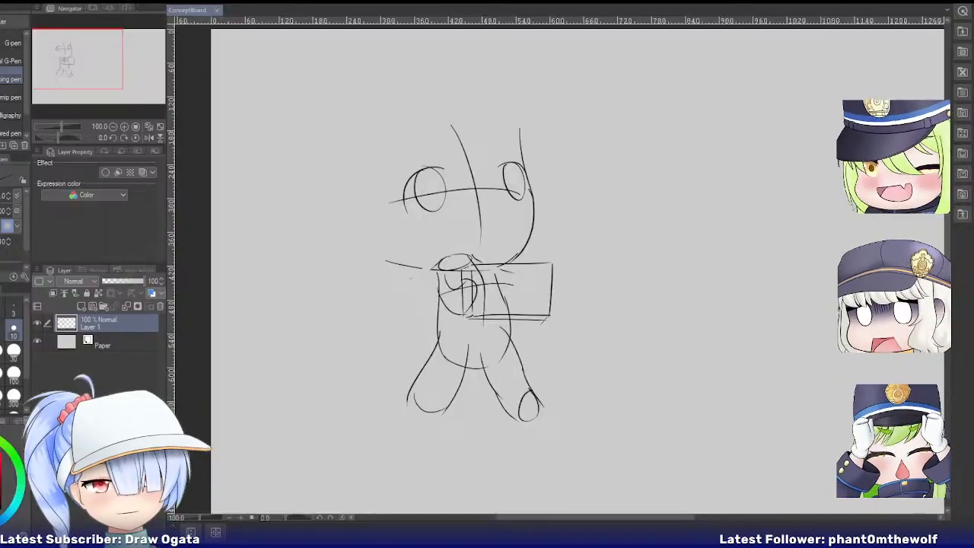
drag(94, 51, 126, 71)
click(112, 127)
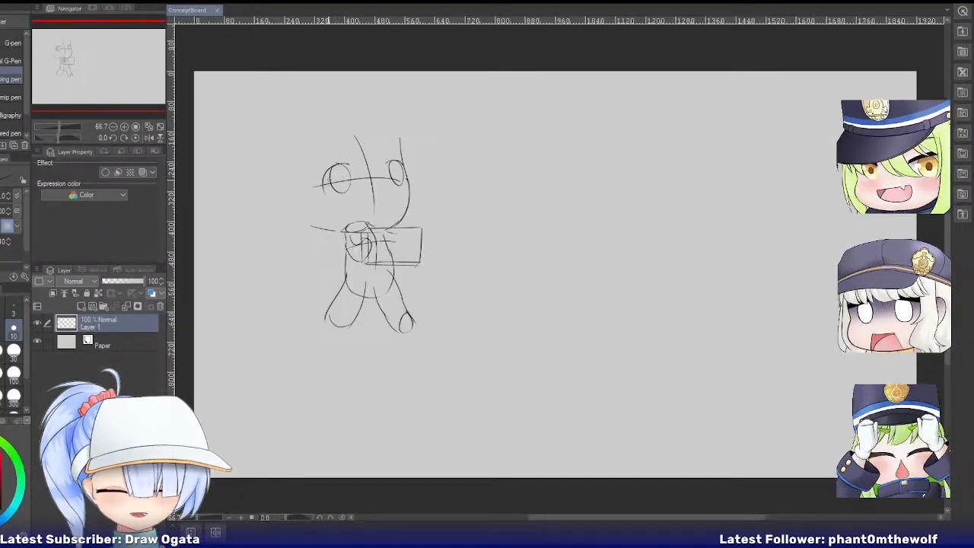
key(m)
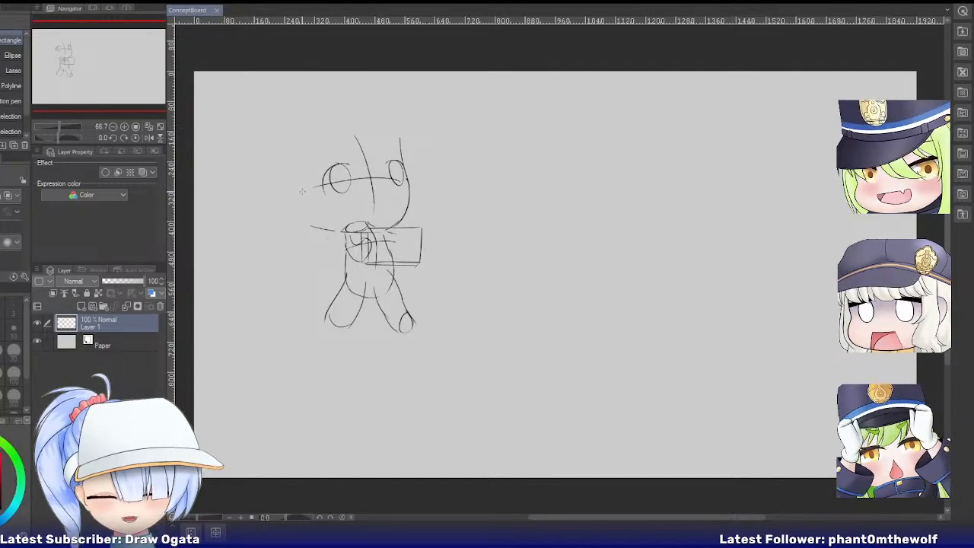
key(m)
key(m)
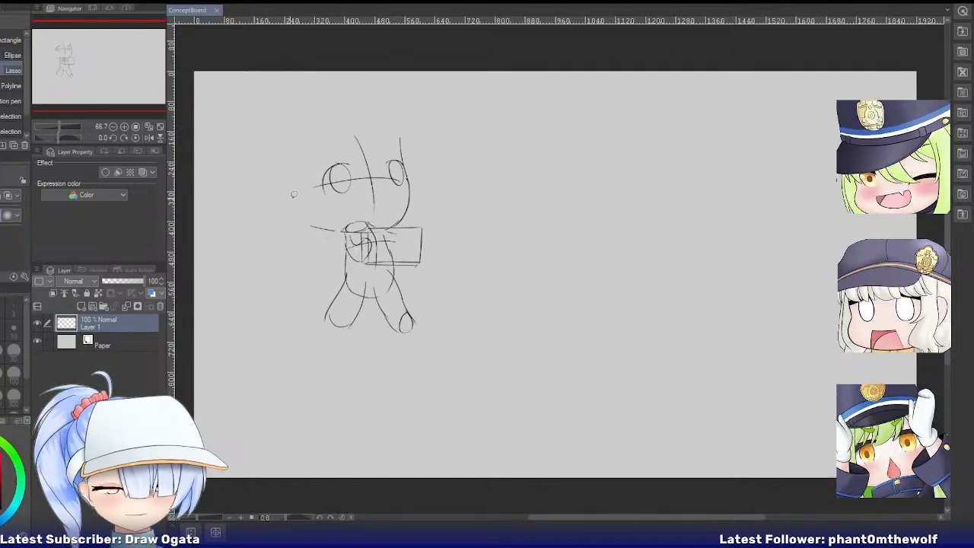
mouse_move(294, 196)
mouse_down()
mouse_move(532, 356)
mouse_move(297, 112)
mouse_up()
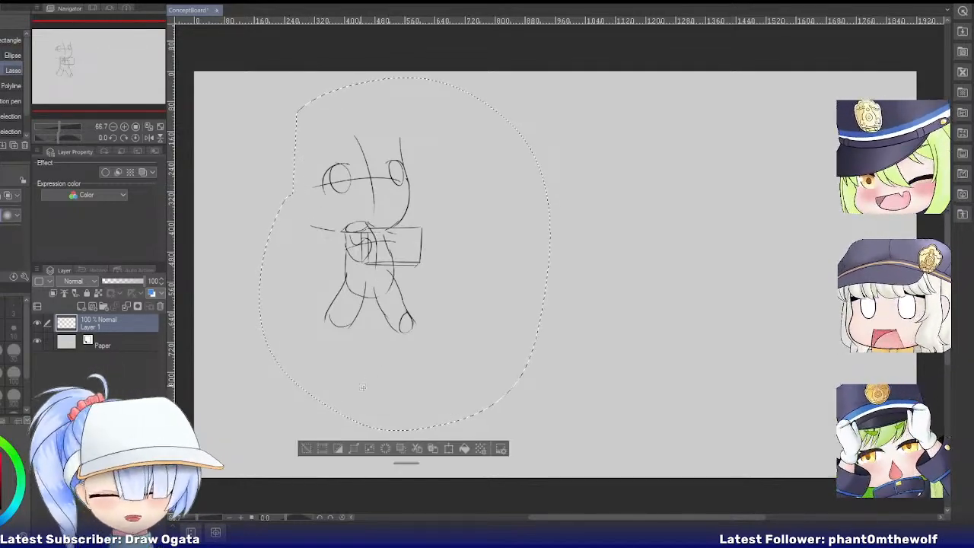
click(305, 448)
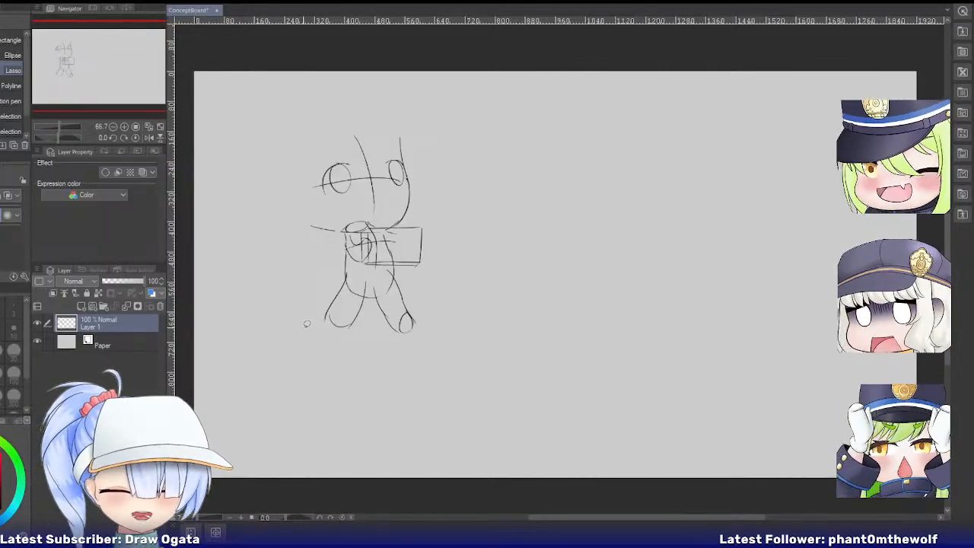
mouse_move(293, 335)
mouse_down()
mouse_move(375, 403)
mouse_move(429, 386)
mouse_move(461, 313)
mouse_move(470, 264)
mouse_move(457, 223)
mouse_move(344, 212)
mouse_move(294, 302)
mouse_move(299, 327)
mouse_up()
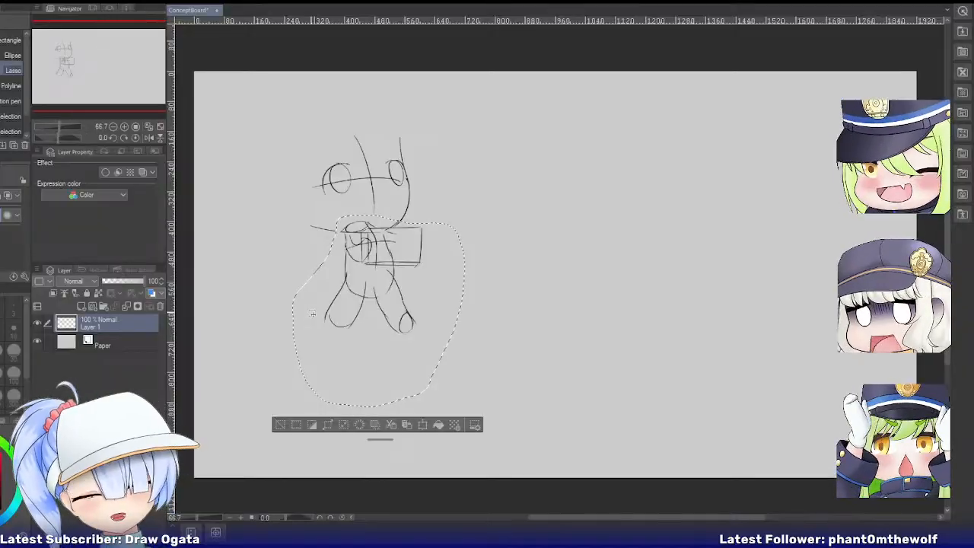
click(279, 425)
Hide the rough sketch on Layer 1 and add a new empty layer above it.
drag(124, 71, 113, 78)
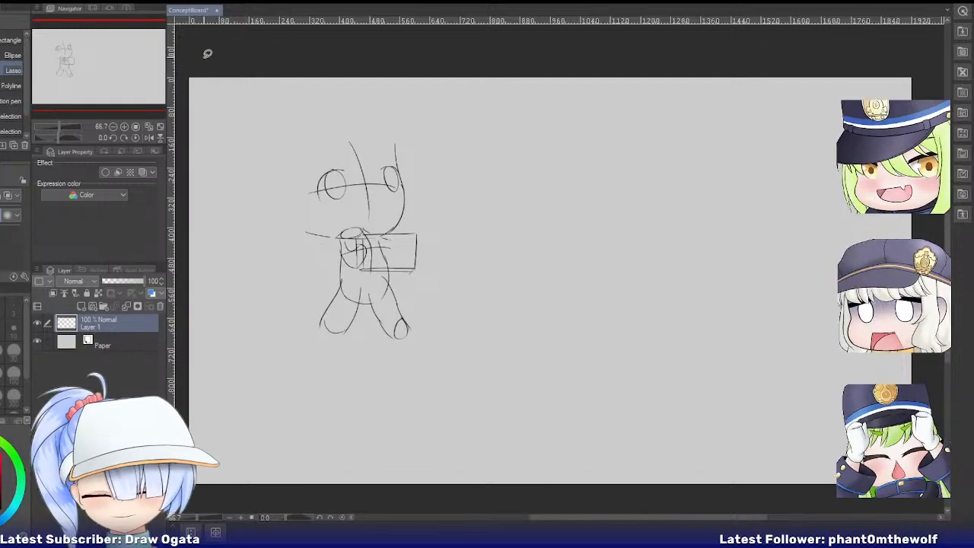
mouse_move(93, 78)
mouse_down()
mouse_move(91, 68)
mouse_move(98, 90)
mouse_up()
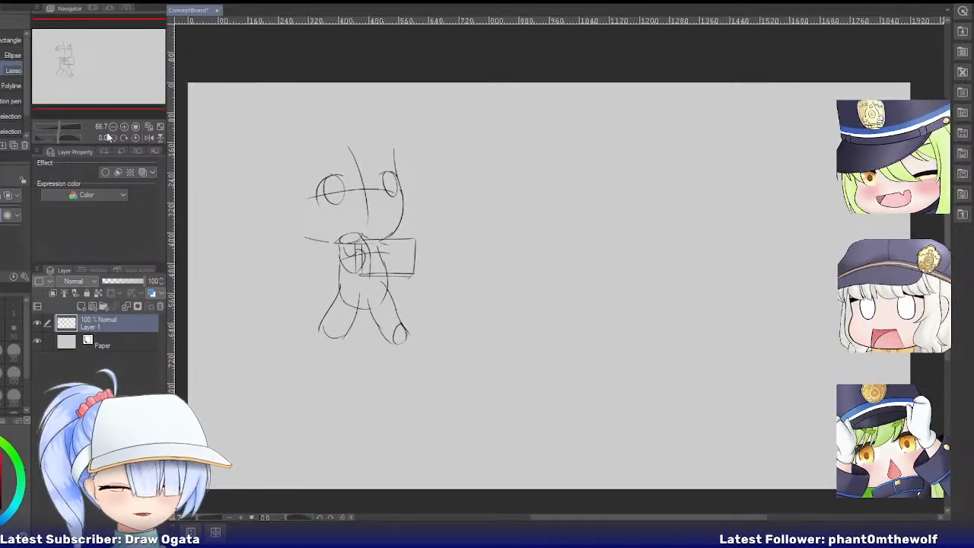
click(37, 323)
click(80, 306)
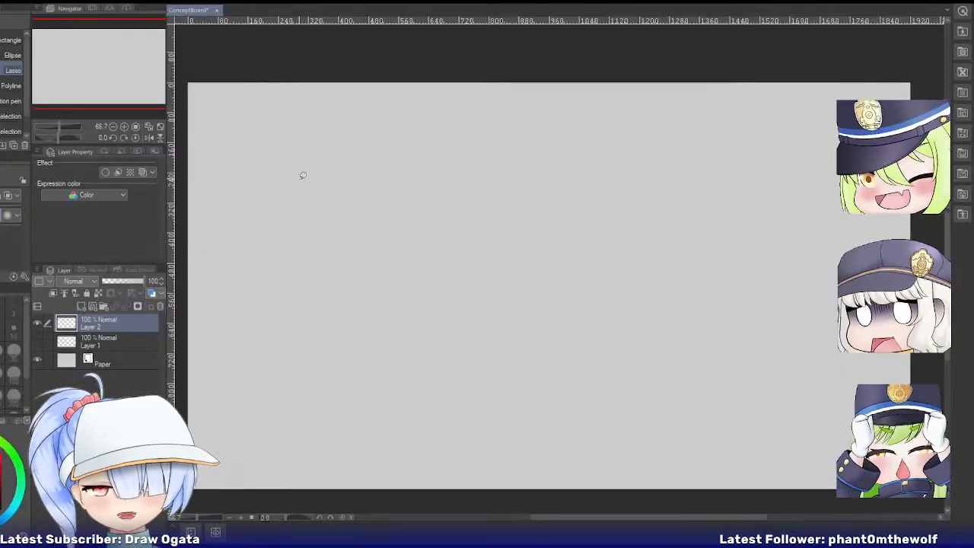
click(148, 127)
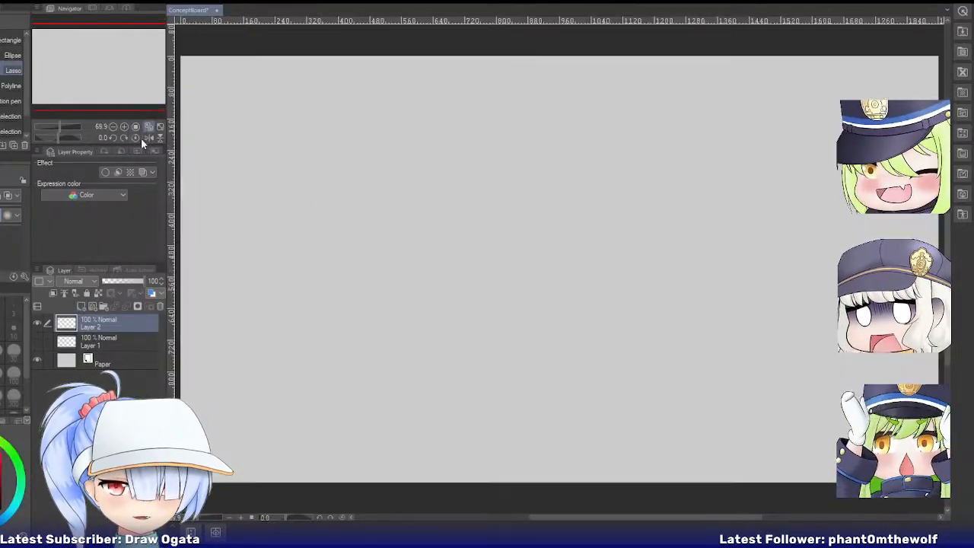
Place a vertical symmetrical ruler about 400 px from the canvas's left edge and draw a head circle over its upper part.
key(p)
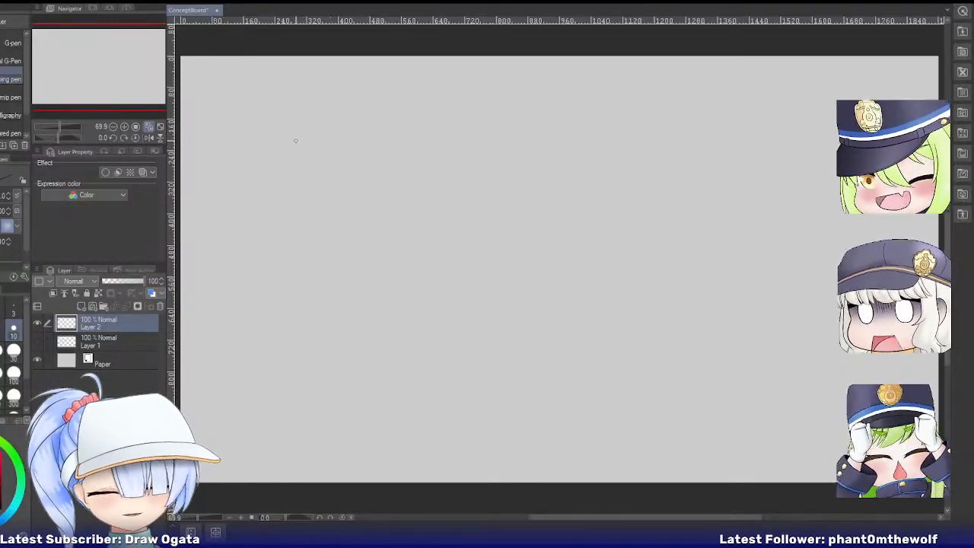
key(u)
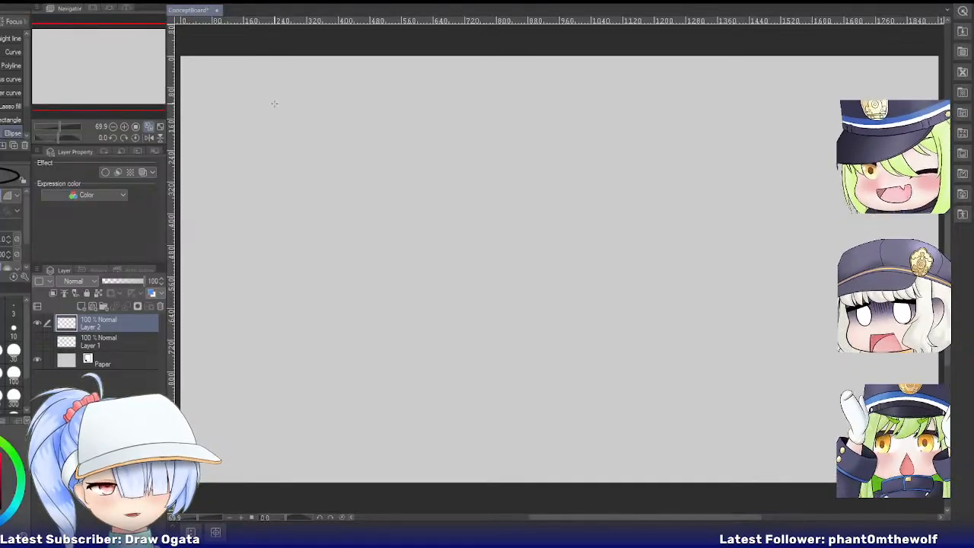
key(u)
key(u)
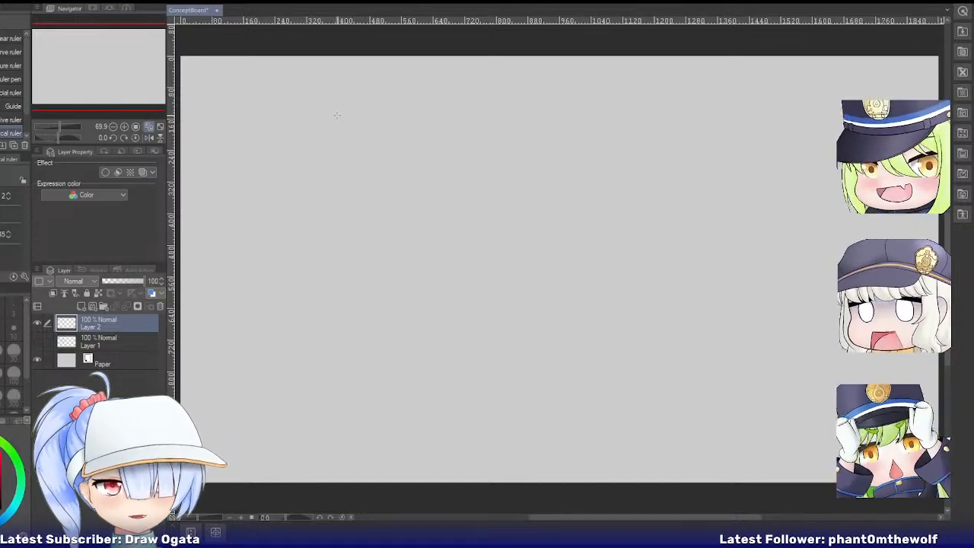
drag(338, 117, 323, 258)
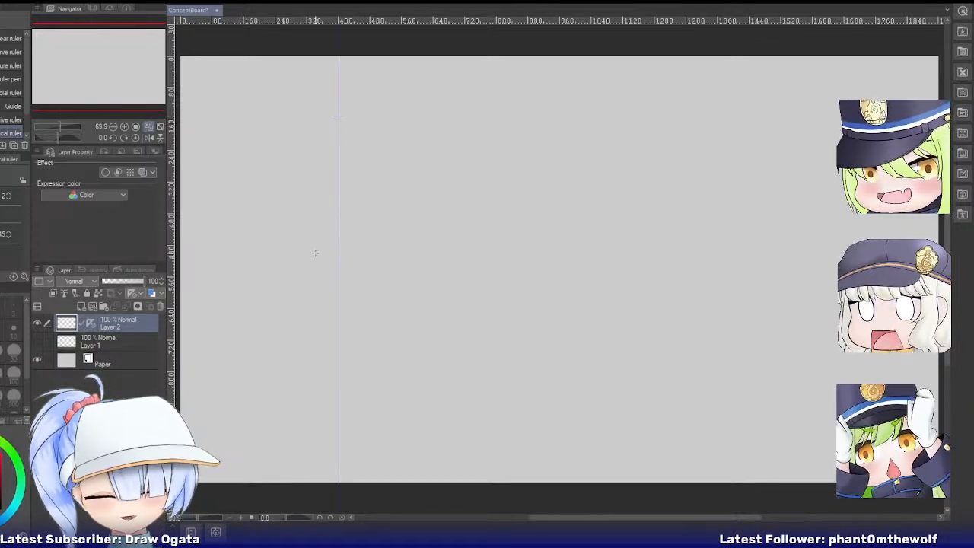
key(u)
mouse_move(292, 89)
mouse_down()
mouse_move(362, 174)
mouse_move(372, 207)
mouse_up()
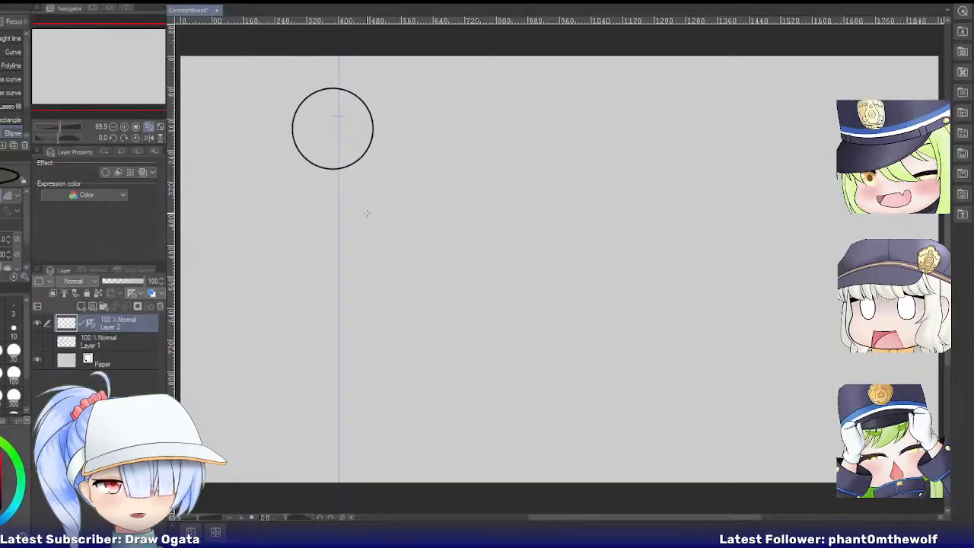
Try to move the circle onto the symmetry axis while its layer still carries the ruler.
key(ctrl+t)
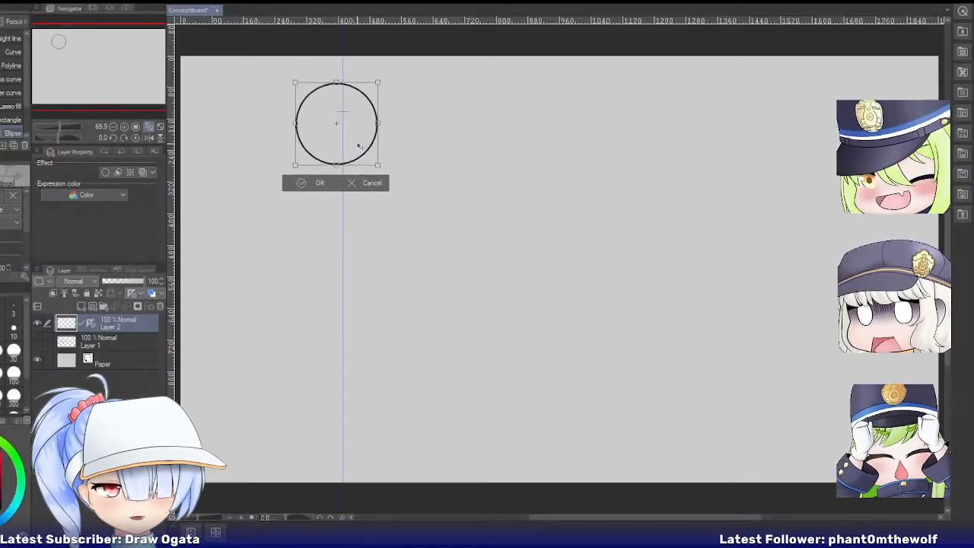
click(302, 191)
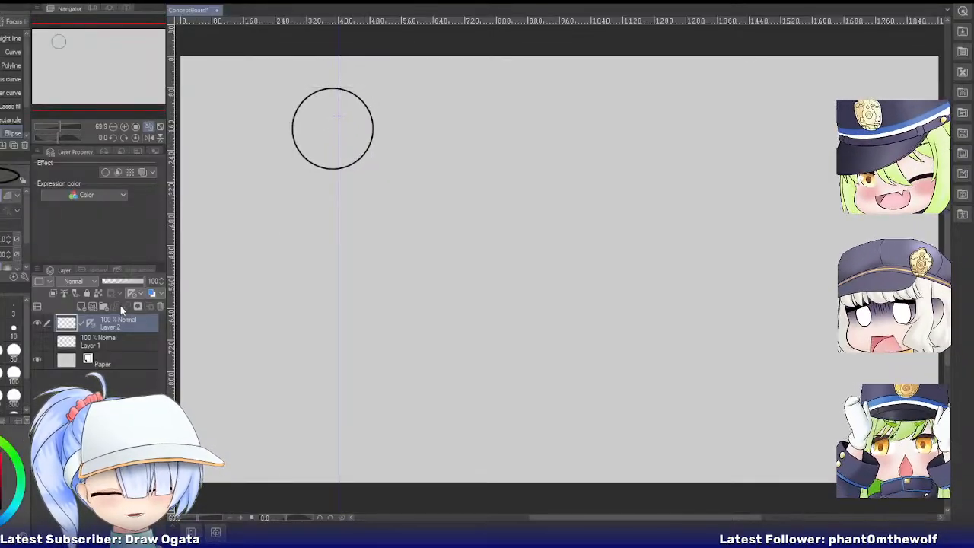
key(ctrl+t)
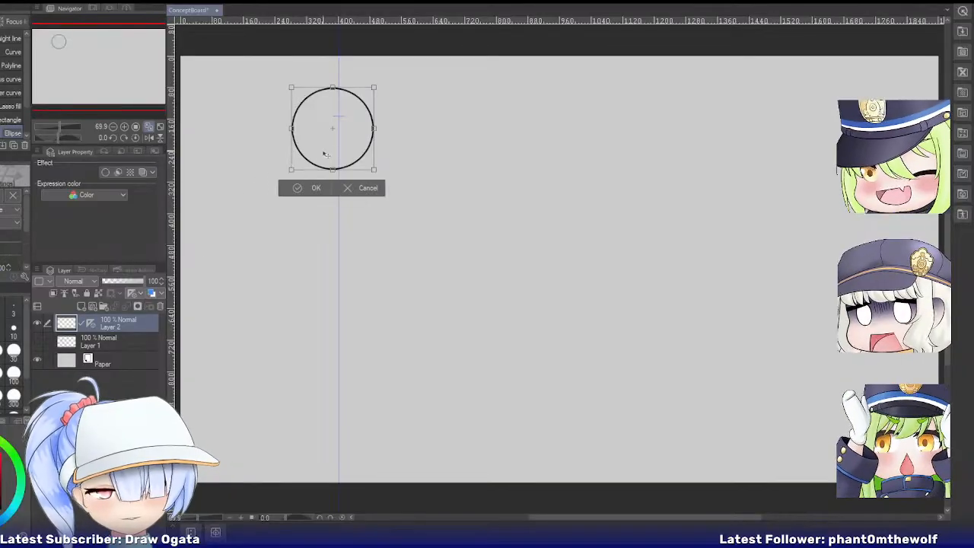
drag(322, 154, 339, 159)
click(380, 195)
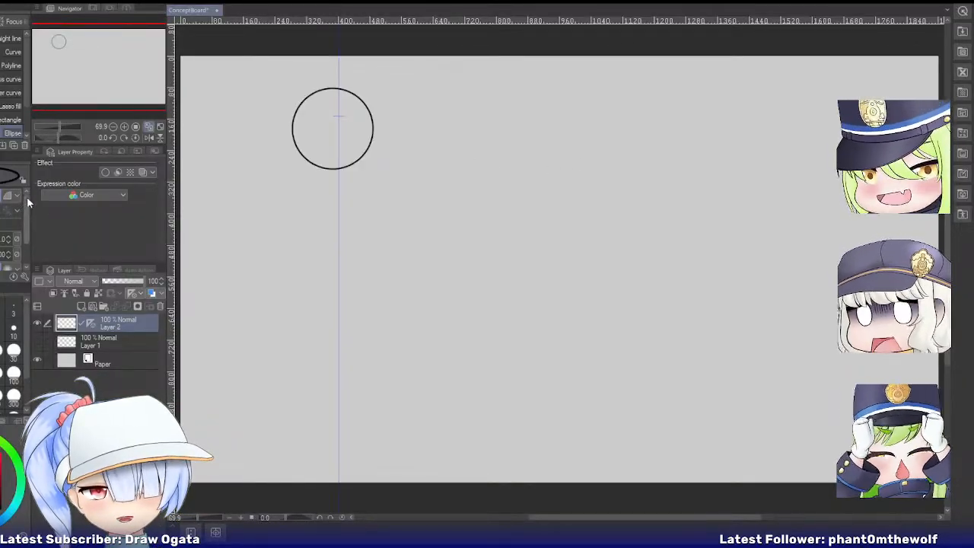
drag(26, 197, 27, 200)
key(ctrl+t)
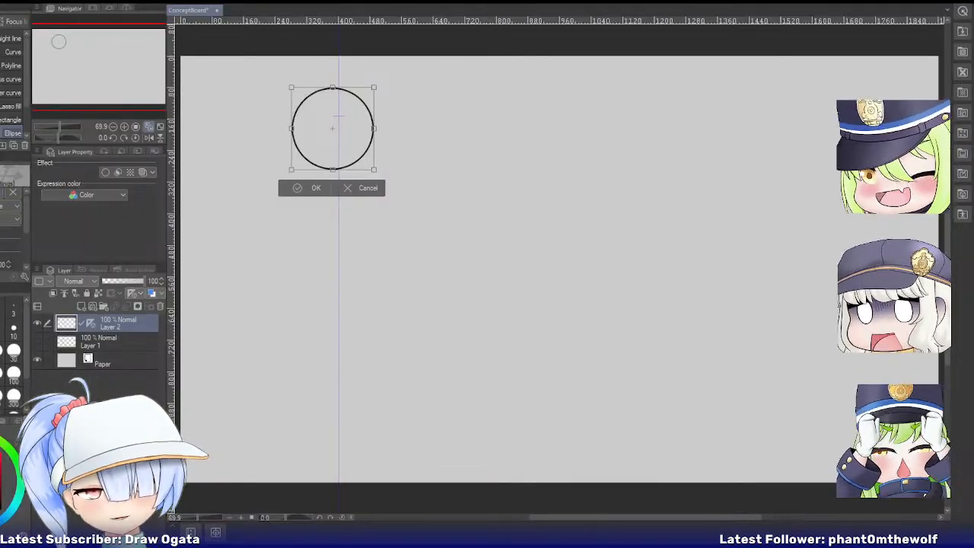
drag(25, 207, 26, 247)
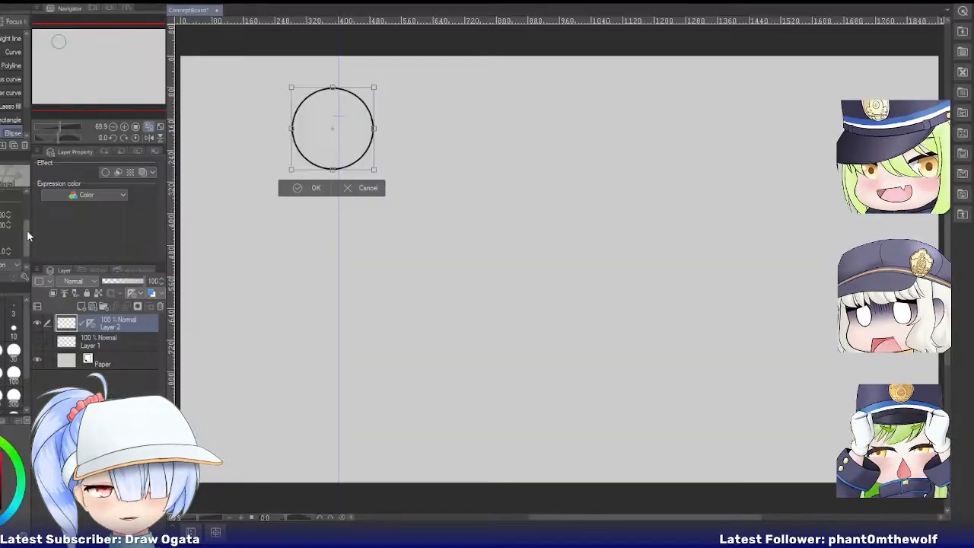
drag(26, 230, 28, 204)
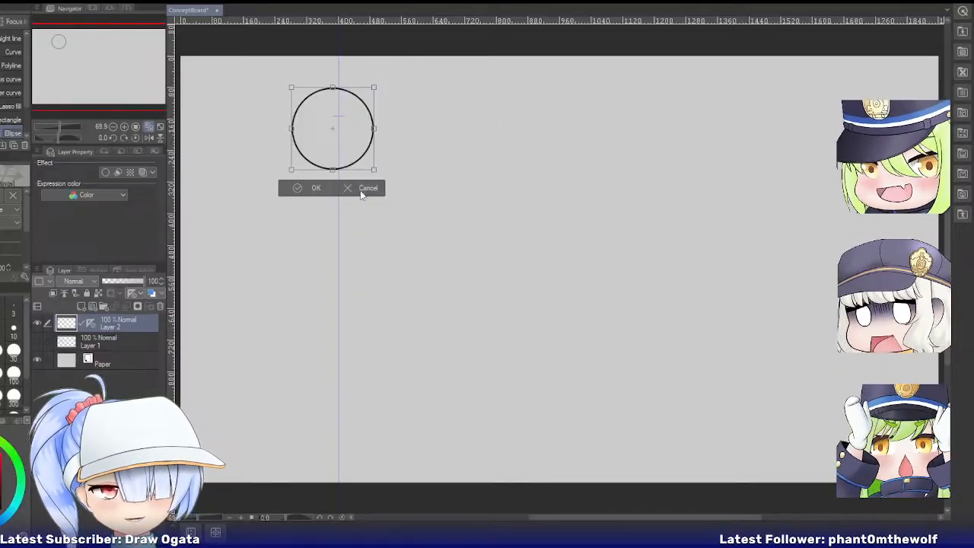
key(Return)
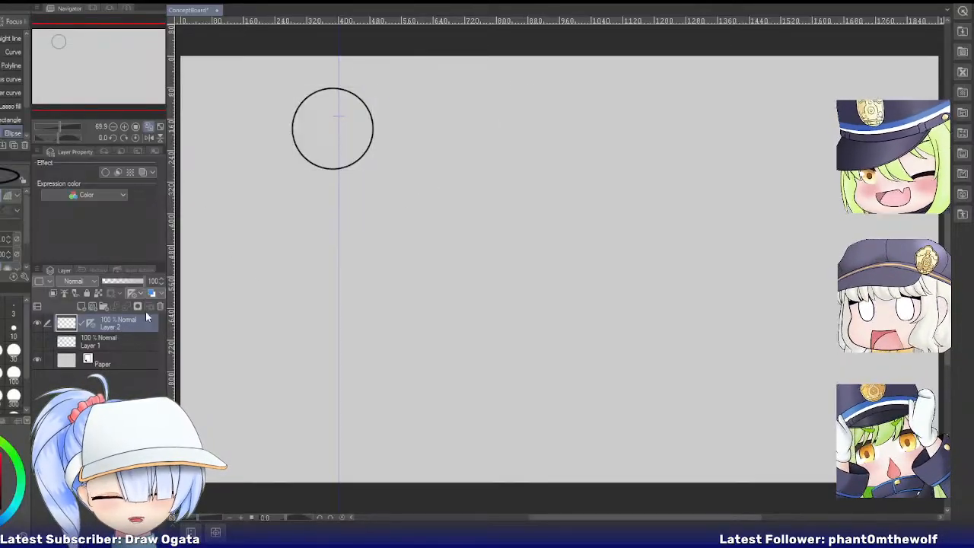
Create a layer folder holding Layer 2 and Layer 1, and transfer the symmetrical ruler from Layer 2 to the folder.
click(105, 307)
drag(91, 341, 93, 324)
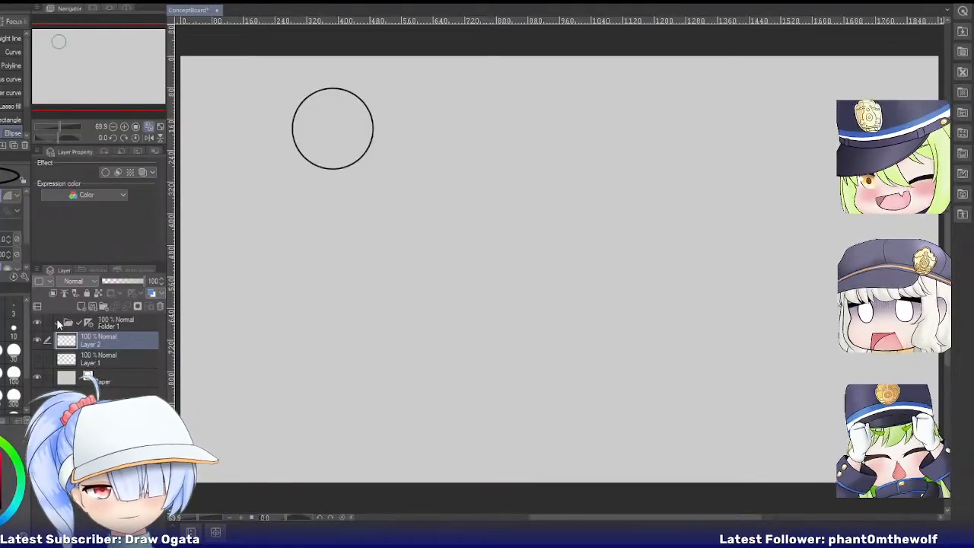
click(58, 322)
drag(68, 334, 98, 326)
click(58, 323)
click(111, 341)
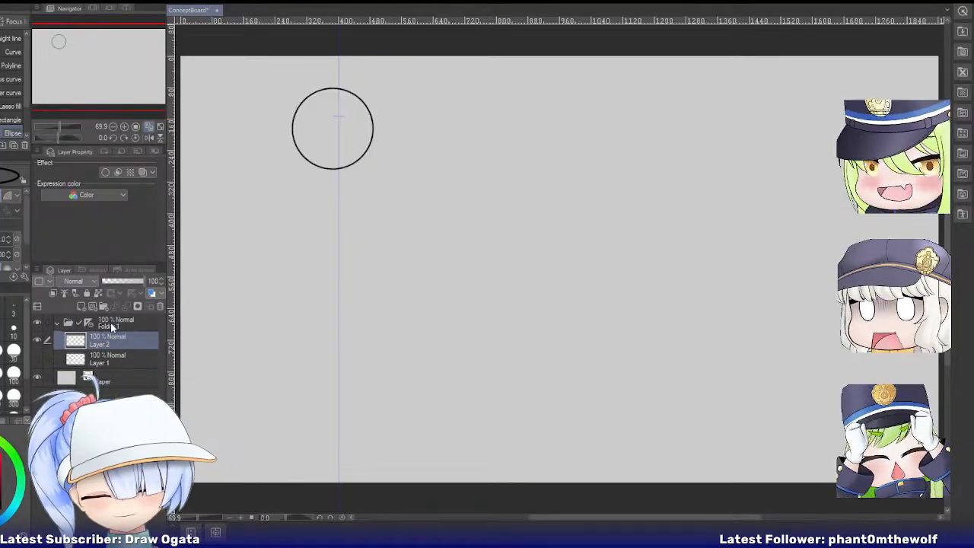
Move the circle on Layer 2 so that it is centred on the symmetry axis.
key(ctrl+t)
drag(341, 163, 348, 162)
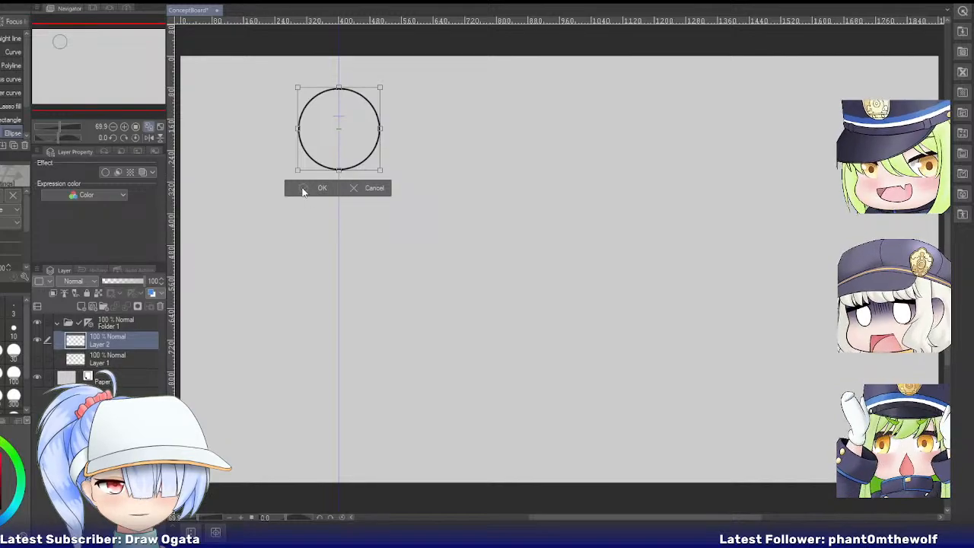
click(302, 191)
Open the material palette to browse its brush materials, and switch to the Pencil tool for sketching.
key(p)
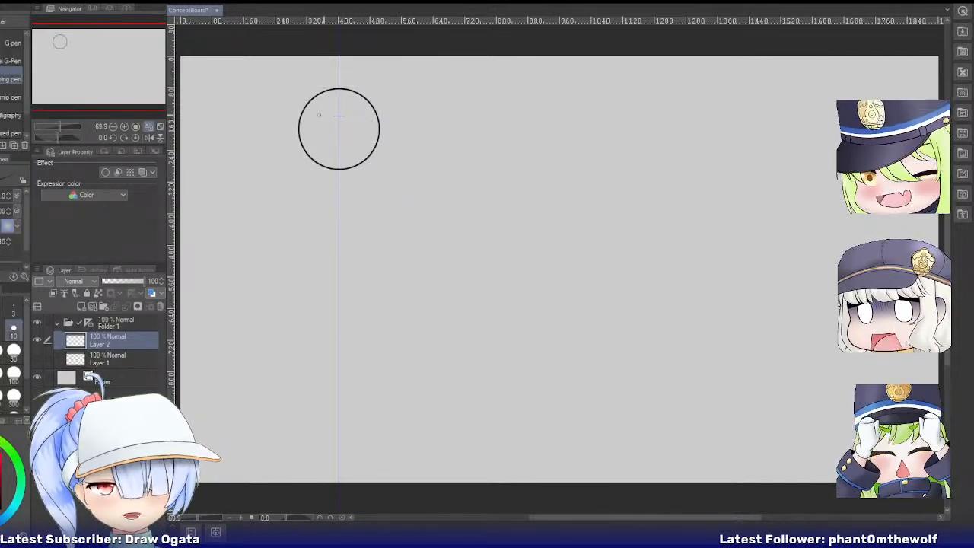
click(962, 31)
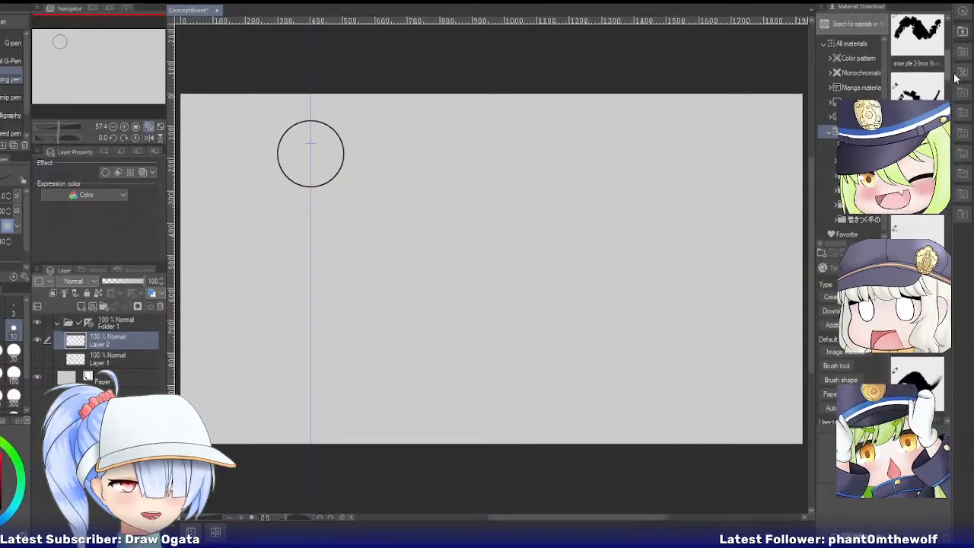
mouse_move(956, 78)
mouse_down()
mouse_move(954, 282)
mouse_move(956, 74)
mouse_up()
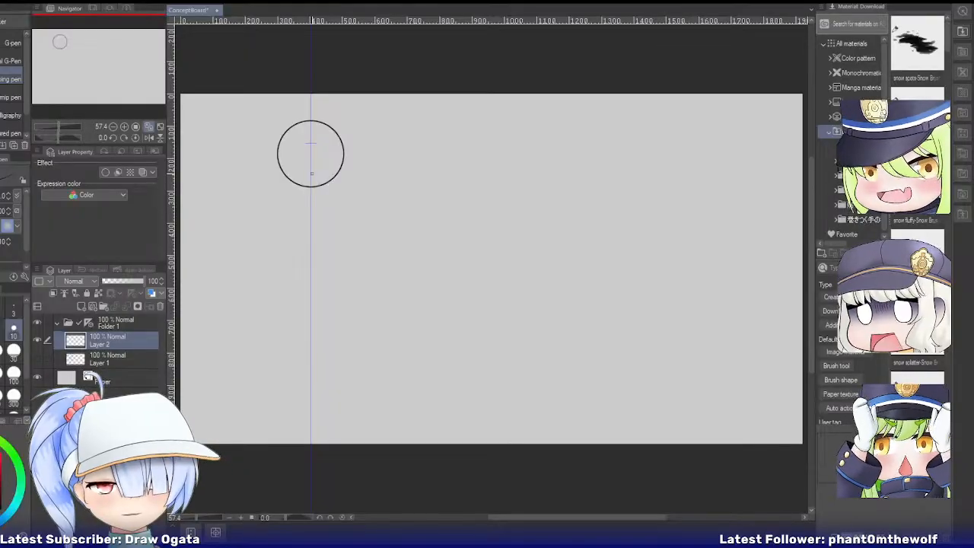
scroll(289, 172, up, 2)
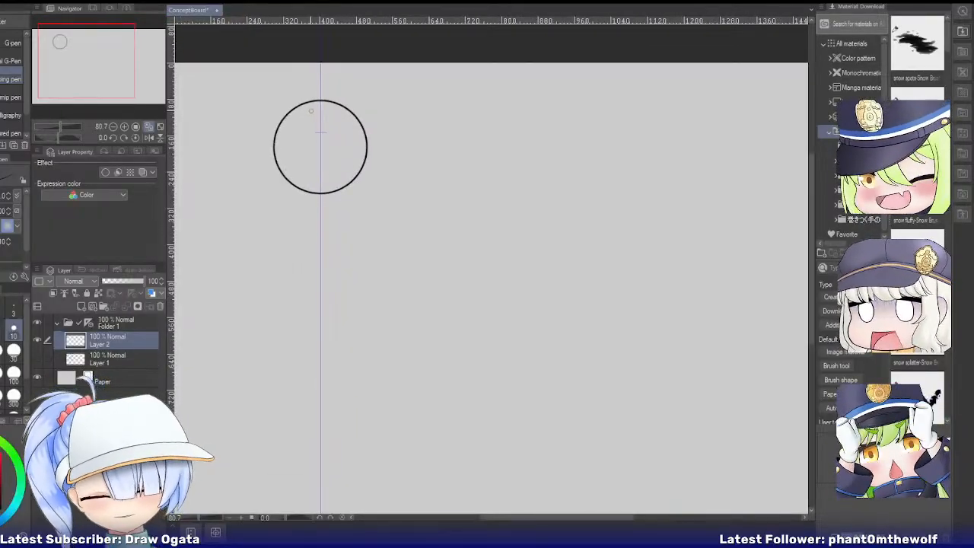
key(p)
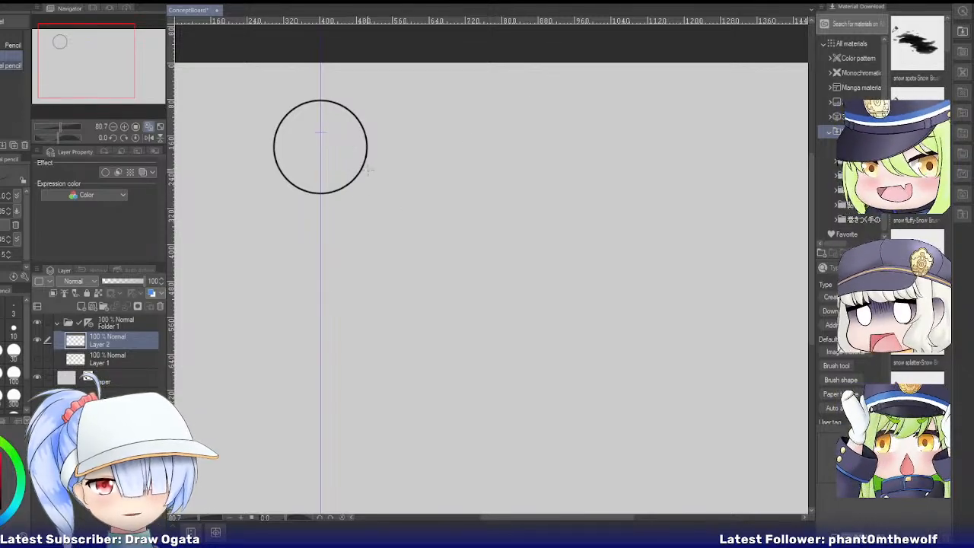
Try several mirrored pencil strokes running down from the circle's sides as cheek and jaw lines, undoing each.
drag(280, 172, 291, 206)
drag(363, 169, 349, 207)
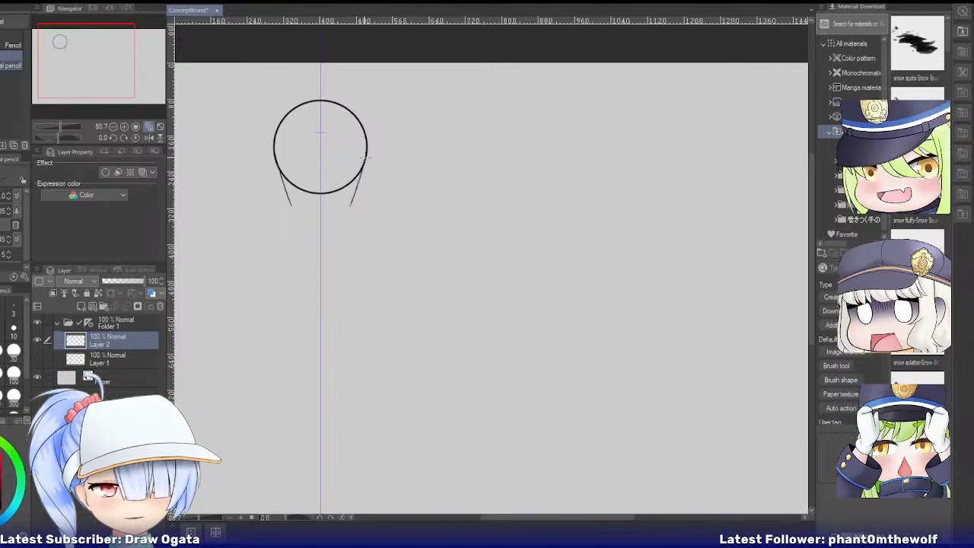
key(ctrl+z)
drag(366, 158, 321, 213)
key(ctrl+z)
drag(368, 151, 365, 185)
key(ctrl+z)
key(ctrl+z)
mouse_move(366, 143)
mouse_down()
mouse_move(370, 178)
mouse_move(349, 206)
mouse_up()
key(ctrl+z)
drag(366, 172, 351, 207)
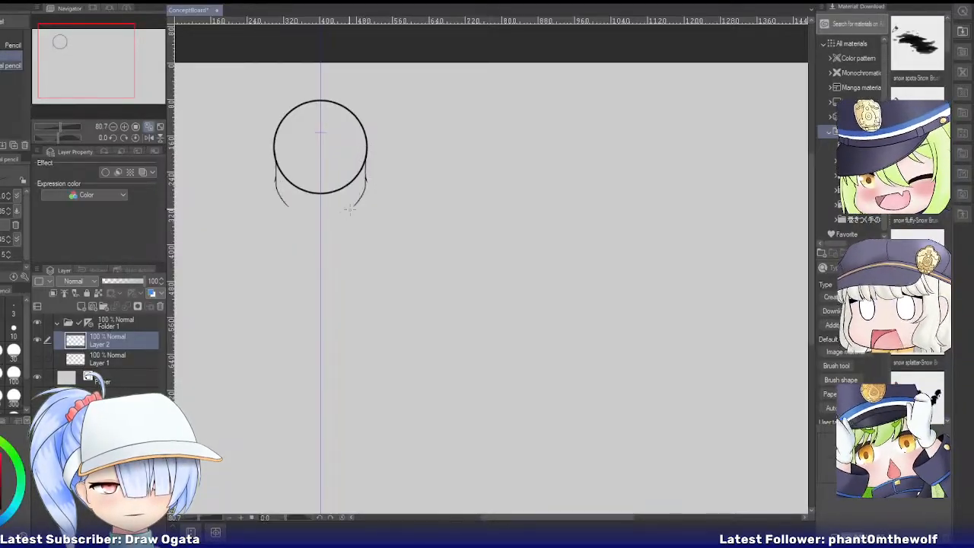
key(ctrl+z)
drag(366, 171, 352, 207)
key(ctrl+z)
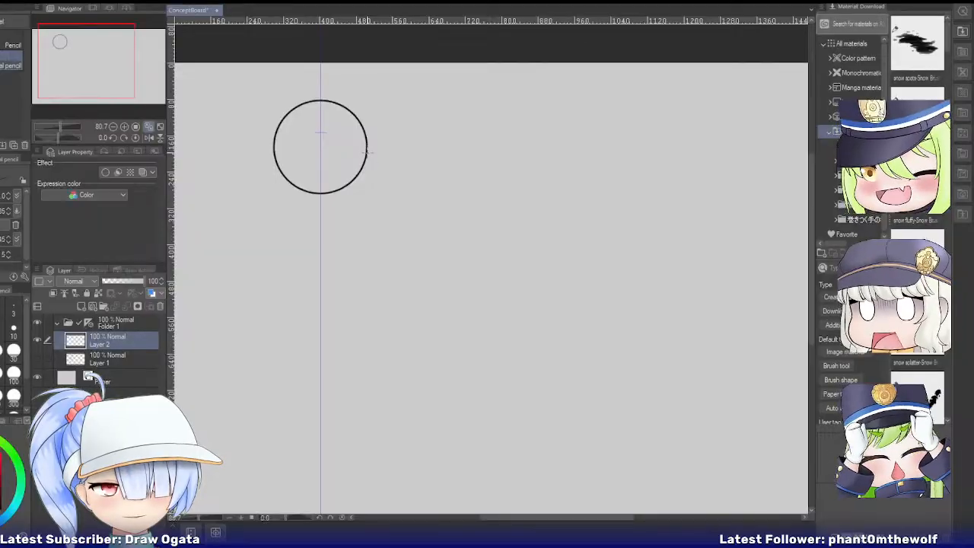
Sketch mirrored jaw lines curving from the circle's lower sides towards a chin on the symmetry axis.
drag(367, 152, 332, 213)
key(ctrl+z)
drag(367, 155, 331, 212)
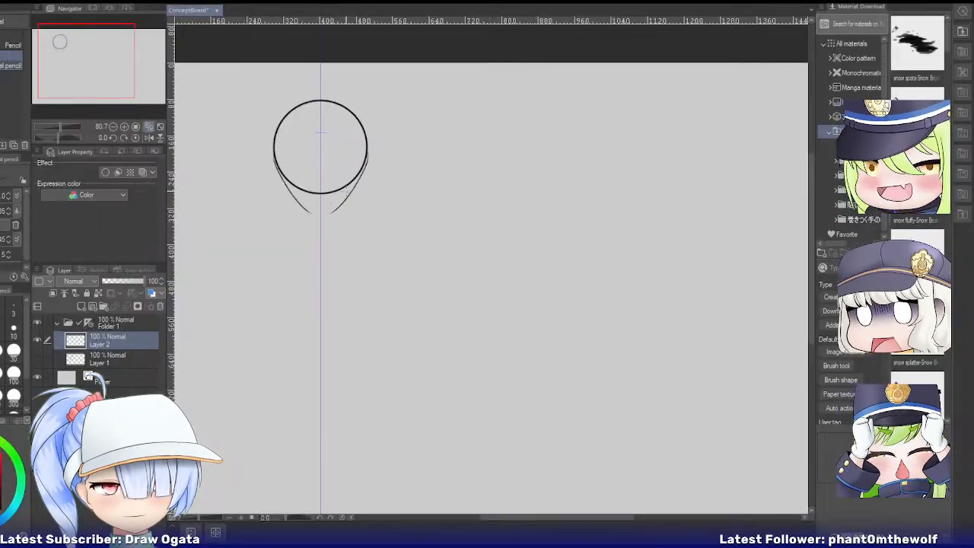
Rework the mirrored jaw strokes into a rounded chin below the circle on Layer 2.
key(ctrl+z)
mouse_move(365, 163)
mouse_down()
mouse_move(353, 194)
mouse_move(326, 219)
mouse_move(333, 212)
mouse_up()
key(ctrl+z)
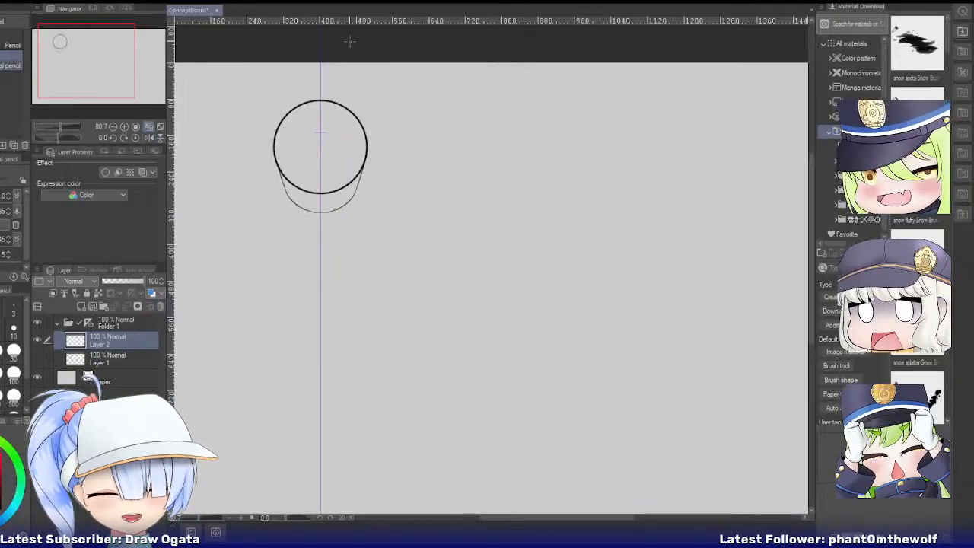
scroll(350, 42, down, 5)
scroll(350, 41, up, 2)
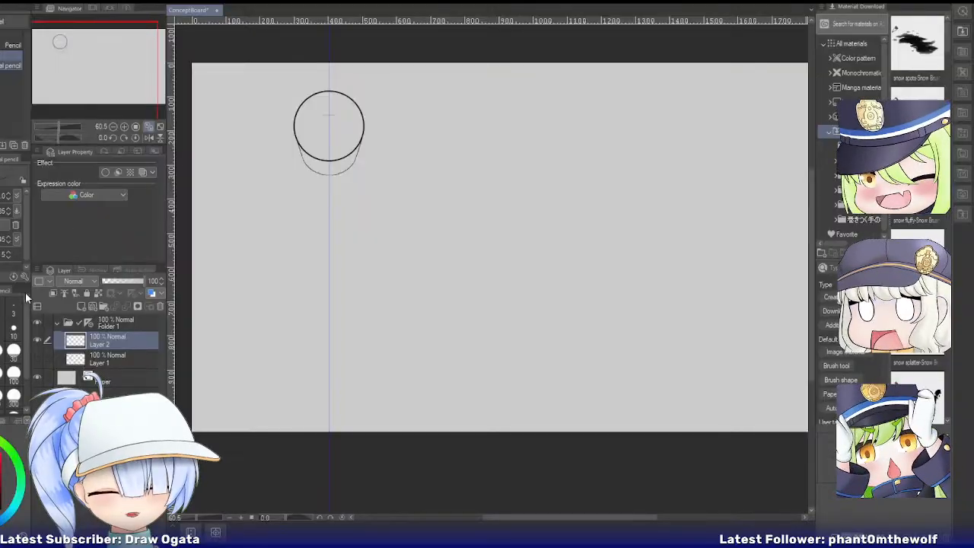
Hide Layer 2, show Layer 1 and make it active with Folder 1's symmetrical ruler turned off.
click(36, 340)
click(108, 356)
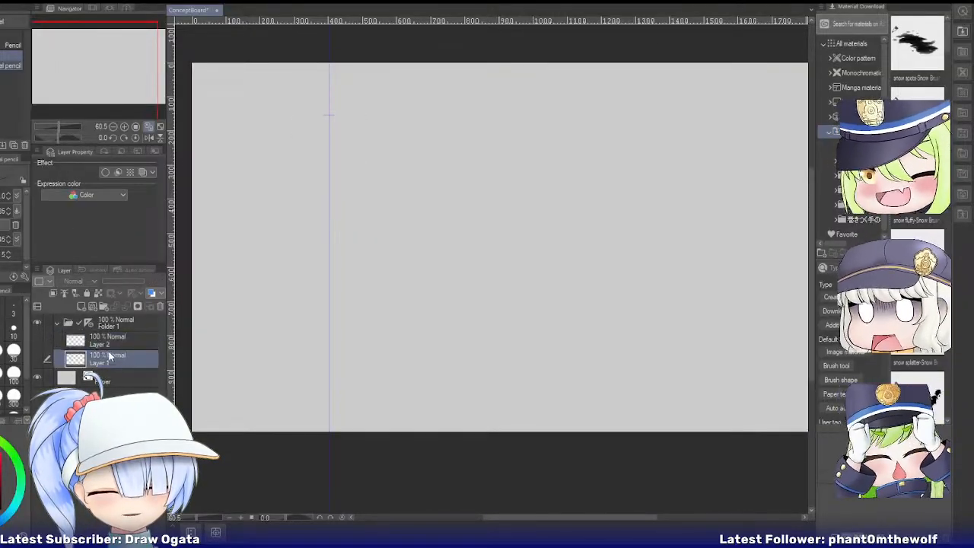
click(36, 357)
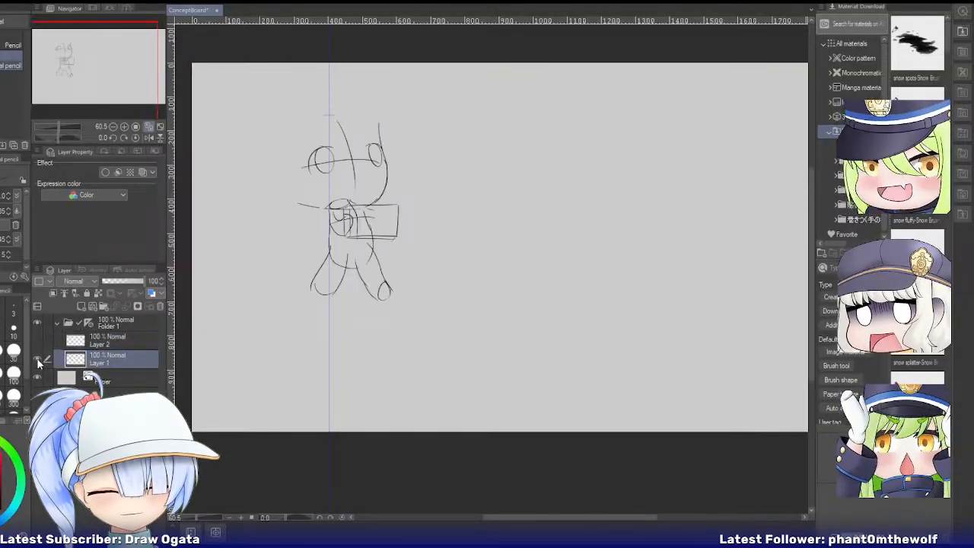
click(102, 324)
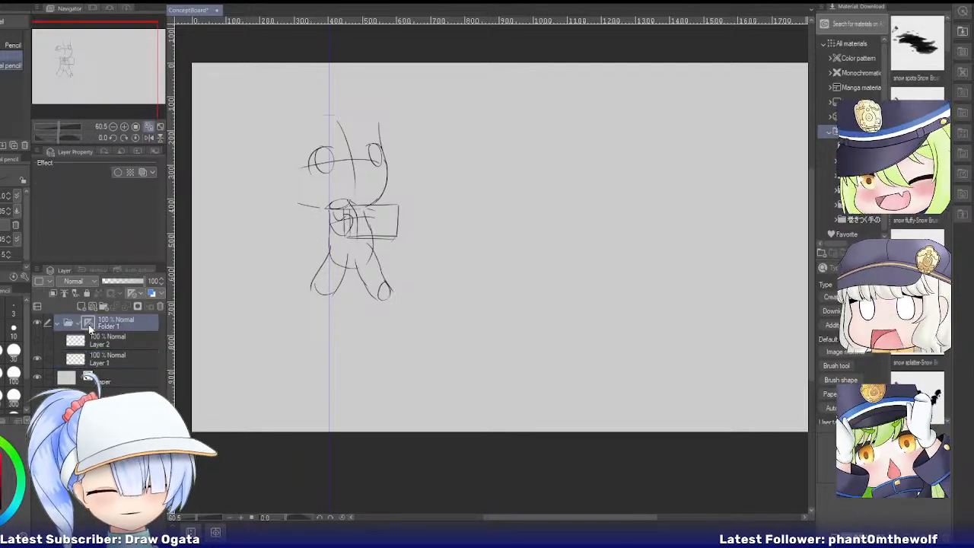
click(111, 361)
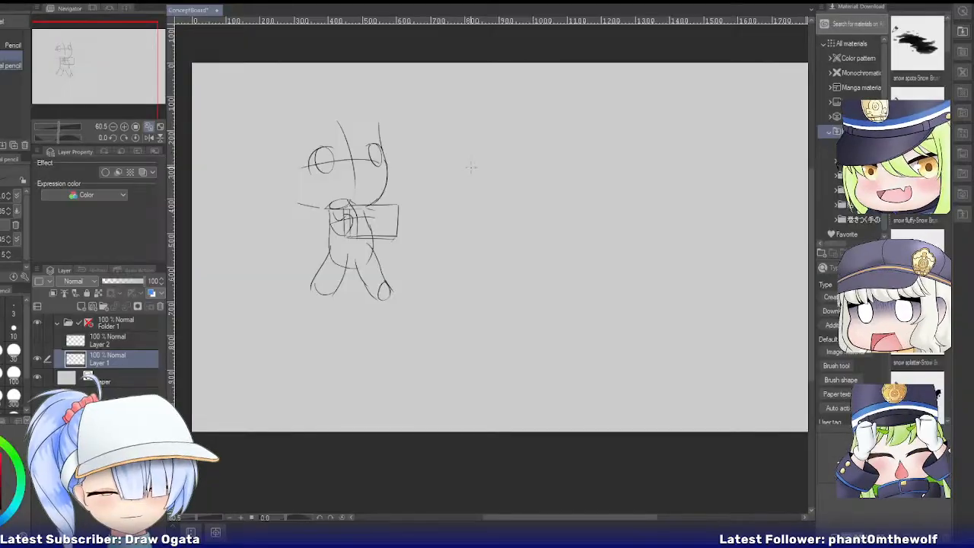
Draw crossed, curved face guidelines beside the existing character sketch on Layer 1, and collapse the material palette.
drag(447, 149, 518, 148)
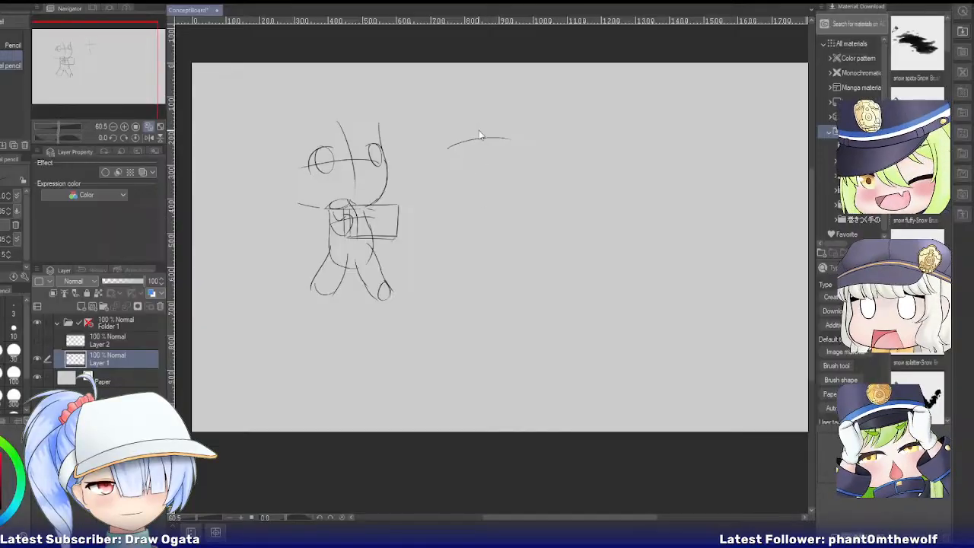
drag(474, 116, 485, 184)
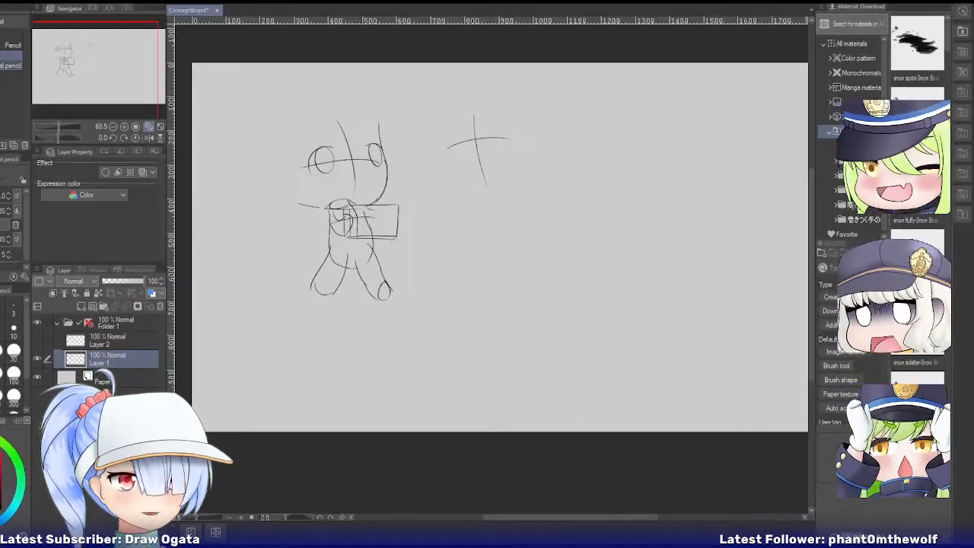
click(963, 31)
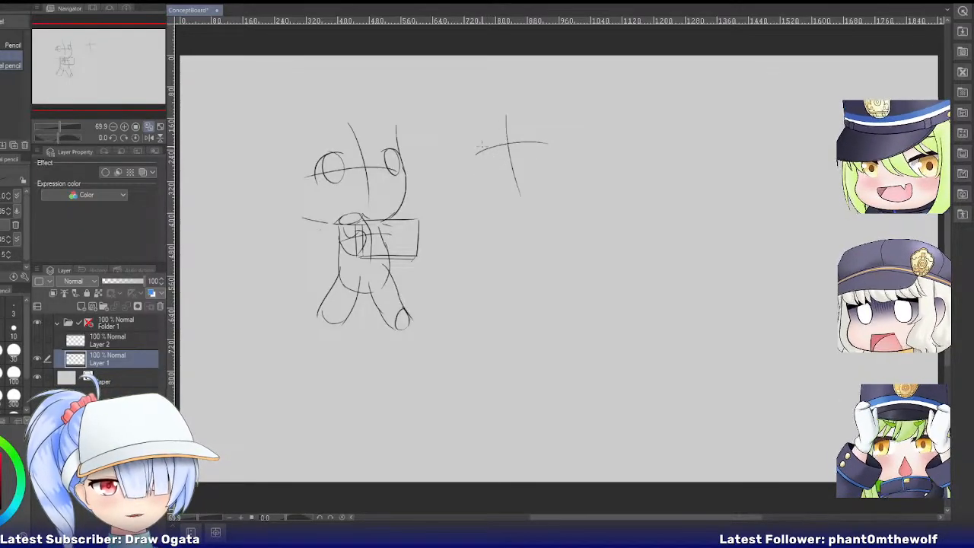
Sketch the face outline around the guidelines, with one cheek side and two jaw lines converging at the chin.
drag(469, 128, 473, 162)
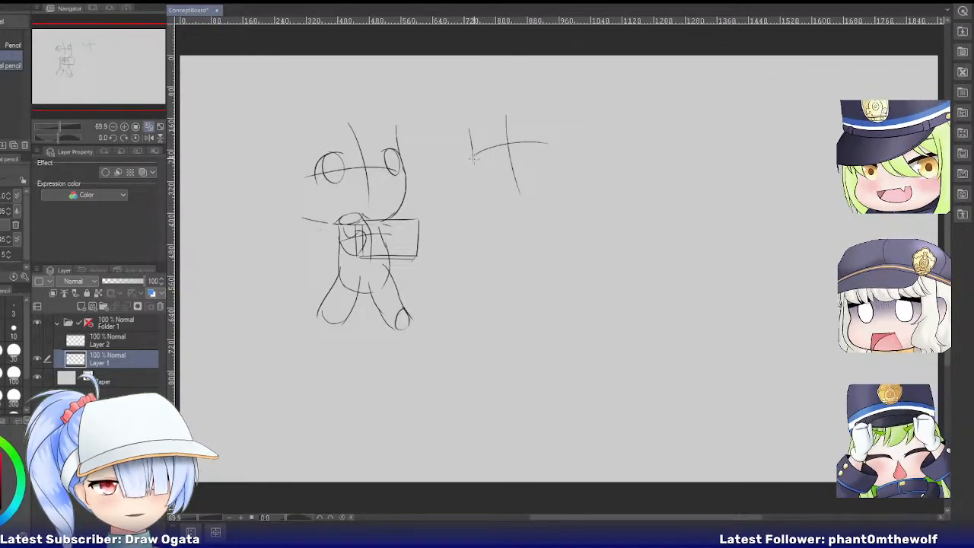
key(ctrl+z)
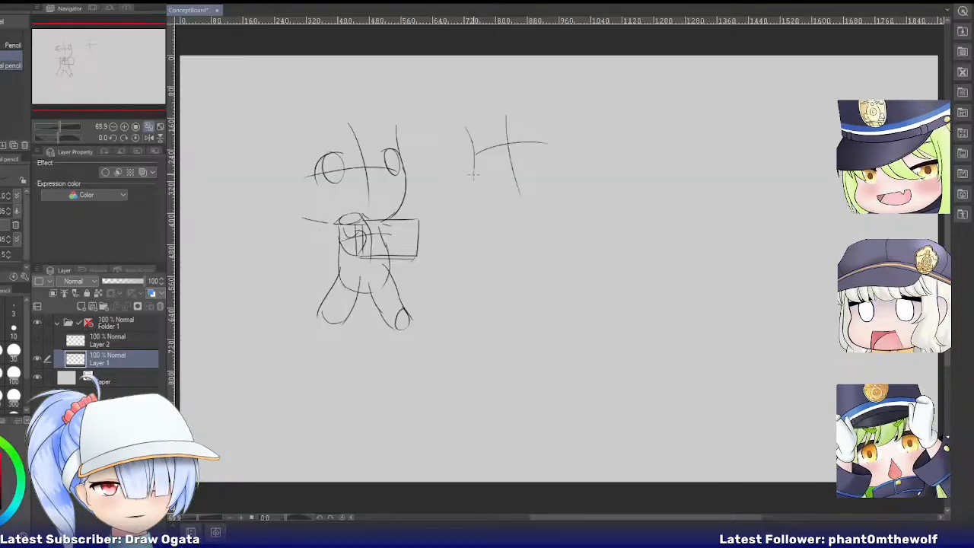
drag(472, 174, 511, 205)
mouse_move(473, 167)
mouse_down()
mouse_move(518, 207)
mouse_move(539, 198)
mouse_up()
key(ctrl+z)
drag(565, 162, 524, 209)
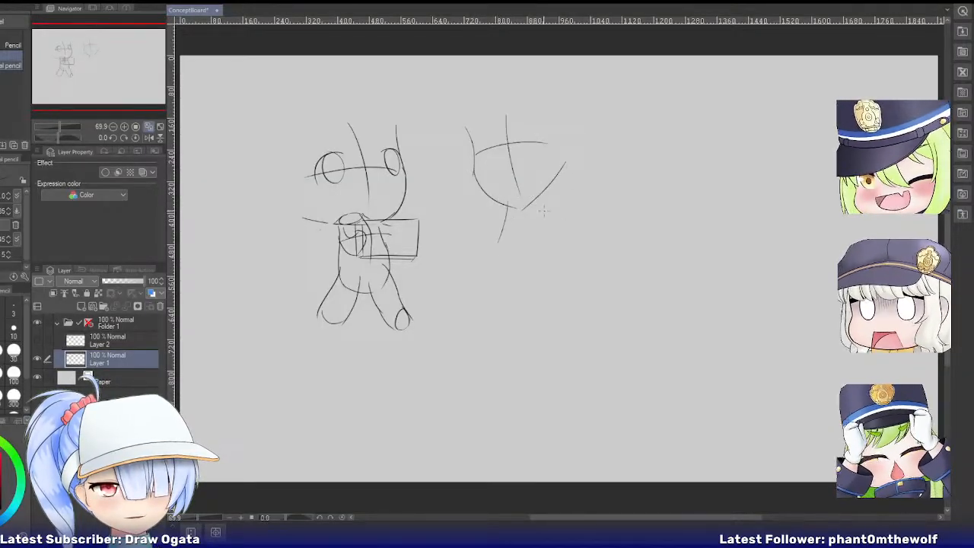
Sketch the neck and sloping shoulders below the chin, with a curved torso centre line and a chest crossline.
mouse_move(502, 217)
mouse_down()
mouse_move(480, 235)
mouse_move(555, 242)
mouse_up()
key(ctrl+z)
drag(522, 214, 515, 282)
key(ctrl+z)
key(ctrl+z)
mouse_move(522, 201)
mouse_down()
mouse_move(527, 301)
mouse_move(502, 327)
mouse_up()
key(ctrl+z)
key(ctrl+z)
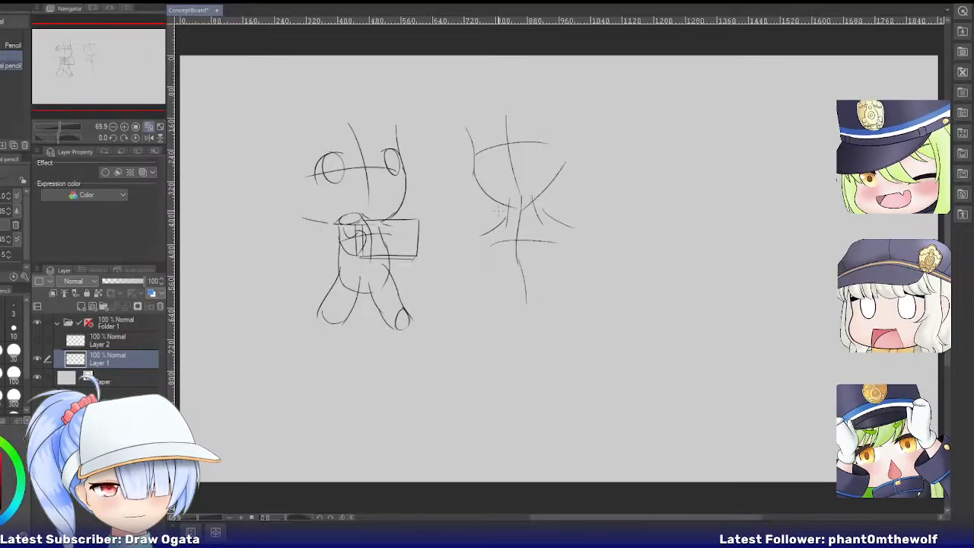
Redraw the shoulder lines sloping out from the neck and erase the doubled stroke of the left shoulder.
drag(508, 209, 479, 234)
key(ctrl+z)
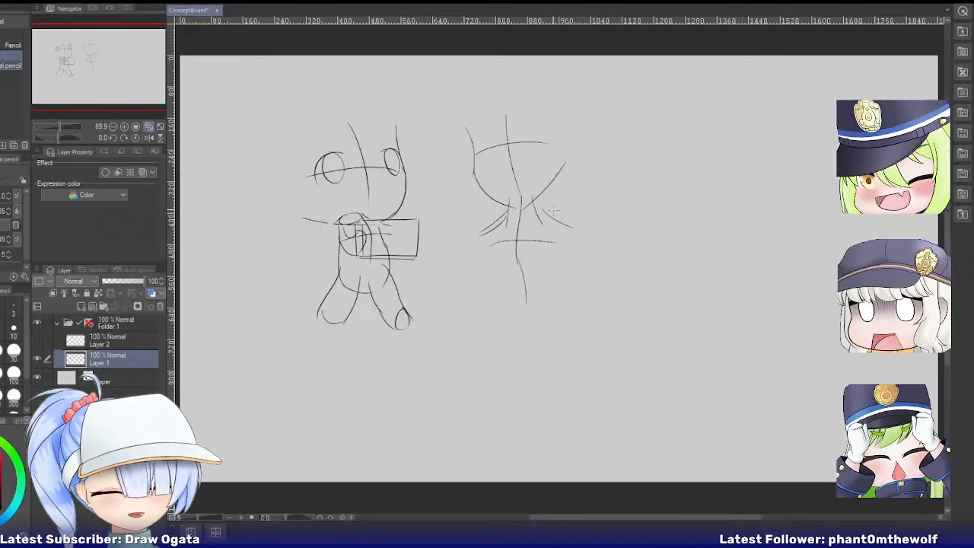
mouse_move(539, 207)
mouse_down()
mouse_move(573, 215)
mouse_move(573, 224)
mouse_up()
key(ctrl+z)
key(e)
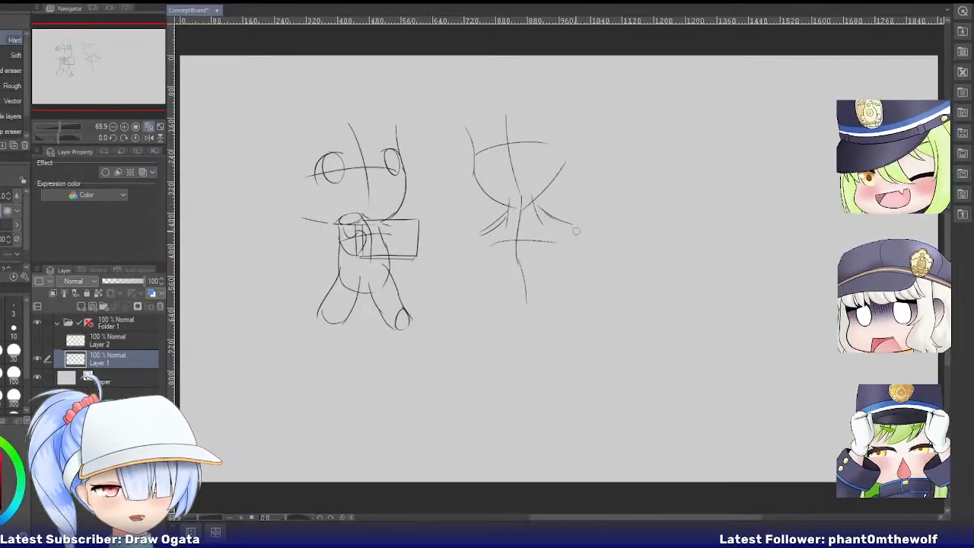
mouse_move(506, 220)
mouse_down()
mouse_move(471, 239)
mouse_move(509, 218)
mouse_up()
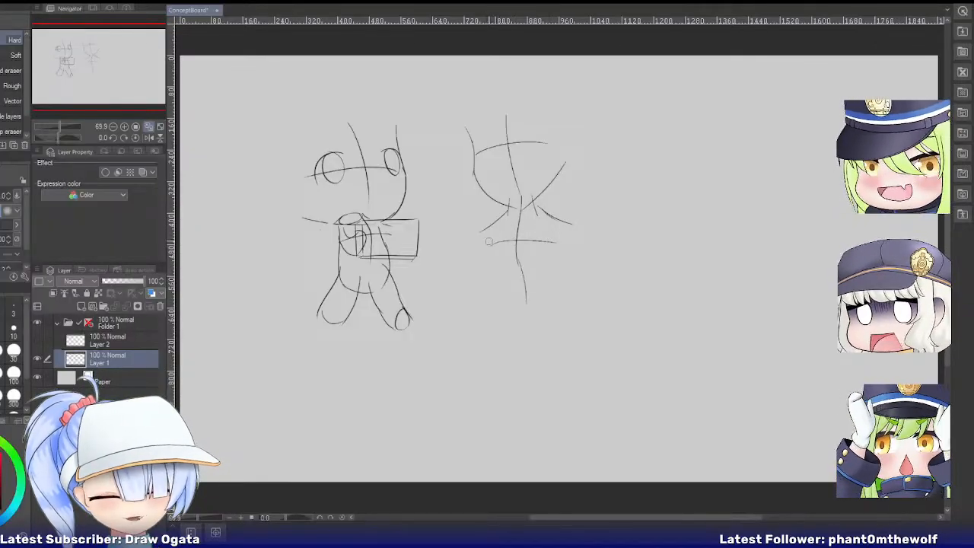
Switch to the pen and draw both sides of the torso from the chest crossline down to the waist.
key(p)
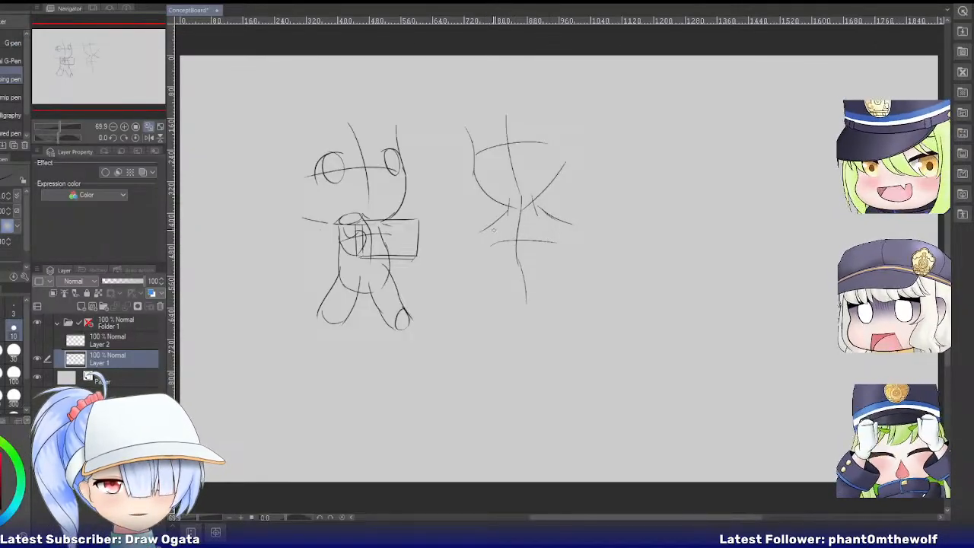
mouse_move(492, 242)
mouse_down()
mouse_move(507, 273)
mouse_move(497, 267)
mouse_move(502, 303)
mouse_up()
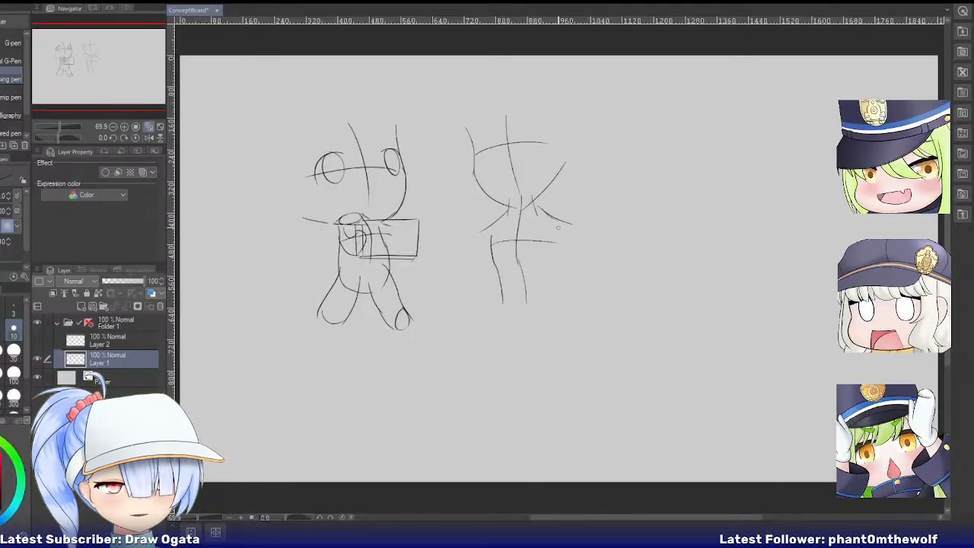
mouse_move(560, 228)
mouse_down()
mouse_move(561, 268)
mouse_move(551, 271)
mouse_up()
key(ctrl+z)
key(ctrl+z)
mouse_move(562, 227)
mouse_down()
mouse_move(550, 266)
mouse_move(558, 299)
mouse_up()
key(ctrl+z)
drag(561, 253, 556, 306)
key(ctrl+z)
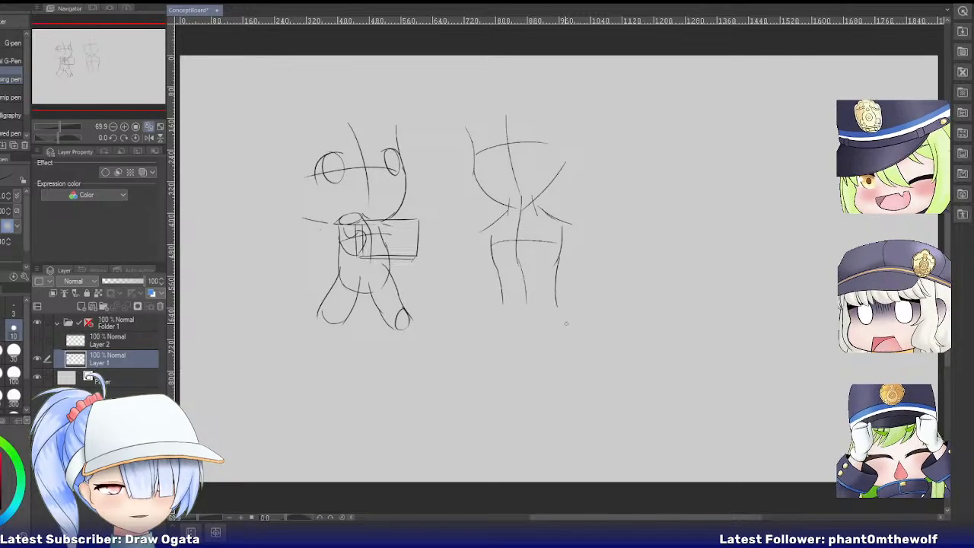
key(ctrl+z)
mouse_move(502, 293)
mouse_down()
mouse_move(494, 338)
mouse_move(503, 356)
mouse_up()
key(ctrl+z)
drag(558, 287, 567, 335)
key(ctrl+z)
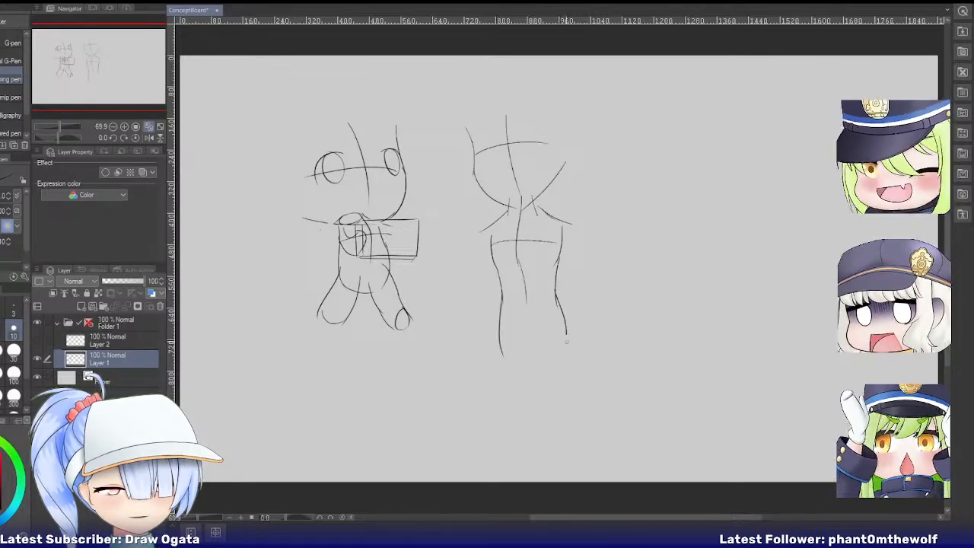
key(ctrl+z)
key(ctrl+z)
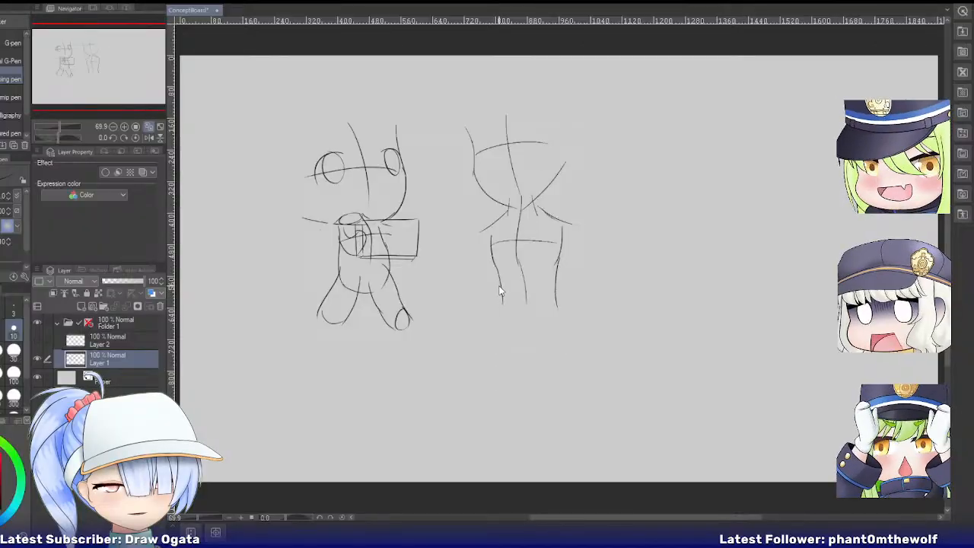
Draw short hip lines continuing down from the waist on both sides of the torso.
drag(500, 278, 499, 326)
key(ctrl+z)
key(ctrl+z)
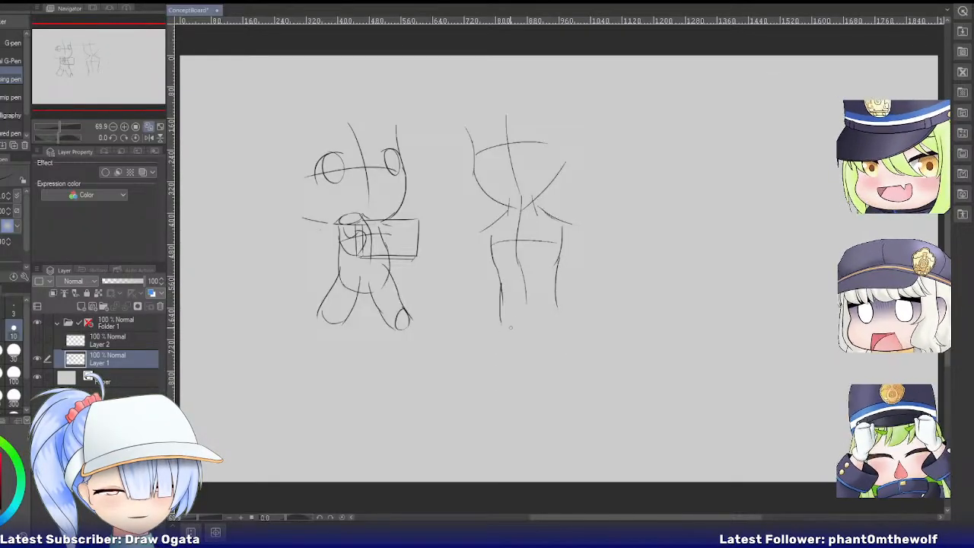
key(ctrl+z)
drag(557, 279, 569, 320)
key(ctrl+z)
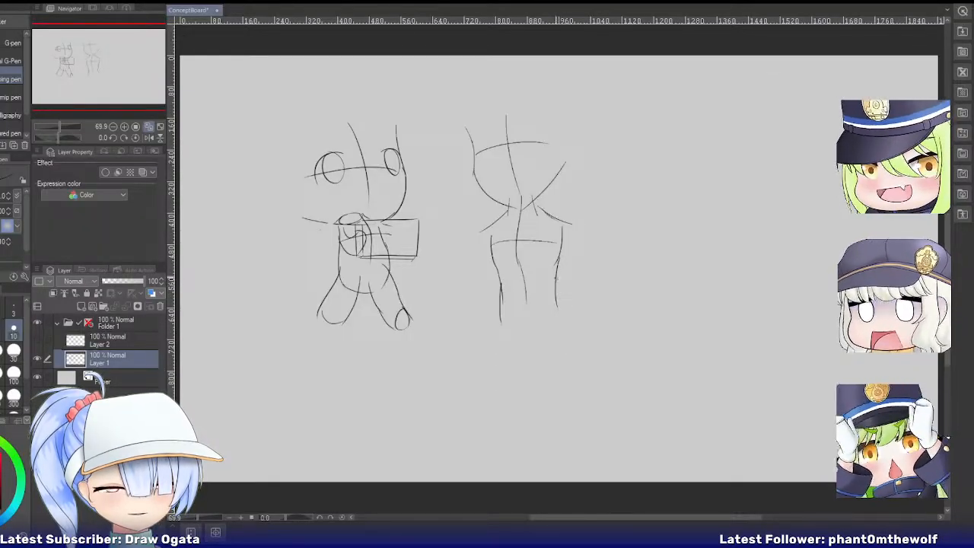
drag(556, 278, 564, 324)
Draw the left leg's long outer thigh line running down from the hip.
drag(501, 299, 498, 358)
key(ctrl+z)
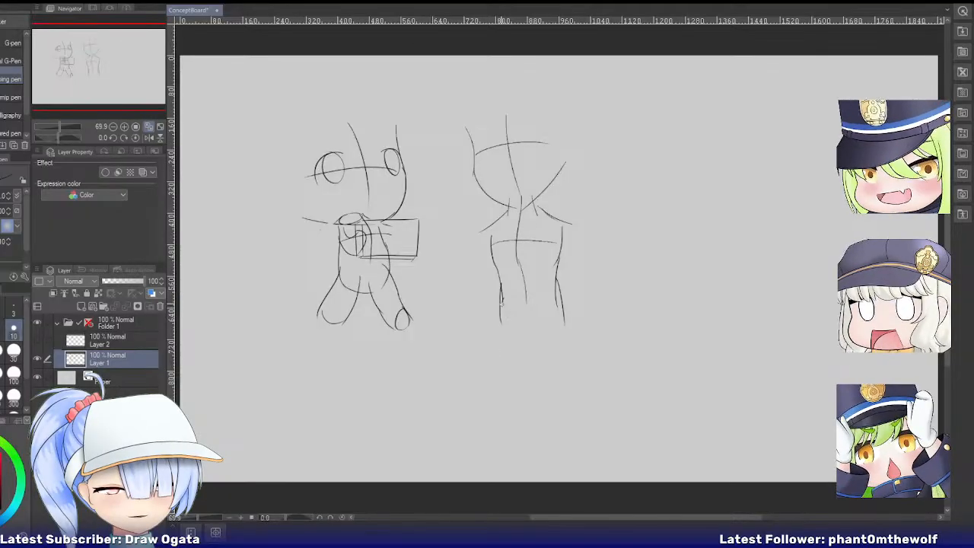
drag(501, 301, 494, 373)
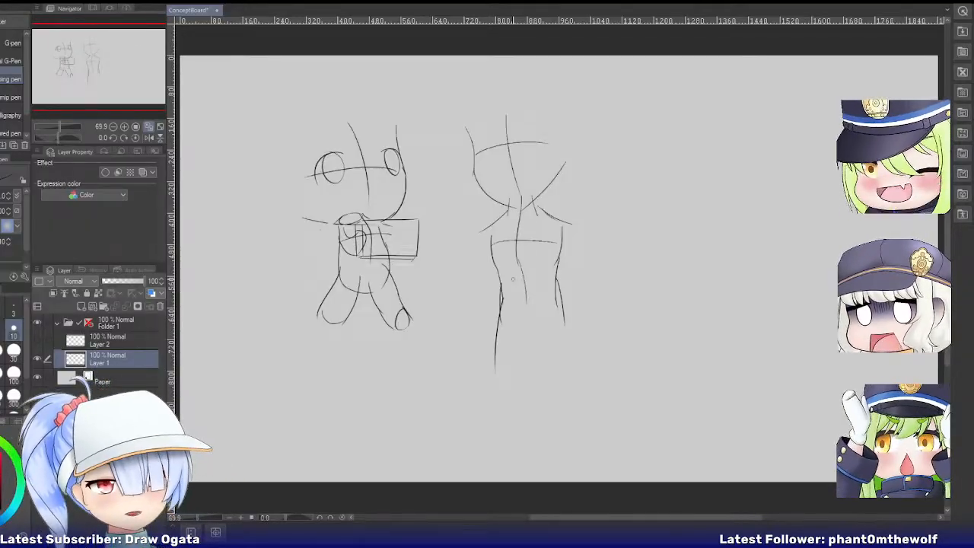
Draw the inner thigh line slanting down from the crotch, redoing the stroke until its angle fits.
drag(117, 53, 124, 57)
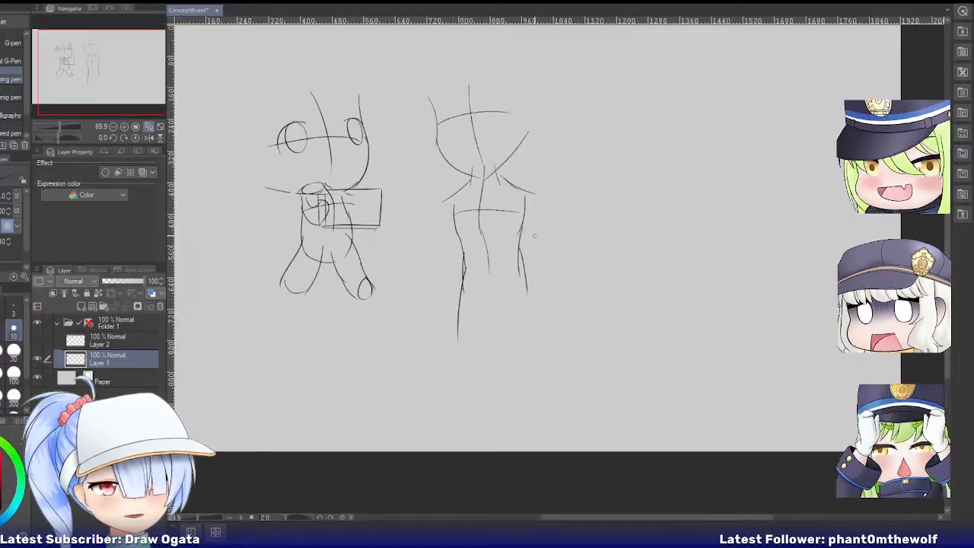
scroll(561, 226, up, 3)
scroll(559, 220, down, 3)
scroll(559, 132, up, 4)
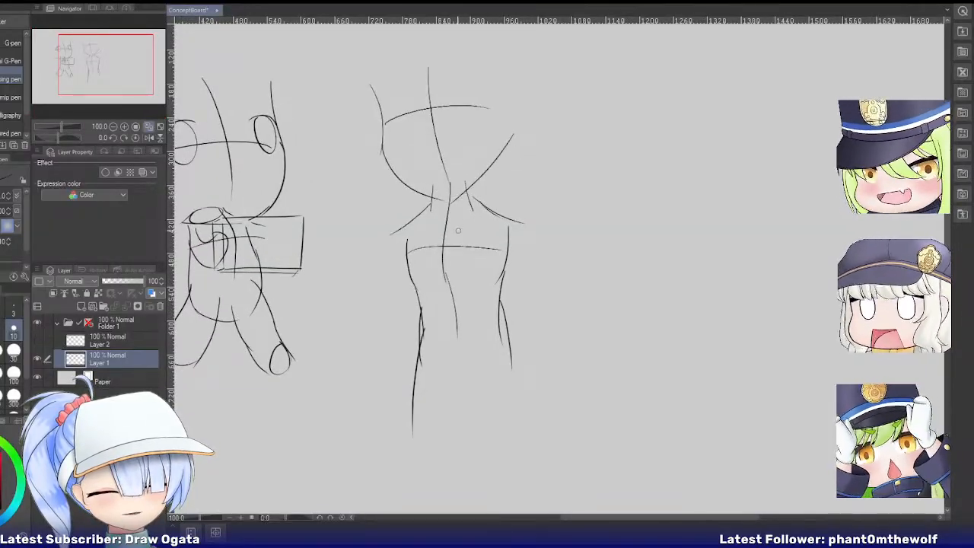
click(113, 126)
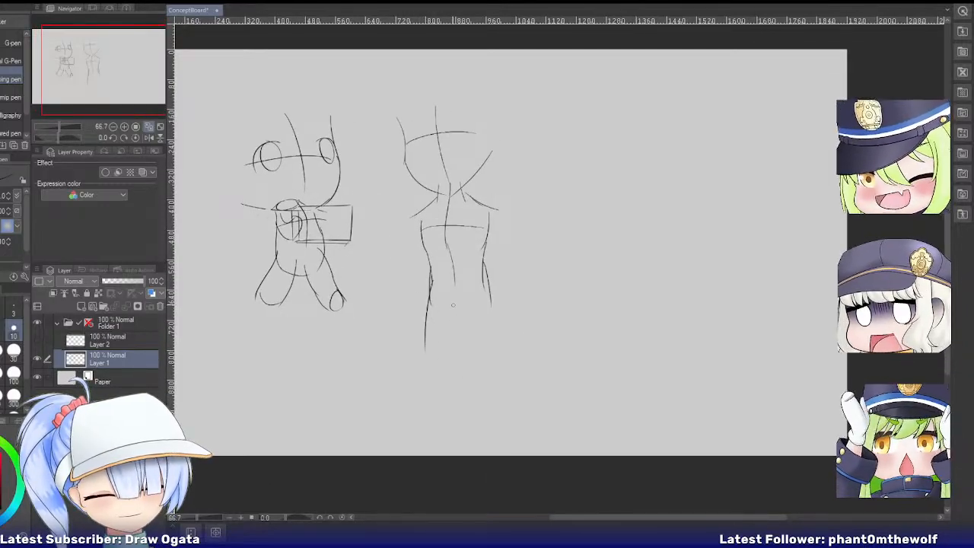
drag(454, 305, 446, 367)
key(ctrl+z)
drag(455, 304, 449, 369)
key(ctrl+z)
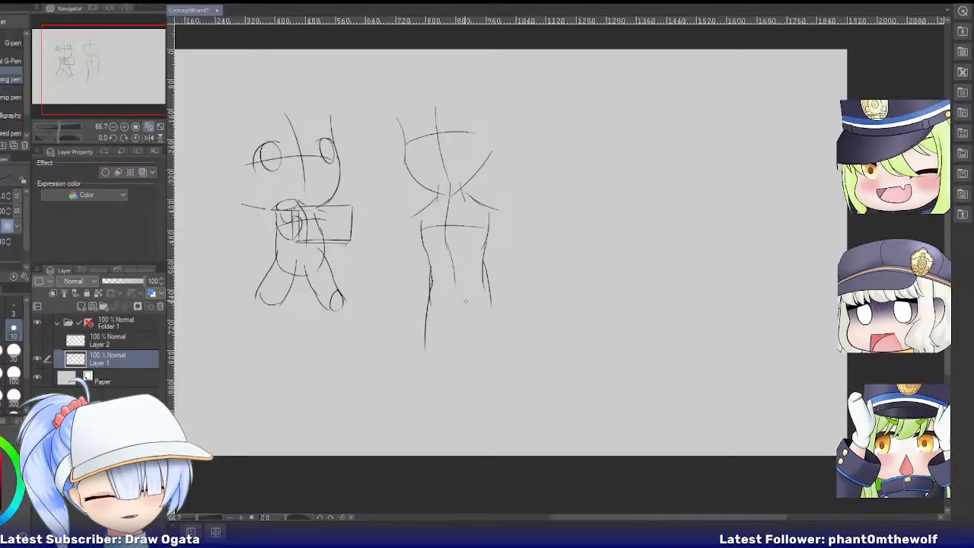
key(ctrl+z)
mouse_move(465, 301)
mouse_down()
mouse_move(449, 368)
mouse_move(450, 358)
mouse_move(461, 363)
mouse_up()
key(ctrl+z)
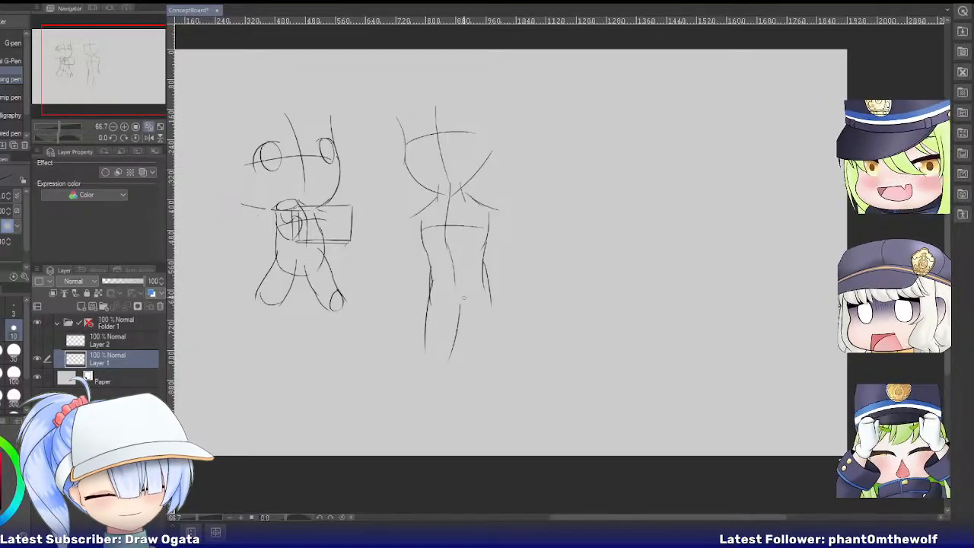
key(ctrl+z)
drag(463, 303, 450, 370)
key(ctrl+z)
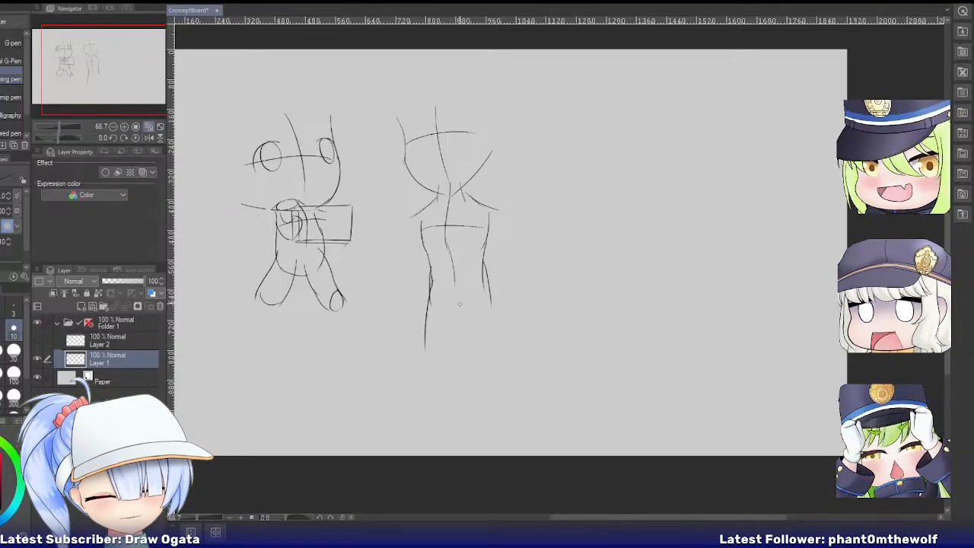
drag(461, 300, 446, 362)
Draw the right leg's outer thigh line curving inward from the hip towards the knee.
drag(491, 291, 476, 374)
key(ctrl+z)
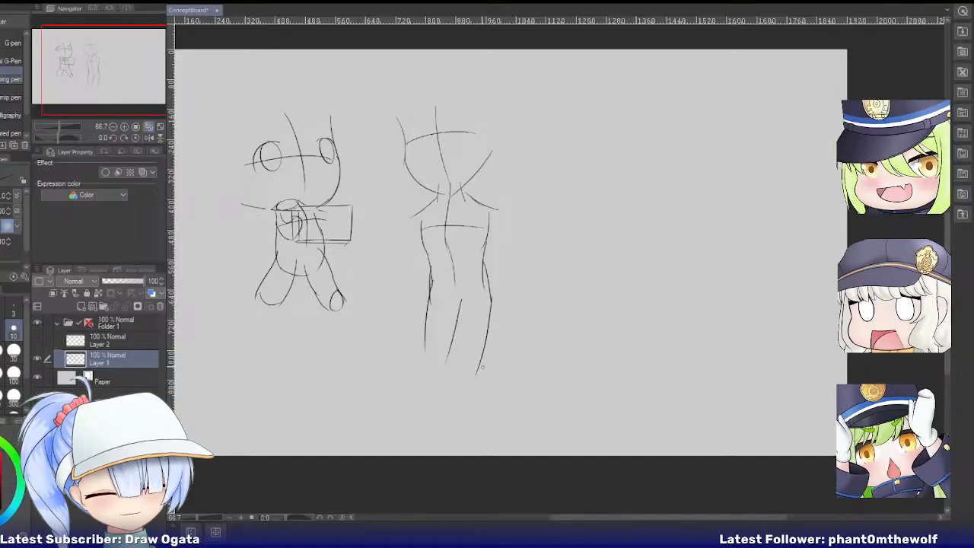
key(ctrl+z)
drag(491, 299, 479, 364)
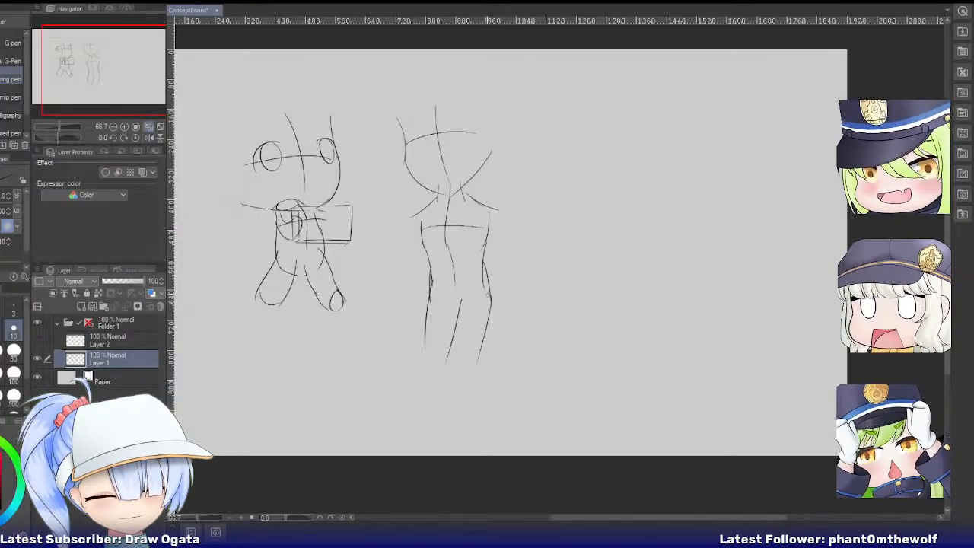
key(ctrl+z)
drag(493, 286, 461, 379)
key(ctrl+z)
Draw a long lower-leg line from the knee end of the inner thigh line down towards the foot.
drag(453, 341, 461, 403)
key(ctrl+z)
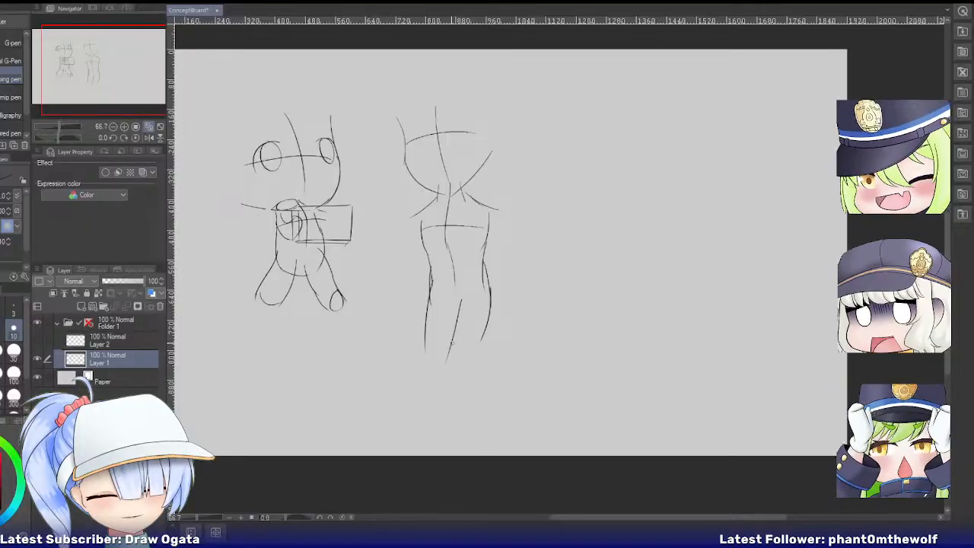
drag(451, 344, 460, 398)
key(ctrl+z)
drag(450, 343, 467, 414)
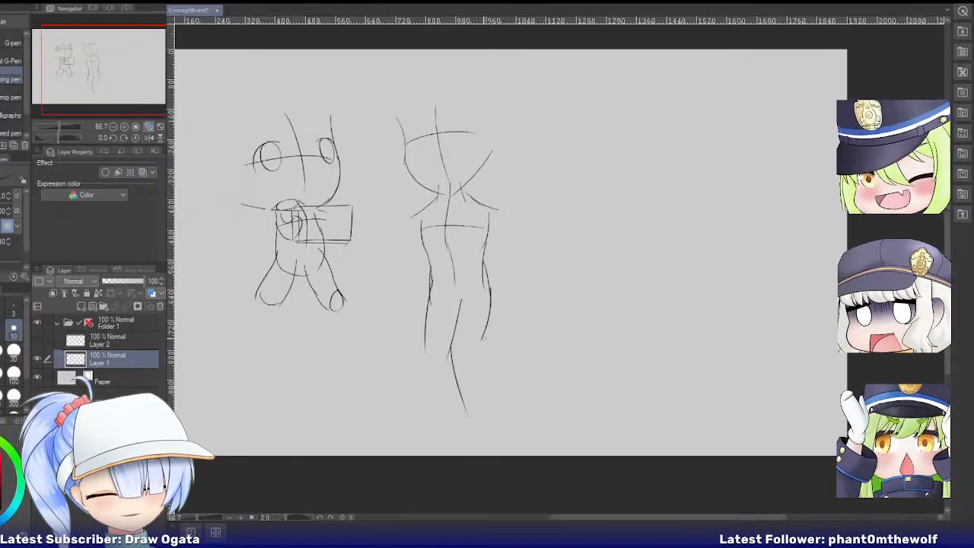
Draw the right leg's outer lower-leg line from the knee down to the ankle, redoing the stroke until it fits.
drag(481, 336, 482, 388)
key(ctrl+z)
drag(480, 344, 485, 399)
key(ctrl+z)
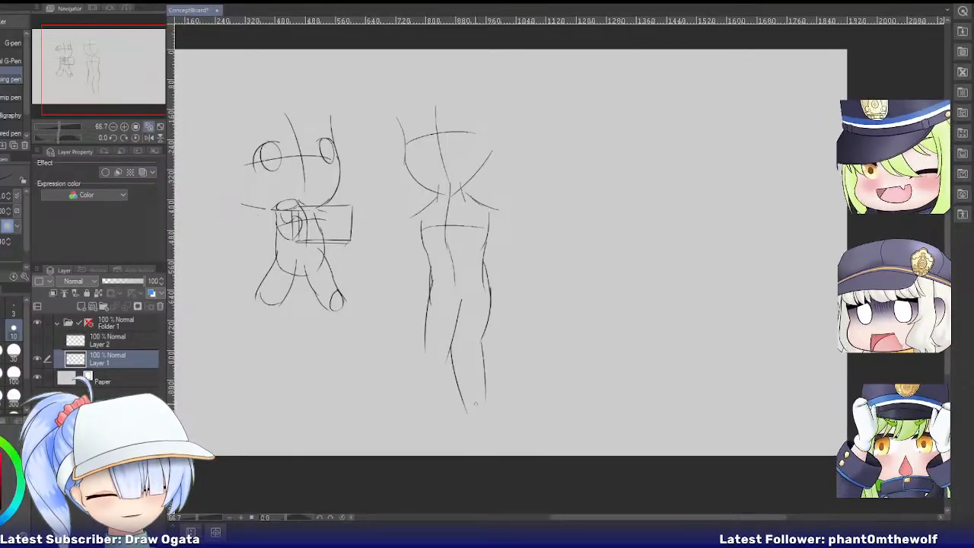
Redraw the left leg's outer thigh line slanting inward to the knee and erase the old straight line.
drag(426, 341, 442, 392)
key(ctrl+z)
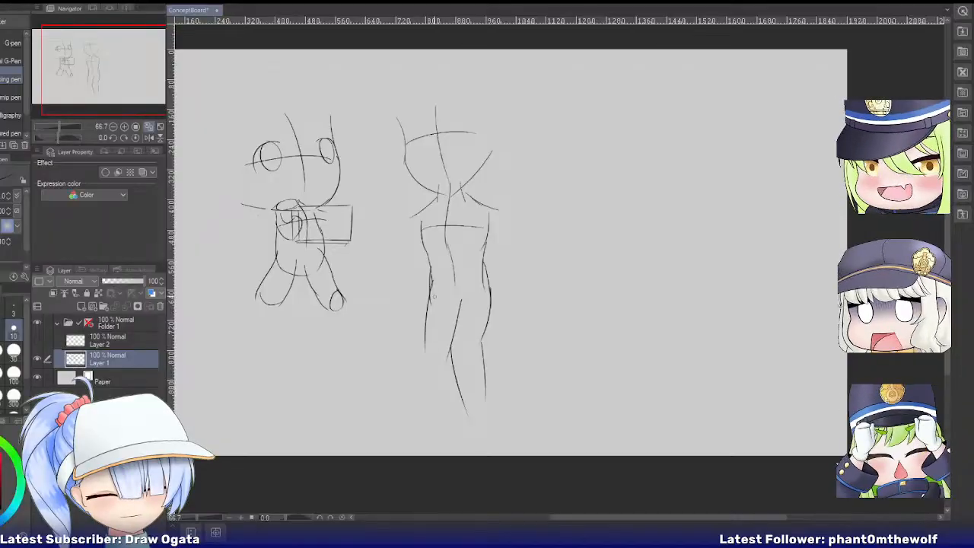
mouse_move(431, 296)
mouse_down()
mouse_move(450, 361)
mouse_move(425, 327)
mouse_move(427, 348)
mouse_up()
key(ctrl+z)
key(e)
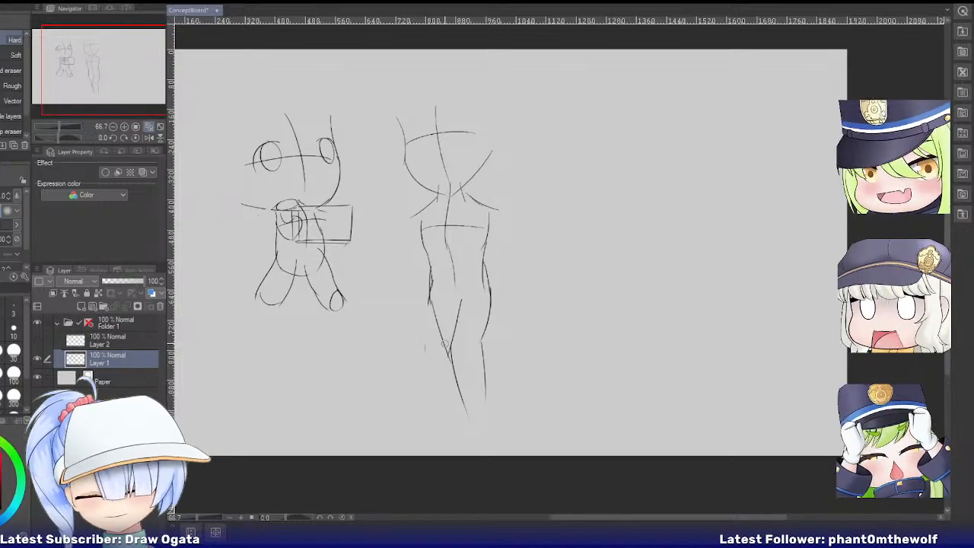
key(p)
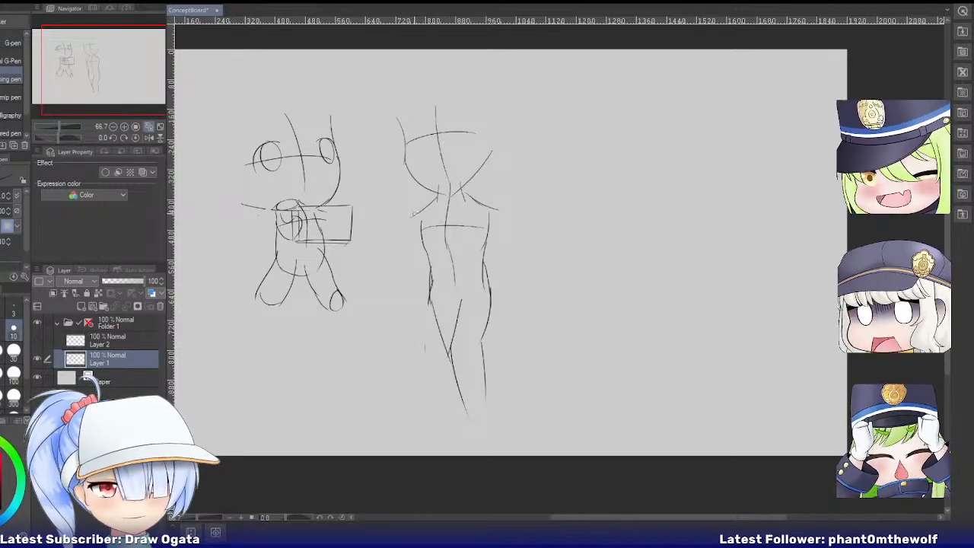
Draw the outer lines of both arms, hanging from the shoulders down to waist height.
drag(421, 212, 418, 280)
key(ctrl+z)
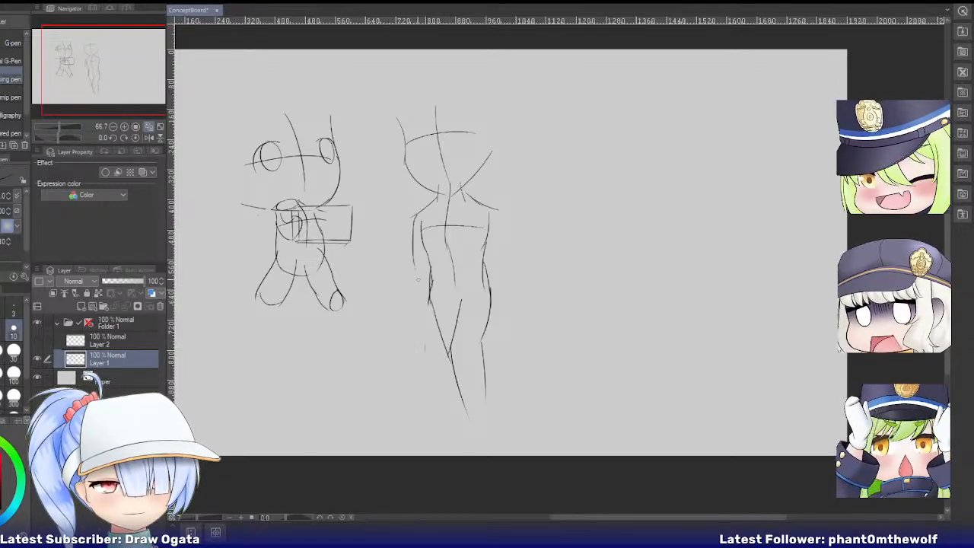
drag(502, 210, 499, 276)
key(ctrl+z)
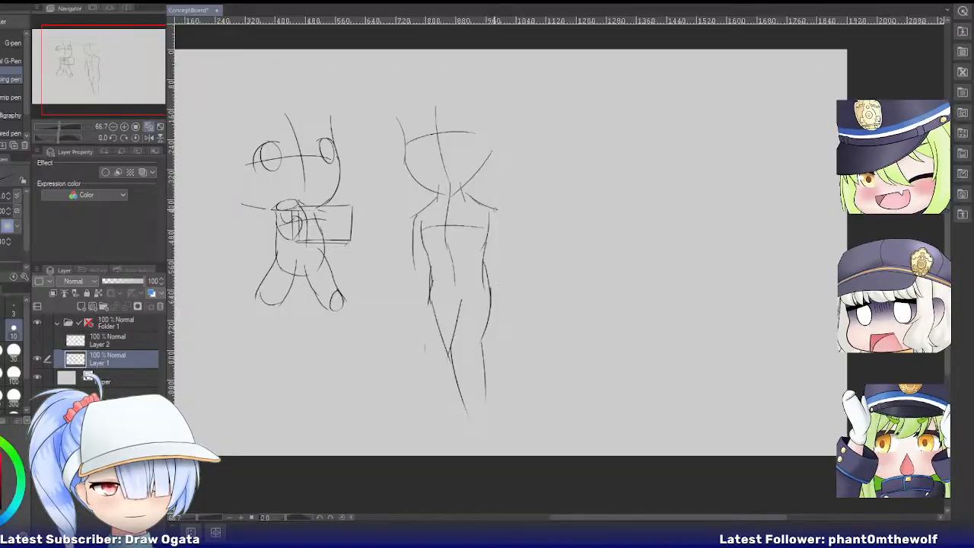
drag(496, 208, 503, 279)
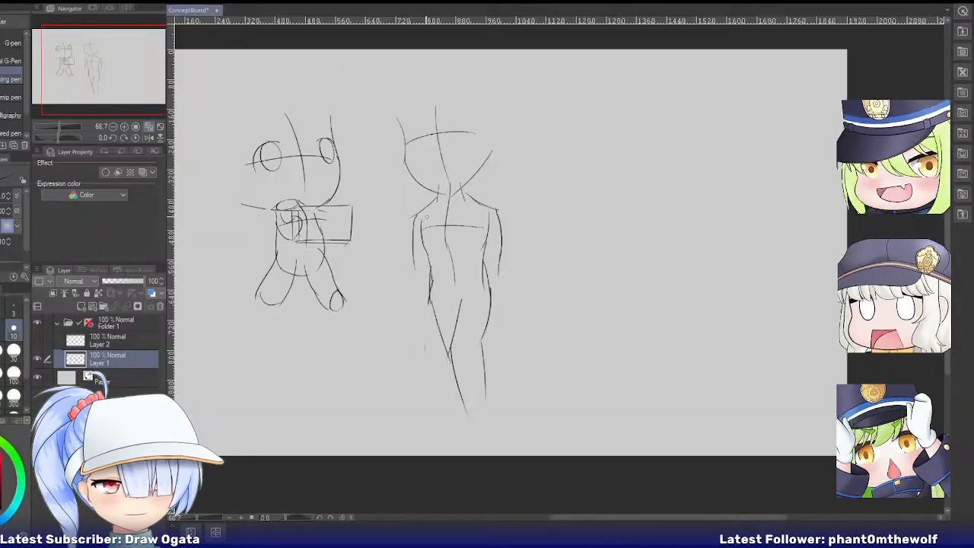
Add lines across the chest and waist, and sketch the forearms bending inward with hands resting at the waist.
key(ctrl+z)
mouse_move(423, 213)
mouse_down()
mouse_move(422, 281)
mouse_move(488, 220)
mouse_move(485, 280)
mouse_move(478, 271)
mouse_up()
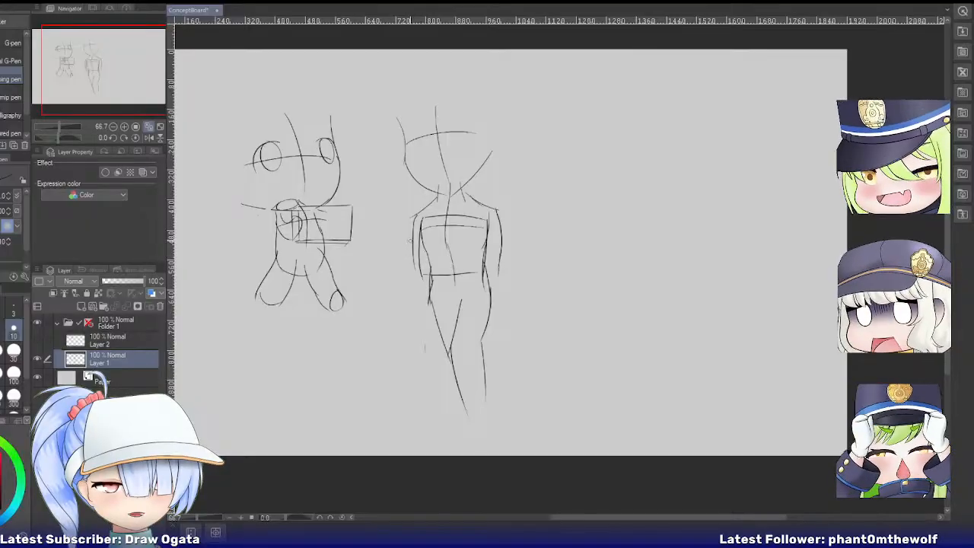
drag(414, 261, 433, 283)
key(ctrl+z)
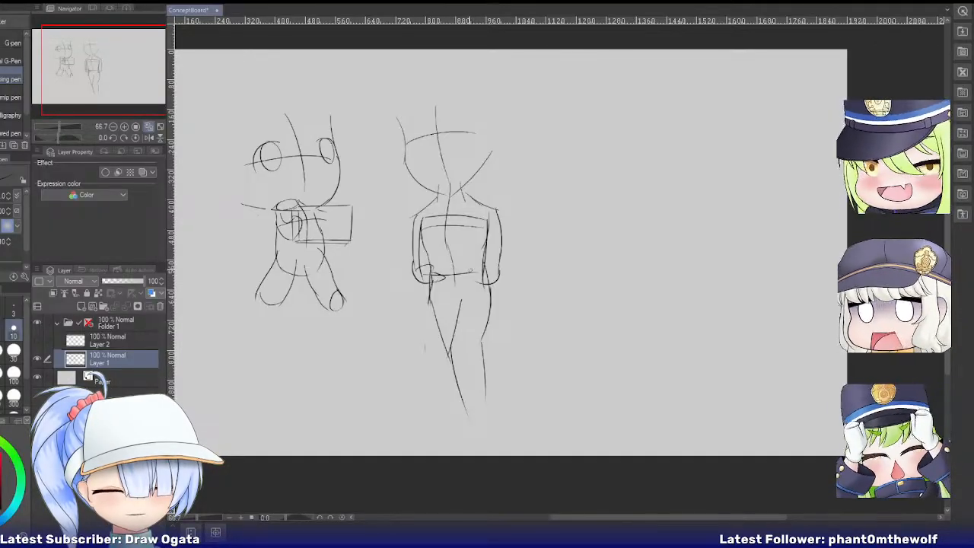
mouse_move(488, 265)
mouse_down()
mouse_move(472, 274)
mouse_move(486, 264)
mouse_move(472, 272)
mouse_move(488, 285)
mouse_up()
key(ctrl+z)
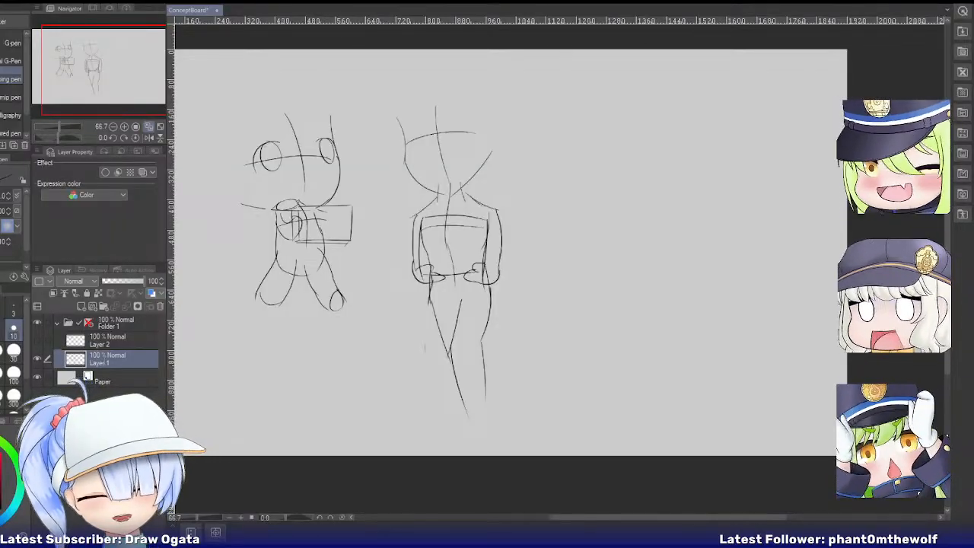
Rename the layer holding the character sketches as Figure.
text(Figure)
key(Return)
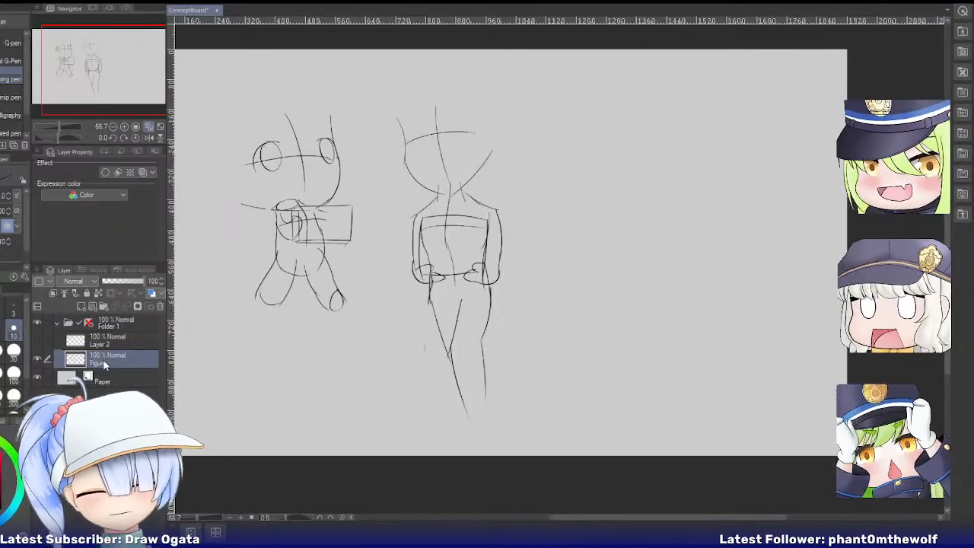
Add a new layer above Figure and hide the Figure layer to get an empty canvas.
click(81, 306)
click(37, 376)
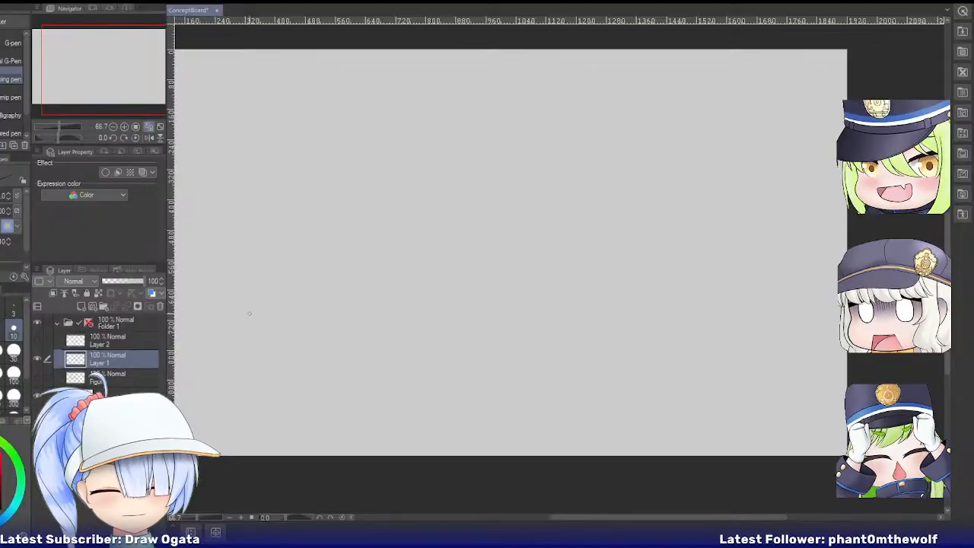
scroll(307, 274, down, 4)
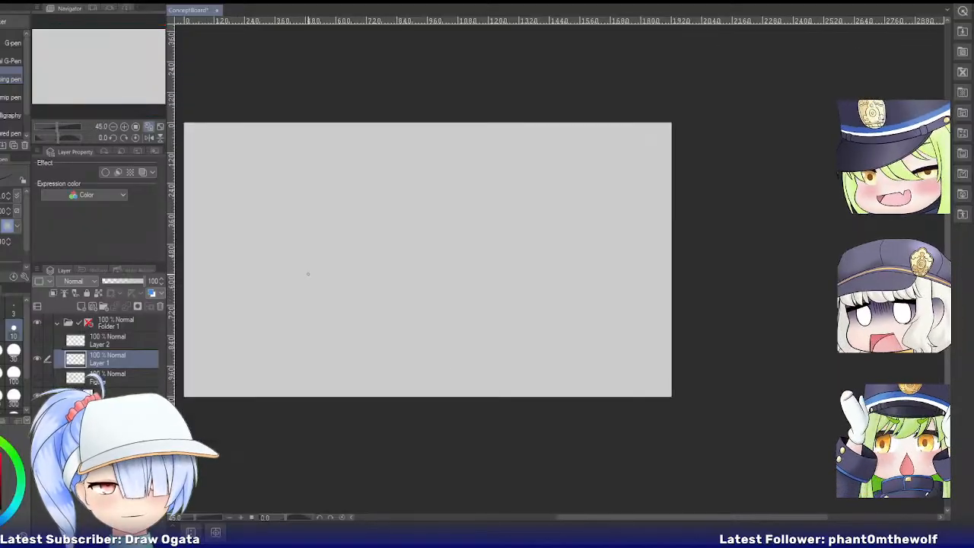
click(148, 127)
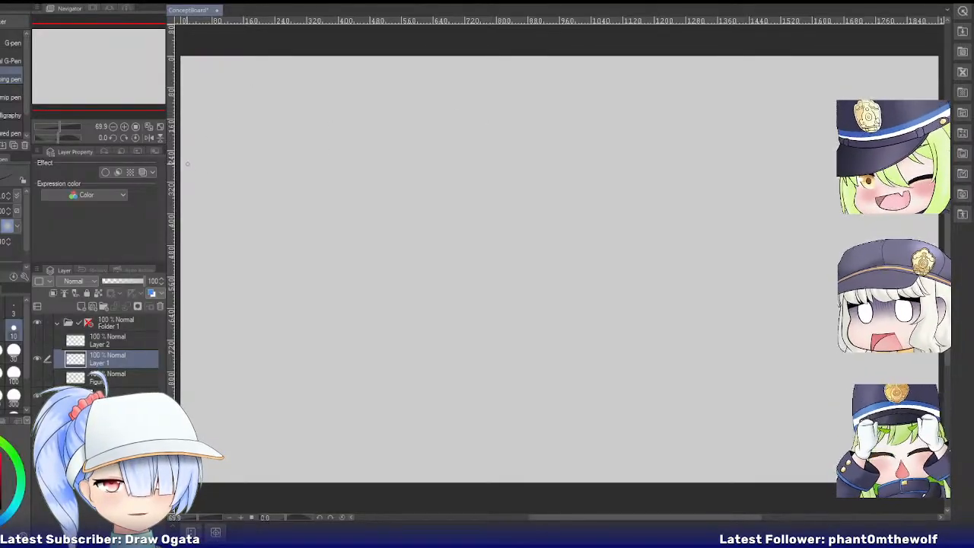
drag(185, 162, 386, 162)
key(ctrl+z)
drag(183, 182, 373, 177)
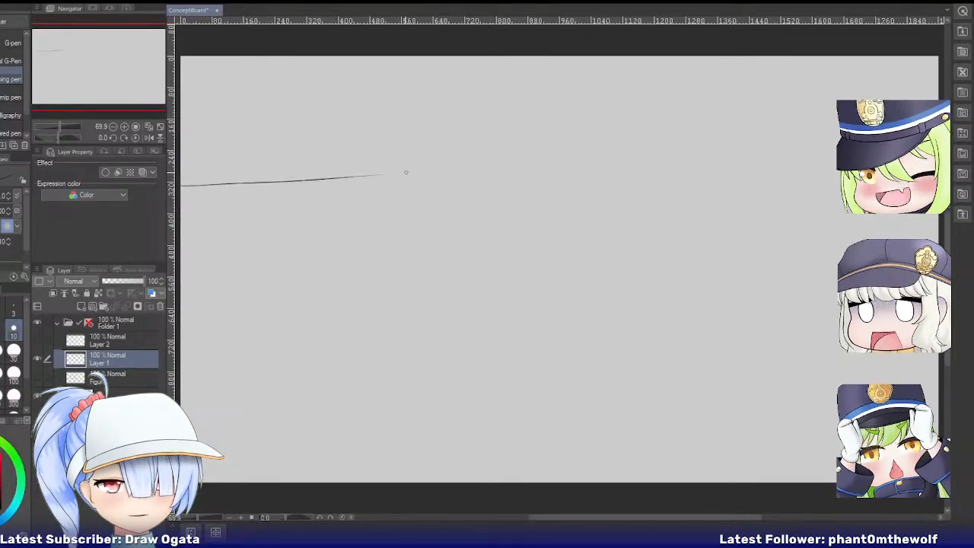
key(ctrl+z)
drag(184, 183, 361, 184)
key(ctrl+z)
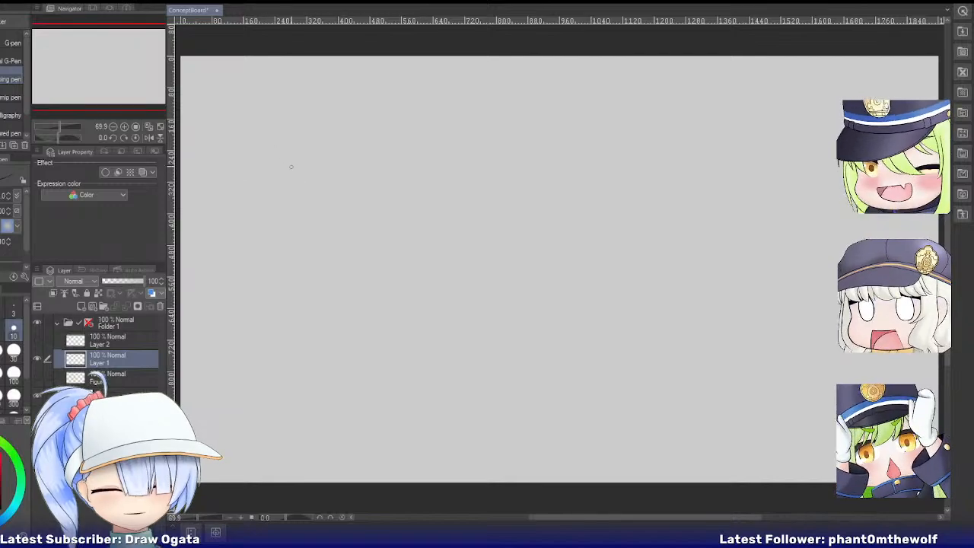
Draw a thin horizontal floor line across the whole canvas, about a third of the way down, with the Straight line tool.
key(u)
key(comma)
key(comma)
key(comma)
key(comma)
key(comma)
key(comma)
key(comma)
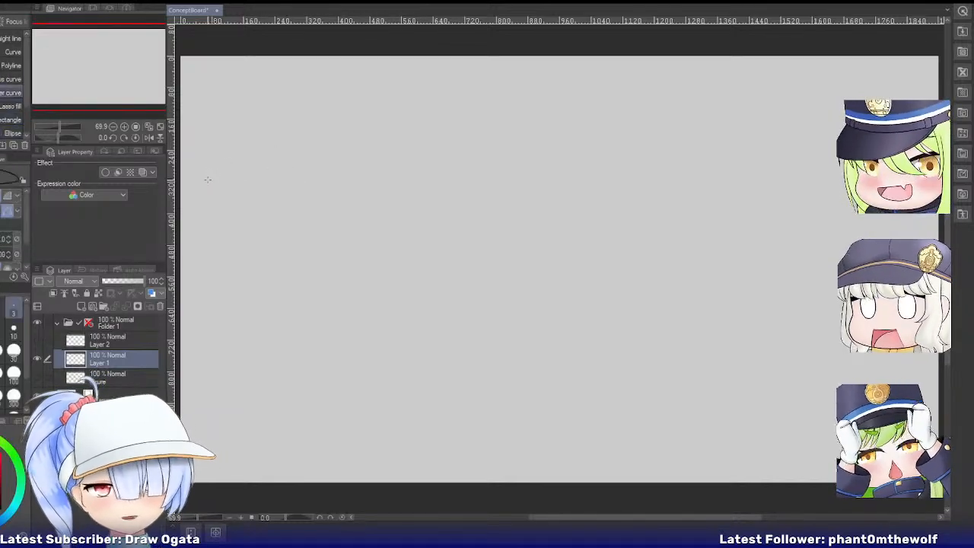
drag(183, 193, 840, 194)
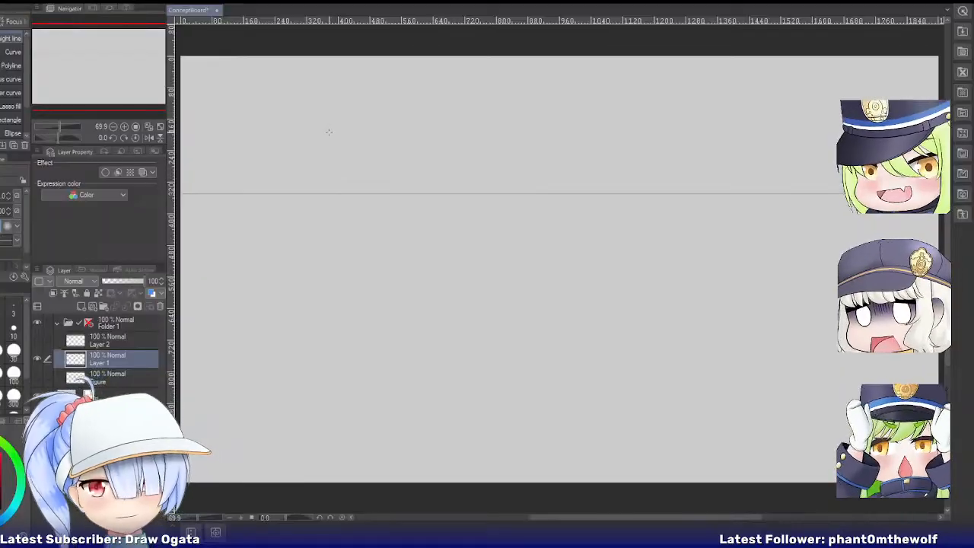
Draw an upright rectangle for the door near the canvas's left side, standing on the horizontal line.
key(p)
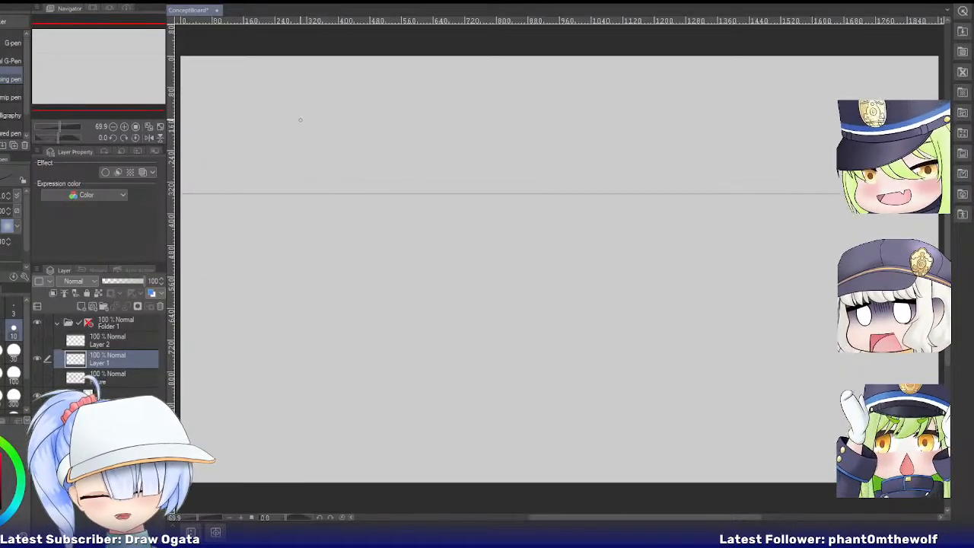
key(u)
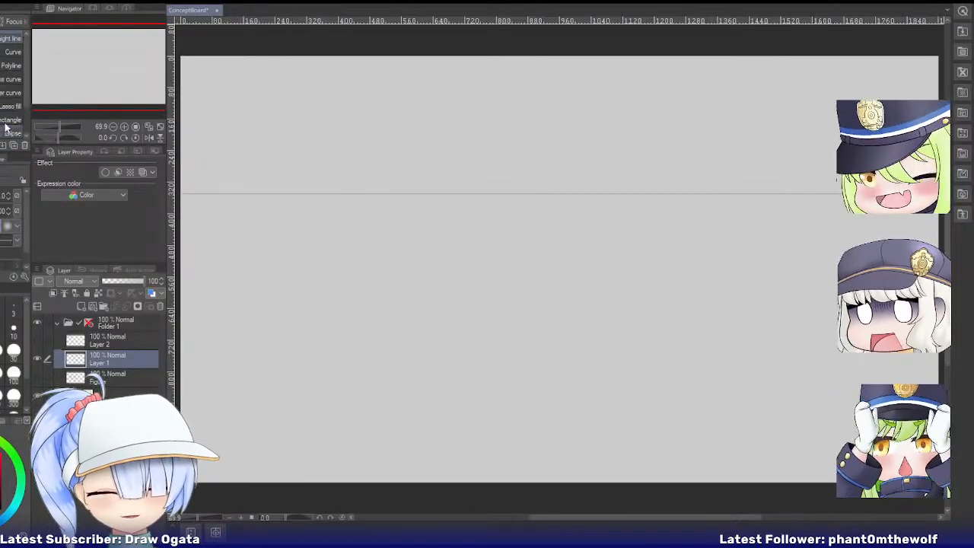
click(8, 121)
drag(222, 60, 327, 193)
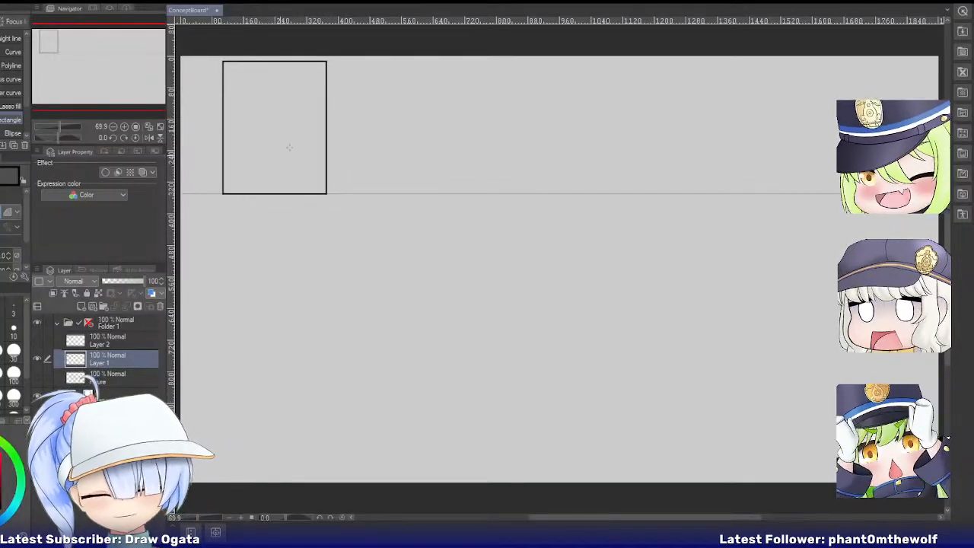
Handwrite the label "Door" in the upper part of the rectangle with the pen.
key(p)
drag(233, 76, 227, 112)
mouse_move(231, 79)
mouse_down()
mouse_move(228, 110)
mouse_move(246, 105)
mouse_up()
drag(260, 104, 277, 105)
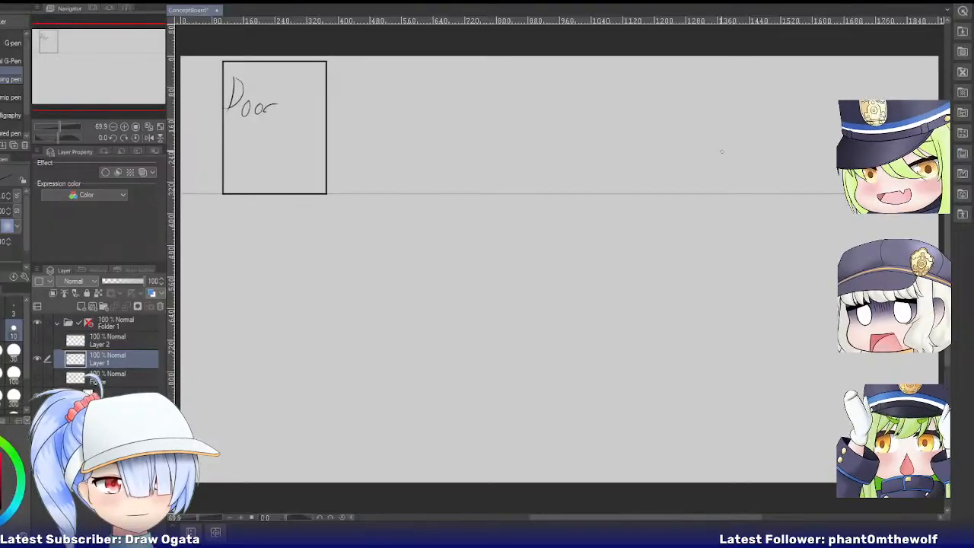
Sketch a tall open-bottomed block on the right part of the canvas, with a horizontal line running right from its lower edge.
drag(708, 137, 708, 227)
key(ctrl+z)
mouse_move(700, 141)
mouse_down()
mouse_move(704, 225)
mouse_move(694, 171)
mouse_move(701, 221)
mouse_move(768, 136)
mouse_move(768, 192)
mouse_up()
key(ctrl+z)
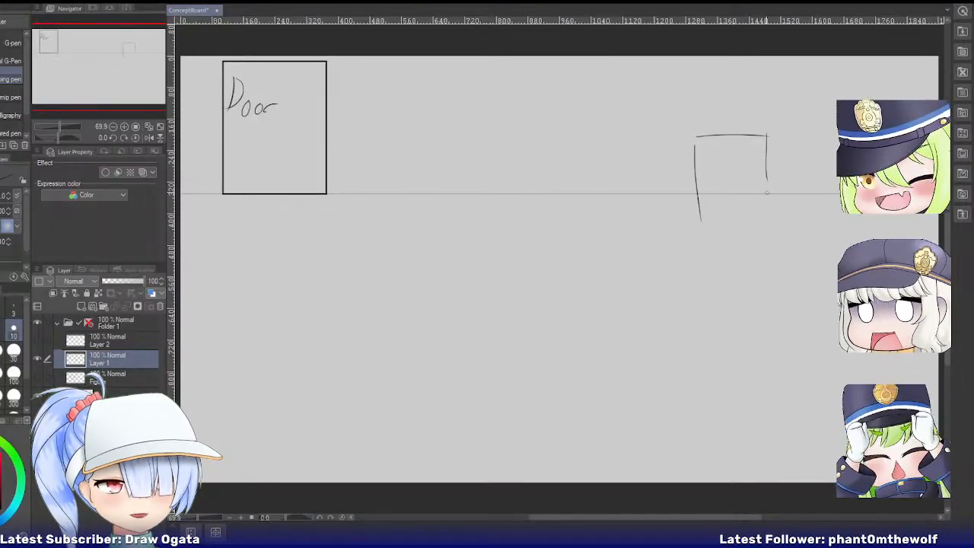
key(ctrl+z)
mouse_move(769, 136)
mouse_down()
mouse_move(770, 225)
mouse_move(868, 208)
mouse_up()
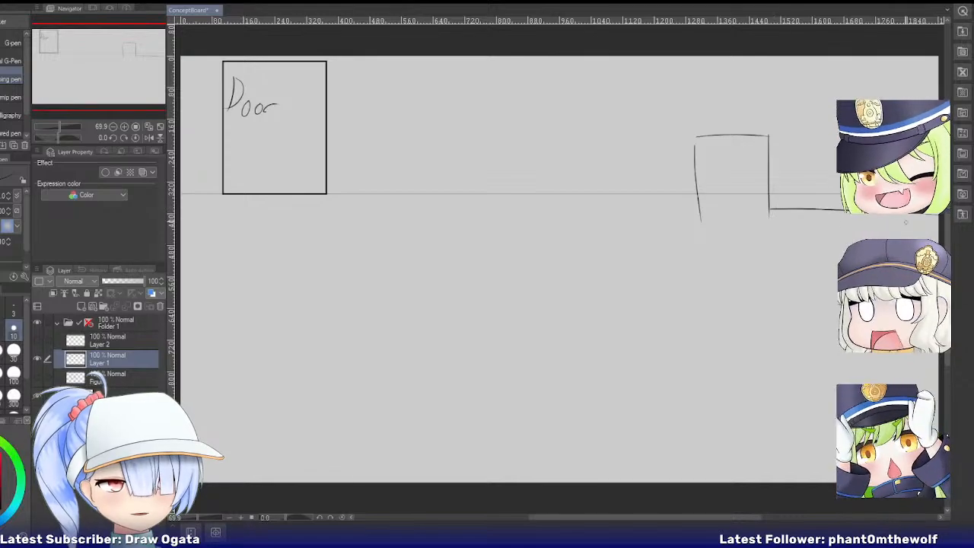
Extend the block's left edge downward and add the middle and bottom horizontal lines to form an L-shaped furniture piece.
drag(699, 207, 703, 264)
key(ctrl+z)
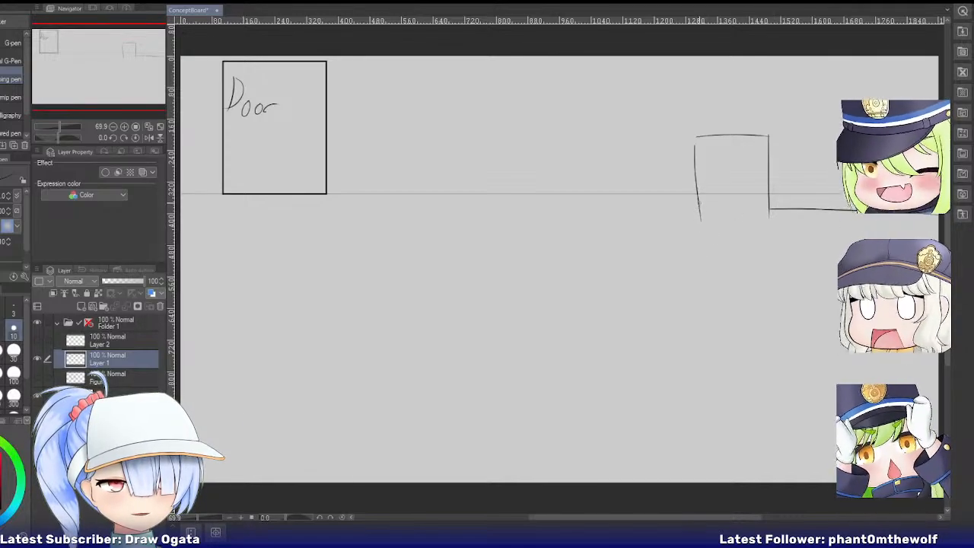
drag(699, 204, 702, 280)
drag(773, 246, 856, 251)
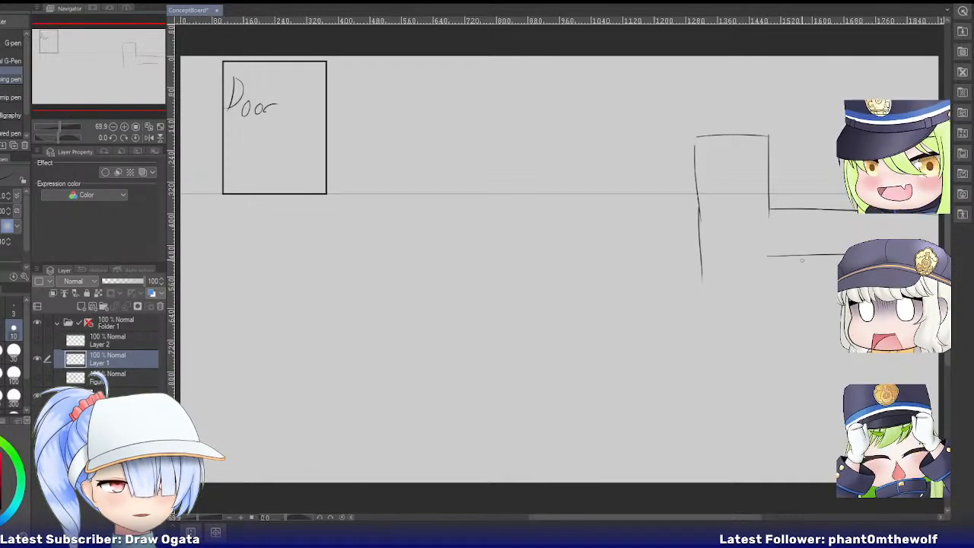
key(ctrl+z)
drag(777, 244, 850, 246)
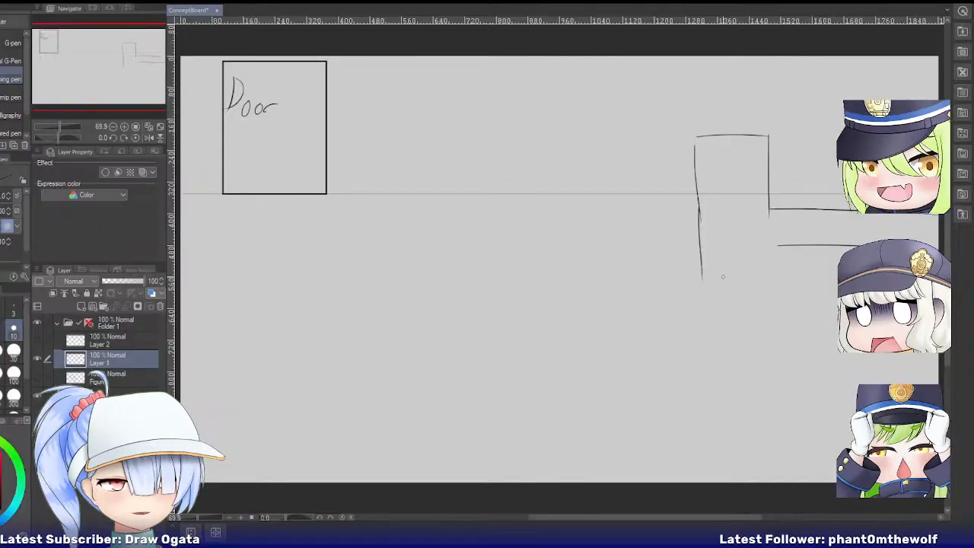
drag(705, 286, 837, 287)
drag(784, 240, 701, 242)
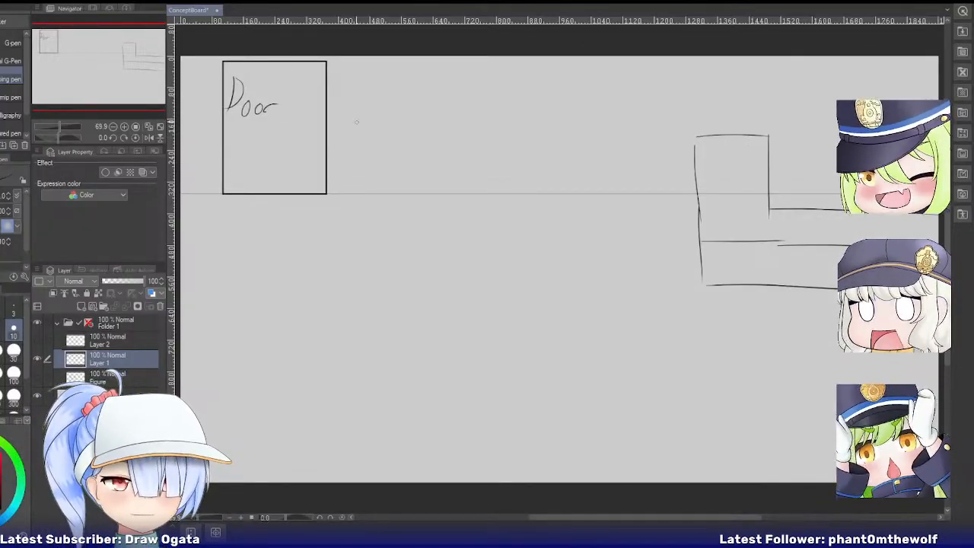
drag(382, 70, 378, 190)
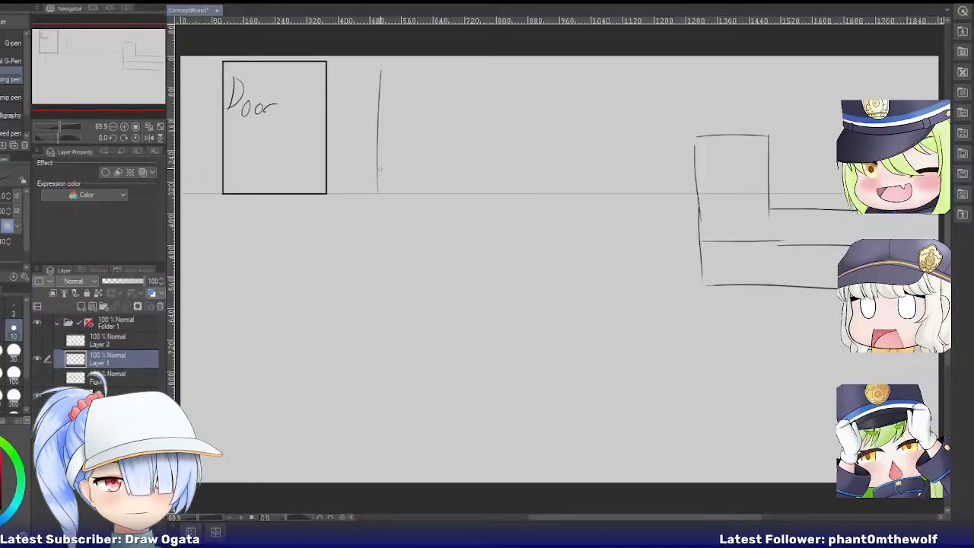
drag(381, 71, 523, 74)
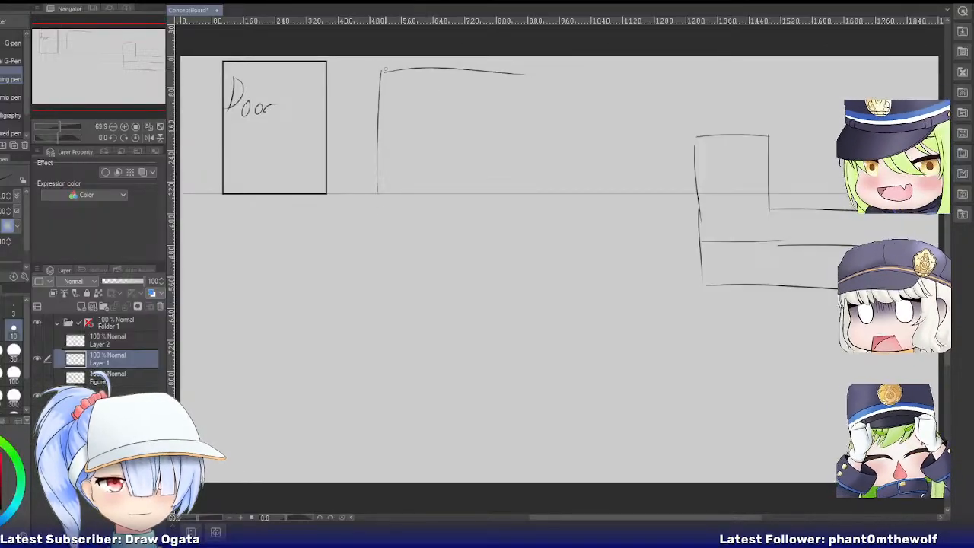
key(ctrl+z)
key(ctrl+z)
key(ctrl+z)
Draw the left, top and right edges of a large panel beside the door, reaching down to the horizontal line.
drag(392, 70, 395, 171)
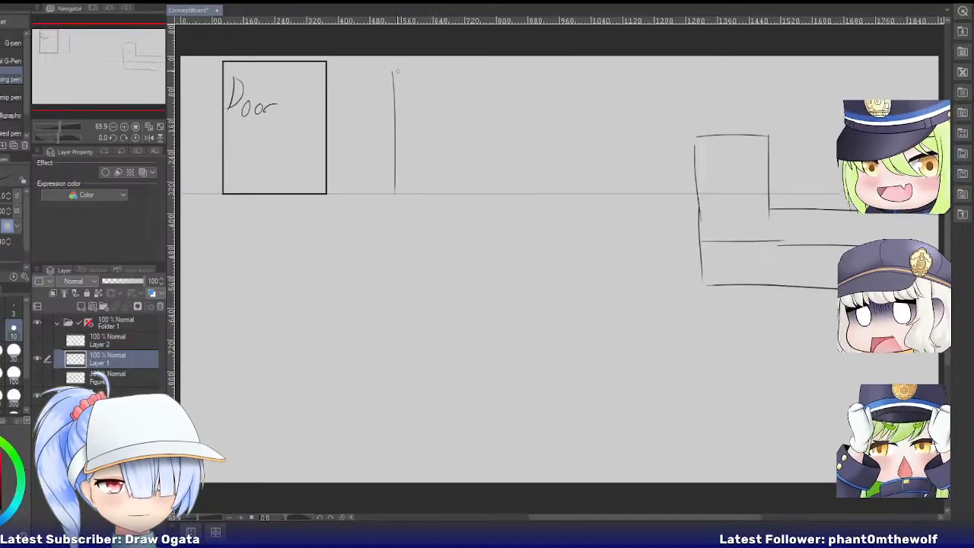
drag(397, 72, 571, 64)
key(ctrl+z)
mouse_move(393, 71)
mouse_down()
mouse_move(527, 92)
mouse_move(518, 194)
mouse_up()
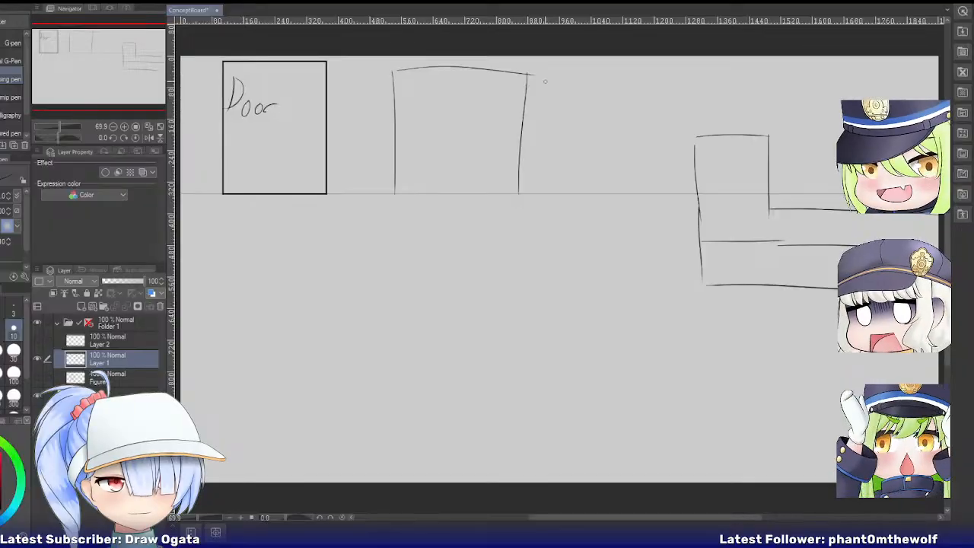
Draw the top and both side edges of a second panel between the first panel and the L-shaped furniture.
drag(530, 73, 680, 86)
drag(542, 73, 543, 193)
drag(676, 80, 673, 197)
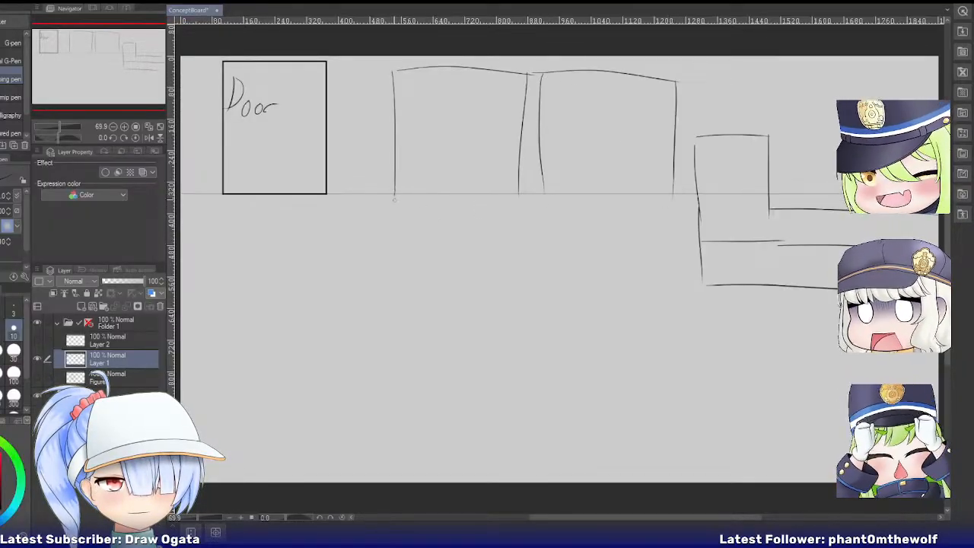
Close both panels with bottom edges drawn slightly below the horizontal floor line.
drag(392, 210, 520, 213)
key(ctrl+z)
drag(391, 210, 522, 213)
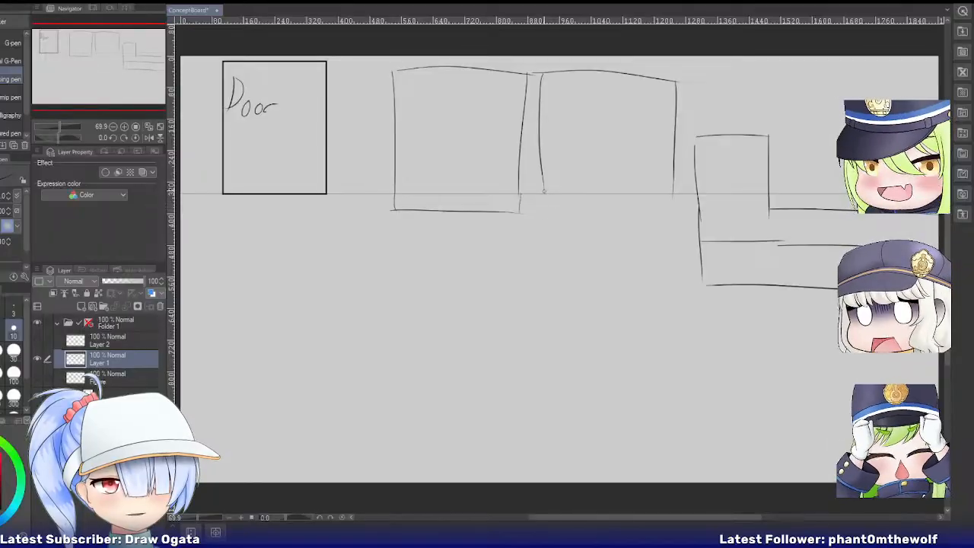
mouse_move(545, 213)
mouse_down()
mouse_move(688, 207)
mouse_move(673, 210)
mouse_up()
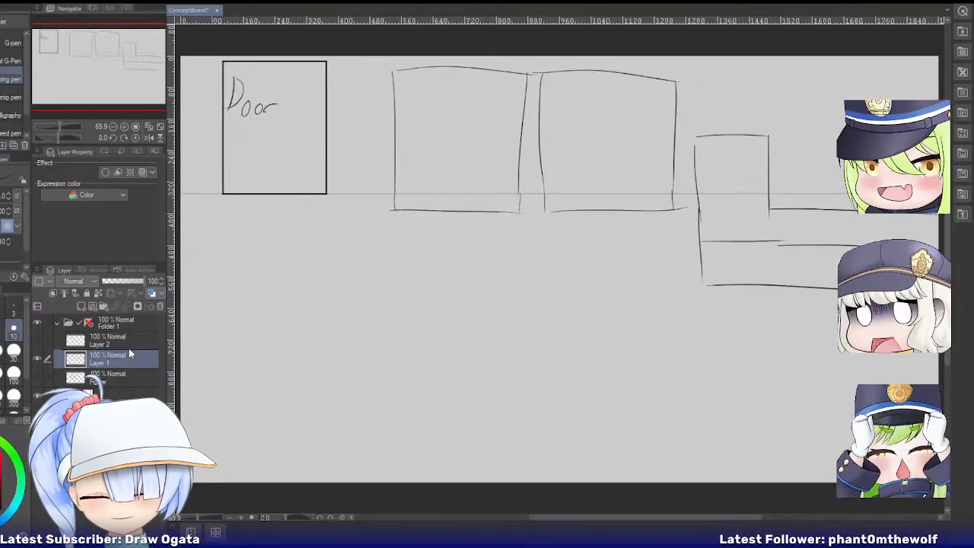
Rename the room layout's layer as FlatPerspective.
text(FlatPerspective)
key(Return)
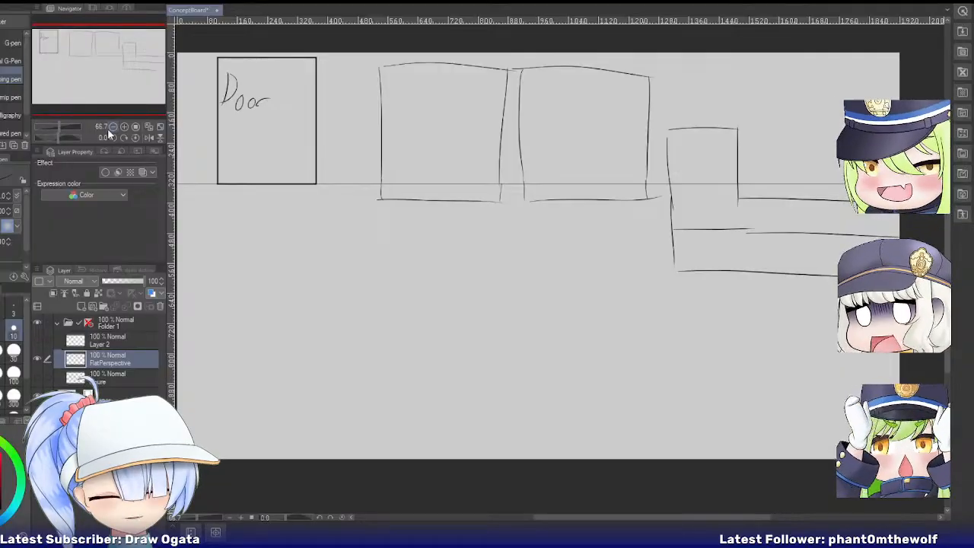
Try to enlarge the canvas to 2500 px, then undo the resize.
click(112, 127)
click(125, 77)
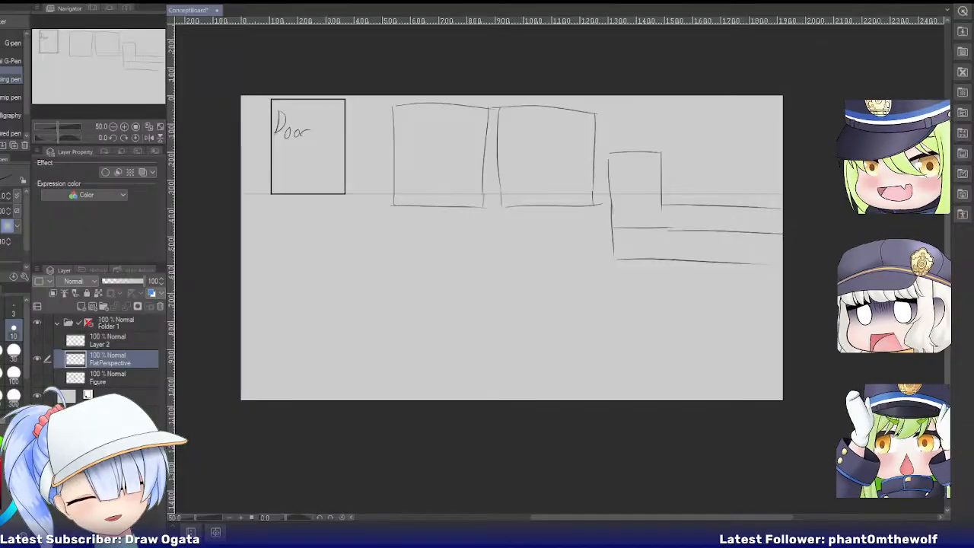
key(ctrl+t)
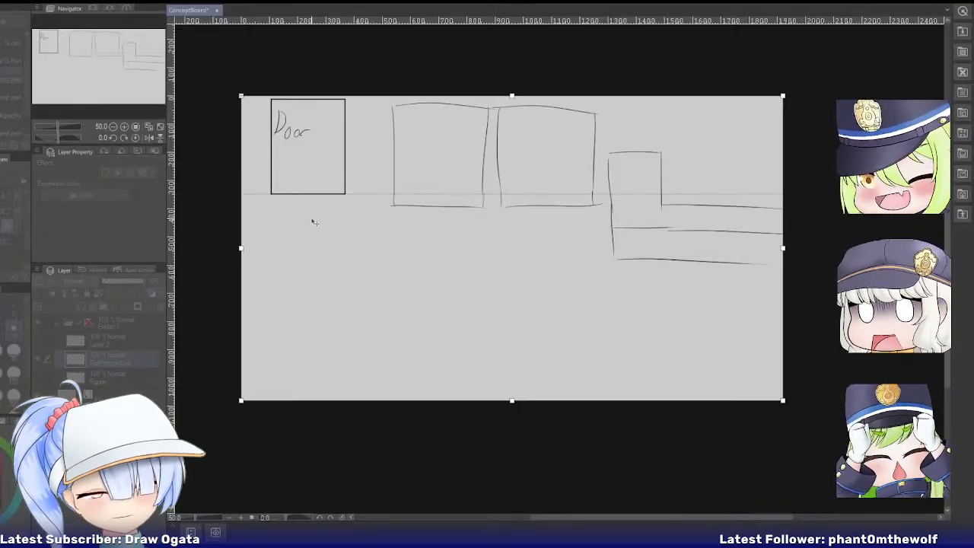
text(2500)
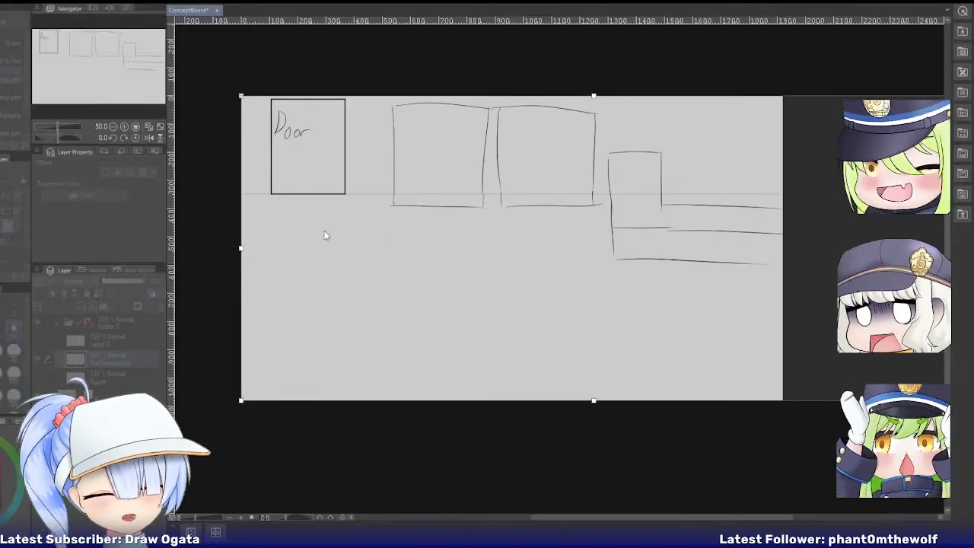
key(Return)
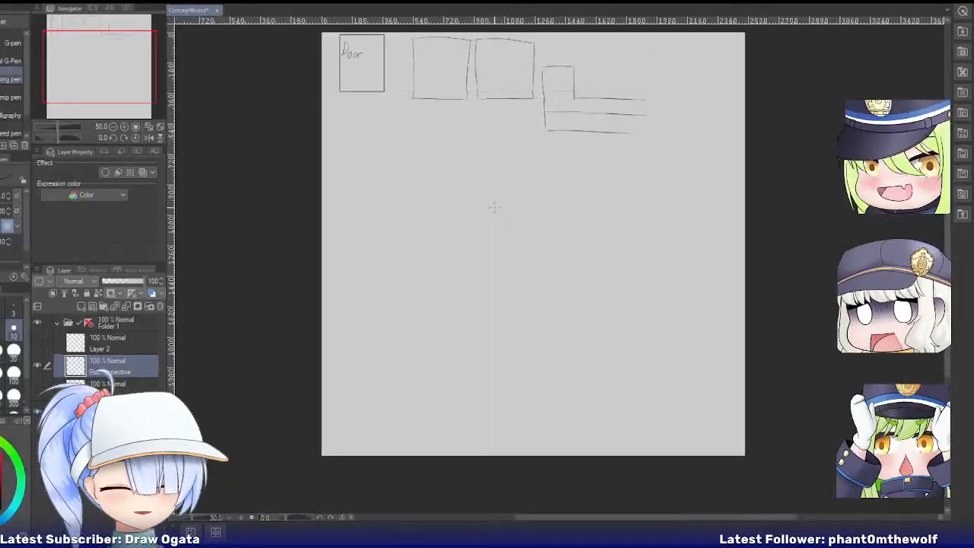
click(115, 64)
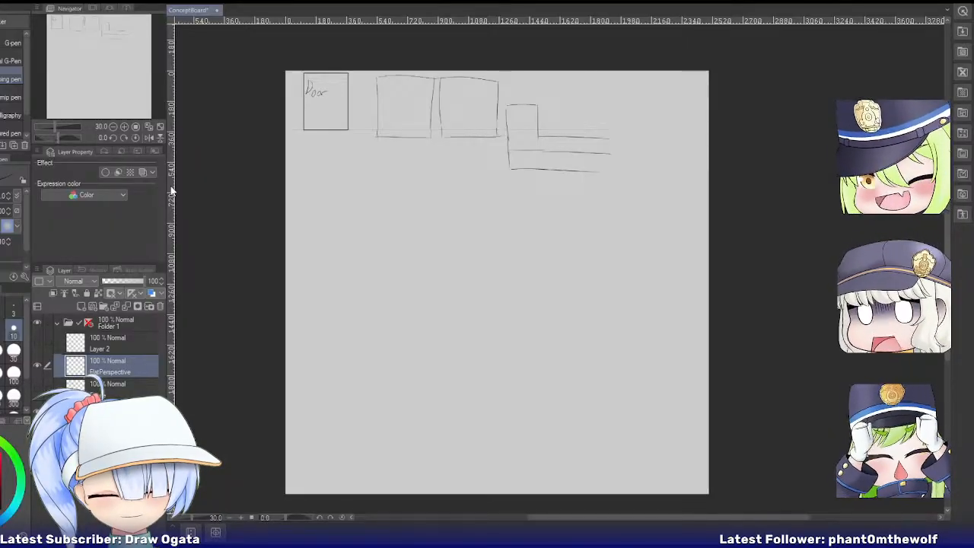
key(ctrl+z)
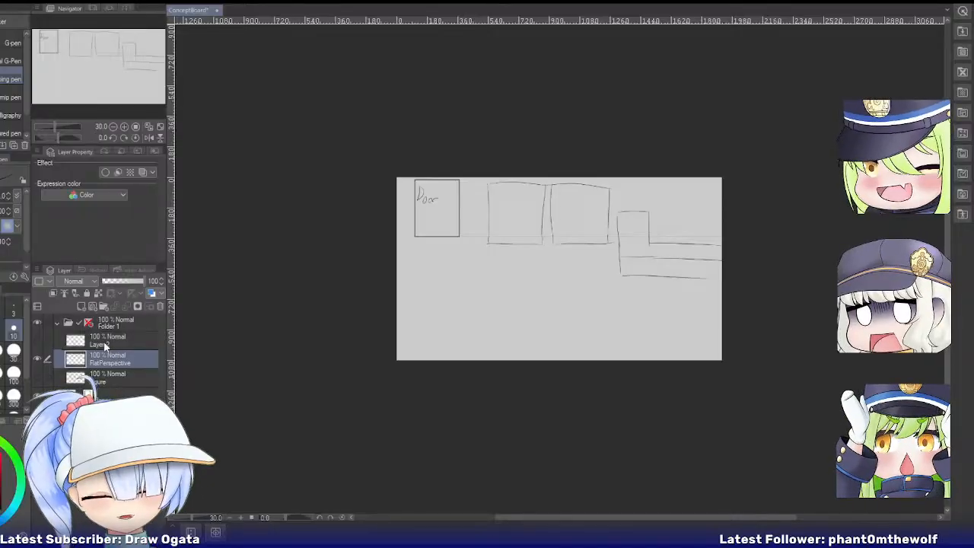
Add a new layer above FlatPerspective, filled entirely with dark grey and set to 23% opacity.
key(ctrl+shift+n)
key(g)
key(g)
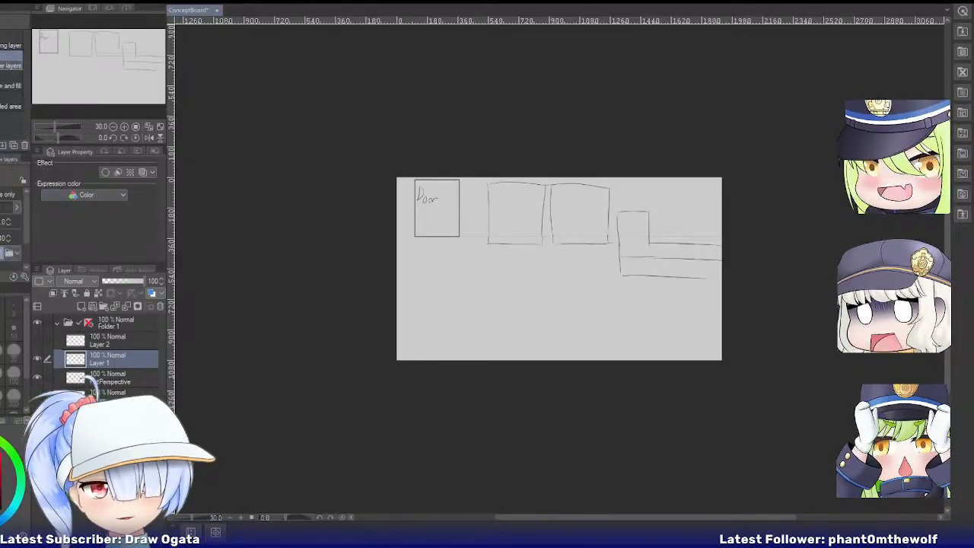
click(12, 43)
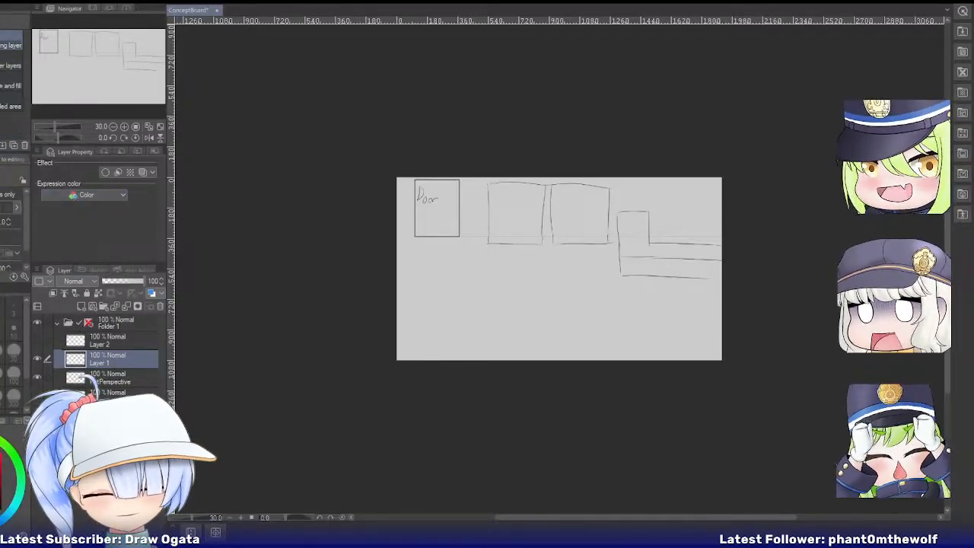
click(476, 274)
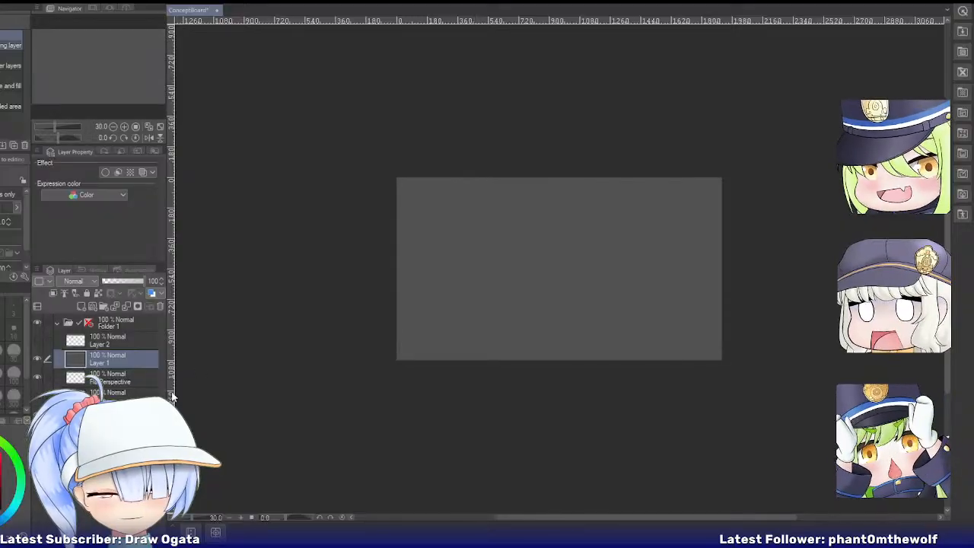
click(111, 280)
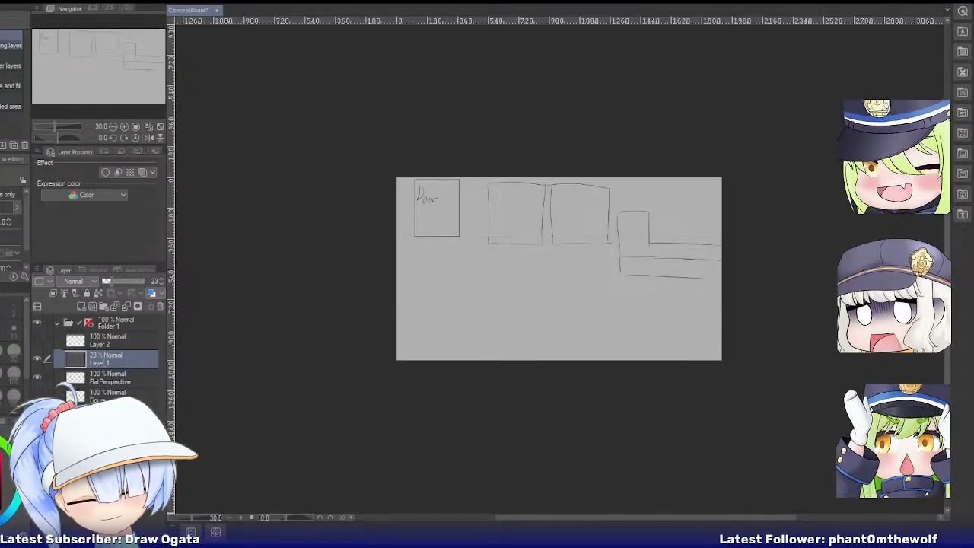
Rename the grey filled layer as ScreenCompare and hide it.
text(ScreenCompare)
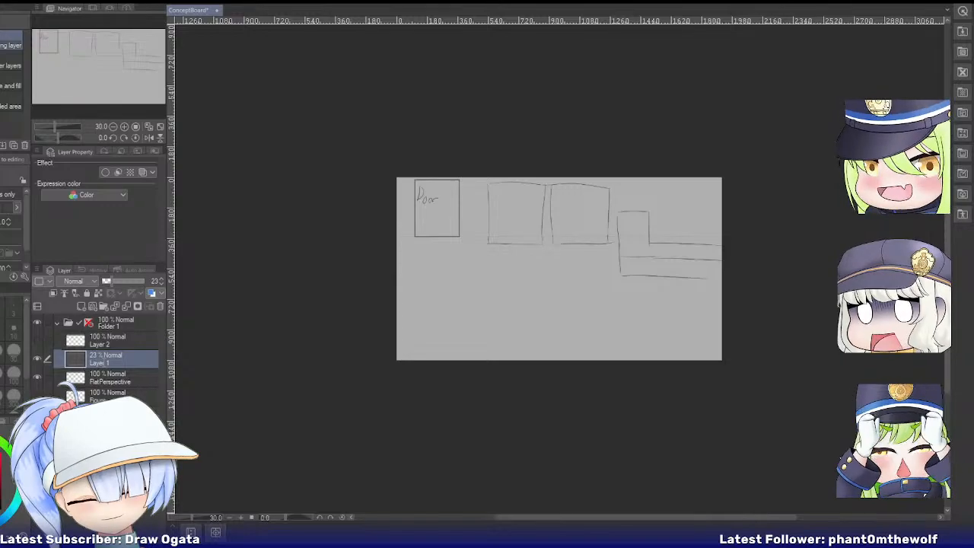
key(Return)
click(38, 359)
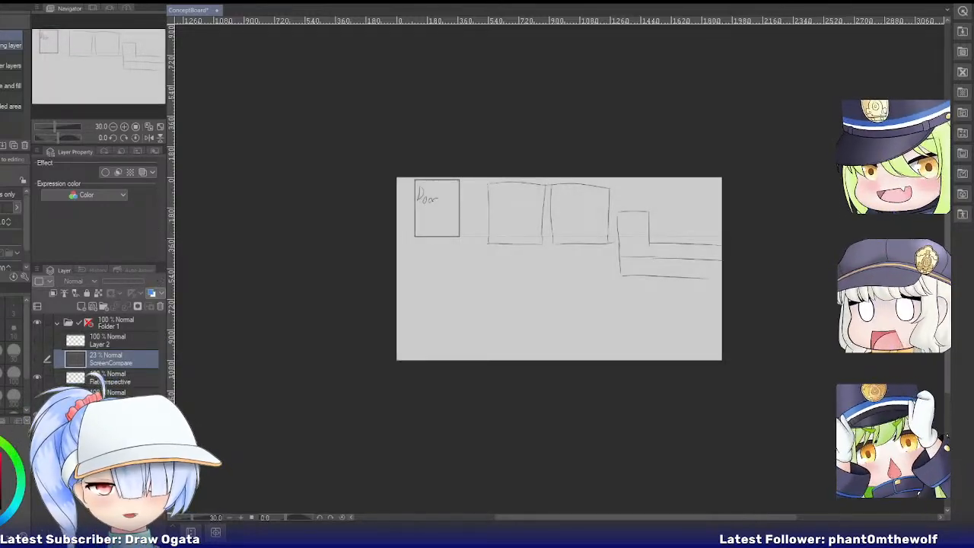
Enlarge the canvas to 2500 by 2500 px, keeping the existing drawing anchored in the upper-left corner.
key(ctrl+alt+c)
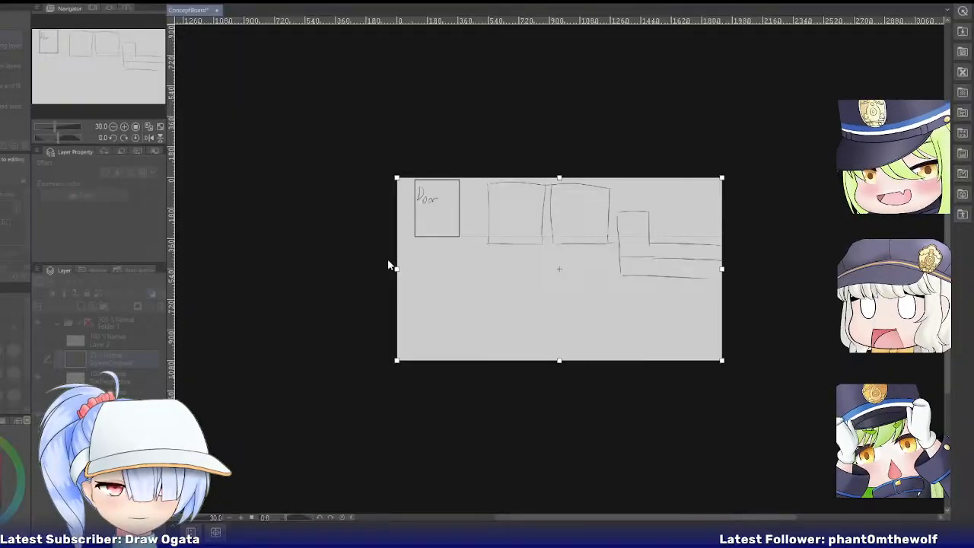
click(389, 262)
drag(364, 225, 297, 221)
text(2500)
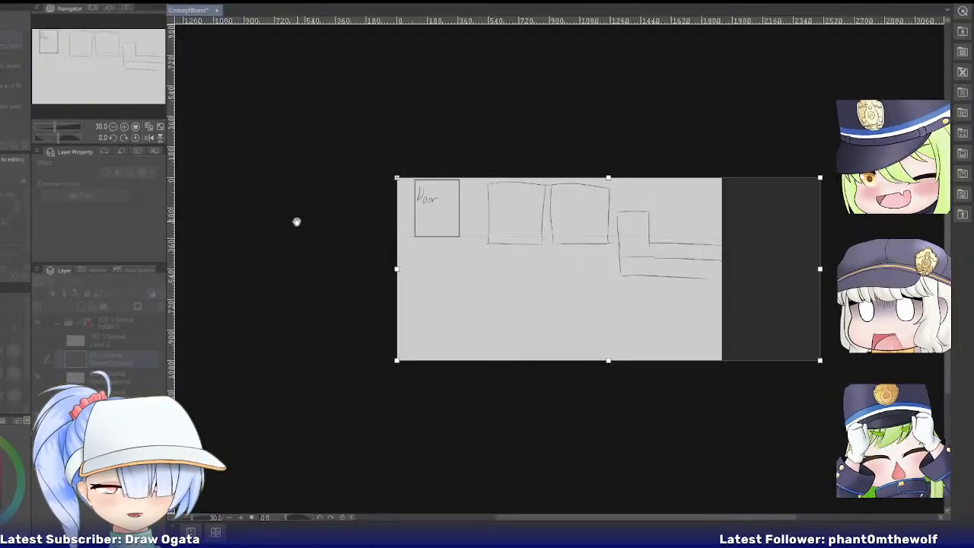
key(Tab)
text(2500)
key(Return)
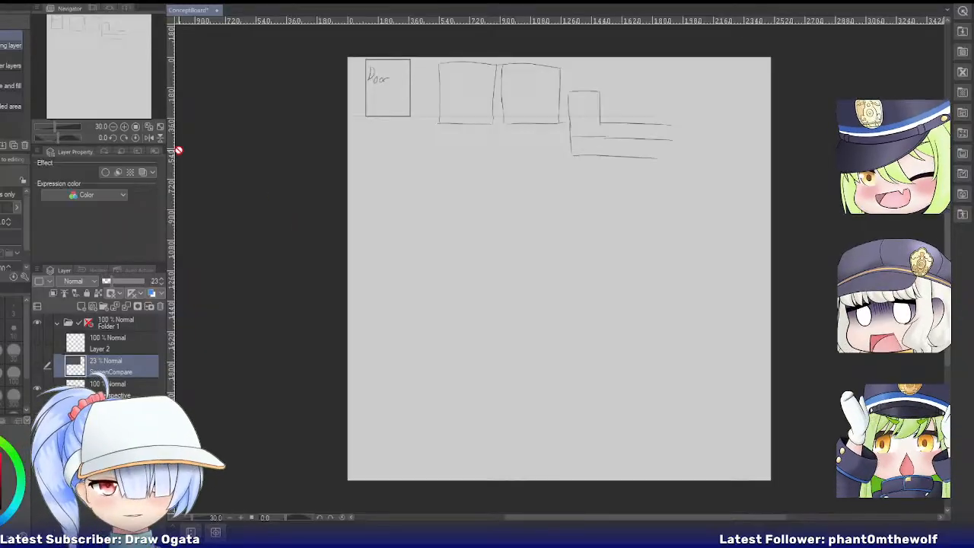
On the FlatPerspective layer, draw line-connected circles leading from the door downward and across below the two panels.
scroll(520, 153, up, 3)
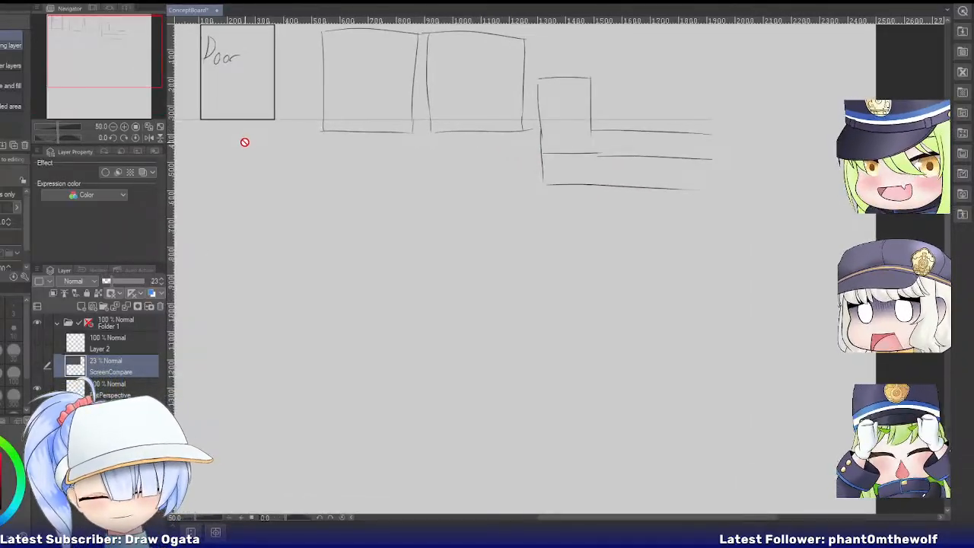
click(120, 393)
key(p)
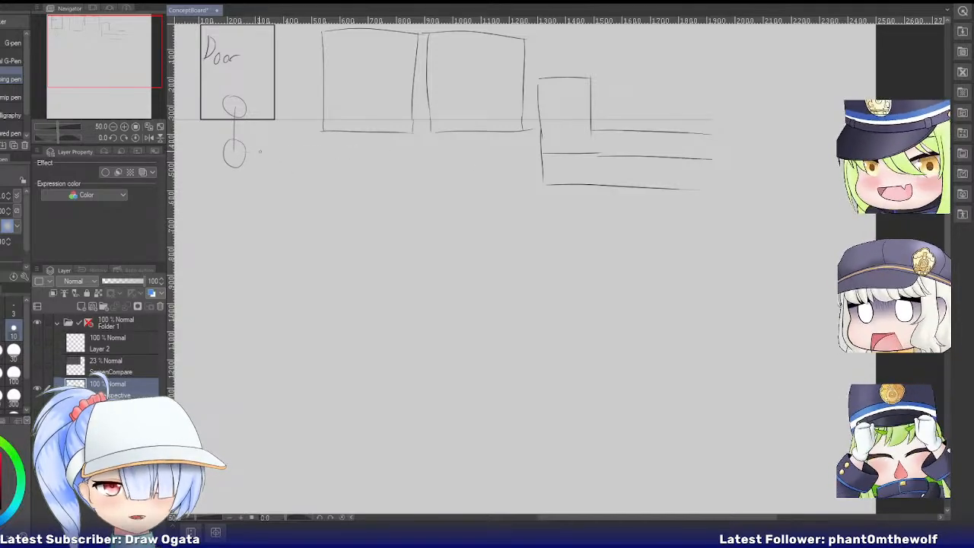
mouse_move(245, 150)
mouse_down()
mouse_move(354, 150)
mouse_move(352, 141)
mouse_move(468, 154)
mouse_up()
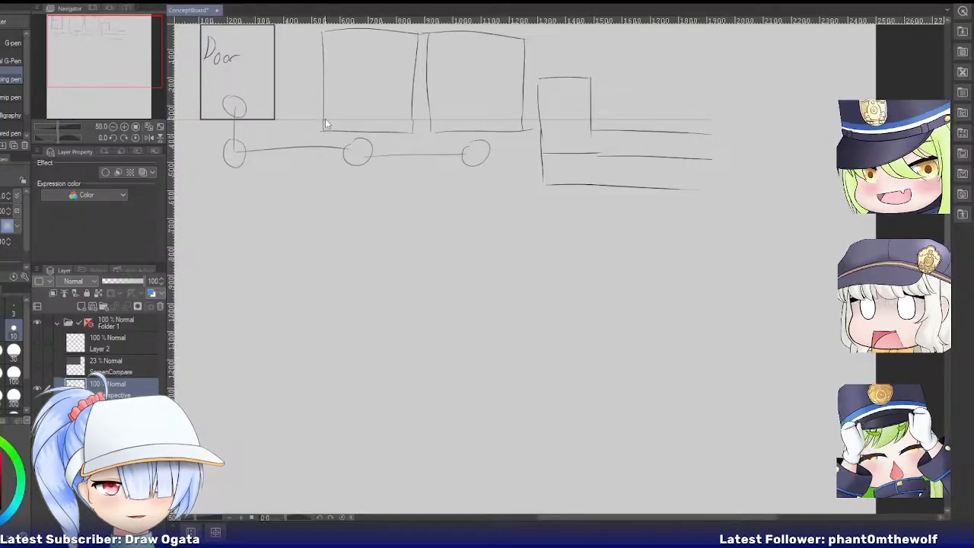
Mark off a narrow strip along the first panel's bottom edge and label it Collision.
drag(364, 116, 427, 117)
key(ctrl+z)
drag(325, 119, 415, 117)
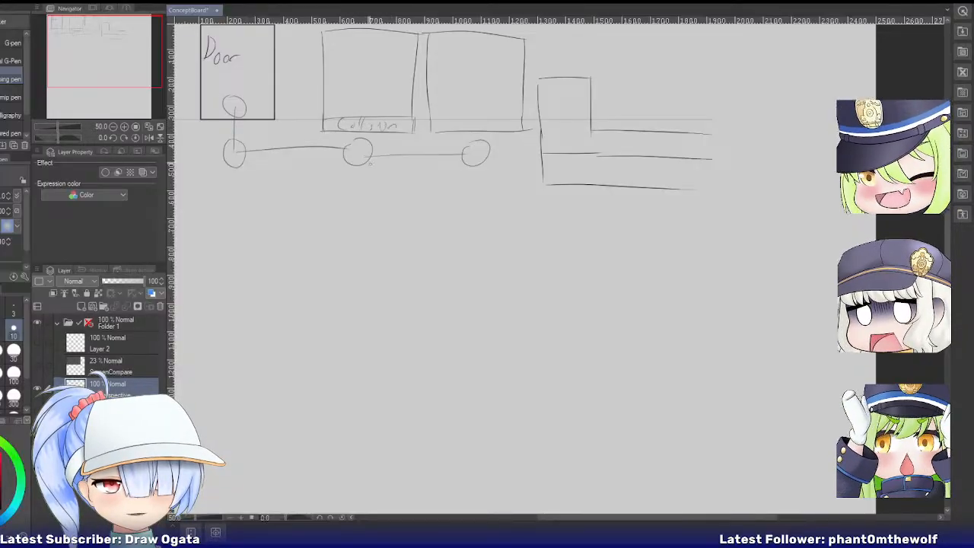
Outline a box from the first panel's lower part to below the circles, adding a narrow strip along its base.
mouse_move(327, 91)
mouse_down()
mouse_move(315, 223)
mouse_move(325, 195)
mouse_up()
key(ctrl+z)
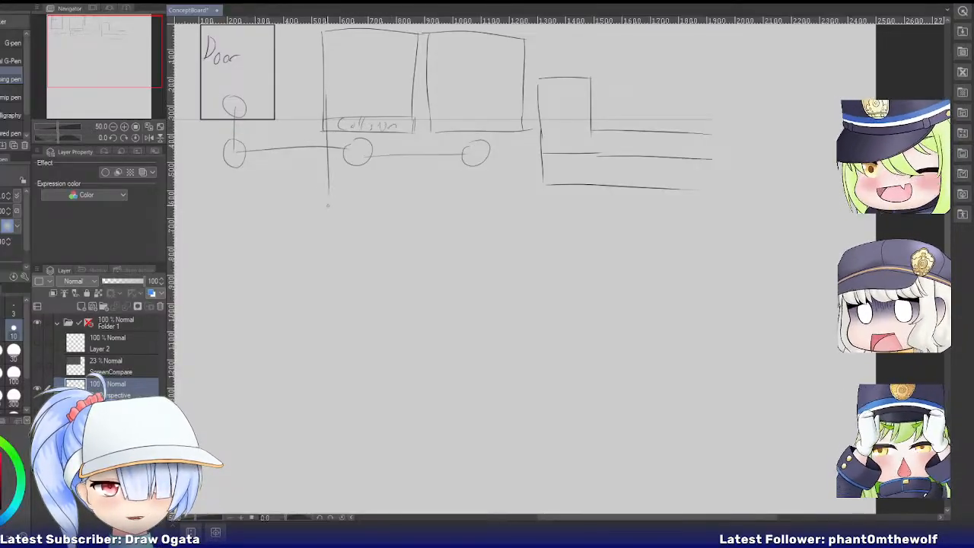
key(ctrl+z)
mouse_move(324, 97)
mouse_down()
mouse_move(325, 205)
mouse_move(435, 89)
mouse_move(411, 95)
mouse_move(400, 220)
mouse_up()
key(ctrl+z)
key(ctrl+z)
drag(418, 95, 406, 197)
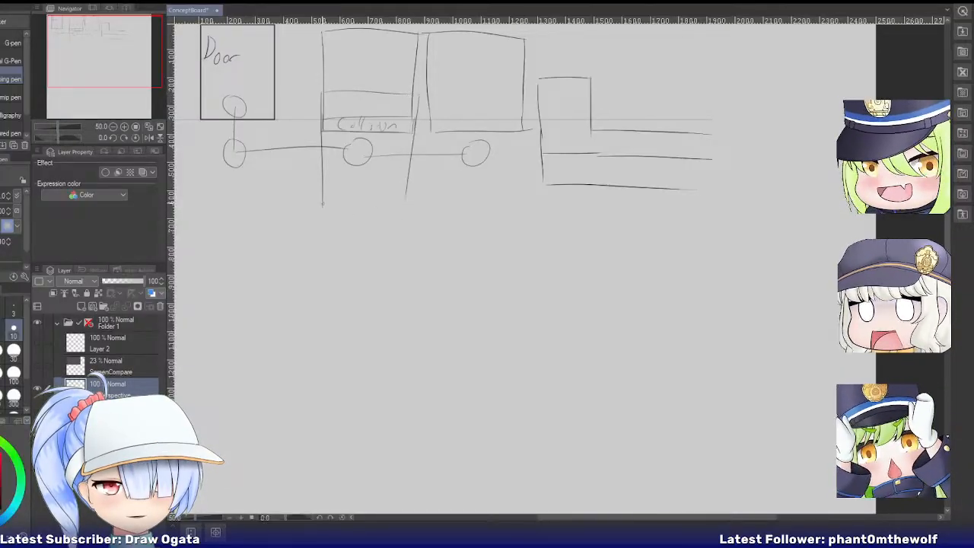
key(ctrl+z)
drag(323, 204, 407, 194)
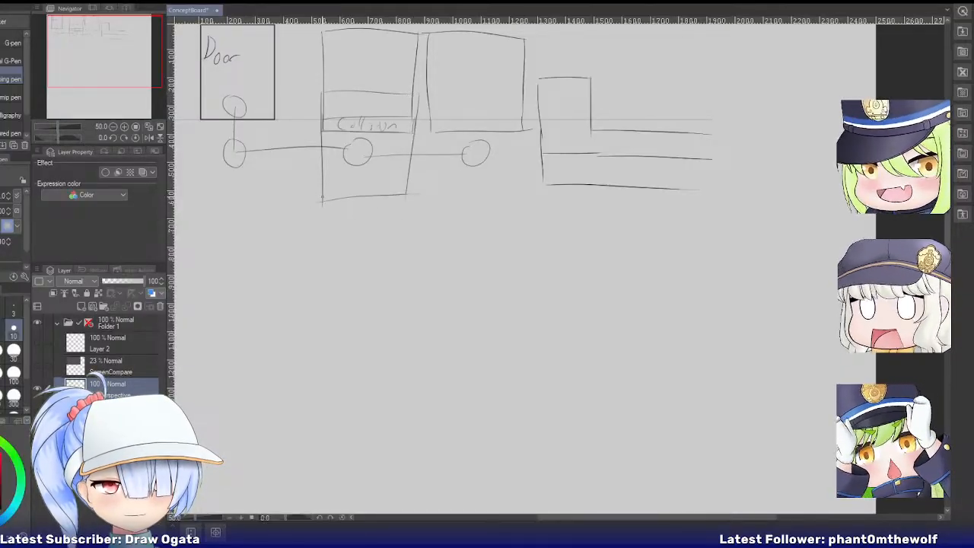
drag(321, 216, 403, 215)
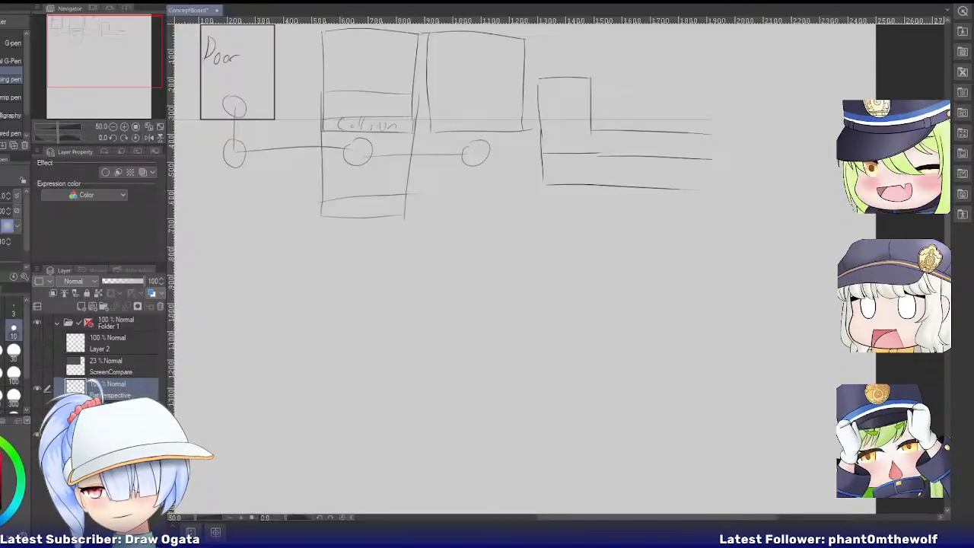
Switch to HacknPlan in the browser, close its news pop-up and open the Personal workspace dashboard.
key(alt+Tab)
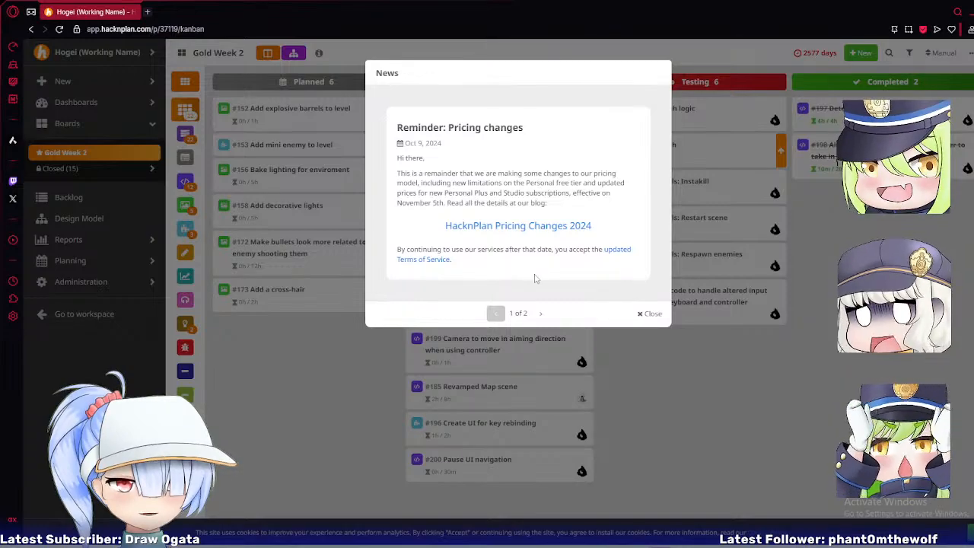
click(540, 314)
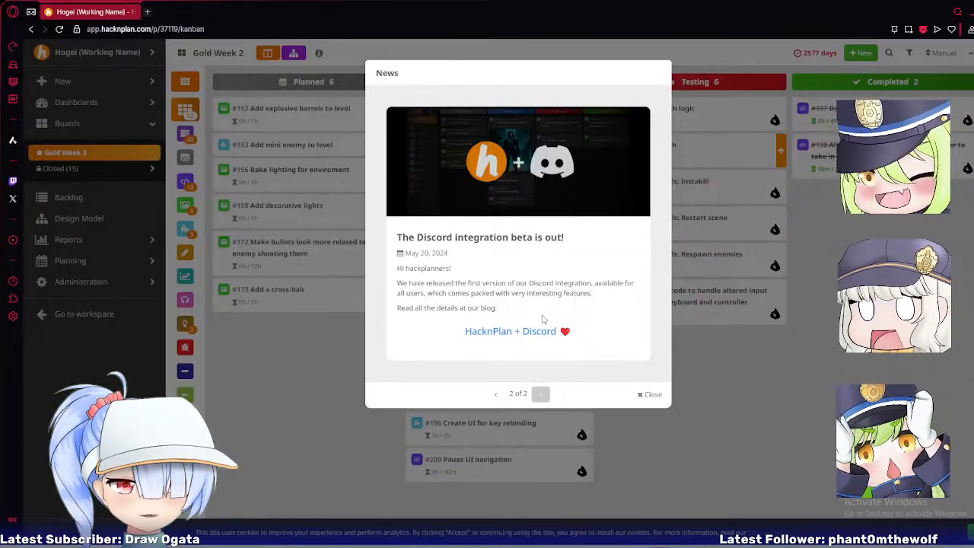
click(649, 395)
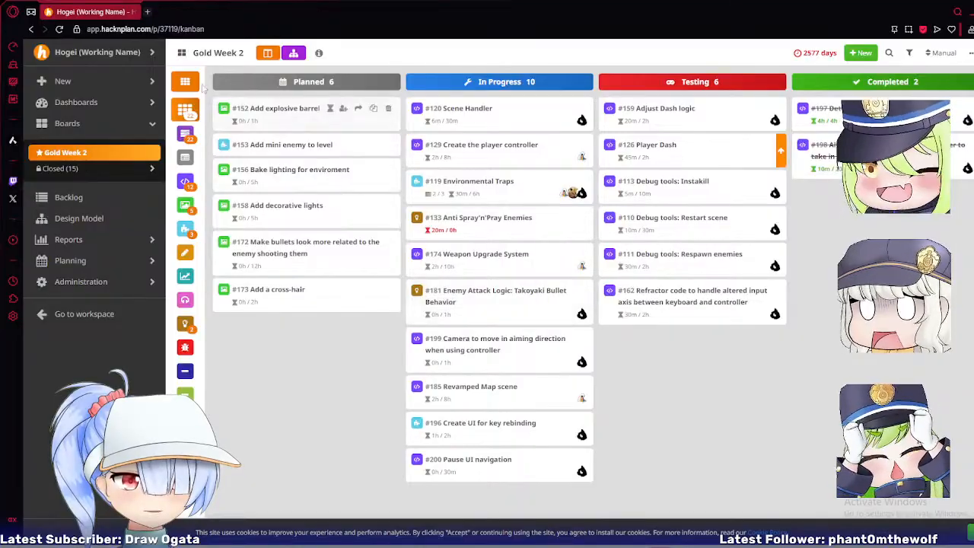
click(88, 54)
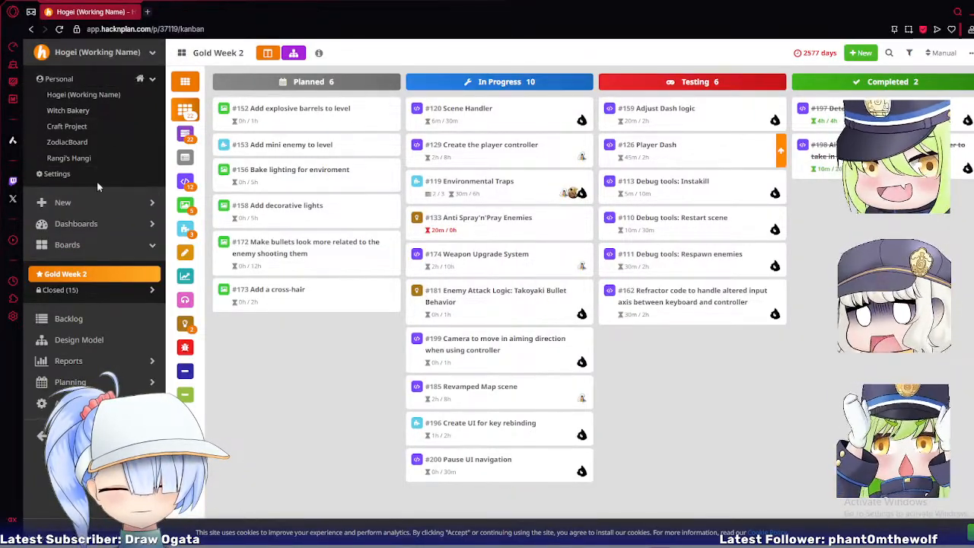
click(139, 78)
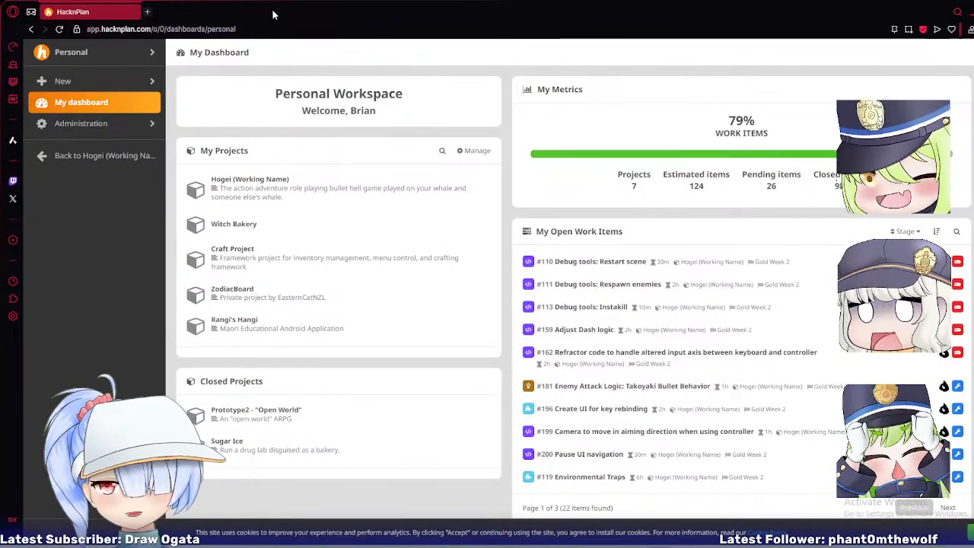
drag(294, 13, 0, 14)
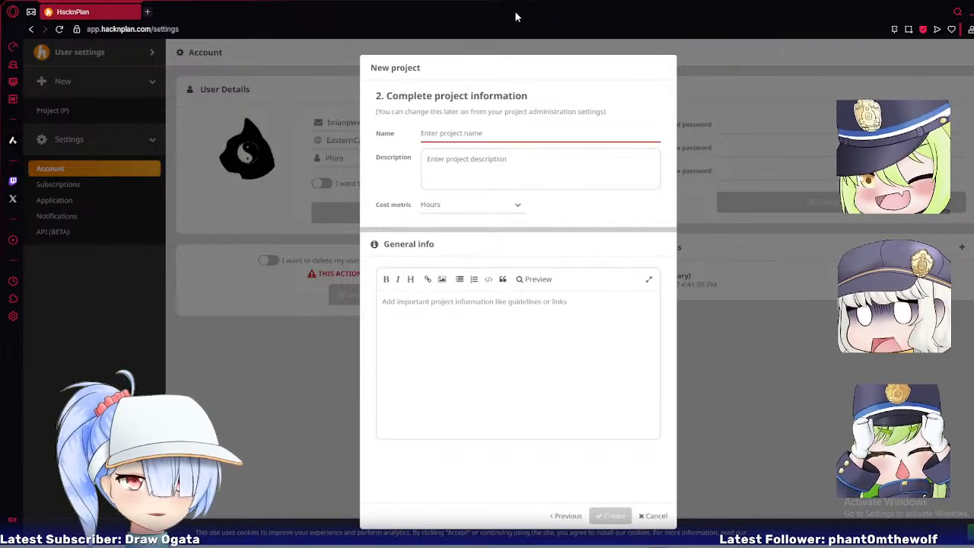
mouse_move(518, 14)
mouse_down()
mouse_move(0, 156)
mouse_move(0, 145)
mouse_up()
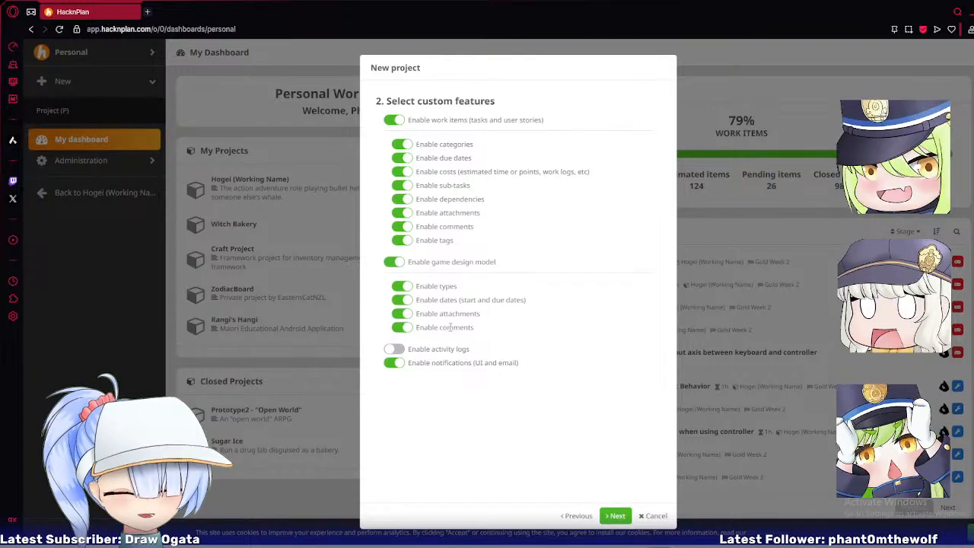
Disable notifications and the game design model's attachments, comments and dates in the new project's custom features.
click(397, 363)
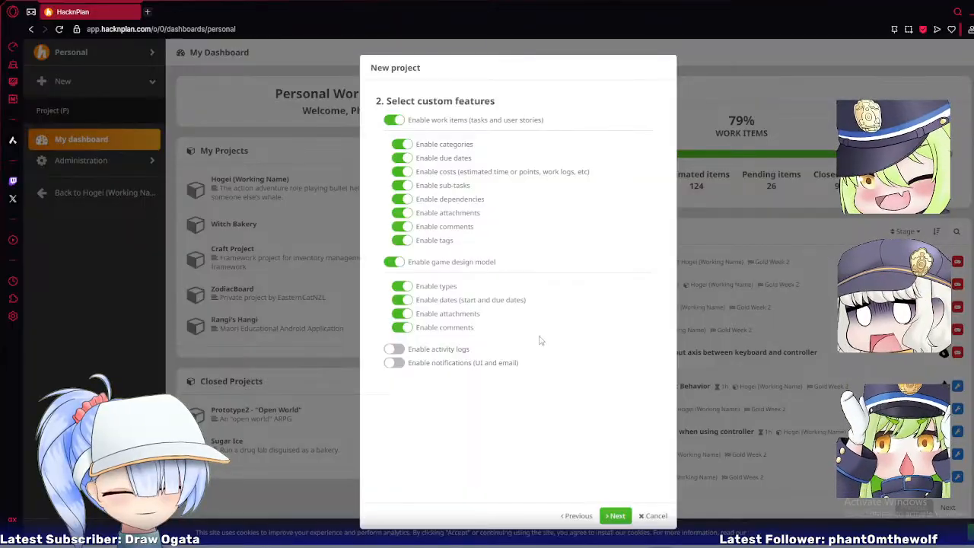
click(401, 315)
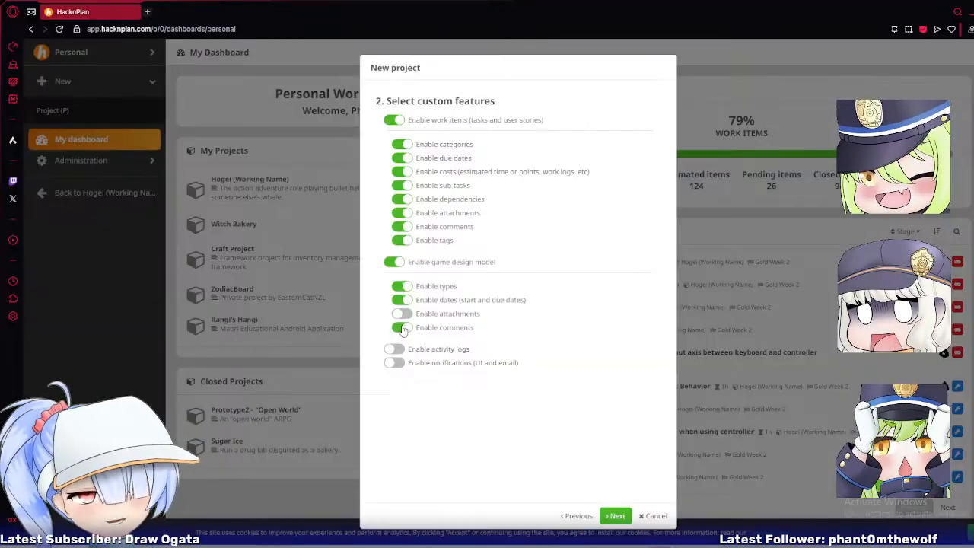
click(402, 329)
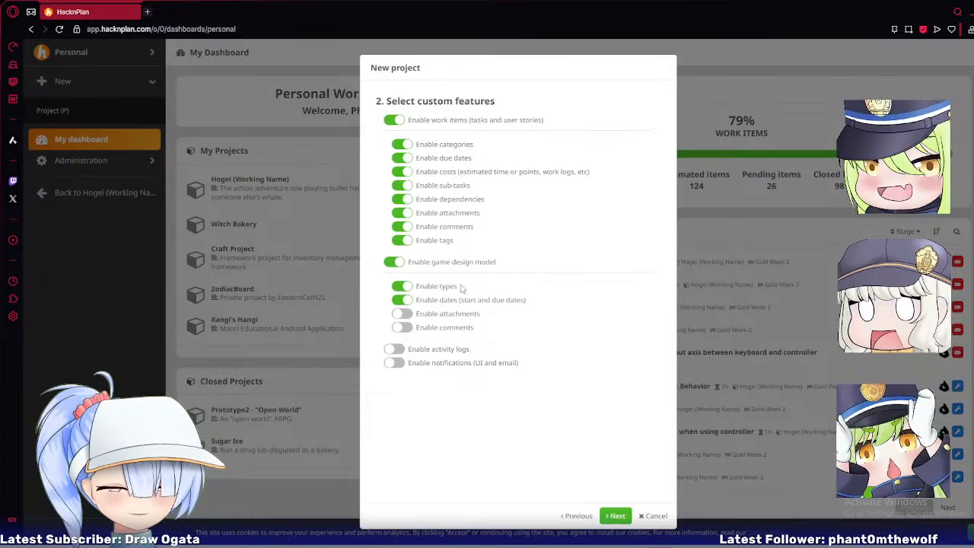
click(403, 301)
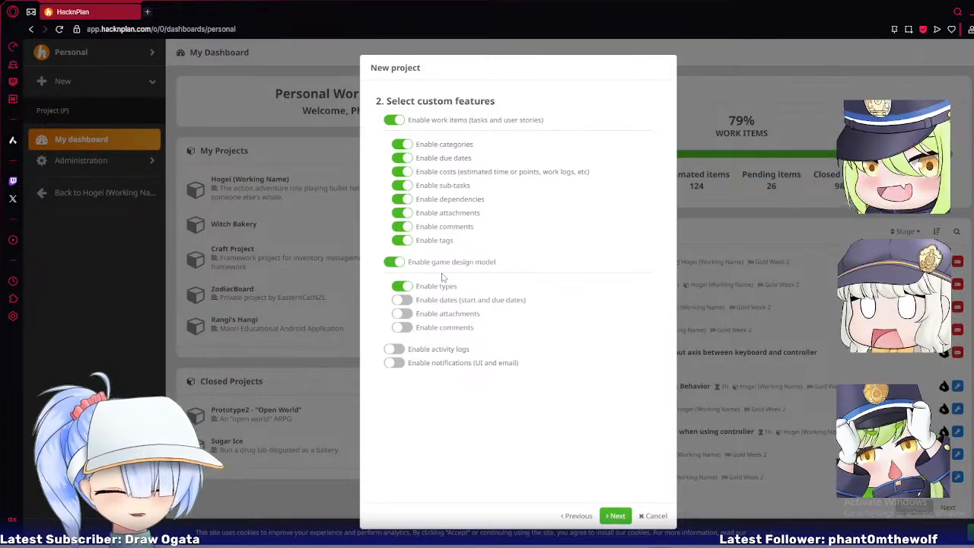
Disable due dates for work items and name the new project HoloShop (WorkingName).
click(402, 158)
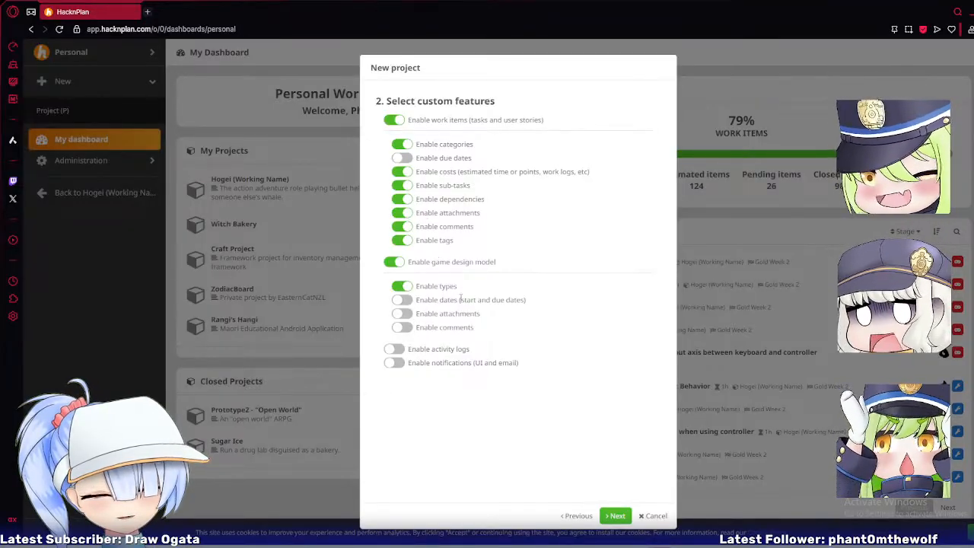
click(616, 516)
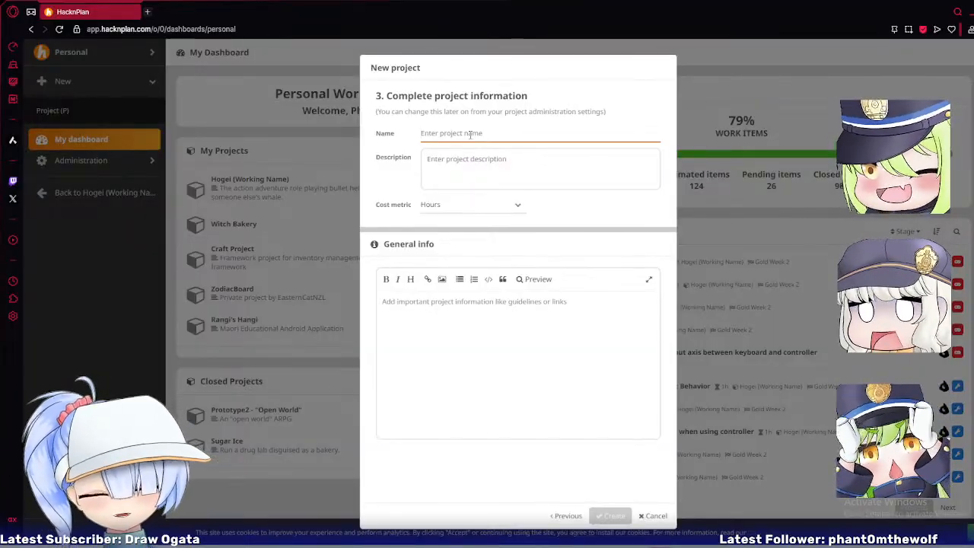
text(HoloS)
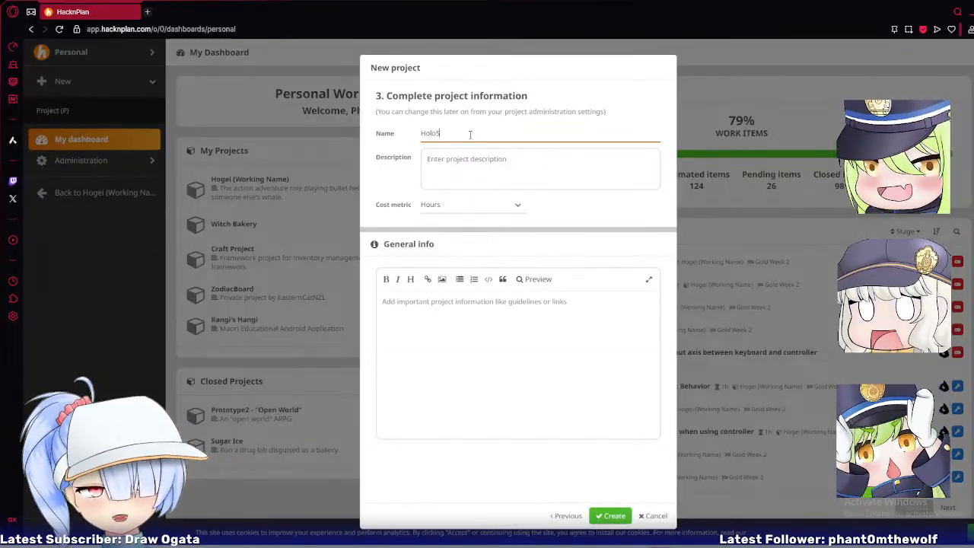
text(hop)
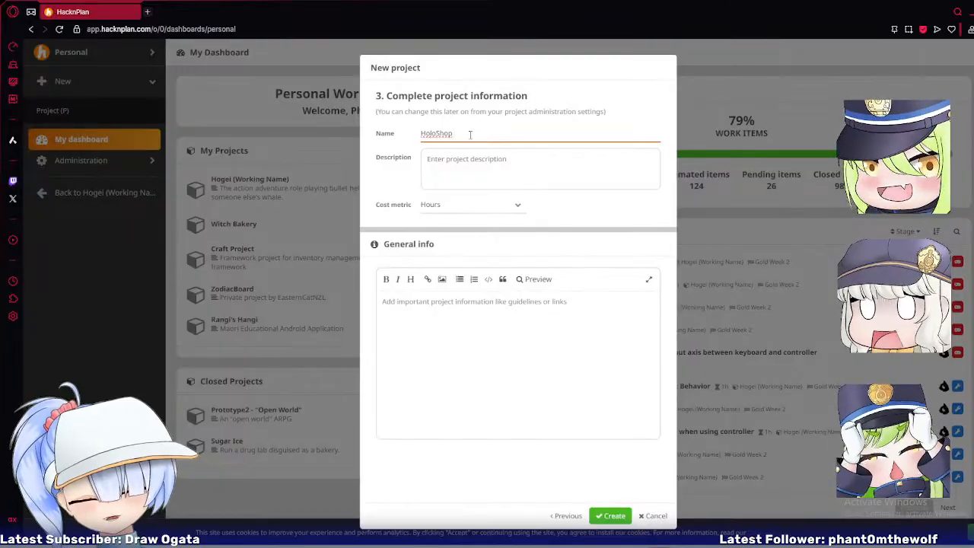
text( (WorkingName)
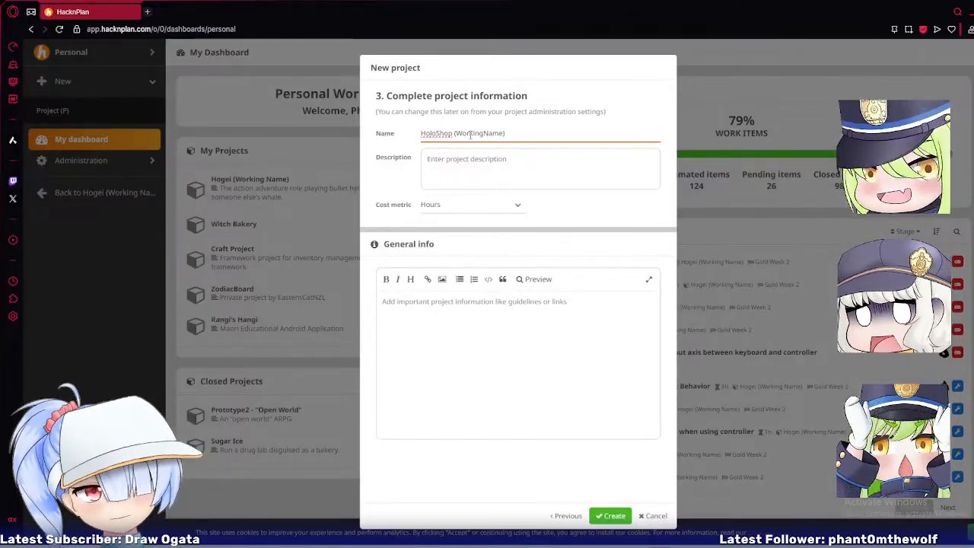
text())
Describe the project as "Shop management with Hololive theme" and create it with Hours as the cost metric.
click(472, 170)
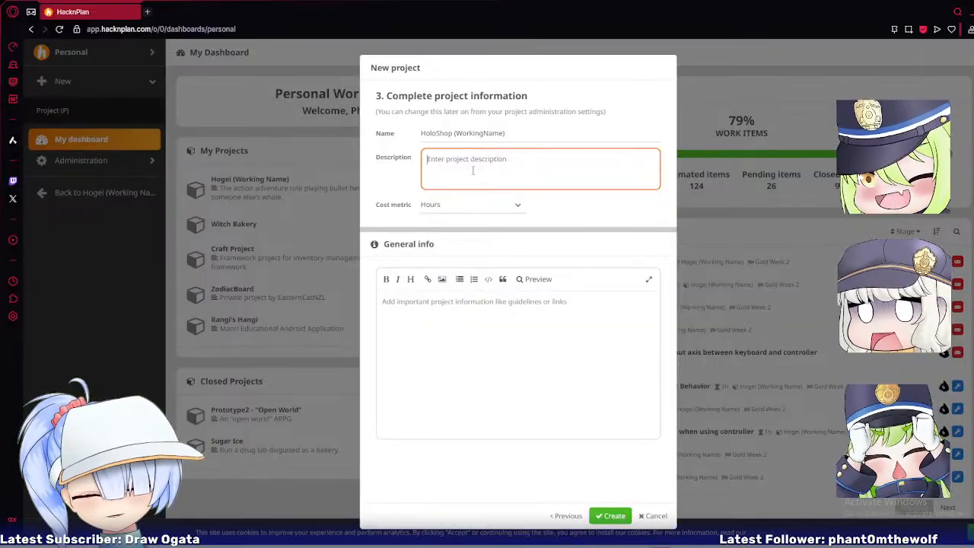
text(Shop)
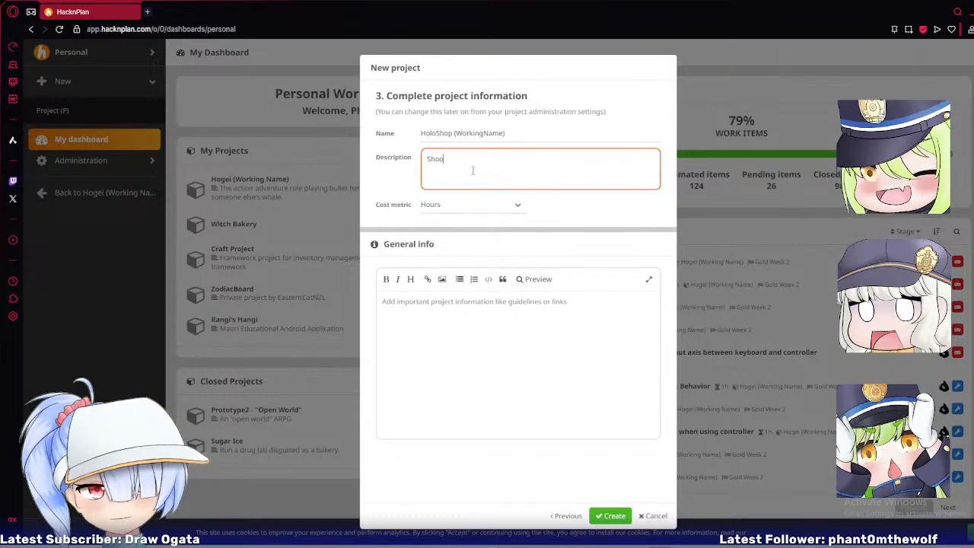
text( manageme)
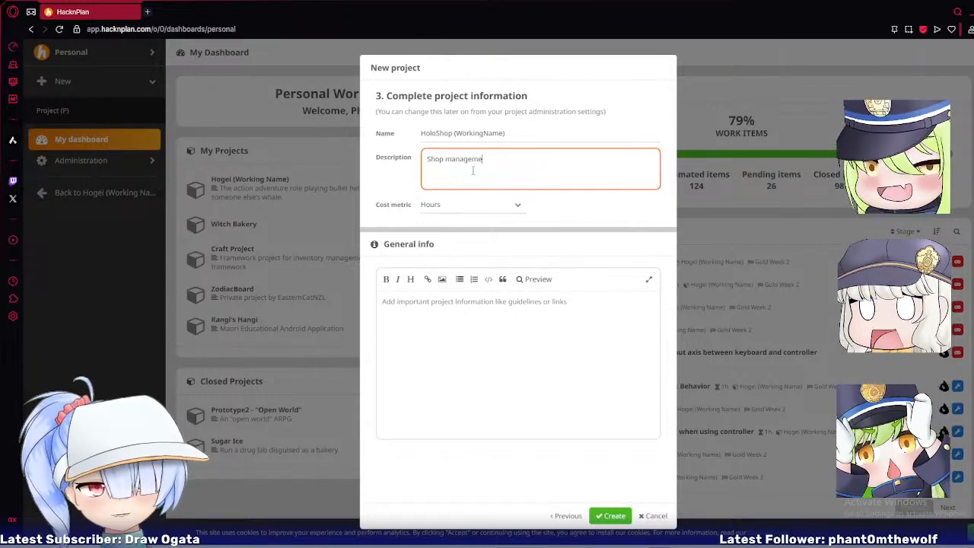
text(nt with Ho)
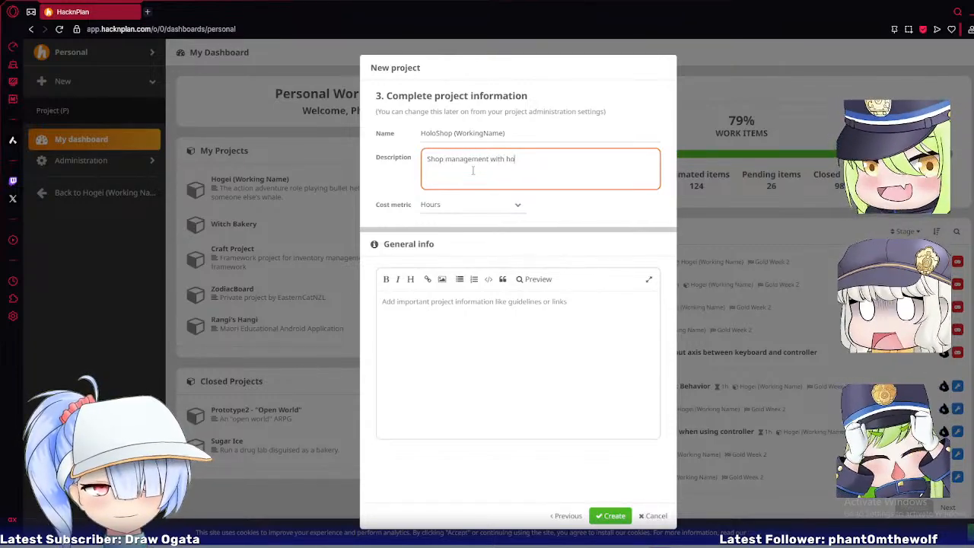
key(BackSpace)
key(BackSpace)
text(Hololive theme)
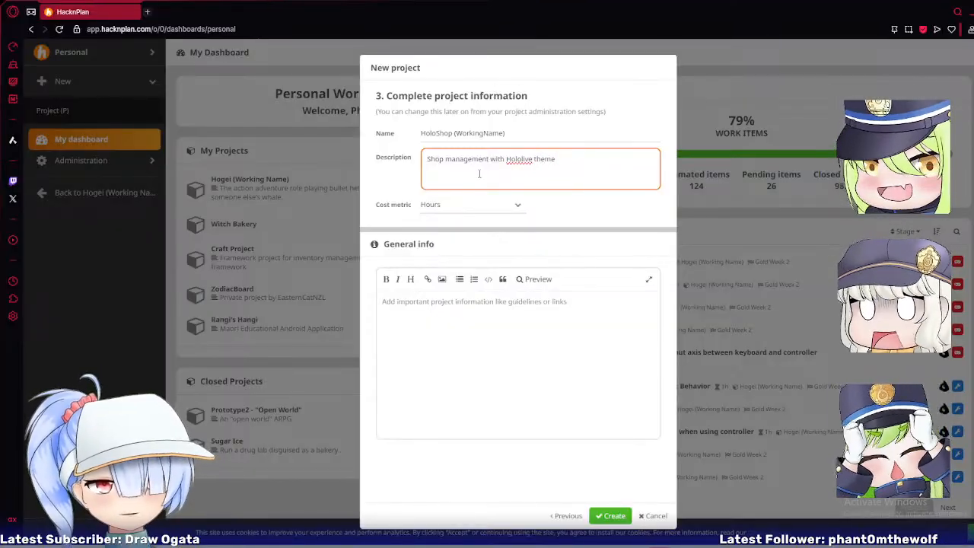
click(518, 206)
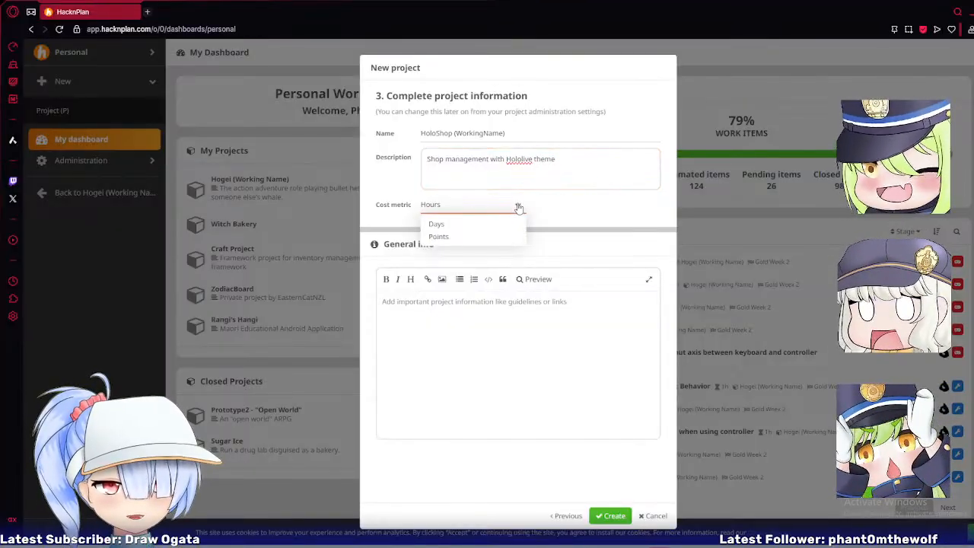
click(593, 203)
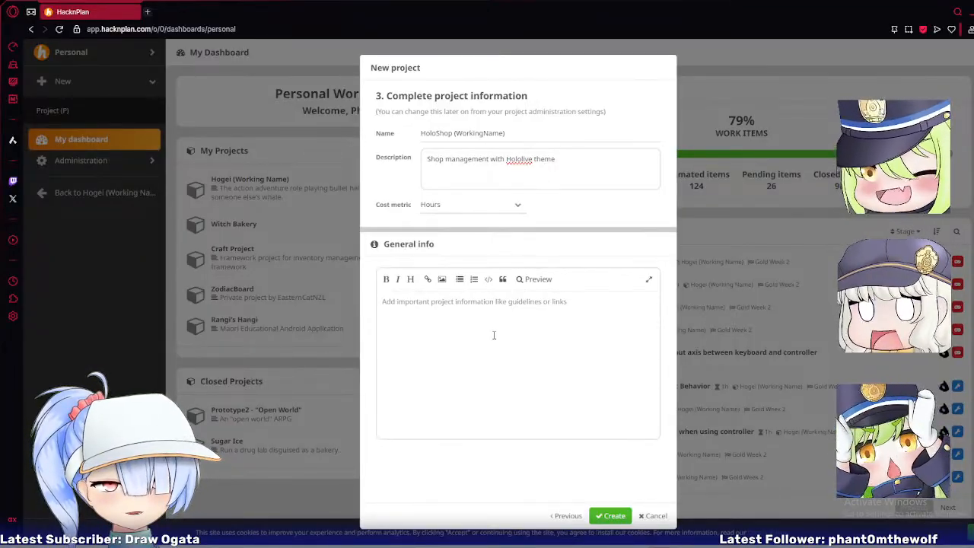
click(611, 515)
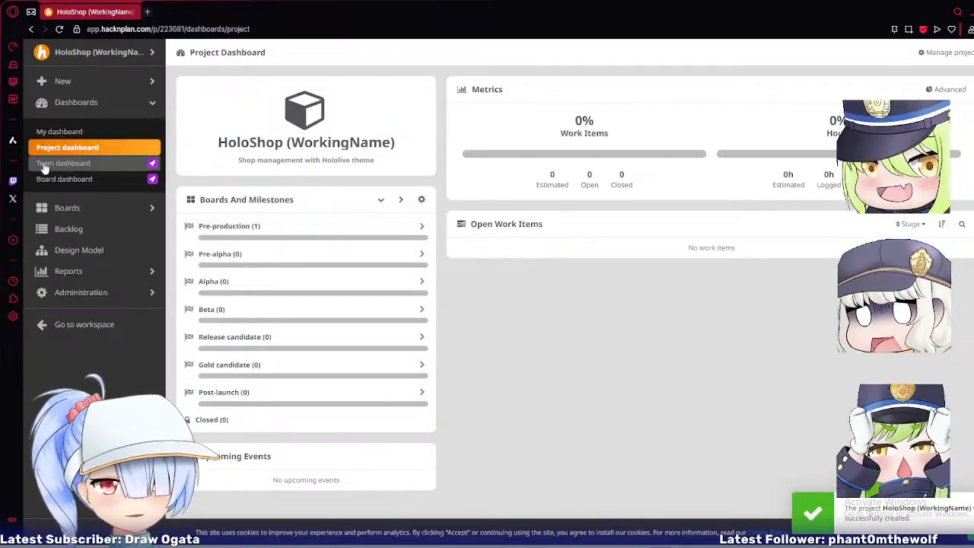
Open the Sprint 1 board under the Pre-production milestone to look over its columns.
click(86, 210)
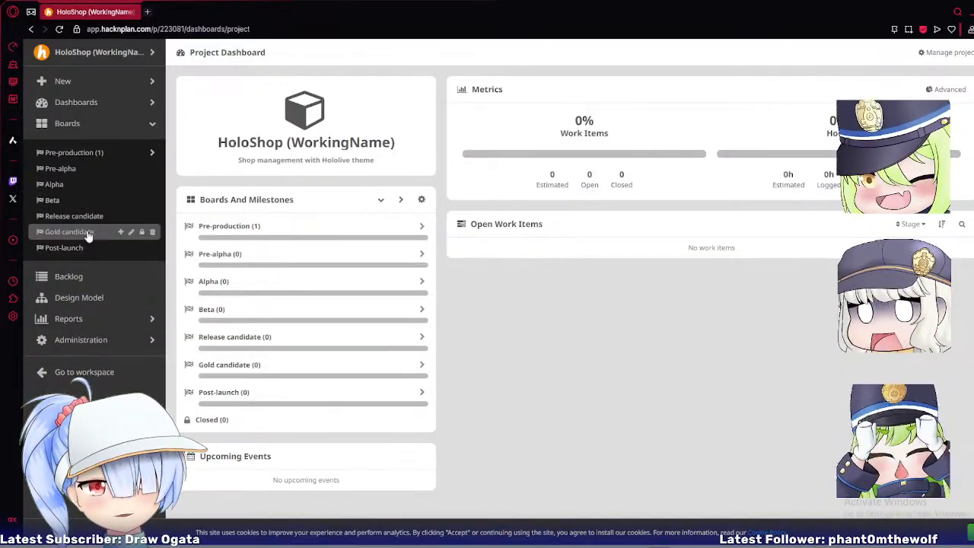
click(81, 153)
click(81, 169)
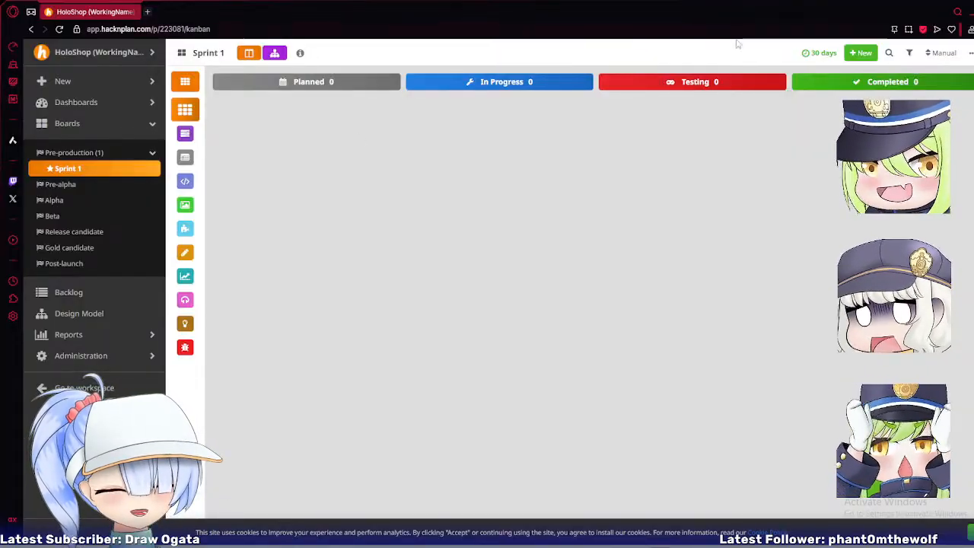
mouse_move(816, 54)
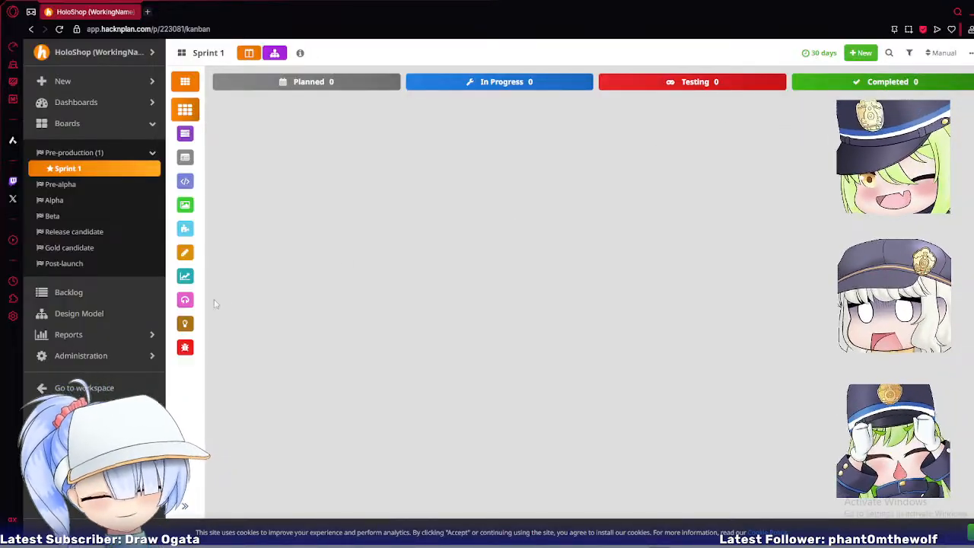
Review the project's general, modules, and boards and milestones settings, including the boards inside Pre-production.
click(75, 354)
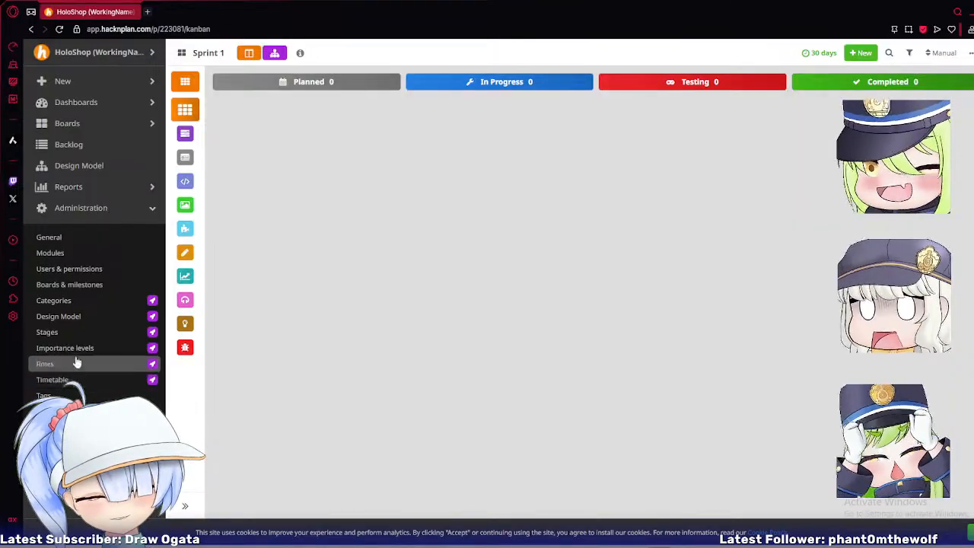
click(80, 239)
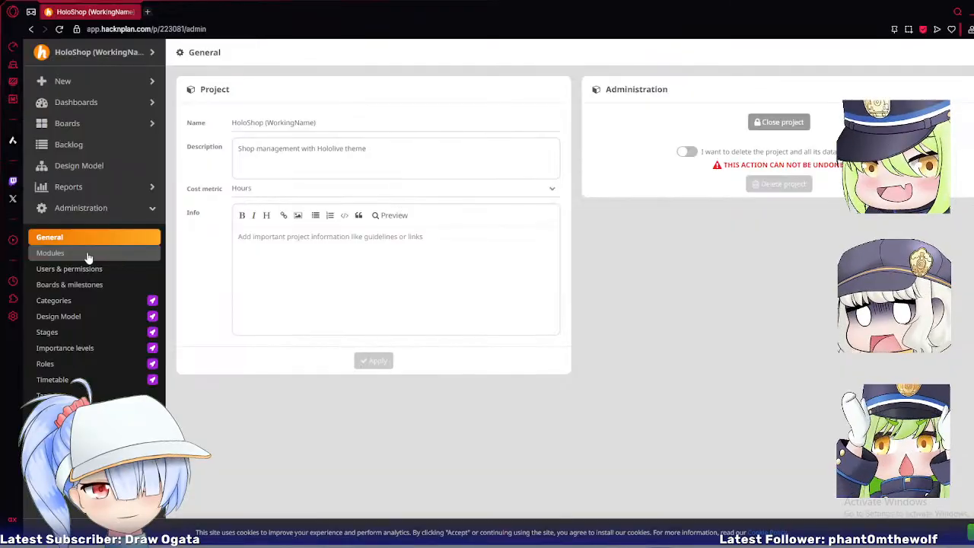
click(89, 255)
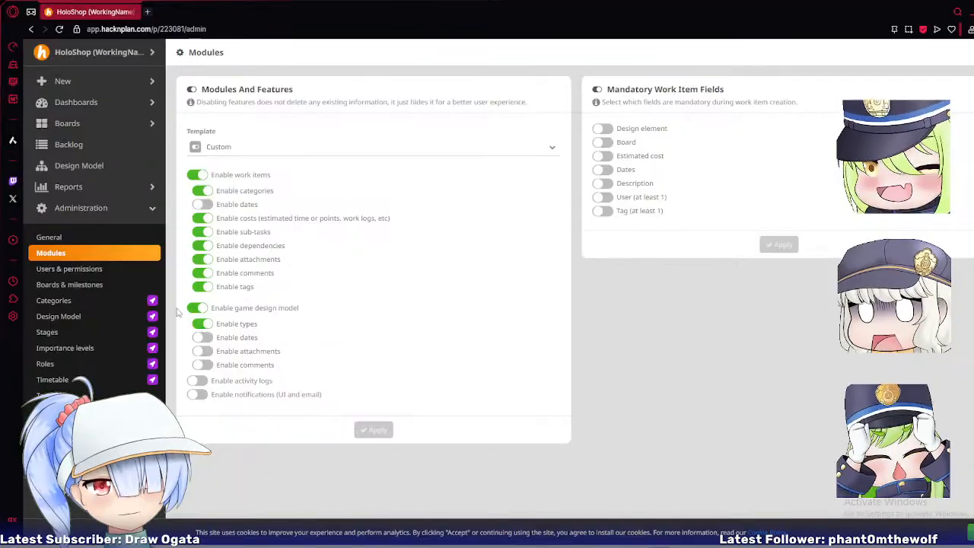
click(62, 286)
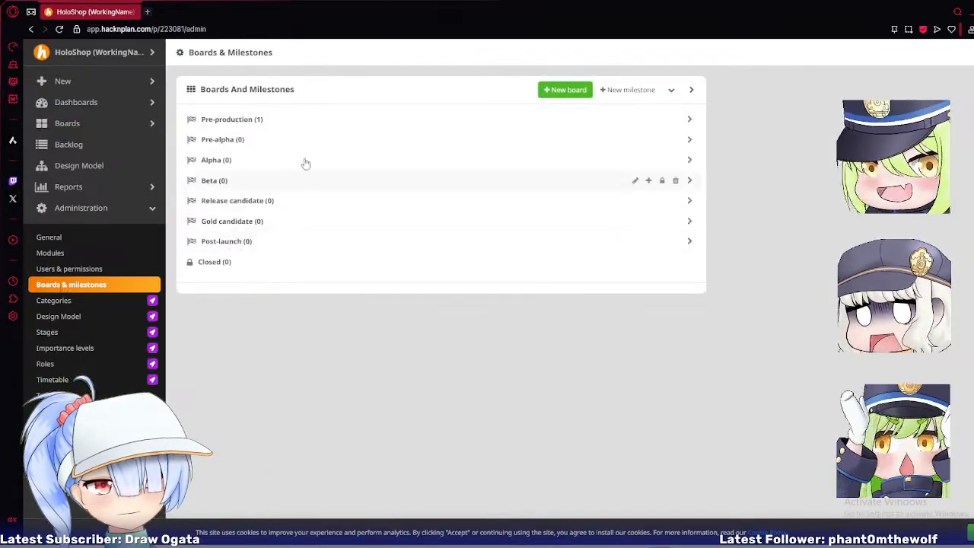
click(308, 124)
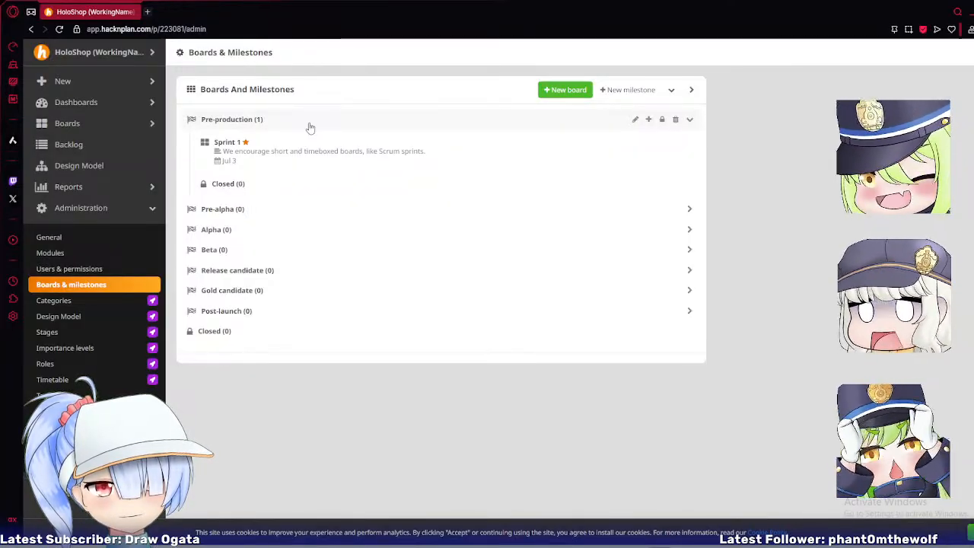
Return from the project settings to Pre-production's Sprint 1 board.
click(77, 108)
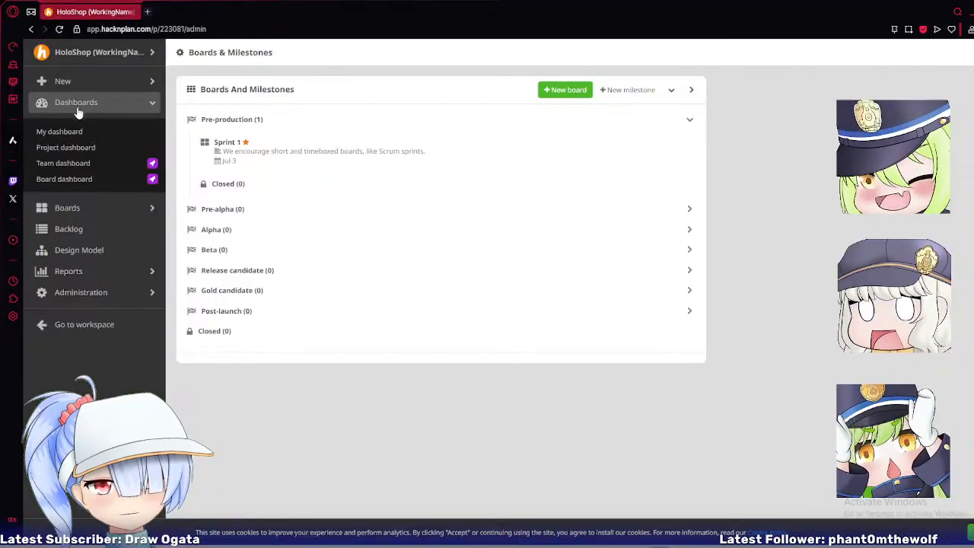
click(82, 84)
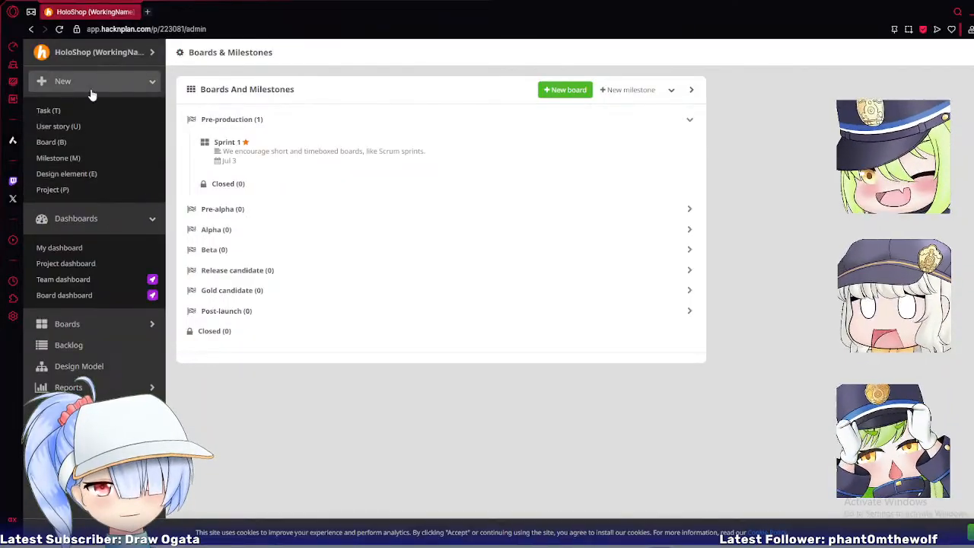
click(90, 89)
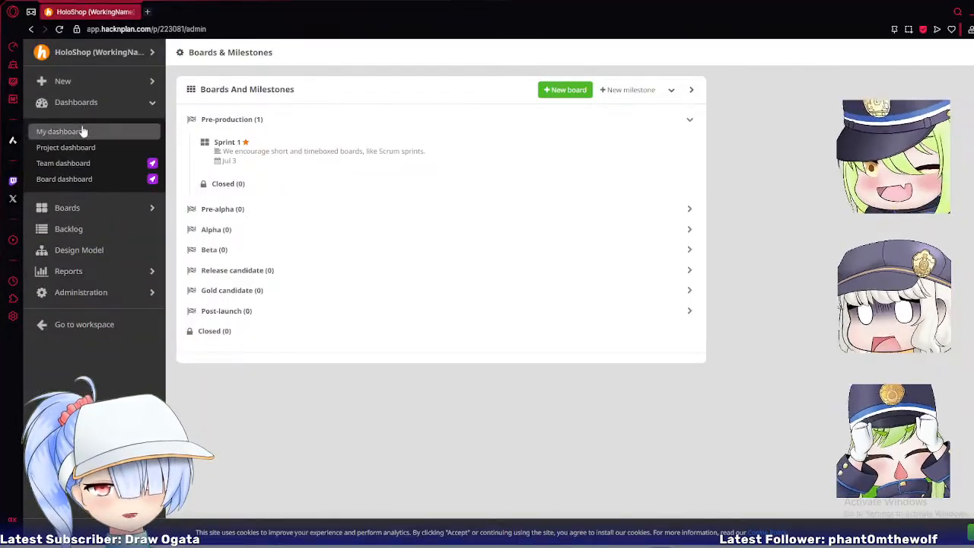
click(67, 209)
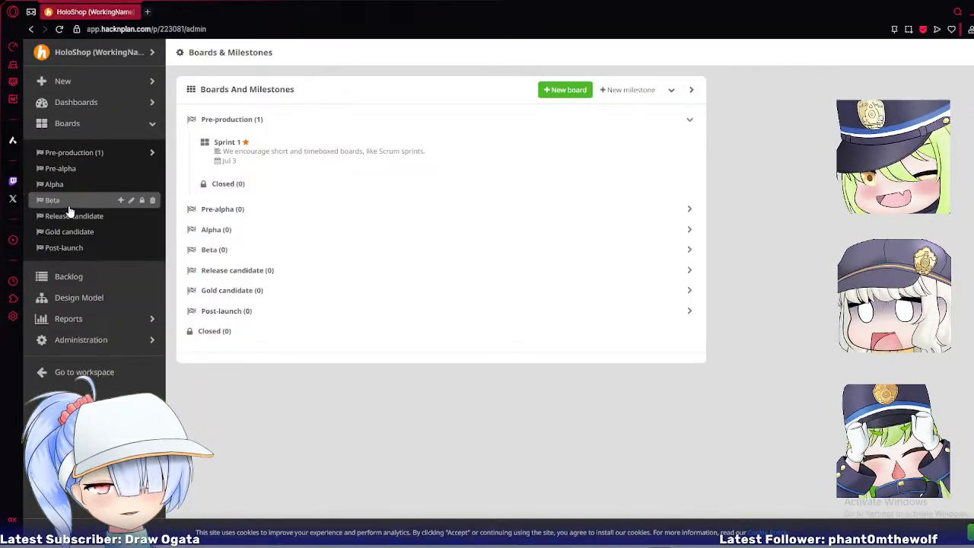
click(75, 155)
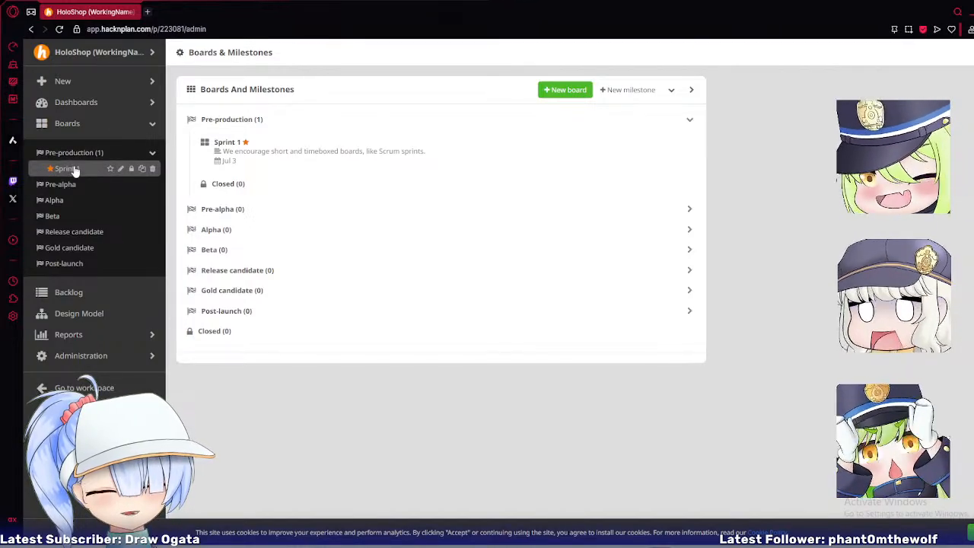
click(74, 170)
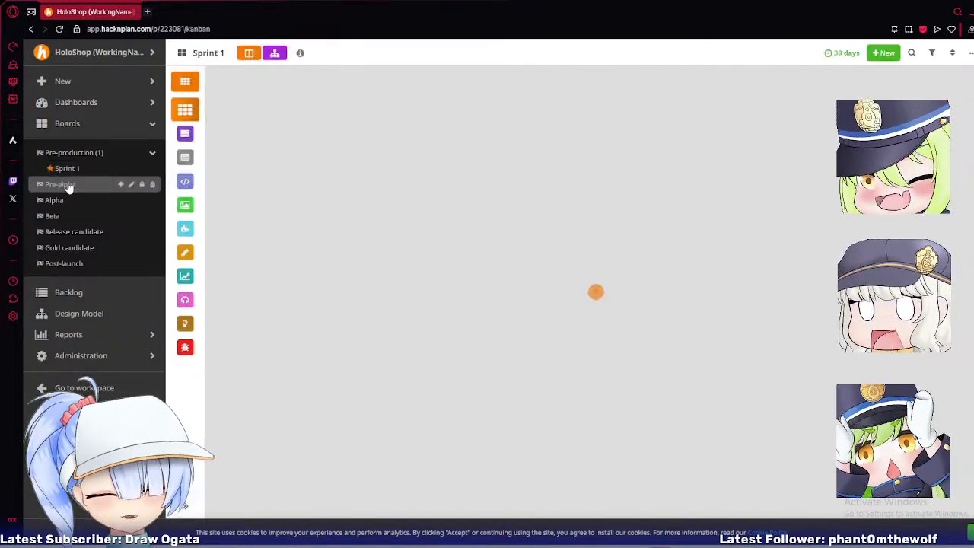
click(74, 153)
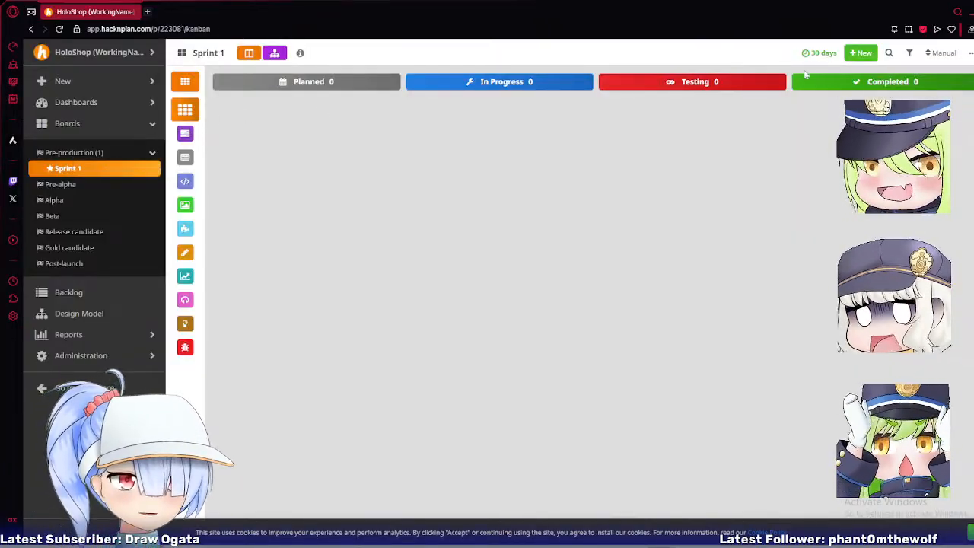
click(861, 53)
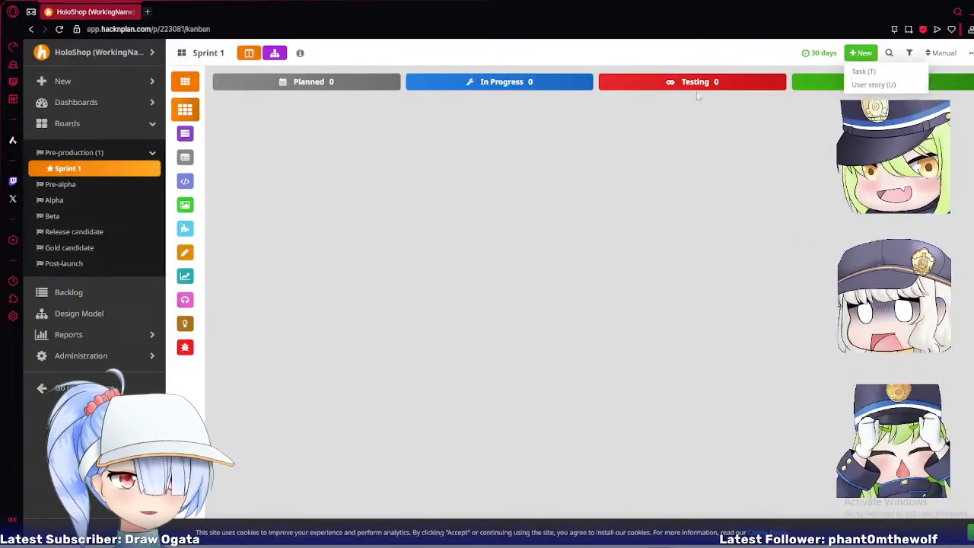
click(871, 84)
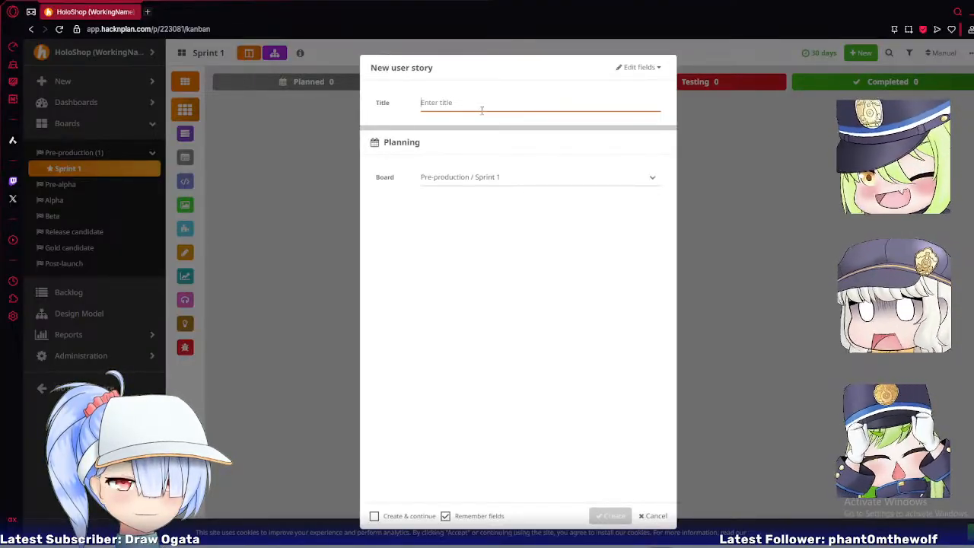
click(503, 250)
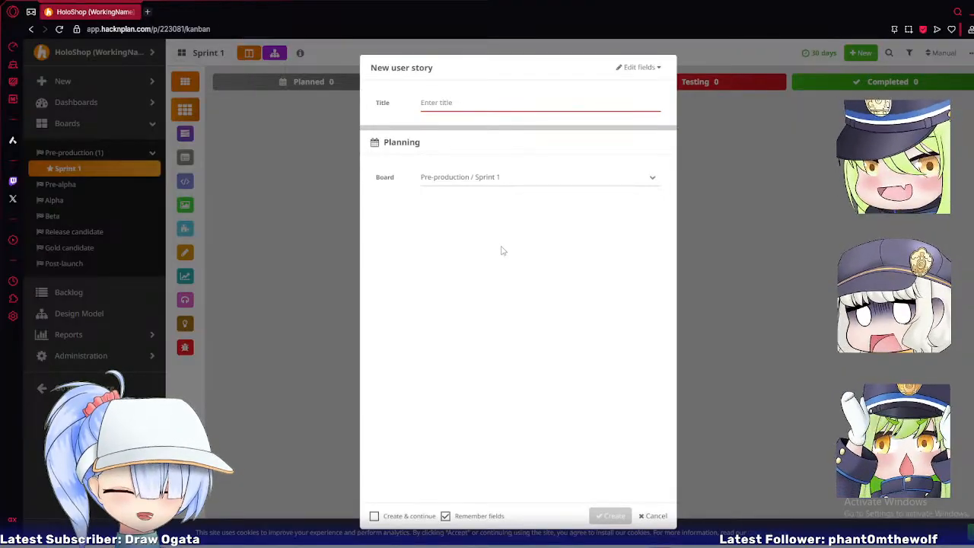
click(643, 67)
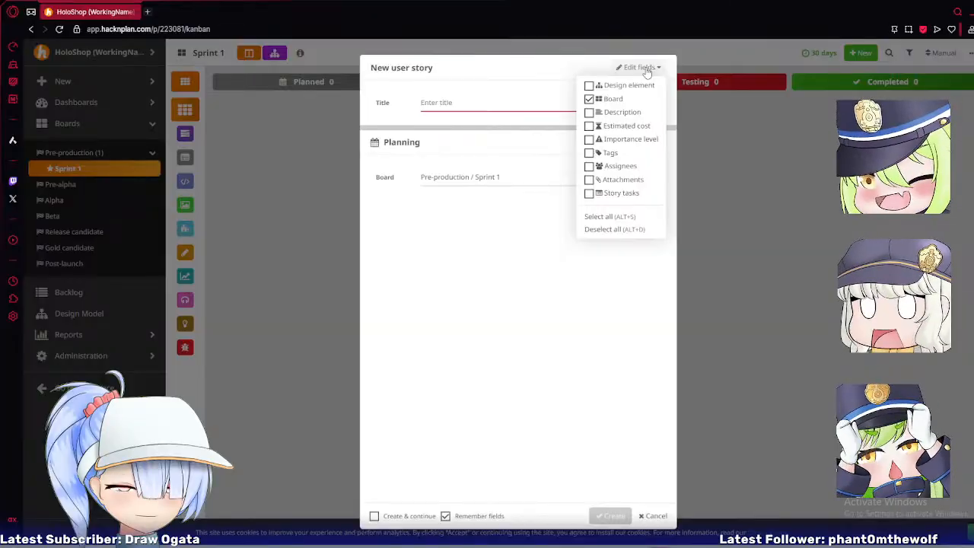
click(763, 208)
click(655, 516)
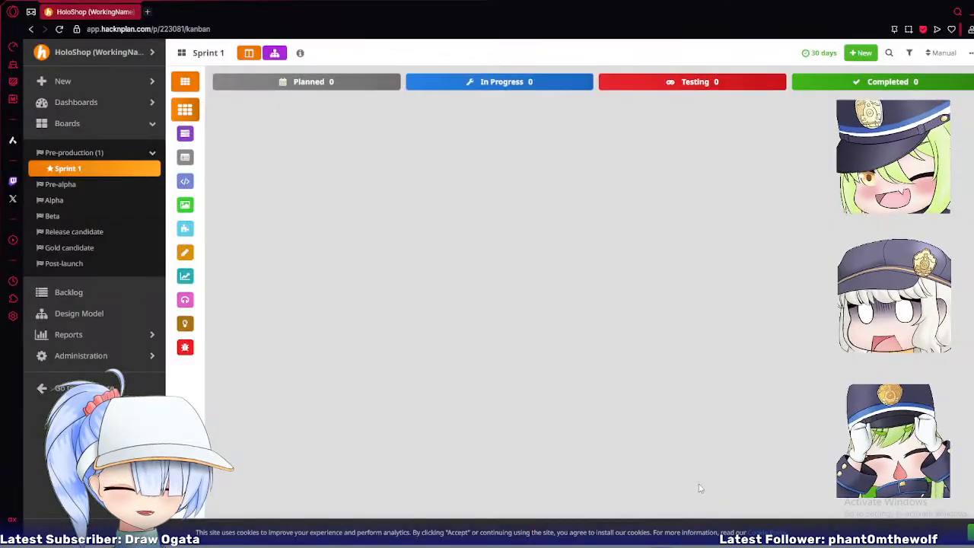
click(861, 53)
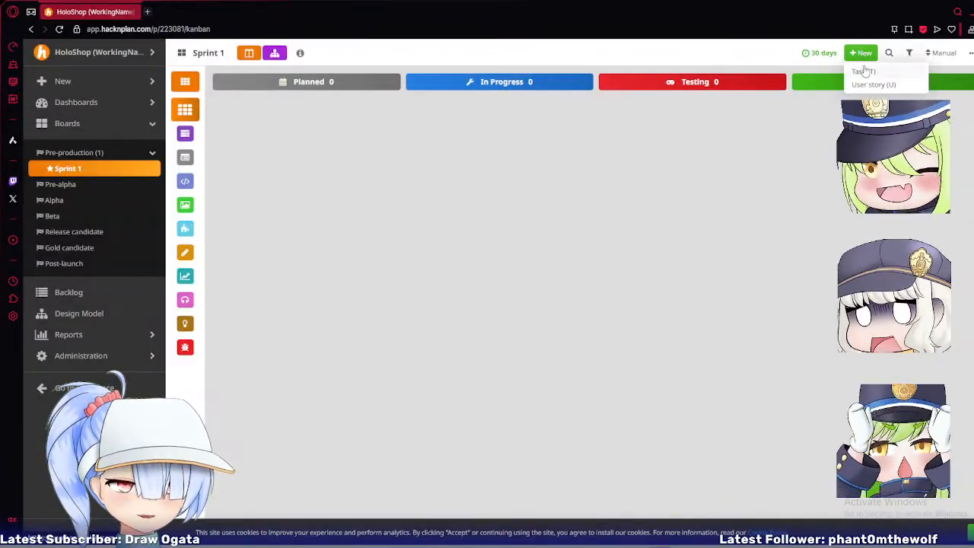
click(862, 70)
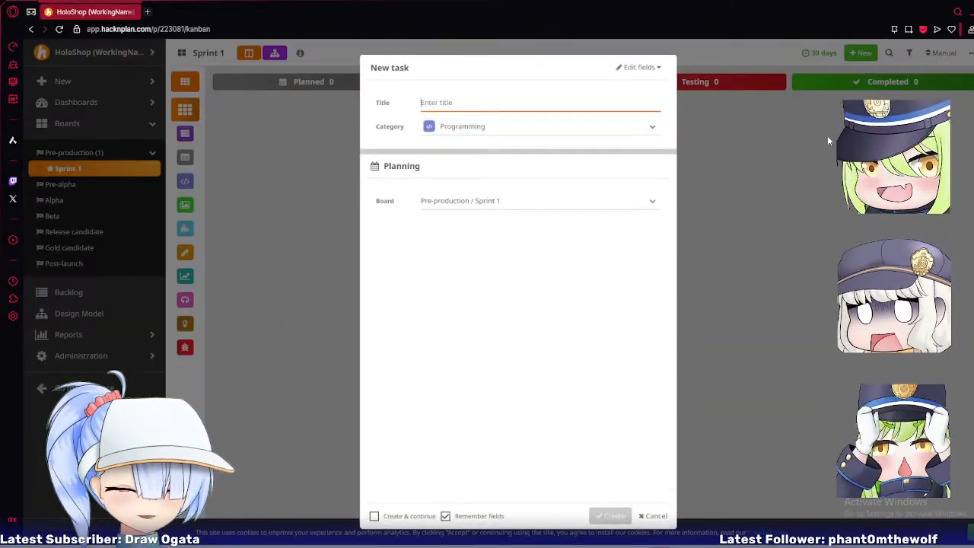
click(654, 130)
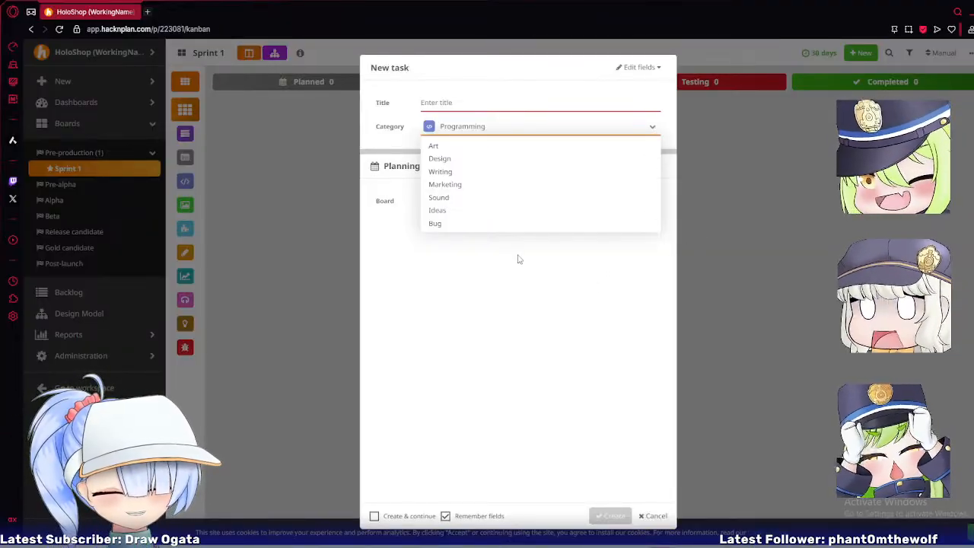
click(470, 210)
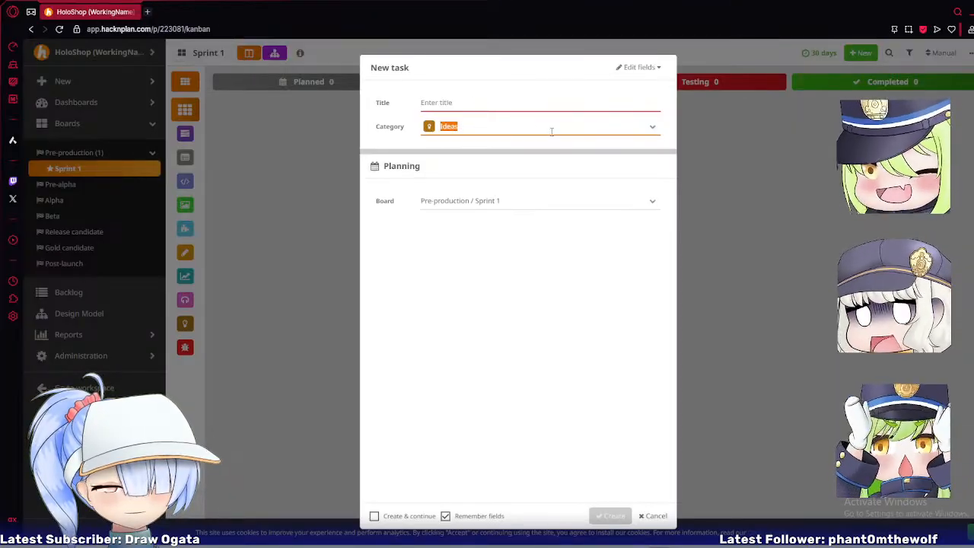
click(656, 135)
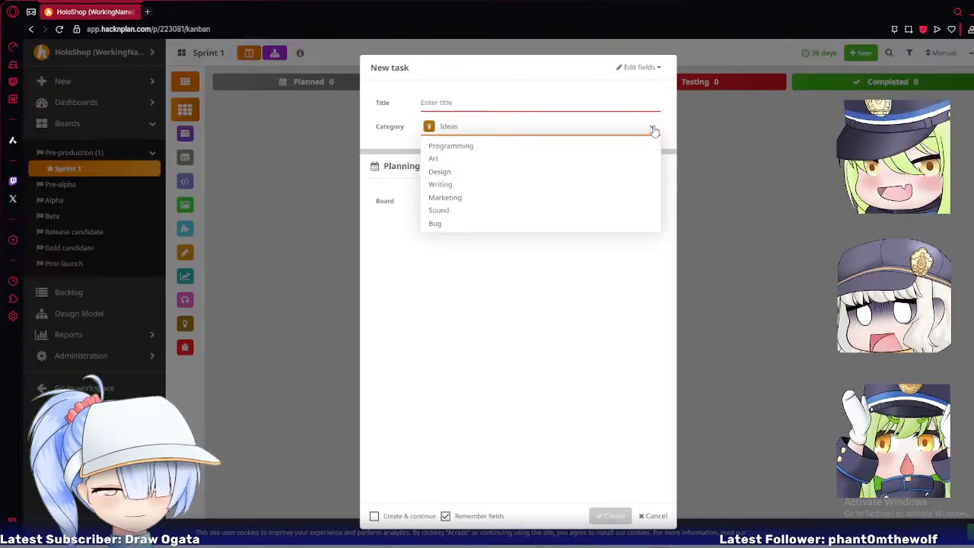
click(524, 99)
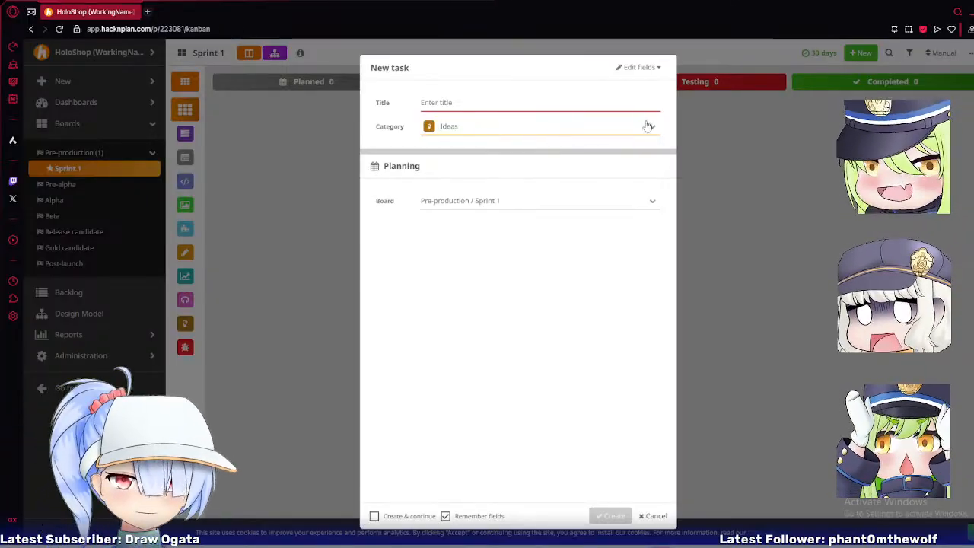
click(645, 515)
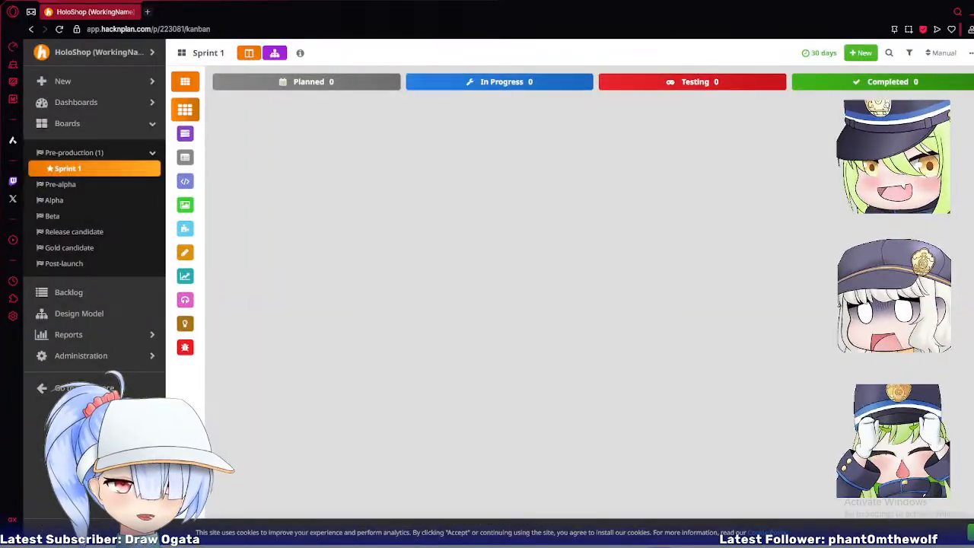
Create a user story titled "user story" on the Pre-production / Sprint 1 board.
click(862, 53)
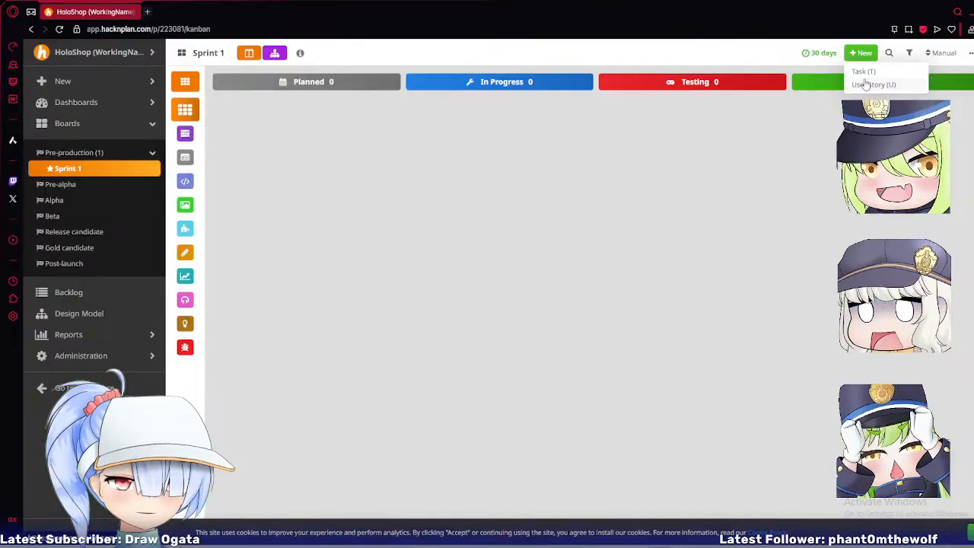
click(865, 85)
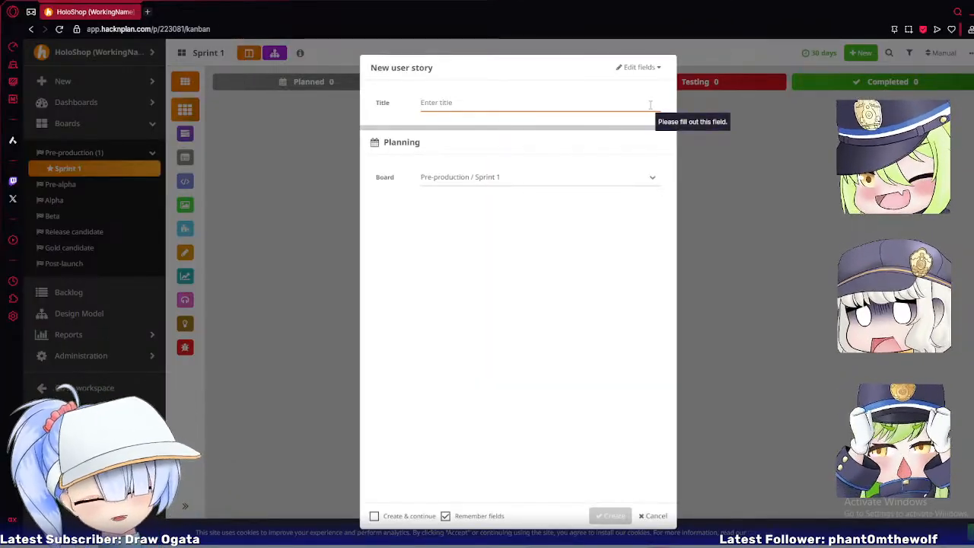
text(user story)
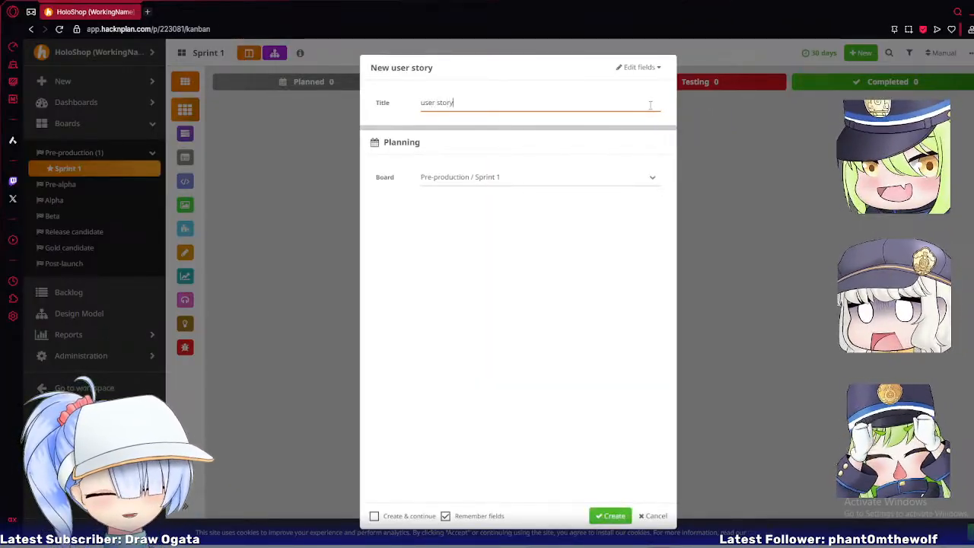
key(Return)
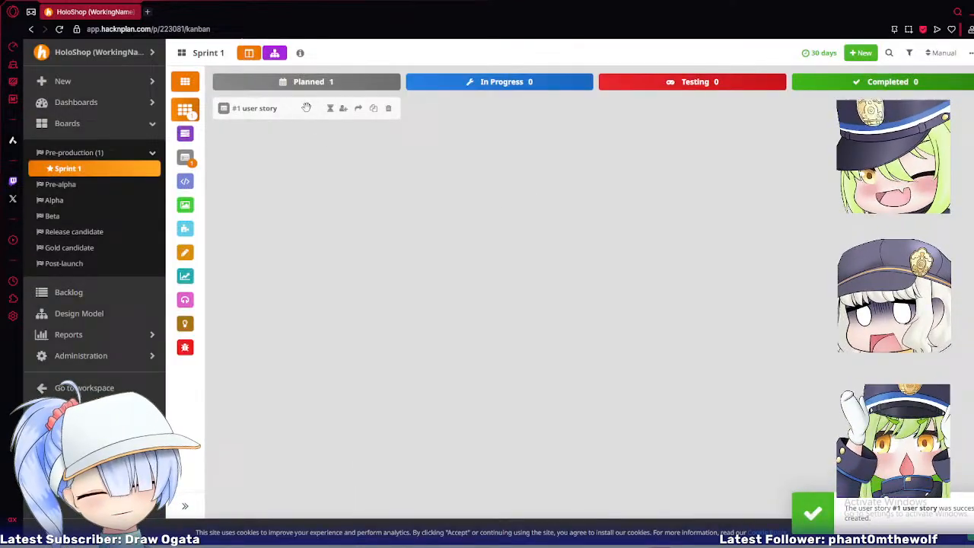
Rename the new user story to "Concept planning for game needs to be brainstormed to have direction".
click(266, 108)
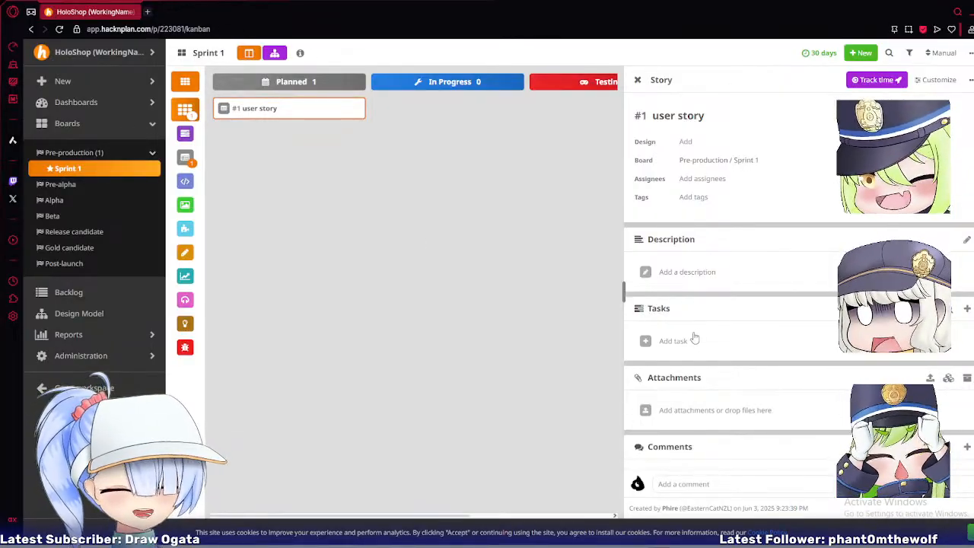
scroll(707, 337, down, 3)
scroll(734, 338, up, 3)
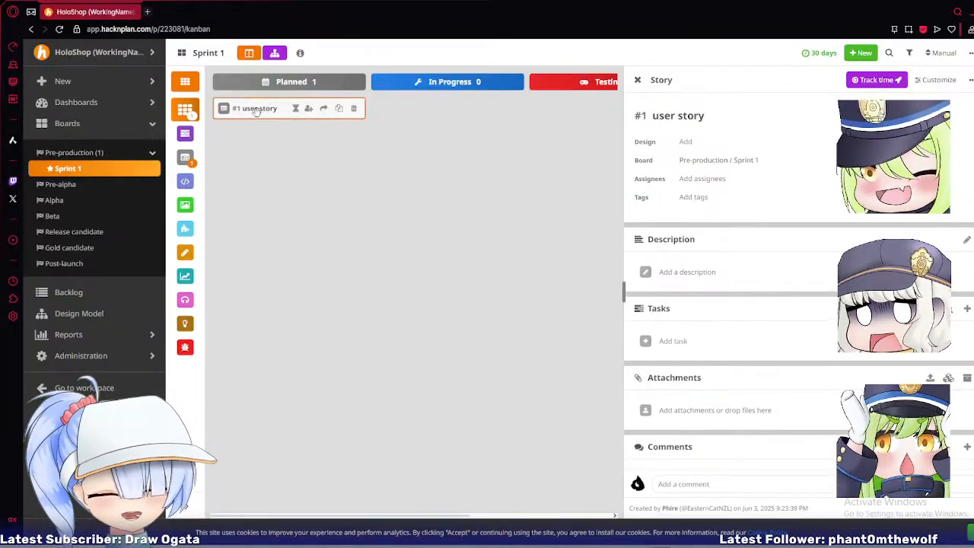
click(689, 116)
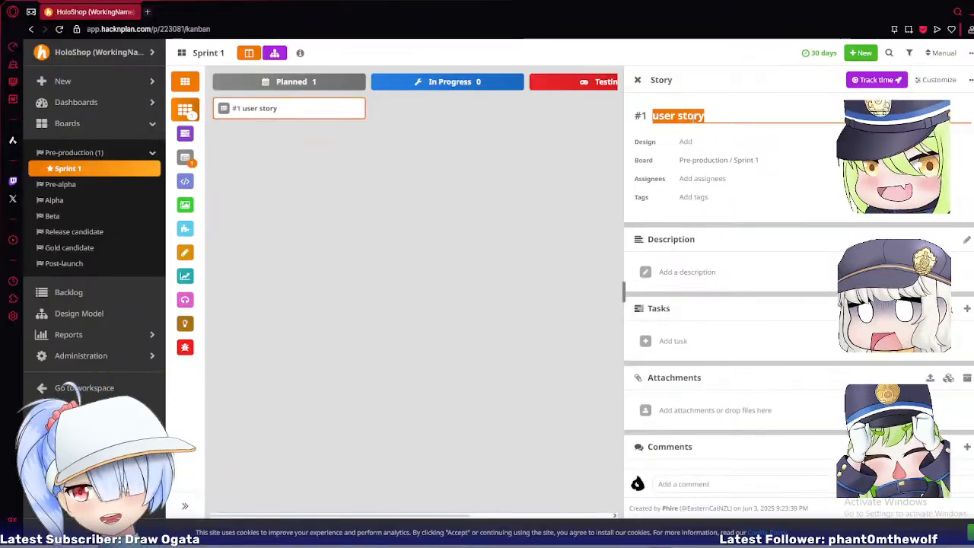
text(C)
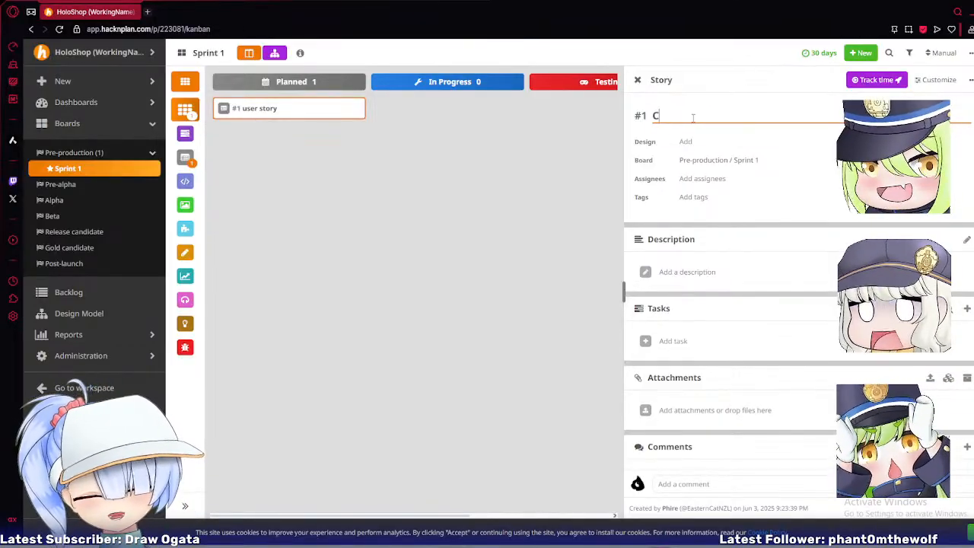
key(BackSpace)
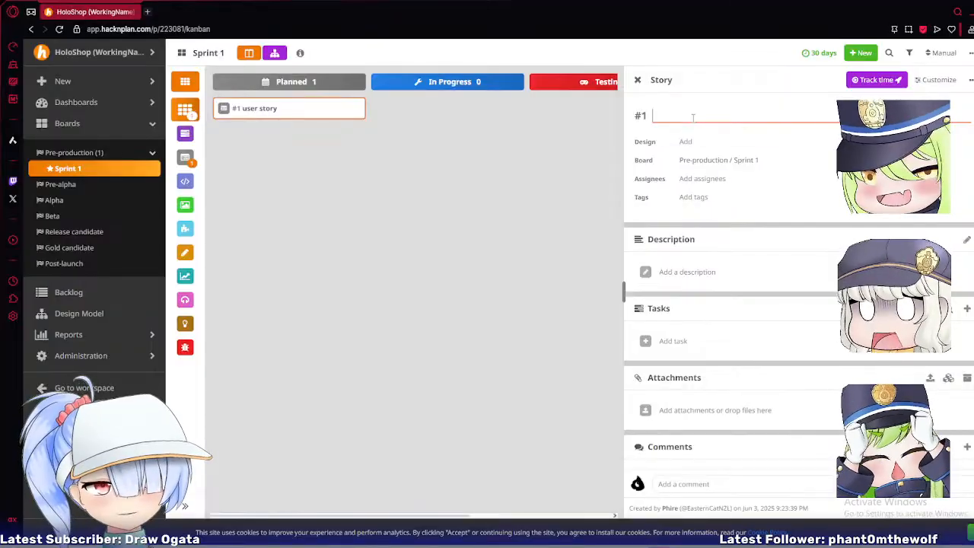
text(Concpe)
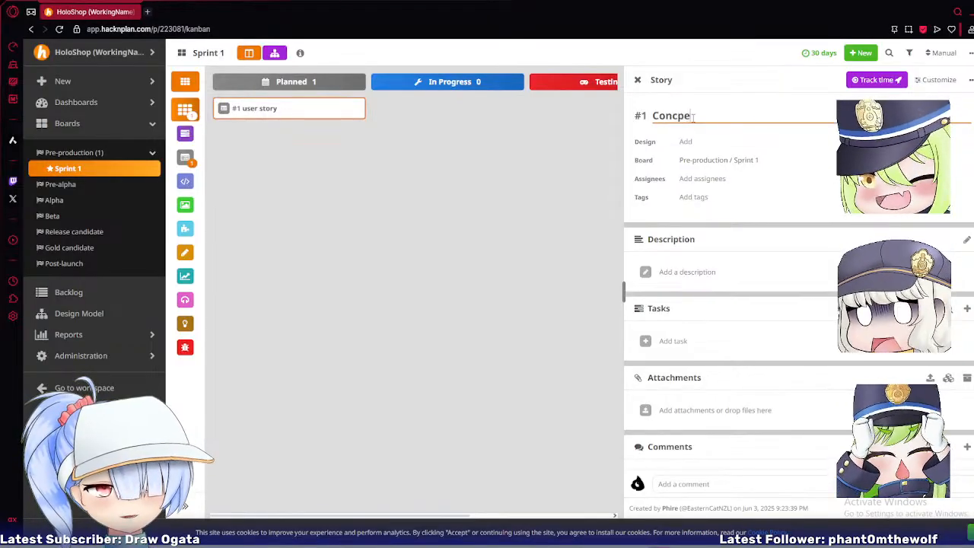
key(BackSpace)
key(BackSpace)
text(ept plannin)
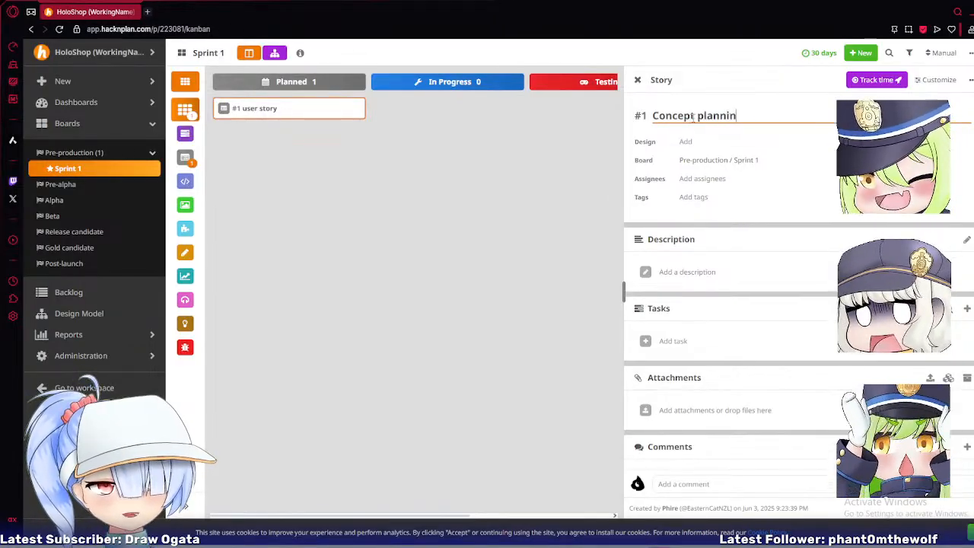
text(g for game needs to)
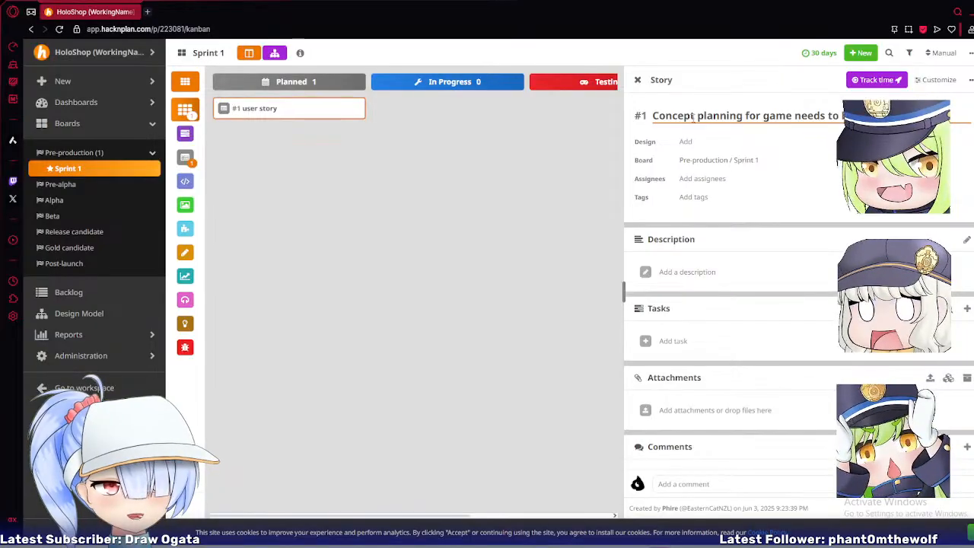
text(direction)
key(Return)
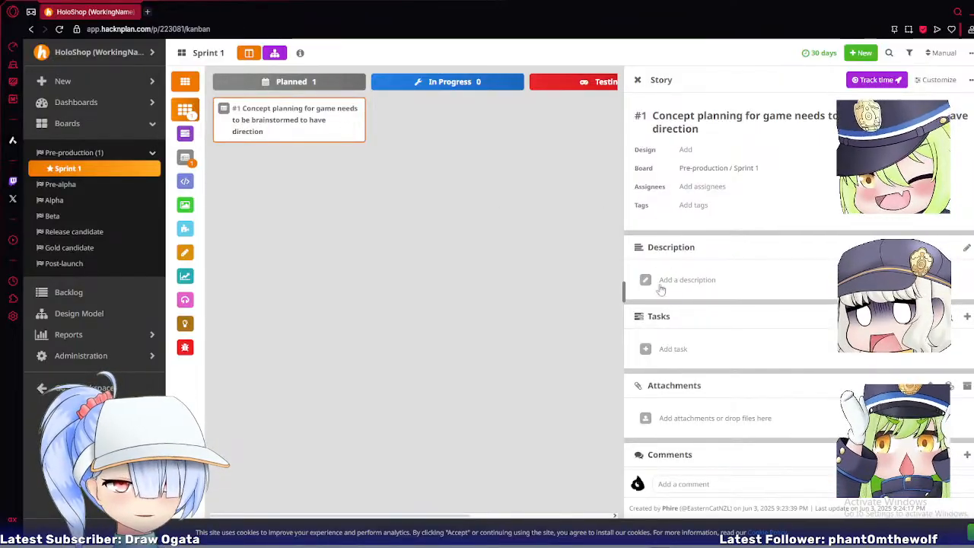
Add a task titled "Plan initial idea of game loop using storyboard" to the concept planning story, with the category Ideas.
click(675, 350)
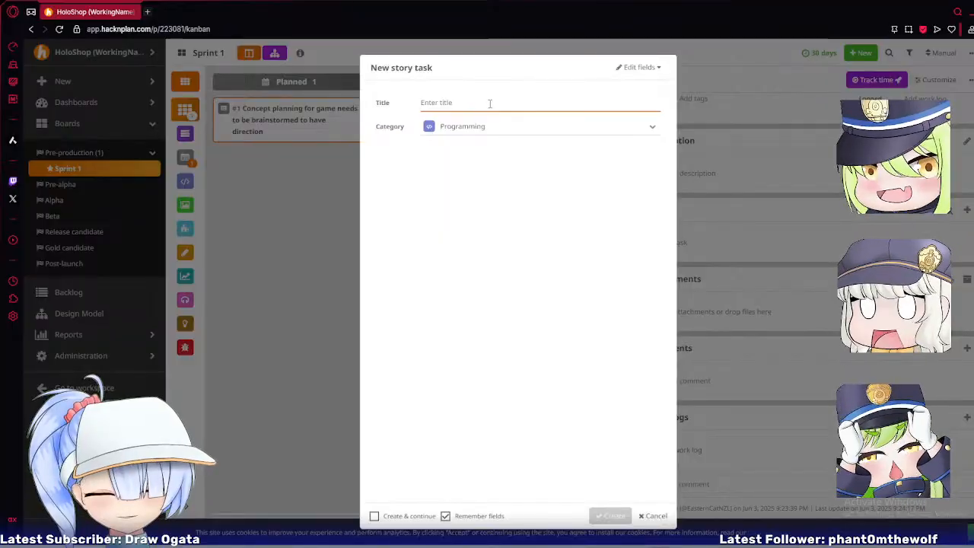
text(Plan in)
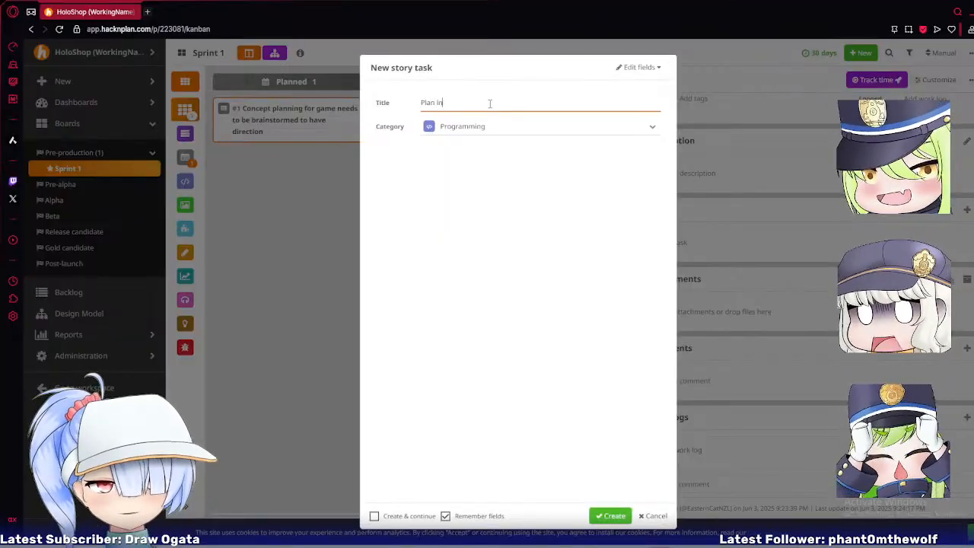
text(itial)
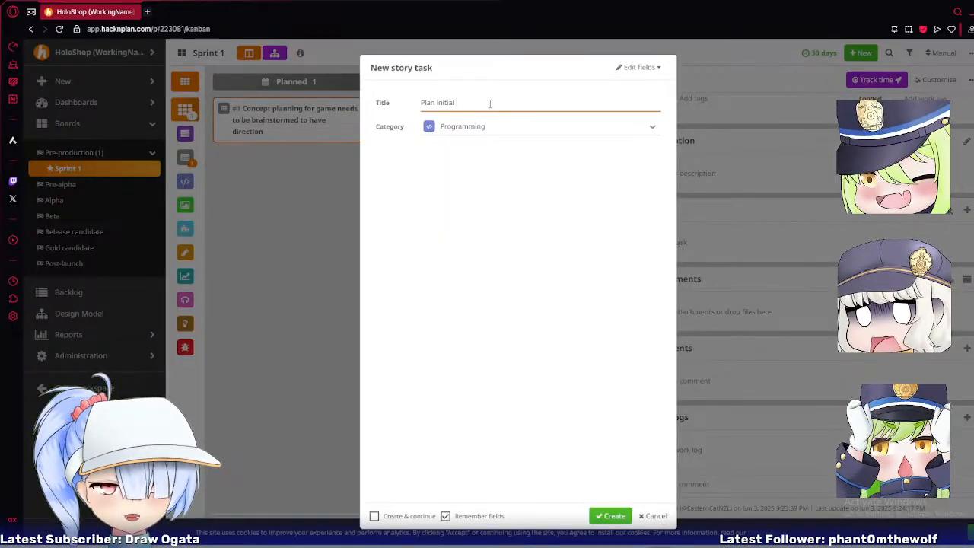
text( idea of game)
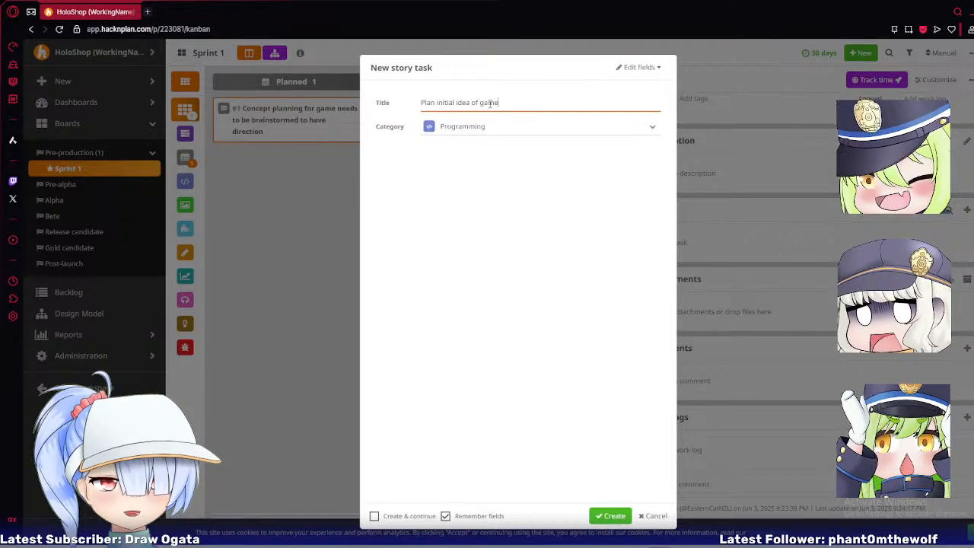
text( loop)
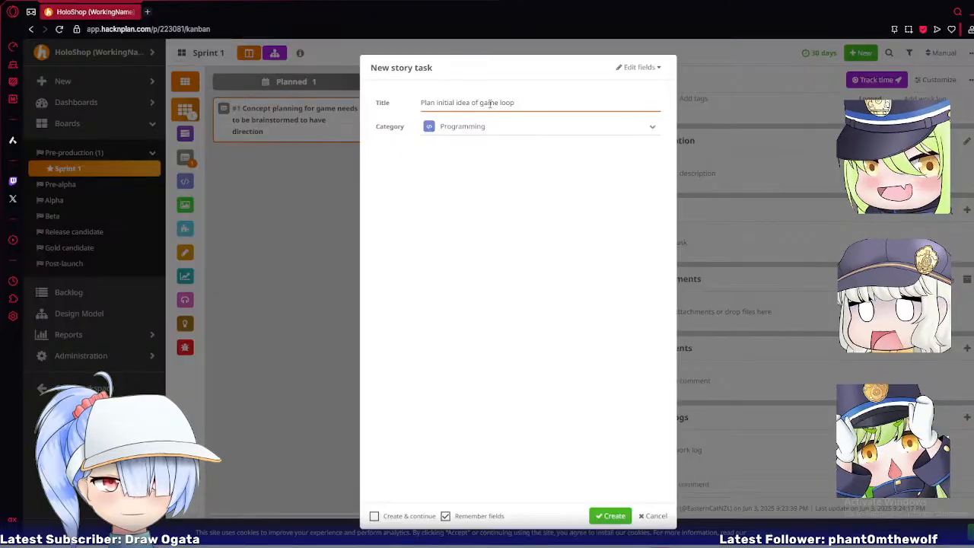
text(using )
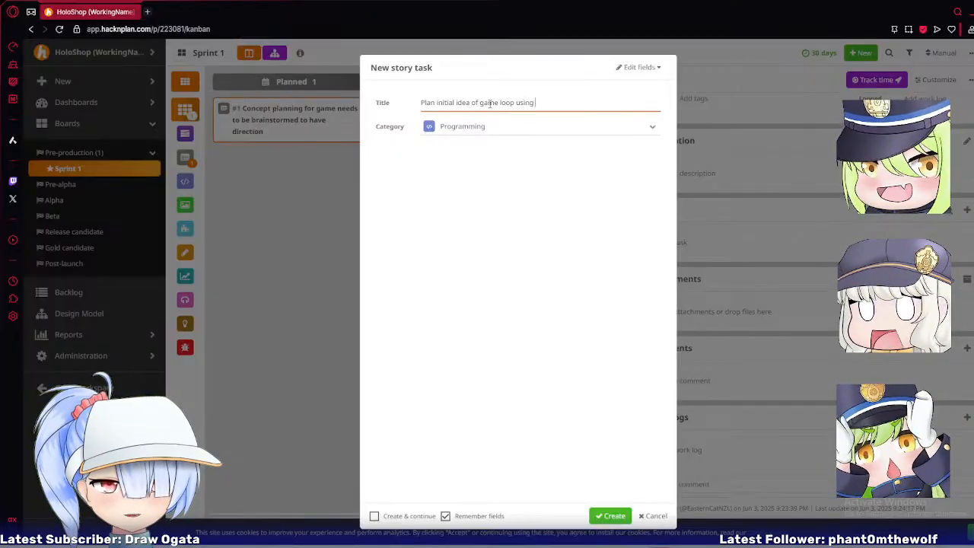
text(storyboard)
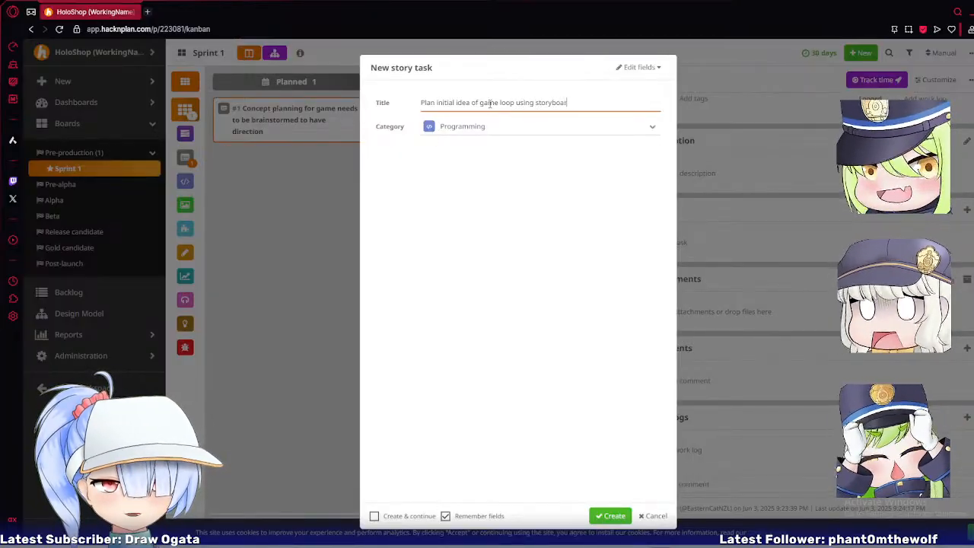
click(500, 125)
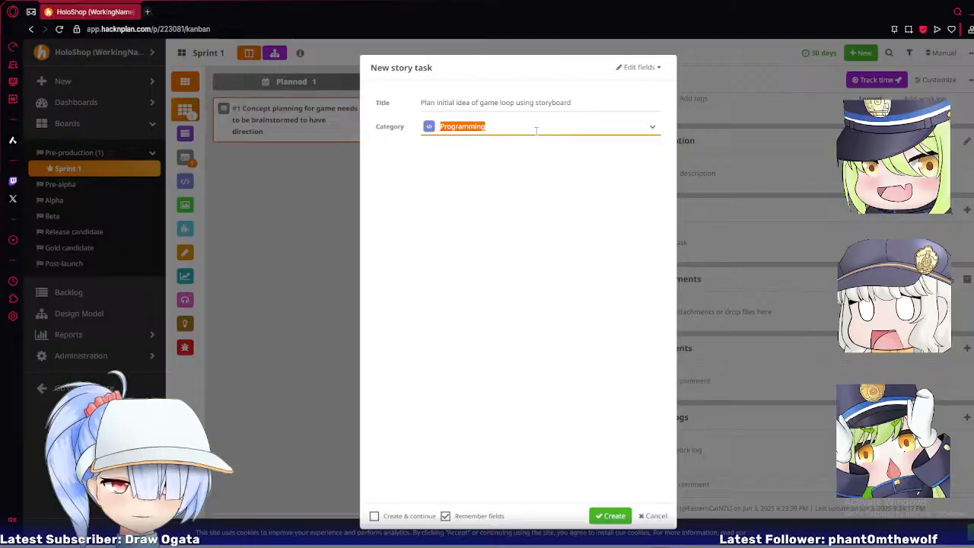
click(652, 126)
click(459, 210)
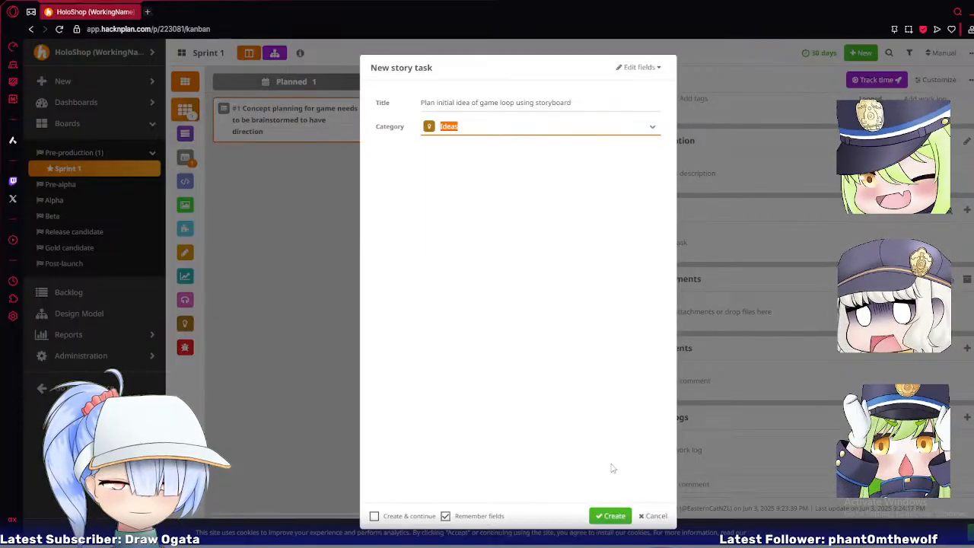
click(612, 514)
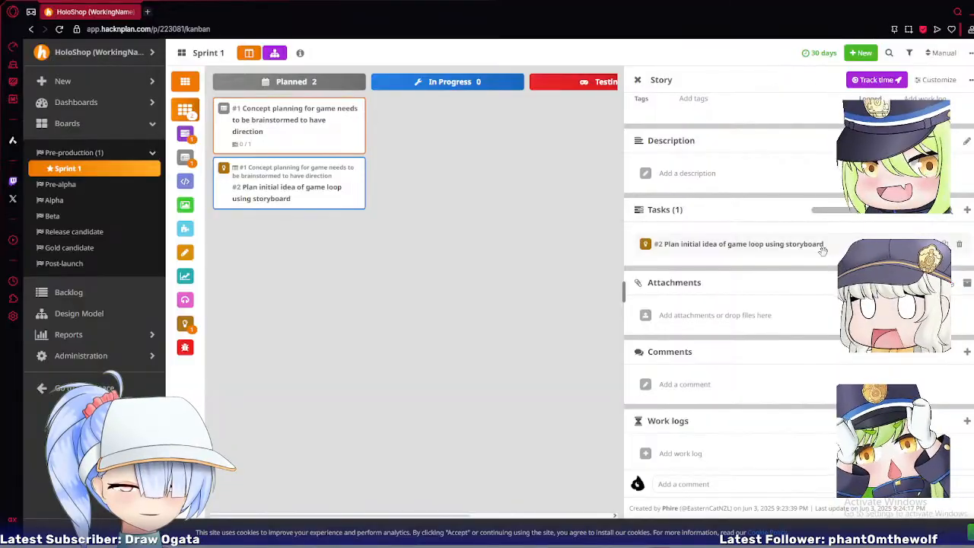
Open the game loop storyboard task from the concept planning story and review its detail sections.
click(797, 245)
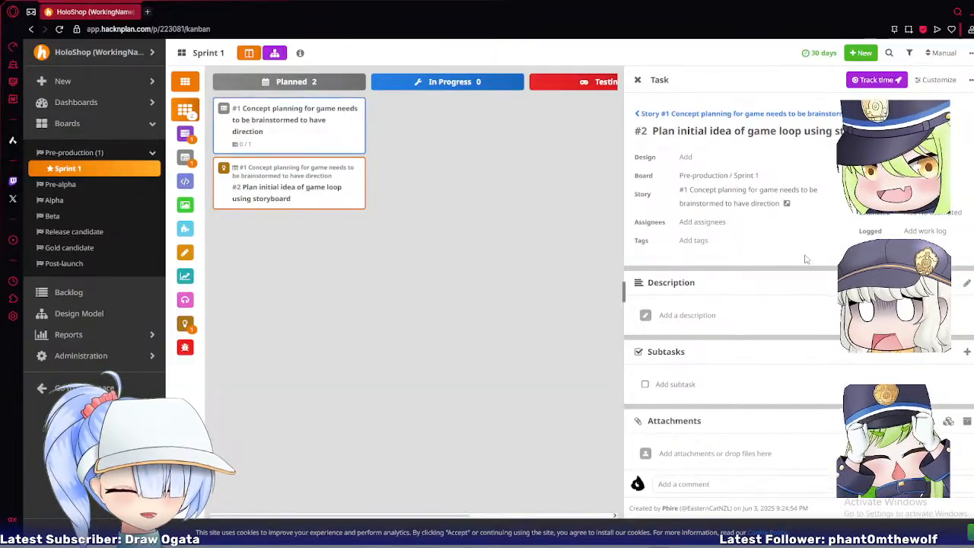
scroll(805, 259, down, 2)
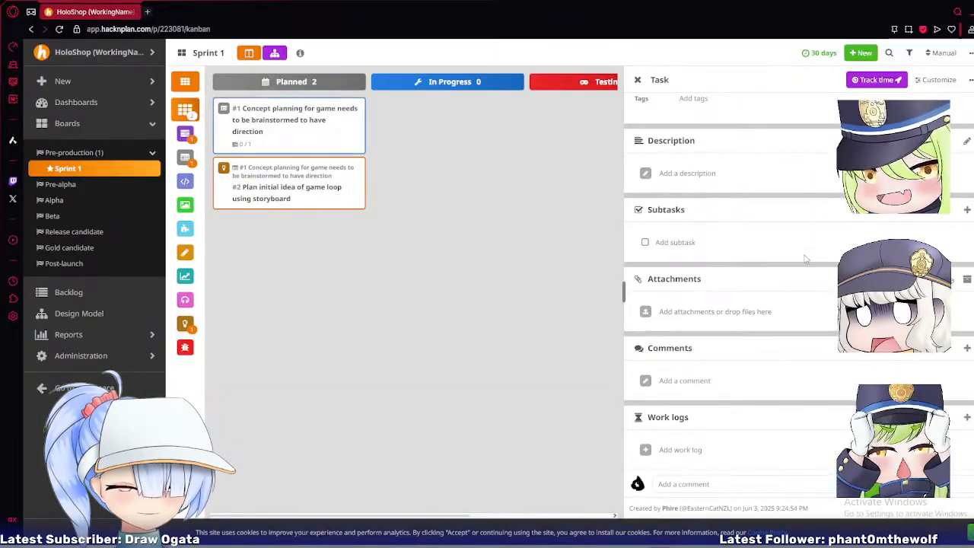
scroll(805, 258, up, 2)
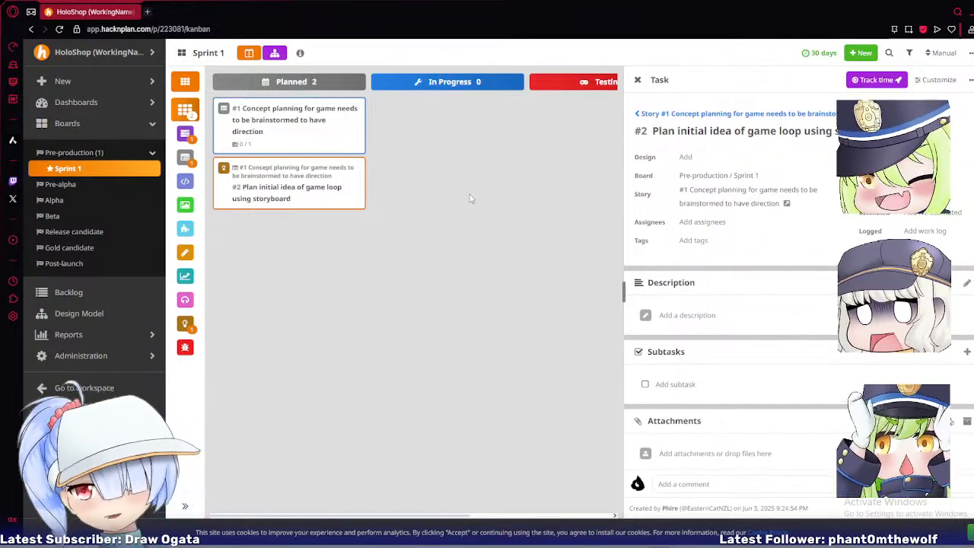
Add a task titled "Create base concept for player character" to the concept planning story.
click(283, 123)
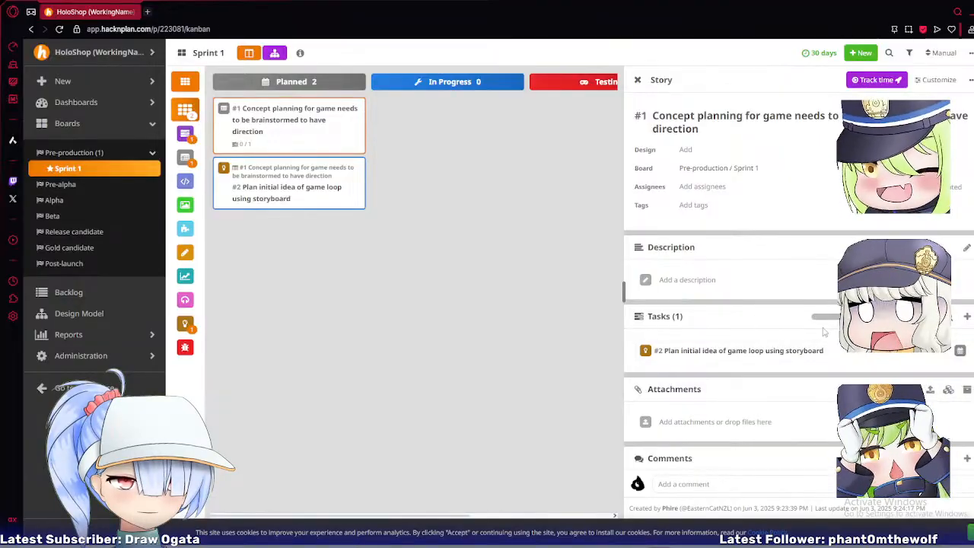
click(967, 318)
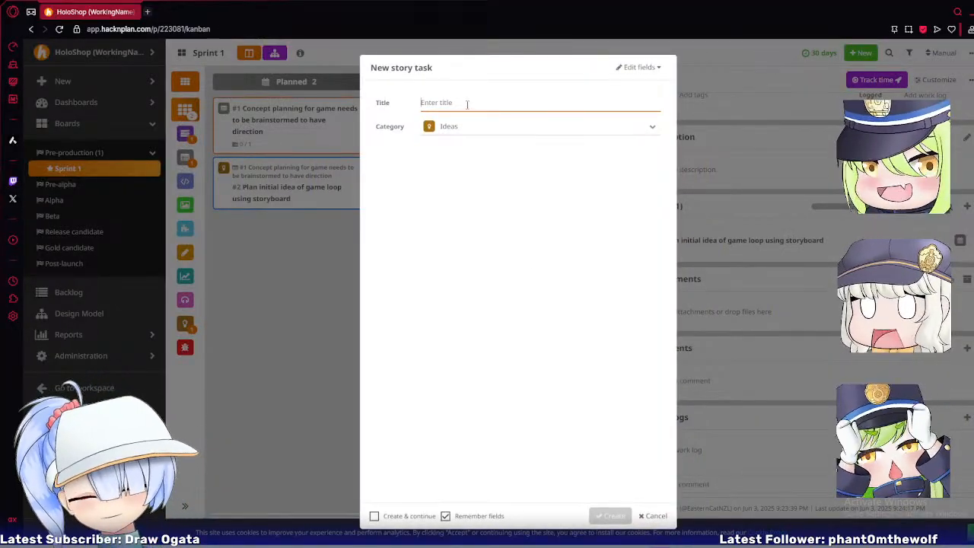
text(Create base)
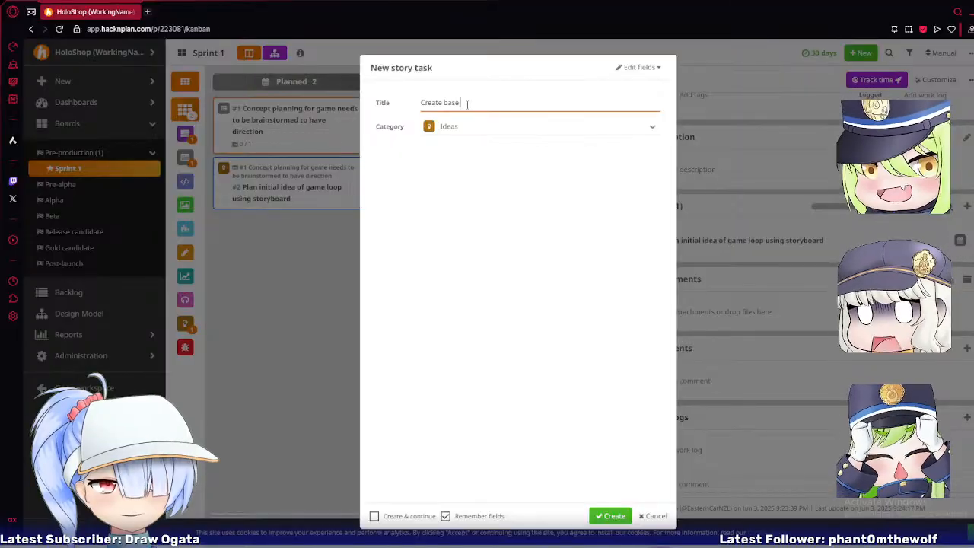
text( concpet fo)
key(BackSpace)
key(BackSpace)
key(BackSpace)
key(BackSpace)
key(BackSpace)
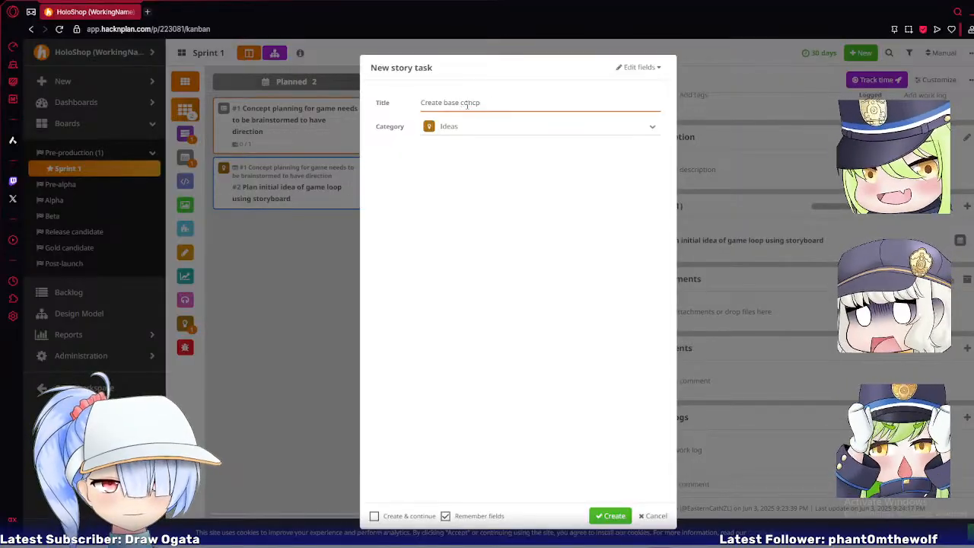
text(pt for )
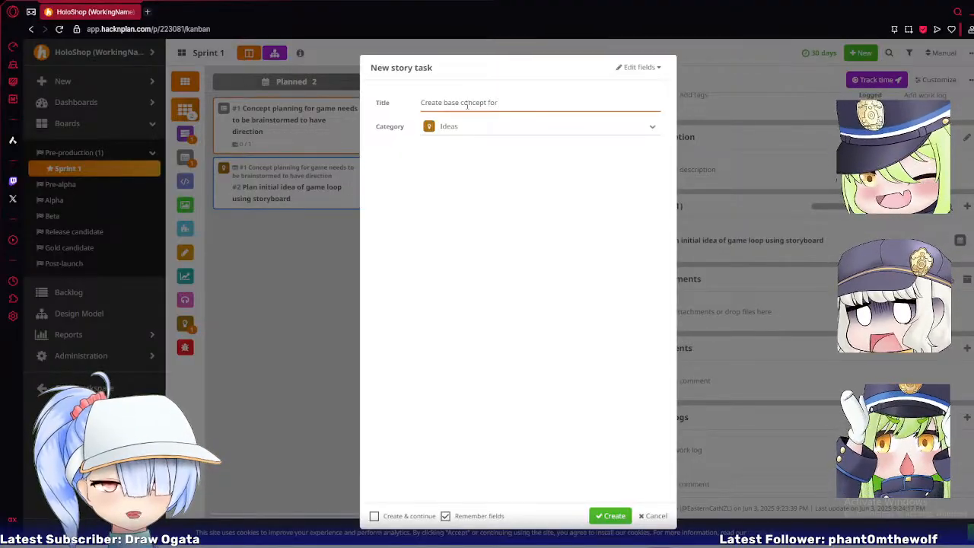
text(Player)
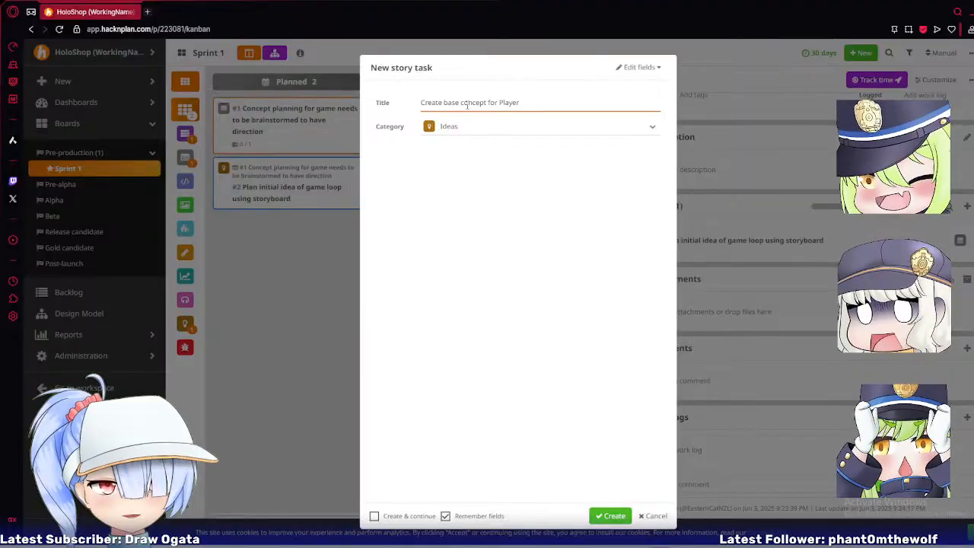
key(BackSpace)
key(BackSpace)
key(BackSpace)
key(BackSpace)
key(BackSpace)
key(BackSpace)
text(player character)
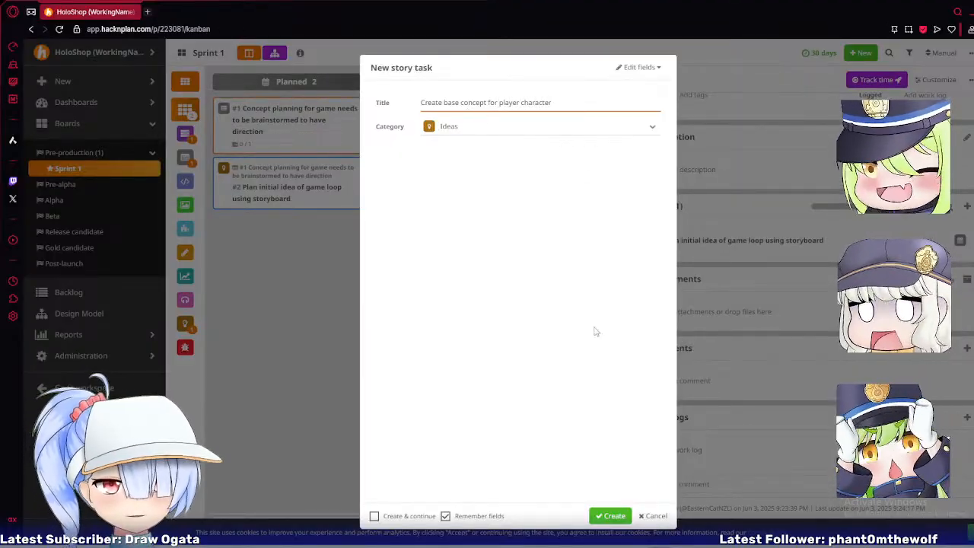
click(613, 516)
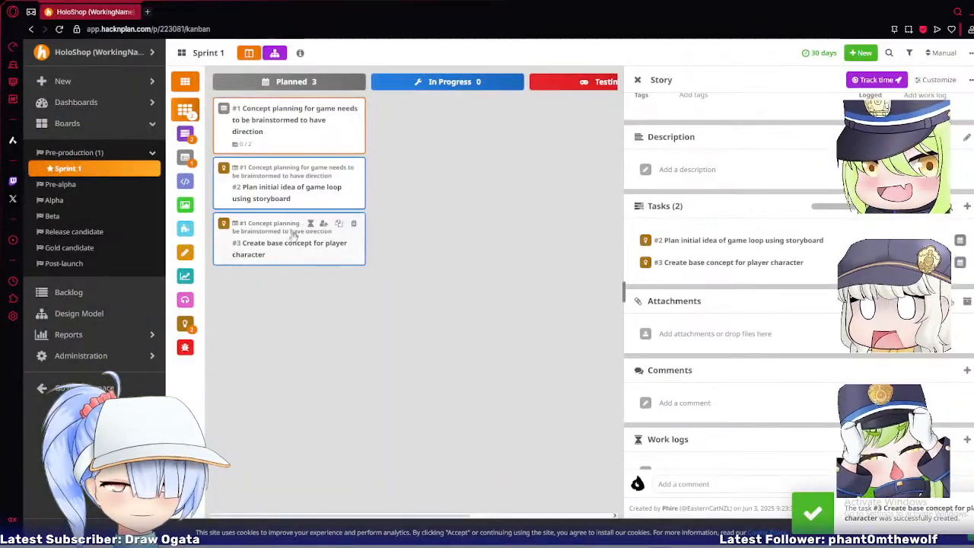
Change the category of the player character concept task to Design.
click(280, 247)
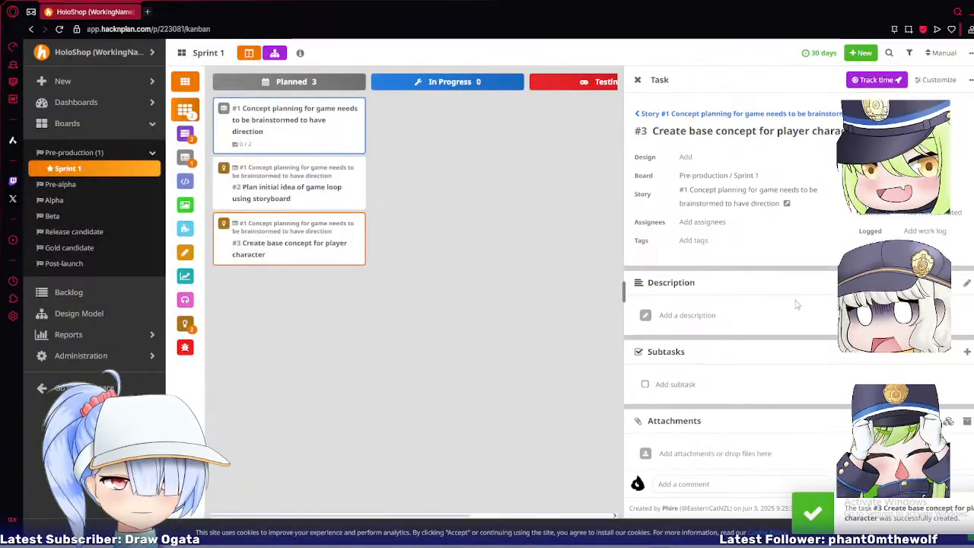
click(923, 157)
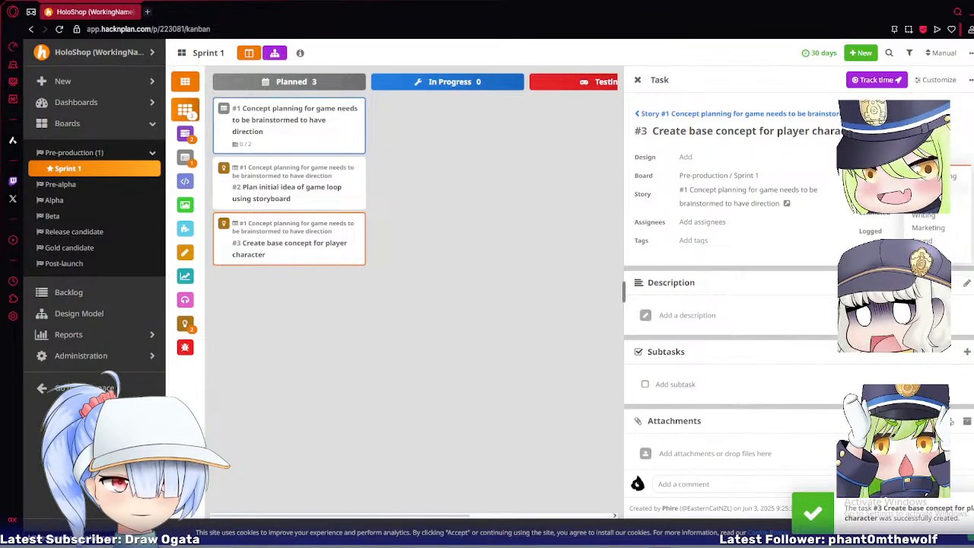
click(924, 201)
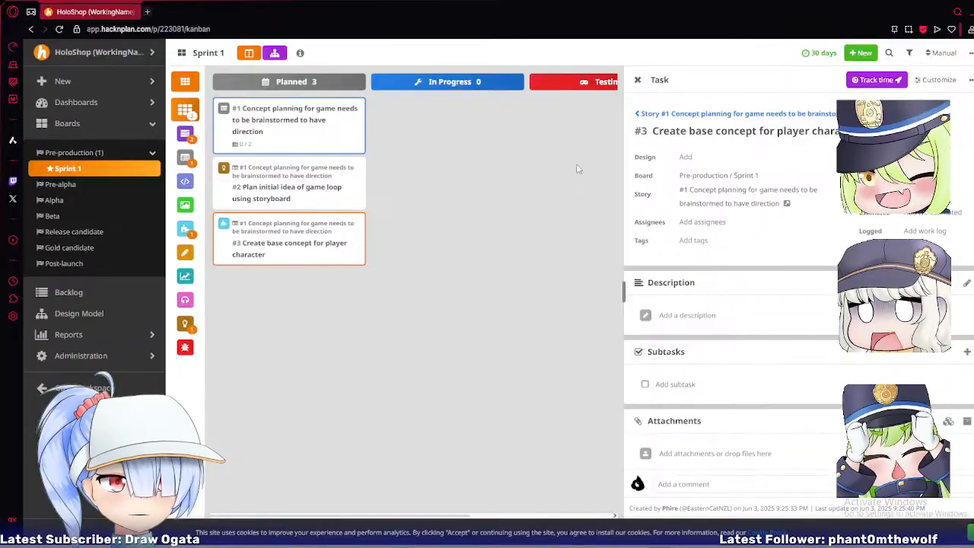
Add a task titled "Decide initial visual layout of game screen" to the concept planning story, with the category Design.
click(297, 128)
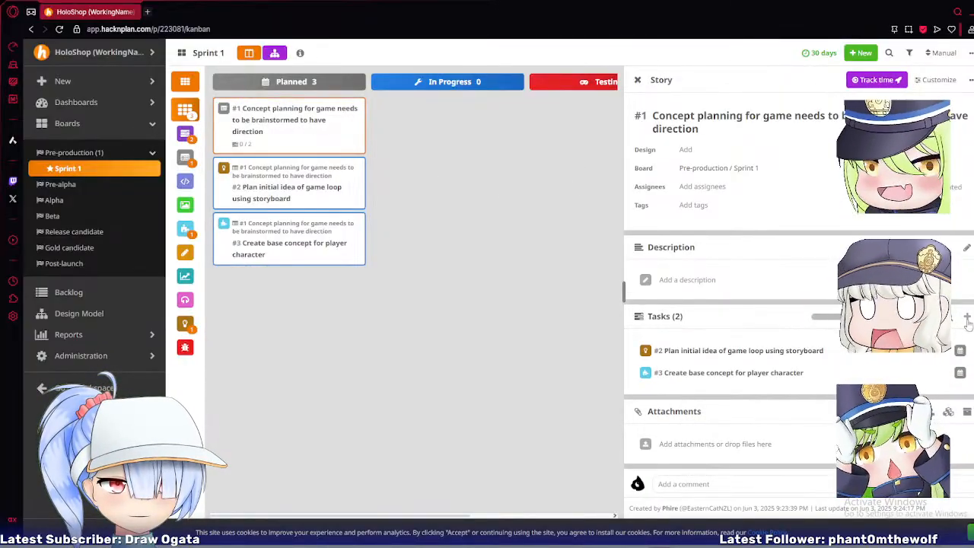
click(967, 318)
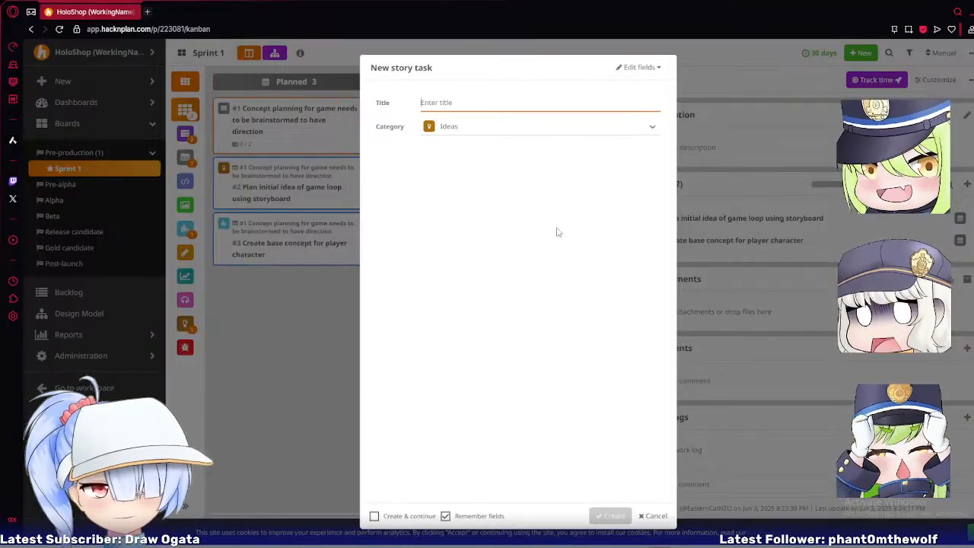
text(D)
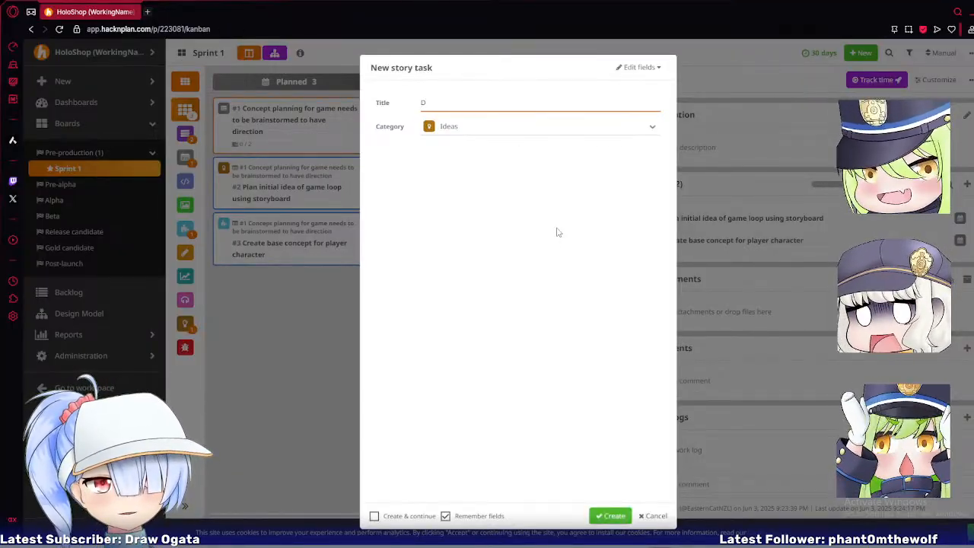
key(BackSpace)
text(Decide)
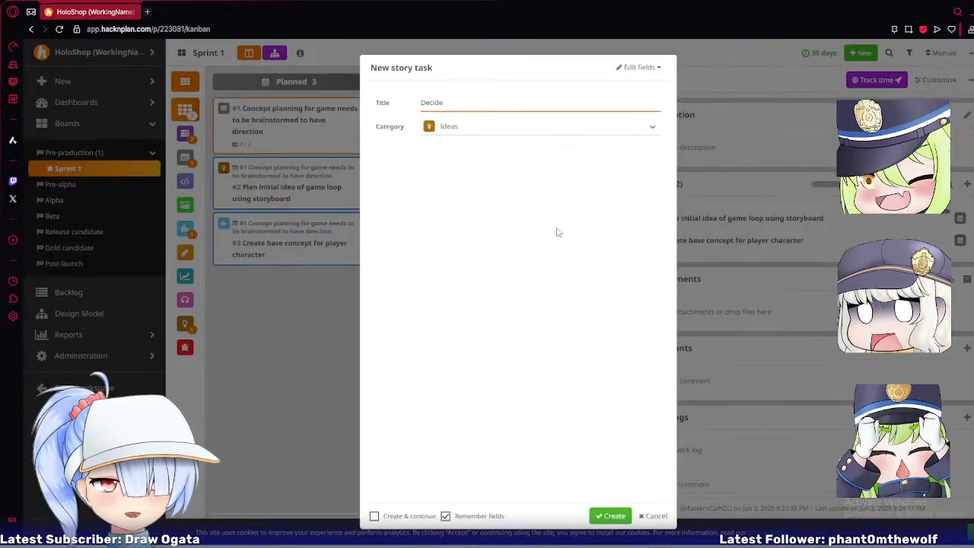
text( initial v)
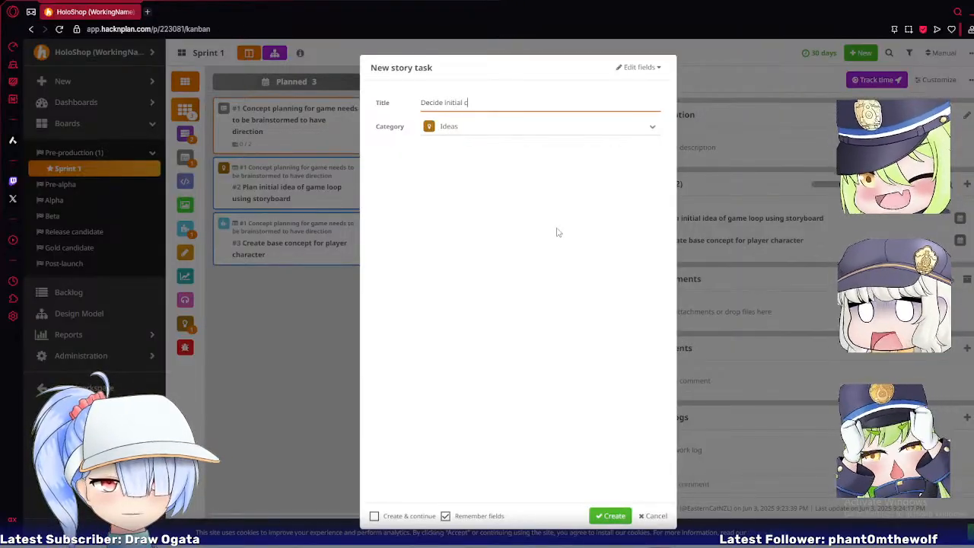
text(isual layo)
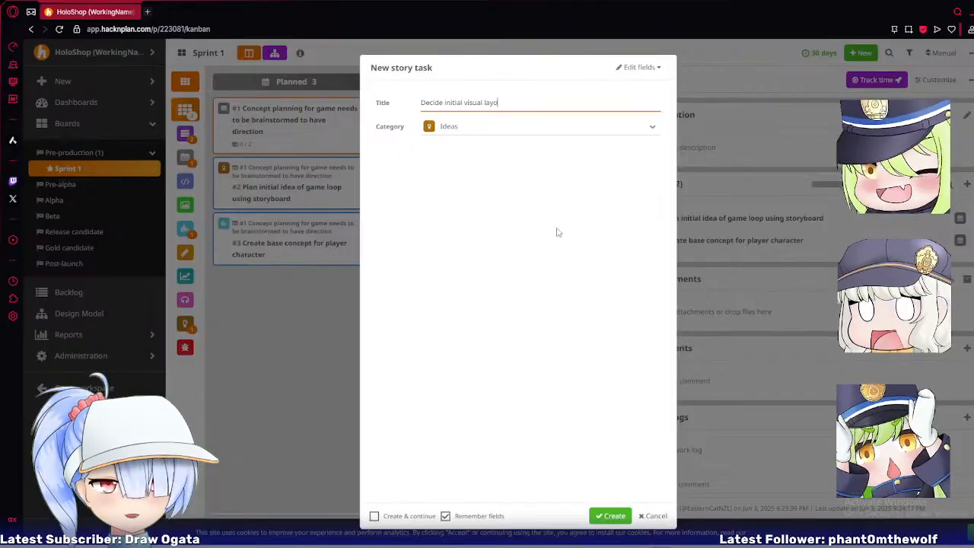
text(ut cf )
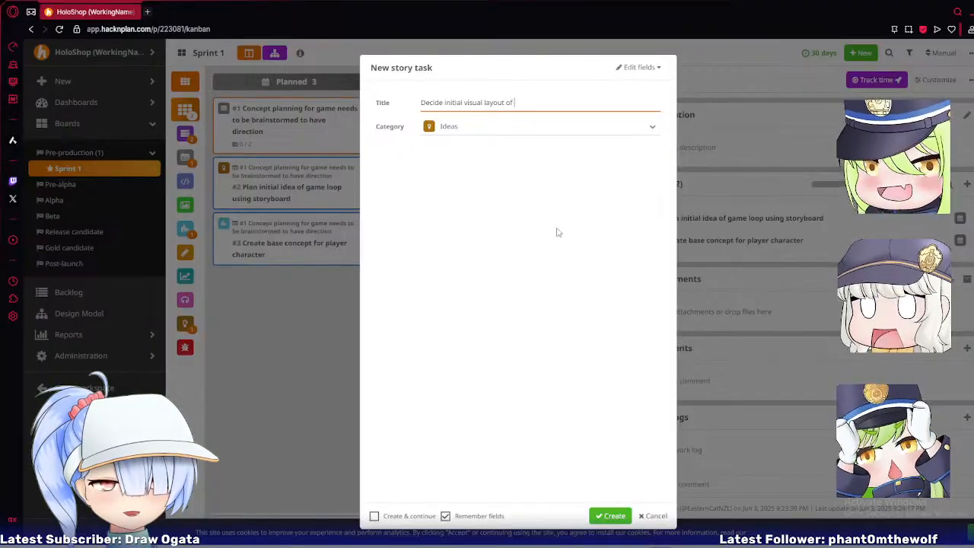
text(game screen)
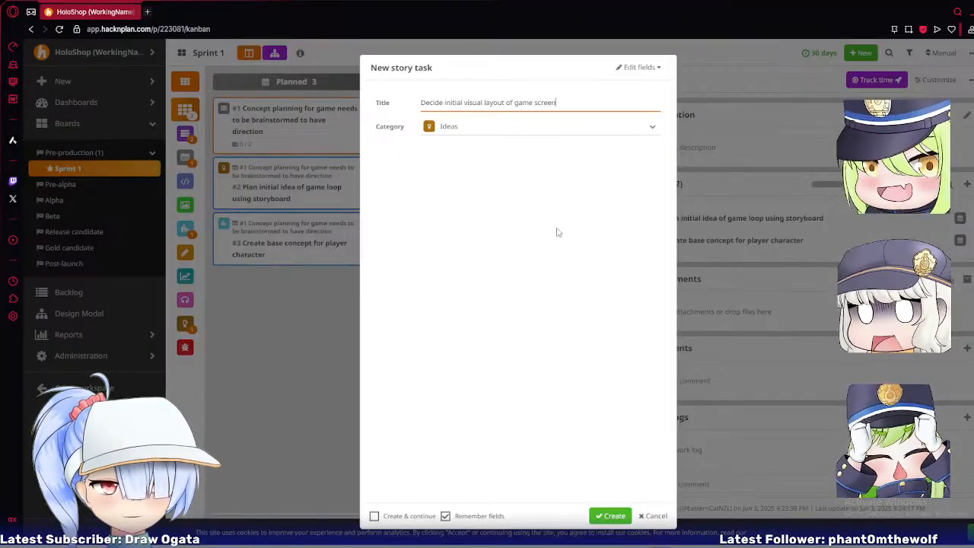
click(635, 126)
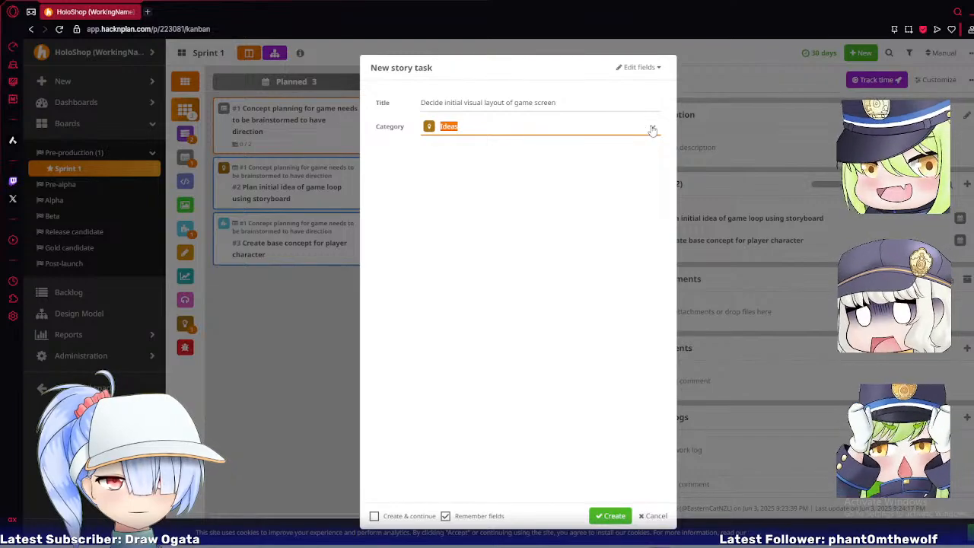
click(652, 127)
click(466, 171)
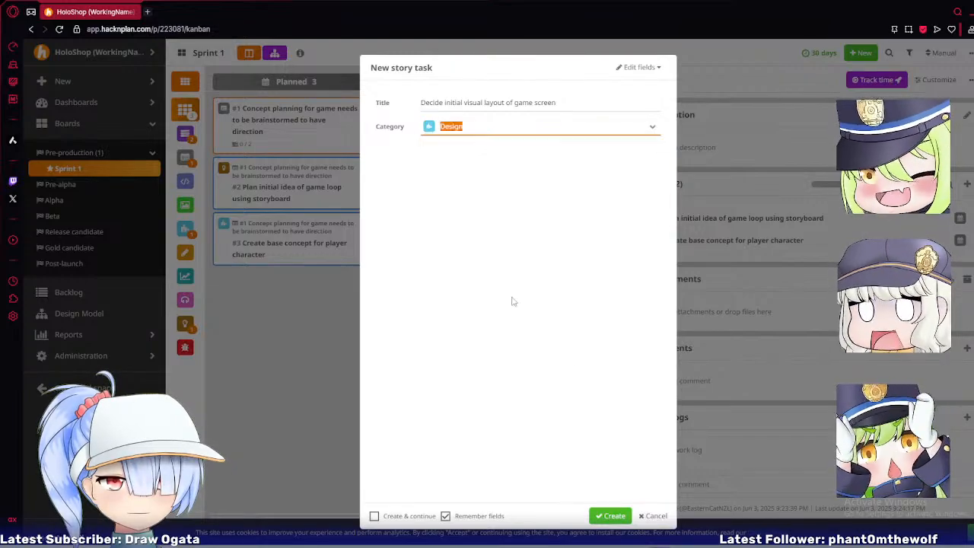
click(606, 516)
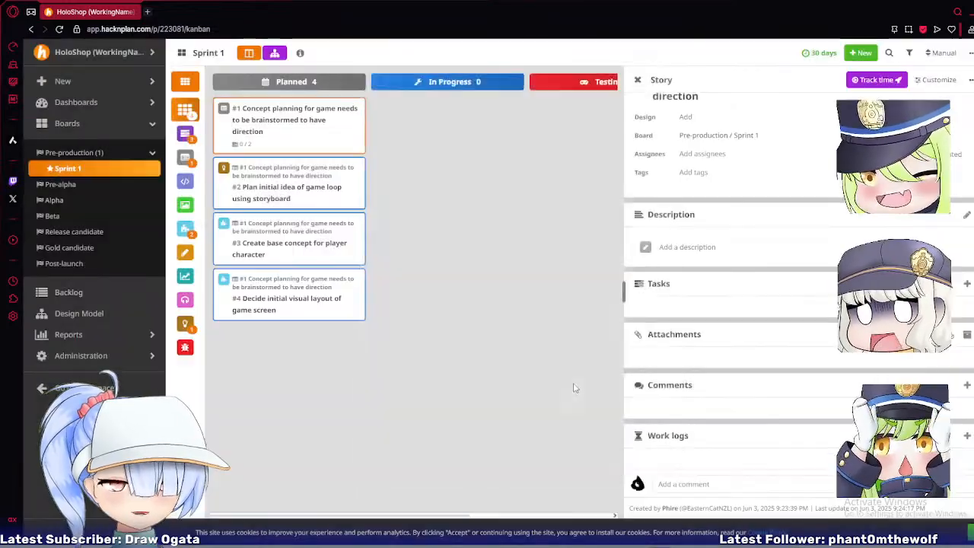
scroll(728, 319, down, 1)
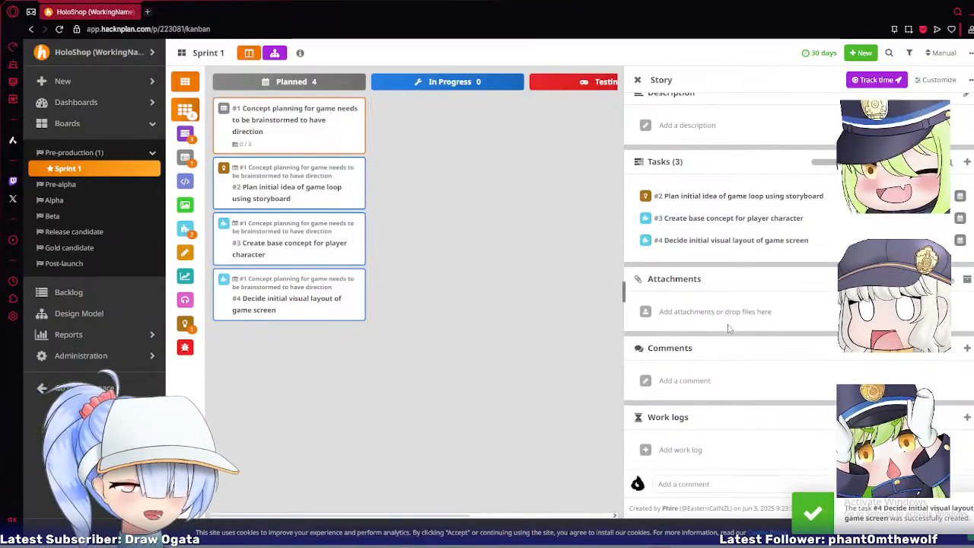
click(674, 450)
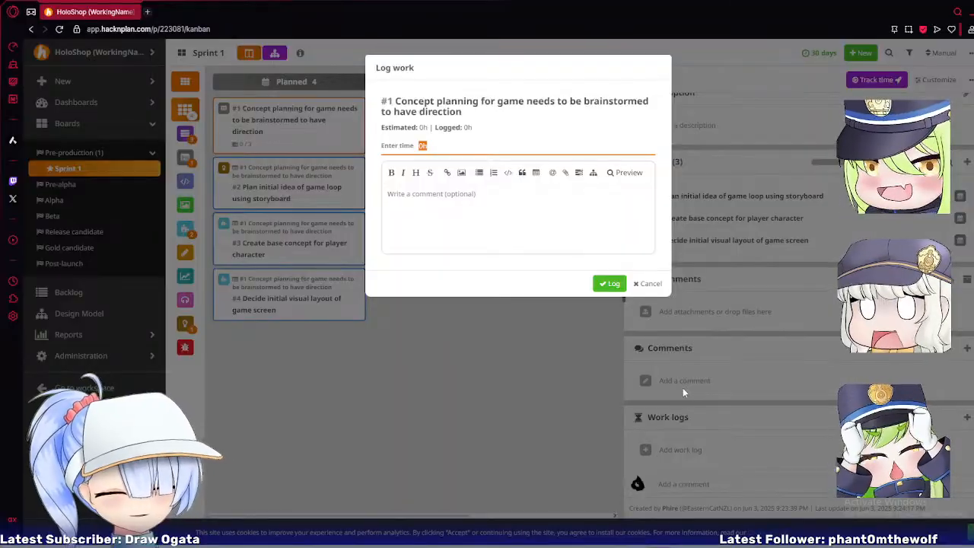
click(649, 284)
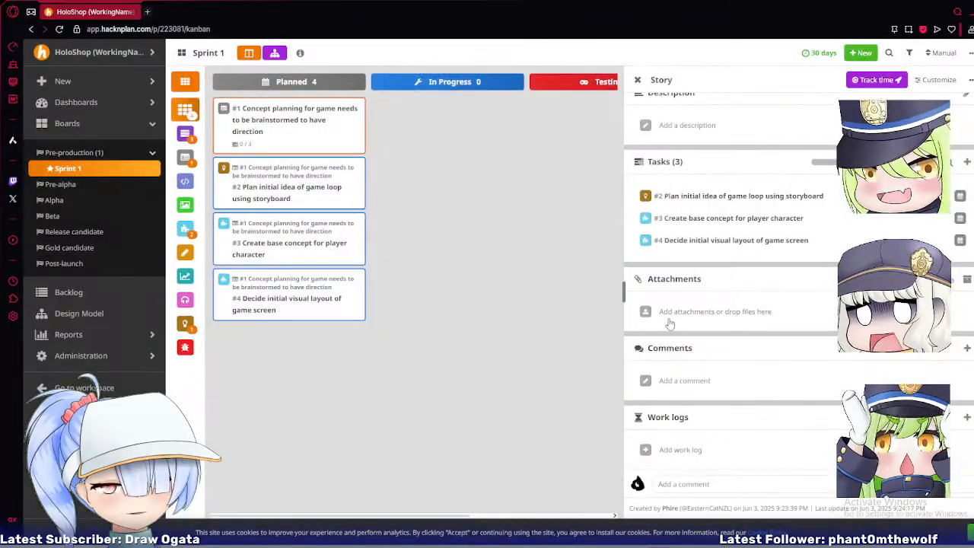
scroll(832, 381, up, 5)
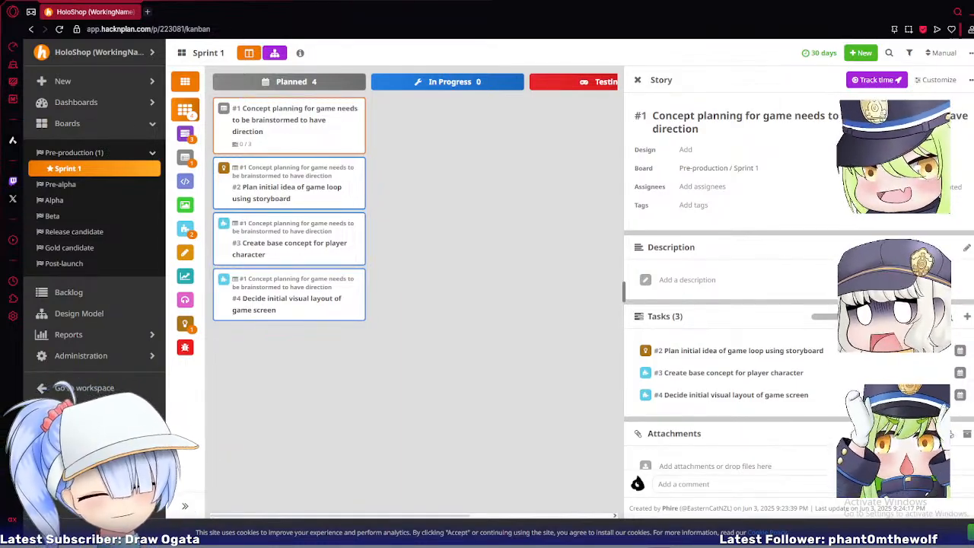
Add a task titled "Research and play through similar titles" to the concept planning story, with the category Ideas.
click(966, 317)
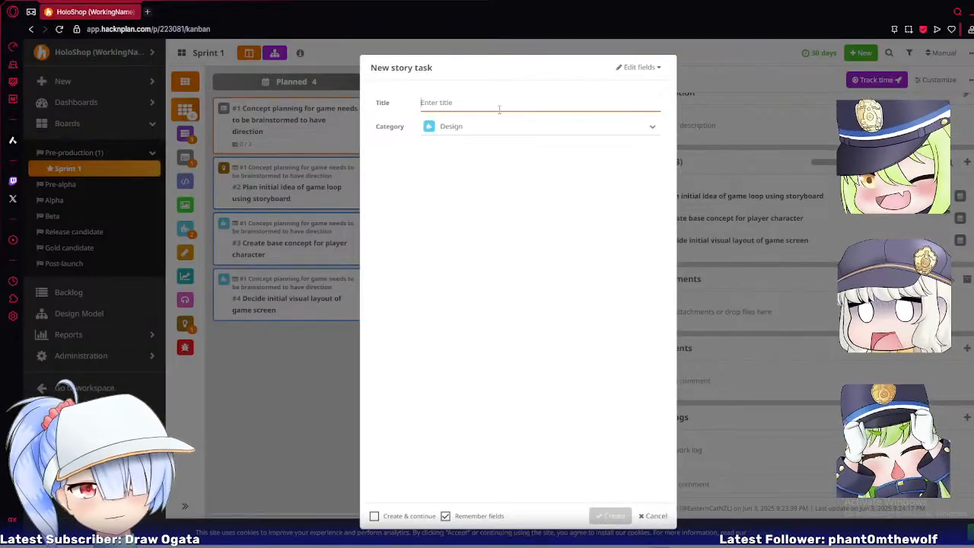
text(Re)
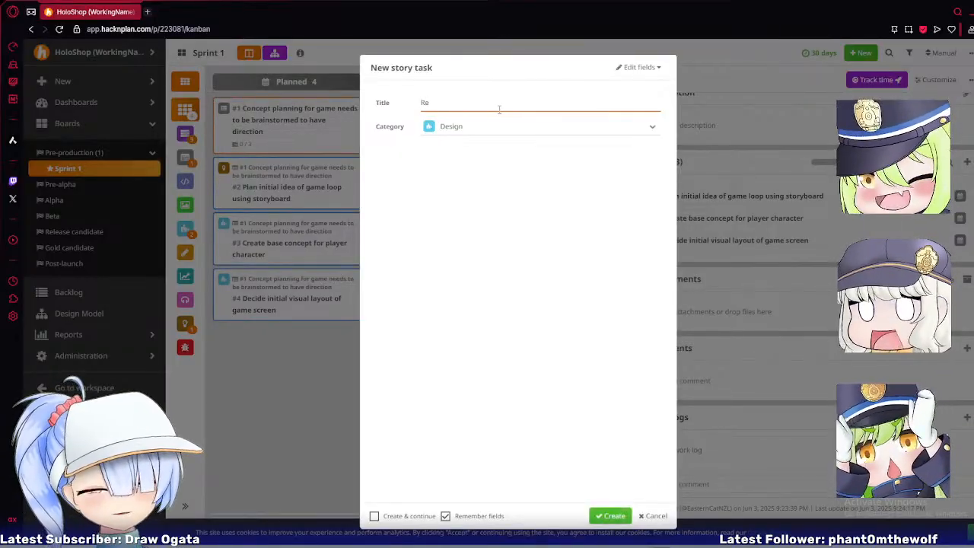
text(search )
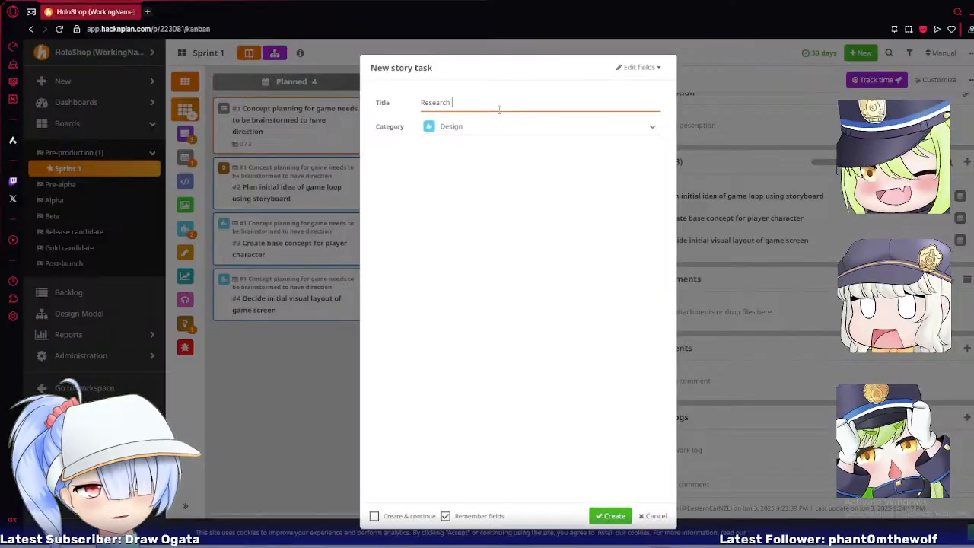
text(and )
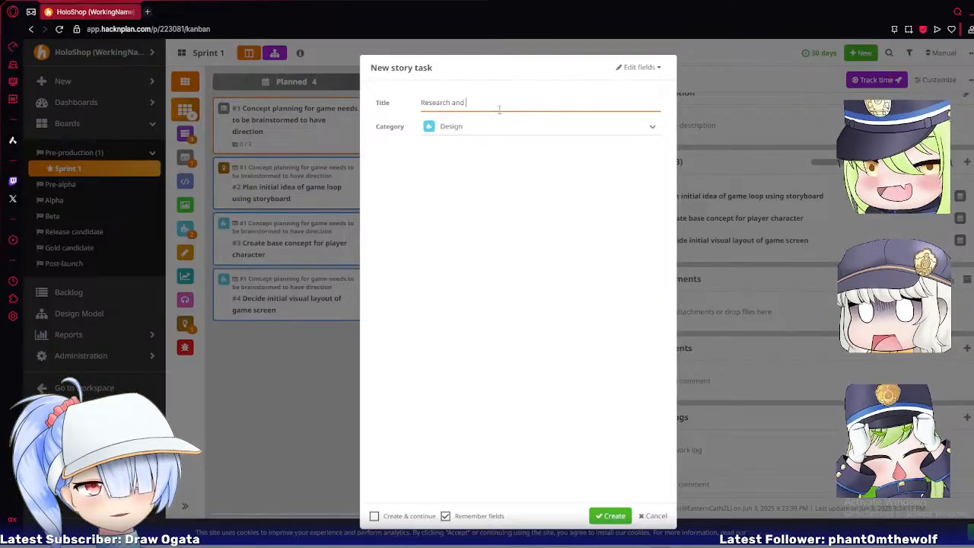
text(play through )
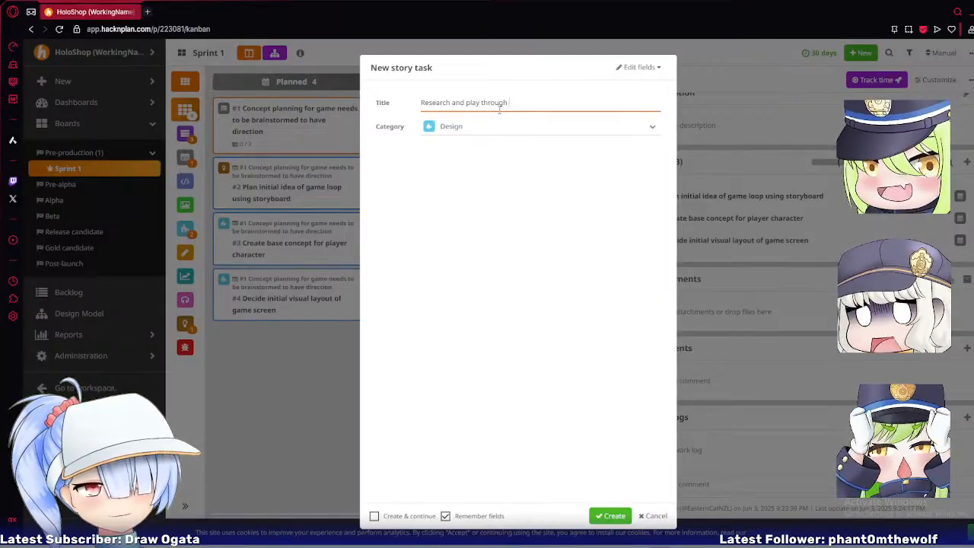
text(similar )
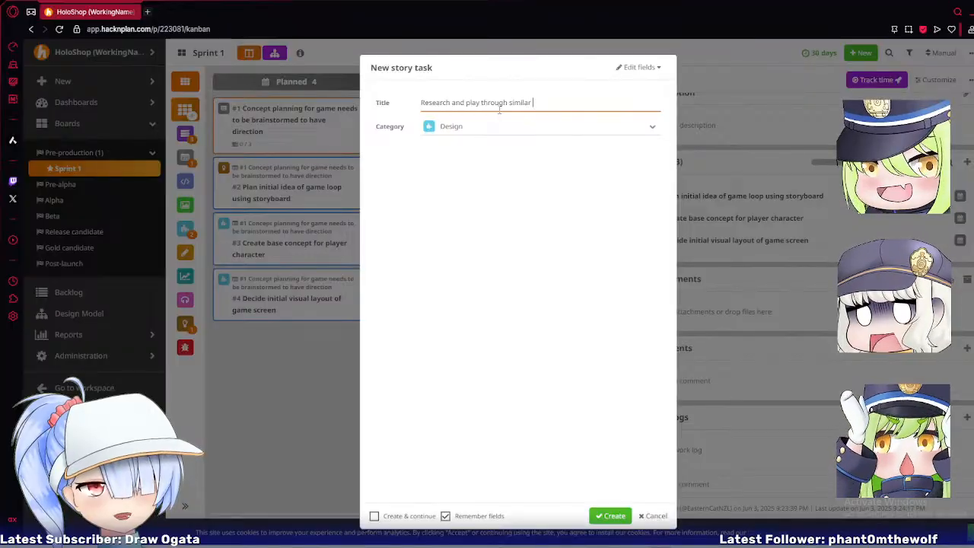
text(titles)
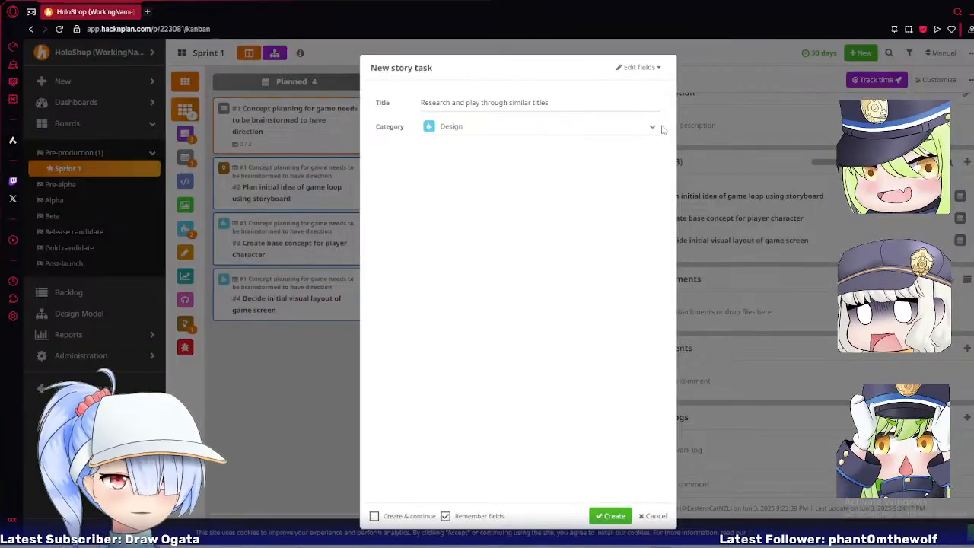
click(653, 127)
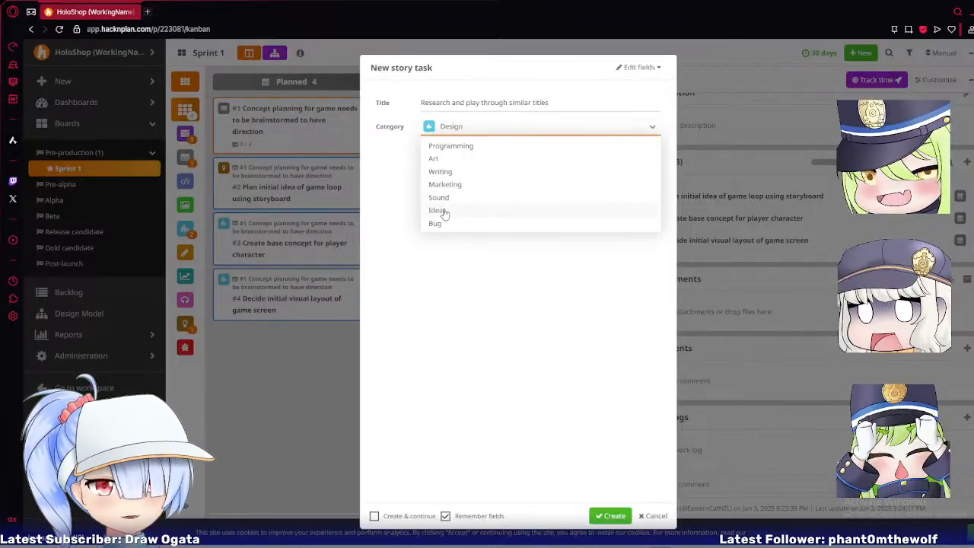
click(441, 211)
click(611, 515)
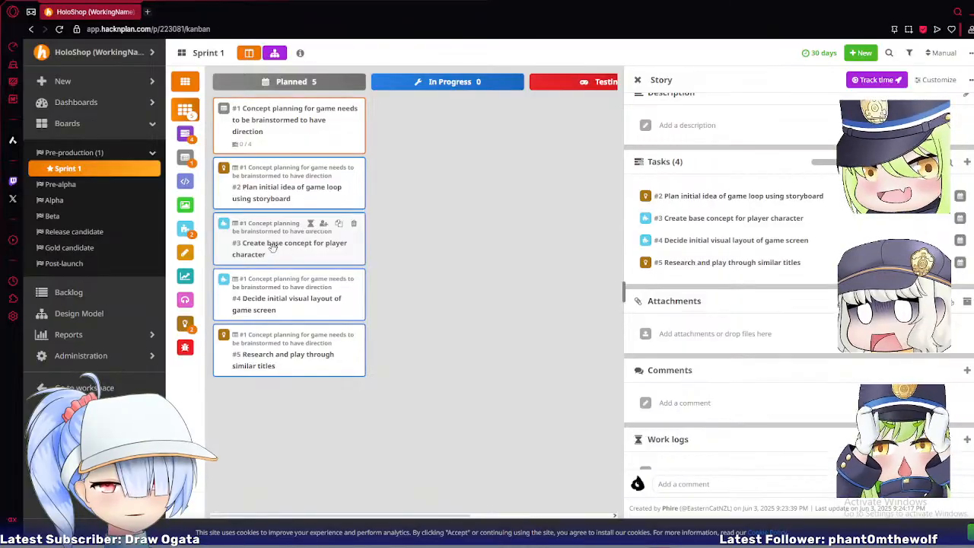
Move the player character concept task to In Progress and return it to its place in Planned.
drag(266, 246, 459, 222)
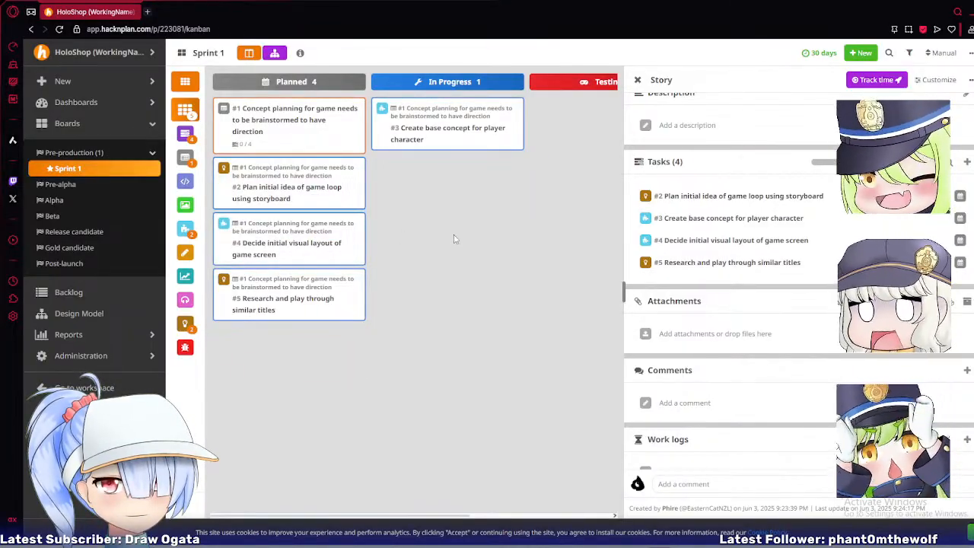
drag(422, 139, 304, 221)
drag(292, 145, 281, 118)
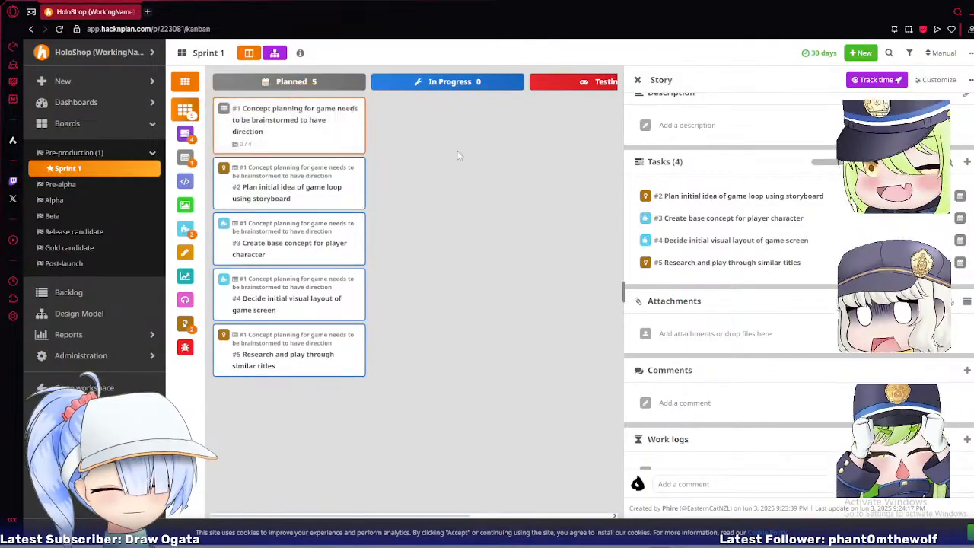
scroll(784, 290, up, 3)
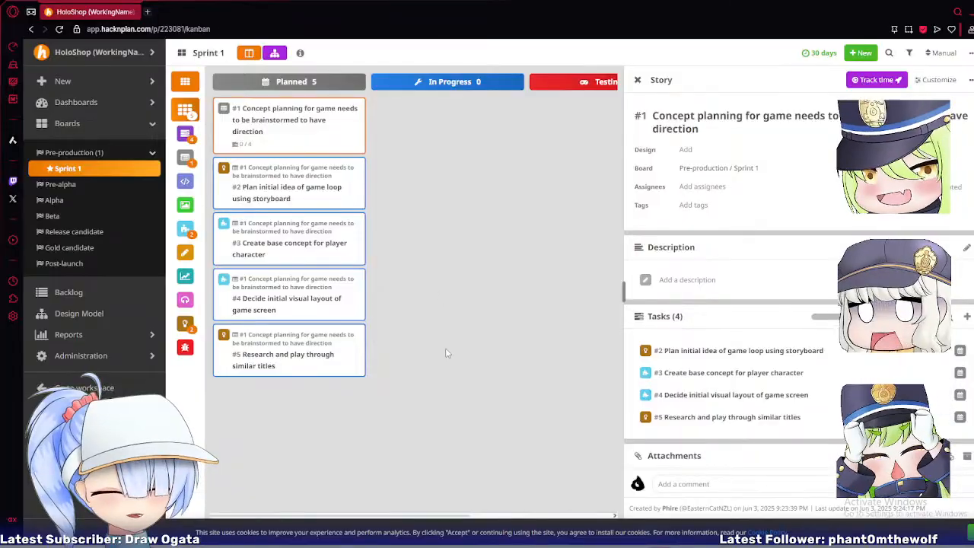
drag(446, 350, 352, 182)
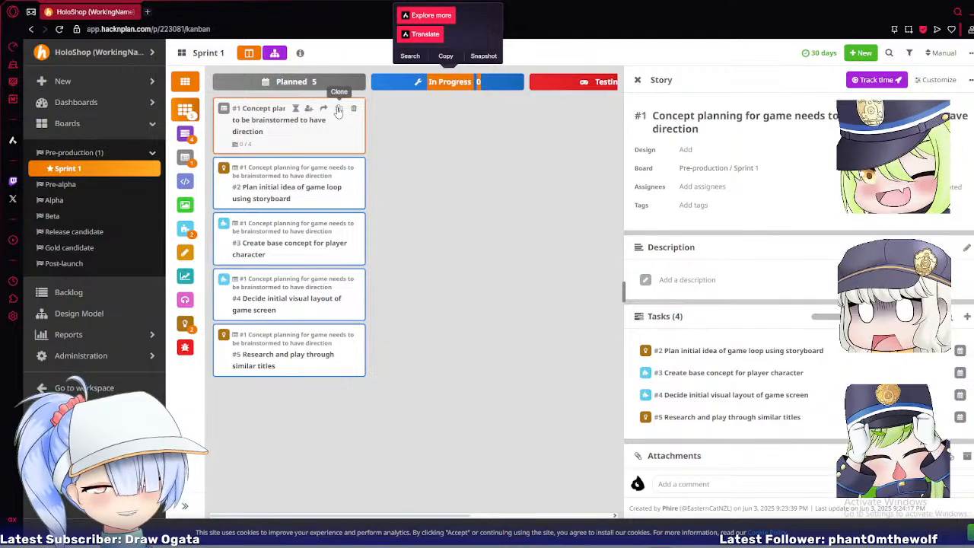
click(326, 110)
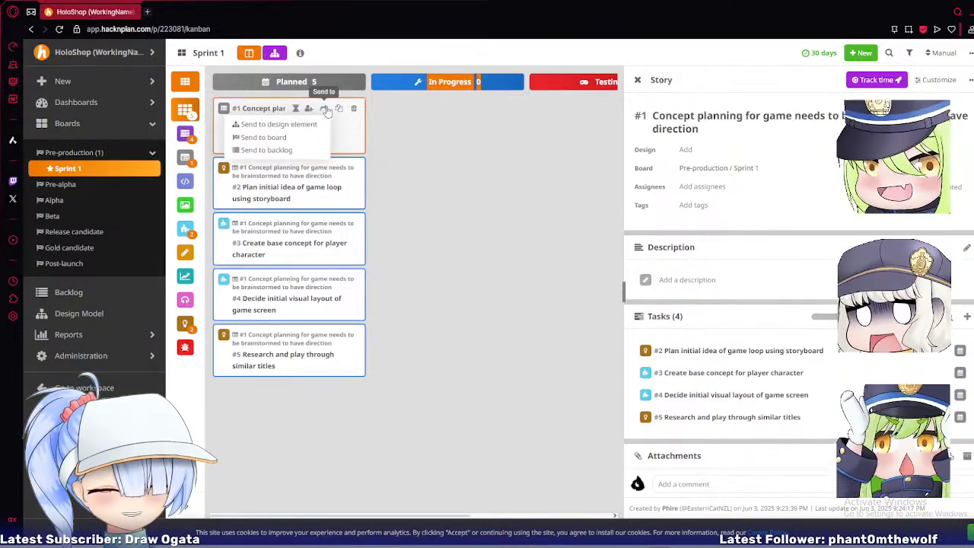
click(449, 160)
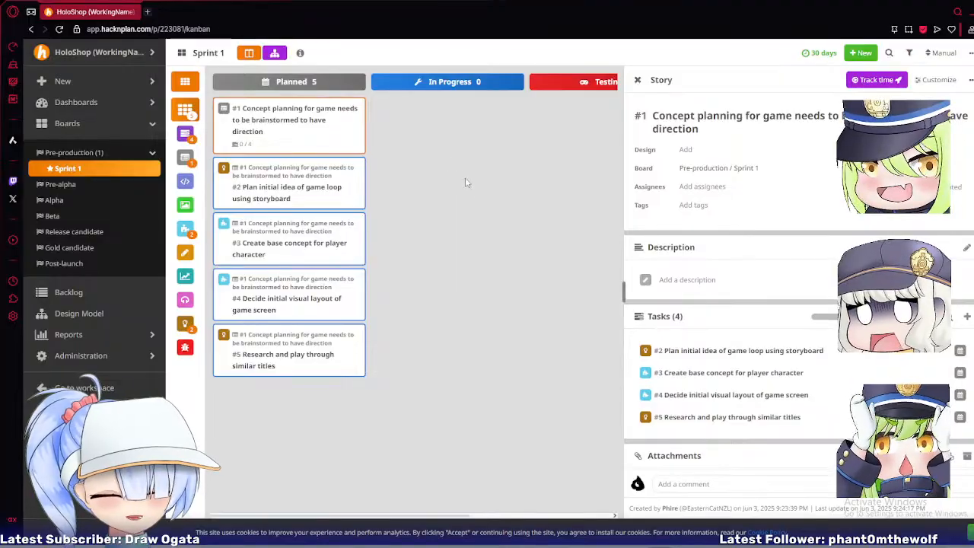
Open the game loop storyboard task, set its status to Completed, and return it to Planned.
click(261, 185)
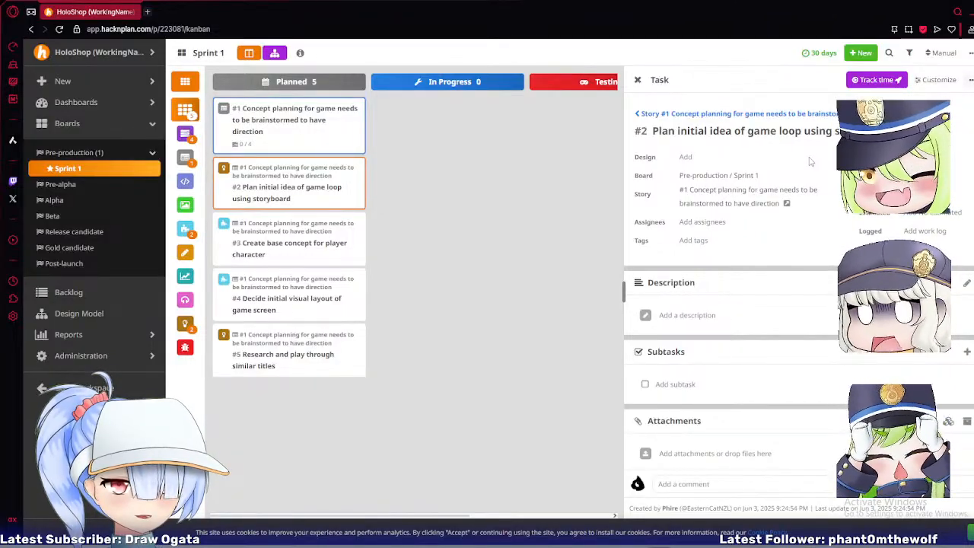
scroll(811, 162, down, 2)
scroll(811, 162, down, 1)
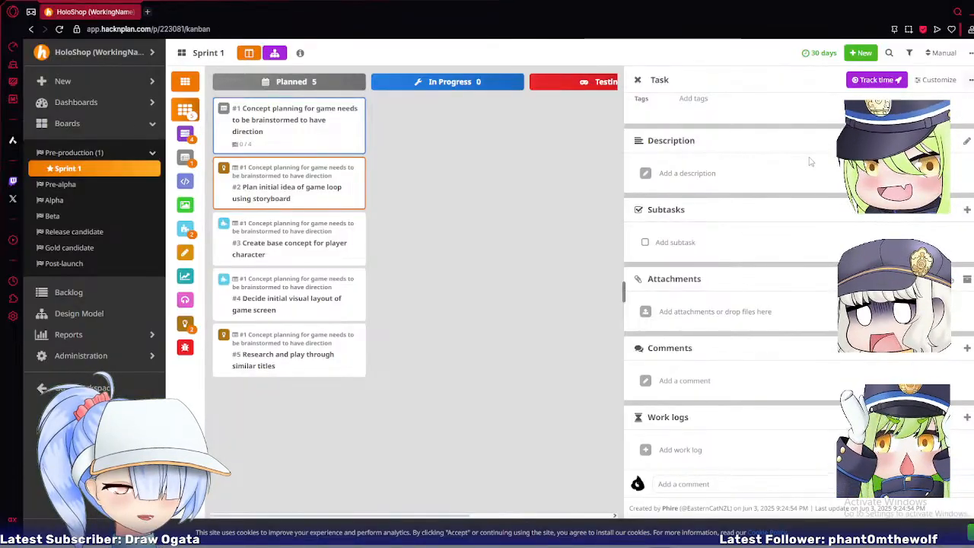
scroll(810, 162, up, 3)
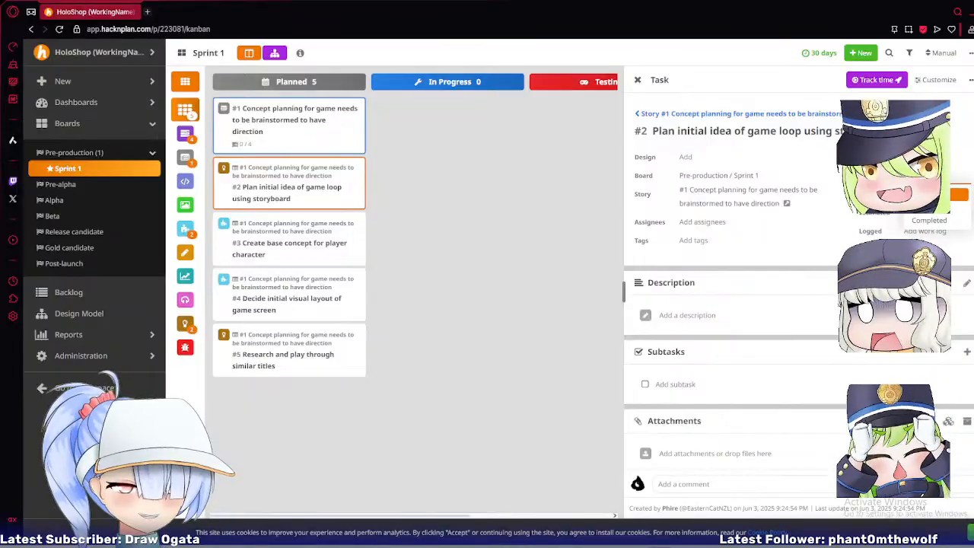
click(880, 217)
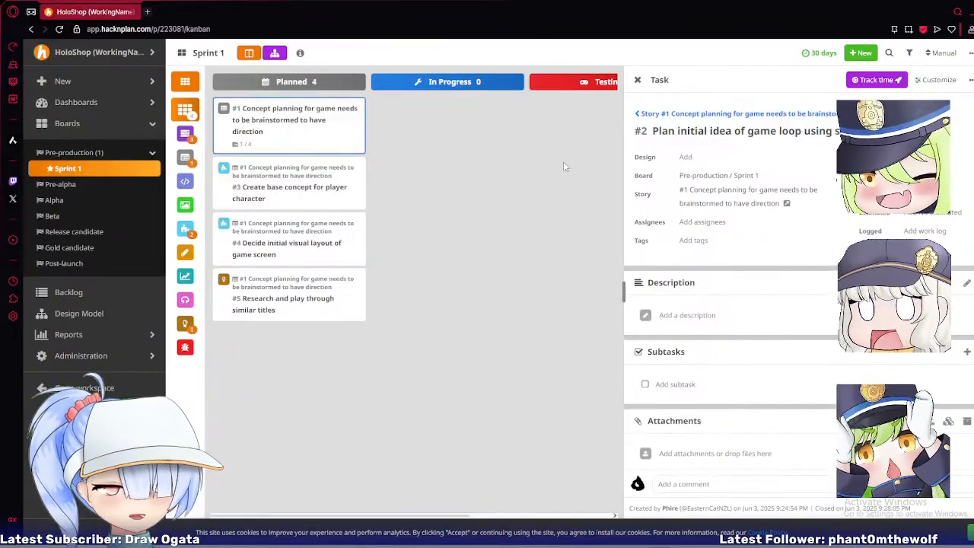
click(923, 195)
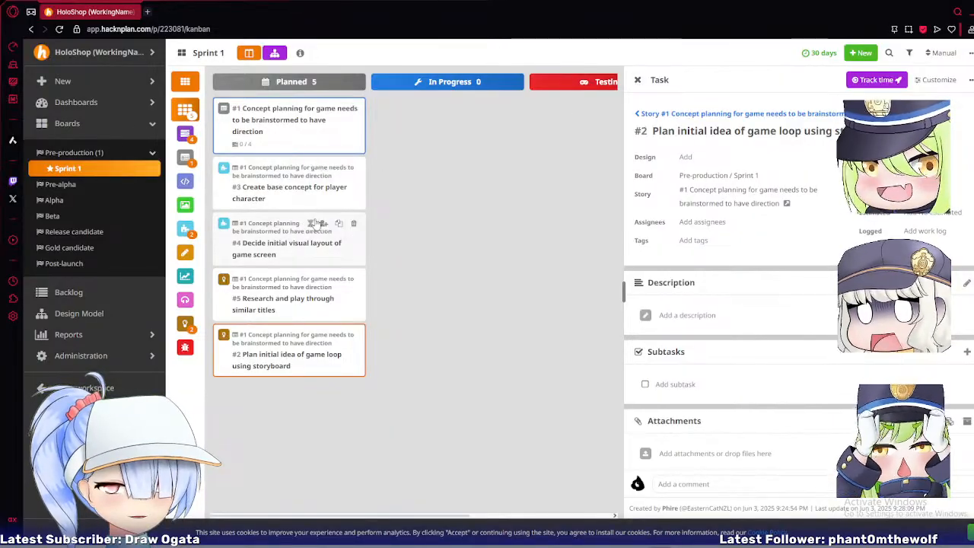
Move the player character concept and visual layout tasks from Planned to In Progress.
drag(295, 200, 442, 133)
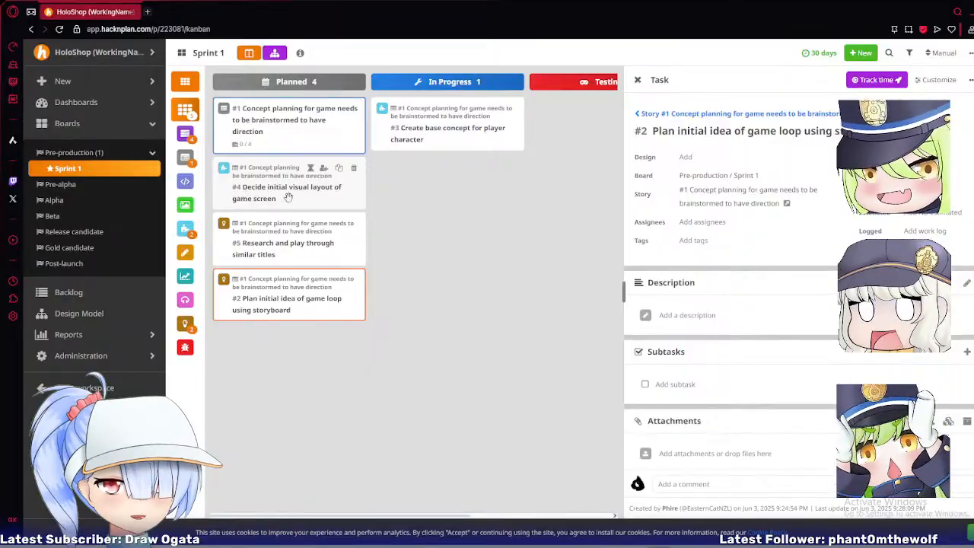
drag(261, 196, 430, 181)
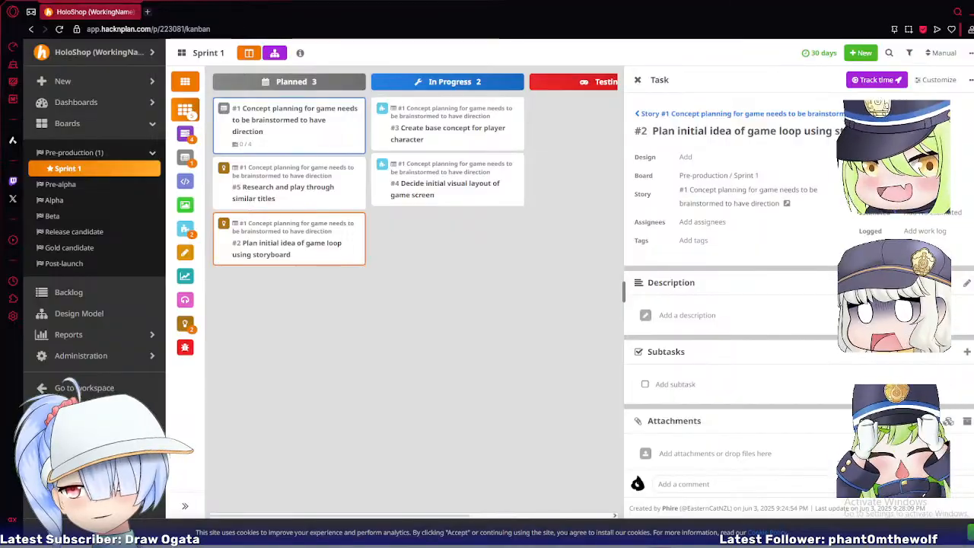
Switch to Clip Studio Paint and sketch a simple standing figure about 350 px tall beside the door on a new Character layer.
drag(352, 16, 973, 16)
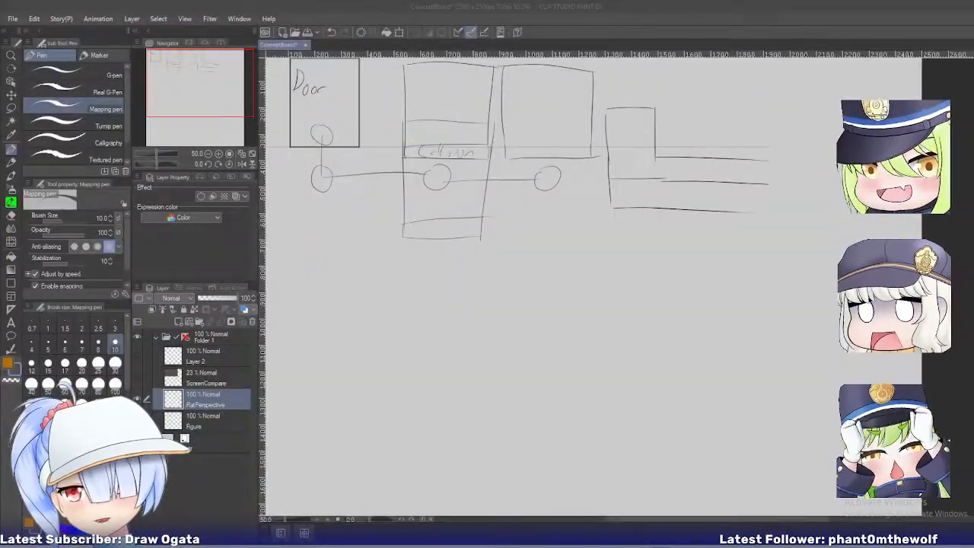
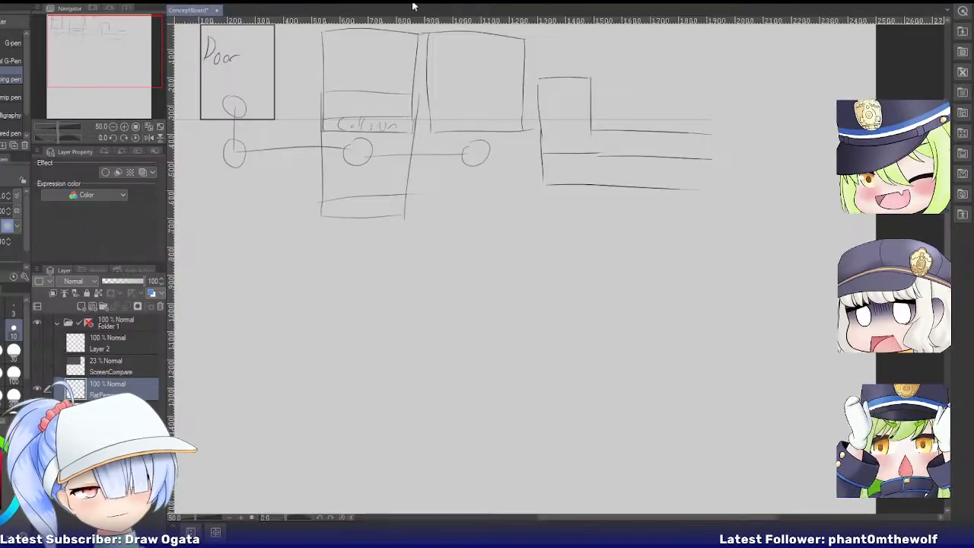
scroll(492, 211, down, 1)
drag(107, 68, 121, 77)
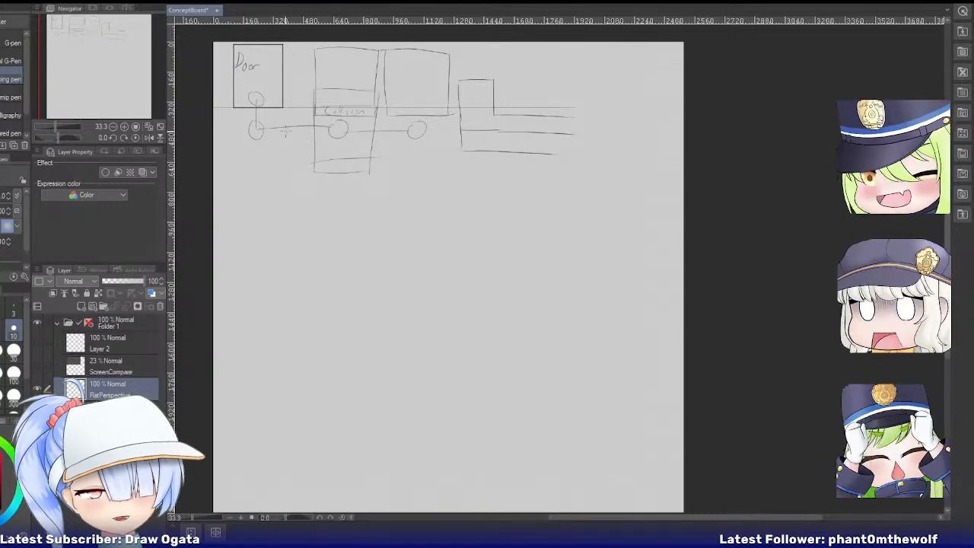
scroll(329, 74, up, 1)
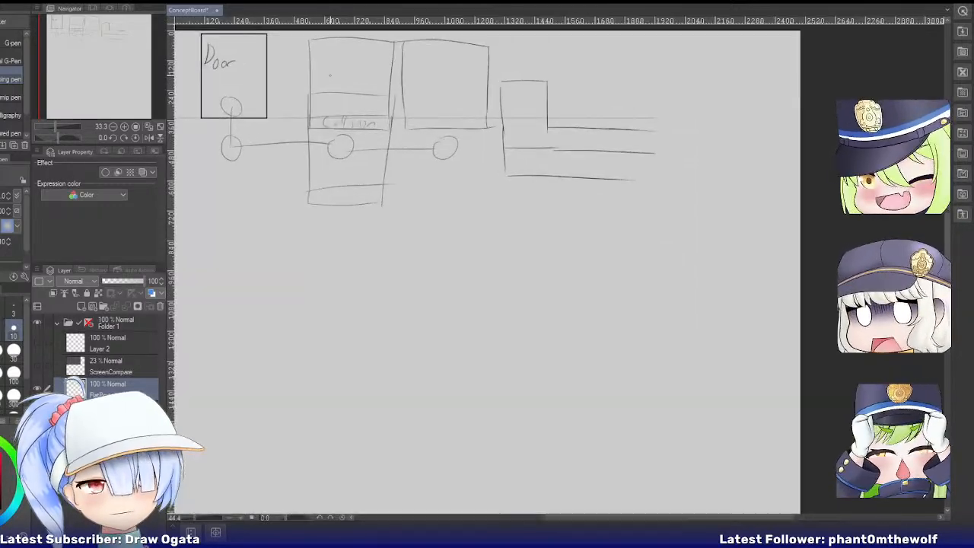
scroll(329, 75, up, 1)
scroll(388, 97, up, 1)
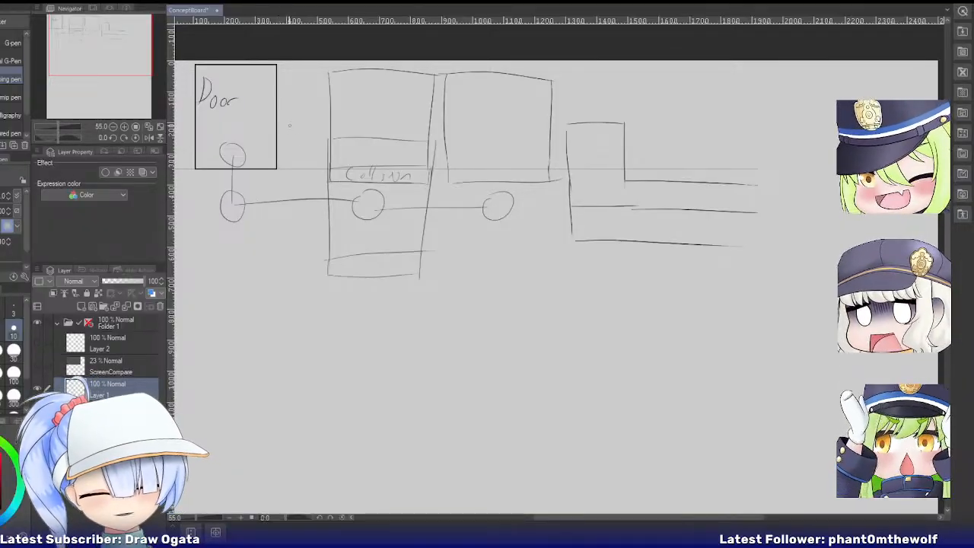
mouse_move(293, 109)
mouse_down()
mouse_move(298, 143)
mouse_move(295, 112)
mouse_move(307, 125)
mouse_move(280, 212)
mouse_up()
key(ctrl+z)
key(ctrl+z)
drag(305, 138, 310, 201)
key(ctrl+z)
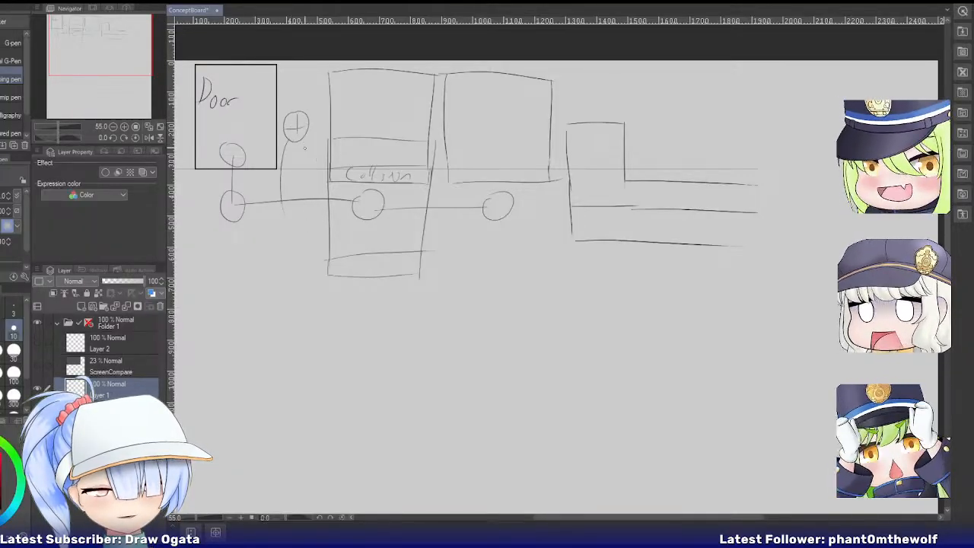
drag(308, 139, 312, 216)
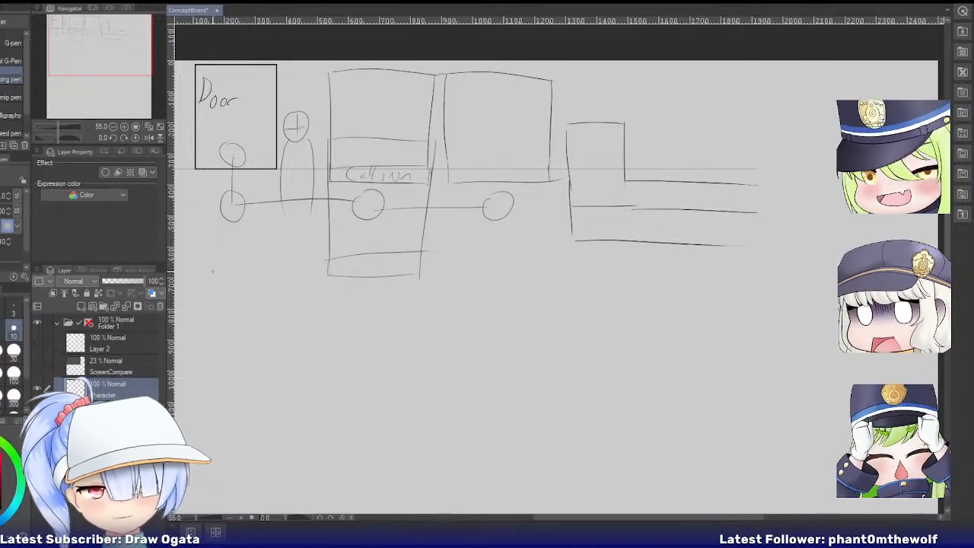
Try the figure at the waypoint under the first shelf, and place it over the door's waypoint circles.
key(ctrl+t)
drag(304, 204, 374, 198)
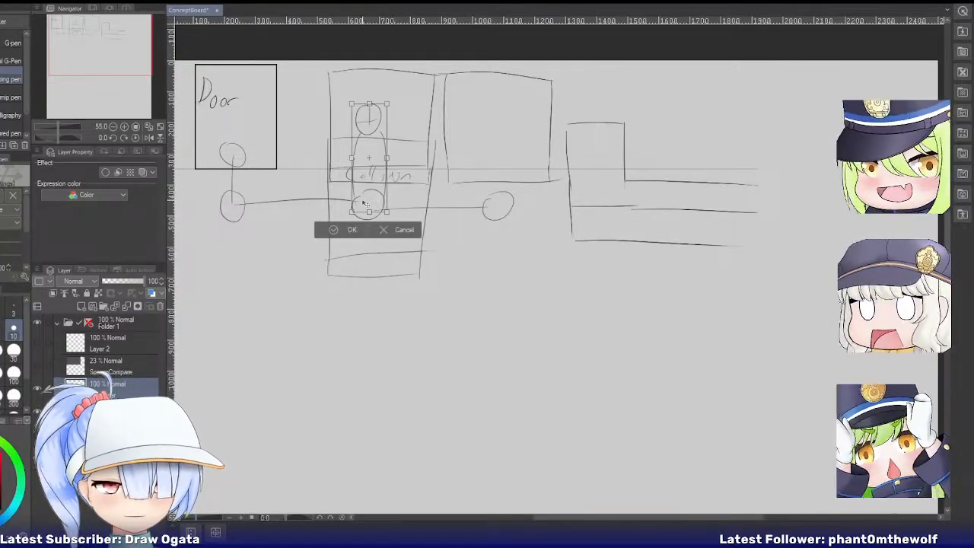
mouse_move(365, 204)
mouse_down()
mouse_move(496, 201)
mouse_move(364, 211)
mouse_up()
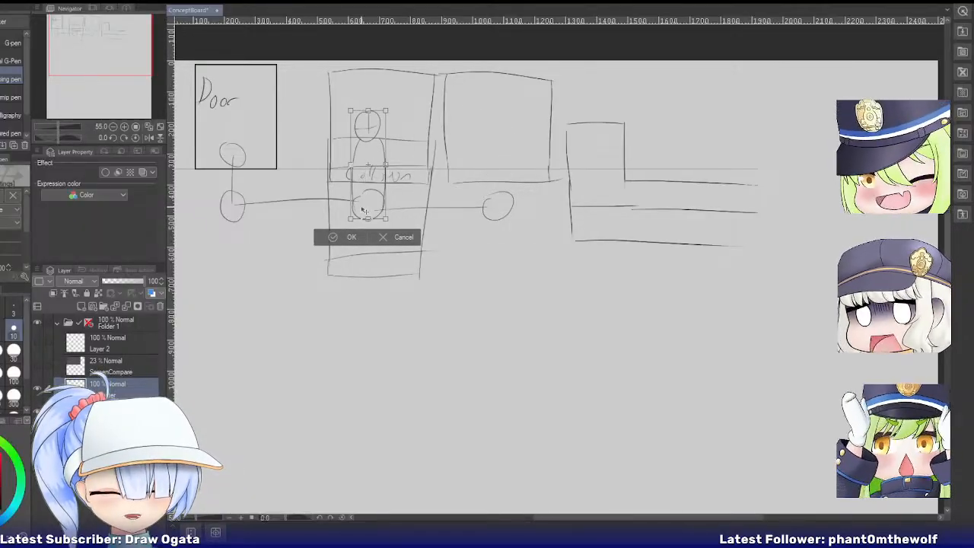
drag(363, 210, 363, 208)
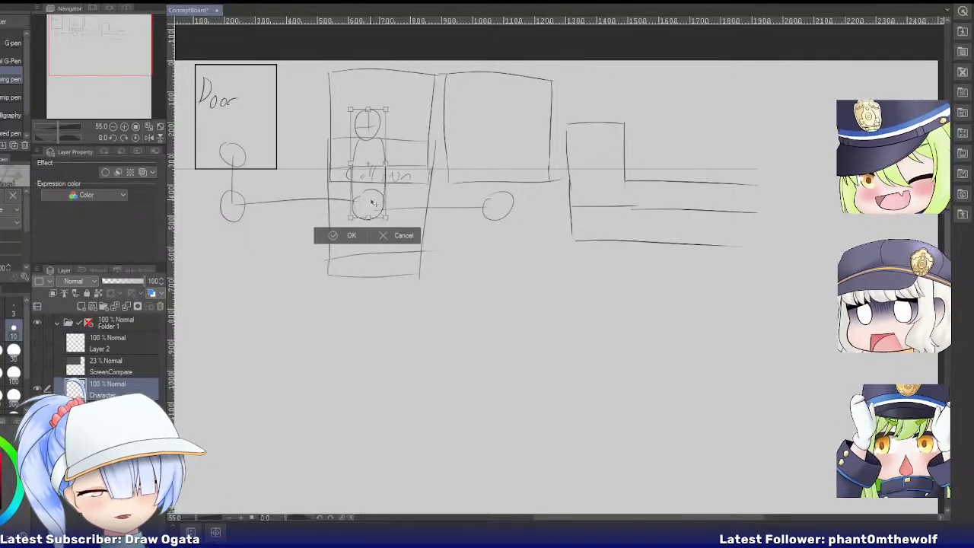
drag(373, 203, 238, 204)
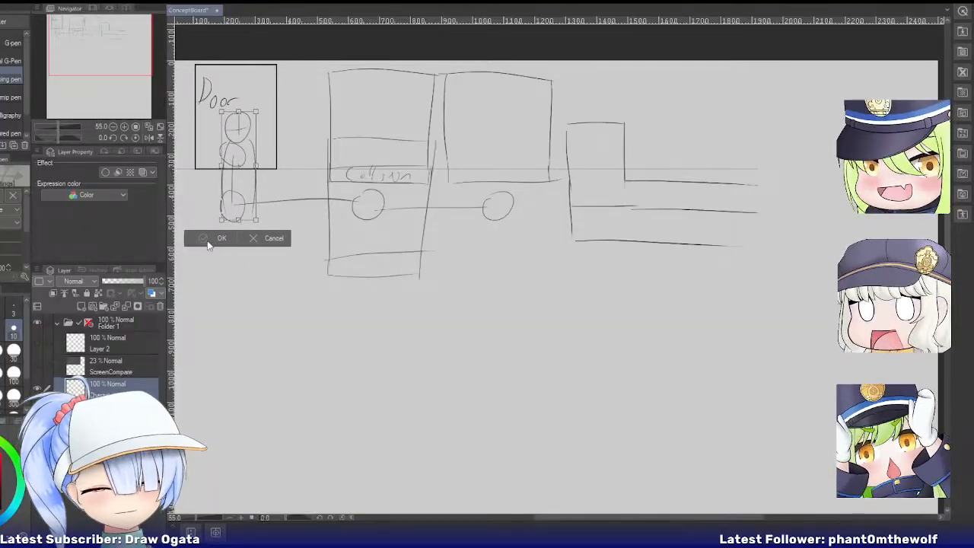
click(219, 238)
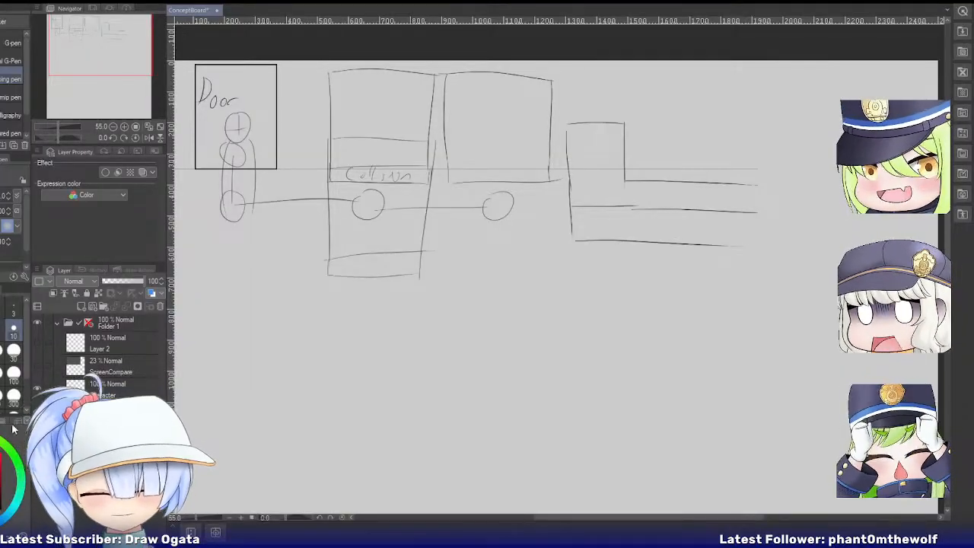
Hide the layer containing the shop layout sketch.
click(37, 435)
scroll(331, 406, down, 2)
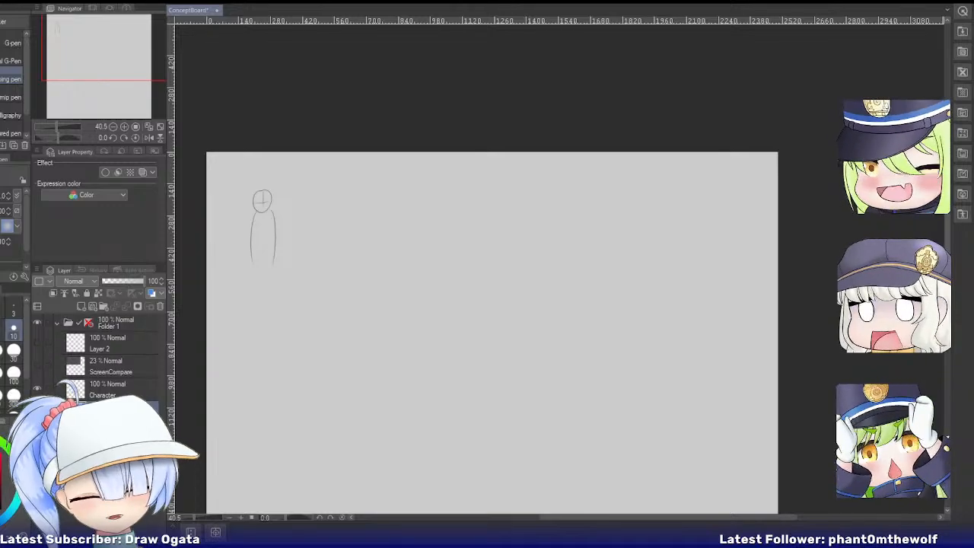
Sketch a diagonal wall base line with a door about 380 px wide around the figure, and letter it "Door".
drag(102, 32, 104, 44)
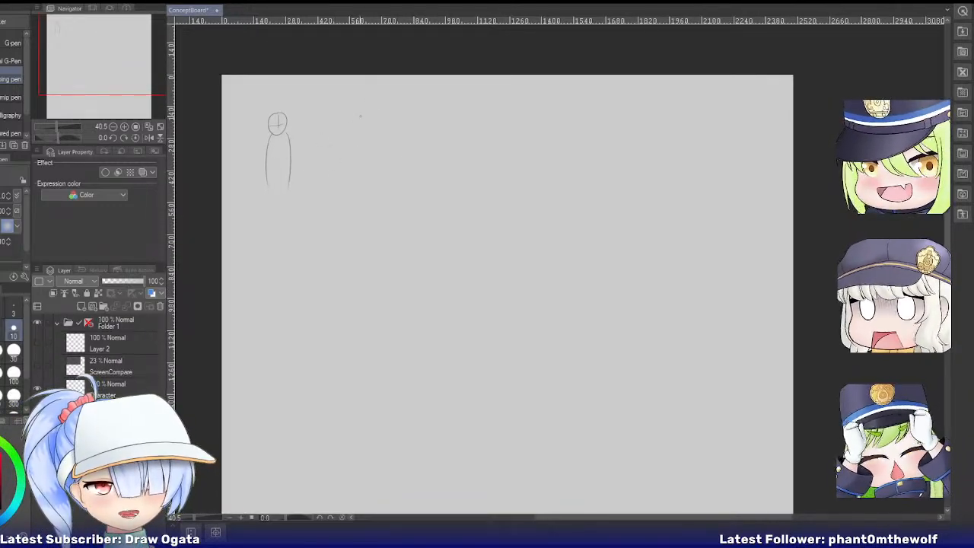
drag(387, 108, 222, 190)
drag(319, 75, 324, 140)
drag(232, 76, 236, 175)
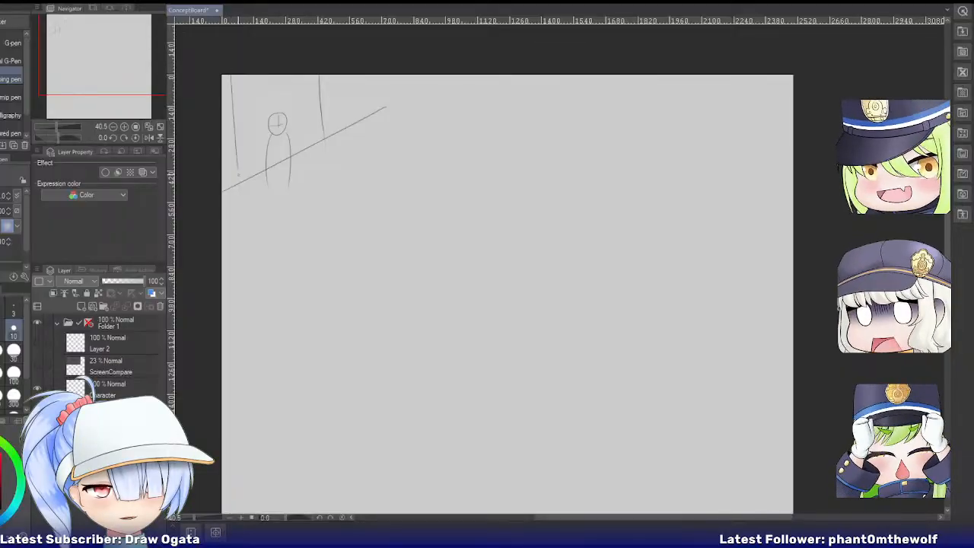
mouse_move(248, 80)
mouse_down()
mouse_move(249, 108)
mouse_move(266, 100)
mouse_up()
drag(277, 96, 293, 95)
click(301, 101)
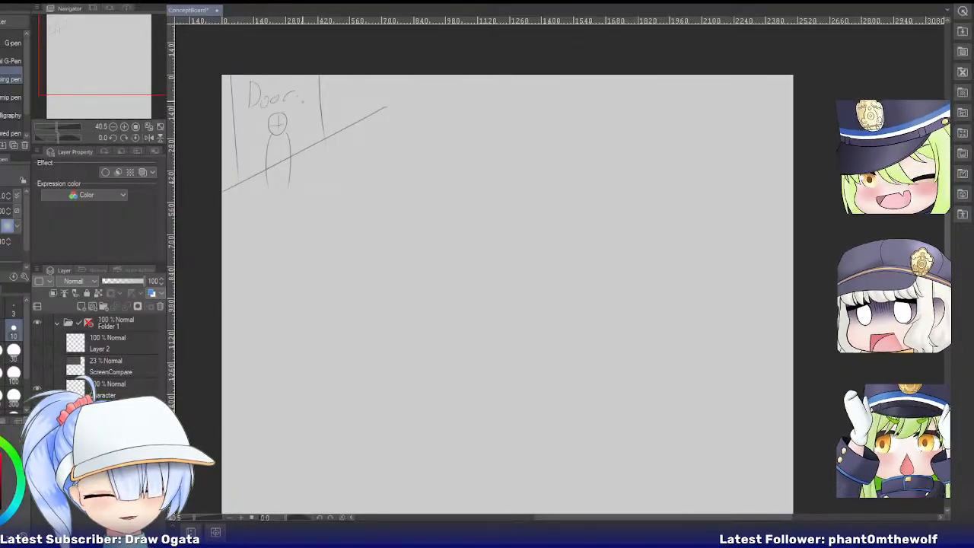
Sketch a slanted four-sided shelf outline about 480 px wide and 400 px tall, just past the far end of the wall line.
drag(399, 177, 485, 239)
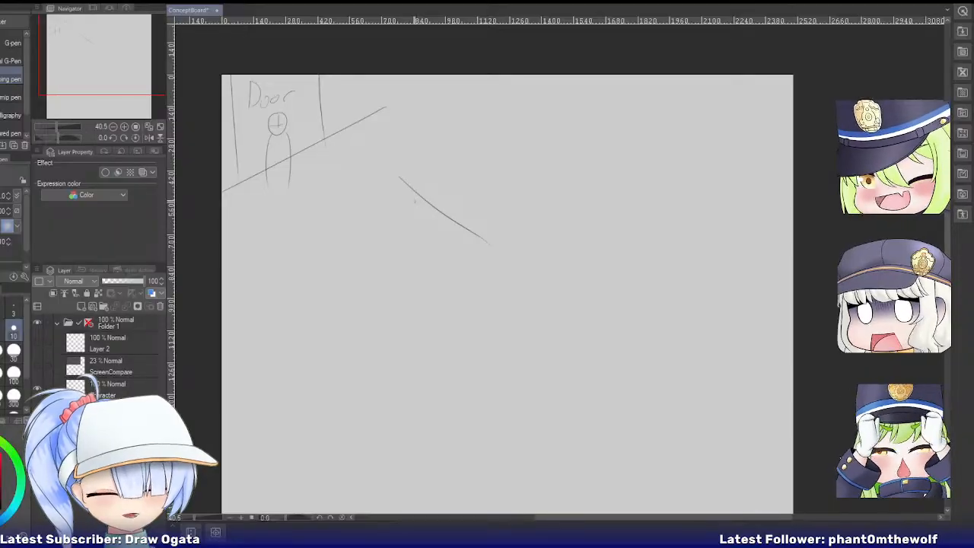
key(ctrl+z)
drag(389, 189, 494, 245)
drag(395, 98, 394, 186)
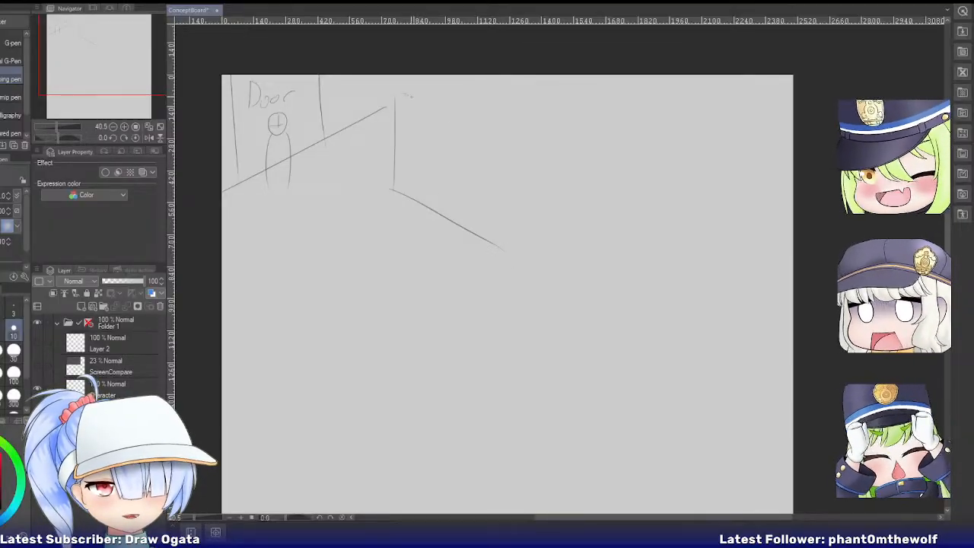
mouse_move(403, 95)
mouse_down()
mouse_move(538, 164)
mouse_move(508, 225)
mouse_up()
key(ctrl+z)
drag(505, 153, 499, 248)
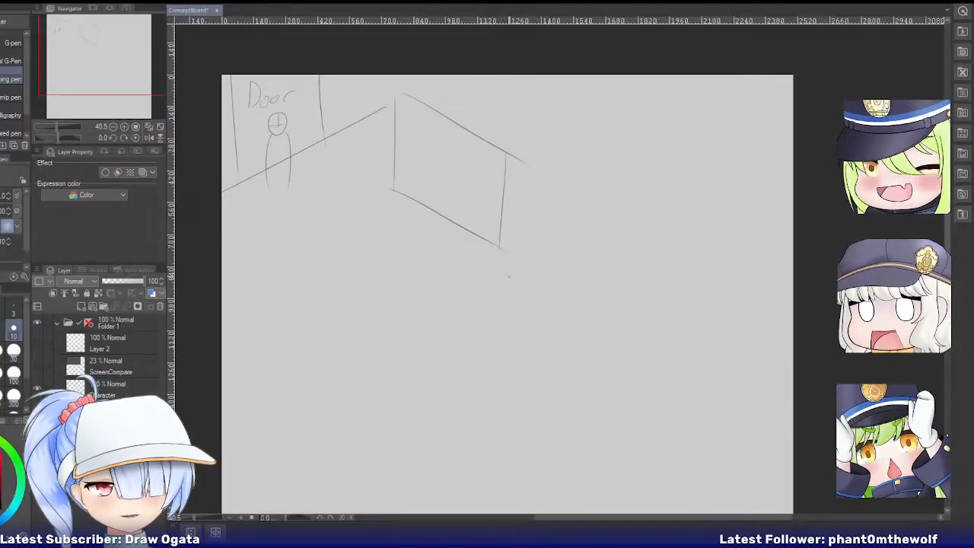
Sketch a second slanted shelf outline about 570 px wide and 430 px tall, parallel to the first and starting beside the figure.
mouse_move(271, 245)
mouse_down()
mouse_move(317, 294)
mouse_move(358, 324)
mouse_up()
key(ctrl+z)
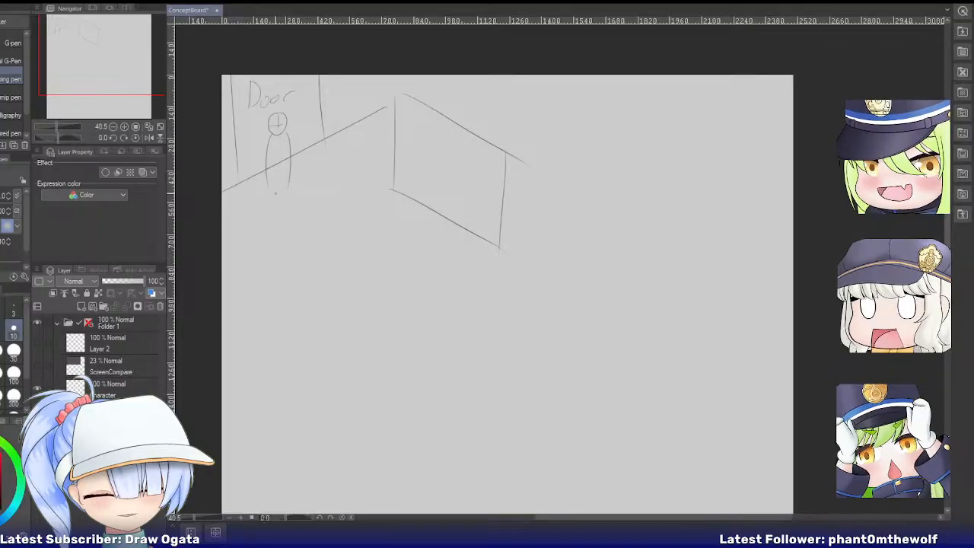
drag(282, 201, 362, 251)
key(ctrl+z)
drag(291, 260, 401, 329)
key(ctrl+z)
mouse_move(289, 155)
mouse_down()
mouse_move(288, 259)
mouse_move(408, 227)
mouse_up()
key(ctrl+z)
mouse_move(292, 158)
mouse_down()
mouse_move(439, 237)
mouse_move(420, 325)
mouse_up()
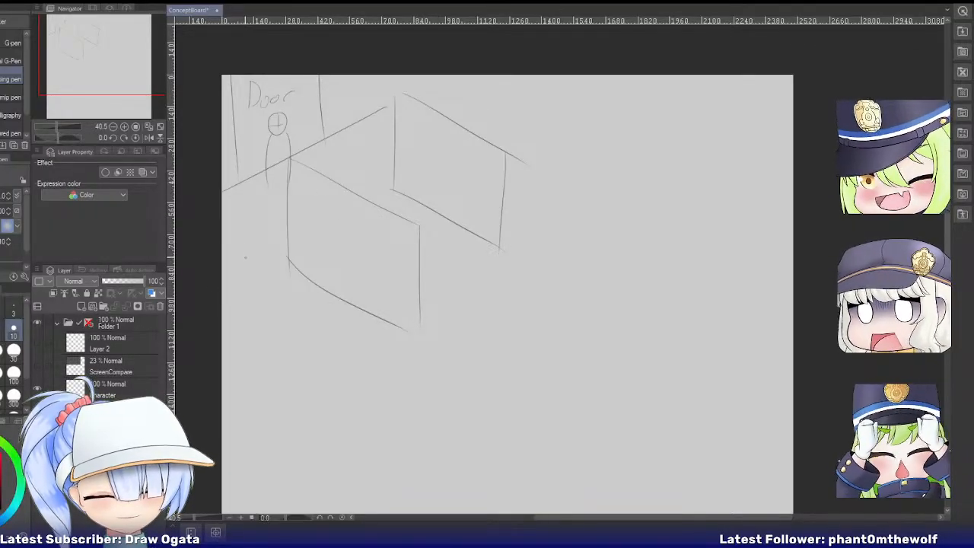
key(ctrl+z)
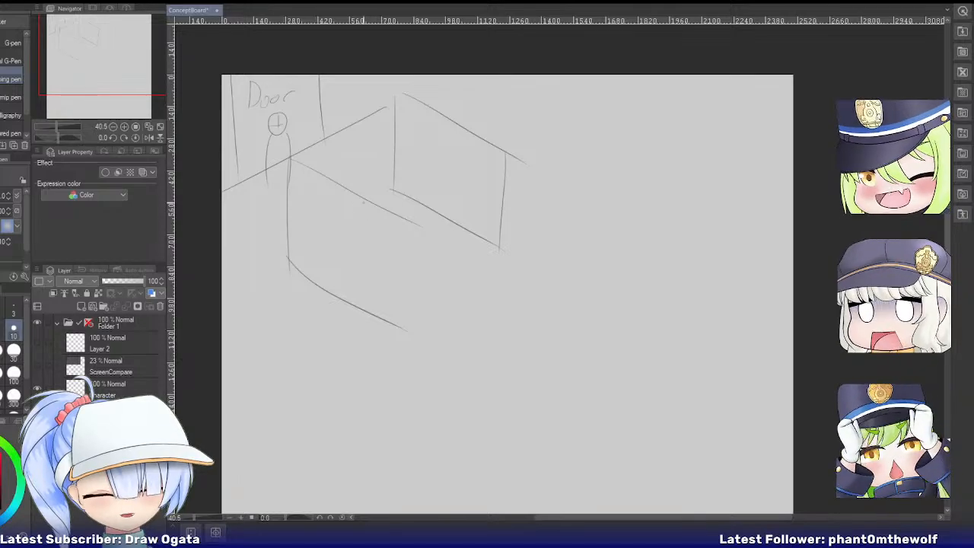
drag(422, 229, 412, 328)
Shorten both shelves by drawing lower top edges parallel to the originals and erasing the outlines above them.
drag(283, 197, 417, 267)
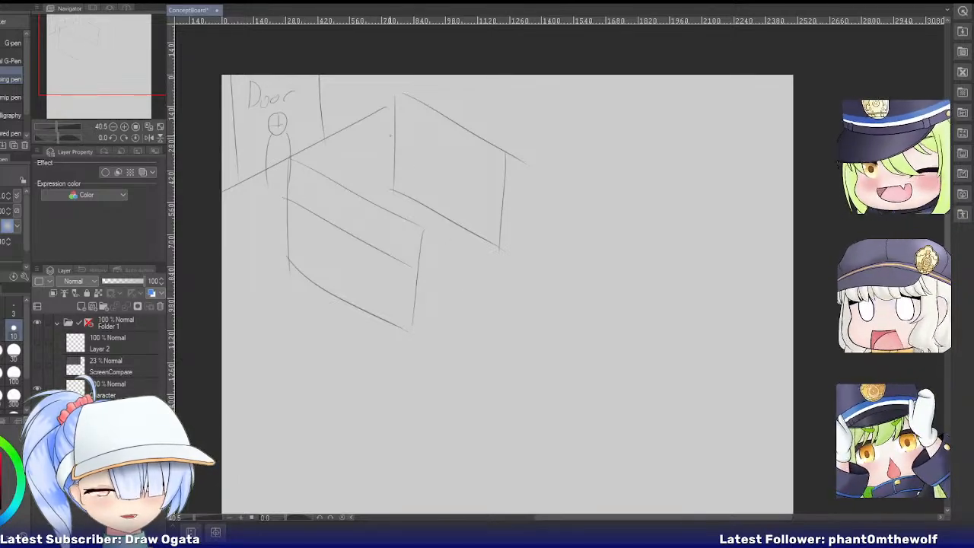
drag(395, 132, 519, 200)
key(e)
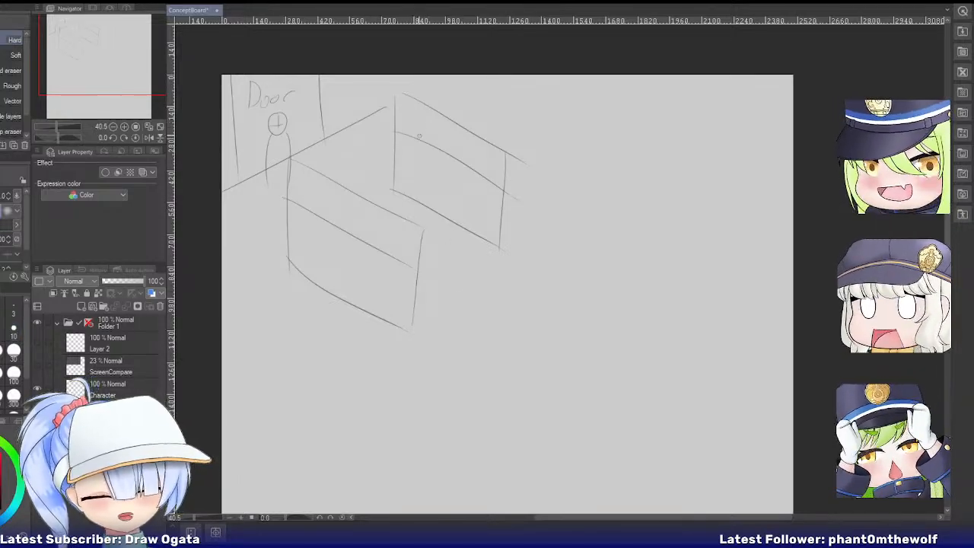
drag(408, 93, 442, 115)
mouse_move(485, 140)
mouse_down()
mouse_move(527, 162)
mouse_move(443, 114)
mouse_up()
drag(510, 156, 512, 178)
mouse_move(299, 161)
mouse_down()
mouse_move(287, 181)
mouse_move(311, 165)
mouse_move(425, 229)
mouse_move(423, 259)
mouse_up()
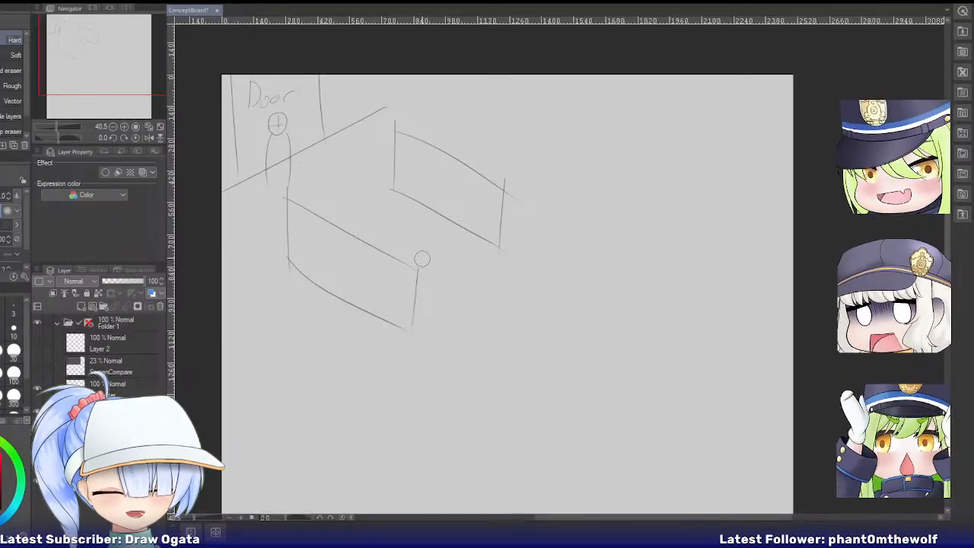
Lasso the lower box in the room sketch, move it slightly toward the upper box, and clear the selection.
key(m)
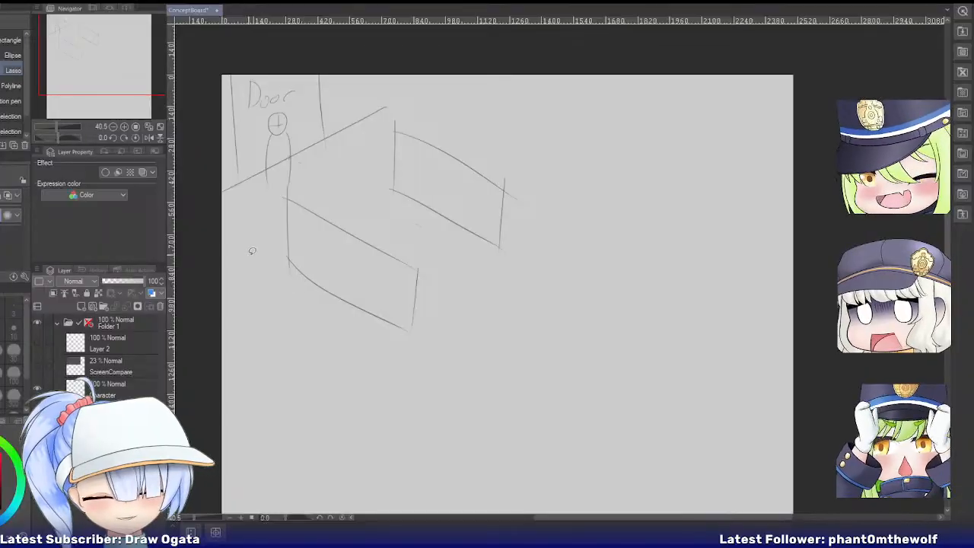
mouse_move(252, 250)
mouse_down()
mouse_move(451, 330)
mouse_move(295, 182)
mouse_move(253, 248)
mouse_up()
key(ctrl+t)
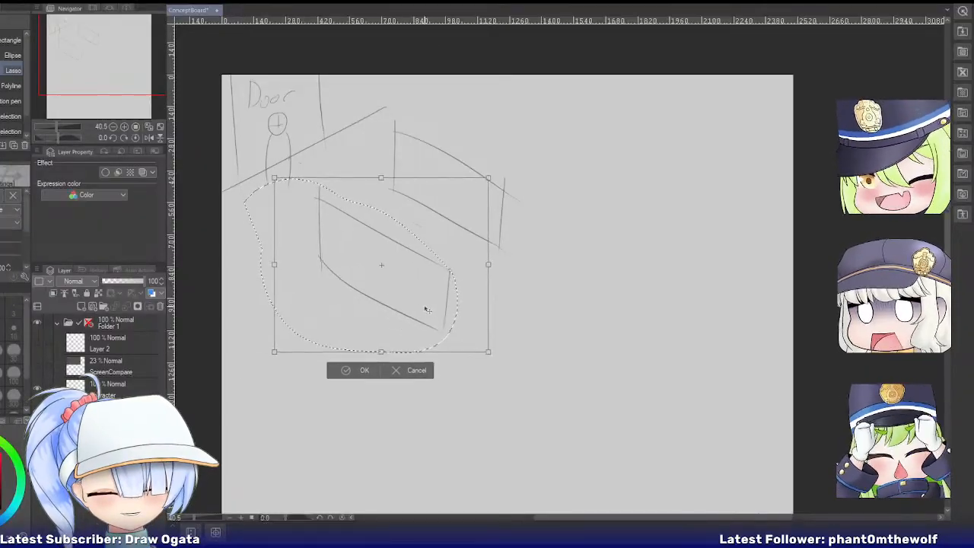
click(341, 370)
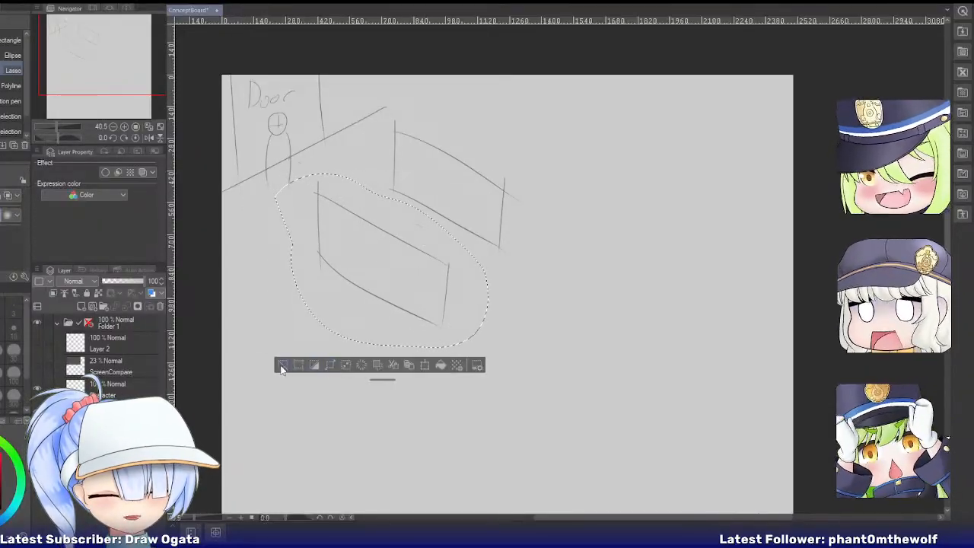
click(280, 368)
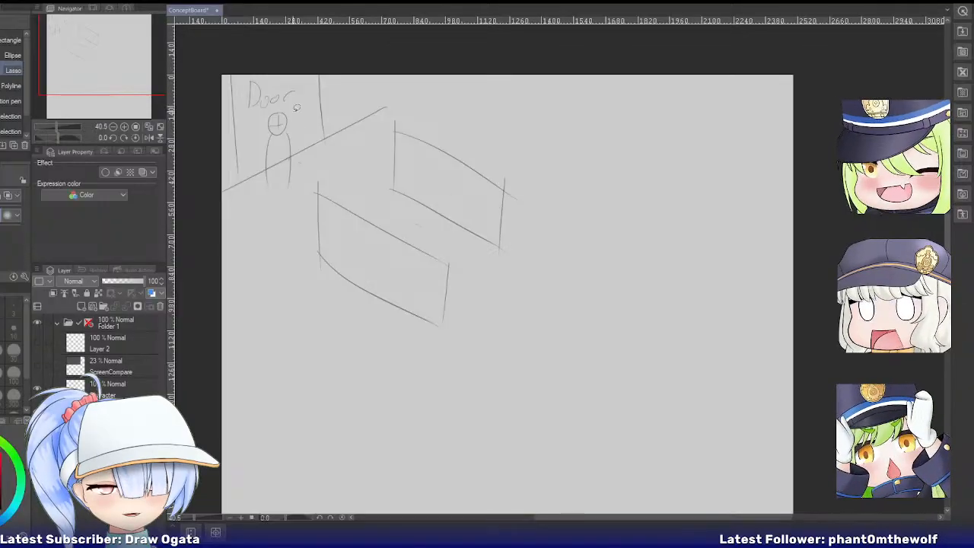
Move the standing figure on the Character layer from the door to the gap between the two boxes.
click(121, 394)
key(ctrl+t)
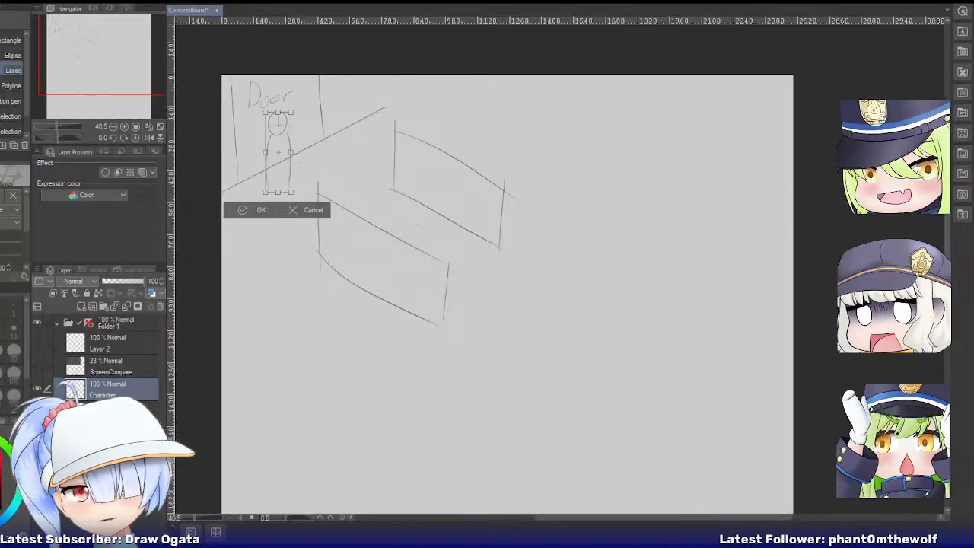
drag(283, 181, 404, 240)
click(364, 270)
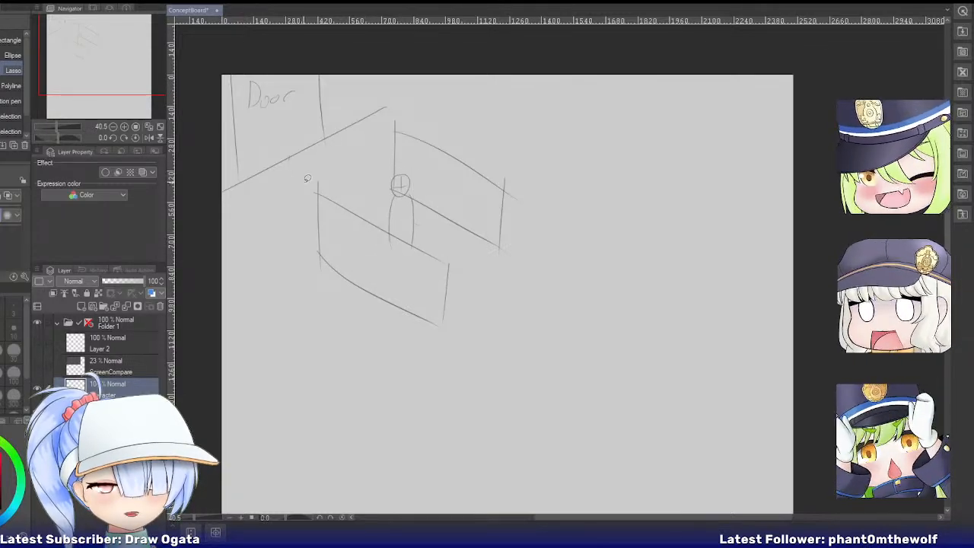
Draw circles marking stops at the doorway, the lower box's near corner and the figure's feet.
key(p)
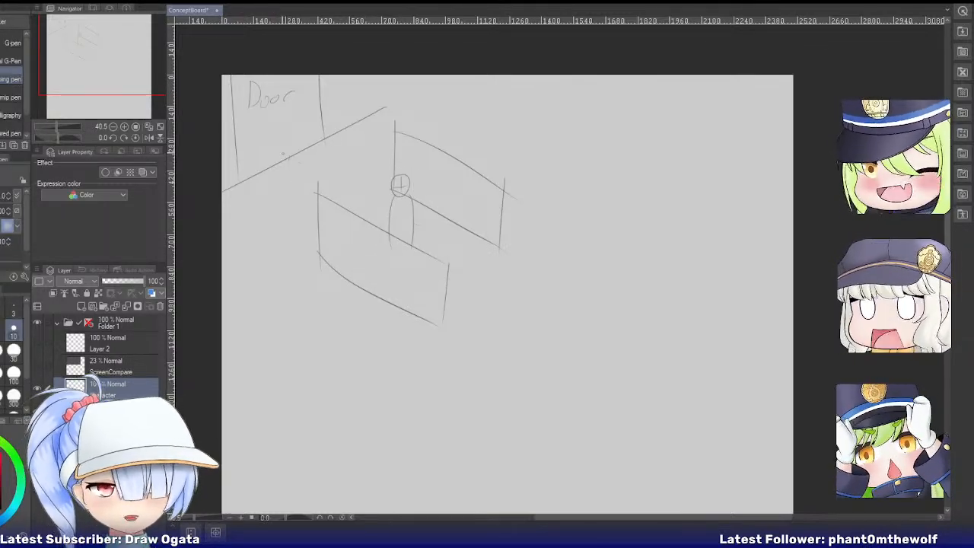
drag(283, 146, 294, 178)
key(ctrl+z)
key(ctrl+z)
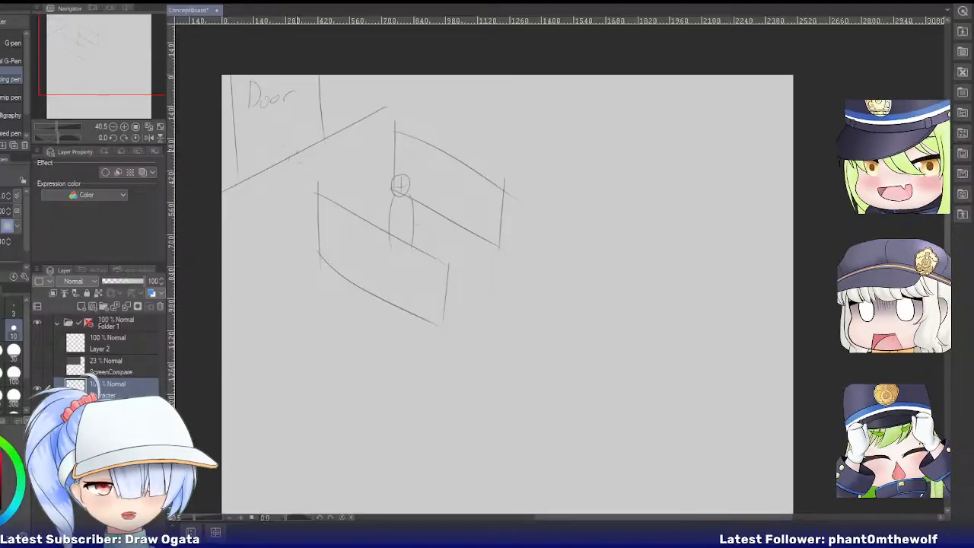
mouse_move(287, 141)
mouse_down()
mouse_move(283, 171)
mouse_move(299, 143)
mouse_up()
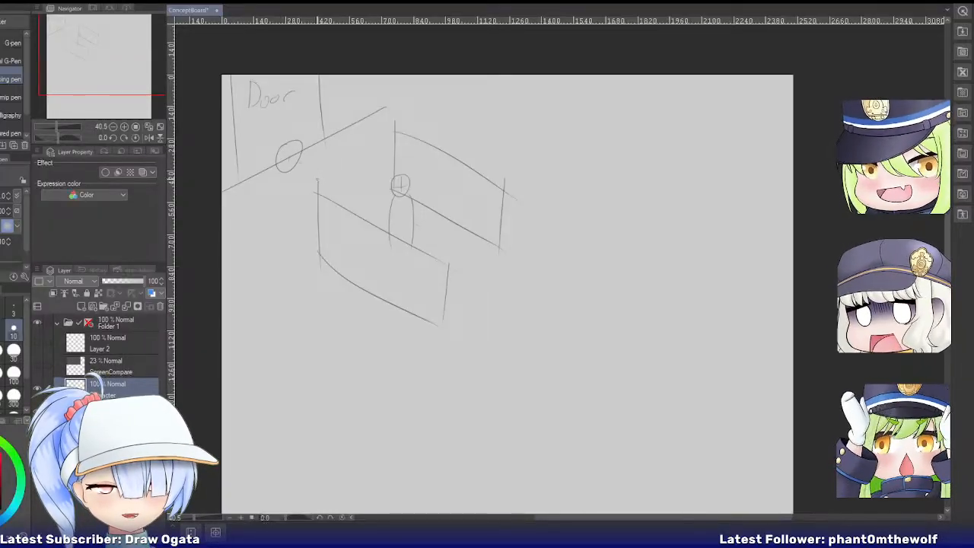
drag(315, 177, 320, 202)
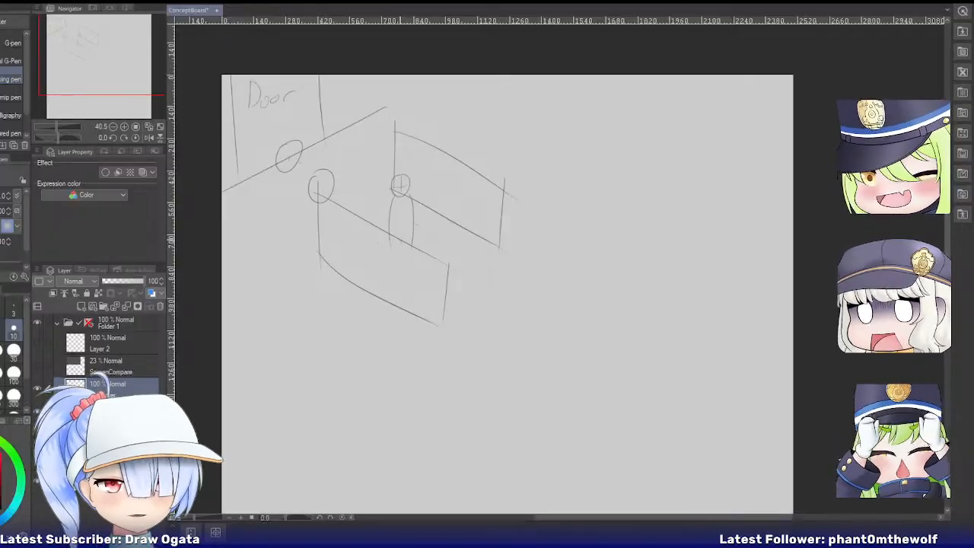
drag(389, 231, 426, 248)
Connect the circles with a walking path line that continues past the boxes to two more circles.
mouse_move(287, 157)
mouse_down()
mouse_move(502, 301)
mouse_move(422, 371)
mouse_up()
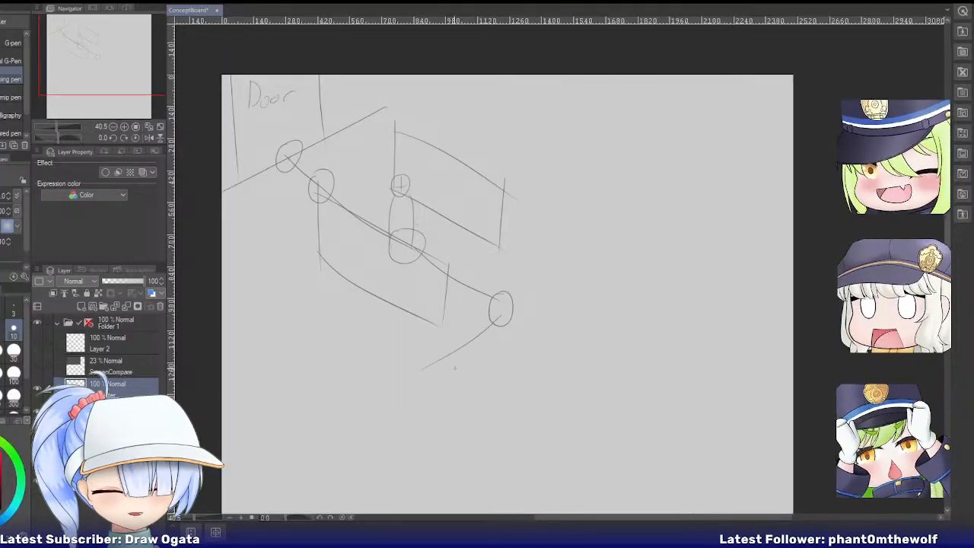
key(ctrl+z)
drag(496, 323, 453, 374)
key(ctrl+z)
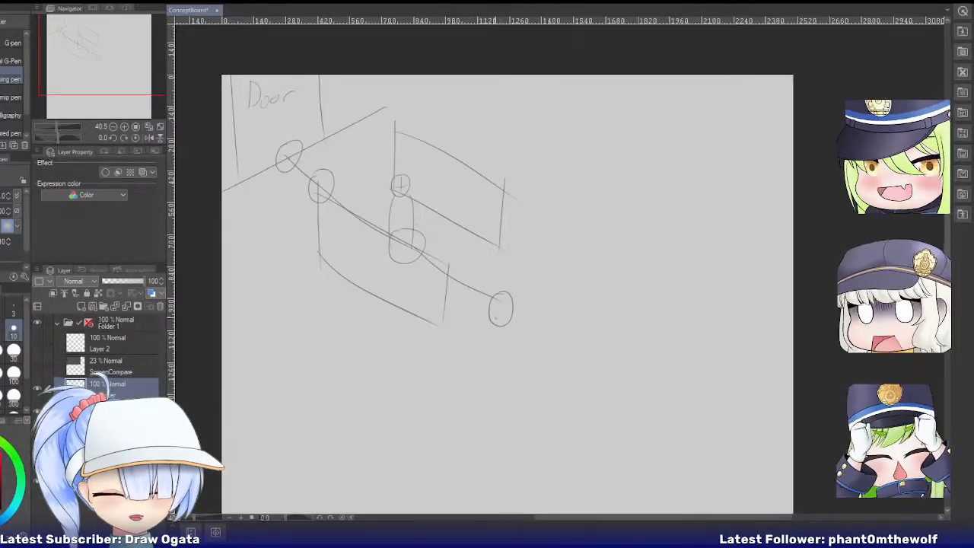
mouse_move(495, 322)
mouse_down()
mouse_move(438, 385)
mouse_move(450, 357)
mouse_up()
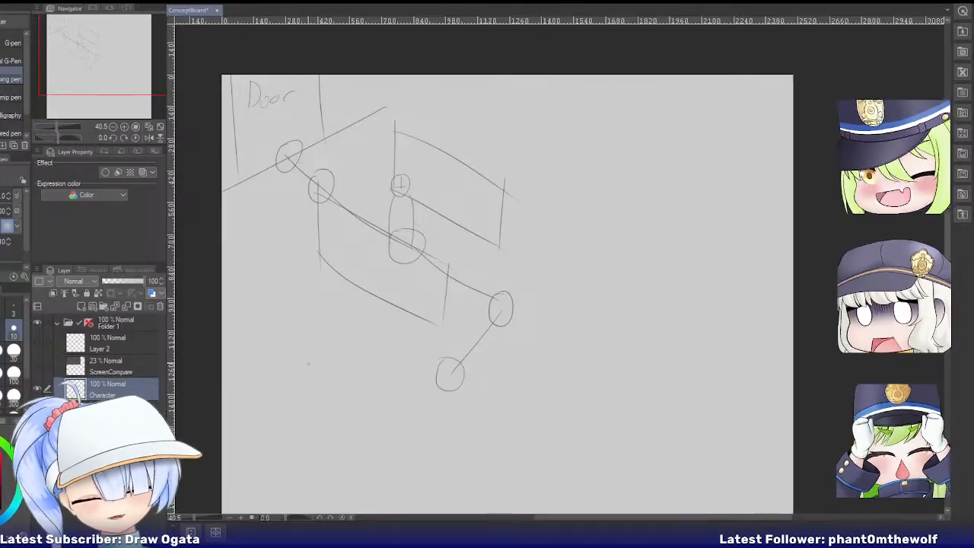
Move the door and boxes sketch down the page beneath the figure and path.
click(122, 410)
key(ctrl+t)
drag(457, 300, 459, 418)
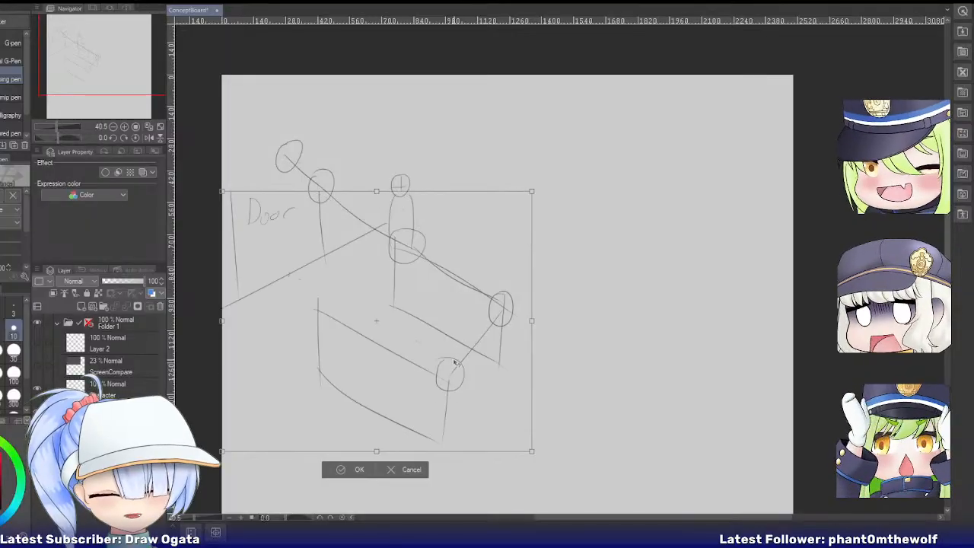
click(352, 469)
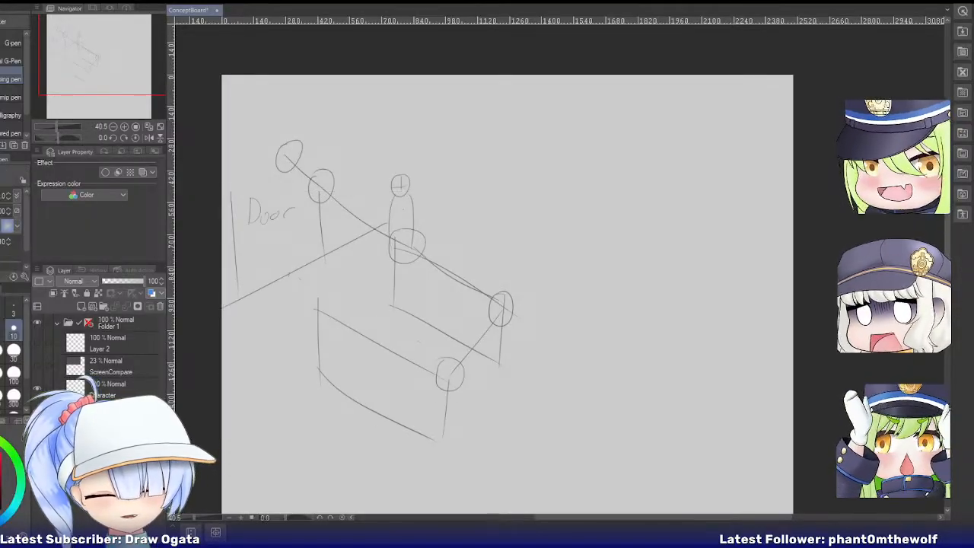
Try to transform the figure and path drawing on the Character layer.
click(122, 430)
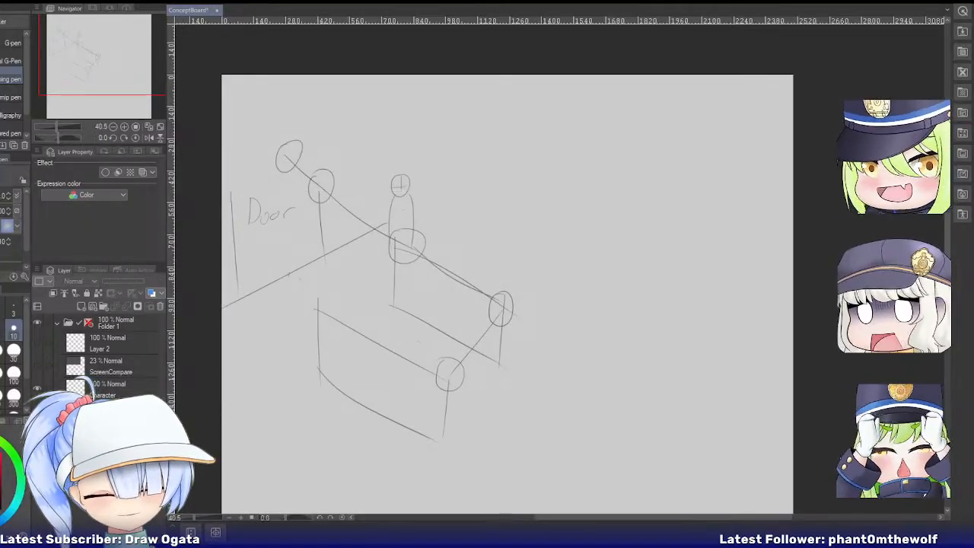
click(142, 393)
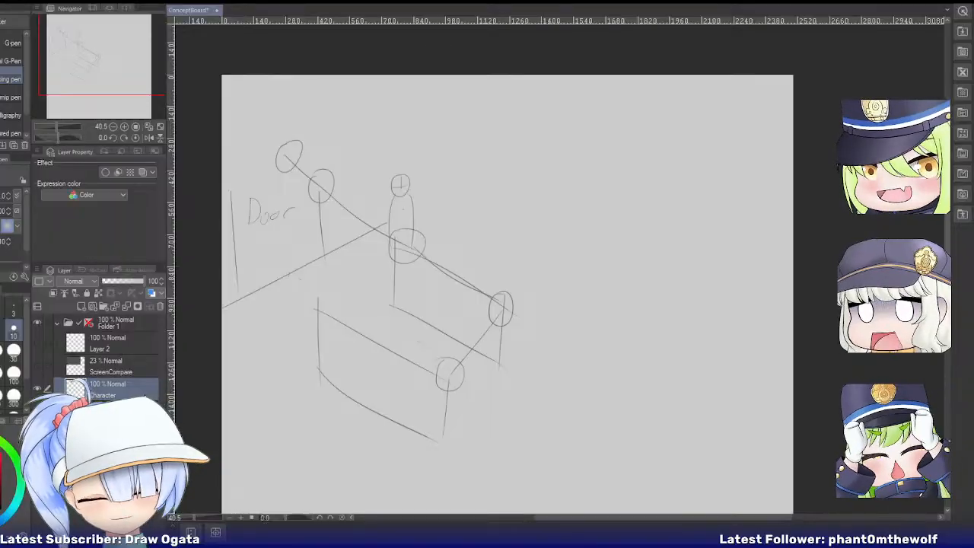
key(ctrl+t)
click(353, 412)
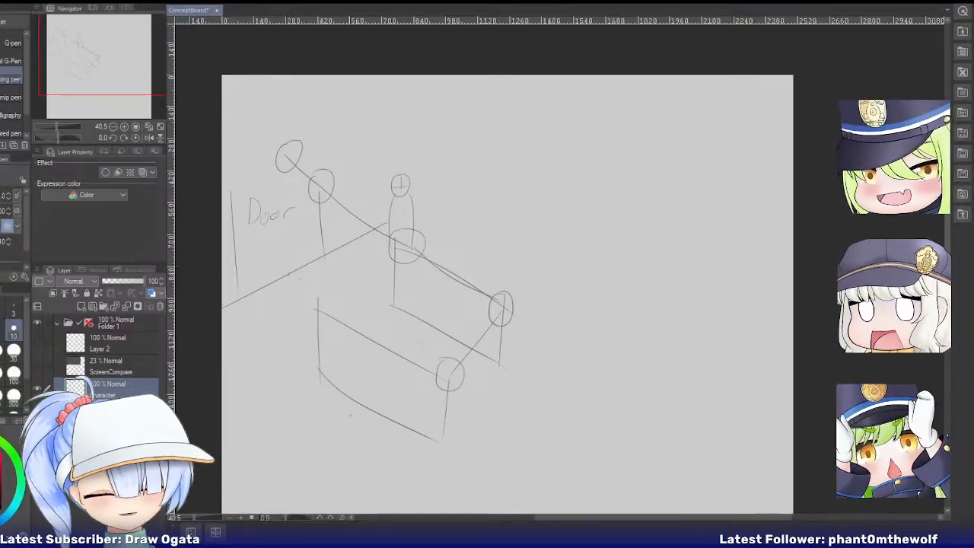
Undo the sketch move, the path lines and all the stop circles.
key(ctrl+z)
key(ctrl+z)
key(ctrl+z)
key(ctrl+z)
key(ctrl+z)
key(ctrl+z)
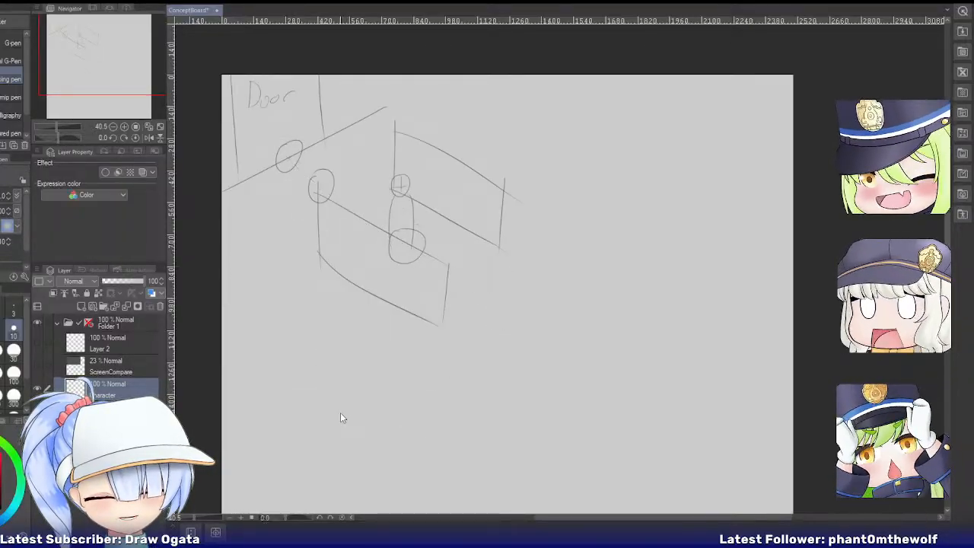
key(ctrl+z)
key(ctrl+z)
key(ctrl+z)
Move the door and boxes sketch down the page, leaving the figure above the upper box.
key(ctrl+t)
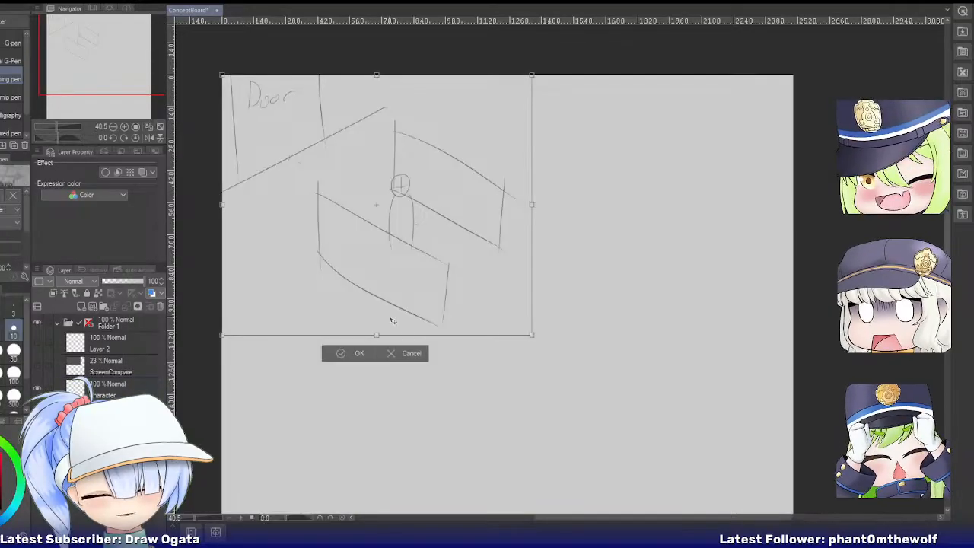
drag(392, 319, 434, 385)
key(Return)
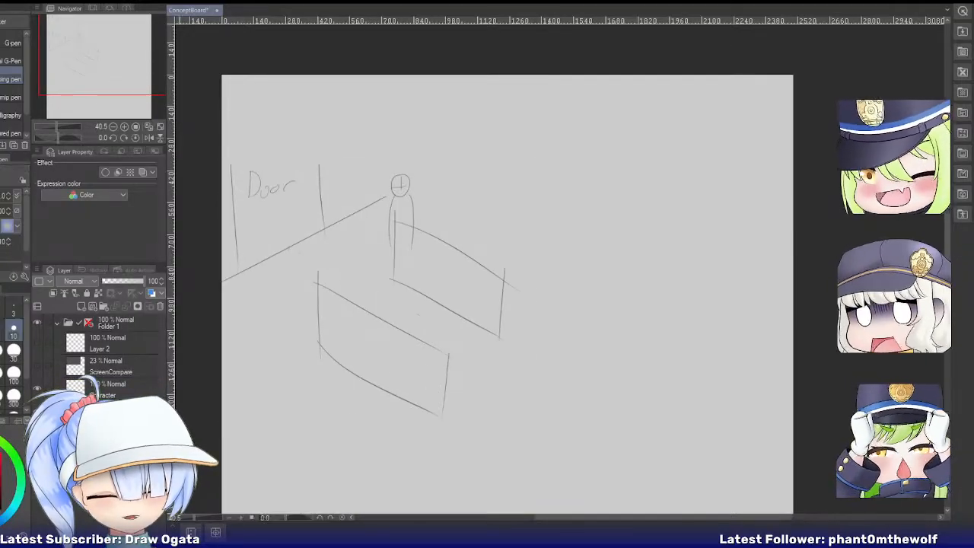
Extend the door wall's floor line to a back corner, add the second wall's floor line and the vertical corner edge.
key(p)
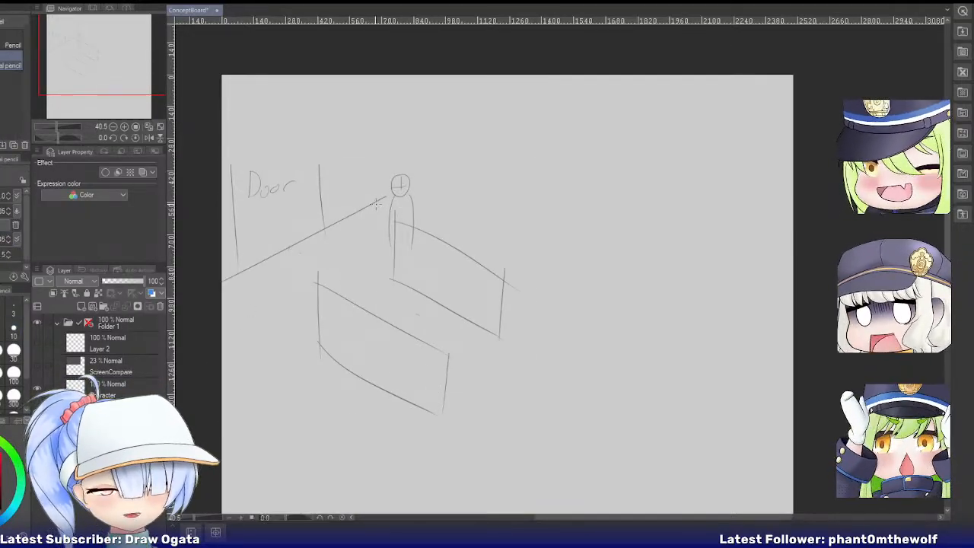
drag(391, 194, 456, 161)
key(ctrl+z)
mouse_move(391, 190)
mouse_down()
mouse_move(480, 144)
mouse_move(715, 256)
mouse_up()
key(ctrl+z)
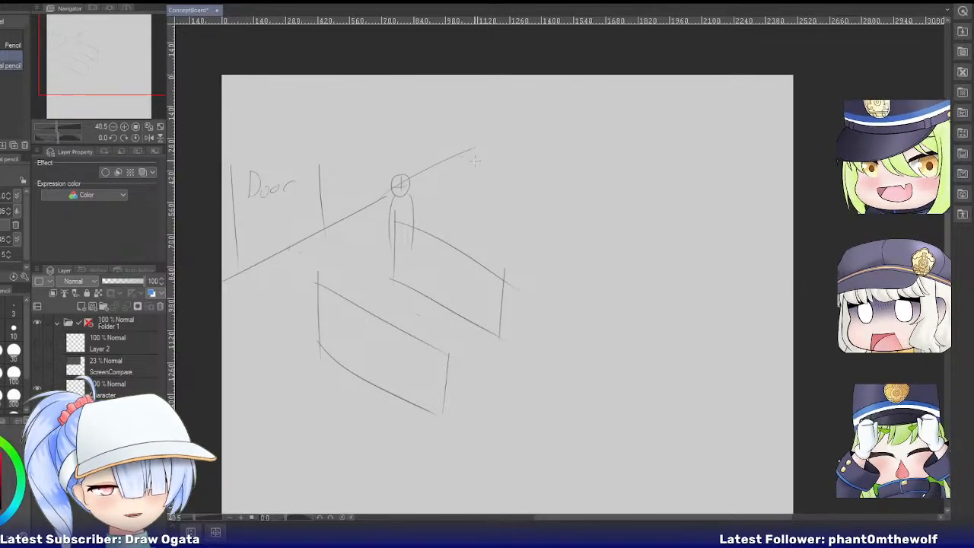
drag(461, 163, 793, 314)
drag(460, 167, 459, 76)
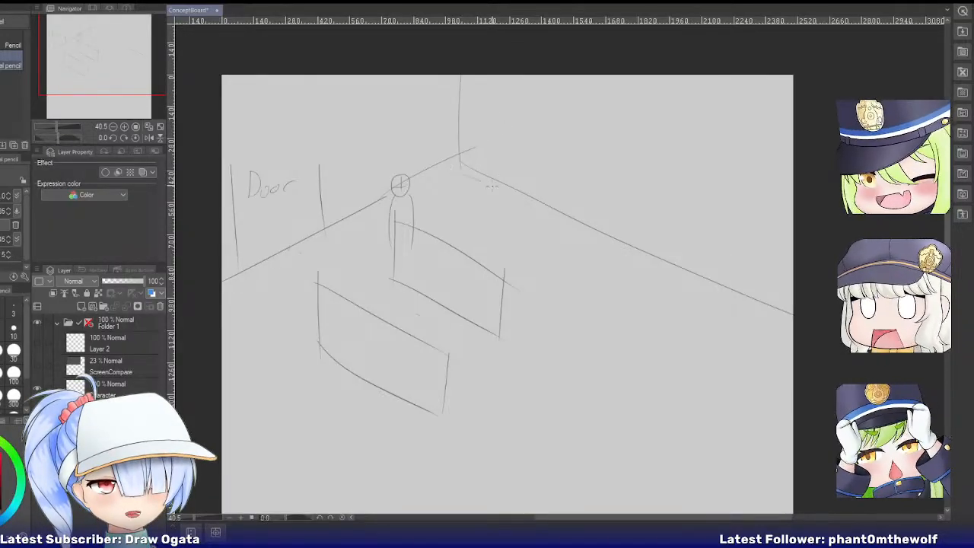
Sketch a narrow strip along the second wall's floor line starting at the back corner.
mouse_move(457, 180)
mouse_down()
mouse_move(585, 248)
mouse_move(486, 162)
mouse_move(589, 209)
mouse_up()
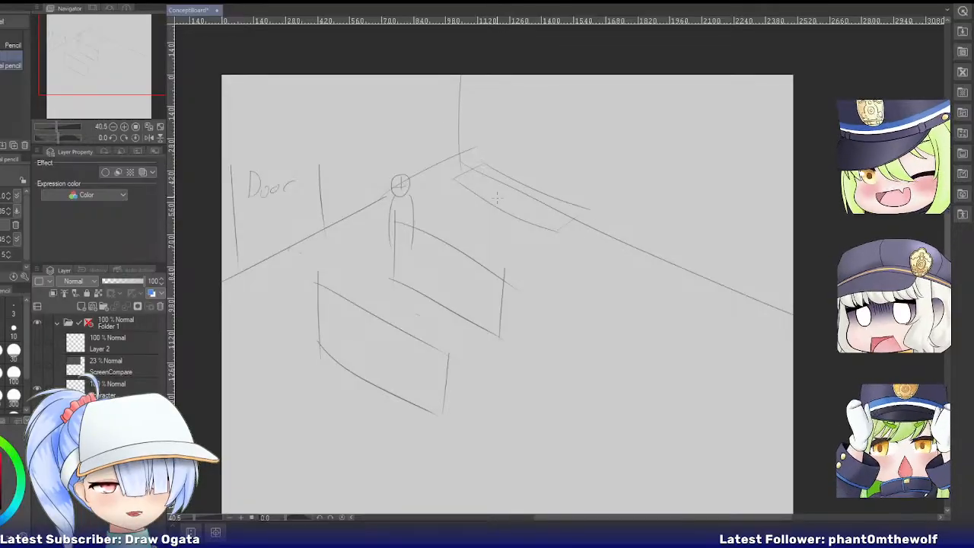
key(ctrl+z)
drag(479, 165, 563, 213)
Handwrite a door label inside the narrow strip at the back corner.
drag(473, 175, 473, 185)
drag(482, 187, 489, 195)
mouse_move(499, 180)
mouse_down()
mouse_move(496, 197)
mouse_move(515, 204)
mouse_up()
mouse_move(518, 188)
mouse_down()
mouse_move(517, 206)
mouse_move(532, 208)
mouse_up()
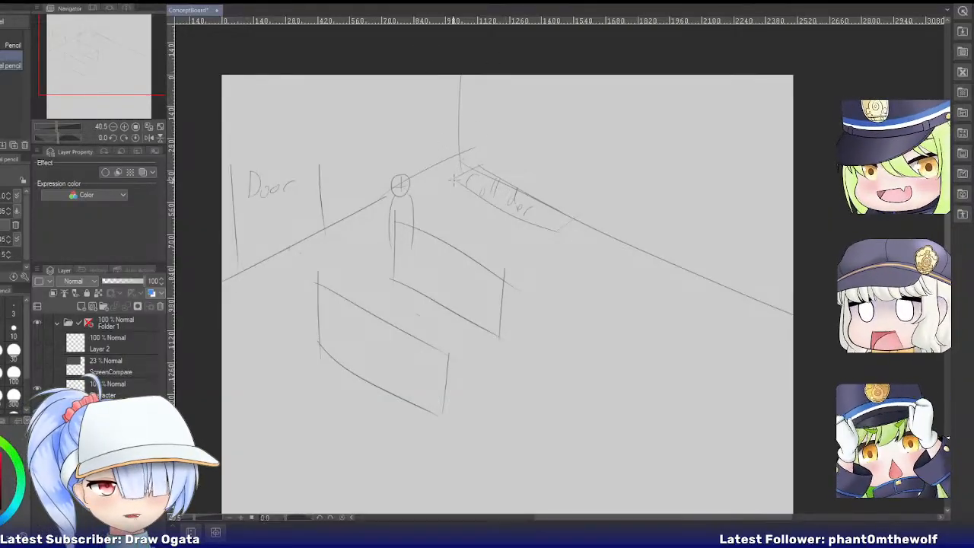
Add vertical sides and a top edge above the strip to form a tall box against the wall.
drag(457, 76, 453, 182)
mouse_move(560, 233)
mouse_down()
mouse_move(566, 107)
mouse_move(585, 205)
mouse_up()
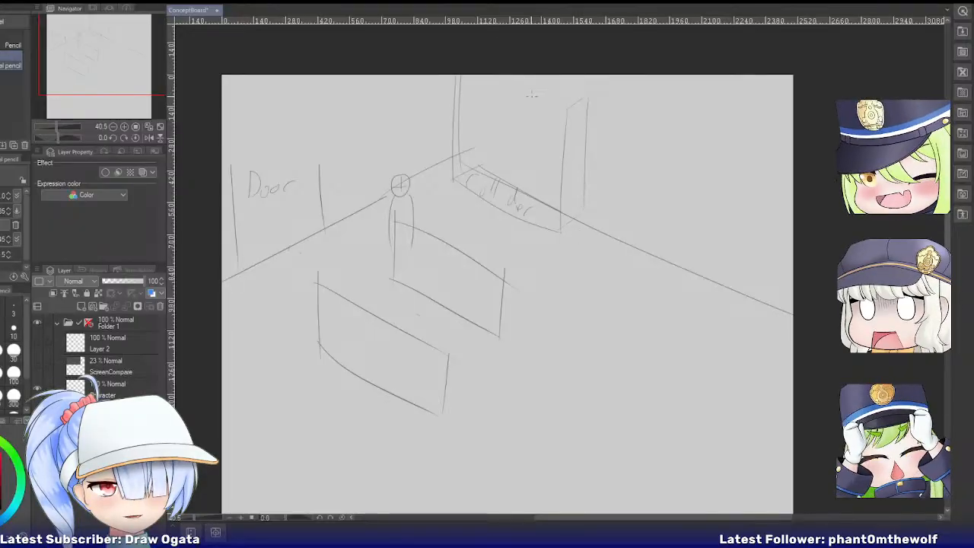
mouse_move(569, 95)
mouse_down()
mouse_move(531, 75)
mouse_move(544, 105)
mouse_up()
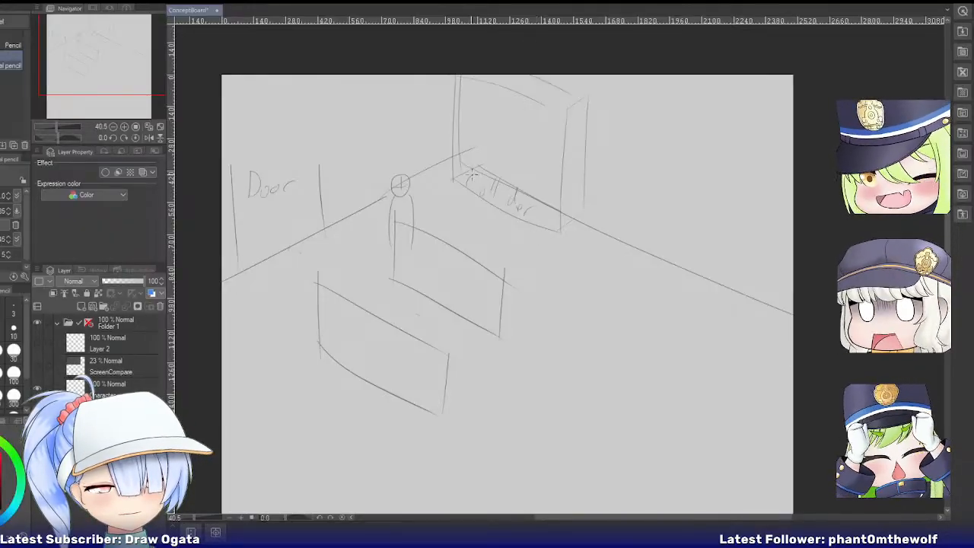
Erase the door label at the tall box's base and handwrite "Shelf" in its place.
key(e)
drag(476, 177, 515, 203)
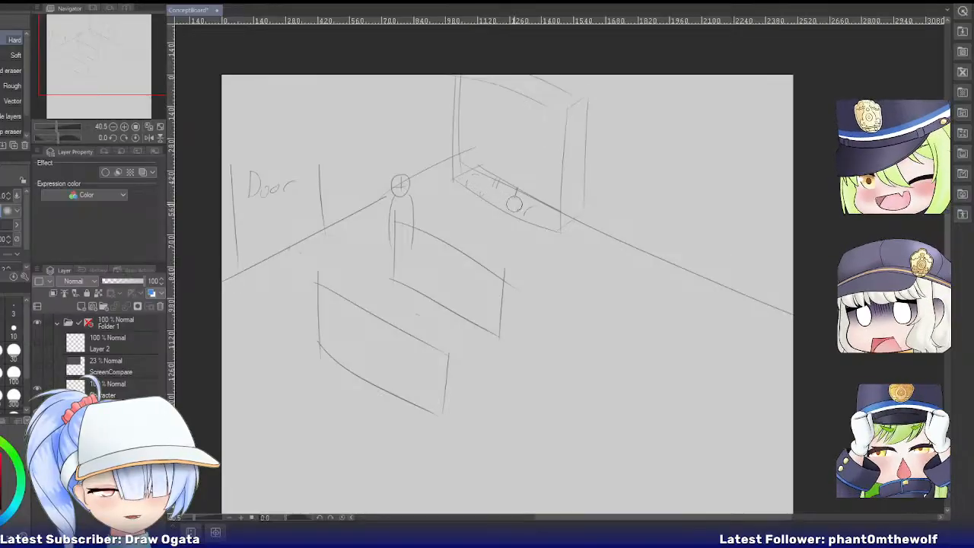
key(p)
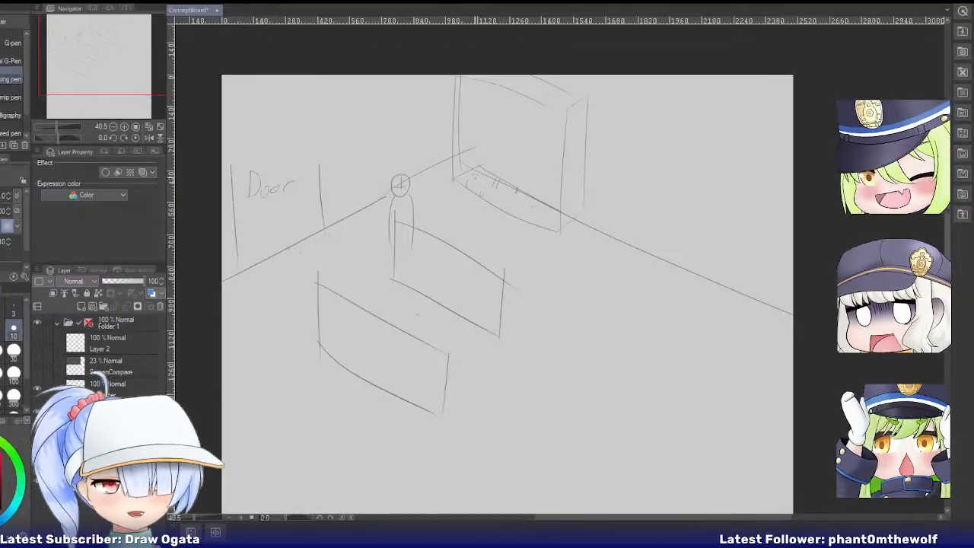
mouse_move(479, 174)
mouse_down()
mouse_move(469, 192)
mouse_move(510, 204)
mouse_up()
drag(506, 195, 515, 212)
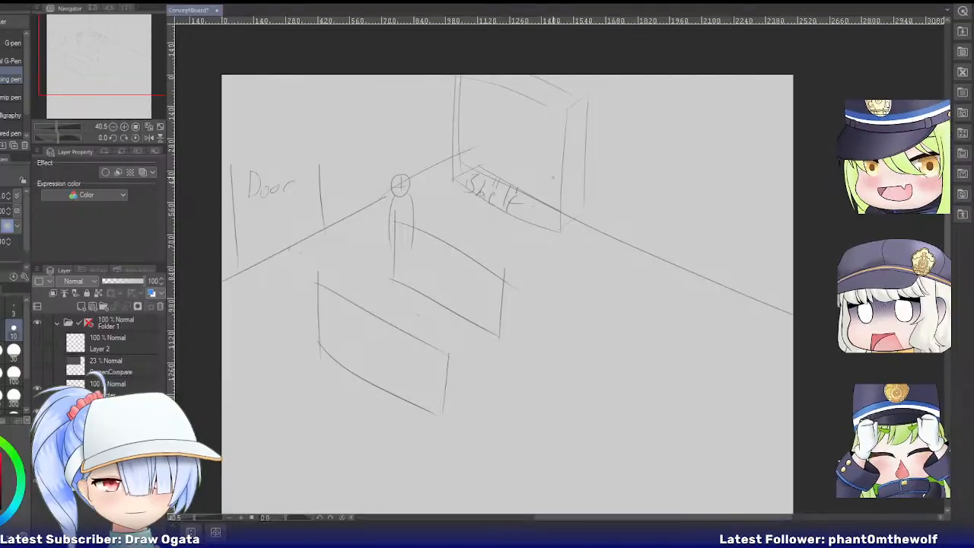
Sketch a large rectangular panel with a floor strip on the wall beside the shelf and label it "Wall".
drag(612, 151, 602, 232)
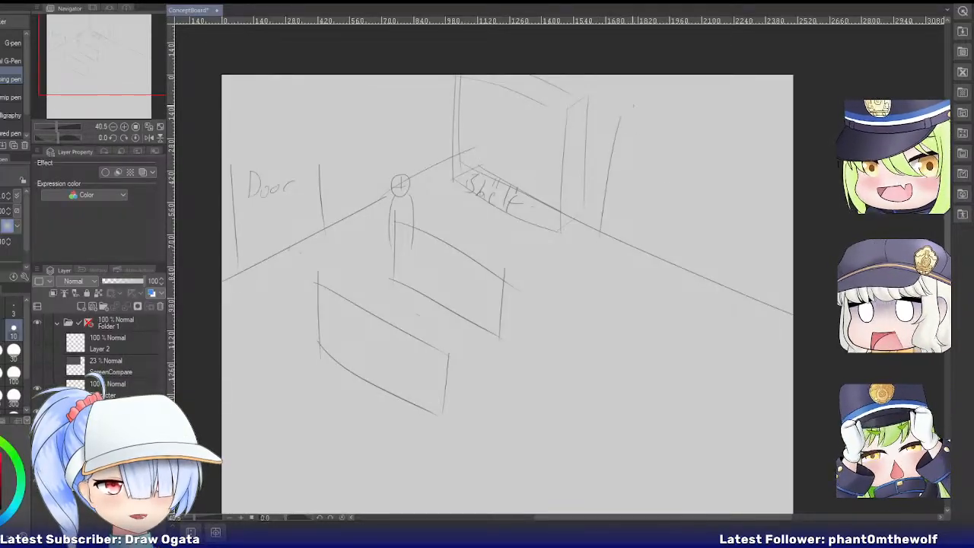
key(ctrl+z)
drag(619, 107, 609, 233)
mouse_move(628, 104)
mouse_down()
mouse_move(775, 167)
mouse_move(730, 280)
mouse_up()
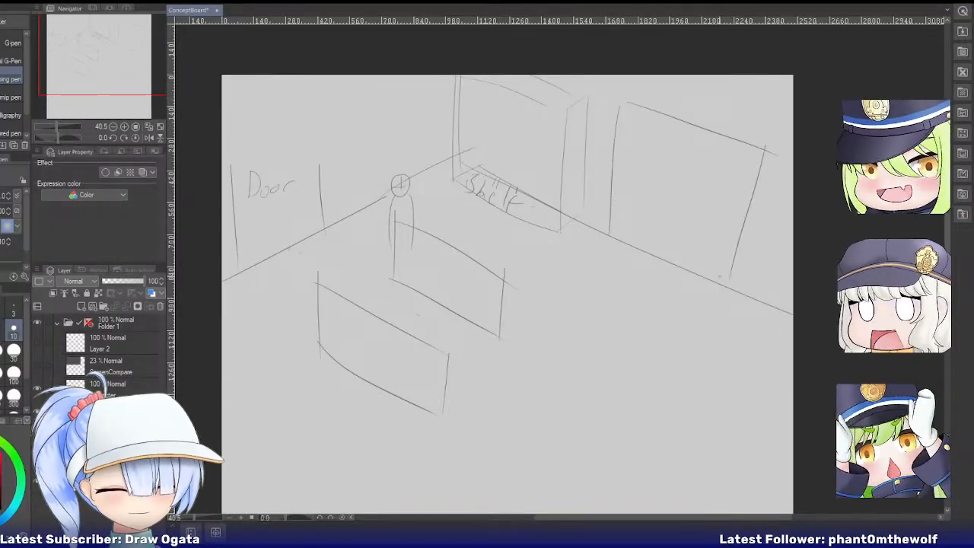
mouse_move(609, 231)
mouse_down()
mouse_move(599, 245)
mouse_move(715, 310)
mouse_up()
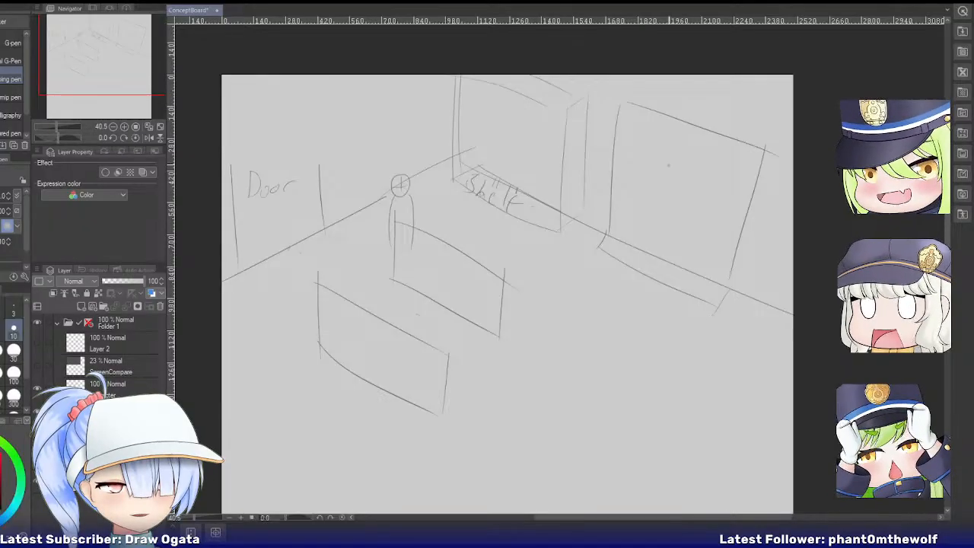
mouse_move(633, 132)
mouse_down()
mouse_move(635, 162)
mouse_move(660, 172)
mouse_up()
mouse_move(674, 133)
mouse_down()
mouse_move(673, 172)
mouse_move(684, 176)
mouse_up()
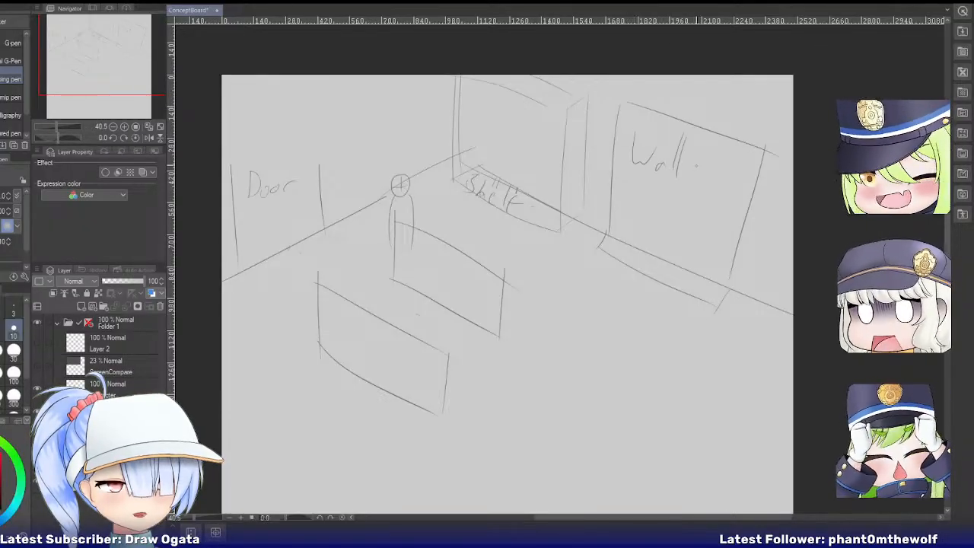
Handwrite "Display" beneath the word "Wall" inside the wall panel.
drag(626, 188, 627, 210)
mouse_move(627, 190)
mouse_down()
mouse_move(630, 211)
mouse_move(664, 217)
mouse_up()
mouse_move(671, 196)
mouse_down()
mouse_move(674, 225)
mouse_move(681, 218)
mouse_up()
mouse_move(684, 200)
mouse_down()
mouse_move(700, 222)
mouse_move(689, 245)
mouse_up()
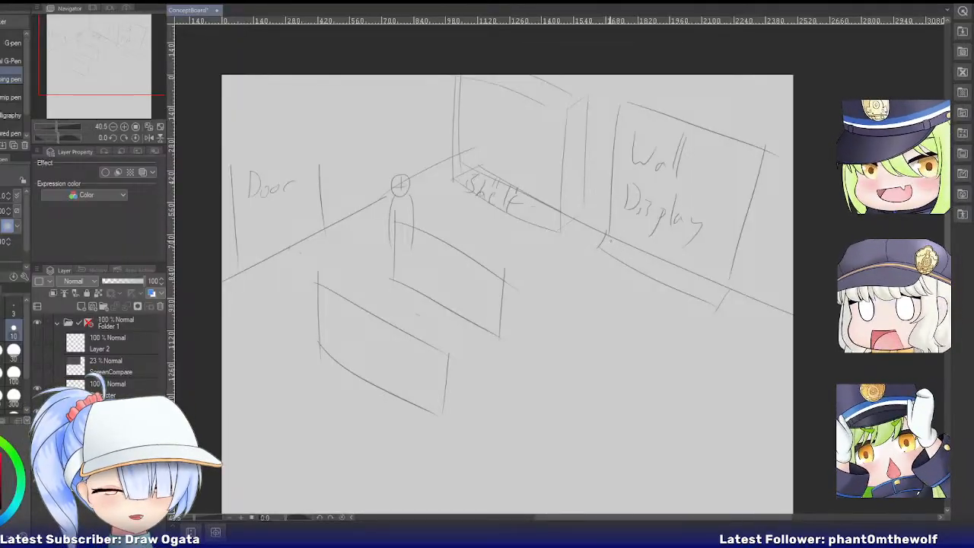
Hatch the floor strip below the wall display with short slanted strokes along its whole length.
drag(614, 242, 614, 257)
drag(624, 245, 626, 261)
drag(635, 250, 647, 276)
mouse_move(655, 261)
mouse_down()
mouse_move(656, 279)
mouse_move(674, 285)
mouse_up()
mouse_move(681, 272)
mouse_down()
mouse_move(683, 292)
mouse_move(716, 298)
mouse_up()
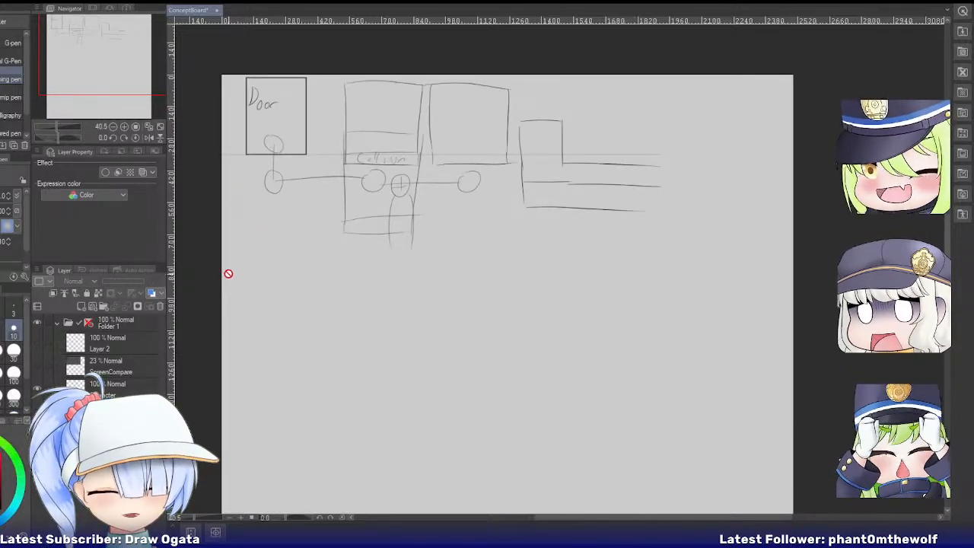
On the earlier flat layout sketch, pencil a long vertical line below the stepped shape, an oval beside it and another near the canvas bottom.
key(p)
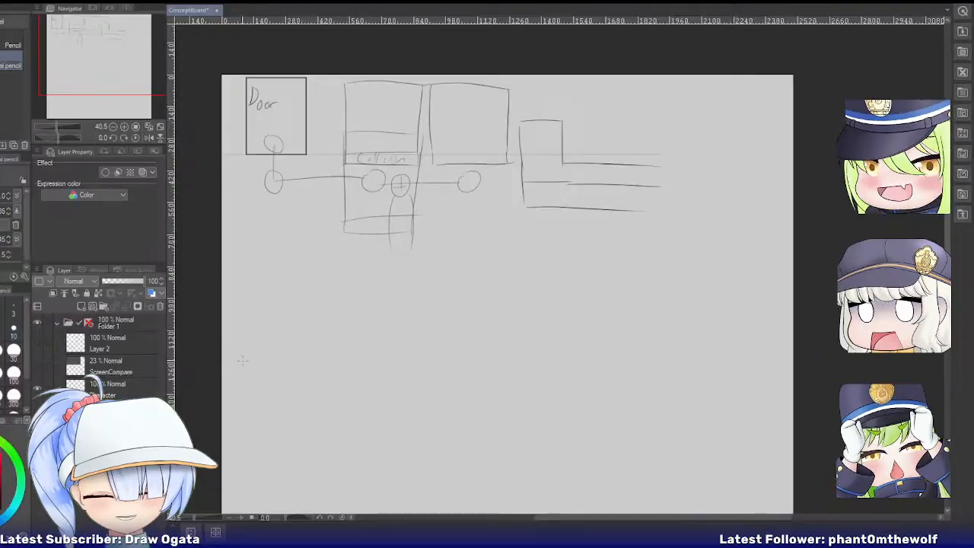
drag(668, 165, 659, 420)
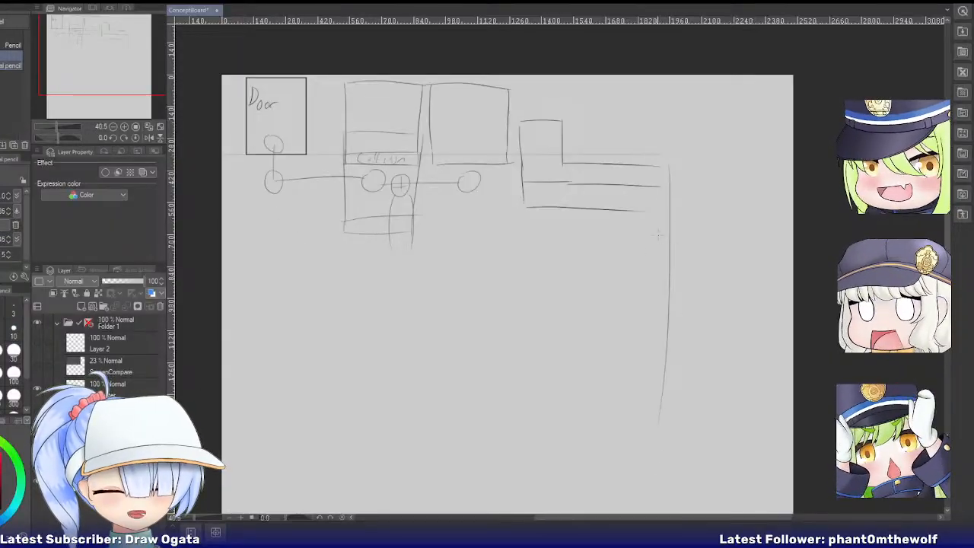
key(ctrl+z)
drag(670, 186, 673, 449)
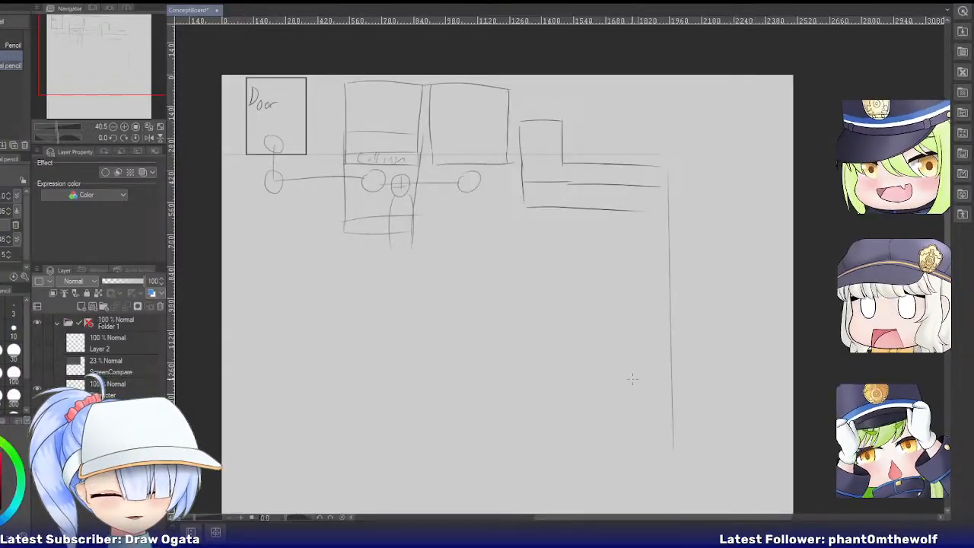
drag(654, 220, 653, 222)
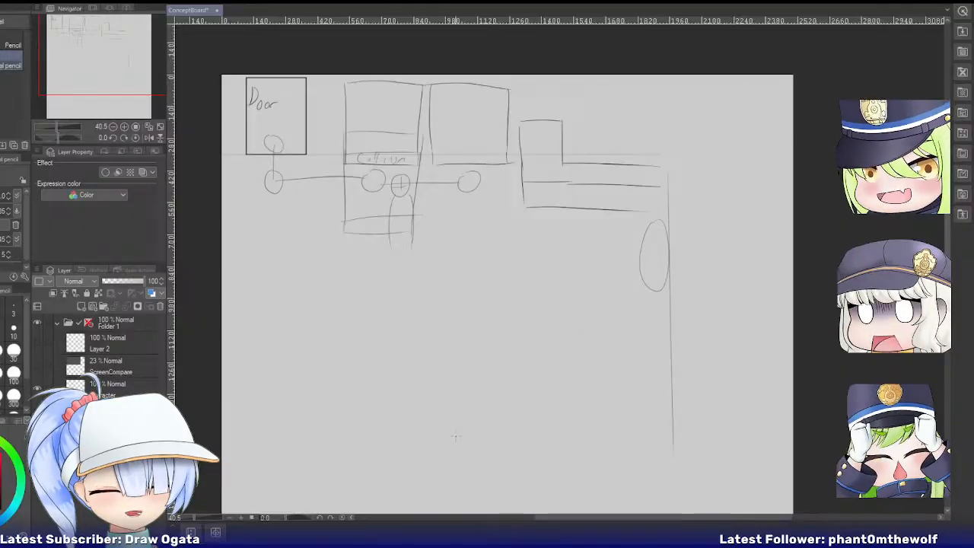
mouse_move(421, 434)
mouse_down()
mouse_move(397, 459)
mouse_move(422, 430)
mouse_up()
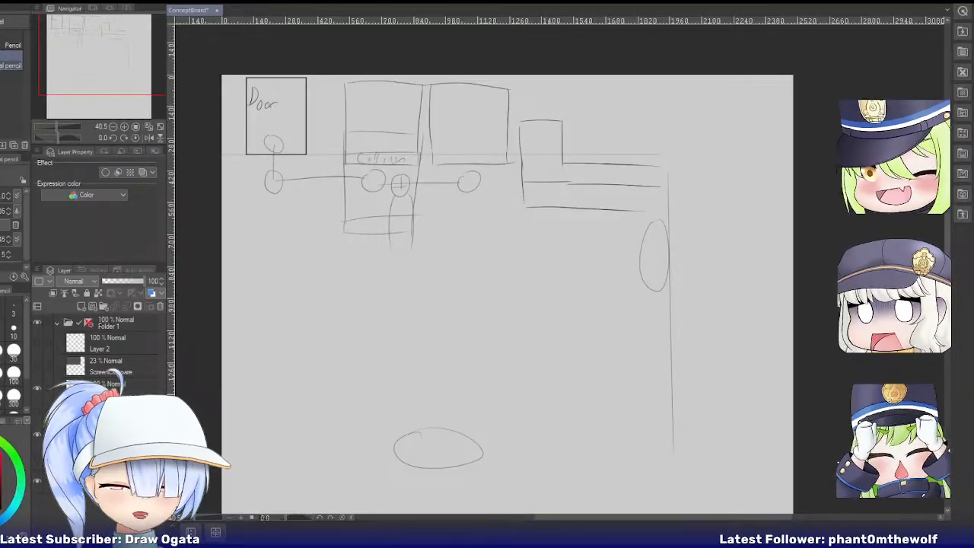
Show the perspective room sketch again and pen a diagonal base line across the canvas's lower-left corner.
click(37, 412)
click(37, 435)
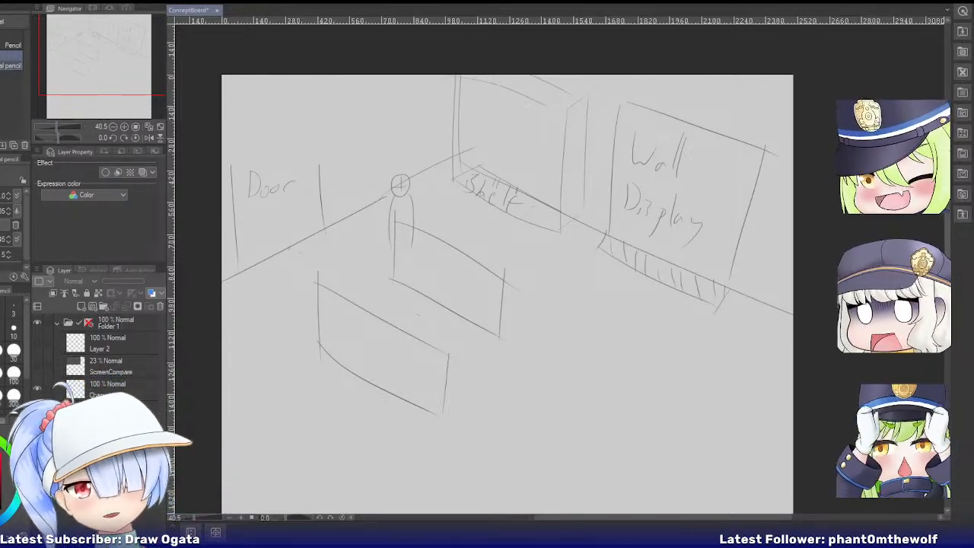
mouse_move(114, 48)
mouse_down()
mouse_move(119, 68)
mouse_move(127, 61)
mouse_up()
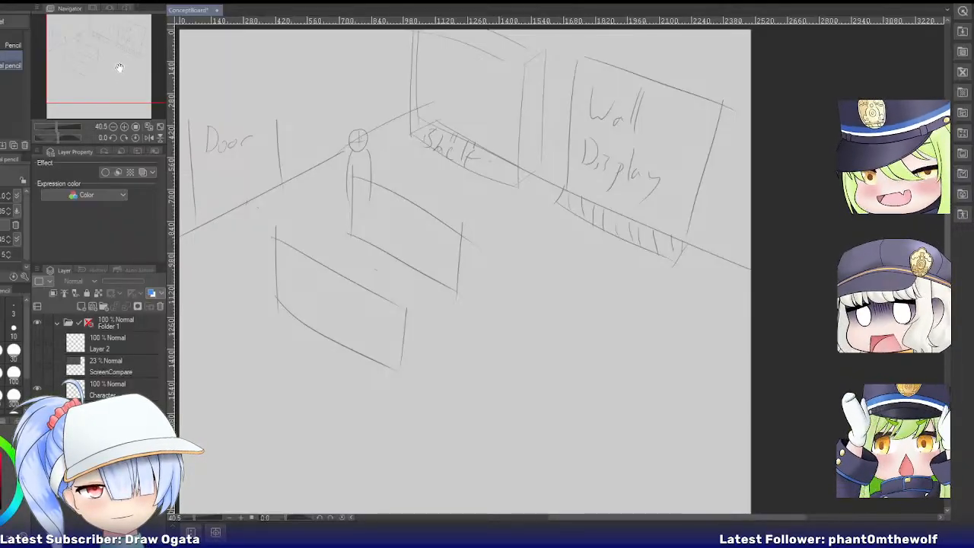
drag(114, 61, 106, 87)
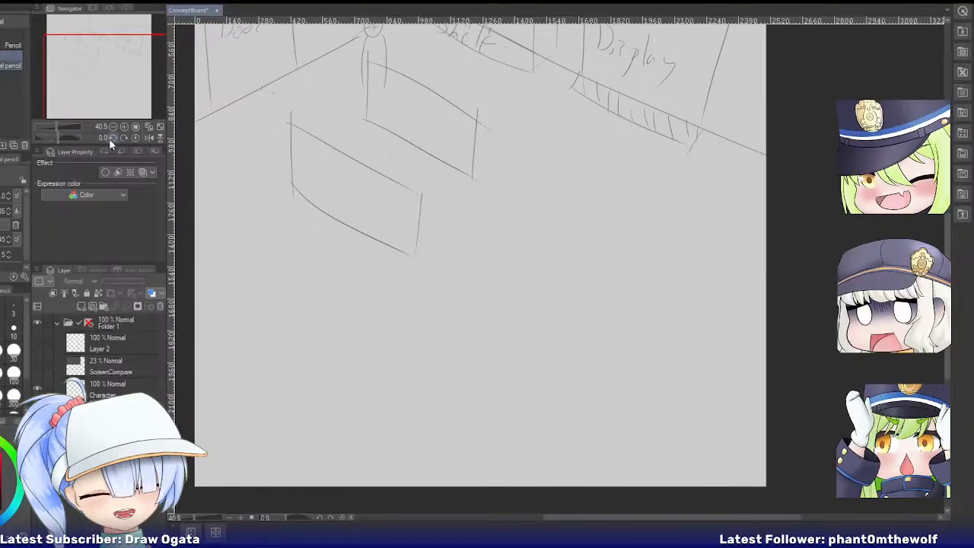
click(112, 127)
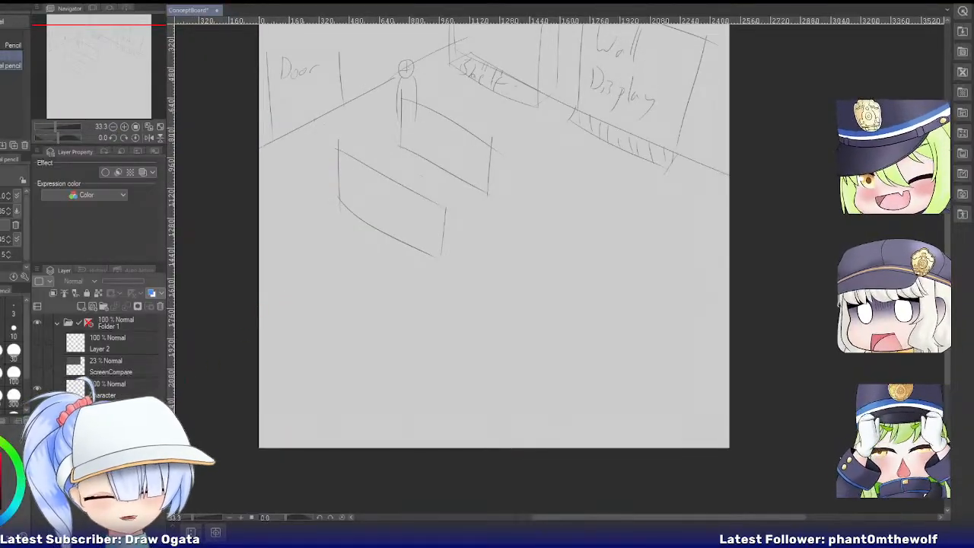
key(p)
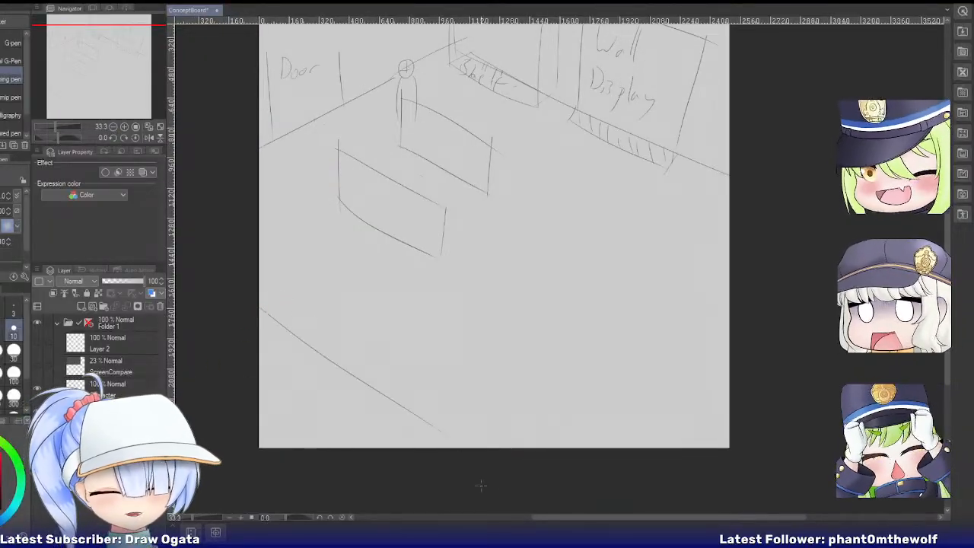
drag(237, 313, 415, 453)
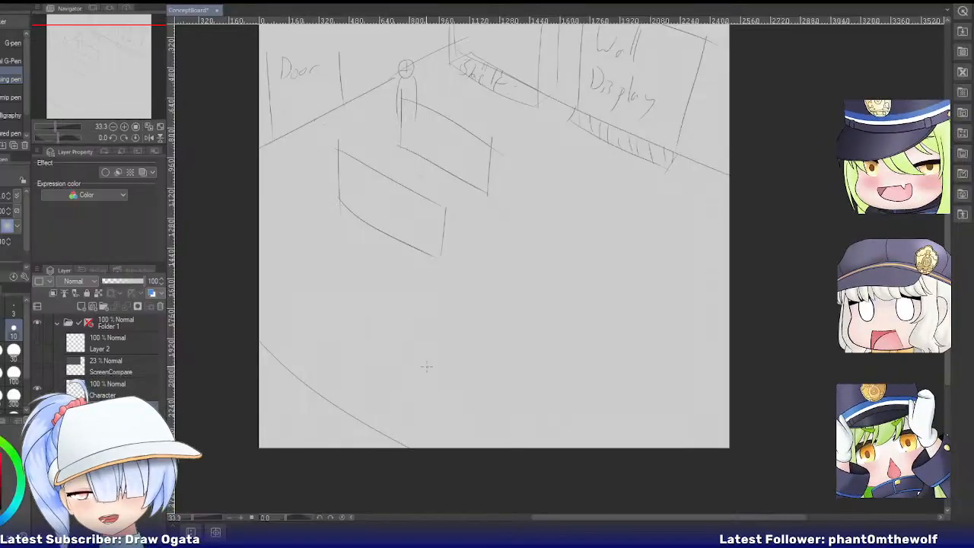
key(ctrl+z)
drag(250, 321, 437, 454)
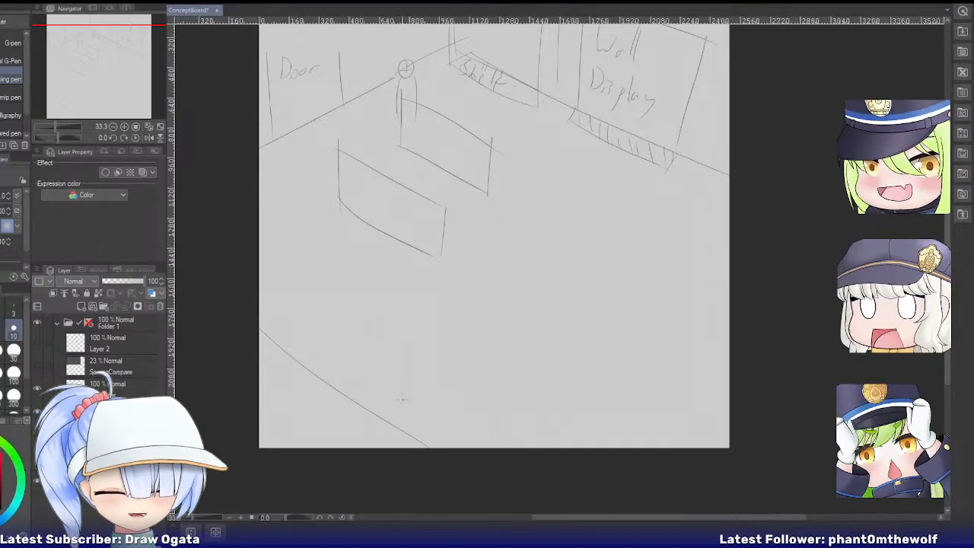
Sketch a four-sided end face on the corner base line and a long upper back edge running from it to the canvas edge.
drag(370, 412, 415, 383)
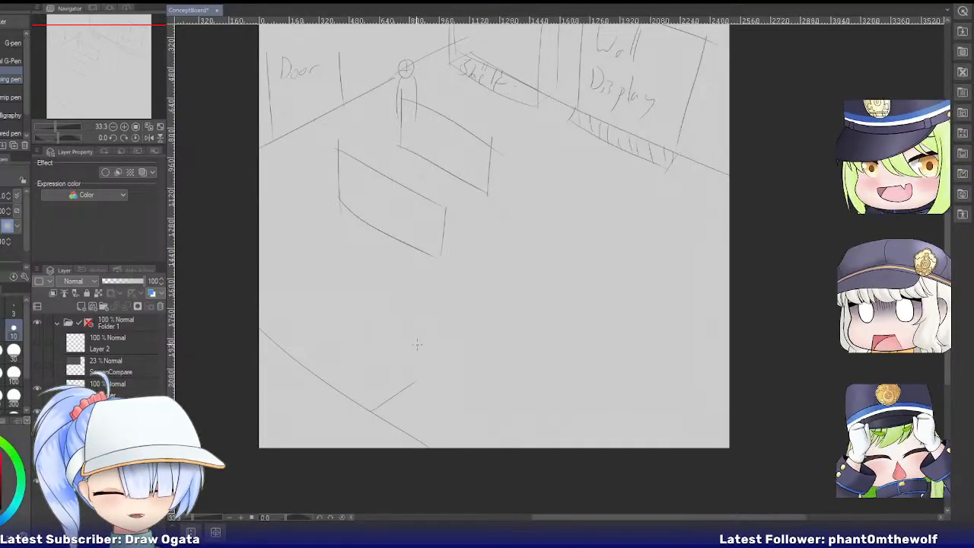
mouse_move(419, 338)
mouse_down()
mouse_move(421, 388)
mouse_move(414, 356)
mouse_move(417, 385)
mouse_move(363, 350)
mouse_move(371, 411)
mouse_up()
key(ctrl+z)
mouse_move(263, 248)
mouse_down()
mouse_move(437, 386)
mouse_move(411, 332)
mouse_up()
key(ctrl+z)
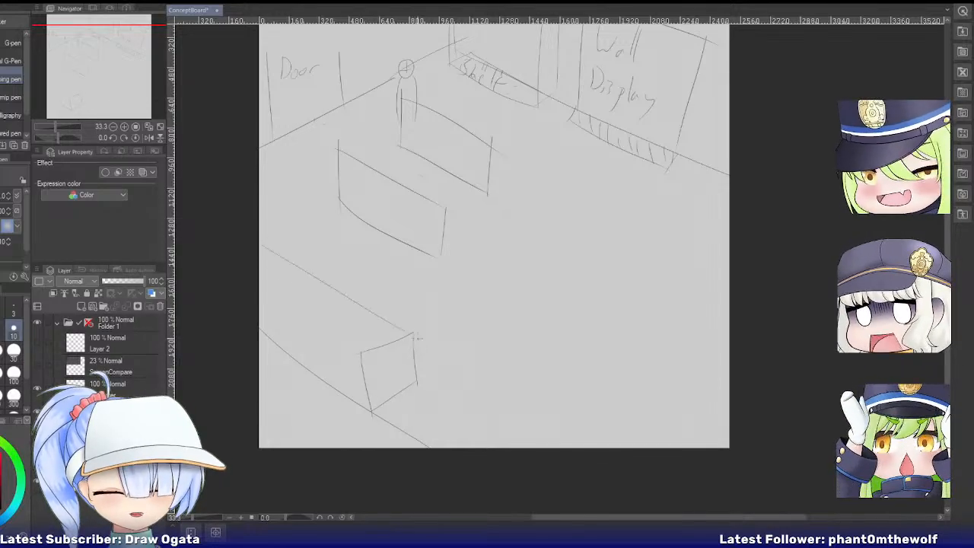
Redraw the low box's front and back top edges so they run steeply from the end face to the canvas edge.
drag(259, 286, 380, 363)
key(ctrl+z)
drag(261, 303, 362, 351)
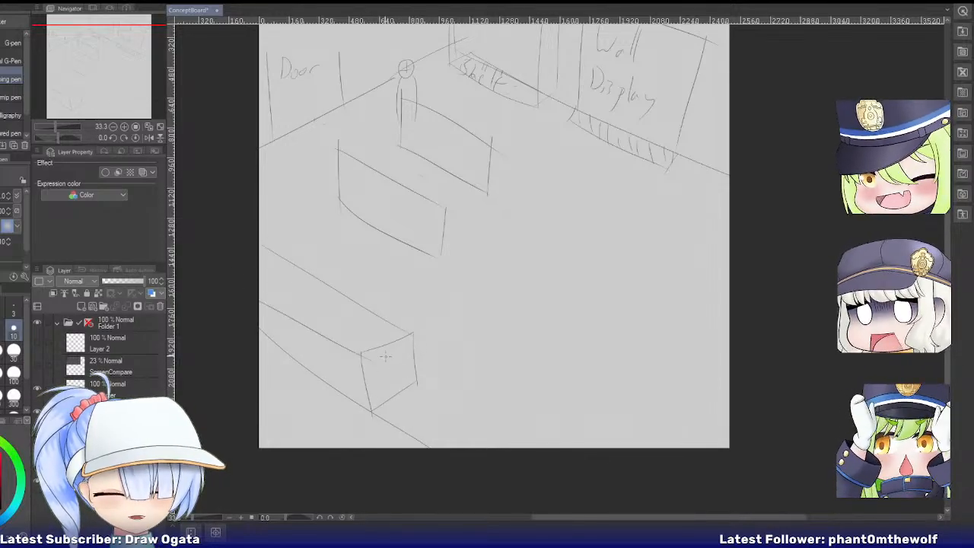
key(ctrl+z)
drag(259, 284, 356, 355)
drag(260, 229, 387, 330)
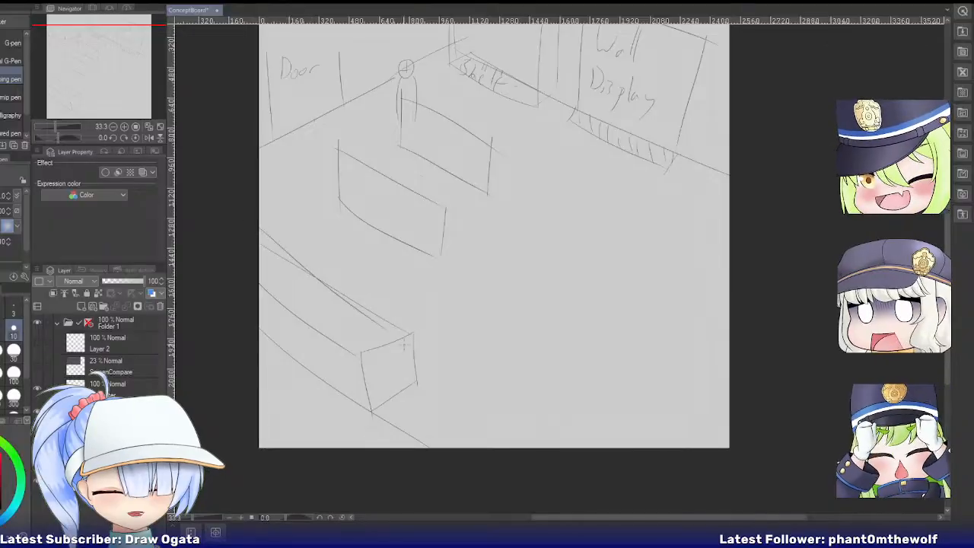
key(ctrl+z)
drag(259, 226, 409, 333)
Erase the leftover upper edge line on top of the low box in the corner.
key(e)
drag(246, 238, 310, 280)
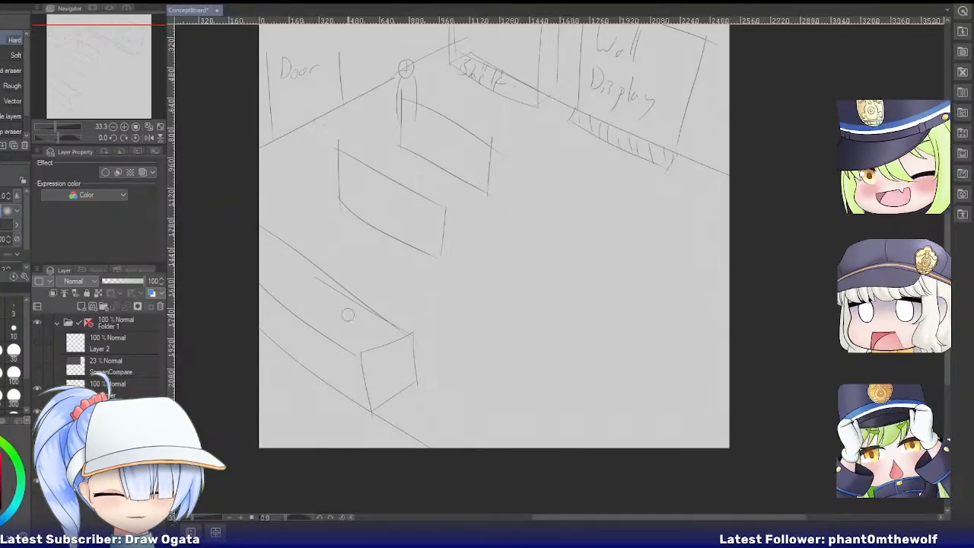
drag(348, 314, 355, 320)
key(o)
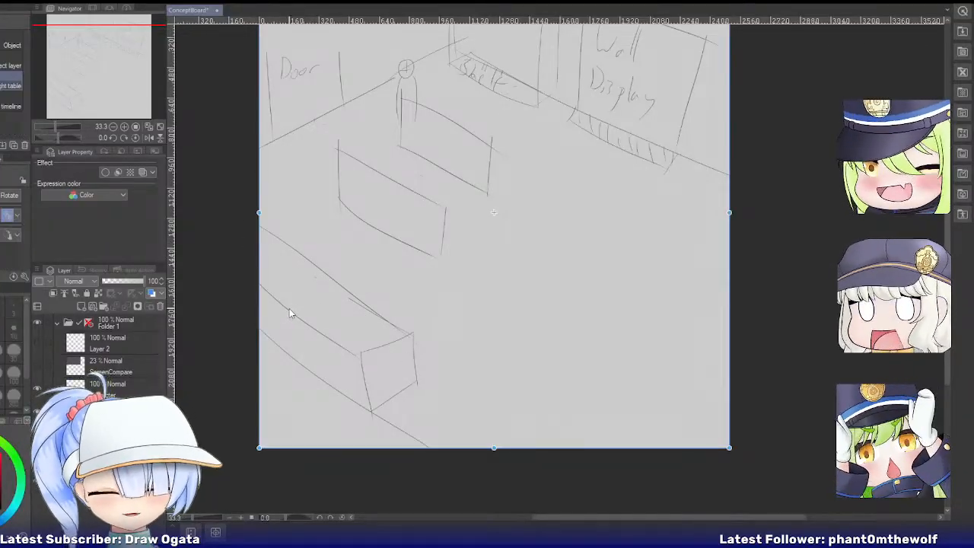
Handwrite "Low shelf" along the front face of the corner box.
key(p)
mouse_move(273, 312)
mouse_down()
mouse_move(283, 335)
mouse_move(288, 327)
mouse_up()
drag(294, 332, 333, 365)
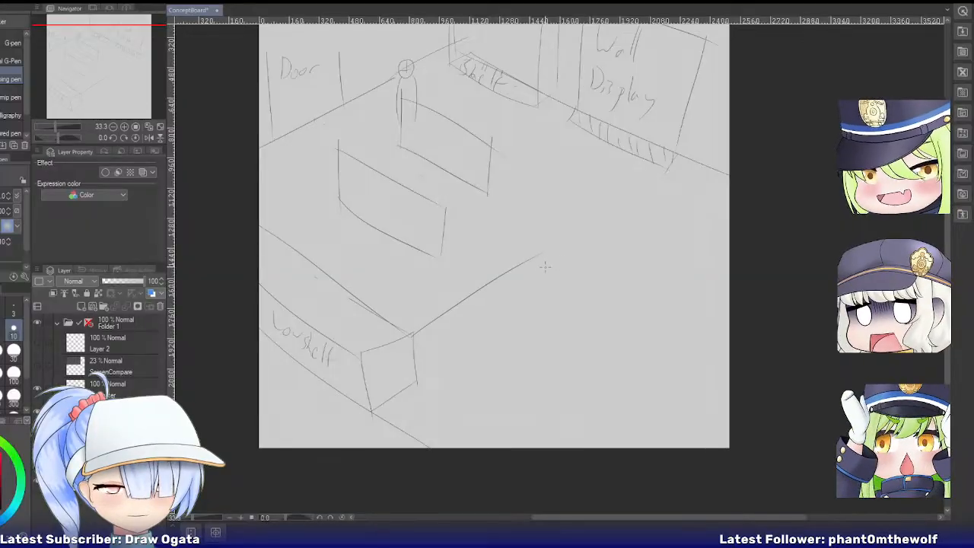
Outline the floor footprint of a second long box extending diagonally from the low shelf's end.
mouse_move(418, 383)
mouse_down()
mouse_move(468, 406)
mouse_move(558, 280)
mouse_up()
drag(468, 405, 619, 311)
drag(583, 278, 639, 304)
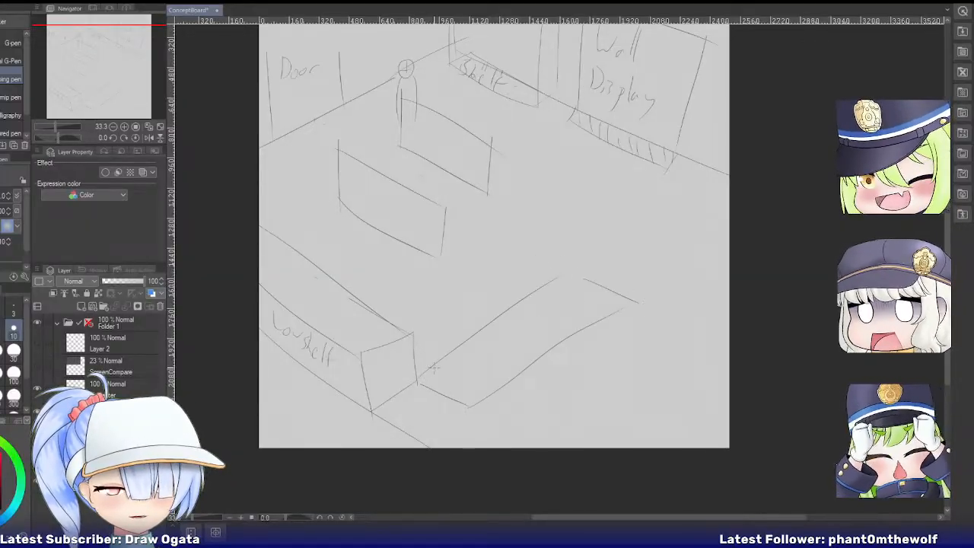
Draw the second box's upper back edge, rising diagonally from the low shelf's top corner, and undo the stray attempts.
mouse_move(417, 384)
mouse_down()
mouse_move(417, 324)
mouse_move(557, 248)
mouse_up()
key(ctrl+z)
key(ctrl+z)
mouse_move(413, 331)
mouse_down()
mouse_move(577, 220)
mouse_move(648, 282)
mouse_up()
key(ctrl+z)
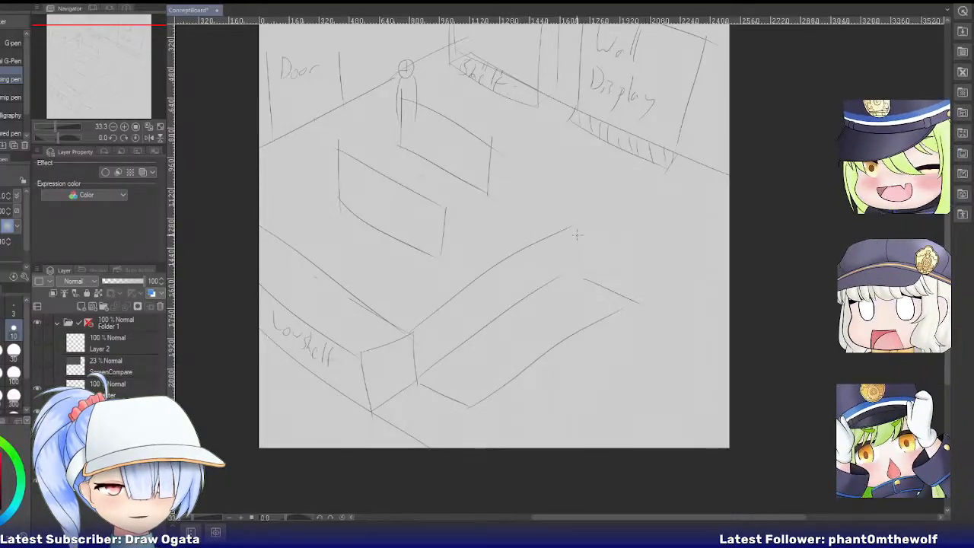
Complete the second box with its far end edges, long front top edge, front vertical corner and near end's top edge.
mouse_move(577, 226)
mouse_down()
mouse_move(639, 252)
mouse_move(633, 309)
mouse_up()
drag(633, 252, 484, 358)
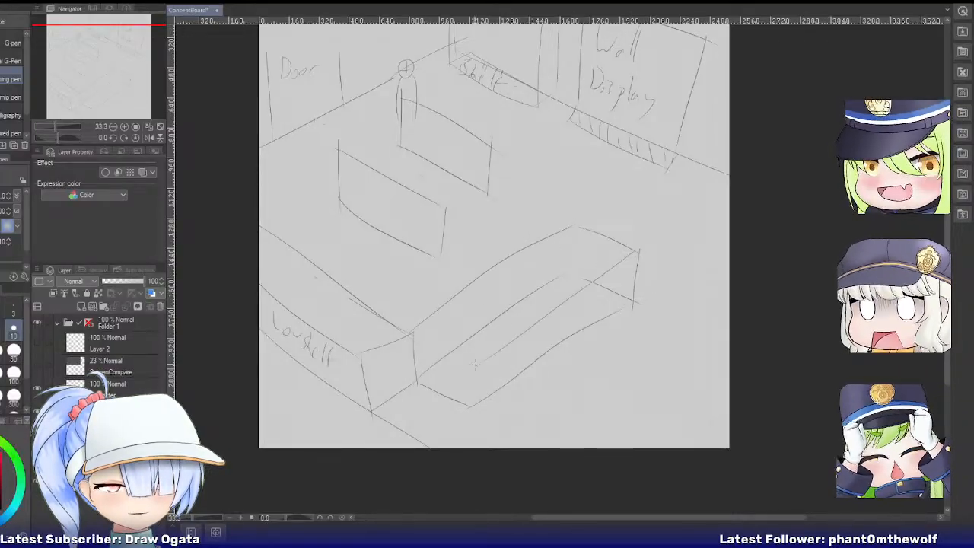
key(ctrl+z)
mouse_move(636, 256)
mouse_down()
mouse_move(469, 347)
mouse_move(469, 407)
mouse_up()
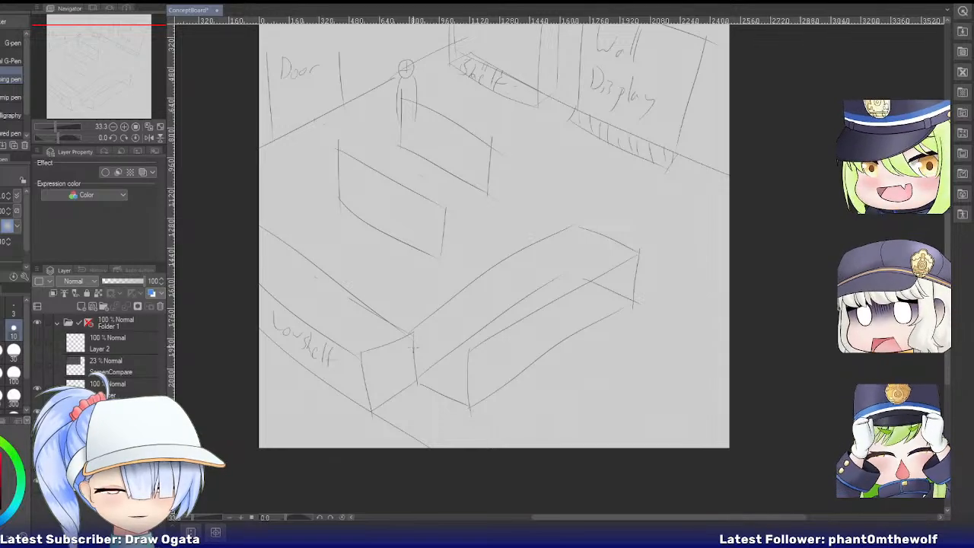
drag(412, 333, 467, 361)
Erase the hidden footprint lines inside the second box.
key(e)
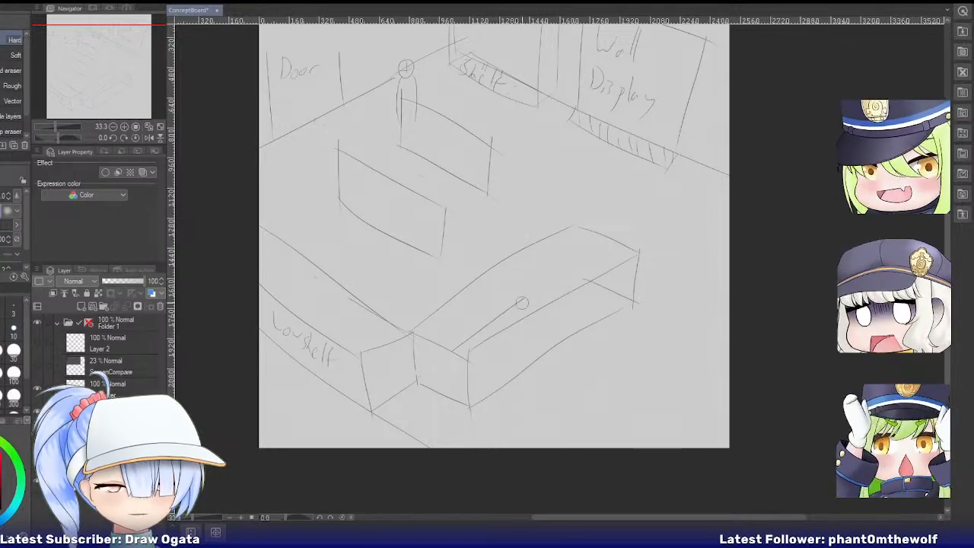
drag(522, 303, 473, 336)
drag(601, 286, 620, 295)
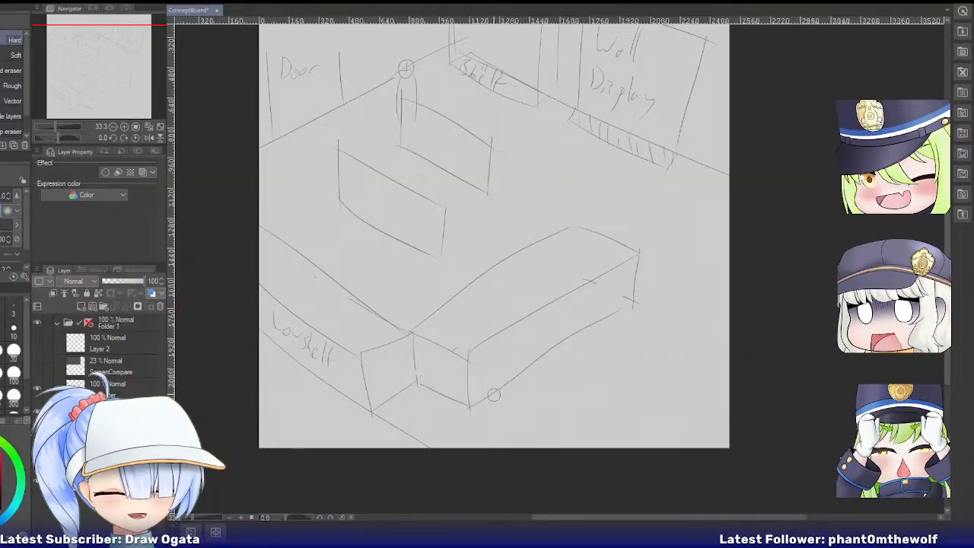
Draw a walking path with circle markers from the door to the front panel's corner and on past the character, undoing the last circle.
key(p)
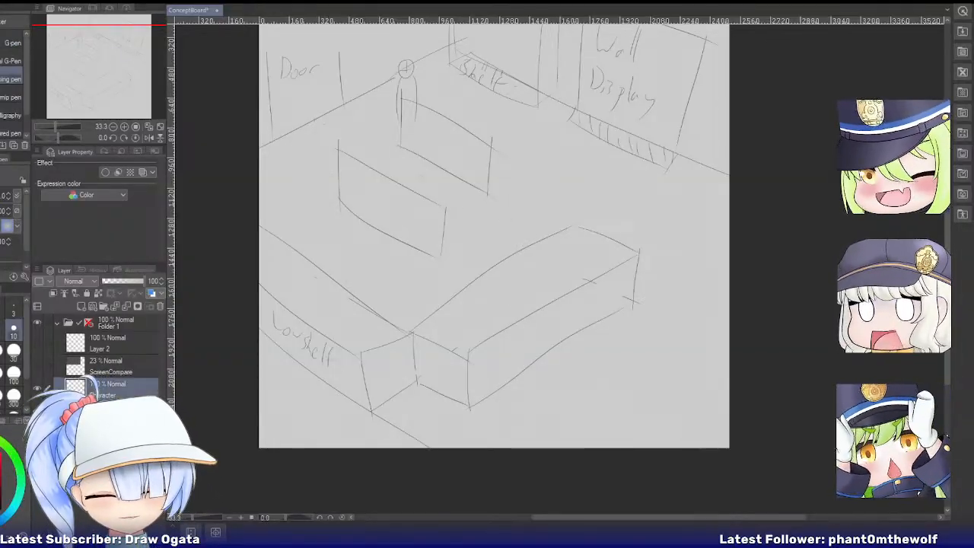
drag(316, 109, 353, 135)
drag(437, 97, 438, 87)
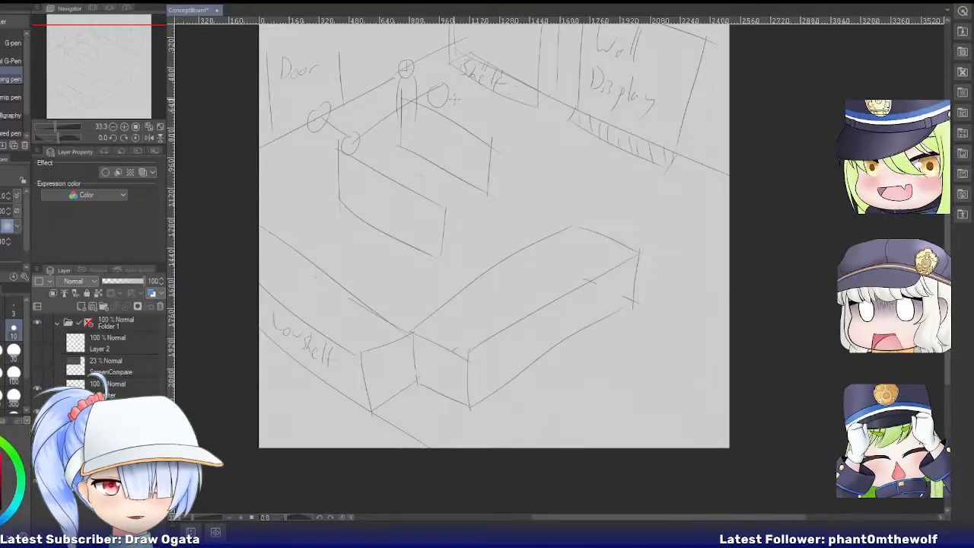
key(ctrl+z)
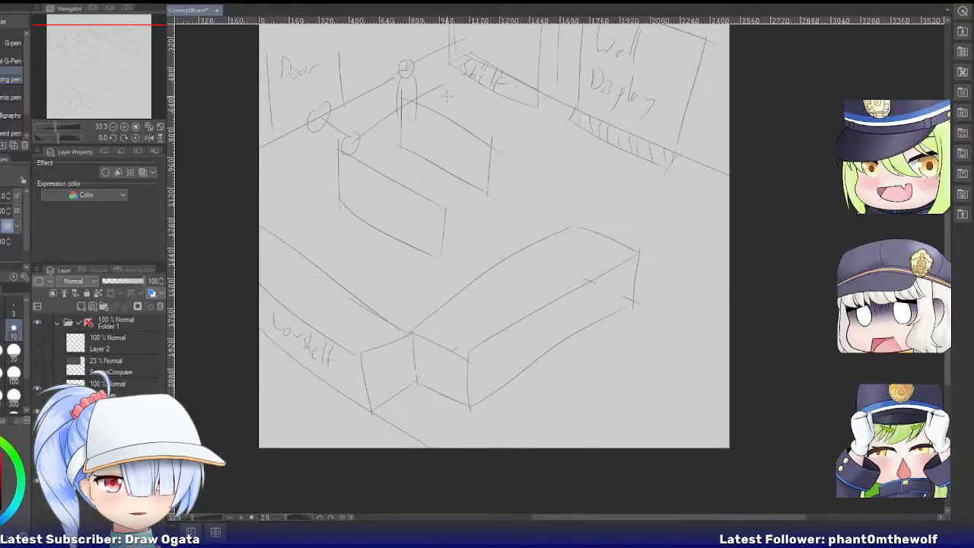
Extend the path with circle markers by the shelf, wall display and second box, and add a circle on the front panel's top edge.
drag(466, 92, 609, 175)
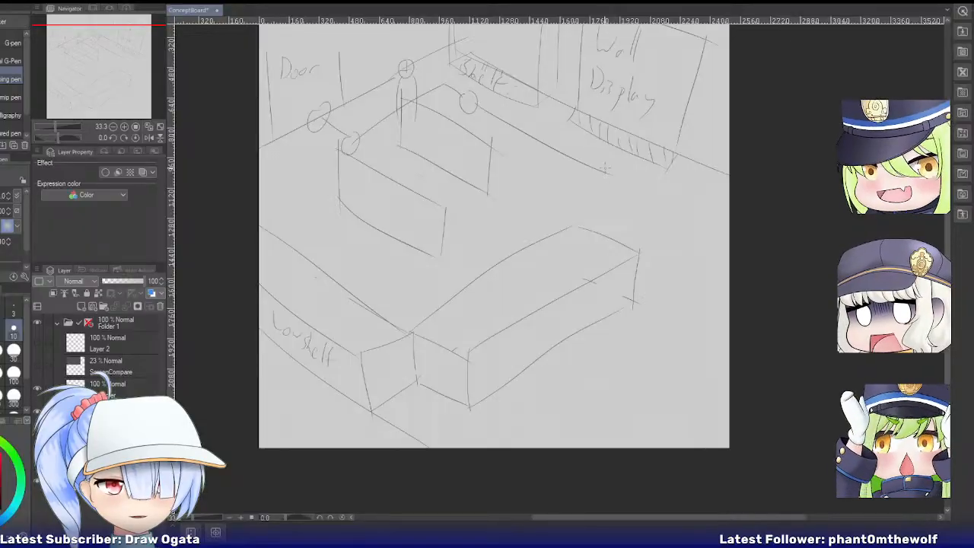
key(ctrl+z)
mouse_move(477, 106)
mouse_down()
mouse_move(583, 168)
mouse_move(587, 156)
mouse_move(532, 215)
mouse_move(495, 234)
mouse_up()
drag(422, 185, 422, 185)
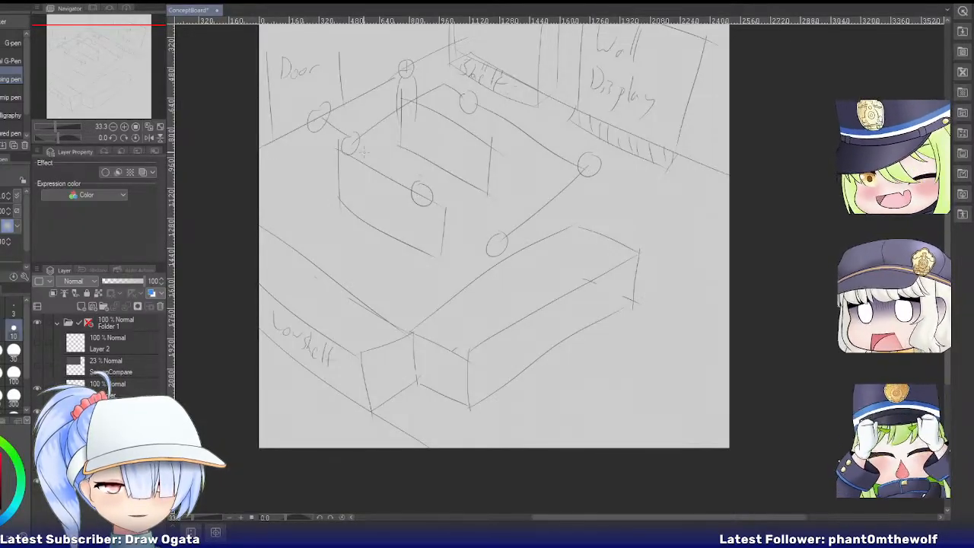
Add a path line along the front panel and continue the route past the second box to a circle behind the low shelf.
drag(351, 142, 472, 225)
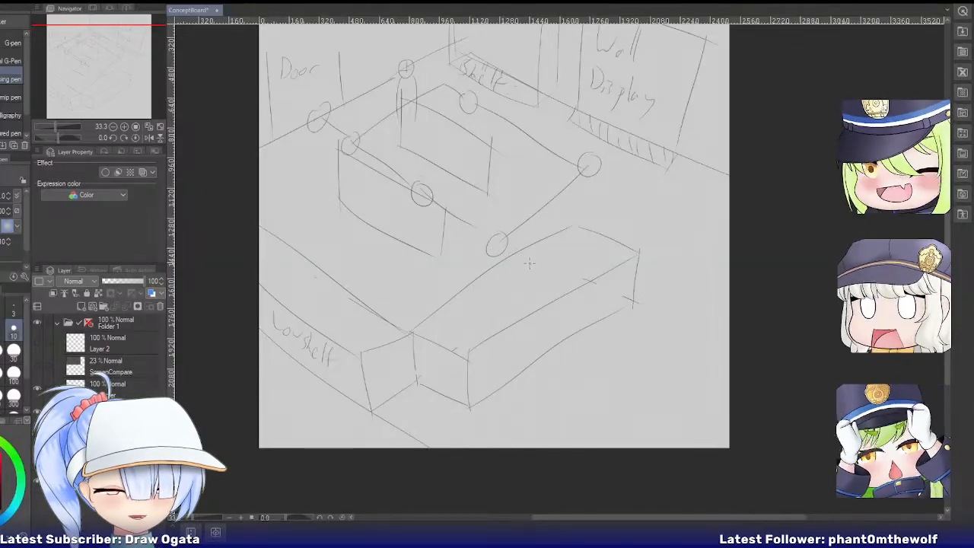
drag(487, 257, 415, 307)
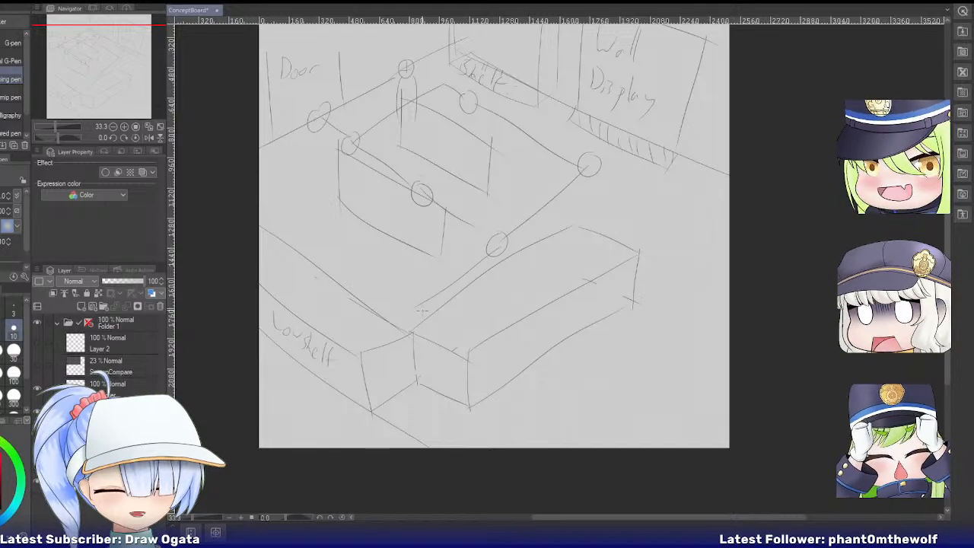
mouse_move(343, 262)
mouse_down()
mouse_move(419, 313)
mouse_move(371, 260)
mouse_up()
key(ctrl+z)
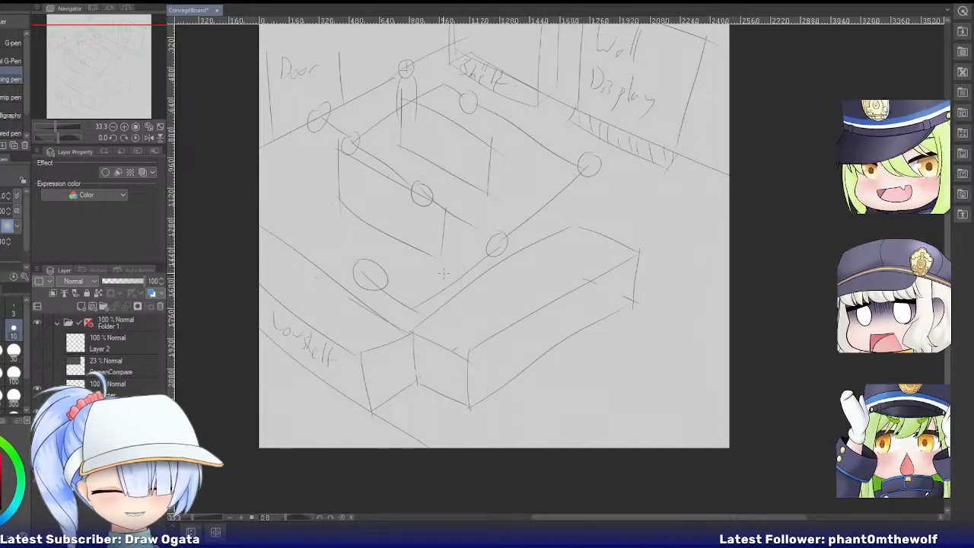
Draw three circles along the top of the long box beside the low shelf and two path circles behind its rear edge.
drag(476, 307, 481, 307)
drag(534, 279, 546, 275)
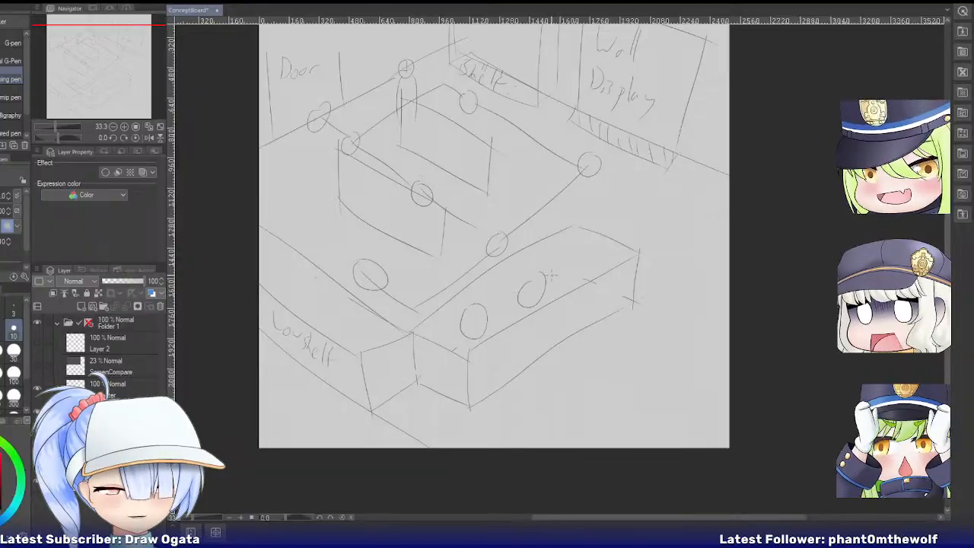
drag(591, 253, 586, 254)
mouse_move(496, 252)
mouse_down()
mouse_move(420, 307)
mouse_move(444, 282)
mouse_up()
key(ctrl+z)
drag(531, 220, 529, 233)
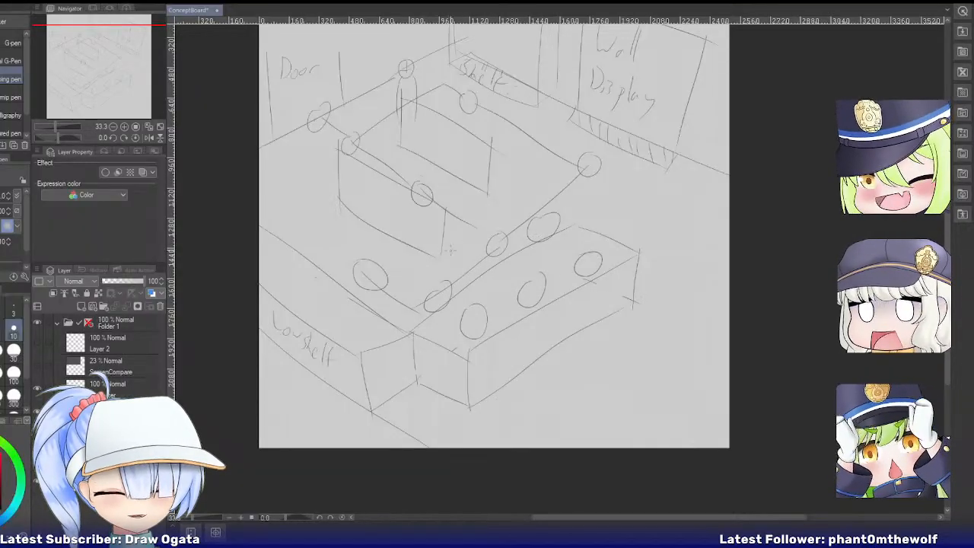
Draw three circles along the low shelf's top, then extend the path behind it to another circle.
mouse_move(349, 309)
mouse_down()
mouse_move(342, 318)
mouse_move(353, 306)
mouse_up()
drag(301, 273, 297, 283)
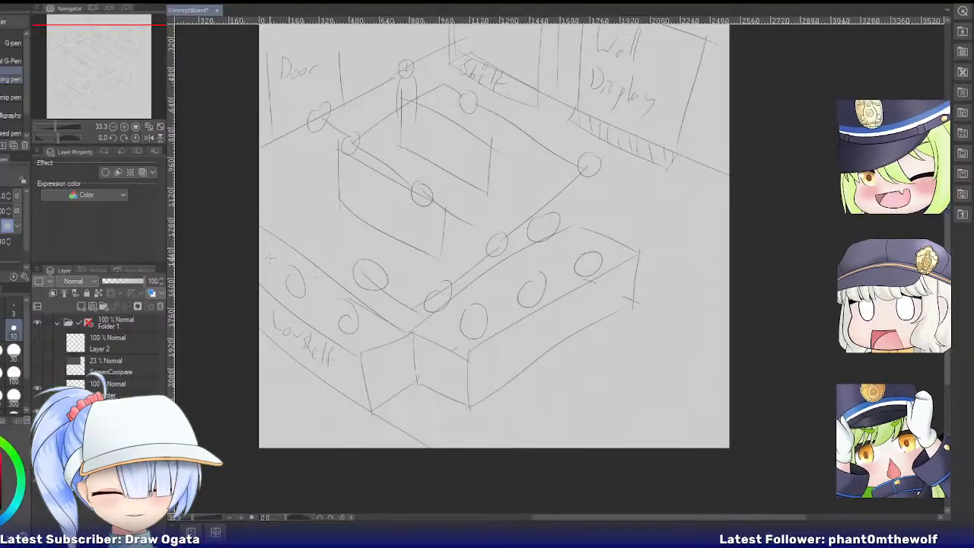
drag(266, 242, 263, 267)
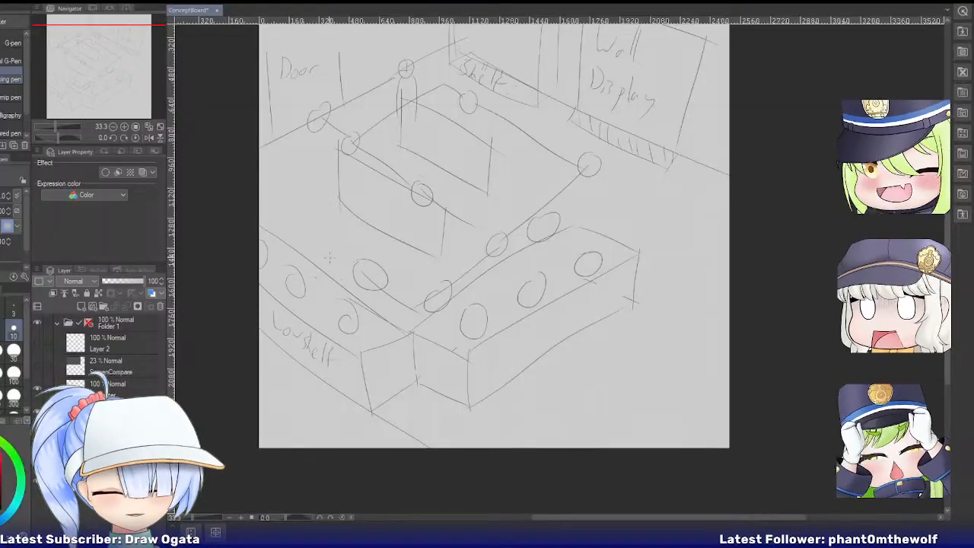
drag(293, 221, 296, 226)
drag(305, 232, 354, 282)
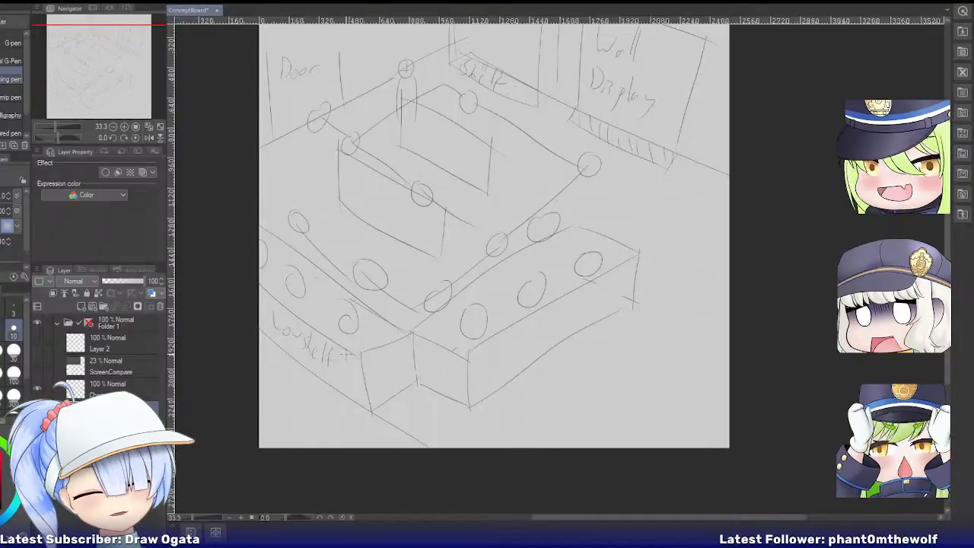
Hide the perspective sketch, show the flat layout sketch and make it the active layer for pencil drawing.
click(36, 411)
click(36, 434)
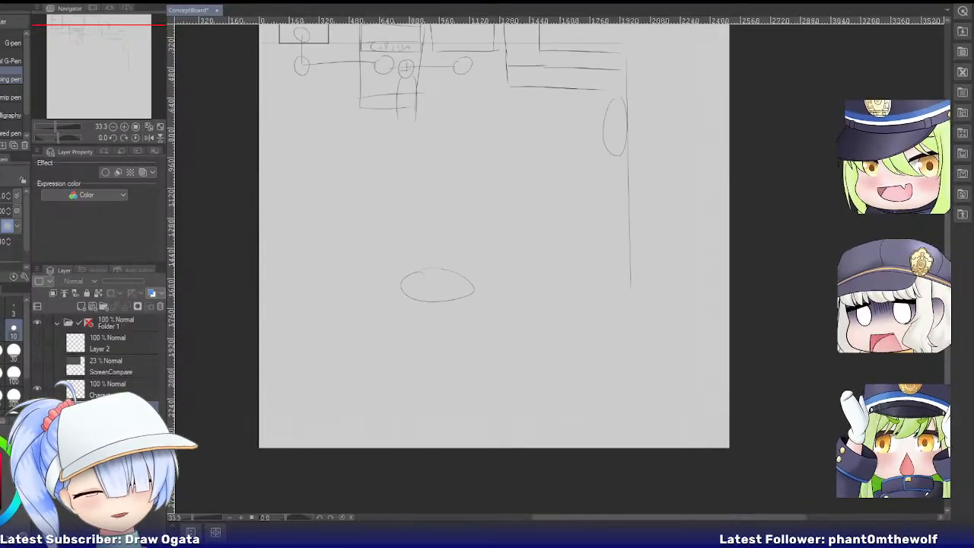
key(p)
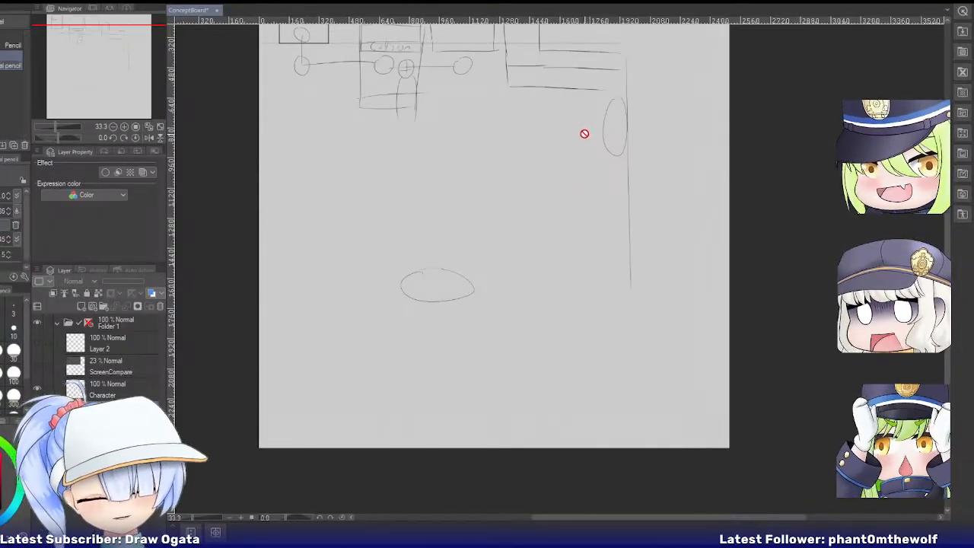
click(136, 327)
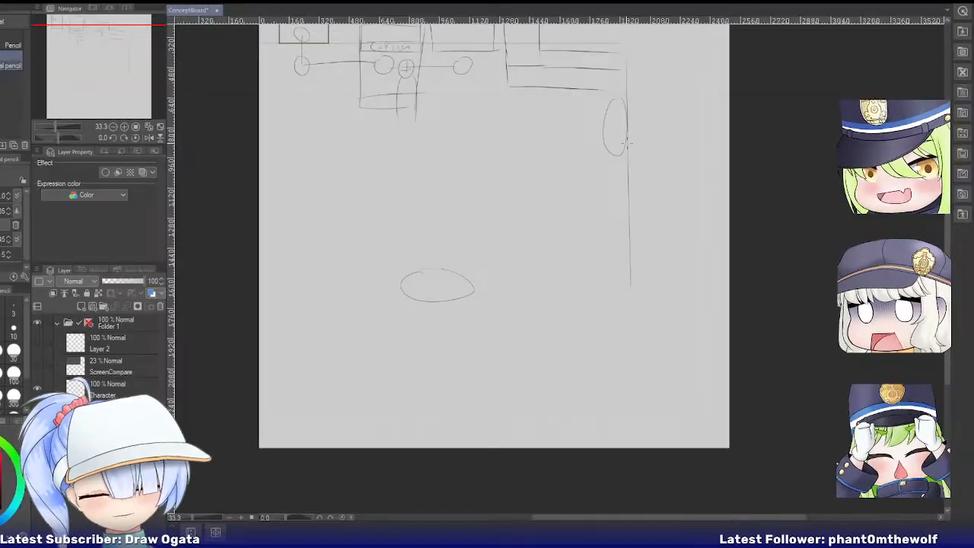
Draw a tall narrow shelf with a short front face beside the vertical wall line and place three circles on it.
mouse_move(630, 89)
mouse_down()
mouse_move(679, 88)
mouse_move(679, 286)
mouse_move(628, 289)
mouse_move(630, 319)
mouse_up()
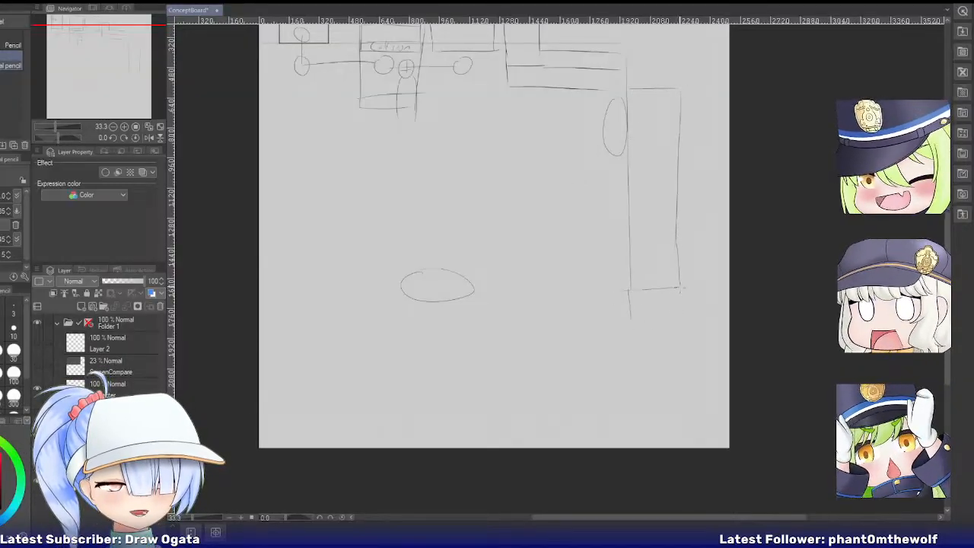
drag(678, 289, 678, 322)
drag(678, 323, 628, 324)
drag(651, 101, 655, 98)
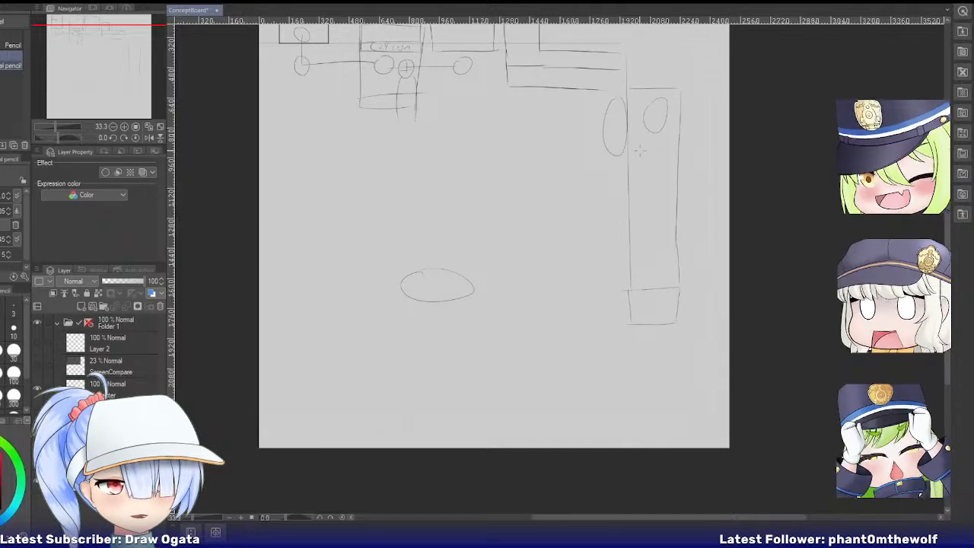
mouse_move(651, 172)
mouse_down()
mouse_move(644, 199)
mouse_move(653, 172)
mouse_up()
drag(653, 240, 654, 240)
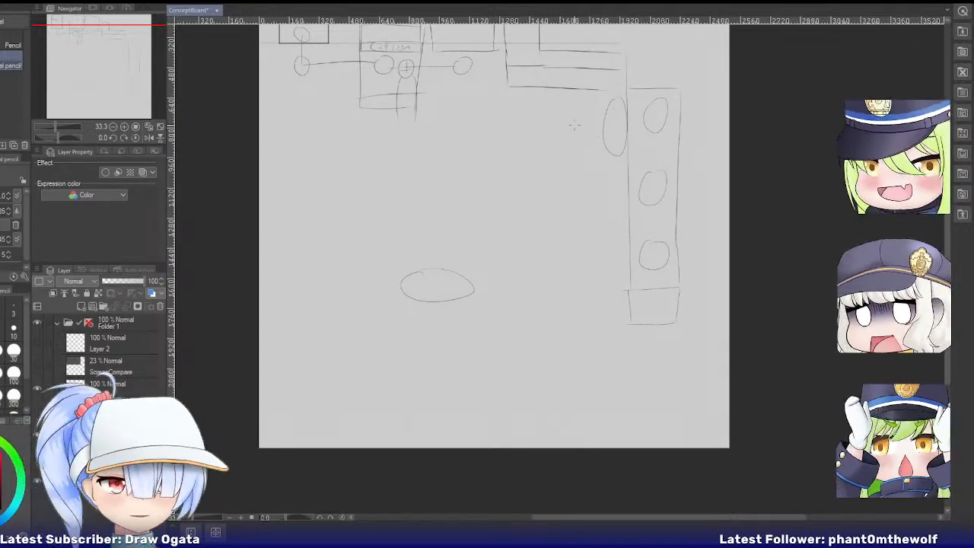
Draw a rectangle marked "Welcome" with a "Door" label below it, and rule a horizontal line across to the tall shelf.
drag(108, 65, 118, 61)
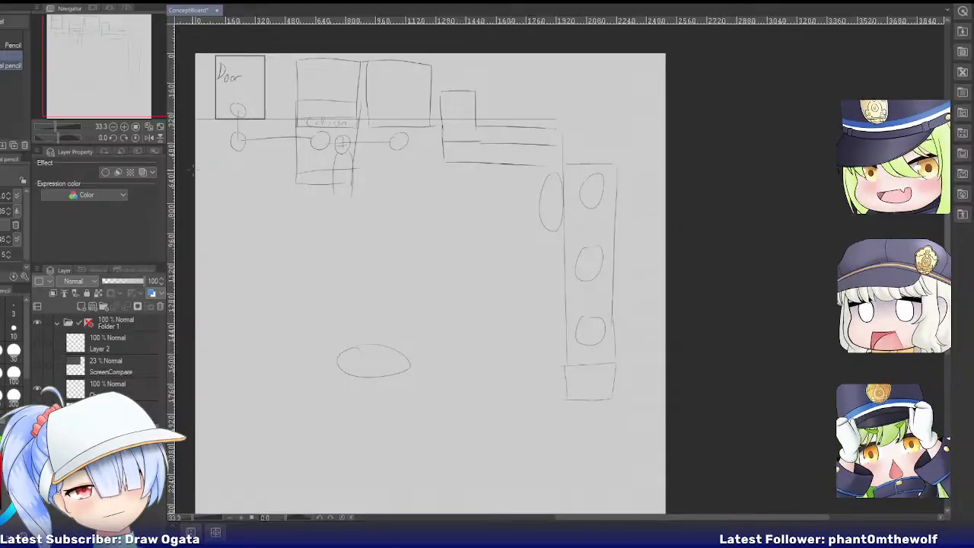
drag(126, 82, 119, 89)
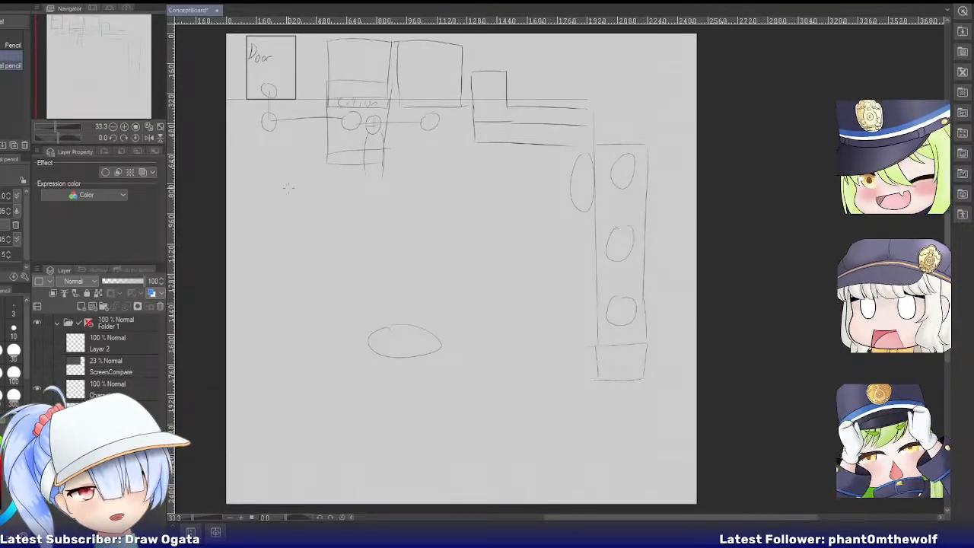
mouse_move(247, 294)
mouse_down()
mouse_move(249, 337)
mouse_move(248, 292)
mouse_move(347, 291)
mouse_move(345, 339)
mouse_up()
drag(246, 341, 345, 338)
drag(257, 312, 279, 319)
mouse_move(288, 306)
mouse_down()
mouse_move(289, 328)
mouse_move(319, 332)
mouse_up()
drag(323, 327, 329, 329)
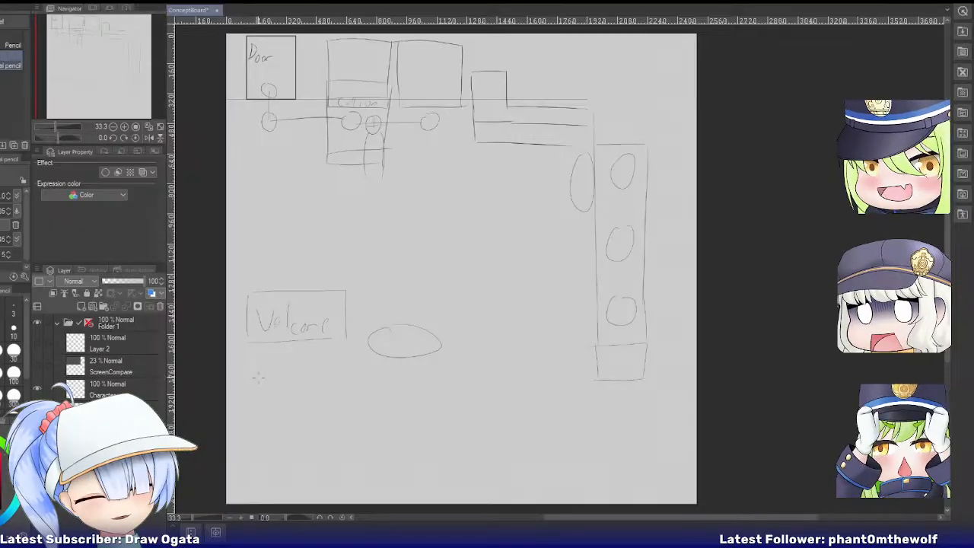
mouse_move(257, 364)
mouse_down()
mouse_move(268, 380)
mouse_move(282, 373)
mouse_up()
drag(292, 373, 310, 374)
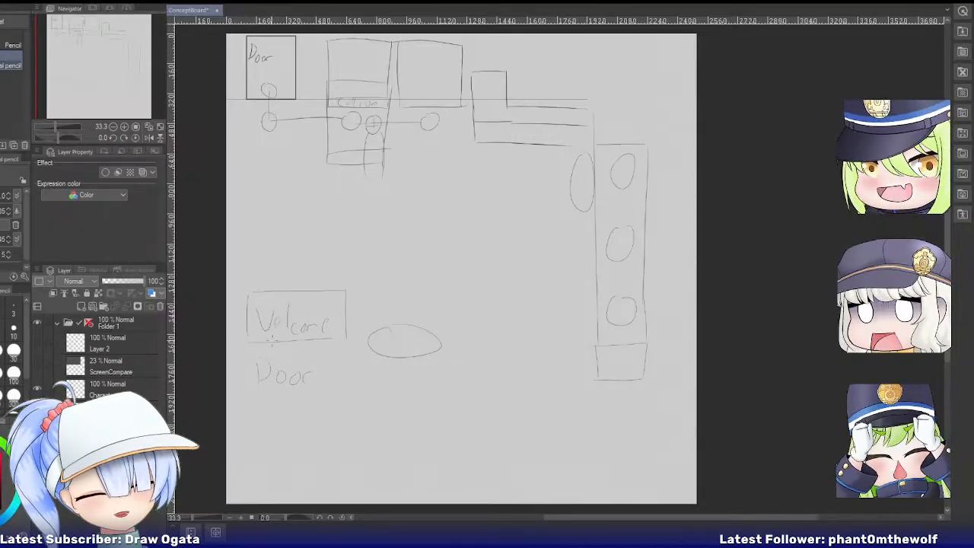
mouse_move(231, 372)
mouse_down()
mouse_move(439, 383)
mouse_move(572, 374)
mouse_up()
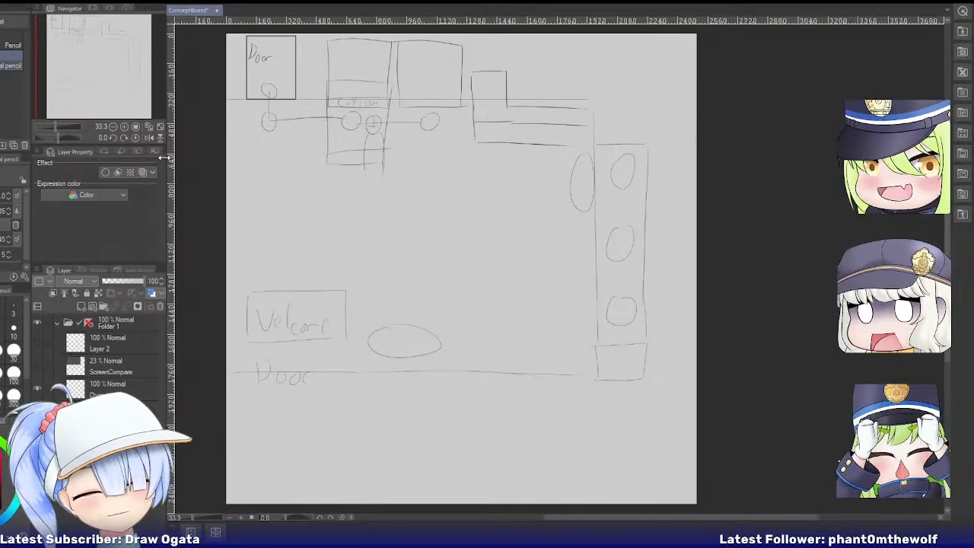
Bring back the perspective sketch and move its drawing slightly right and down on the canvas.
drag(120, 81, 121, 83)
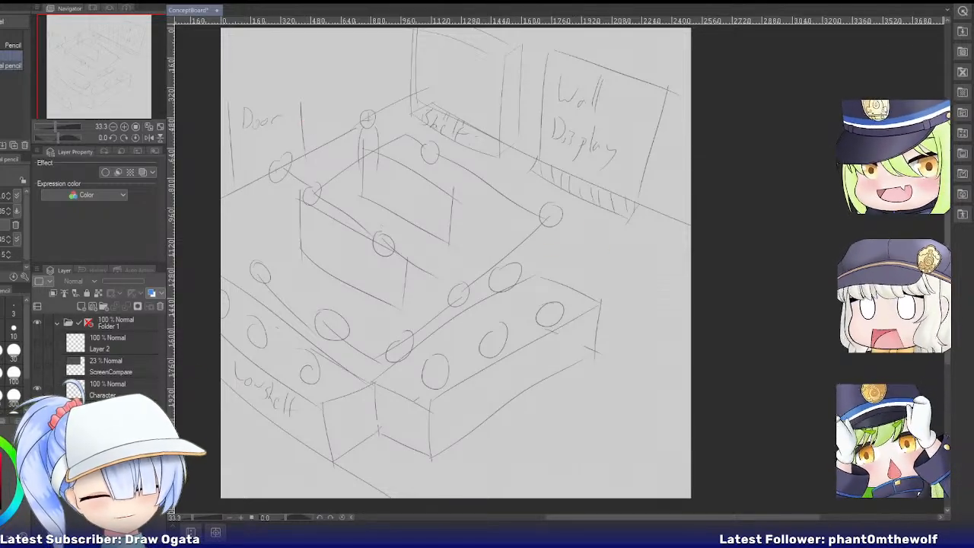
click(108, 415)
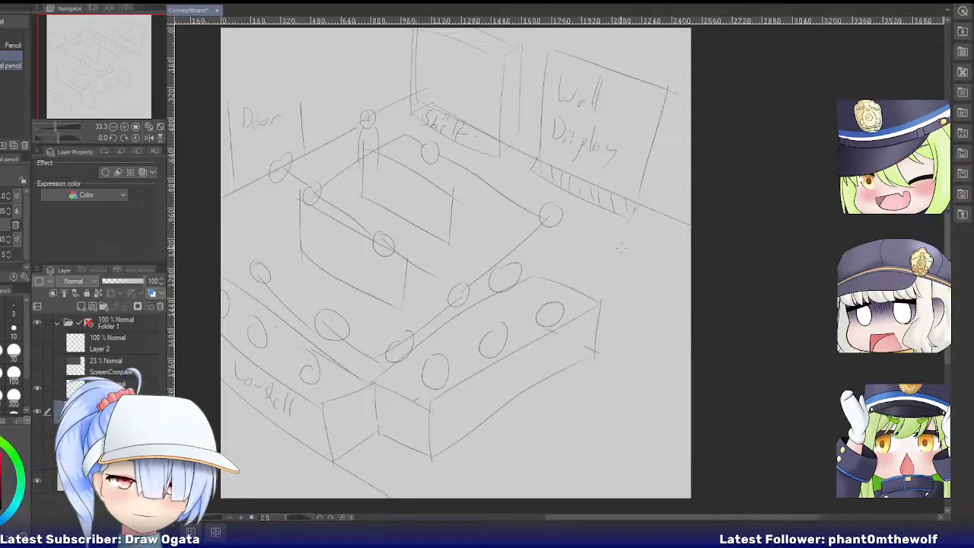
scroll(621, 247, down, 1)
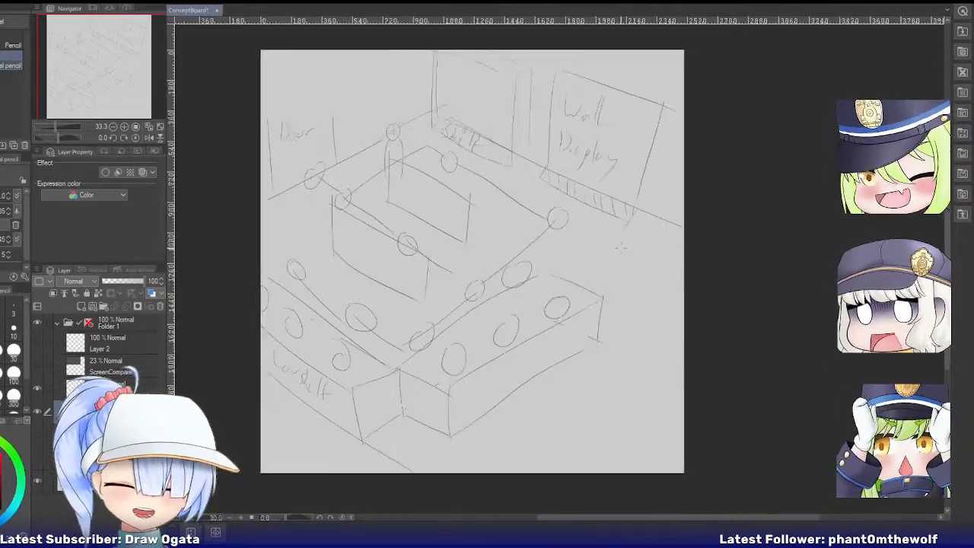
key(ctrl+t)
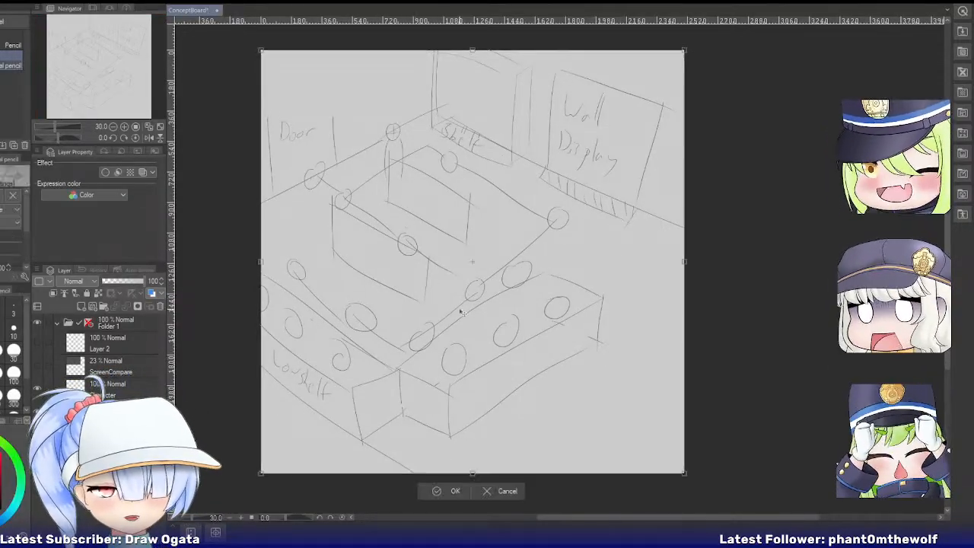
drag(474, 329, 501, 342)
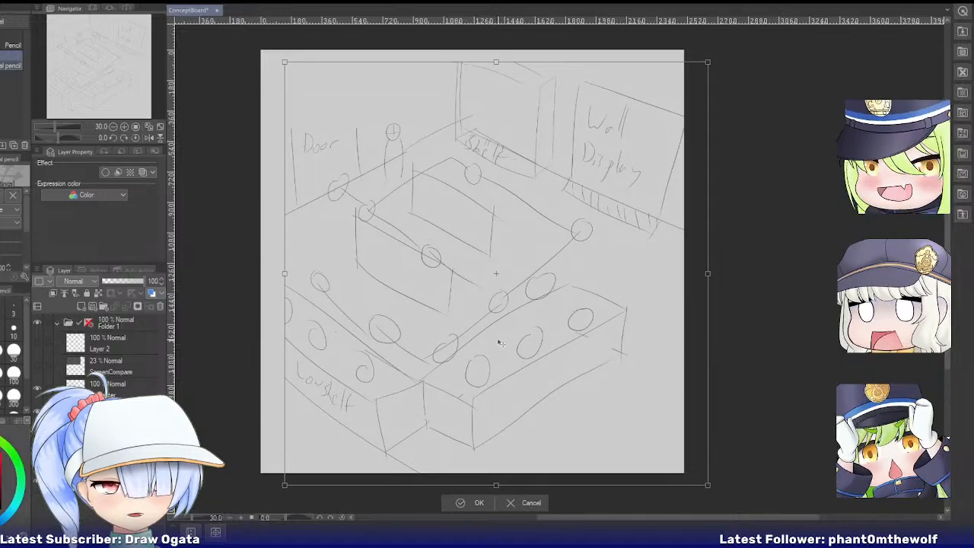
click(461, 502)
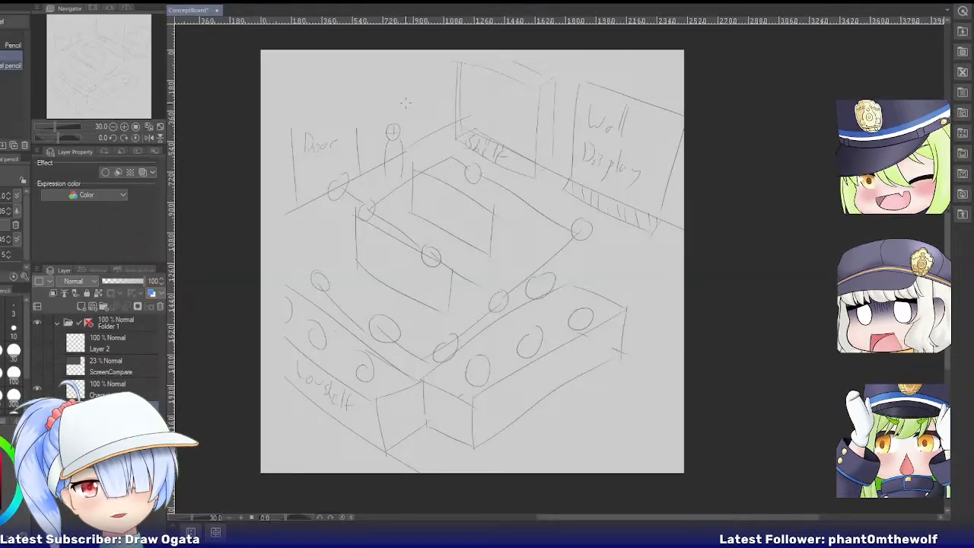
Write "Glass" above the character and move the label slightly up and left.
mouse_move(378, 100)
mouse_down()
mouse_move(367, 119)
mouse_move(410, 112)
mouse_up()
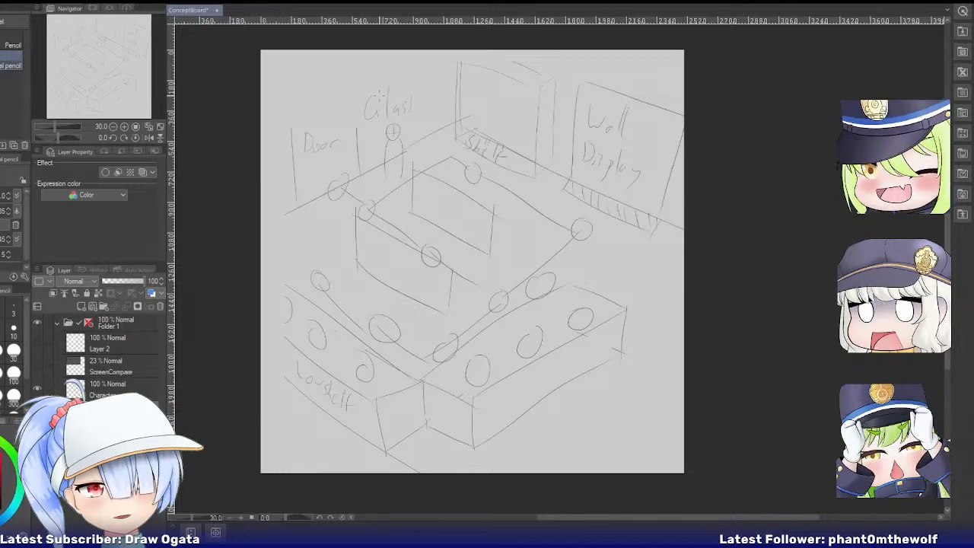
key(m)
mouse_move(362, 75)
mouse_down()
mouse_move(380, 129)
mouse_move(421, 79)
mouse_up()
key(ctrl+t)
drag(412, 120, 396, 106)
click(347, 137)
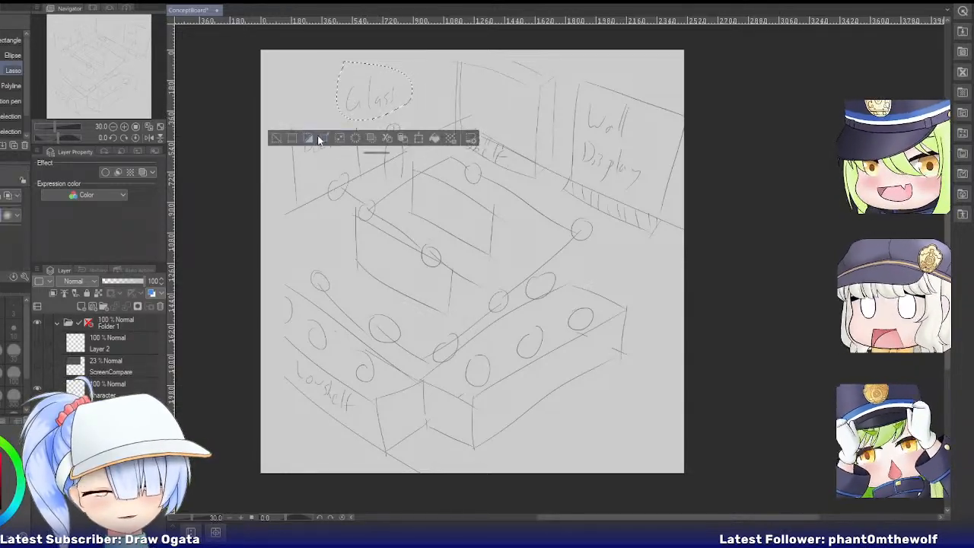
click(279, 139)
Draw a ledge line parallel to the back wall beside the door and label the area "Display".
key(p)
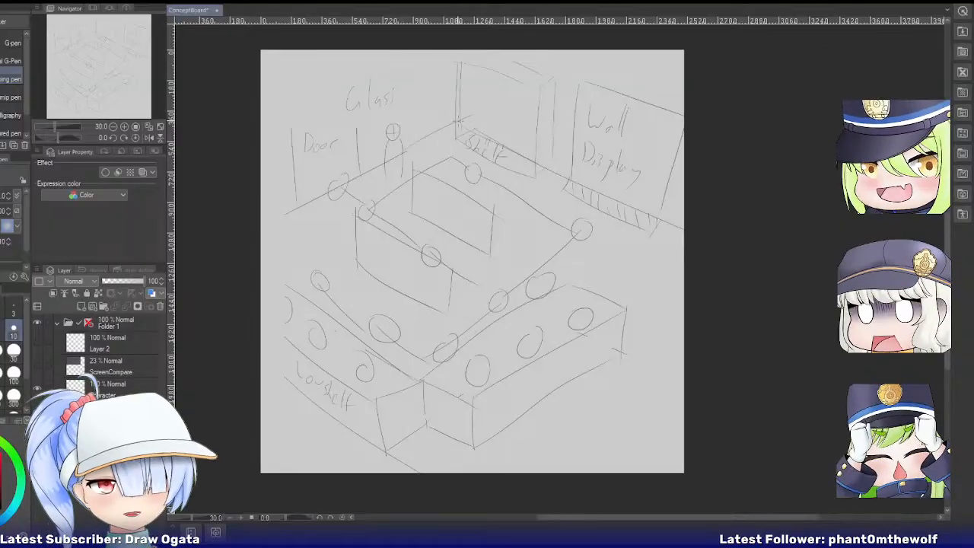
drag(426, 108, 268, 185)
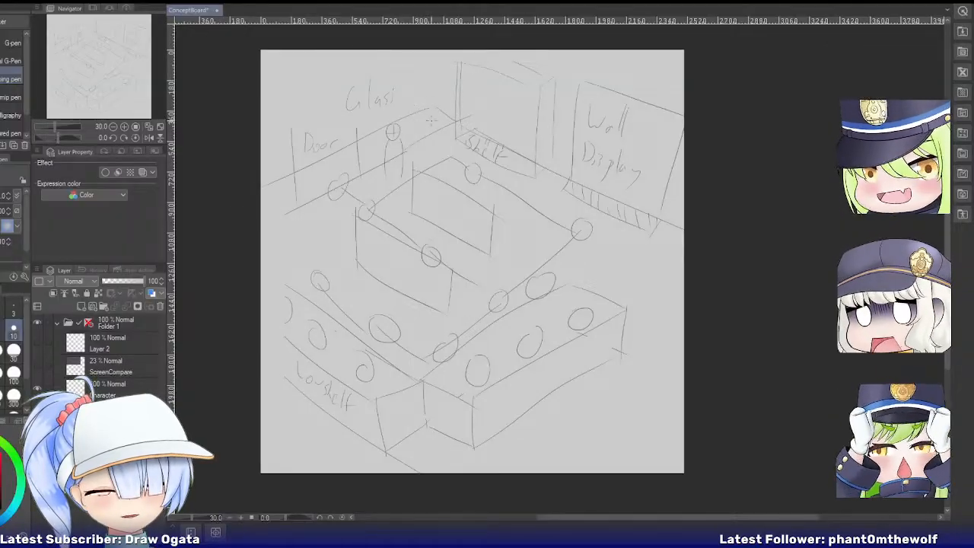
drag(372, 131, 373, 156)
drag(372, 125, 375, 144)
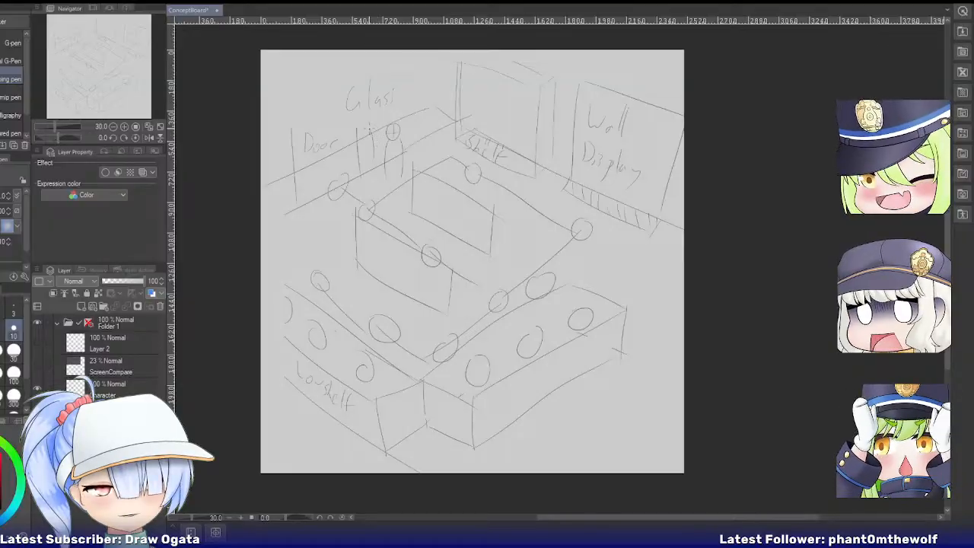
mouse_move(380, 131)
mouse_down()
mouse_move(383, 156)
mouse_move(399, 148)
mouse_up()
drag(408, 114, 411, 138)
drag(420, 131, 431, 142)
Label the area outside the glass "Road" with a direction arrow along it, and sketch a standing figure there.
drag(289, 105, 293, 135)
drag(295, 108, 305, 129)
drag(308, 125, 339, 128)
mouse_move(352, 86)
mouse_down()
mouse_move(341, 123)
mouse_move(282, 162)
mouse_up()
drag(271, 153, 331, 113)
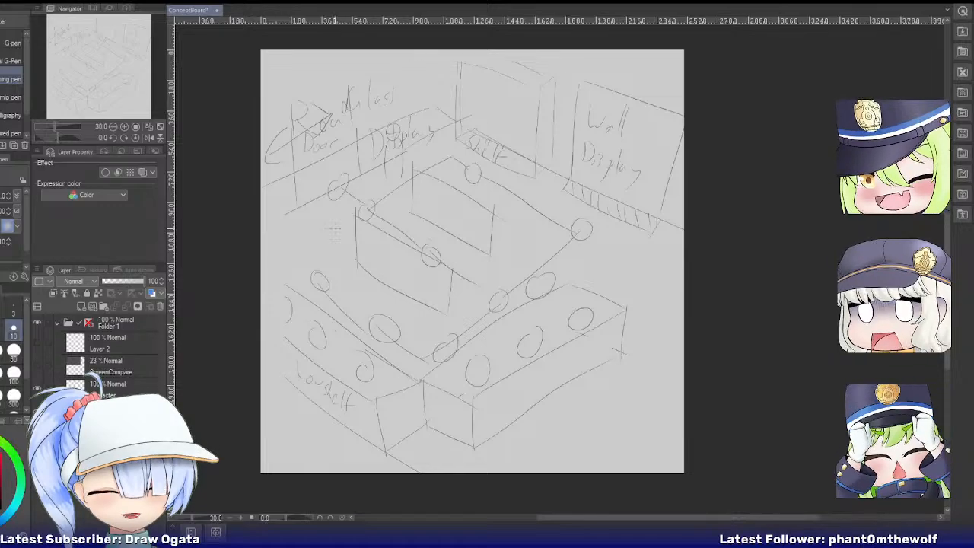
drag(409, 57, 420, 61)
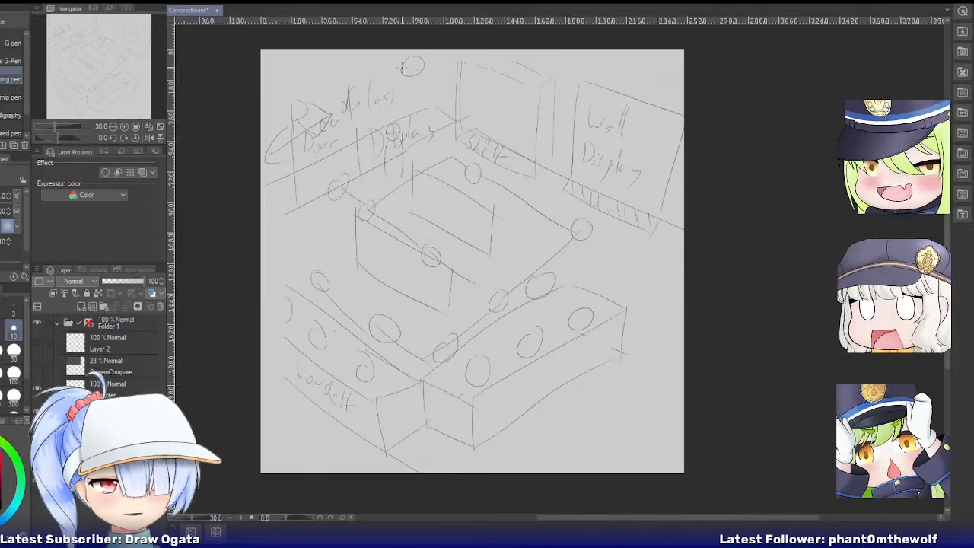
mouse_move(405, 75)
mouse_down()
mouse_move(402, 94)
mouse_move(419, 105)
mouse_move(410, 108)
mouse_up()
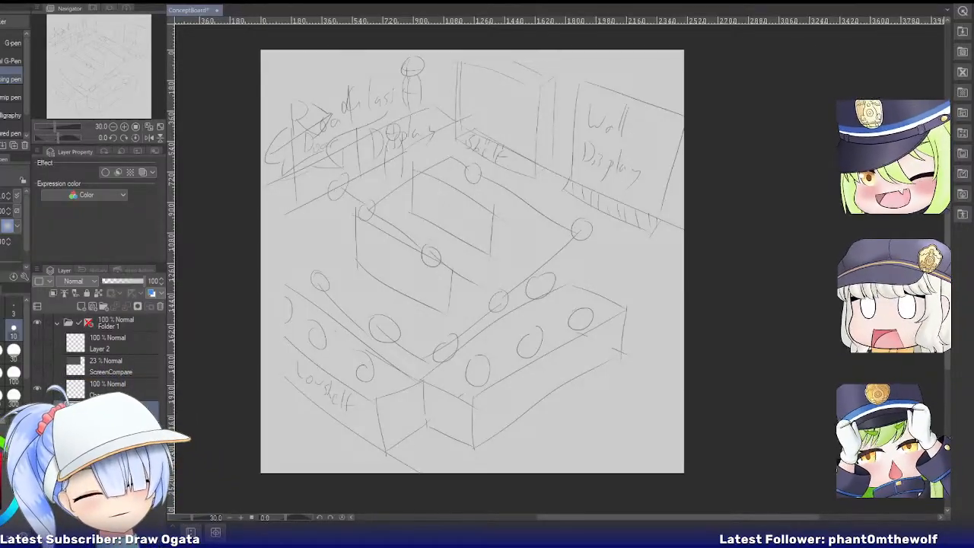
Draw a line from the long box's far lower corner to the canvas edge, redoing the first attempt at a flatter angle.
drag(105, 76, 117, 80)
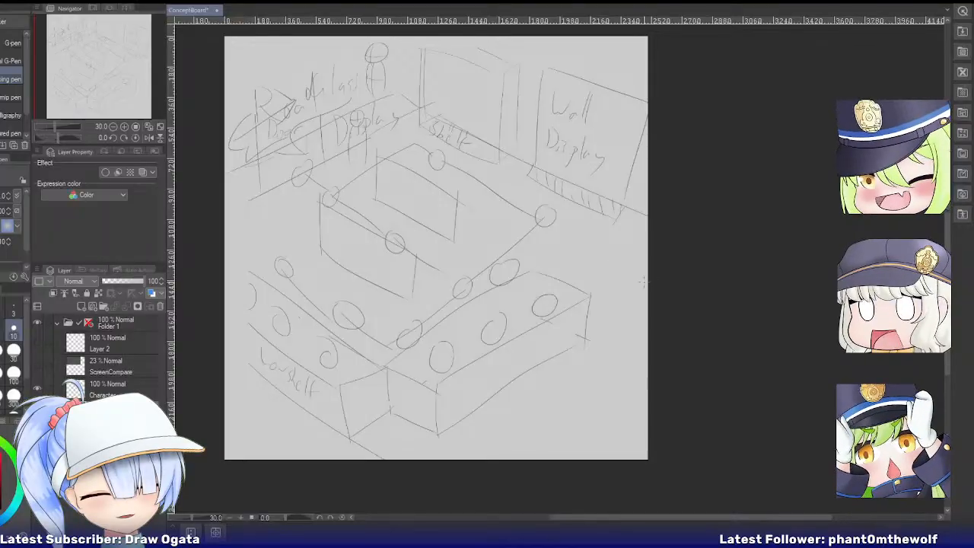
drag(649, 284, 587, 335)
key(ctrl+z)
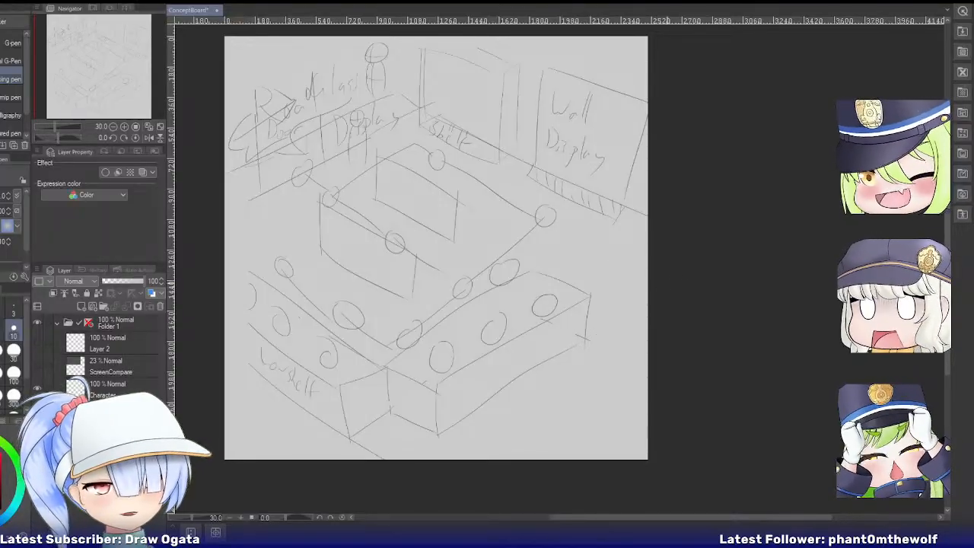
drag(648, 298, 588, 332)
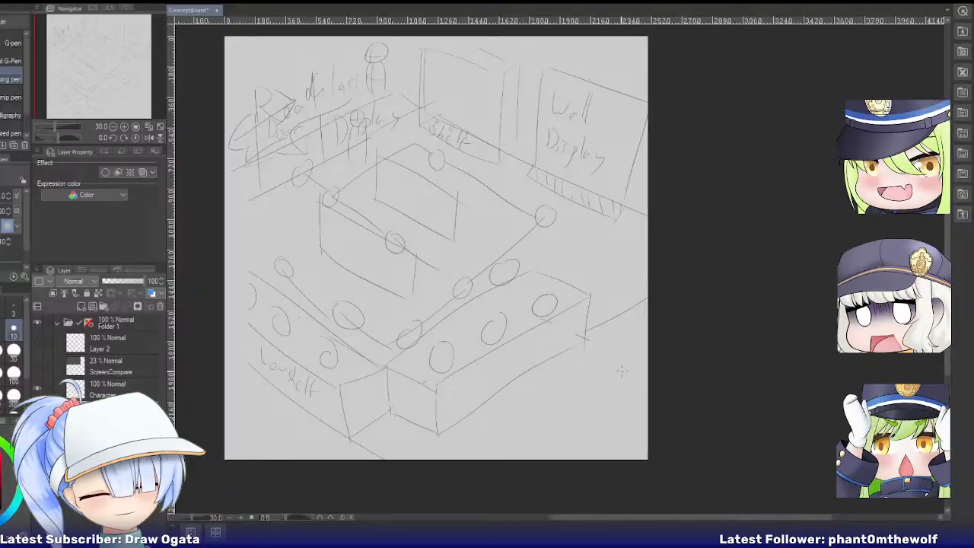
Add slanted floor lines in front of the long box and a vertical edge from the wall display down to its far corner.
mouse_move(625, 327)
mouse_down()
mouse_move(684, 364)
mouse_move(602, 370)
mouse_up()
drag(648, 417, 567, 387)
mouse_move(618, 450)
mouse_down()
mouse_move(563, 429)
mouse_move(516, 427)
mouse_up()
drag(566, 460, 543, 444)
drag(436, 460, 416, 446)
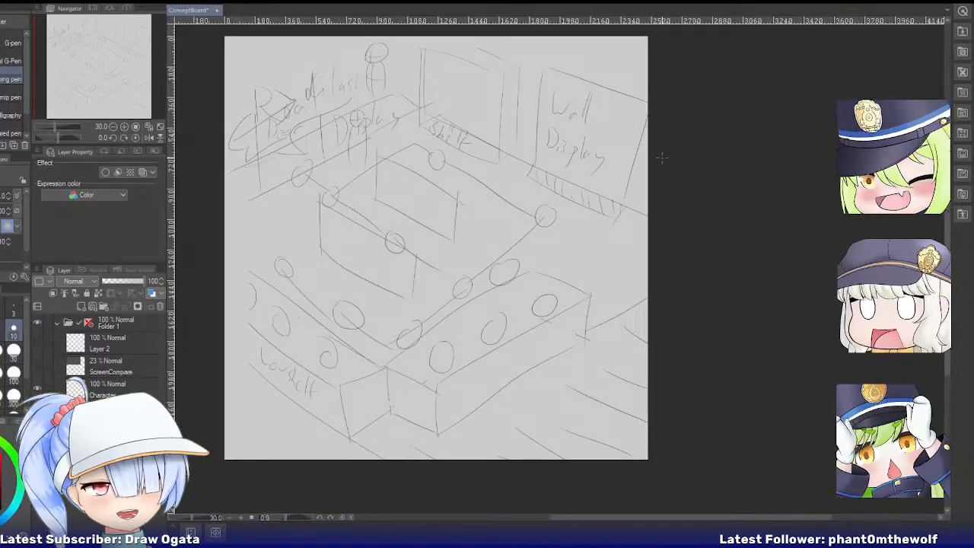
drag(626, 157, 588, 296)
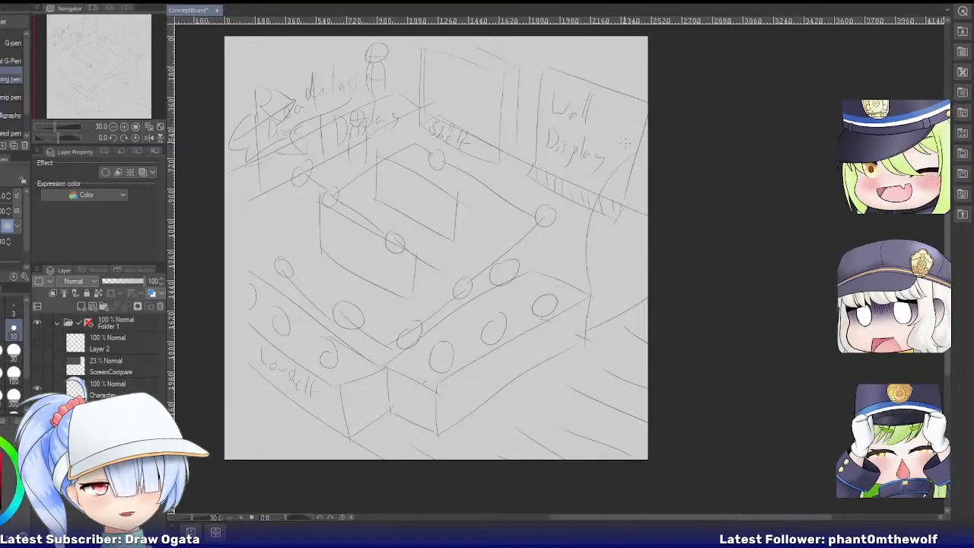
mouse_move(638, 97)
mouse_down()
mouse_move(621, 165)
mouse_move(631, 176)
mouse_up()
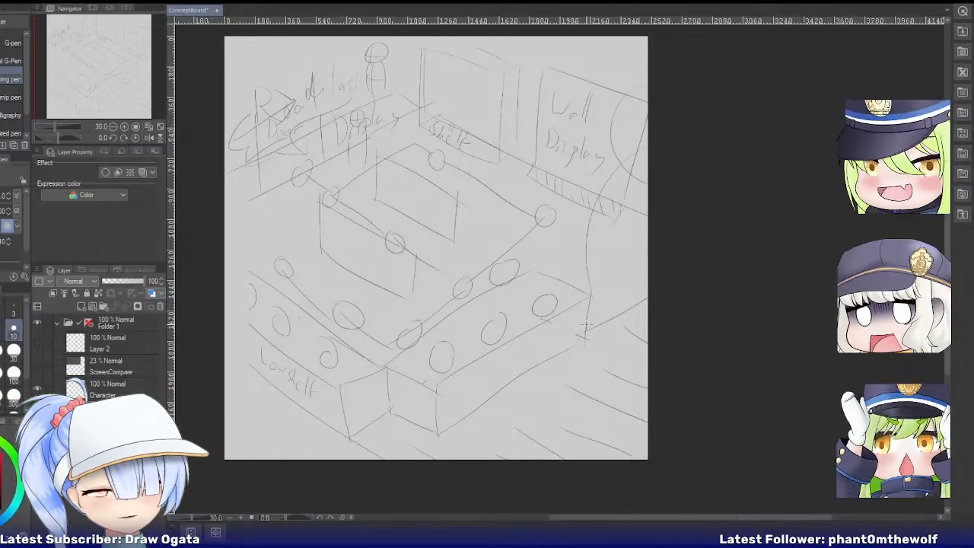
key(ctrl+z)
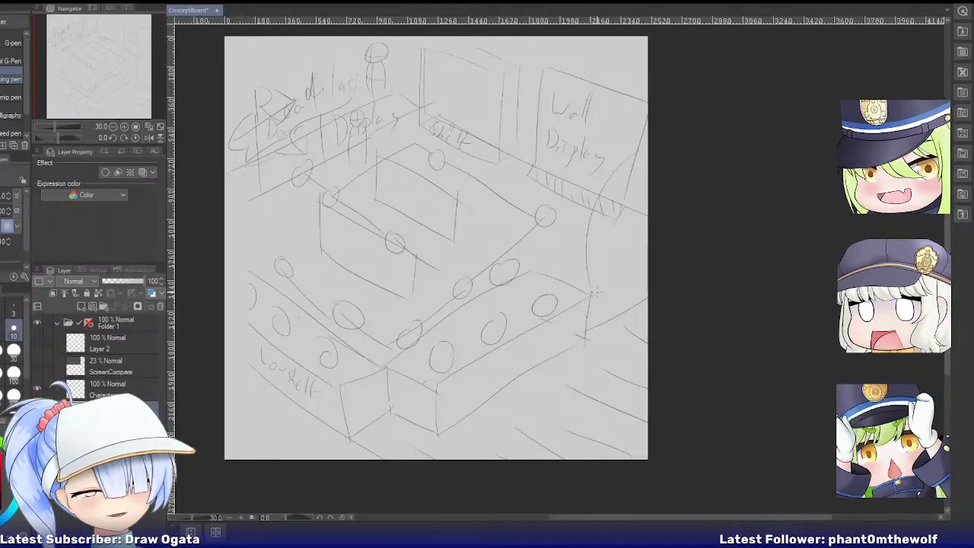
drag(111, 73, 112, 61)
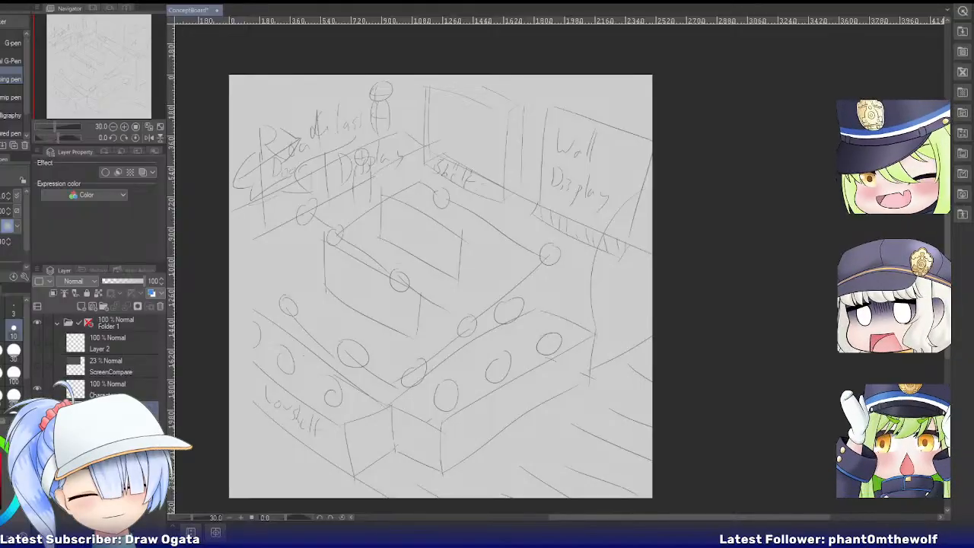
Hide the room sketch layers and show the layer with the two rough character figures.
click(37, 411)
click(37, 389)
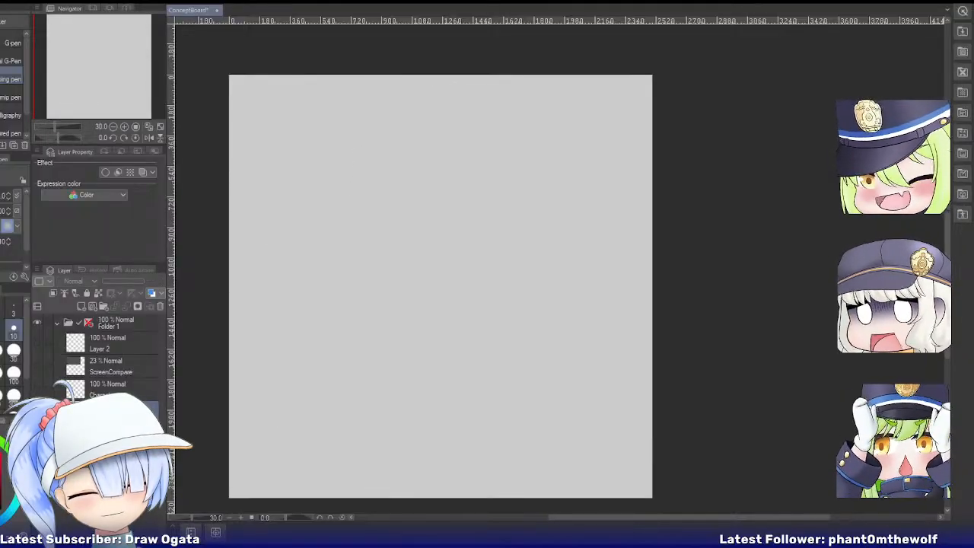
click(37, 434)
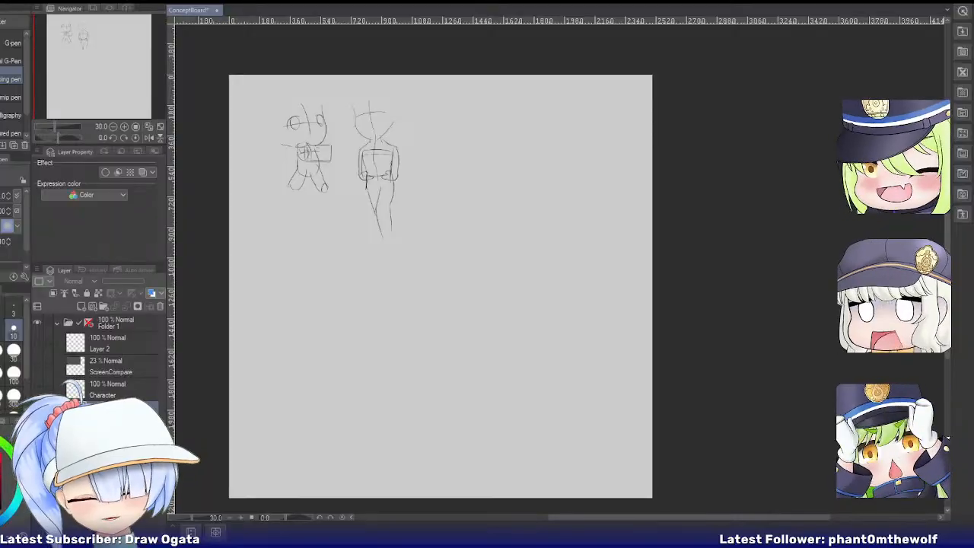
Move the two figure sketches closer to the canvas's upper-left corner.
key(ctrl+t)
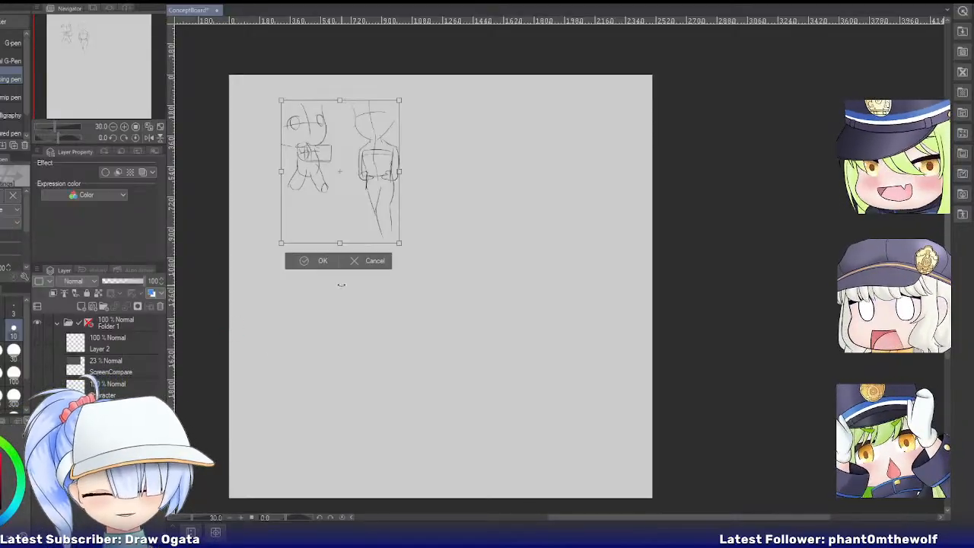
drag(366, 233, 322, 218)
click(266, 249)
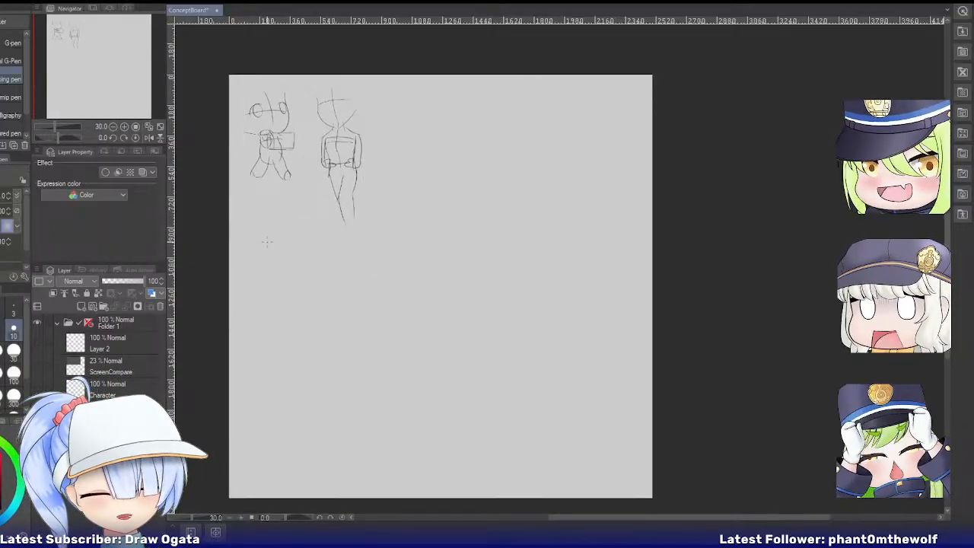
With the pencil, draw a large cross of horizontal and vertical face guidelines in the right half of the canvas.
drag(102, 66, 119, 58)
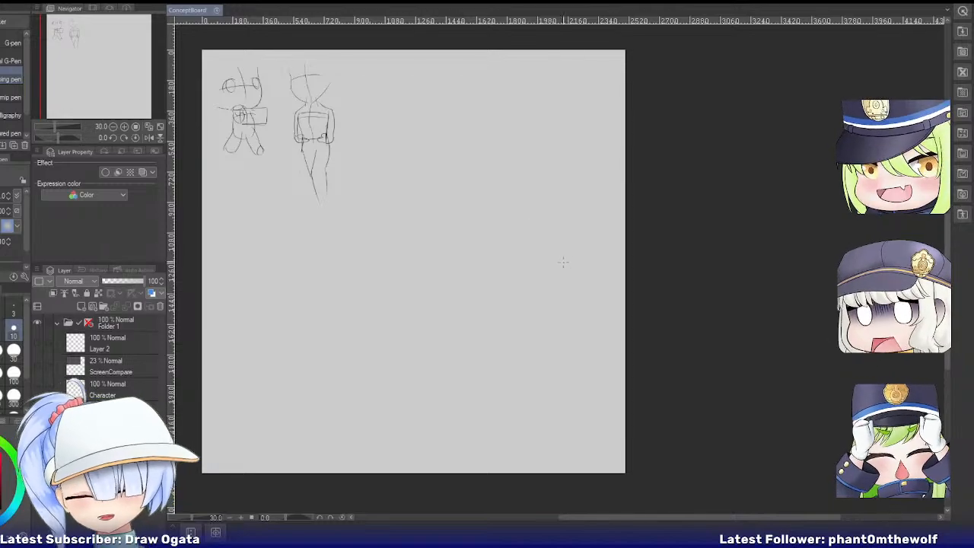
key(p)
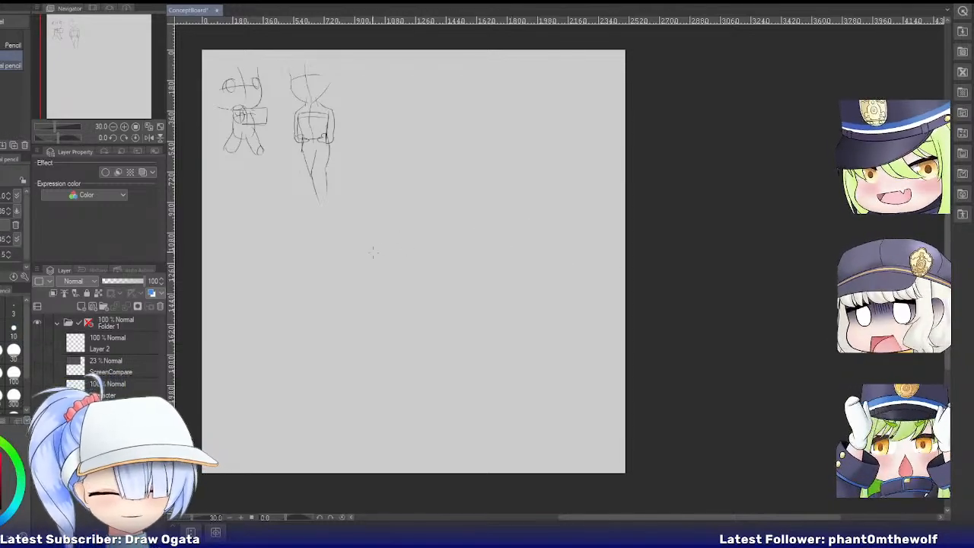
drag(391, 245, 569, 246)
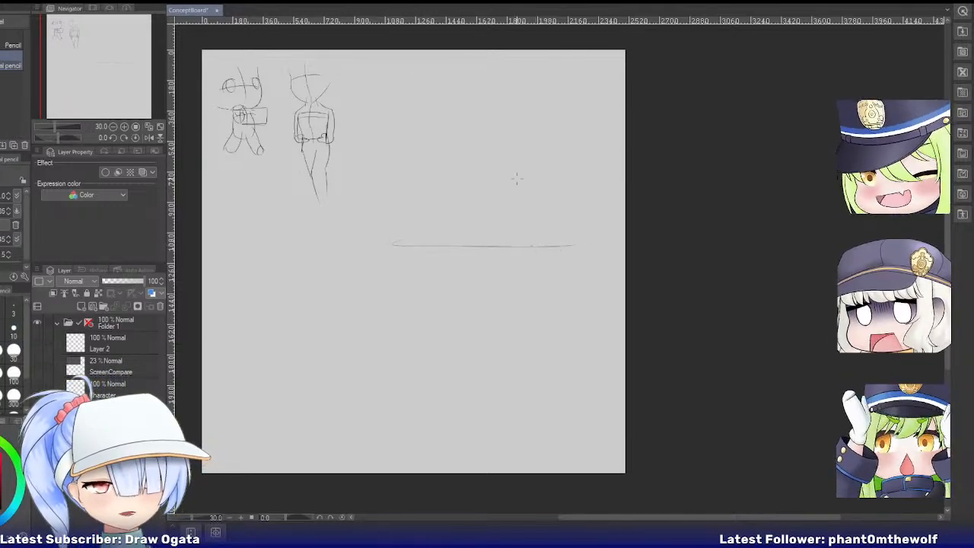
mouse_move(477, 148)
mouse_down()
mouse_move(472, 327)
mouse_move(485, 352)
mouse_up()
key(ctrl+z)
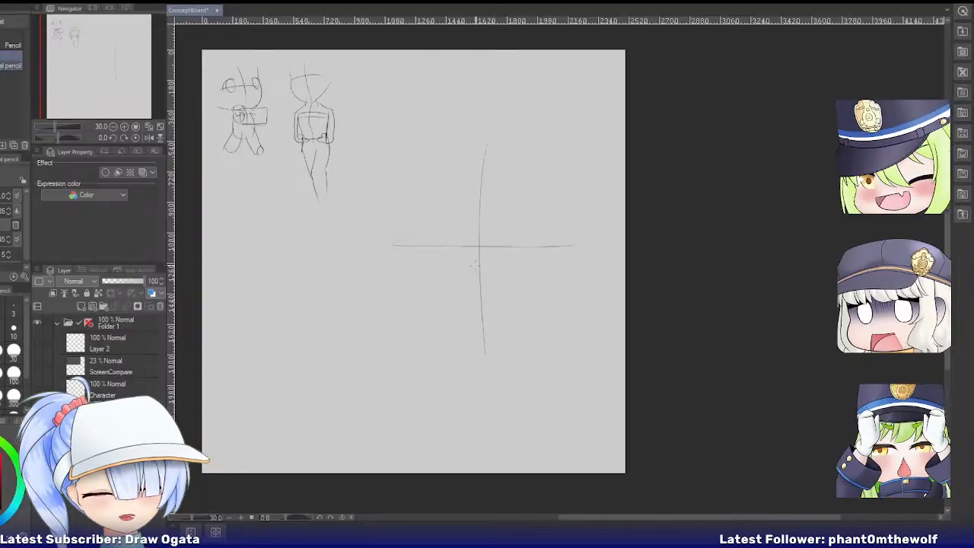
Sketch the left face contour from the forehead past the cheek to the chin, redoing strokes until the curve fits.
drag(379, 135, 384, 240)
key(ctrl+z)
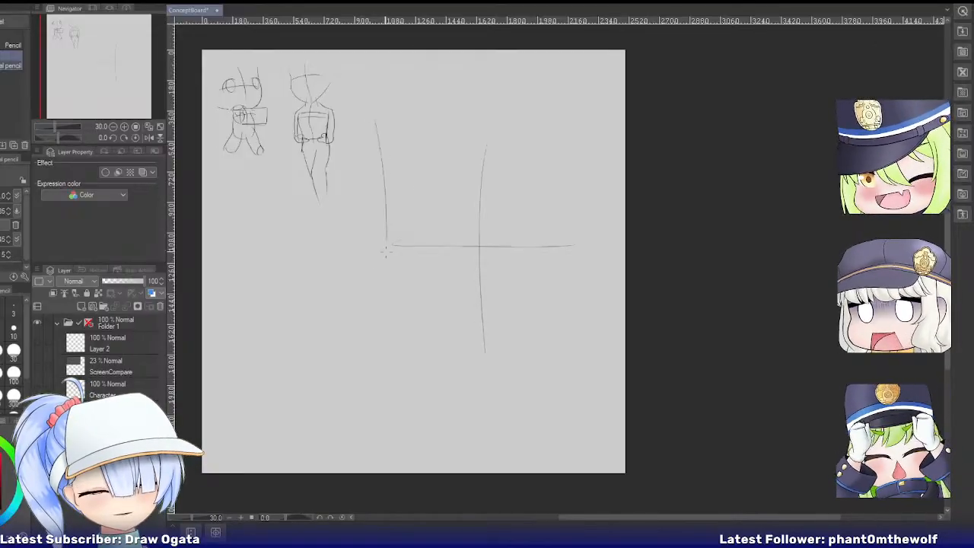
key(ctrl+z)
drag(404, 114, 378, 298)
key(ctrl+z)
key(ctrl+z)
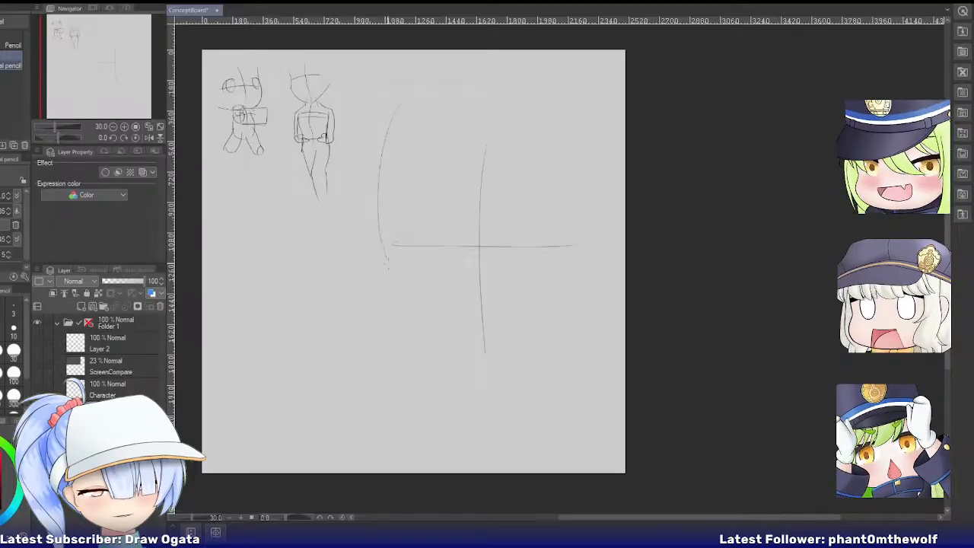
mouse_move(381, 241)
mouse_down()
mouse_move(393, 306)
mouse_move(424, 366)
mouse_up()
key(ctrl+z)
mouse_move(392, 296)
mouse_down()
mouse_move(408, 356)
mouse_move(481, 418)
mouse_up()
key(ctrl+z)
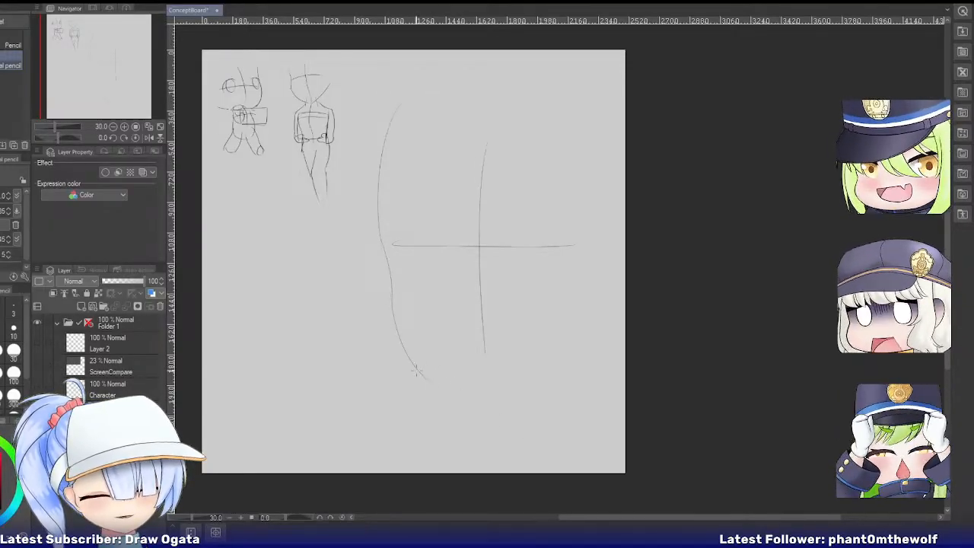
Draw the opposite jaw line from the chin up toward the canvas's right edge, redoing it at a steeper angle.
mouse_move(427, 379)
mouse_down()
mouse_move(484, 418)
mouse_move(625, 380)
mouse_up()
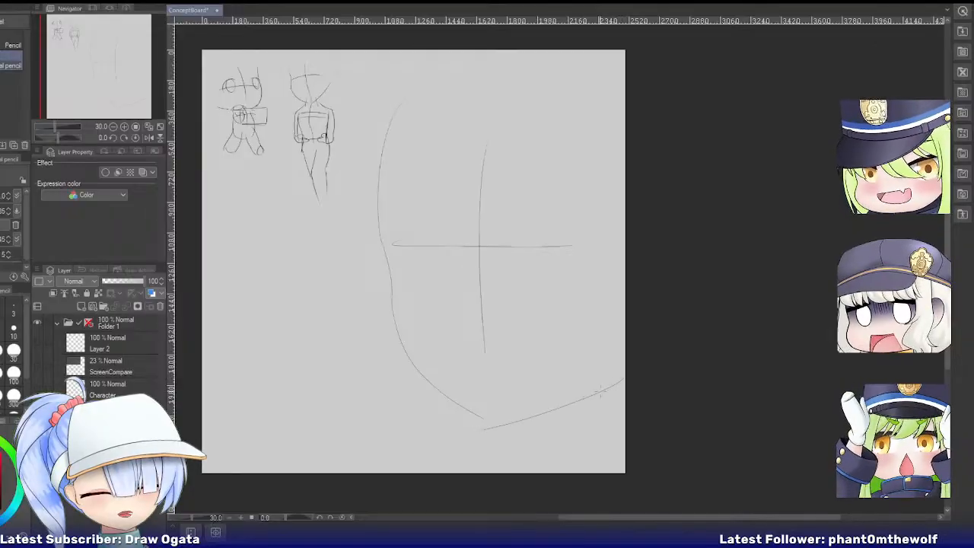
key(ctrl+z)
mouse_move(485, 416)
mouse_down()
mouse_move(626, 379)
mouse_move(499, 420)
mouse_up()
key(ctrl+z)
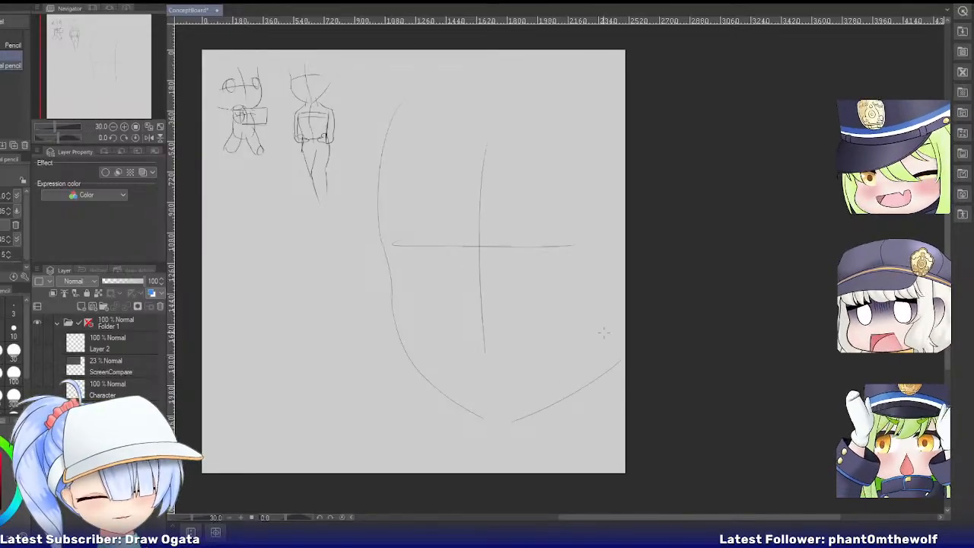
Sketch the right eye on the horizontal guide with an arched upper lid line and two curved iris sides.
scroll(628, 239, up, 8)
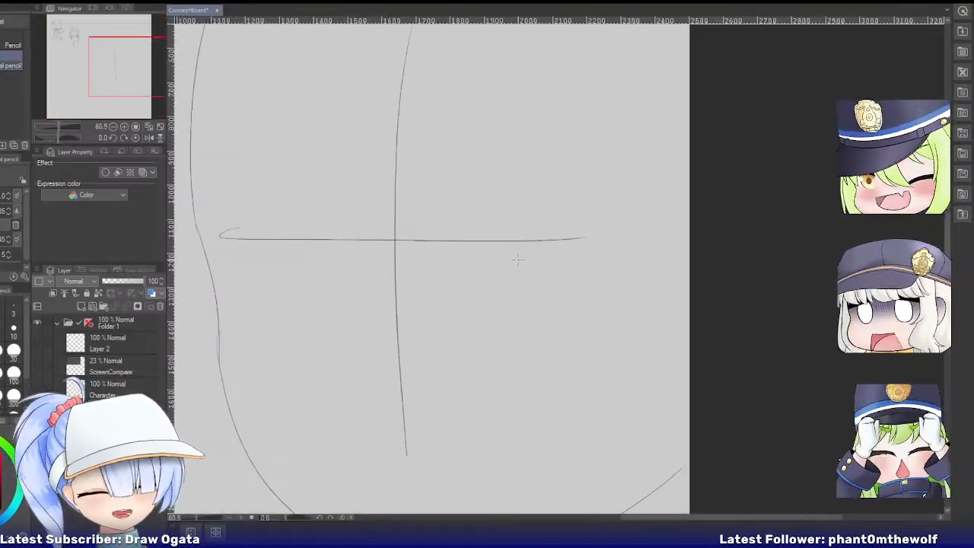
drag(468, 152, 609, 169)
key(ctrl+z)
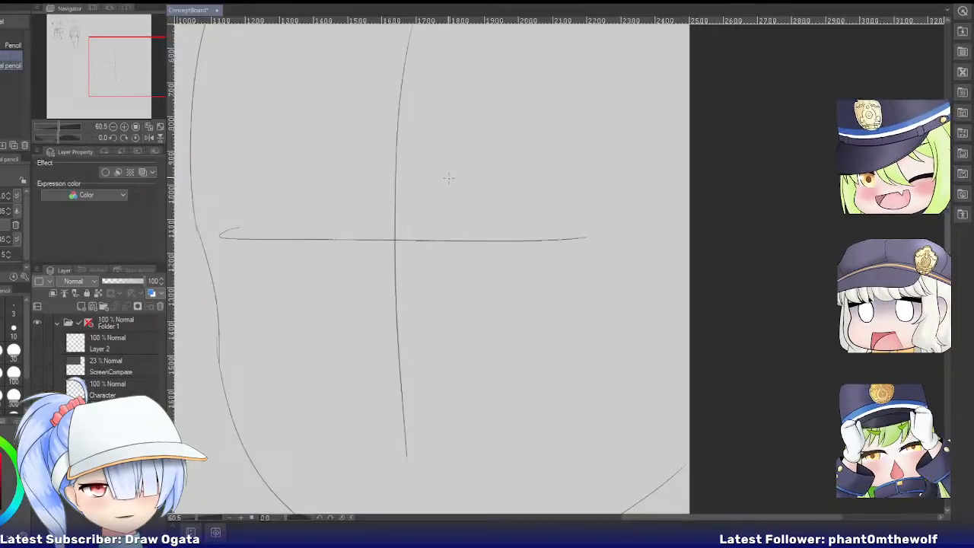
mouse_move(456, 174)
mouse_down()
mouse_move(567, 167)
mouse_move(625, 187)
mouse_up()
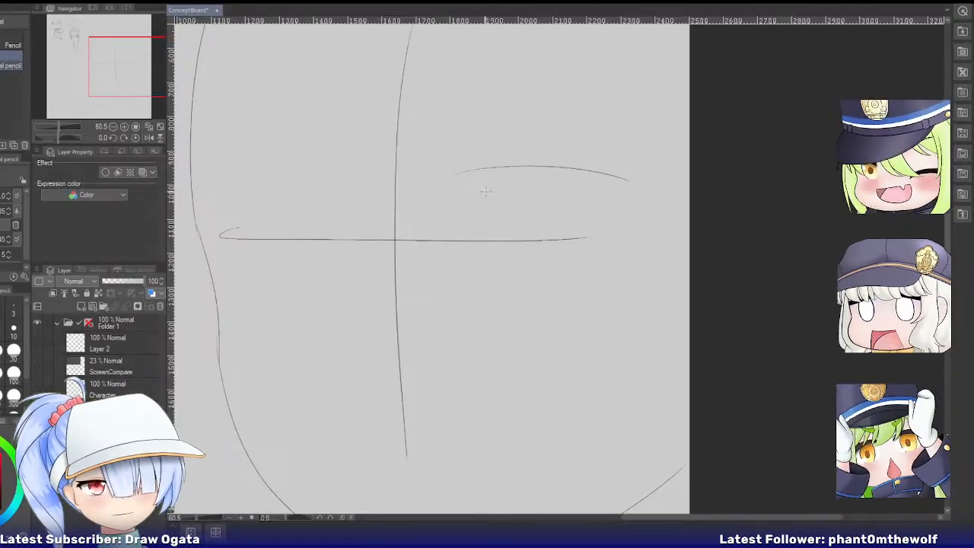
drag(491, 176, 511, 297)
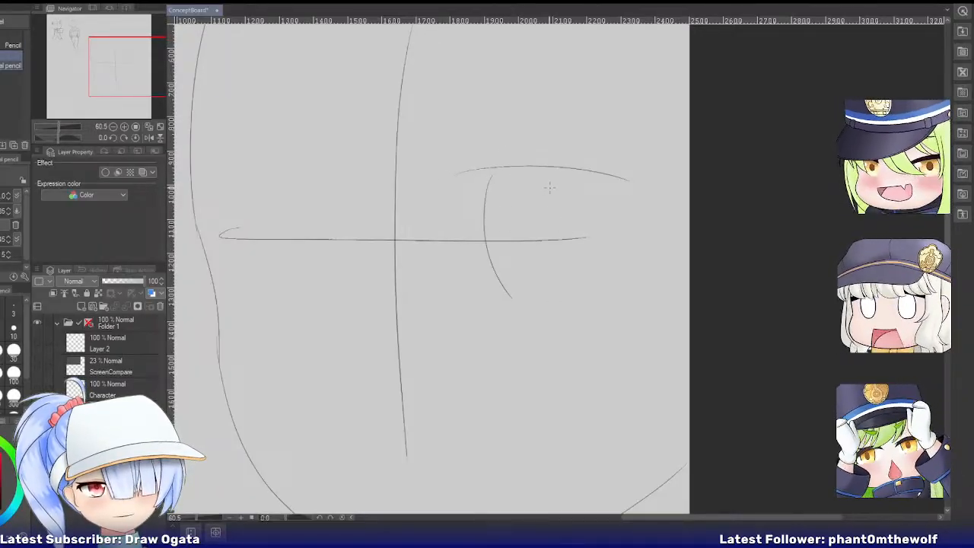
drag(583, 180, 570, 304)
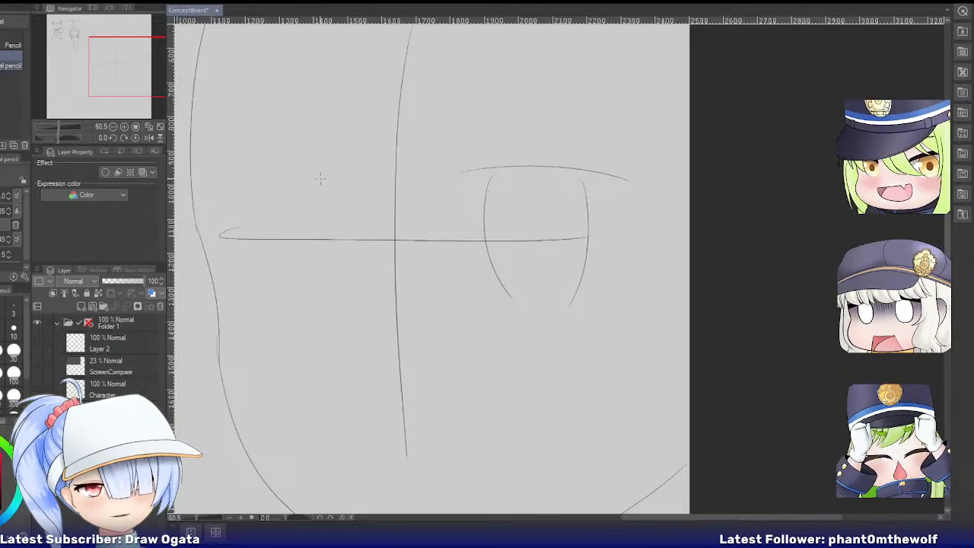
Sketch the matching left eye with an upper lid line and two curved iris sides, redoing strokes as needed.
drag(325, 175, 204, 170)
key(ctrl+z)
mouse_move(327, 176)
mouse_down()
mouse_move(209, 179)
mouse_move(260, 277)
mouse_up()
key(ctrl+z)
key(ctrl+z)
drag(327, 171, 210, 180)
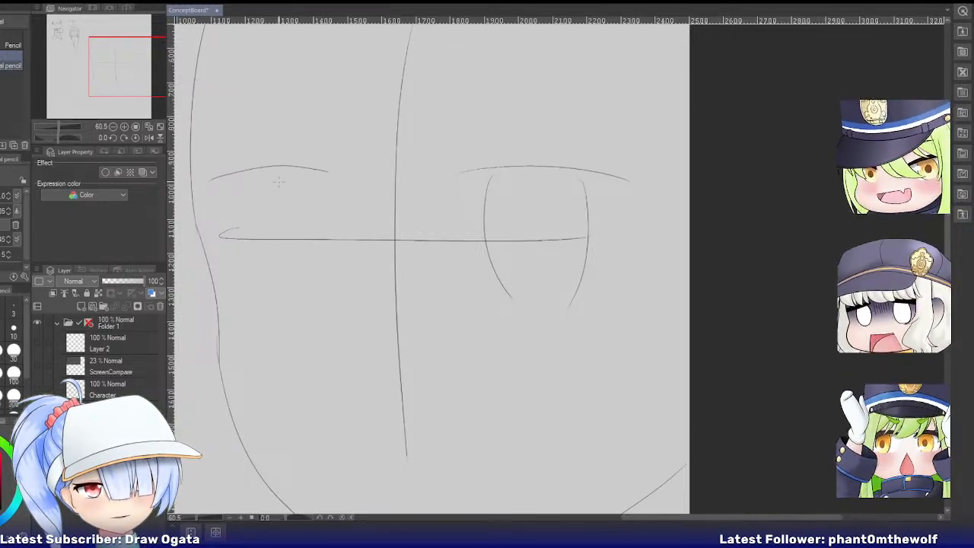
key(ctrl+z)
drag(335, 165, 204, 170)
key(ctrl+z)
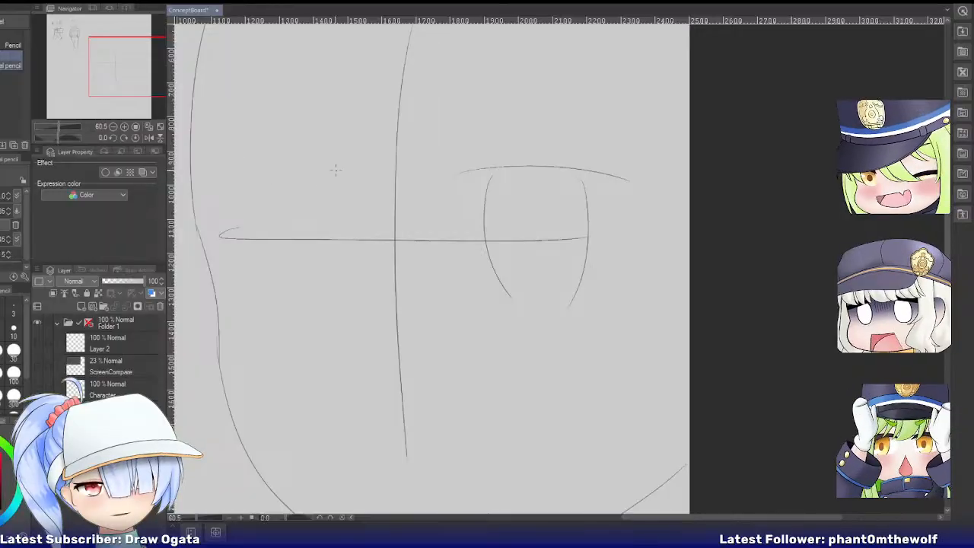
drag(336, 166, 223, 178)
key(ctrl+z)
mouse_move(329, 166)
mouse_down()
mouse_move(211, 178)
mouse_move(239, 216)
mouse_move(306, 192)
mouse_move(235, 251)
mouse_move(296, 185)
mouse_move(242, 254)
mouse_move(298, 174)
mouse_move(276, 286)
mouse_up()
key(ctrl+z)
key(ctrl+z)
key(ctrl+z)
drag(301, 172, 303, 278)
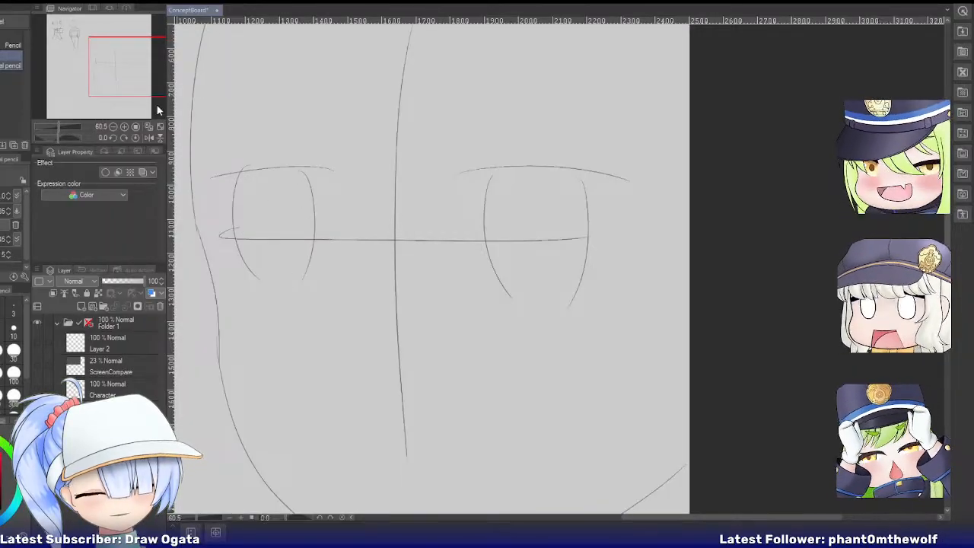
Lasso the two small figure sketches beside the face, delete them and clear the selection.
drag(125, 71, 137, 58)
click(113, 127)
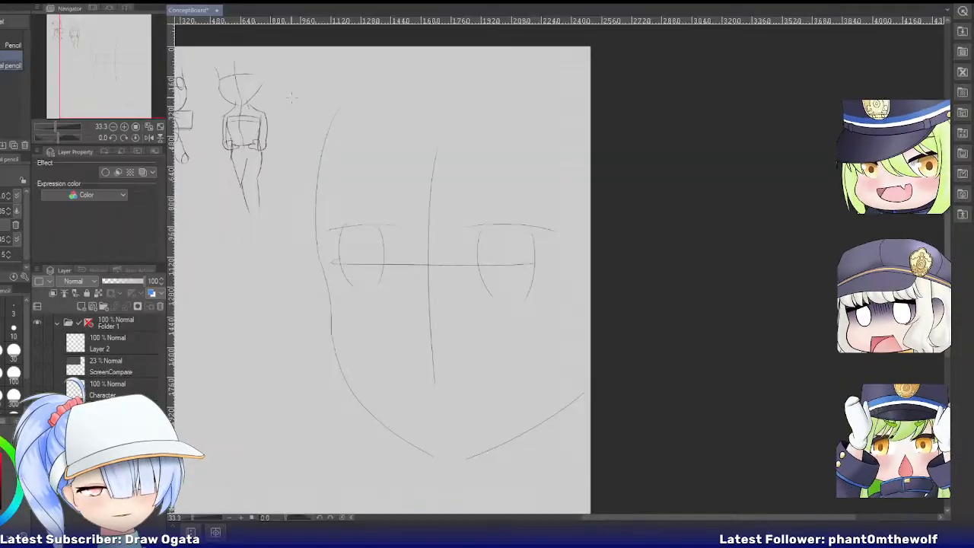
drag(118, 55, 99, 50)
key(m)
mouse_move(381, 192)
mouse_down()
mouse_move(199, 55)
mouse_move(222, 254)
mouse_up()
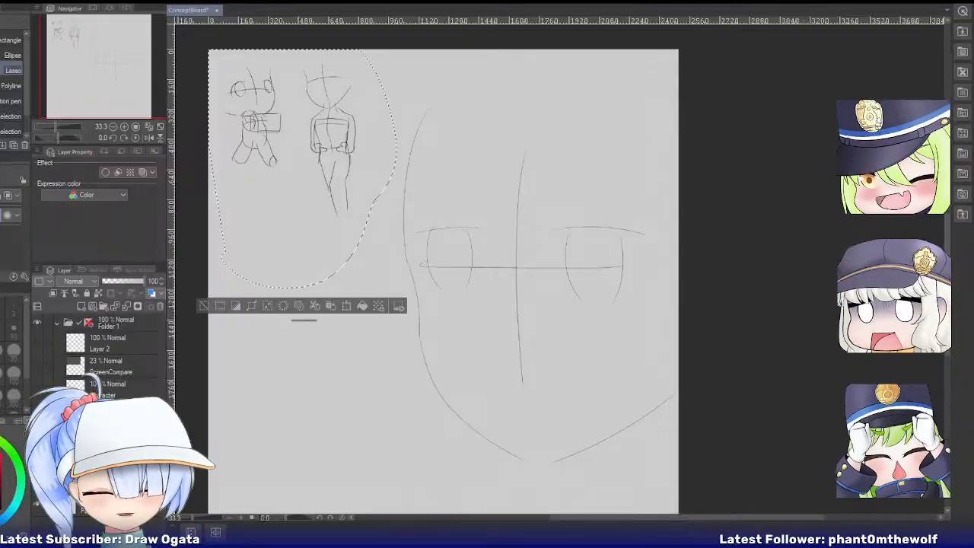
key(Delete)
click(203, 306)
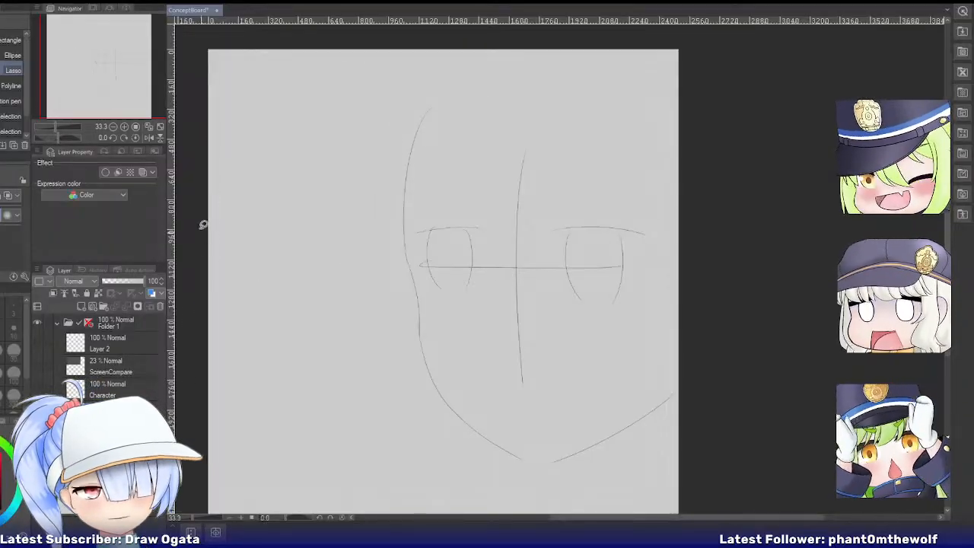
With the pen, draw the outer hair curve and a shorter inner strand beside the left forehead, redoing unsatisfactory strokes.
mouse_move(137, 79)
mouse_down()
mouse_move(130, 99)
mouse_move(171, 99)
mouse_up()
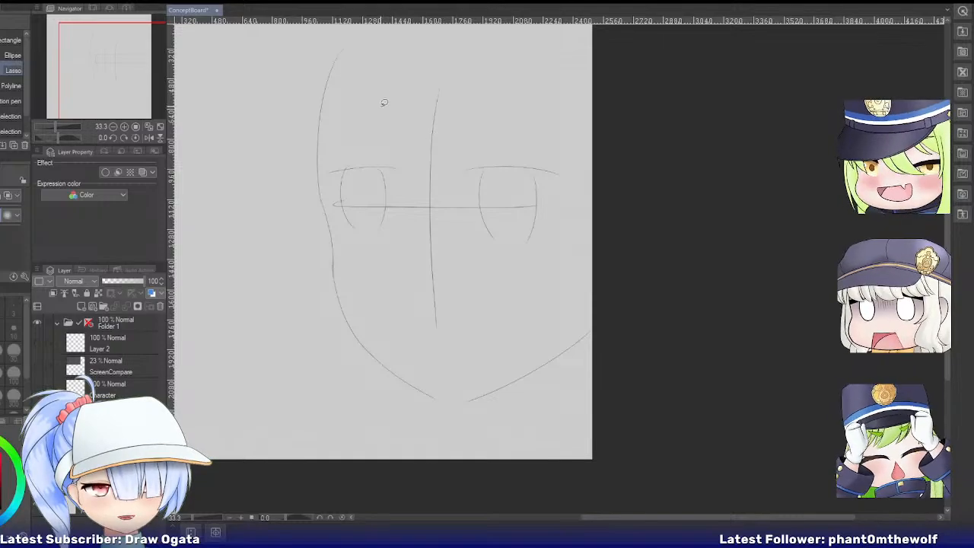
key(p)
drag(120, 58, 122, 50)
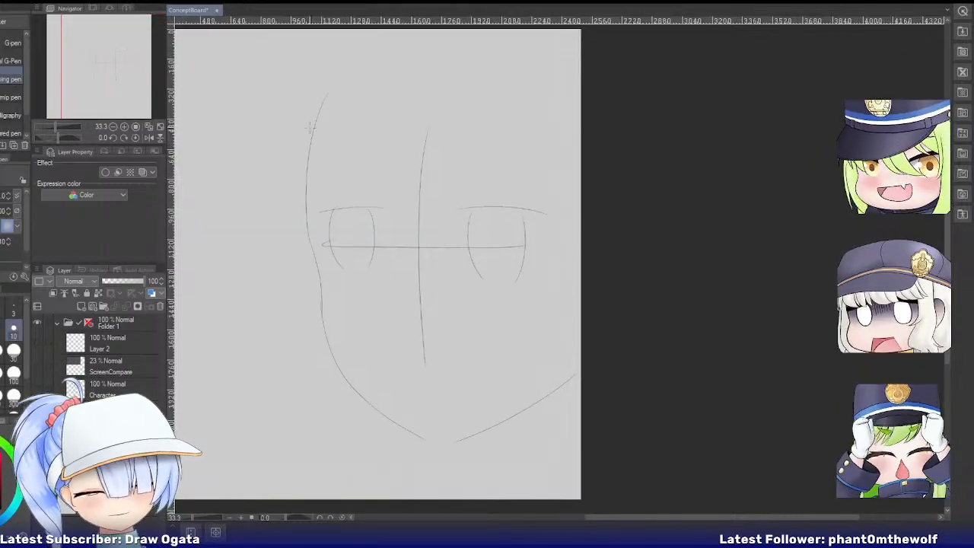
drag(328, 51, 255, 205)
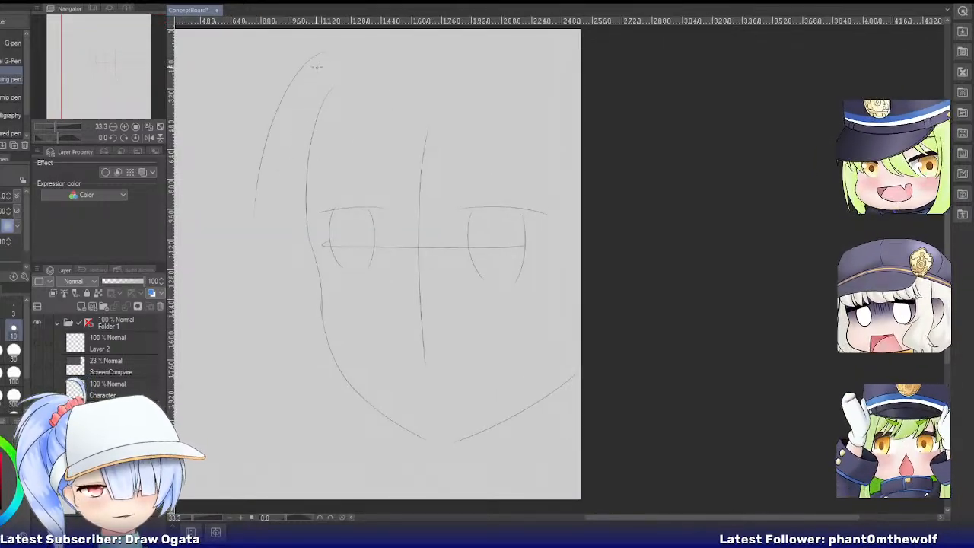
key(ctrl+z)
drag(314, 58, 264, 207)
key(ctrl+z)
drag(324, 43, 242, 192)
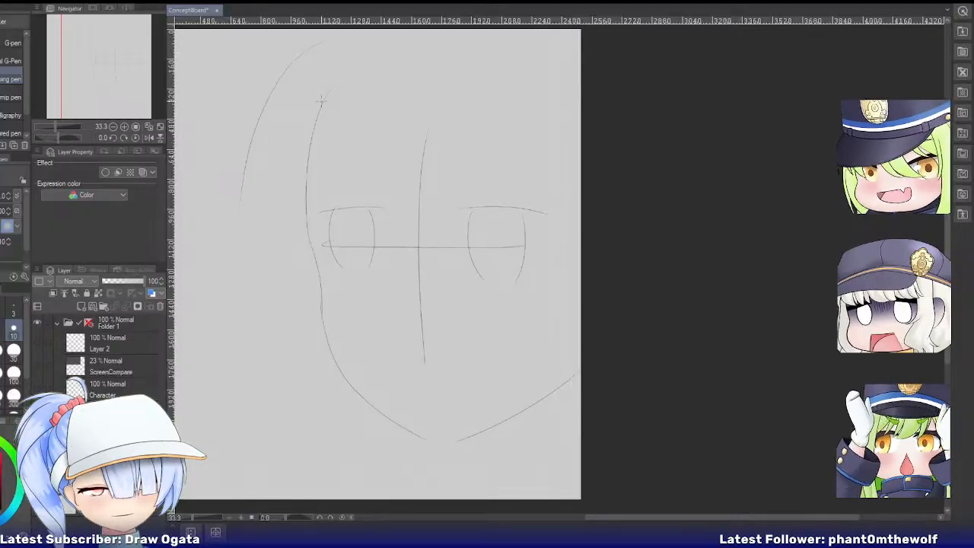
drag(309, 111, 278, 195)
key(ctrl+z)
drag(289, 127, 275, 240)
key(ctrl+z)
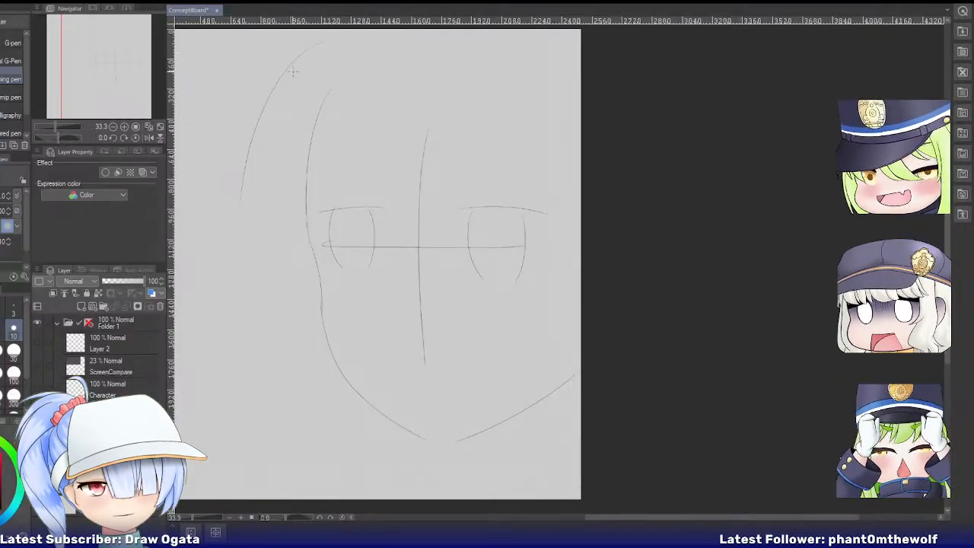
key(ctrl+z)
drag(319, 35, 253, 163)
drag(308, 74, 292, 191)
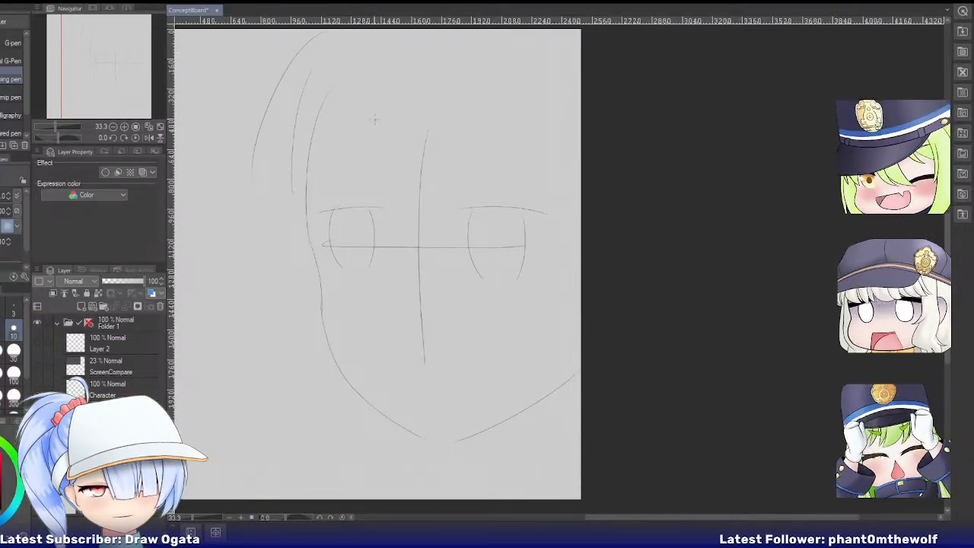
Draw two long bang strands from the forehead converging on the vertical guide between the eyes, redoing unsatisfactory strokes.
drag(368, 134, 406, 225)
key(ctrl+z)
drag(367, 101, 413, 235)
key(ctrl+z)
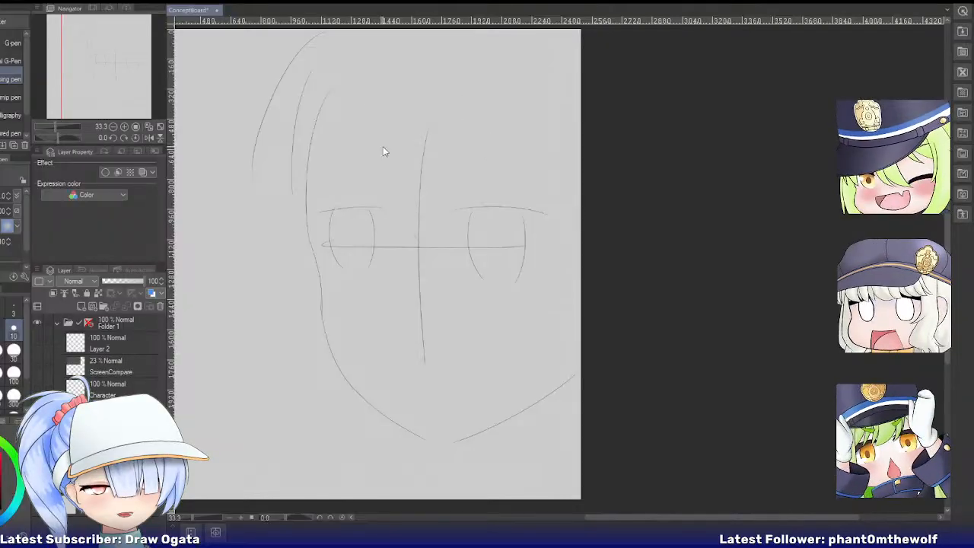
drag(370, 110, 417, 226)
key(ctrl+z)
mouse_move(366, 91)
mouse_down()
mouse_move(372, 148)
mouse_move(414, 233)
mouse_up()
drag(484, 89, 440, 217)
key(ctrl+z)
key(ctrl+z)
mouse_move(505, 98)
mouse_down()
mouse_move(450, 216)
mouse_move(428, 221)
mouse_up()
key(ctrl+z)
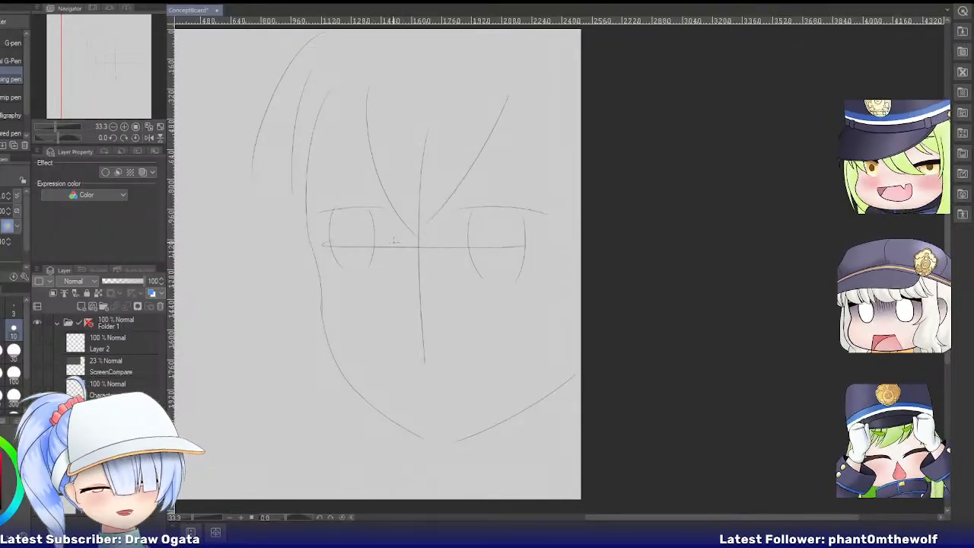
Draw a hair strand from the left bang's root towards the left eye, plus a strand along the left temple, redoing unsatisfactory strokes.
drag(370, 118, 338, 192)
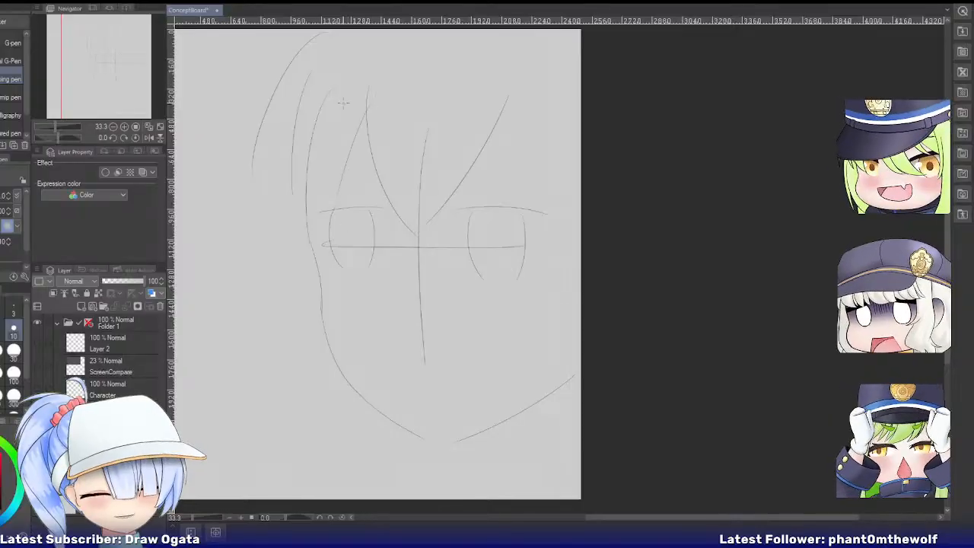
mouse_move(338, 93)
mouse_down()
mouse_move(294, 220)
mouse_move(318, 136)
mouse_move(305, 193)
mouse_up()
key(ctrl+z)
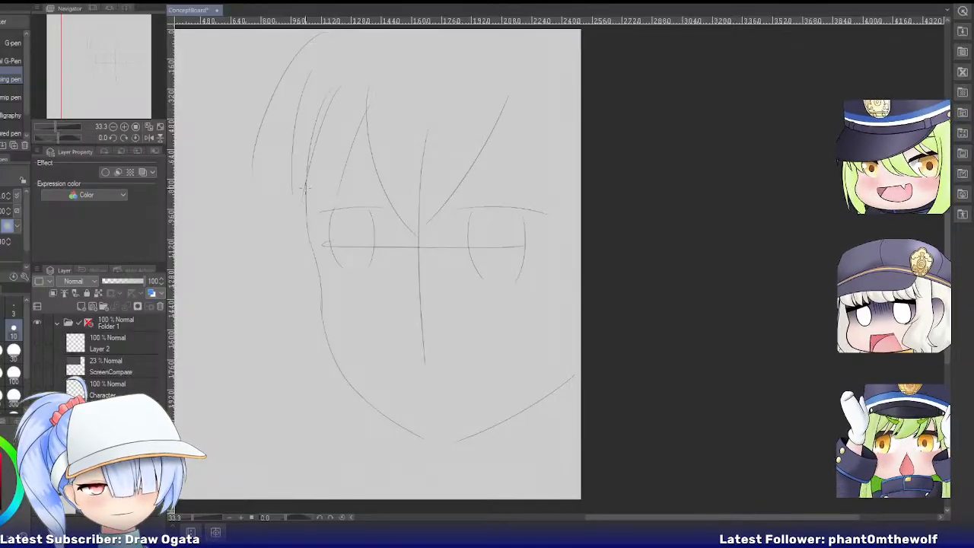
key(ctrl+z)
drag(334, 100, 302, 219)
key(ctrl+z)
drag(331, 95, 307, 240)
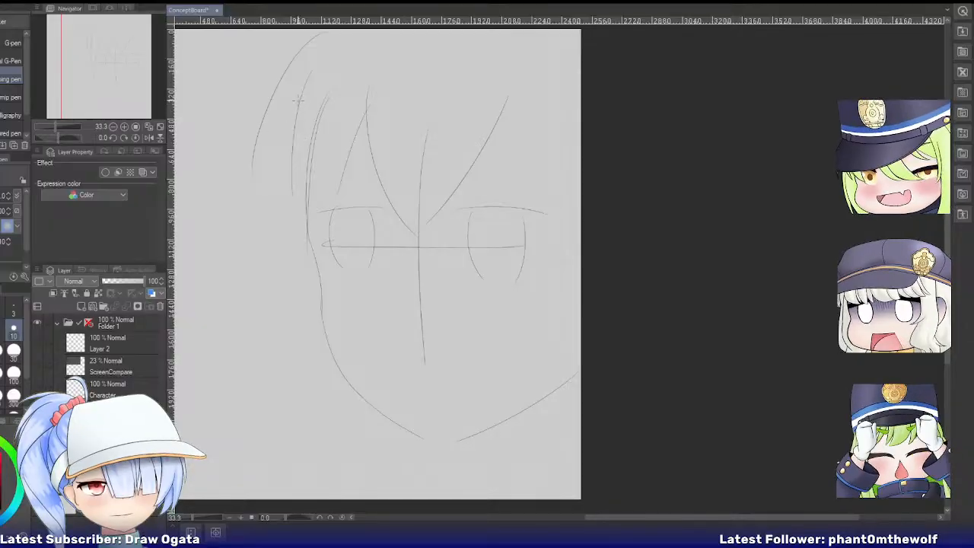
Redraw the side lock left of the face as a longer strand with a short outer one, erasing the old inner line.
drag(308, 81, 276, 260)
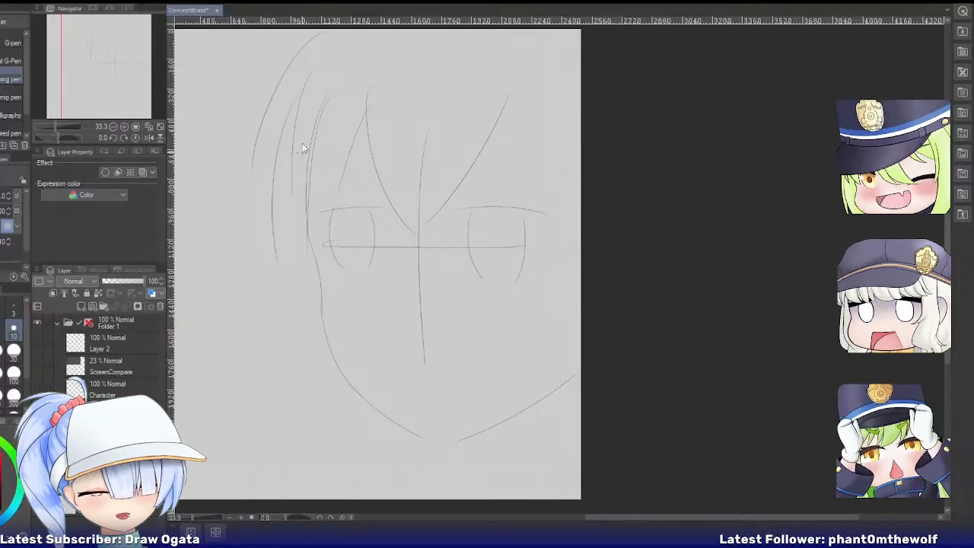
key(ctrl+z)
drag(297, 103, 291, 270)
key(e)
drag(304, 85, 301, 200)
key(p)
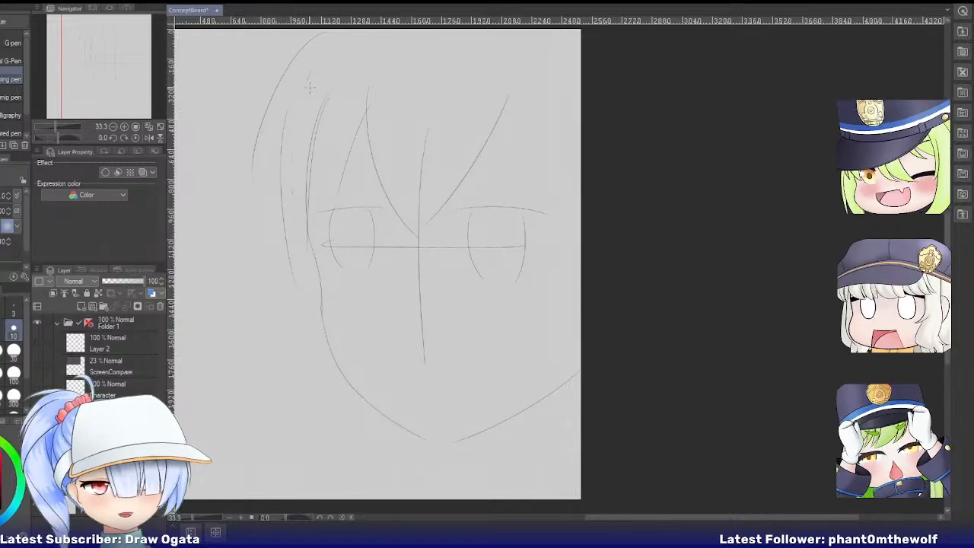
drag(303, 92, 254, 173)
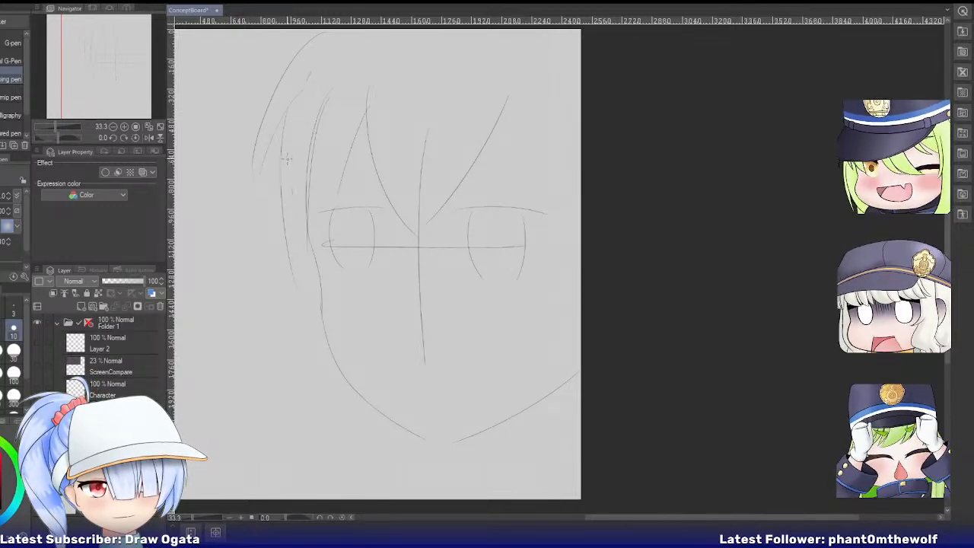
Lasso the right eye, move it slightly outward, widen it towards the nose and clear the selection.
key(m)
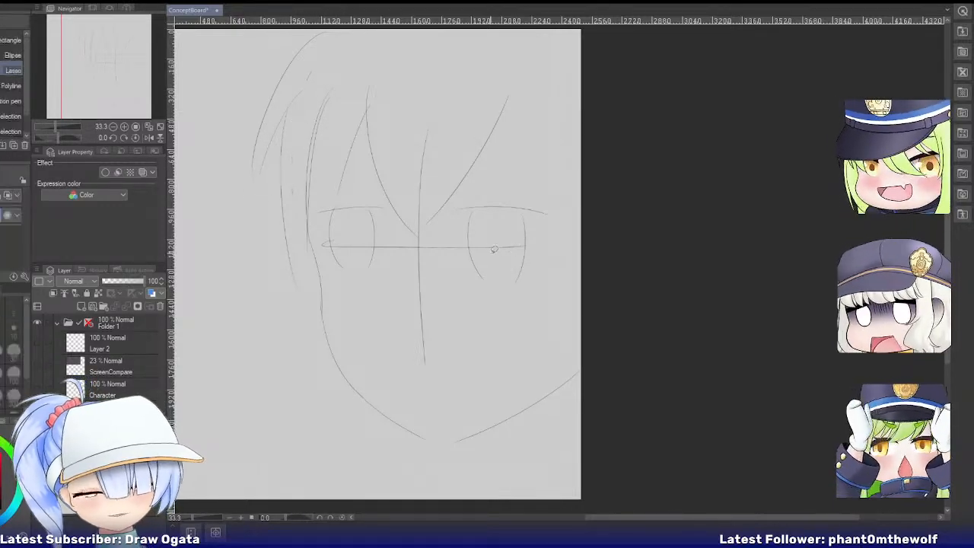
mouse_move(456, 226)
mouse_down()
mouse_move(459, 300)
mouse_move(466, 199)
mouse_up()
key(ctrl+t)
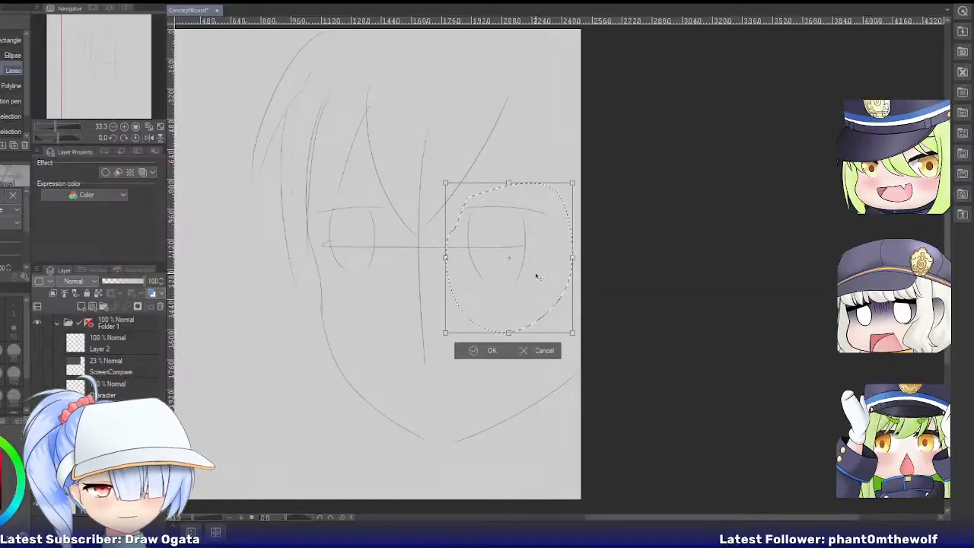
drag(535, 274, 561, 276)
click(500, 352)
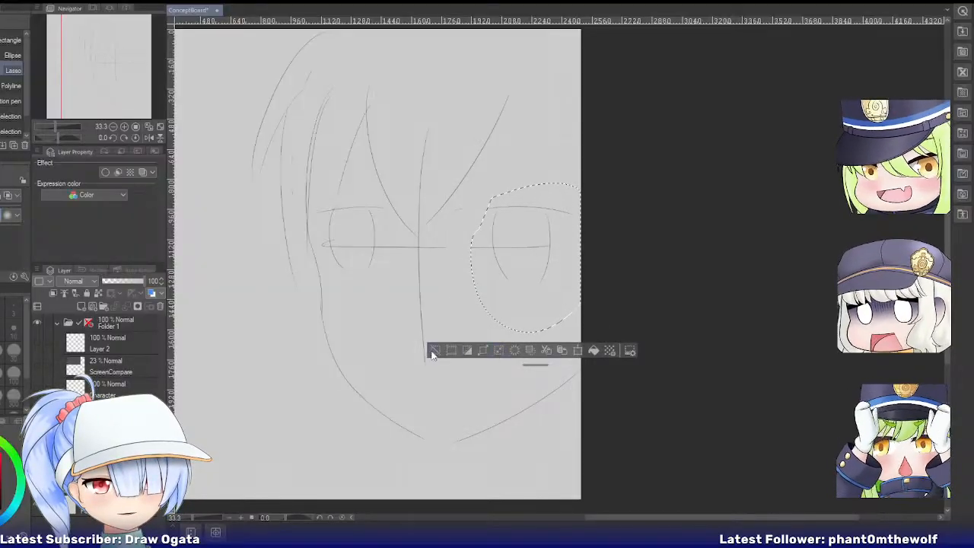
key(ctrl+t)
drag(467, 259, 451, 258)
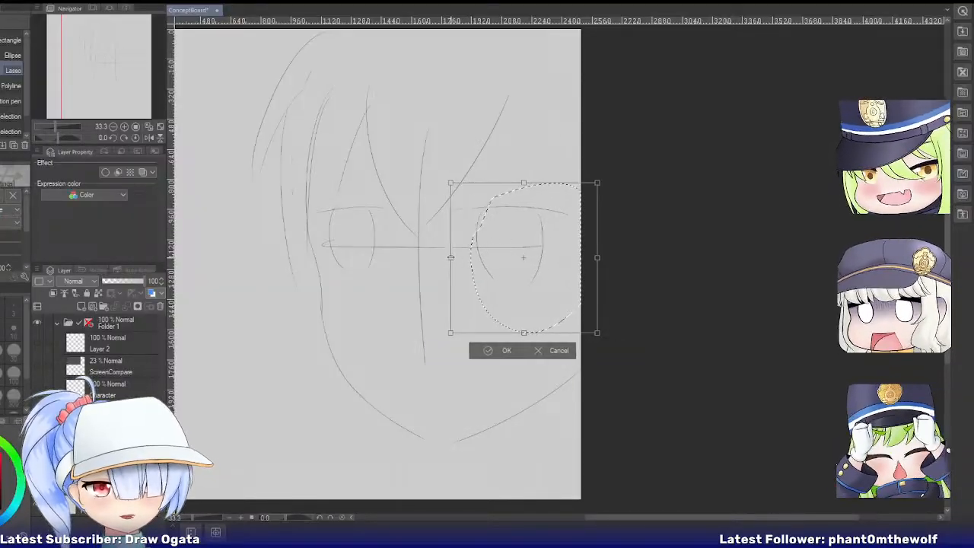
click(477, 351)
click(439, 351)
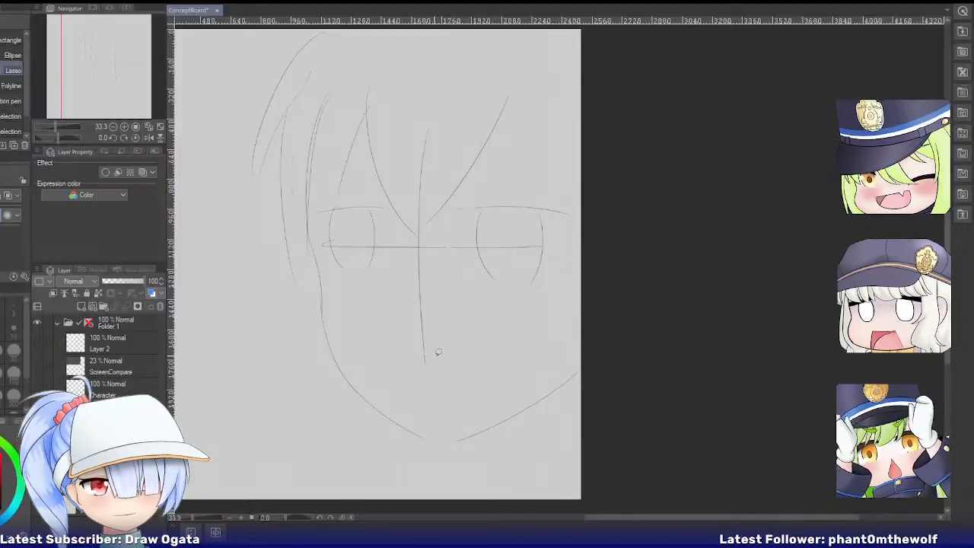
Draw a short bang strand from the right bang's peak and a long side strand past the outer corner of the right eye.
key(p)
drag(507, 99, 559, 183)
key(ctrl+z)
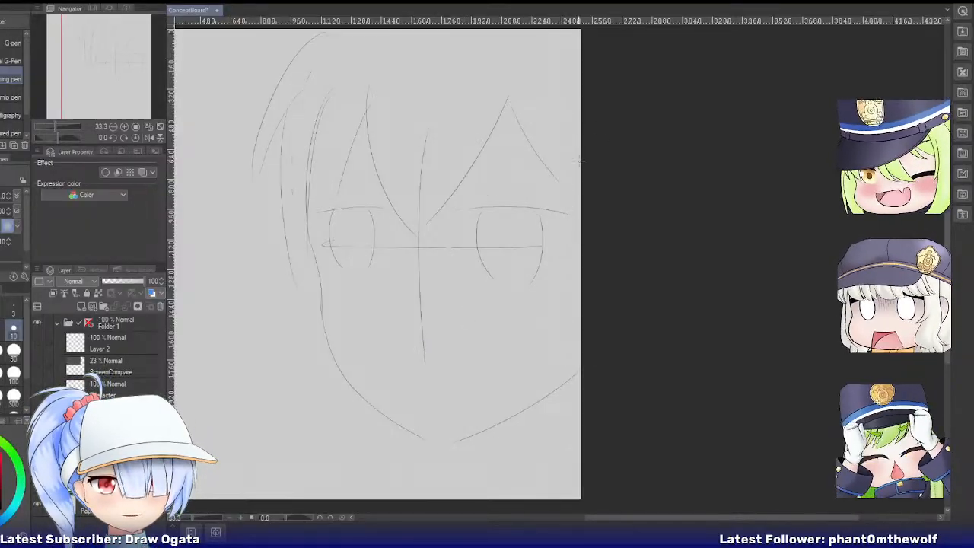
mouse_move(569, 137)
mouse_down()
mouse_move(564, 278)
mouse_move(489, 322)
mouse_up()
Shift the whole face sketch left on the canvas and draw a curved ear outline beside the right cheek.
key(ctrl+t)
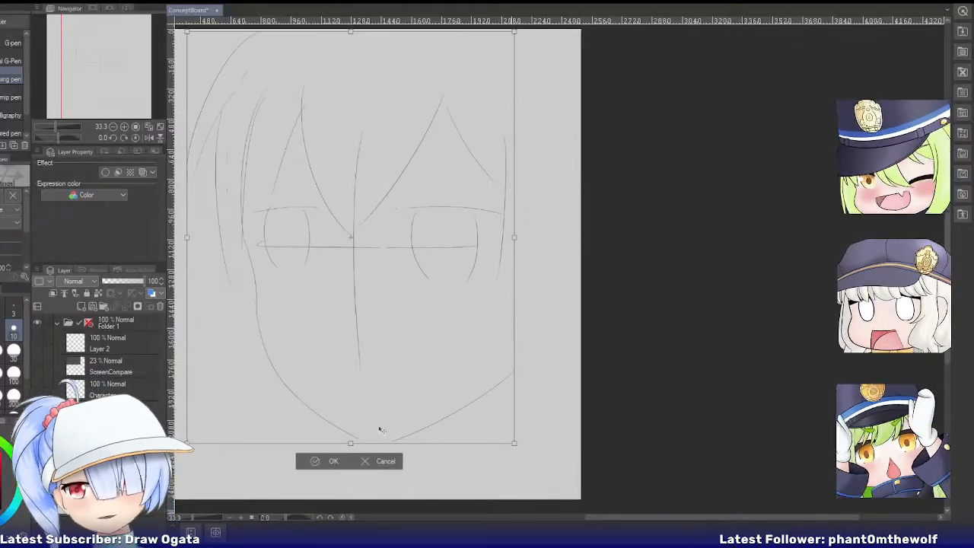
click(327, 461)
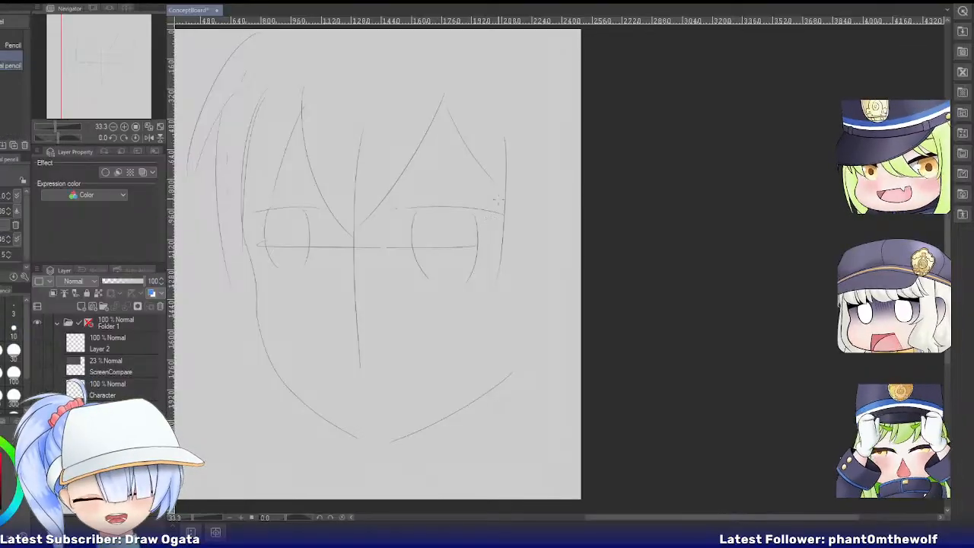
key(p)
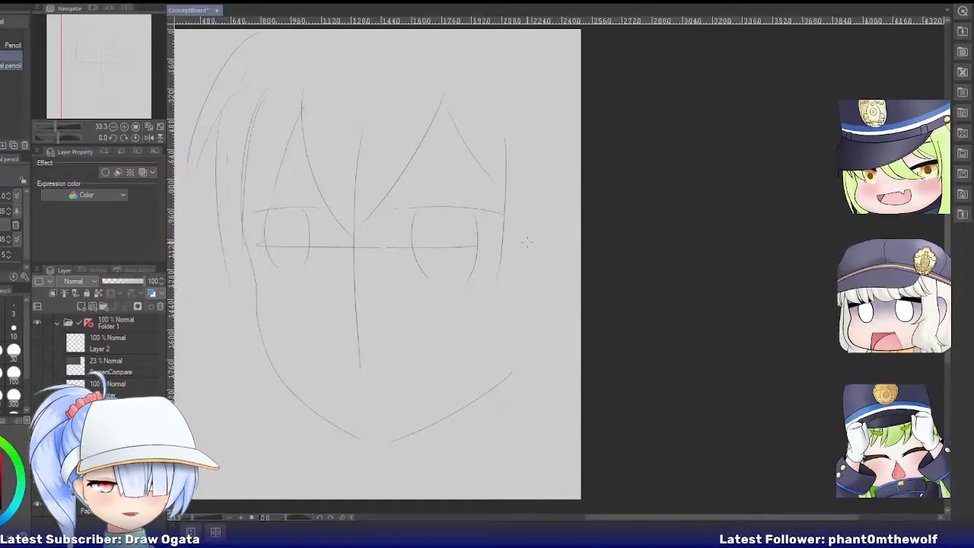
mouse_move(531, 237)
mouse_down()
mouse_move(570, 258)
mouse_move(538, 345)
mouse_up()
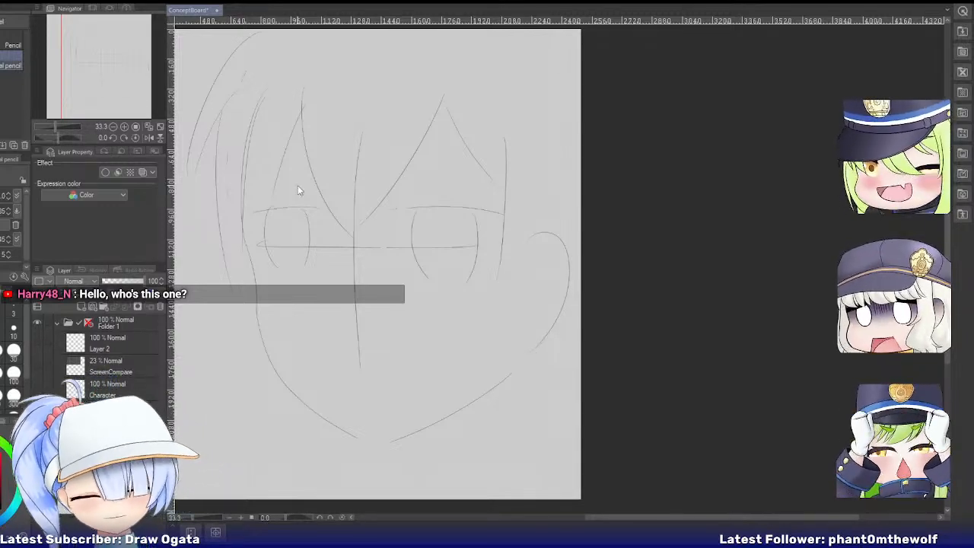
Move the whole face sketch down to leave more room above the head.
key(ctrl+t)
drag(442, 347, 444, 379)
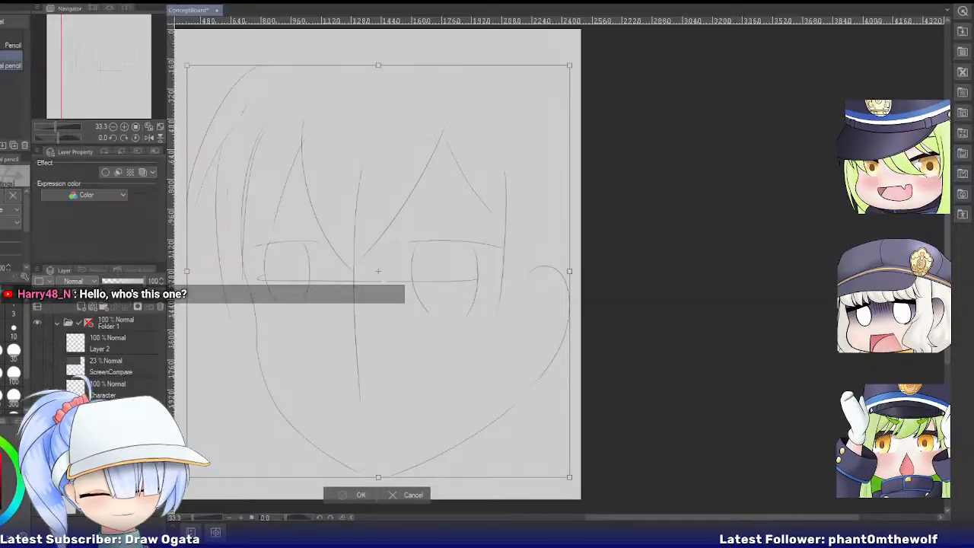
click(343, 495)
Compress the whole face sketch vertically by lowering its upper edge, keeping the chin in place.
drag(128, 50, 113, 54)
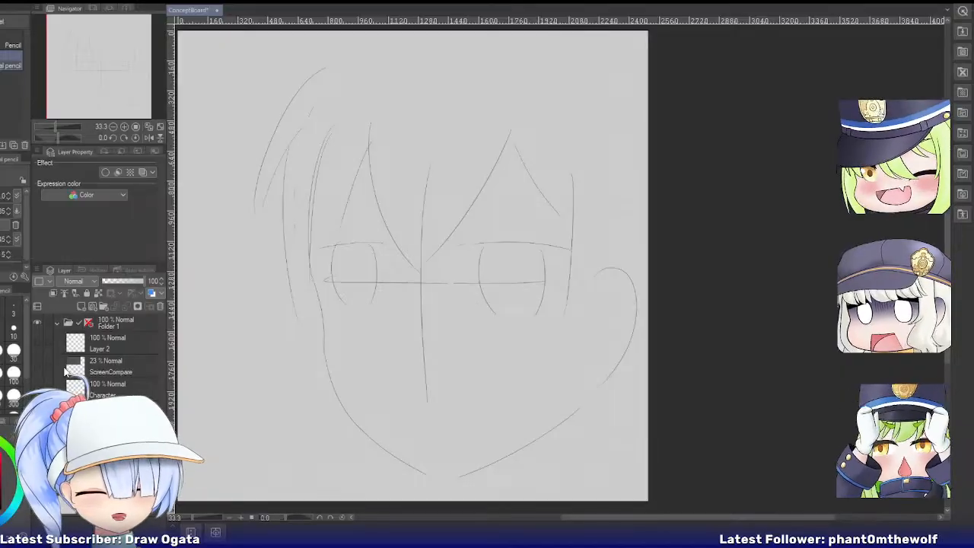
click(119, 69)
mouse_move(118, 69)
mouse_down()
mouse_move(134, 76)
mouse_move(124, 74)
mouse_up()
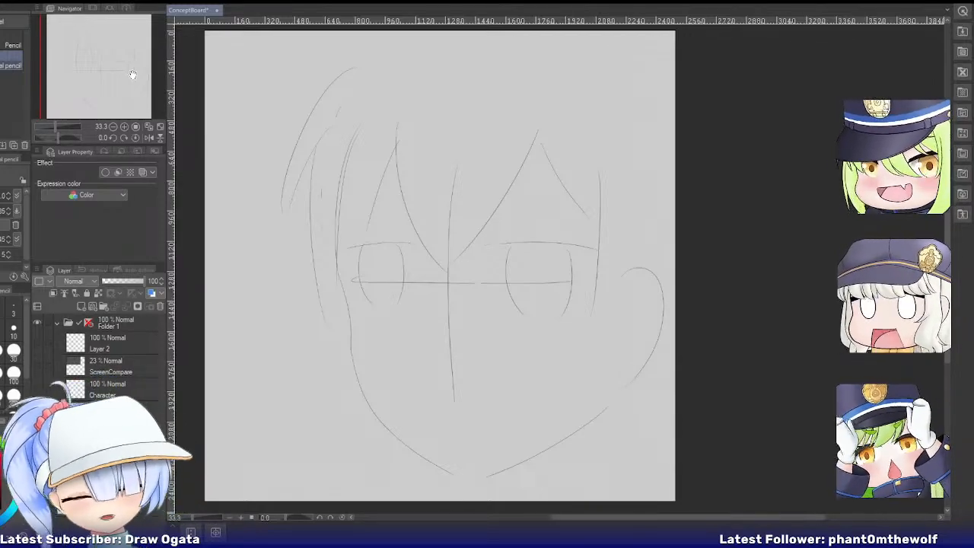
key(ctrl+r)
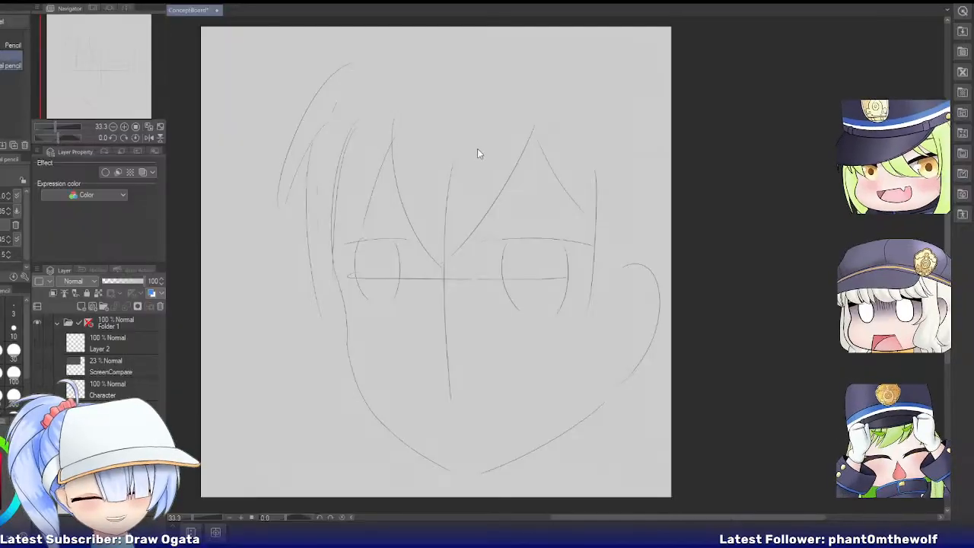
key(ctrl+r)
key(ctrl+t)
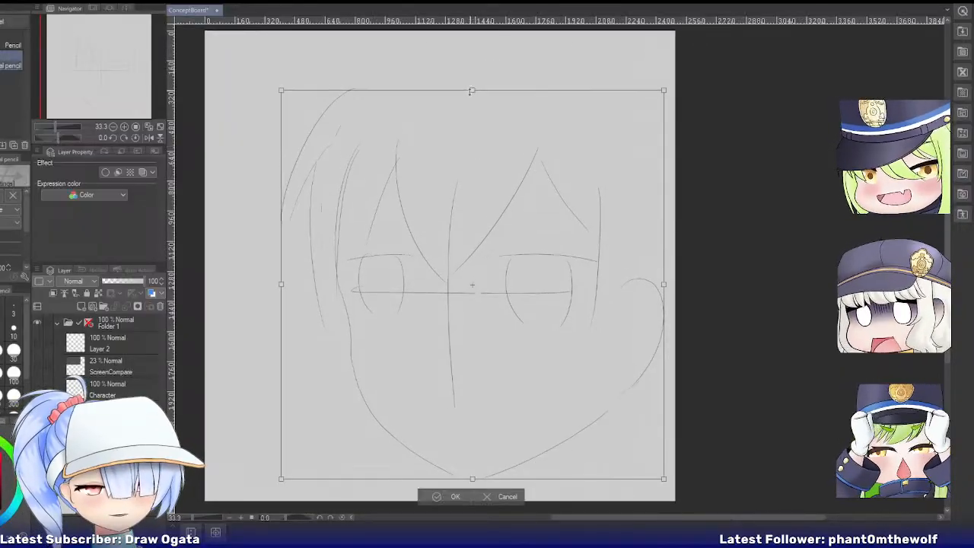
drag(472, 91, 471, 95)
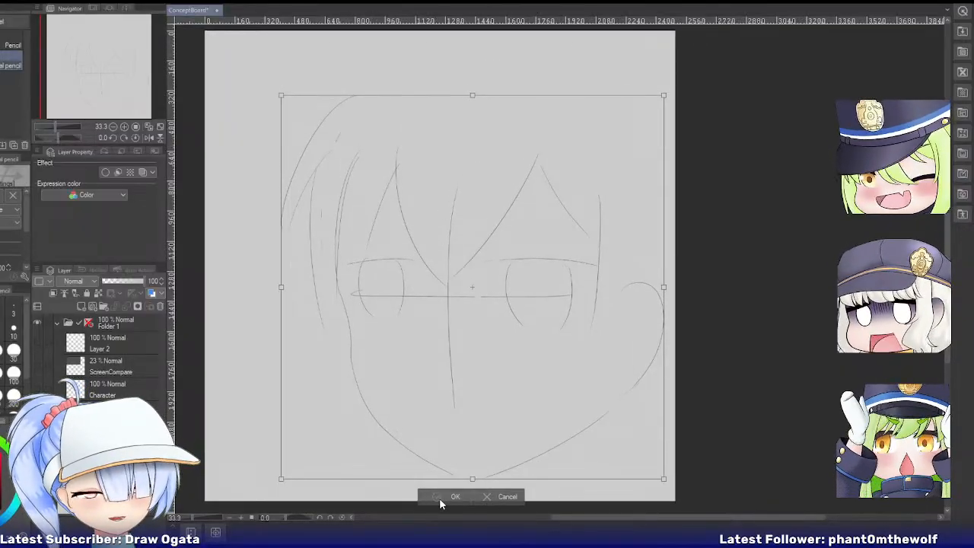
click(449, 496)
Redraw the outer left hair contour as one longer curve starting higher on the crown and clean up the old line.
key(p)
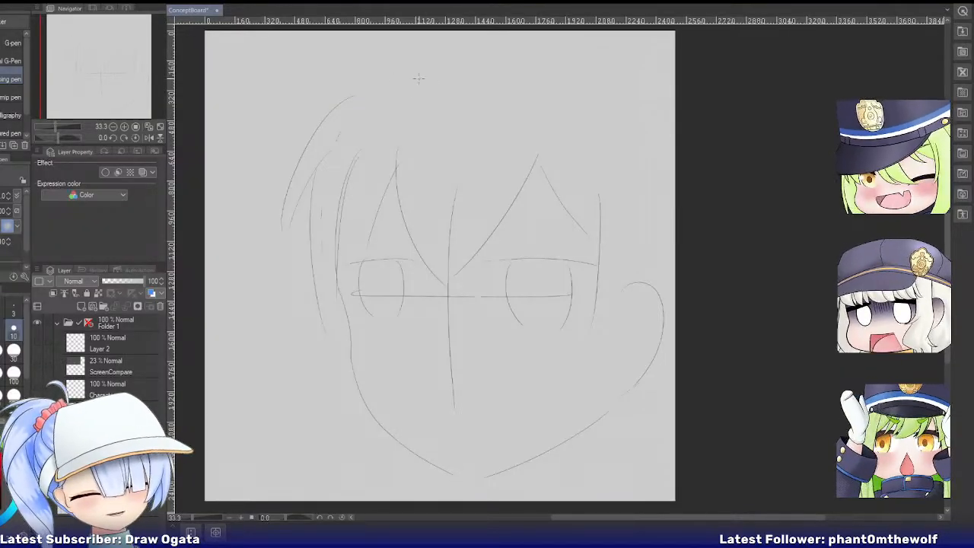
drag(435, 67, 312, 188)
key(ctrl+z)
drag(435, 67, 283, 220)
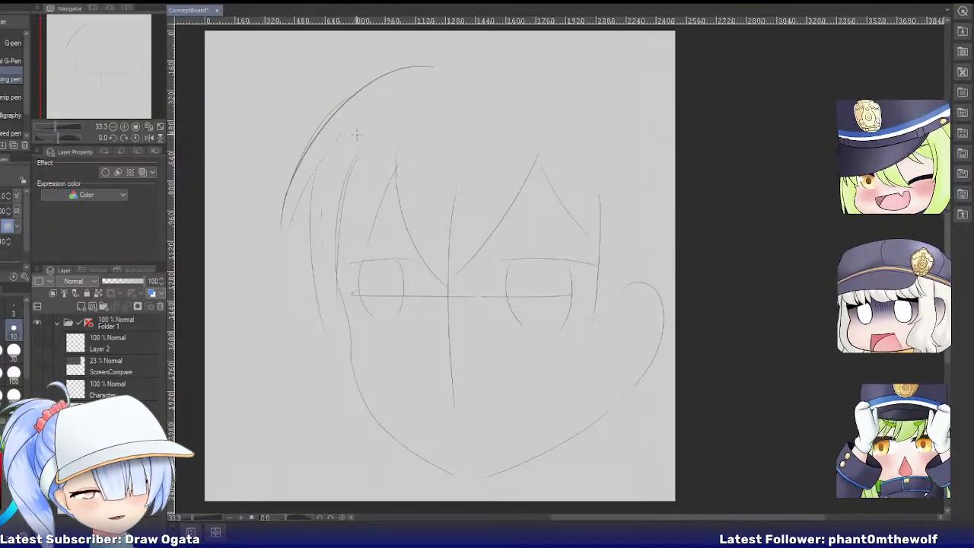
key(e)
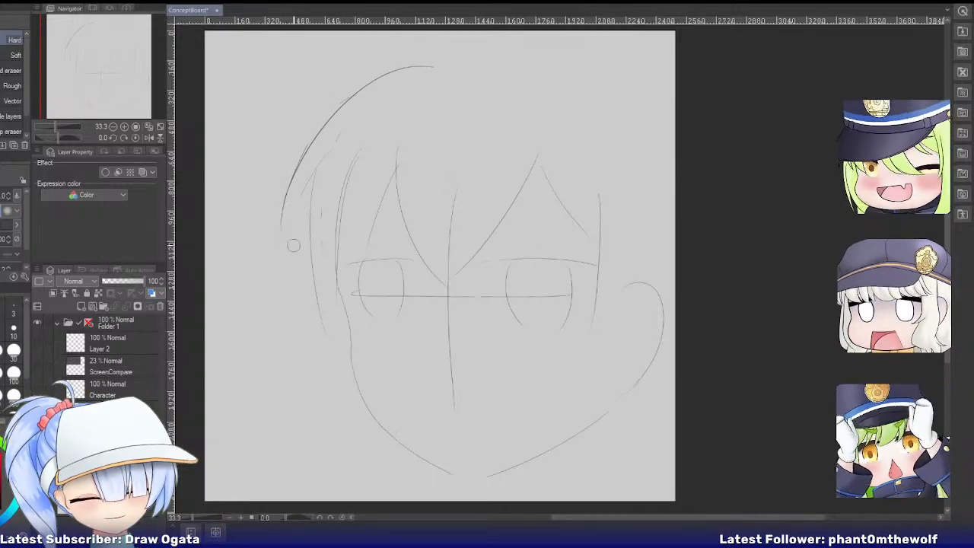
Extend the outer left hair curve into a pointed tip and draw the lock's inner edge back up, redoing strokes as needed.
key(p)
drag(283, 203, 284, 254)
key(ctrl+z)
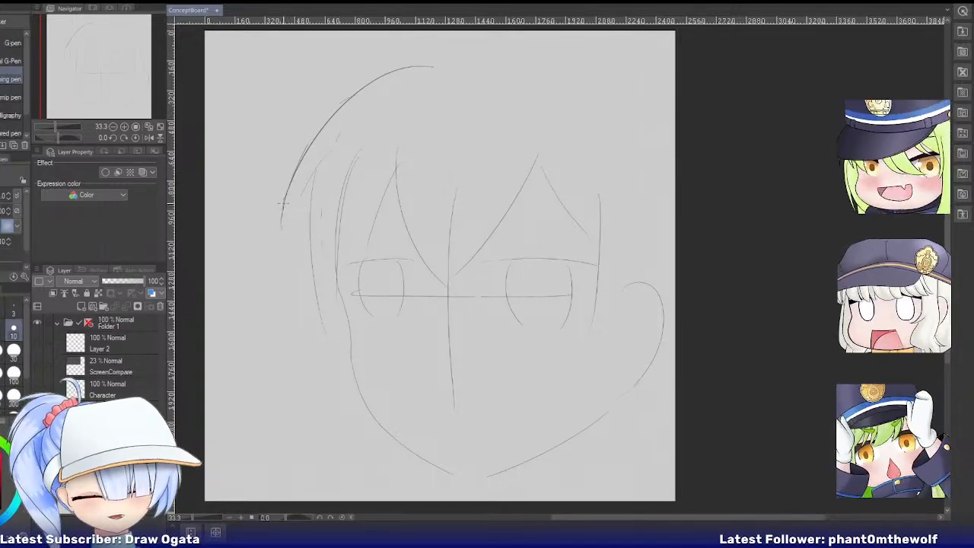
drag(284, 204, 282, 245)
mouse_move(349, 140)
mouse_down()
mouse_move(286, 245)
mouse_move(302, 195)
mouse_move(282, 244)
mouse_up()
key(ctrl+z)
key(ctrl+z)
Redraw the left side lock's outer strand further out from the face and erase part of the old line.
drag(317, 167, 297, 280)
key(ctrl+z)
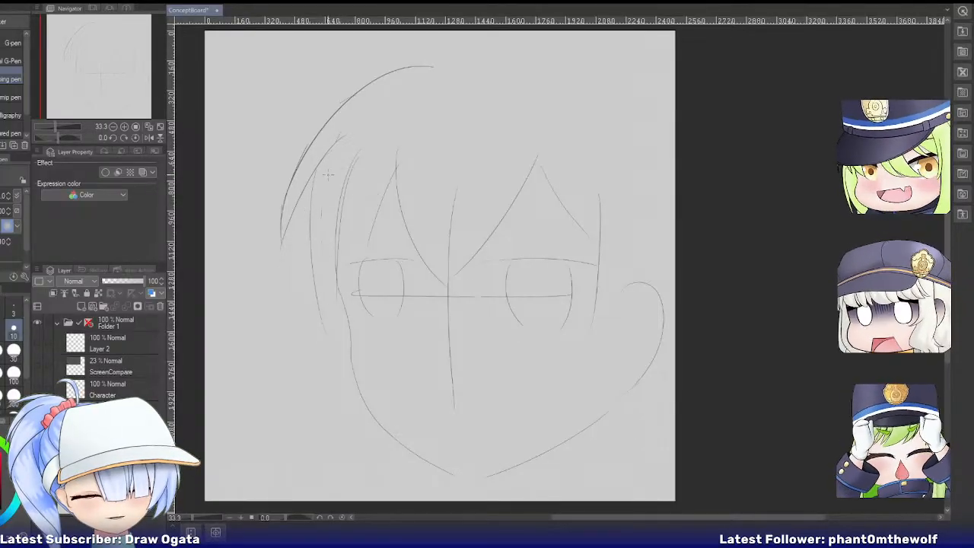
drag(315, 162, 317, 298)
key(e)
drag(313, 185, 311, 231)
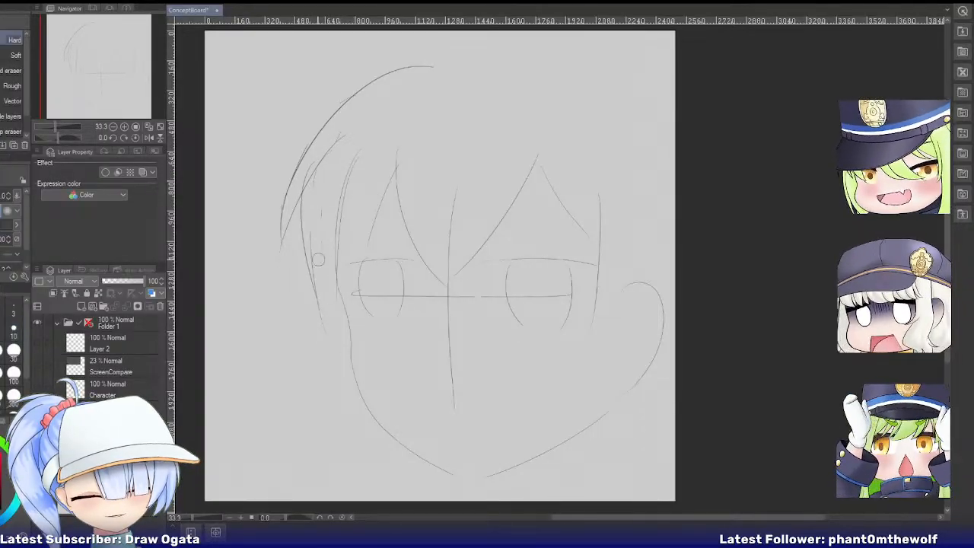
Draw the top of the head as a long arc from the left hair curve to the canvas's right edge, redoing it once.
key(p)
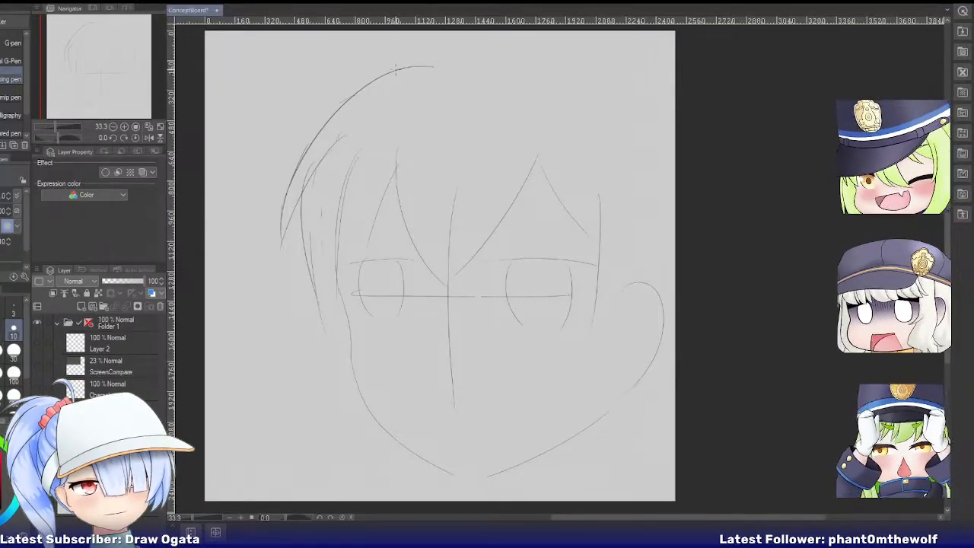
drag(422, 61, 661, 117)
key(ctrl+z)
drag(414, 58, 727, 156)
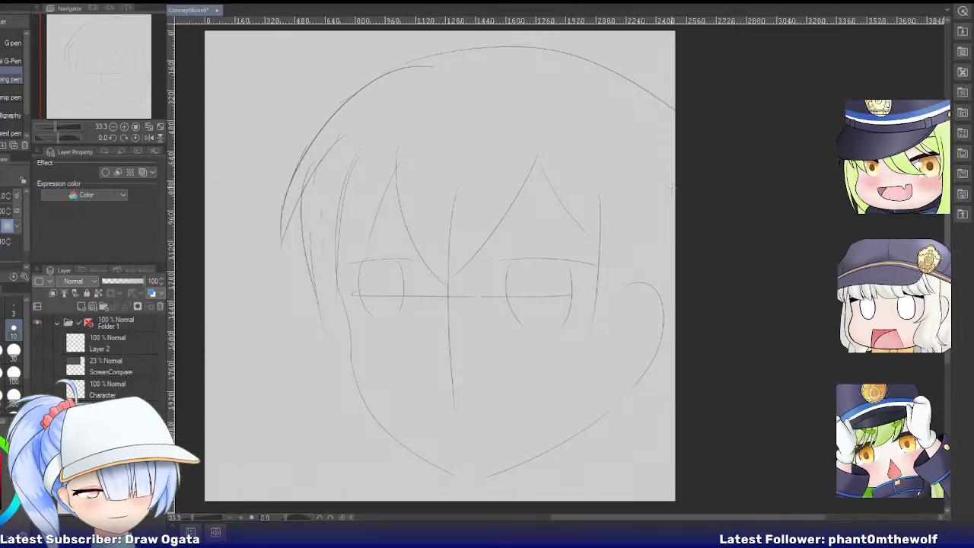
Draw the hair strands above the right ear, one falling over the ear and one sweeping out to the canvas edge.
drag(634, 253, 624, 311)
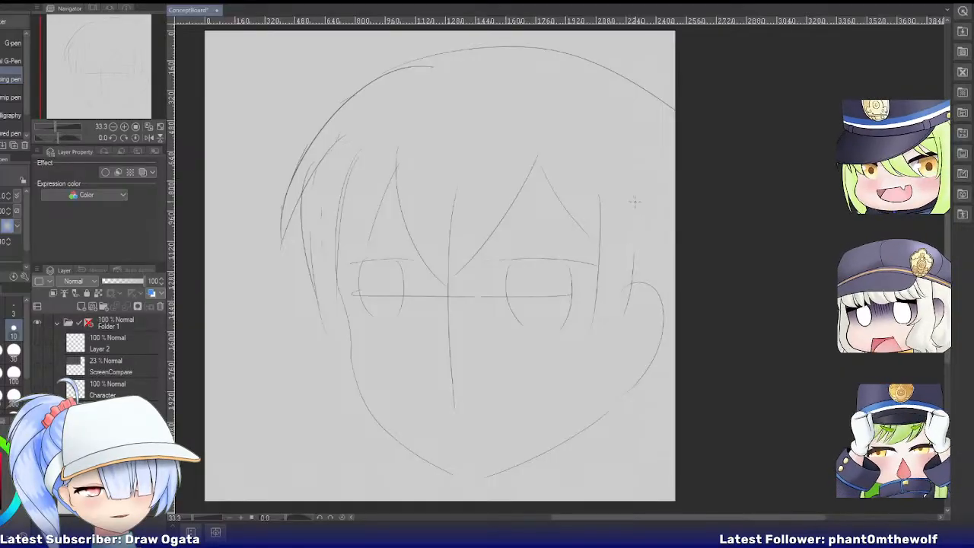
drag(636, 213, 634, 267)
drag(637, 215, 674, 256)
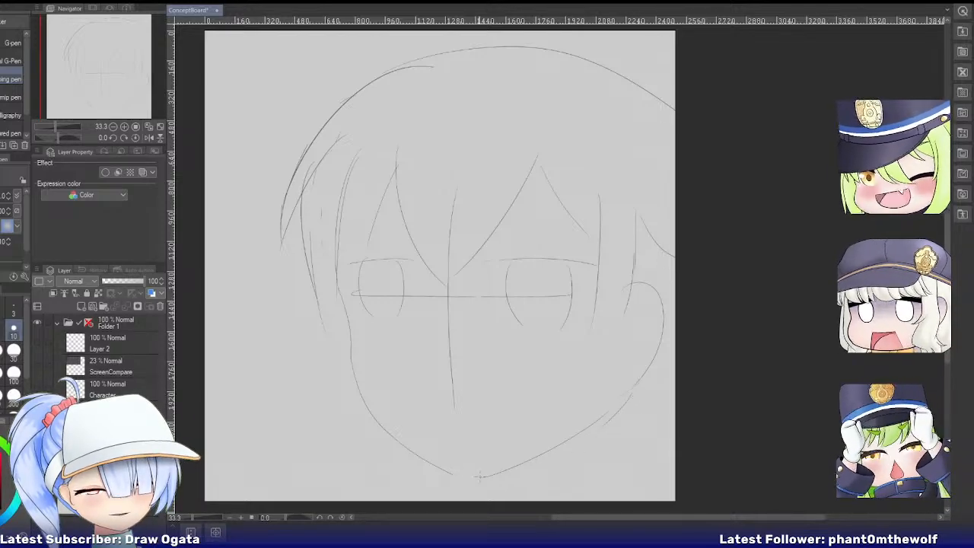
Sketch both neck lines below the jaw and the nape hair strands behind the right ear.
drag(455, 475, 457, 499)
drag(584, 426, 597, 500)
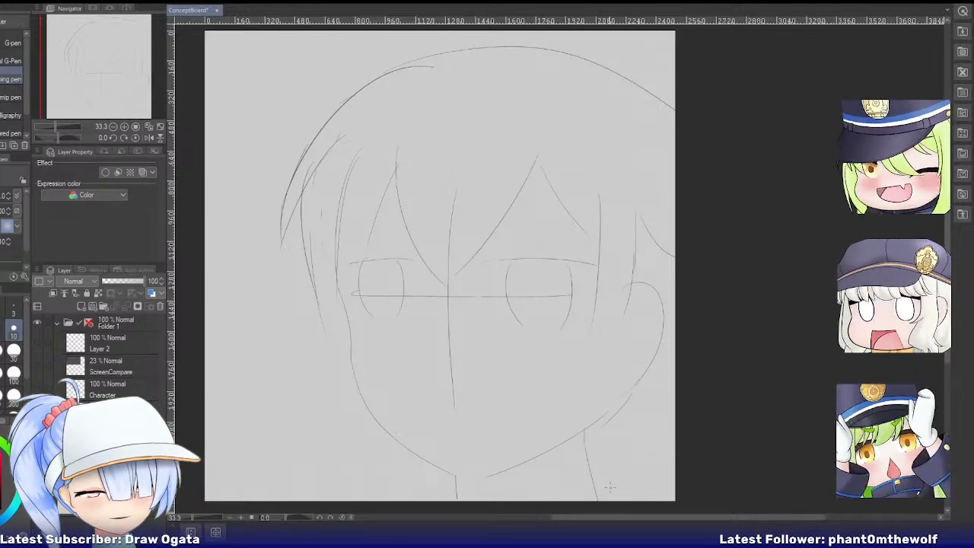
mouse_move(673, 364)
mouse_down()
mouse_move(639, 411)
mouse_move(631, 478)
mouse_up()
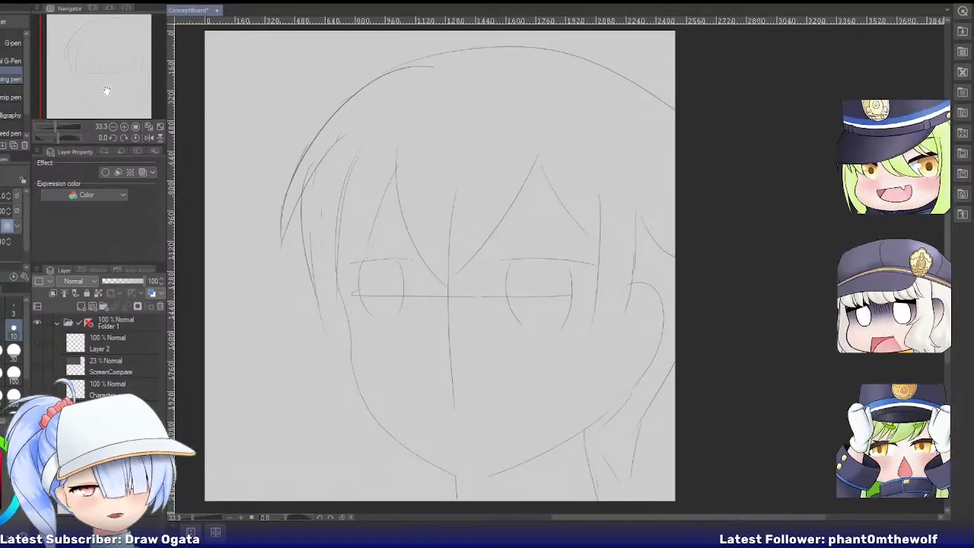
drag(104, 92, 114, 74)
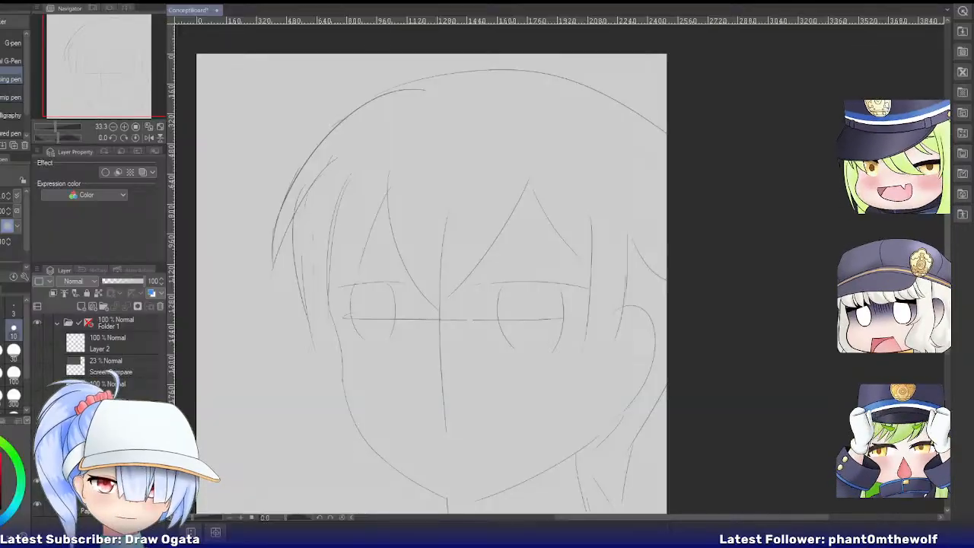
Switch from the browser back to Clip Studio Paint, then hide the head sketch and show the room layout layer.
drag(108, 54, 97, 57)
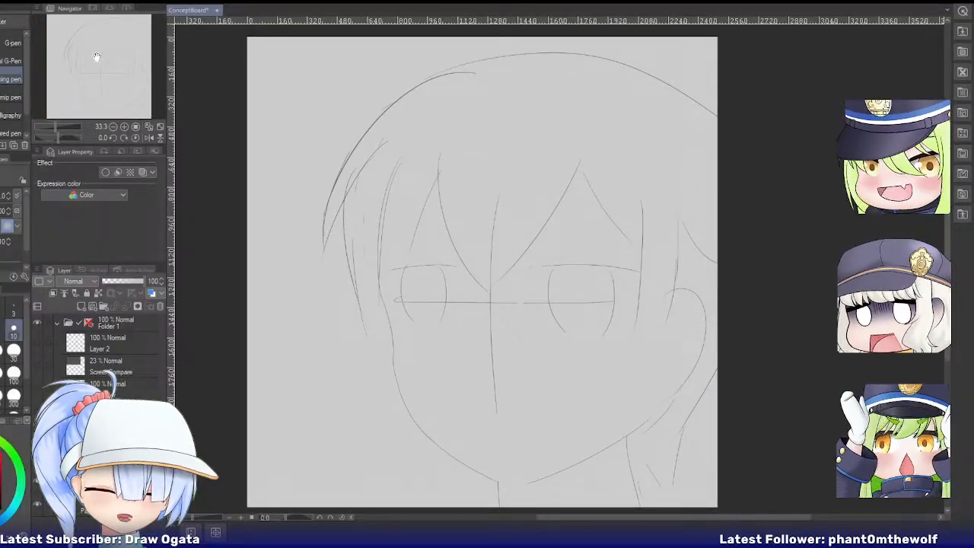
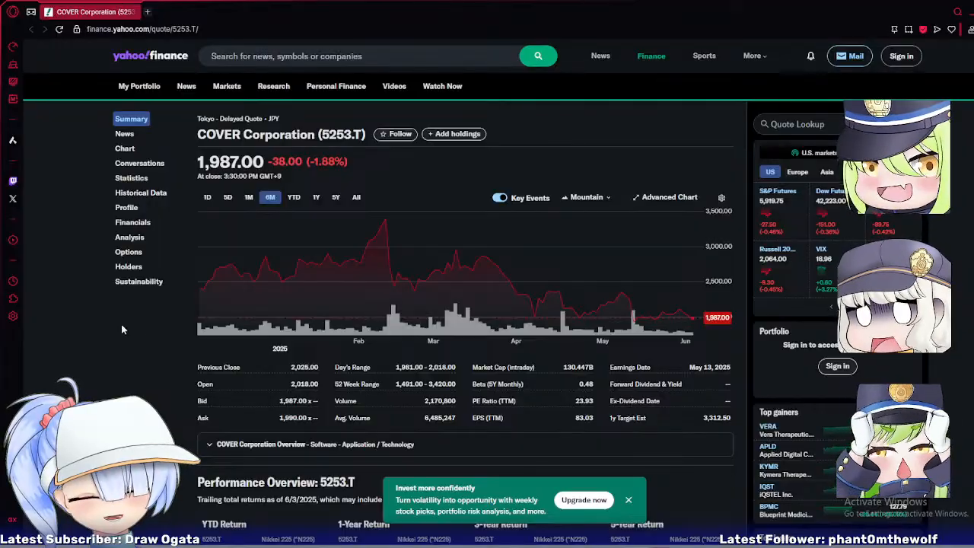
mouse_move(375, 245)
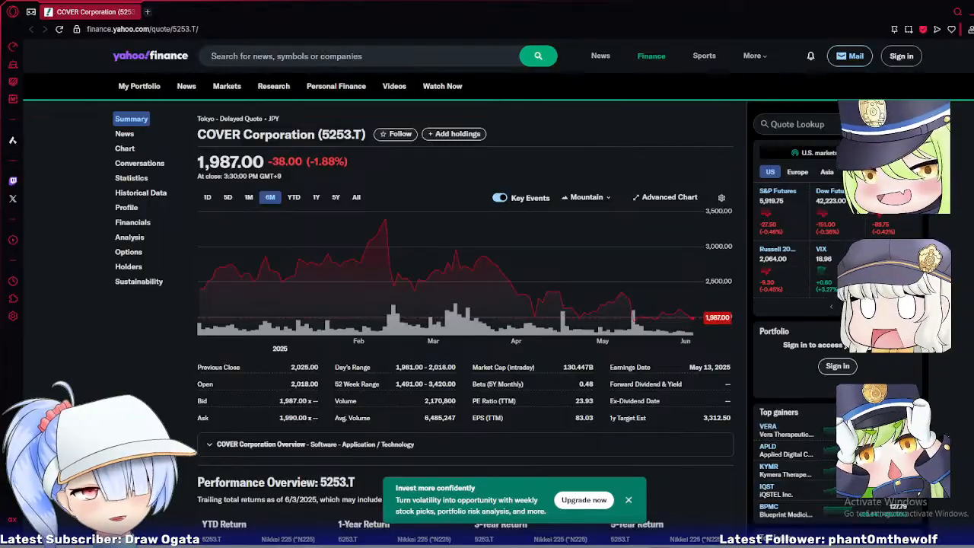
click(972, 12)
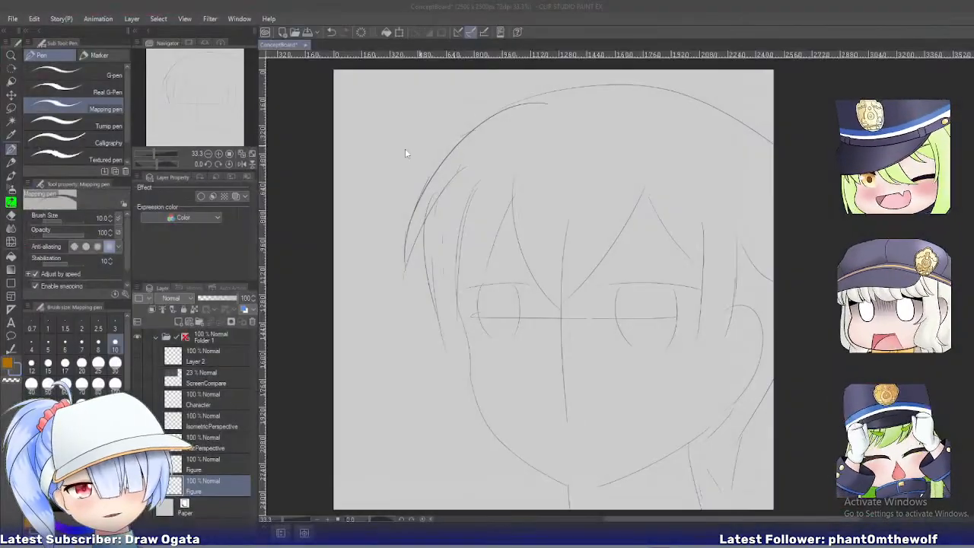
click(415, 15)
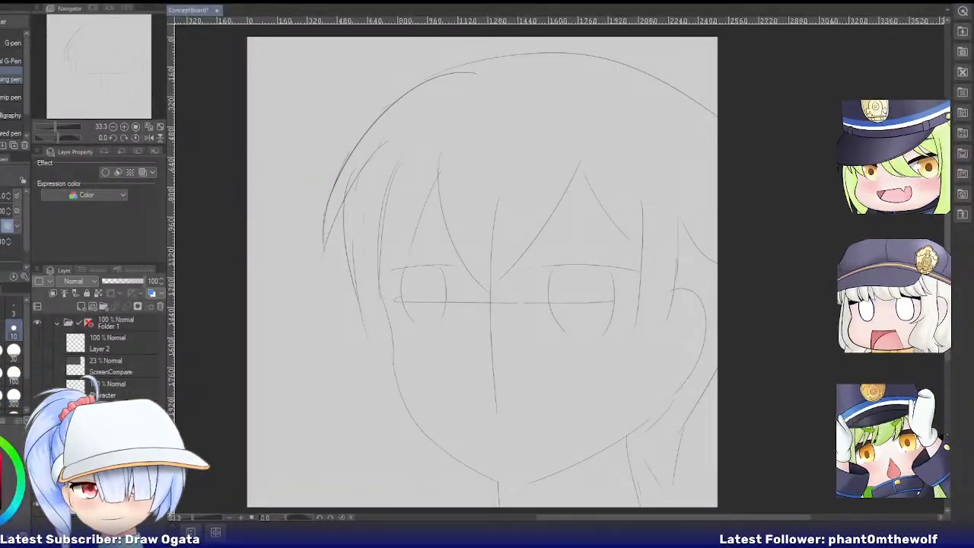
drag(117, 78, 117, 78)
key(Delete)
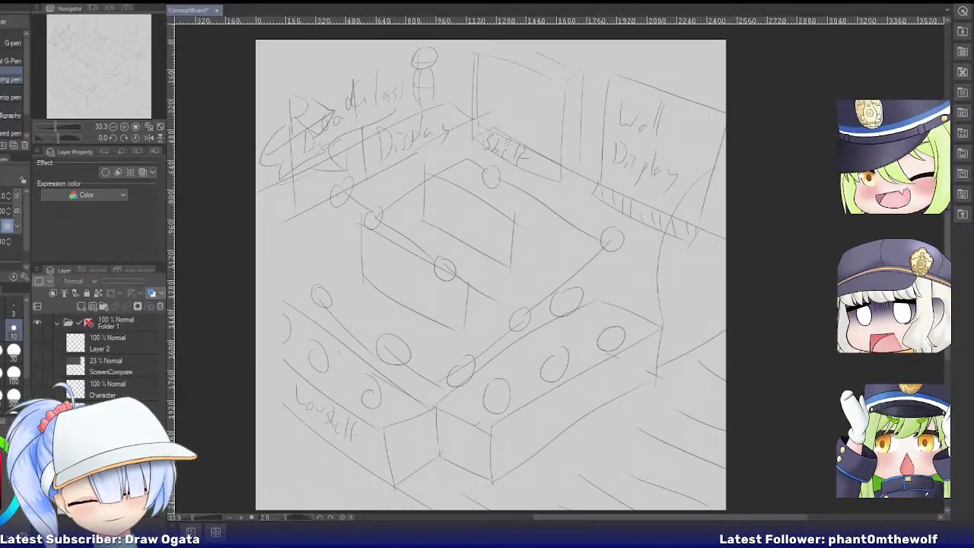
click(121, 411)
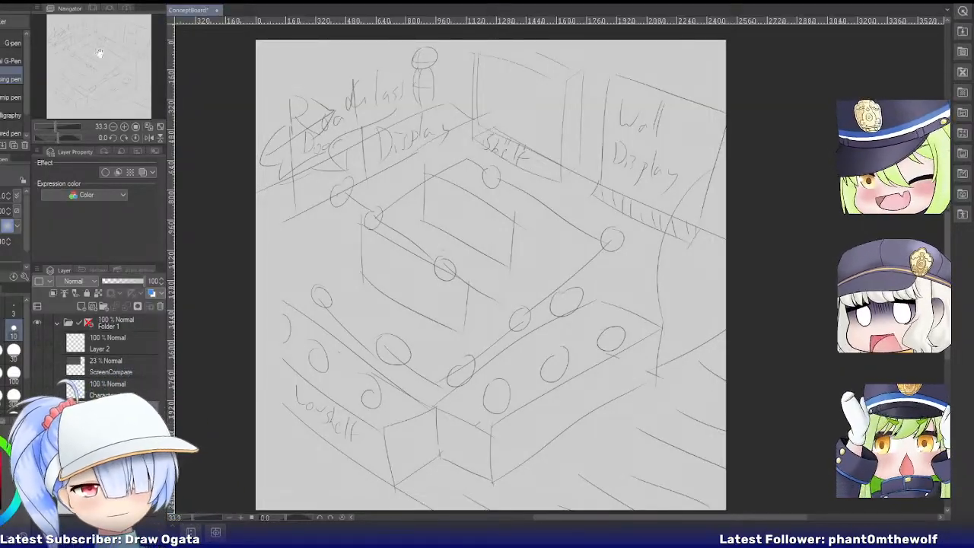
Hide the room layout sketch and add a new raster layer for drawing on the empty canvas.
drag(100, 53, 111, 67)
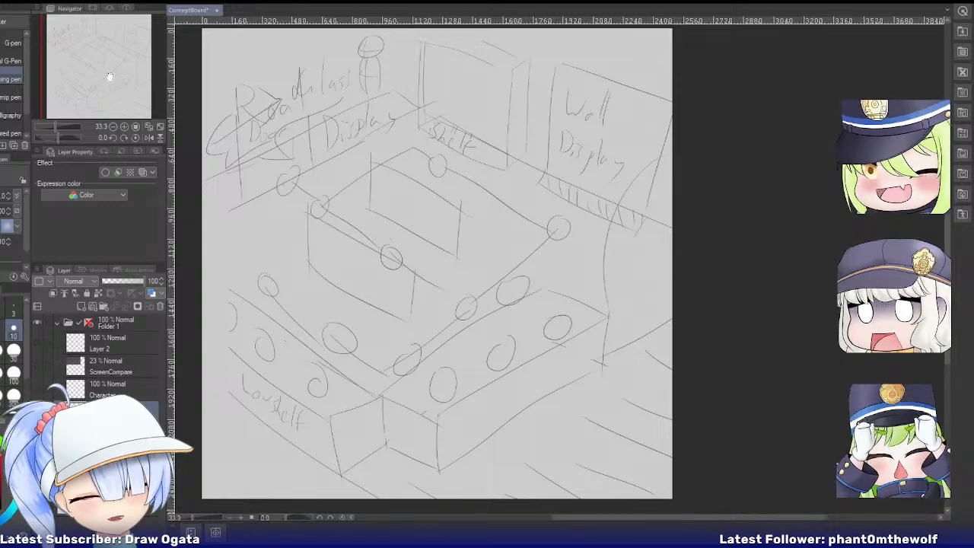
drag(110, 77, 114, 79)
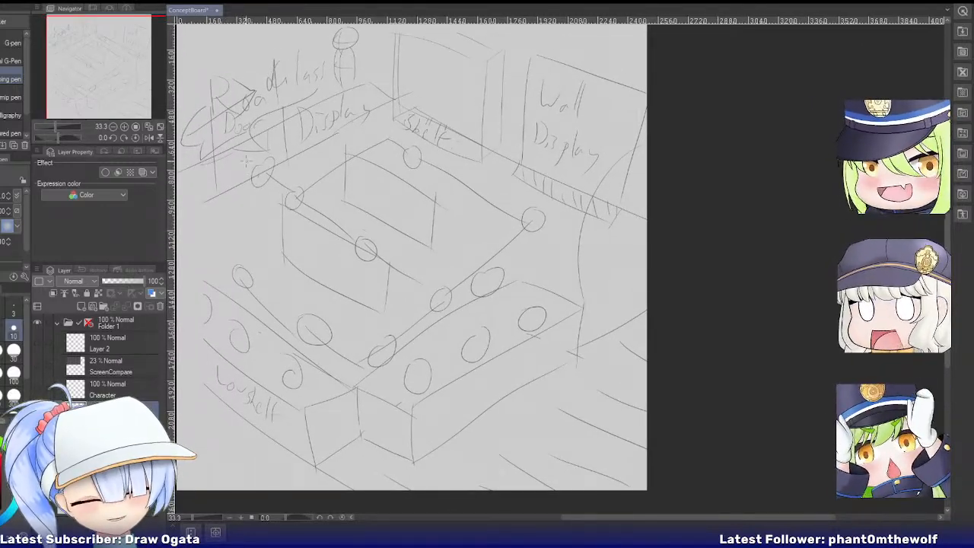
drag(72, 62, 76, 69)
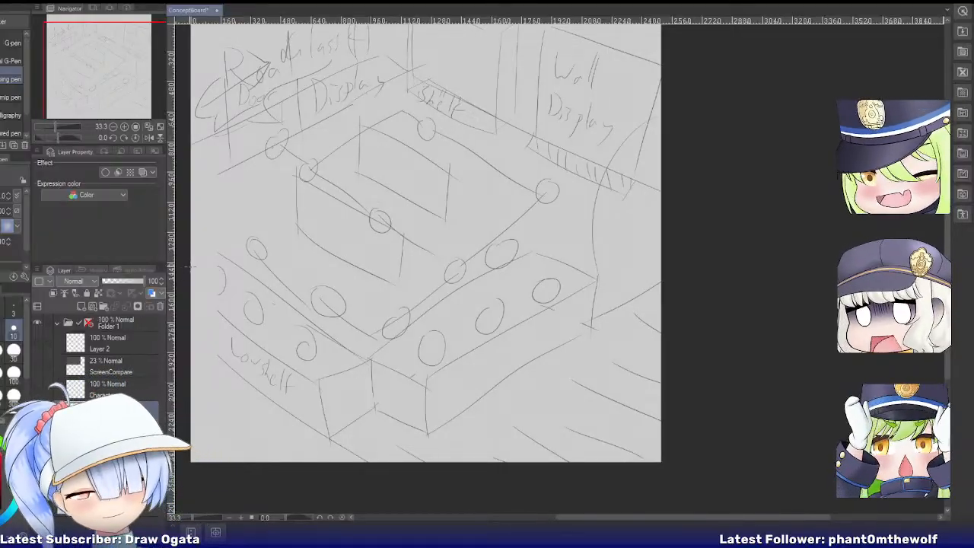
click(38, 413)
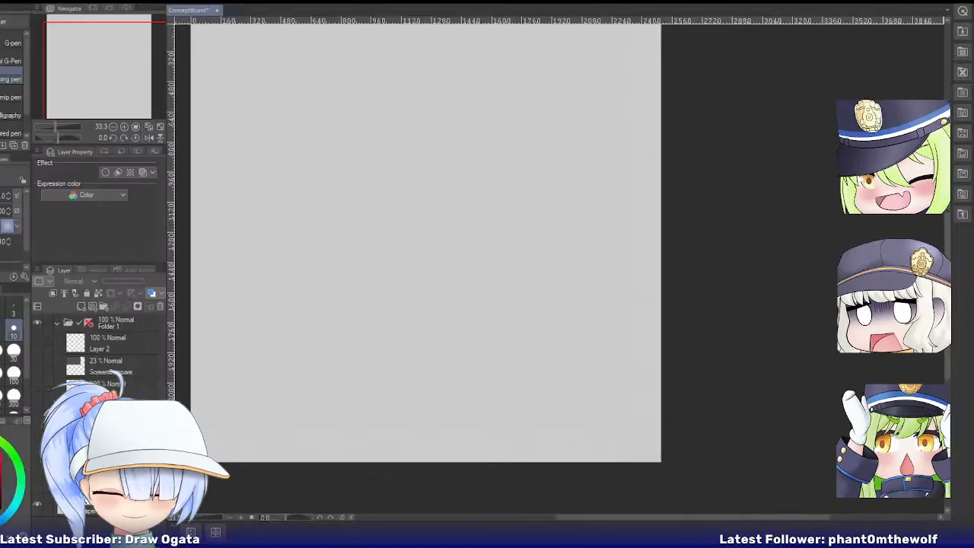
key(ctrl+shift+n)
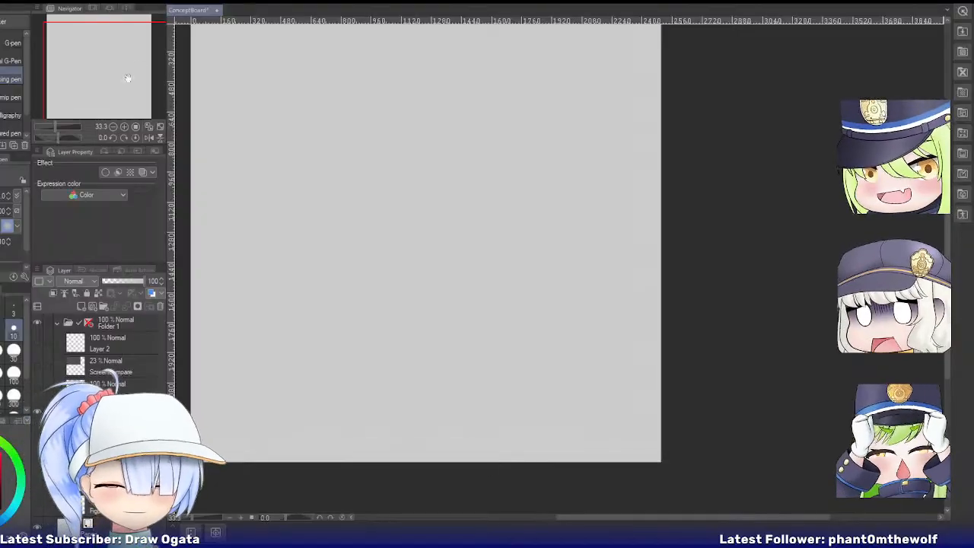
Draw the left face of a box in the canvas's upper left, redoing its top and bottom edges until they slant downward.
drag(127, 78, 117, 39)
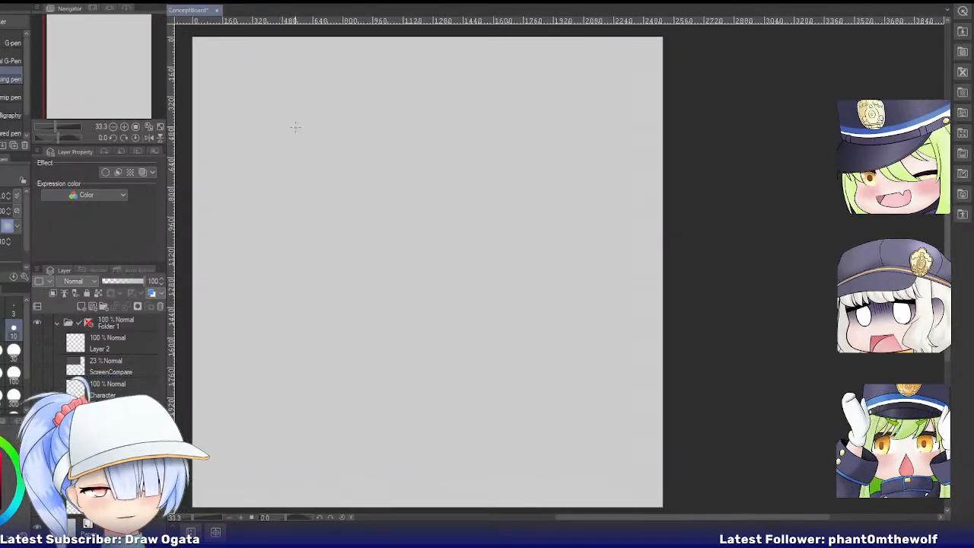
mouse_move(283, 88)
mouse_down()
mouse_move(277, 213)
mouse_move(294, 82)
mouse_move(448, 158)
mouse_up()
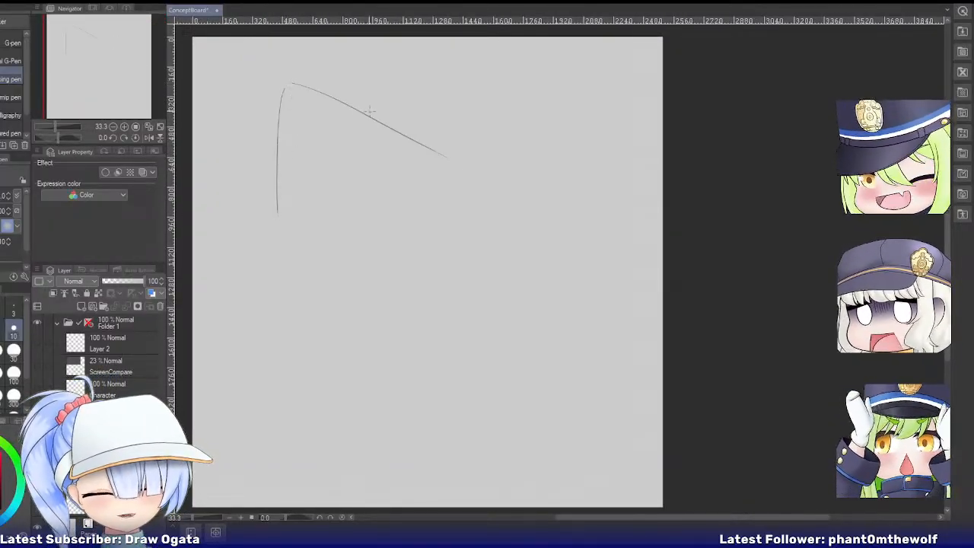
key(ctrl+z)
mouse_move(283, 90)
mouse_down()
mouse_move(435, 148)
mouse_move(418, 119)
mouse_move(429, 127)
mouse_move(415, 232)
mouse_up()
key(ctrl+z)
key(ctrl+z)
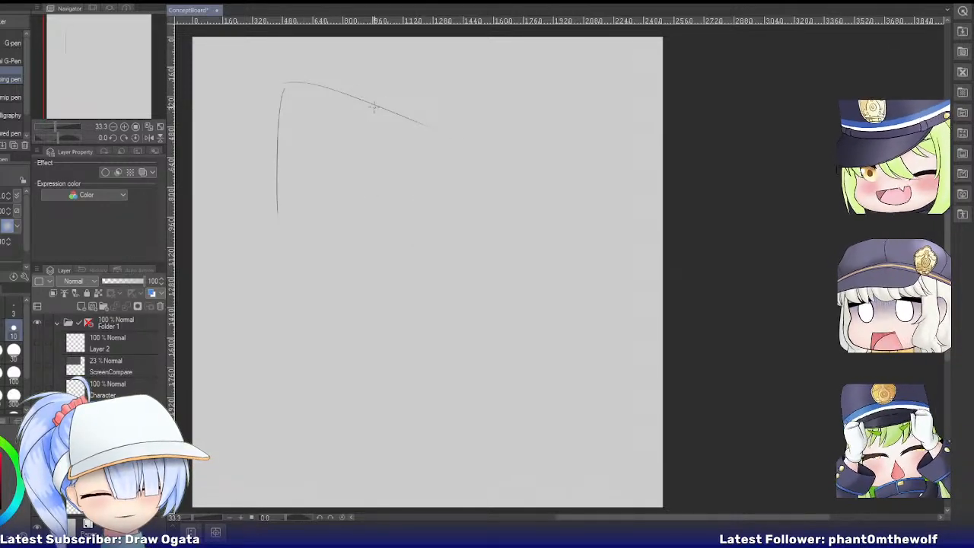
drag(381, 109, 376, 234)
drag(278, 210, 375, 236)
key(ctrl+z)
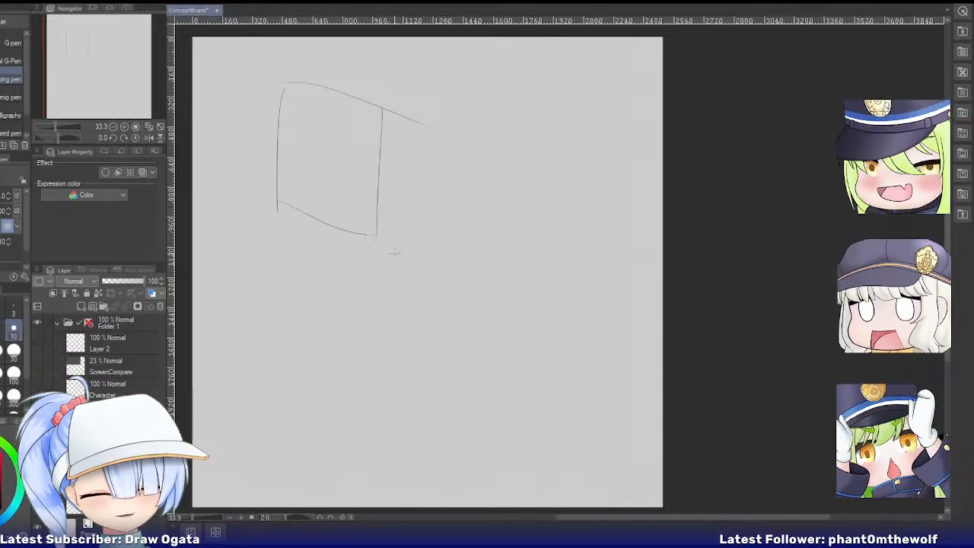
key(ctrl+z)
drag(278, 214, 373, 257)
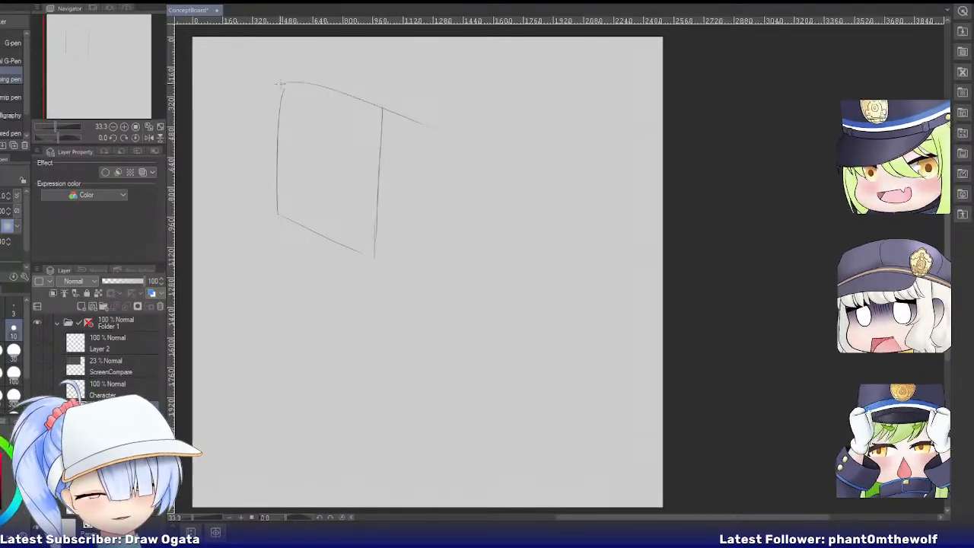
Complete the box with its top and right faces, and erase the overshooting line at the front corner.
mouse_move(281, 82)
mouse_down()
mouse_move(410, 47)
mouse_move(498, 68)
mouse_up()
mouse_move(383, 109)
mouse_down()
mouse_move(473, 86)
mouse_move(493, 212)
mouse_move(375, 262)
mouse_up()
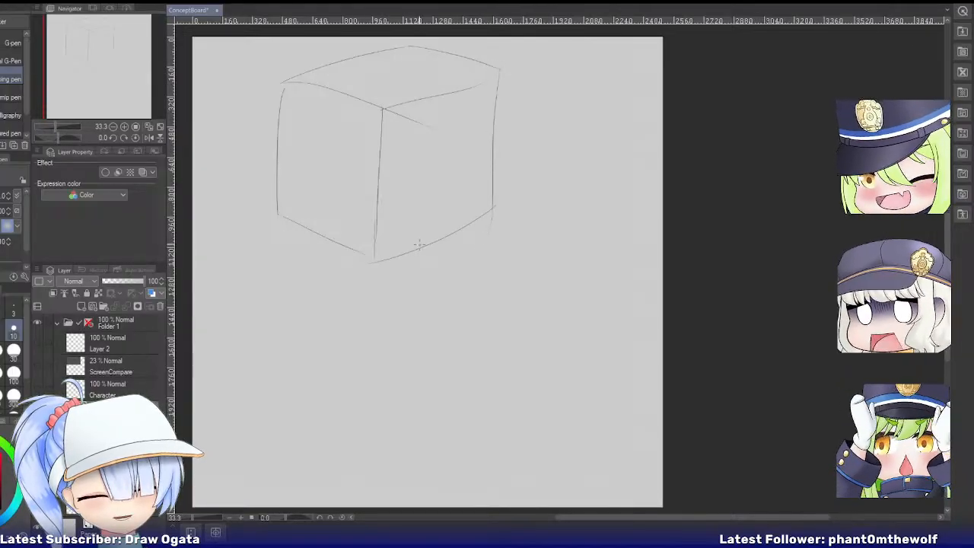
key(e)
drag(433, 124, 404, 119)
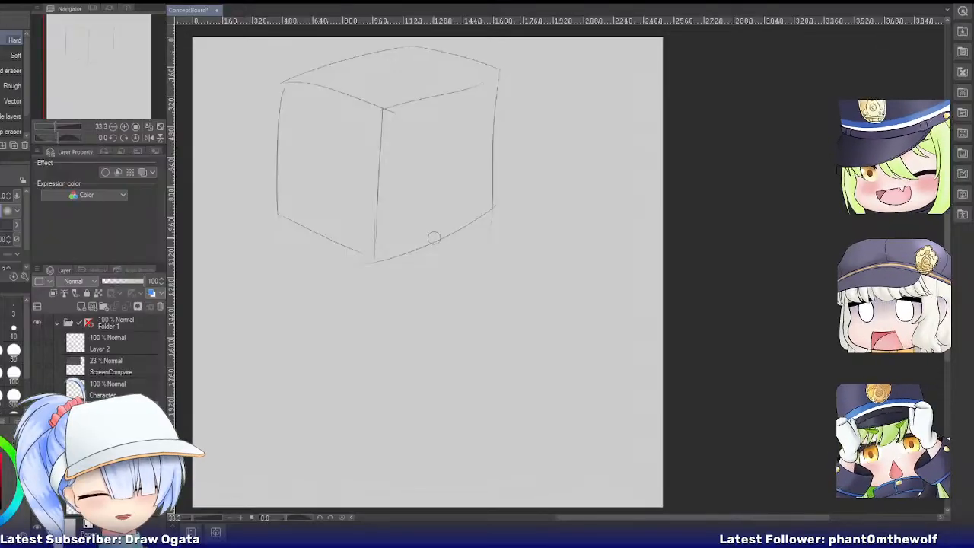
Sketch a figure's head with crossed guidelines, jaw, neck and shoulder lines on the box's left face.
scroll(357, 125, up, 4)
scroll(357, 124, down, 4)
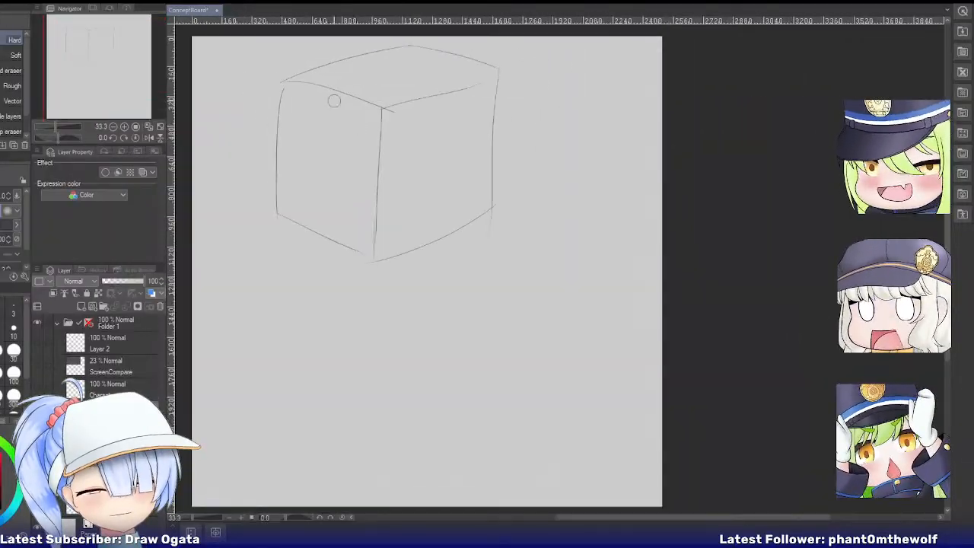
scroll(328, 82, up, 5)
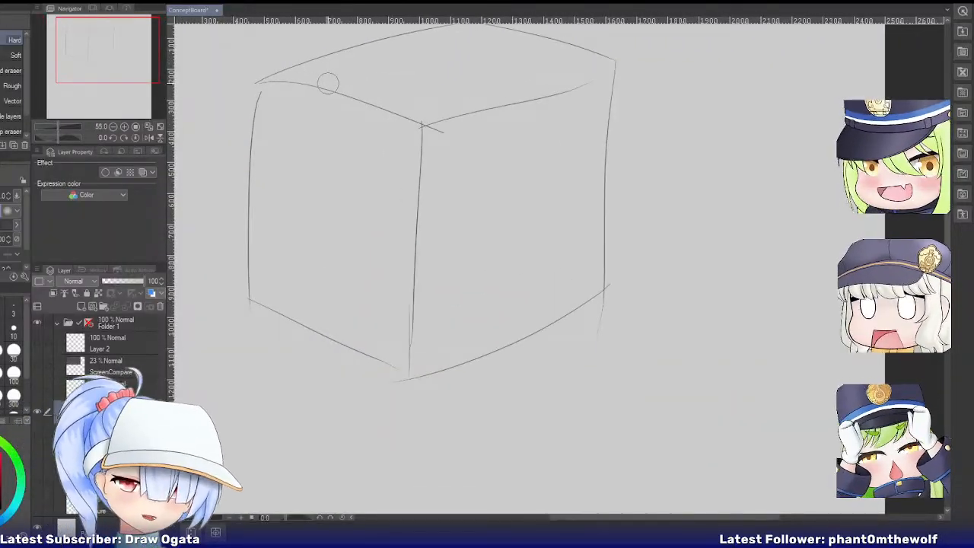
key(p)
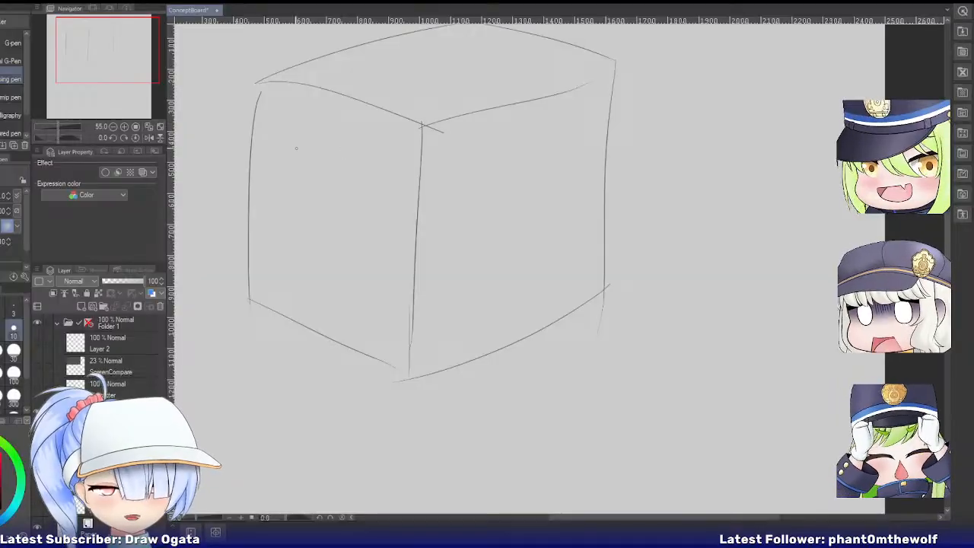
mouse_move(290, 145)
mouse_down()
mouse_move(338, 142)
mouse_move(315, 170)
mouse_up()
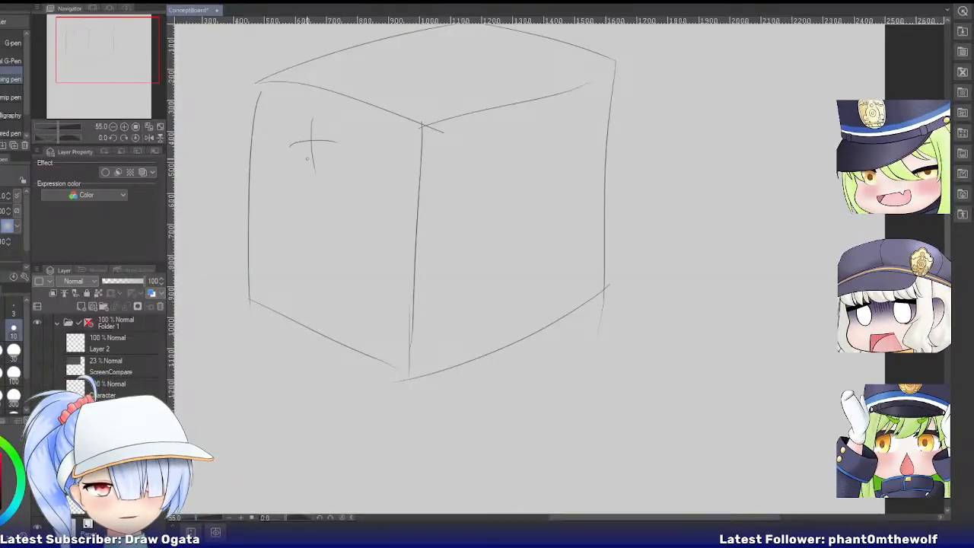
mouse_move(284, 131)
mouse_down()
mouse_move(297, 172)
mouse_move(314, 184)
mouse_up()
mouse_move(350, 143)
mouse_down()
mouse_move(328, 178)
mouse_move(271, 196)
mouse_up()
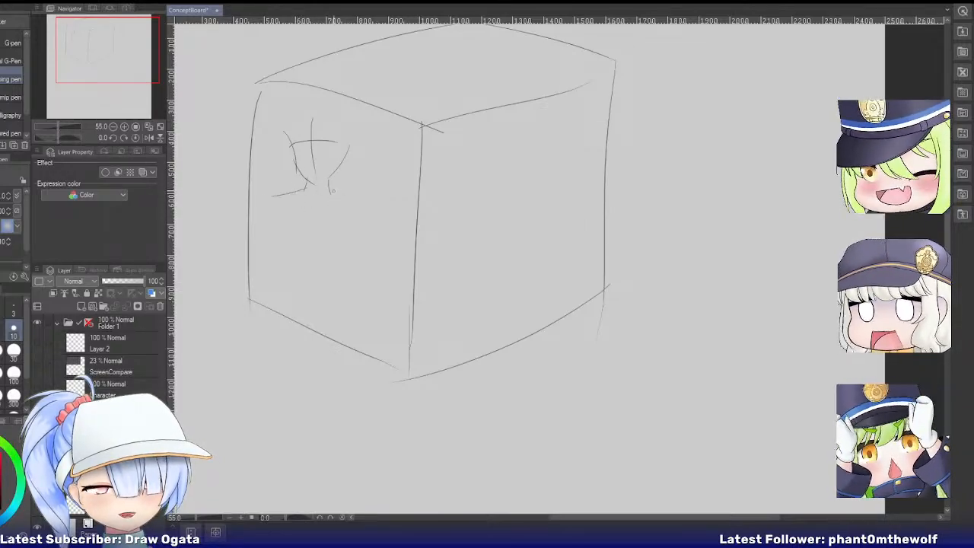
drag(329, 184, 365, 203)
Draw the figure's chest line and vertical centre line below the shoulders, trying out torso side strokes.
mouse_move(283, 211)
mouse_down()
mouse_move(336, 218)
mouse_move(308, 215)
mouse_move(306, 266)
mouse_up()
key(ctrl+z)
mouse_move(308, 195)
mouse_down()
mouse_move(306, 251)
mouse_move(268, 308)
mouse_up()
key(ctrl+z)
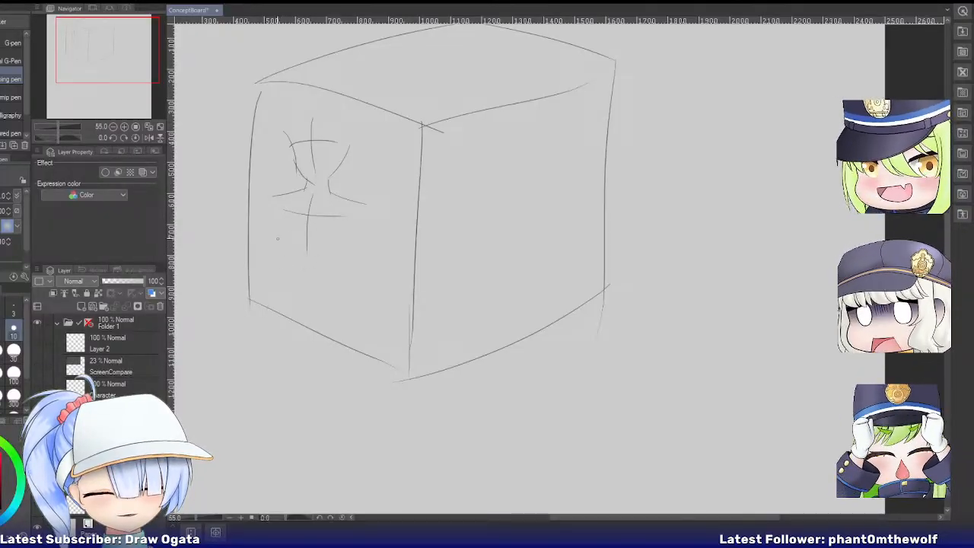
key(ctrl+z)
mouse_move(284, 230)
mouse_down()
mouse_move(284, 277)
mouse_move(279, 267)
mouse_up()
drag(350, 243, 350, 264)
key(ctrl+z)
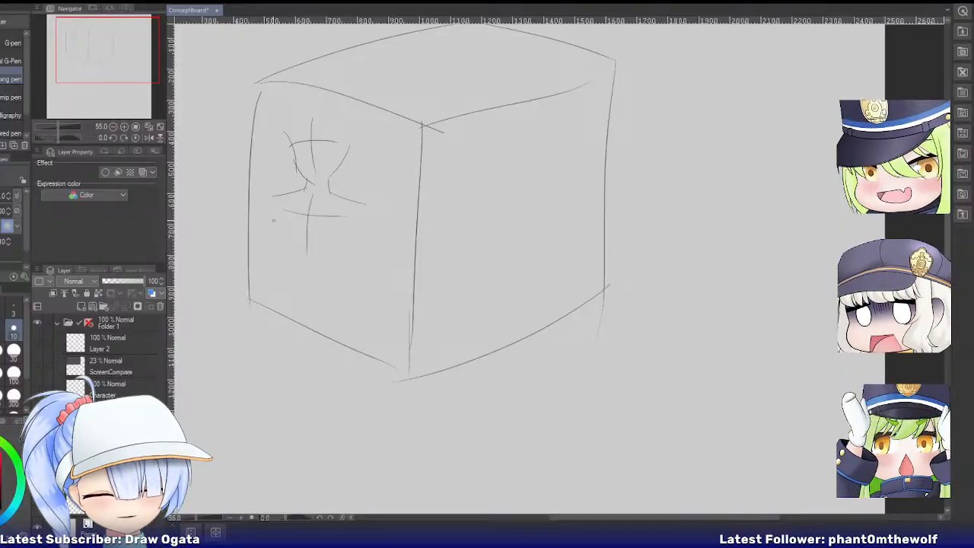
Draw both sides of the figure's torso and the leg lines down towards the box's bottom edge.
drag(284, 210, 278, 258)
key(ctrl+z)
drag(277, 210, 285, 262)
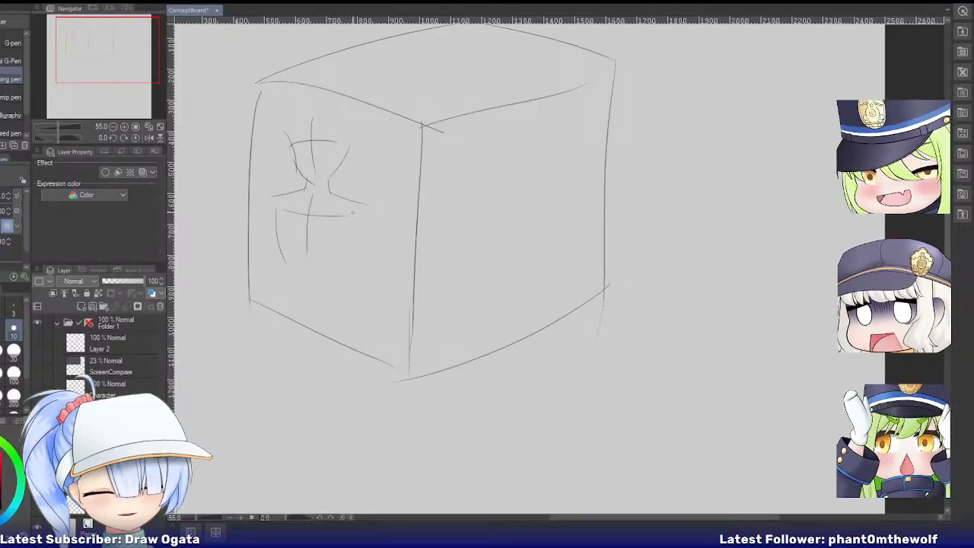
mouse_move(354, 214)
mouse_down()
mouse_move(335, 273)
mouse_move(275, 331)
mouse_up()
key(ctrl+z)
drag(284, 267, 279, 312)
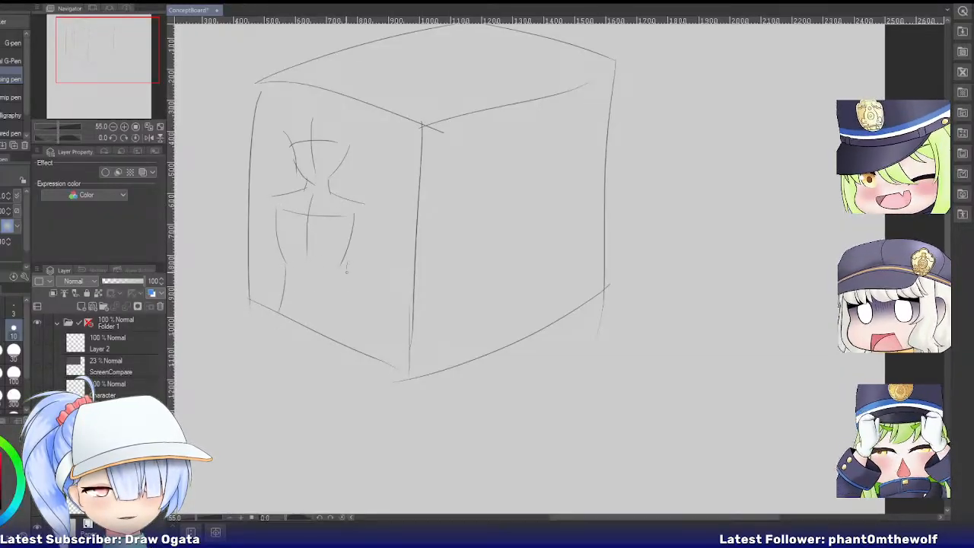
drag(346, 268, 350, 336)
key(ctrl+z)
drag(341, 271, 339, 330)
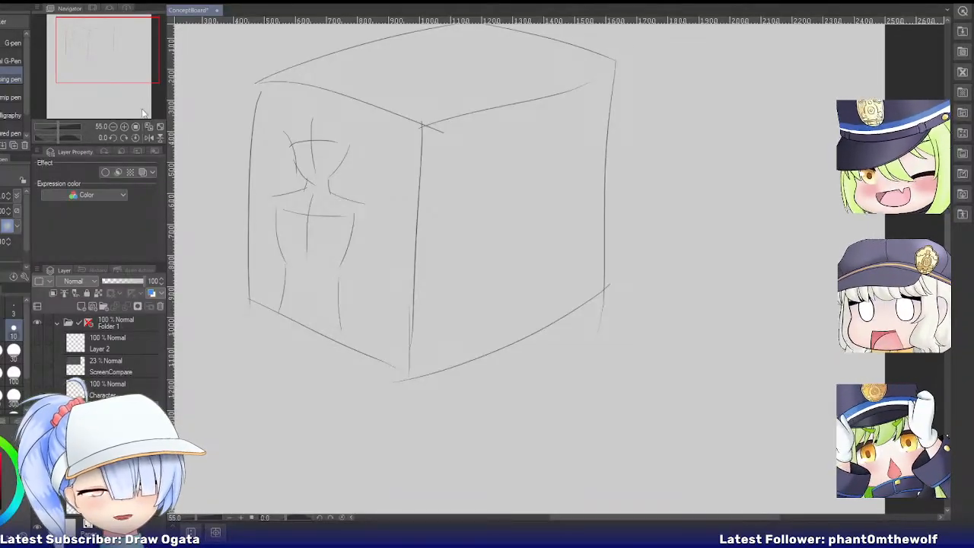
Draw the left face of a second box below the first one, redoing its top edge once.
click(113, 126)
drag(105, 38, 116, 78)
click(116, 127)
click(116, 127)
mouse_move(360, 261)
mouse_down()
mouse_move(367, 362)
mouse_move(439, 292)
mouse_up()
key(ctrl+z)
mouse_move(362, 247)
mouse_down()
mouse_move(431, 278)
mouse_move(428, 381)
mouse_up()
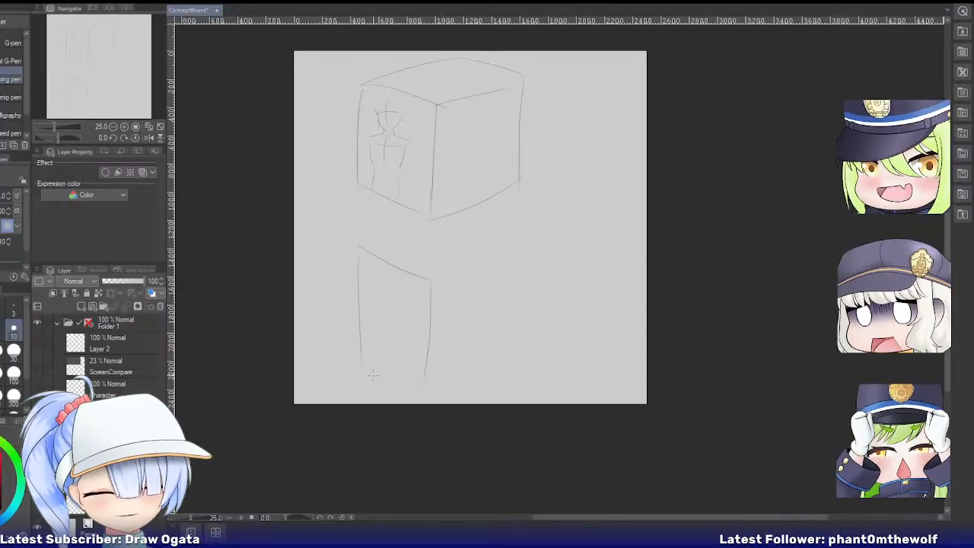
drag(364, 367, 430, 384)
Complete the second box with its top face and long right face.
mouse_move(360, 244)
mouse_down()
mouse_move(485, 213)
mouse_move(545, 242)
mouse_up()
mouse_move(531, 247)
mouse_down()
mouse_move(432, 282)
mouse_move(537, 332)
mouse_move(424, 383)
mouse_up()
key(ctrl+z)
Draw a curved teardrop-shaped tail on the second box's left face, its tip near the upper front corner.
scroll(451, 368, up, 4)
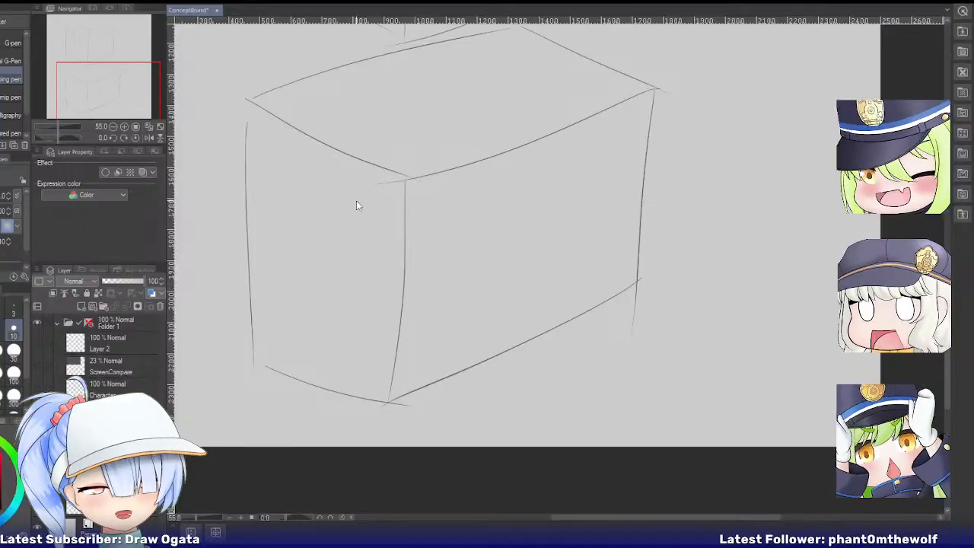
drag(373, 194, 268, 349)
drag(373, 193, 386, 240)
key(ctrl+z)
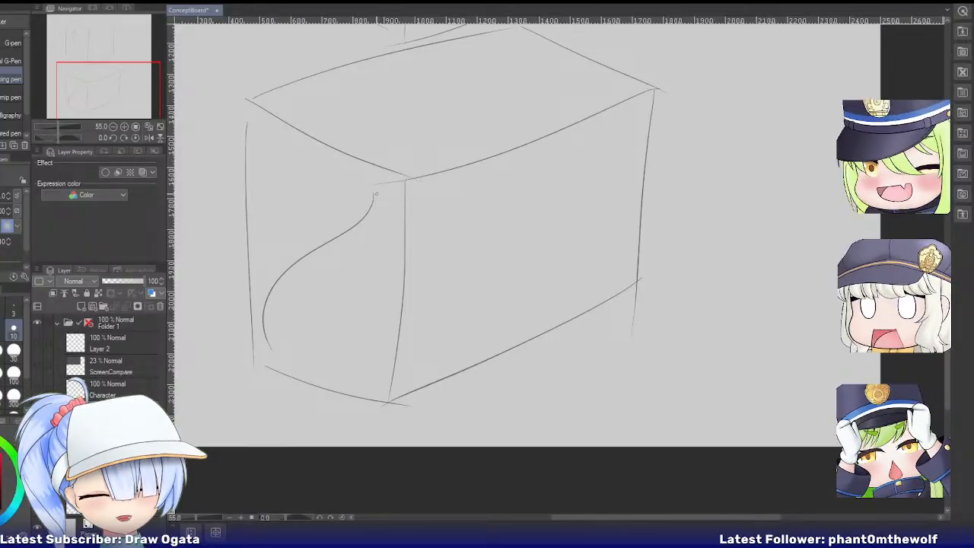
mouse_move(373, 193)
mouse_down()
mouse_move(389, 251)
mouse_move(278, 356)
mouse_move(394, 253)
mouse_move(247, 355)
mouse_move(332, 339)
mouse_up()
key(ctrl+z)
key(ctrl+z)
key(ctrl+z)
drag(265, 339, 318, 362)
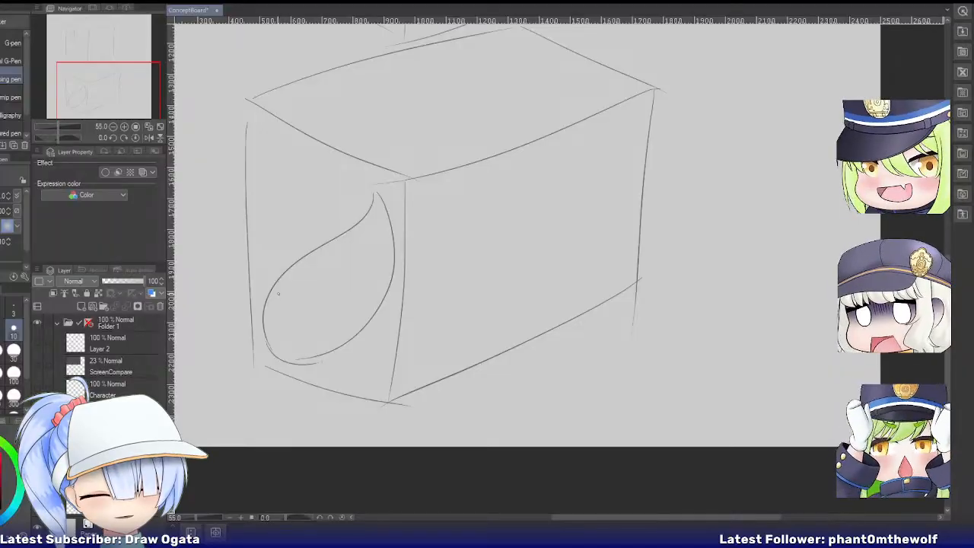
Draw a zigzag line across the lower part of the teardrop shape to mark off its rounded end.
mouse_move(268, 297)
mouse_down()
mouse_move(303, 288)
mouse_move(304, 319)
mouse_move(299, 309)
mouse_move(343, 348)
mouse_up()
key(ctrl+z)
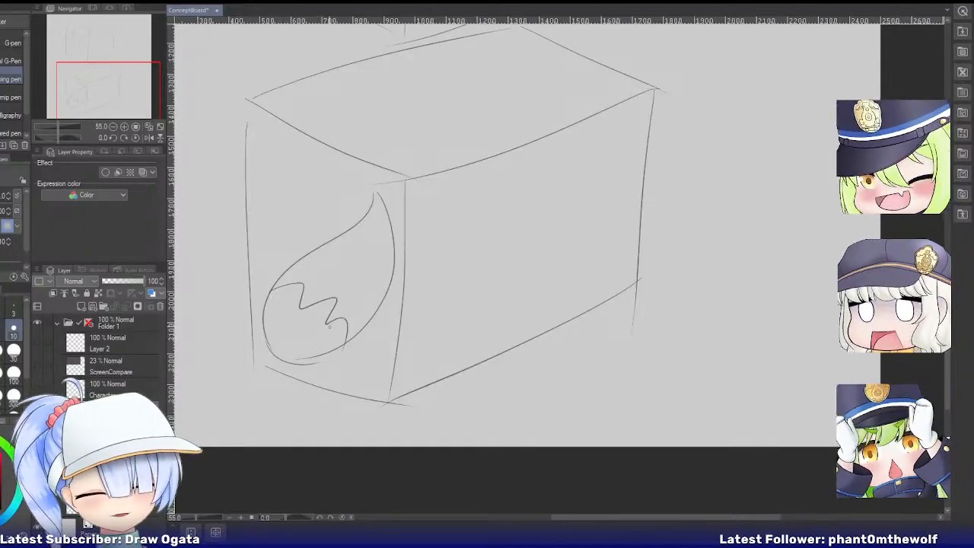
scroll(330, 326, down, 2)
scroll(330, 326, up, 5)
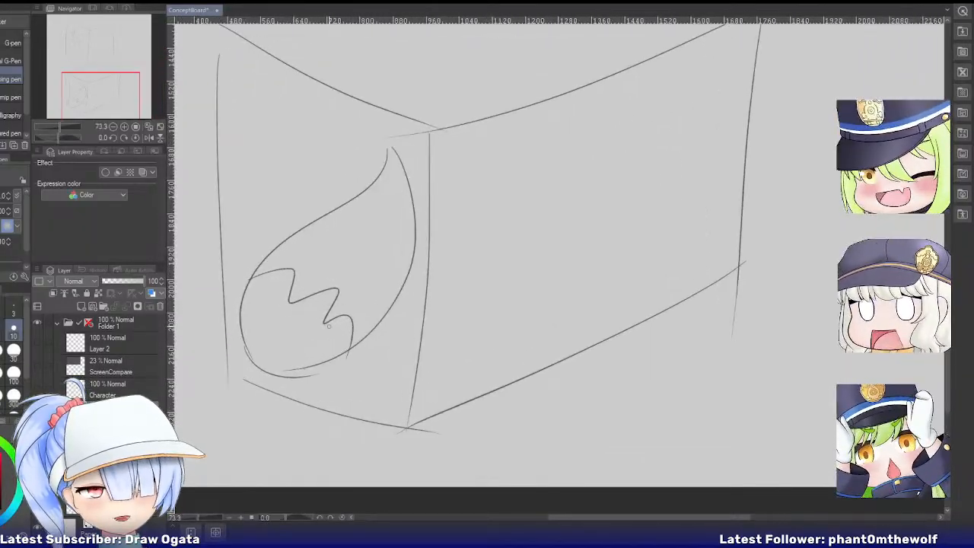
Redraw the top edge of the second box's left face and its slanted back edge, erasing parts of the old lines.
drag(219, 65, 415, 120)
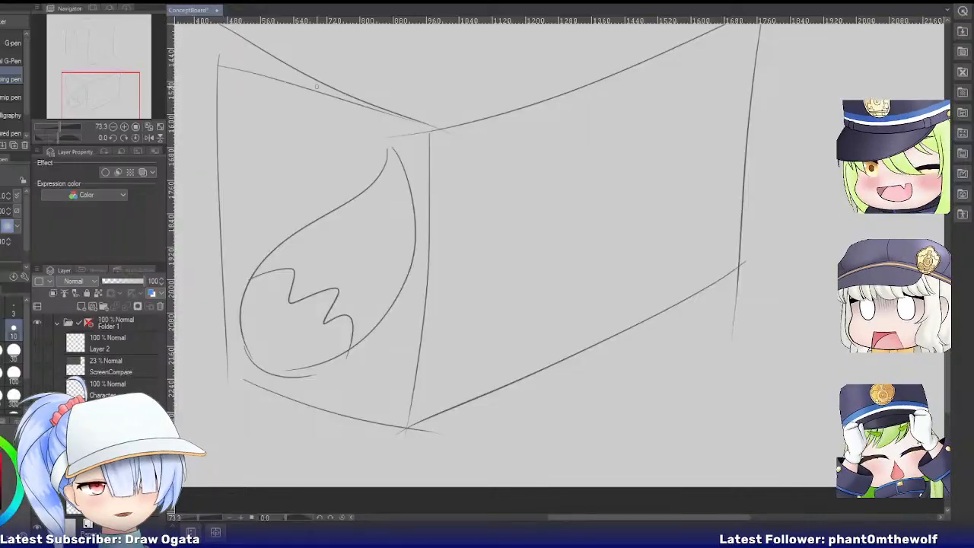
drag(101, 97, 104, 81)
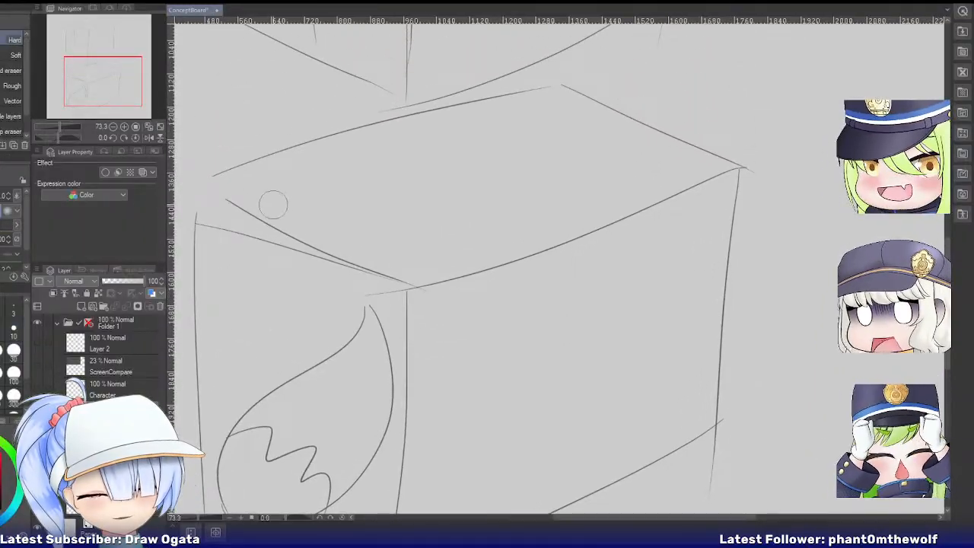
key(p)
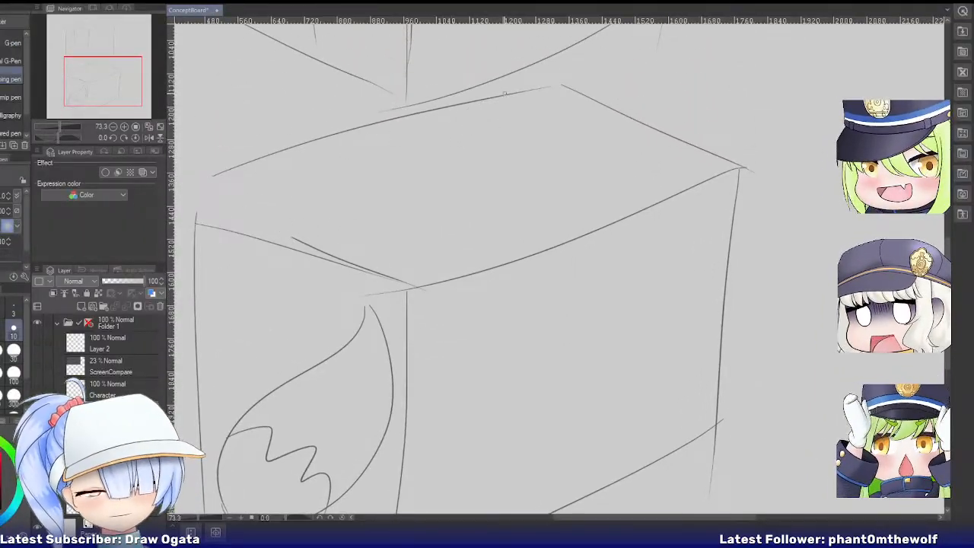
drag(563, 85, 194, 204)
key(e)
mouse_move(220, 170)
mouse_down()
mouse_move(282, 144)
mouse_move(521, 96)
mouse_up()
Handwrite the label "Zoom" beside the upper box.
scroll(521, 96, down, 5)
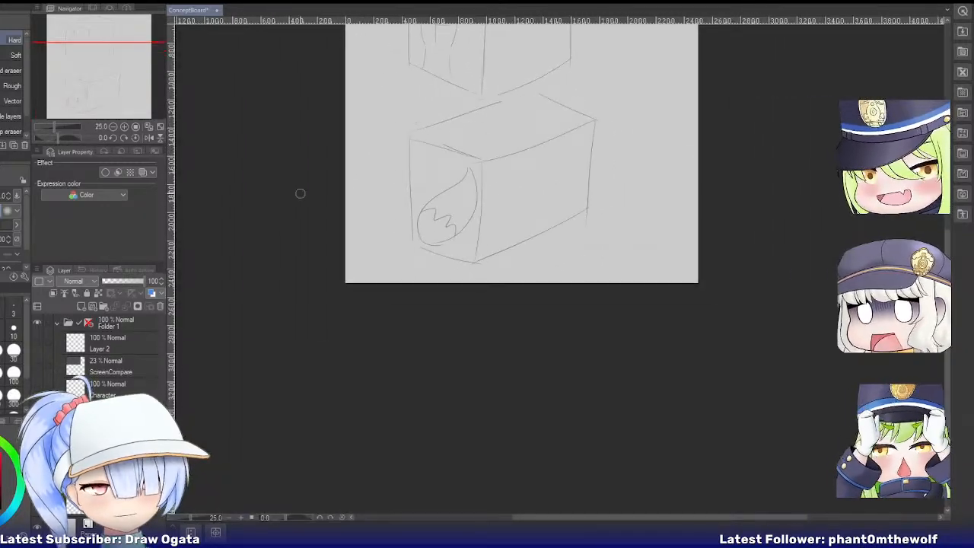
mouse_move(107, 100)
mouse_down()
mouse_move(104, 70)
mouse_move(134, 47)
mouse_up()
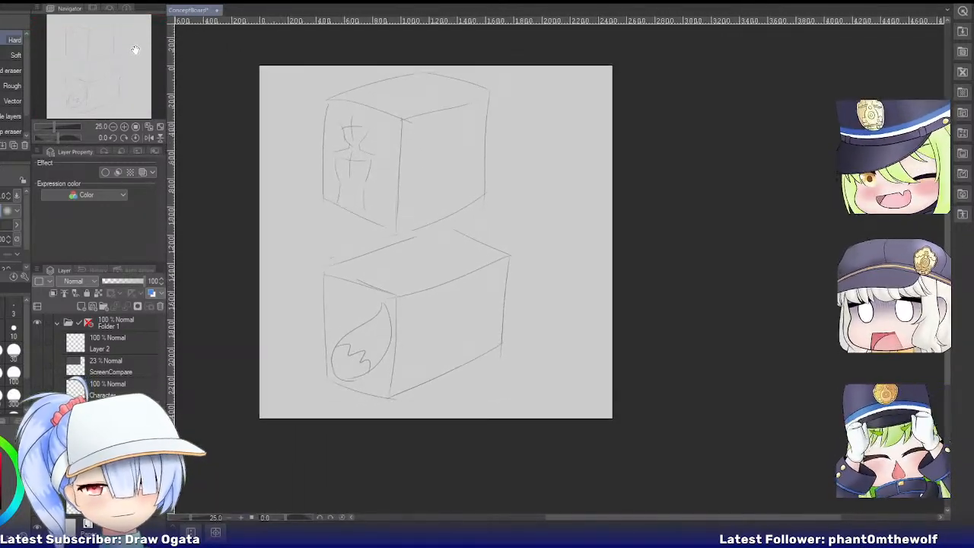
scroll(305, 192, up, 1)
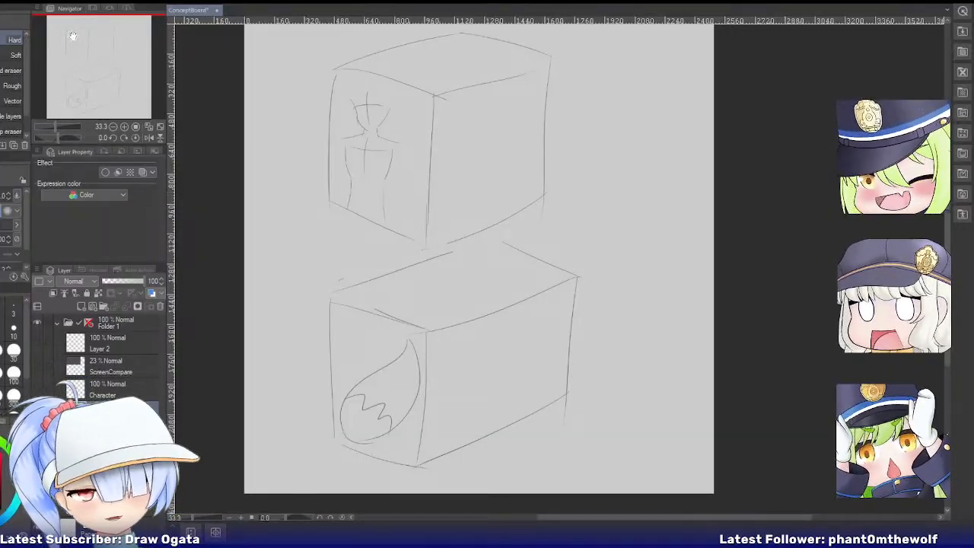
drag(87, 50, 93, 46)
key(p)
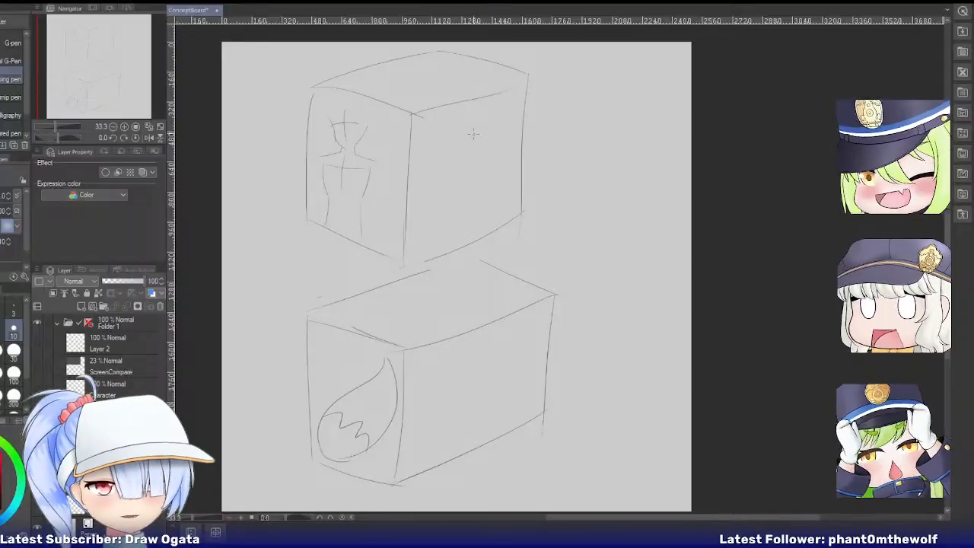
drag(572, 78, 582, 103)
drag(600, 92, 601, 94)
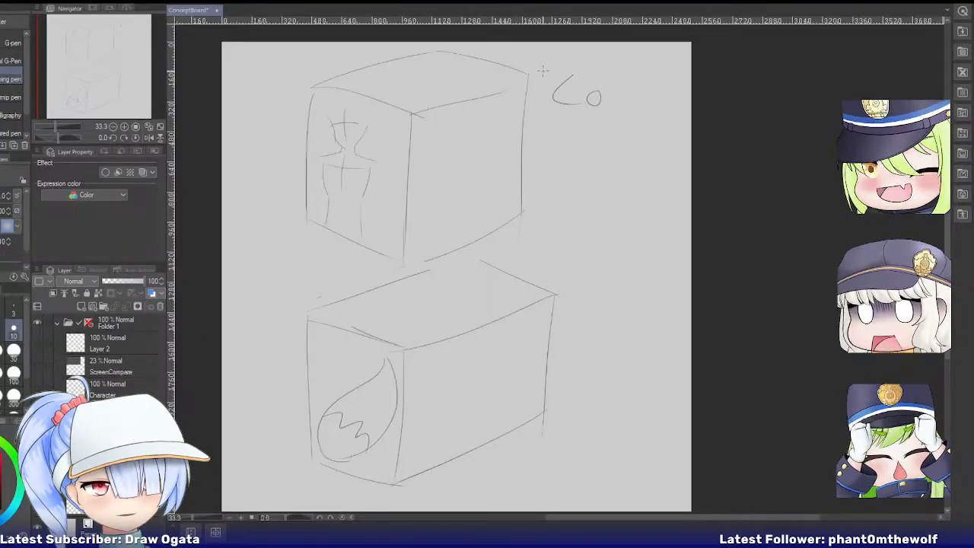
drag(543, 68, 572, 69)
drag(613, 93, 653, 106)
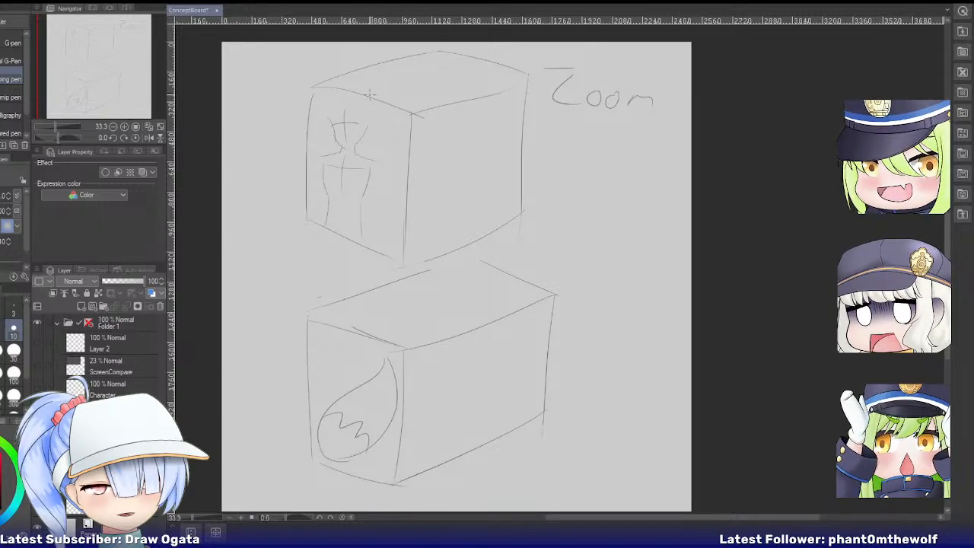
Circle the figure on the upper box with projecting lines and draw a small framed thumbnail of it below the "Zoom" label.
drag(356, 86, 385, 82)
drag(432, 103, 538, 172)
drag(382, 235, 413, 230)
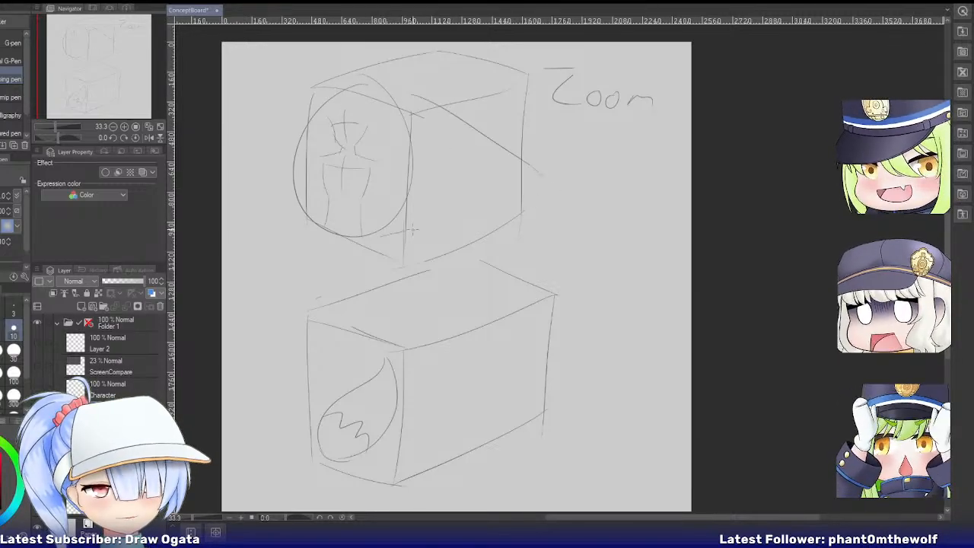
drag(571, 144, 639, 205)
drag(568, 207, 635, 207)
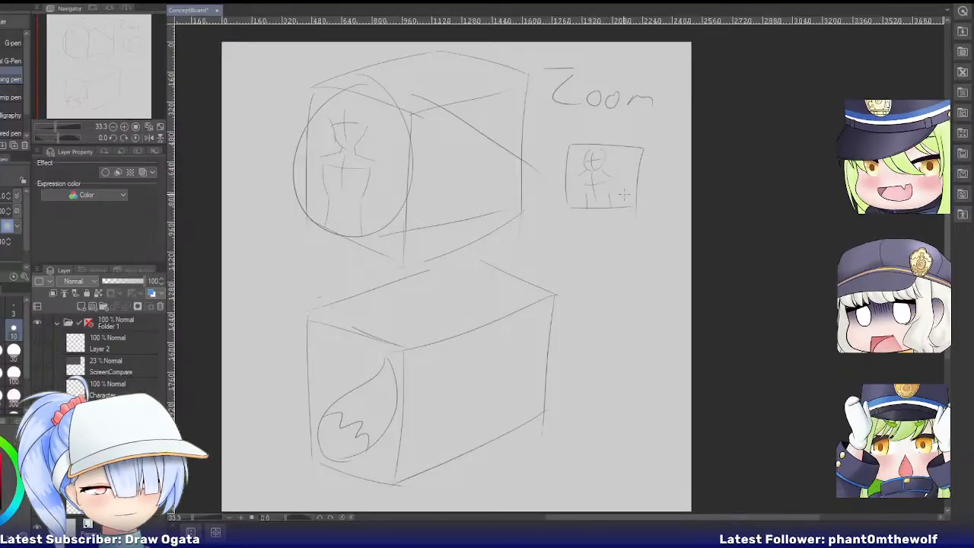
Handwrite "No Zoom" beside the lower box and try circling its tail emblem.
drag(579, 309, 616, 278)
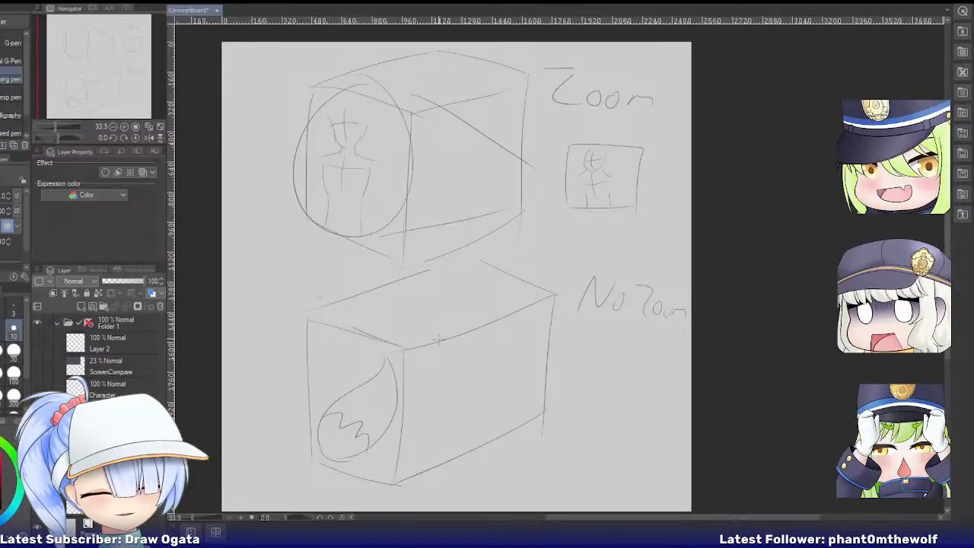
mouse_move(342, 340)
mouse_down()
mouse_move(306, 440)
mouse_move(347, 324)
mouse_move(295, 415)
mouse_move(351, 326)
mouse_up()
key(ctrl+z)
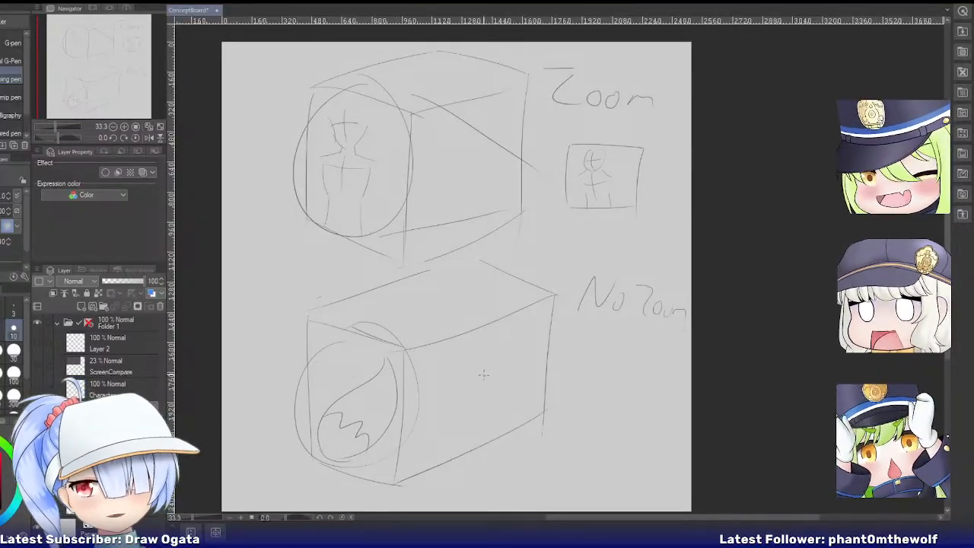
key(ctrl+z)
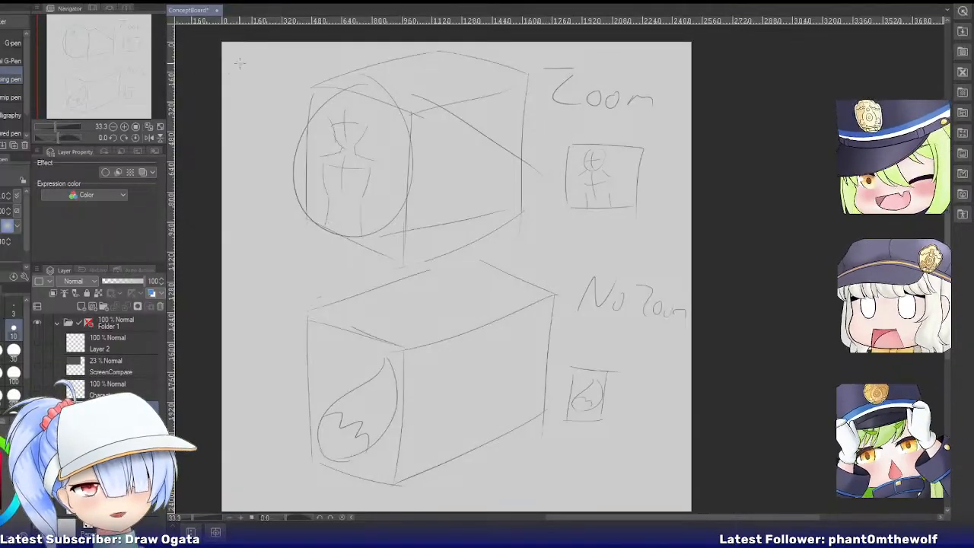
Draw two slanted shelf boards across the shelf unit in the room layout, redoing the strokes as needed.
drag(257, 61, 274, 67)
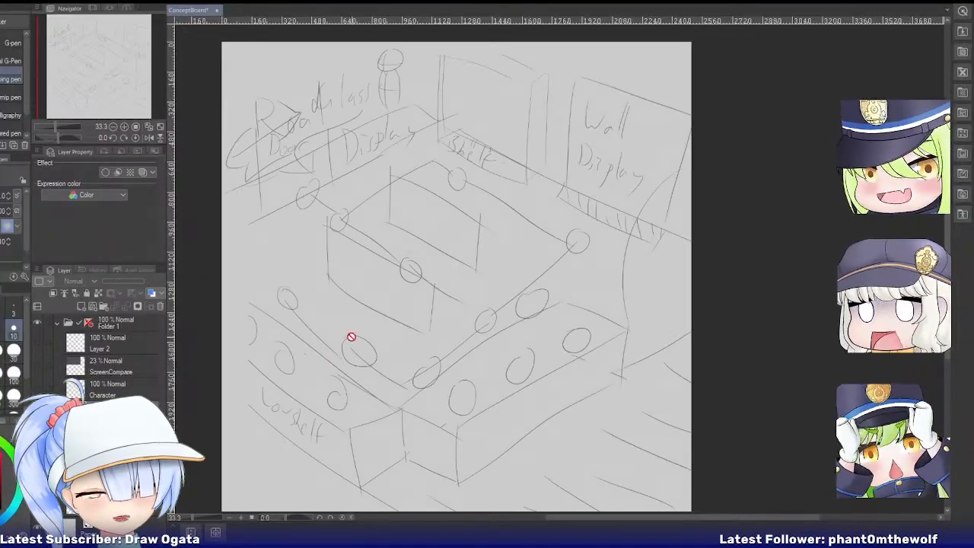
scroll(456, 185, up, 2)
scroll(358, 198, up, 3)
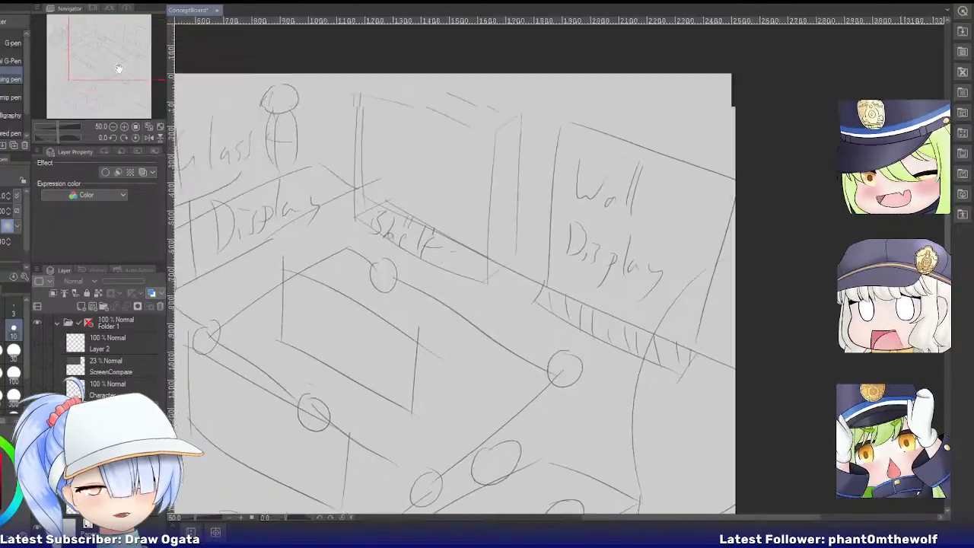
scroll(370, 160, up, 2)
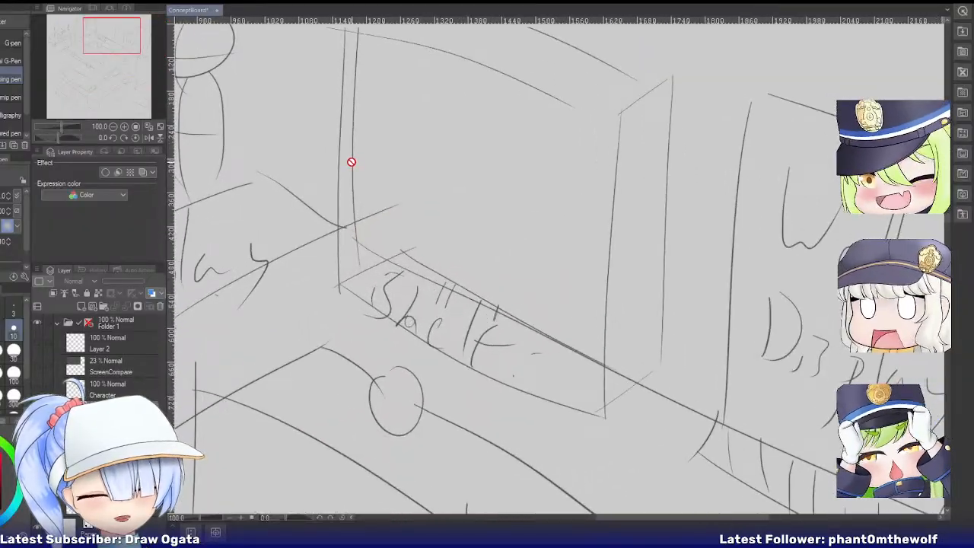
mouse_move(339, 194)
mouse_down()
mouse_move(569, 299)
mouse_move(407, 245)
mouse_move(544, 316)
mouse_move(593, 329)
mouse_up()
key(ctrl+z)
key(ctrl+z)
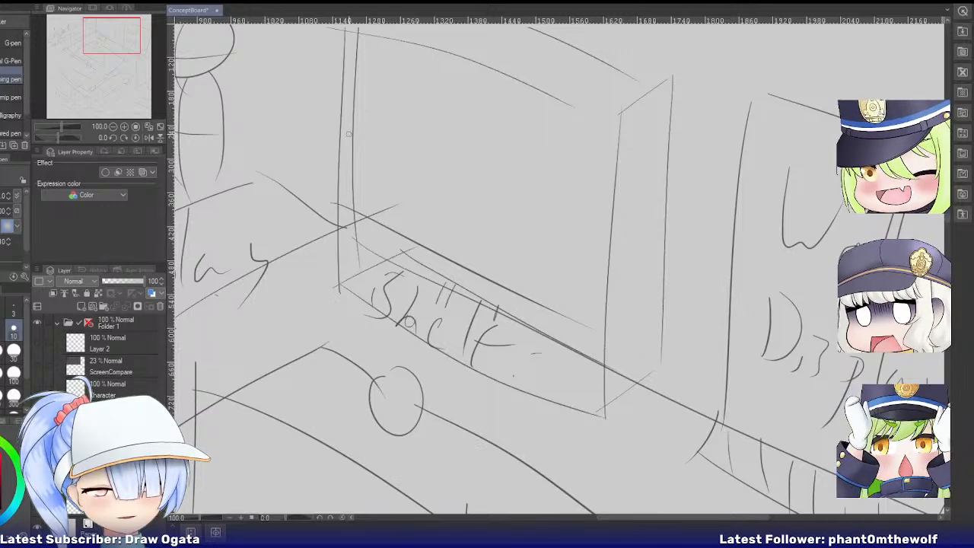
drag(343, 132, 605, 236)
key(ctrl+z)
drag(359, 111, 631, 241)
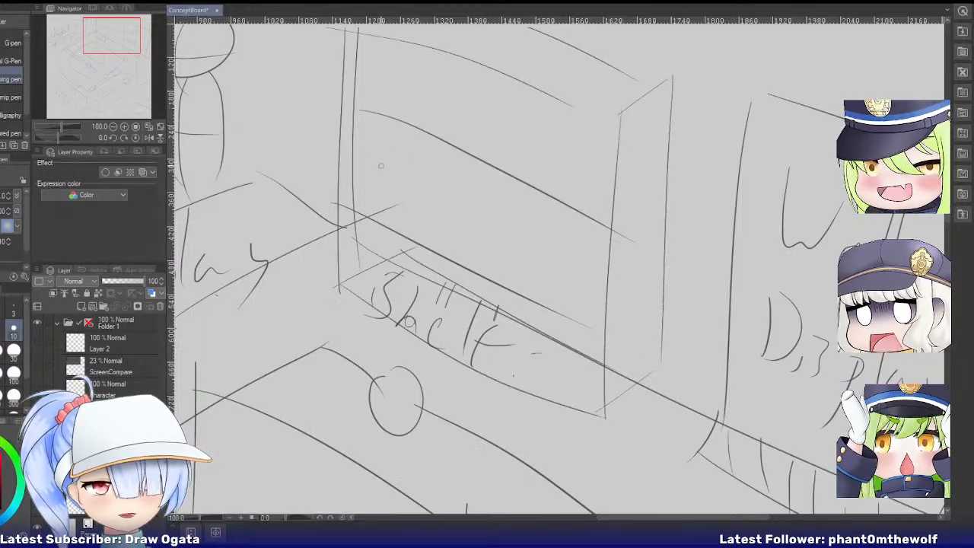
mouse_move(354, 202)
mouse_down()
mouse_move(354, 140)
mouse_move(384, 137)
mouse_move(369, 218)
mouse_up()
key(ctrl+z)
key(ctrl+z)
key(ctrl+z)
Draw a small box with front, top and side faces at the near end of the lower shelf board.
mouse_move(355, 147)
mouse_down()
mouse_move(388, 164)
mouse_move(375, 197)
mouse_up()
drag(349, 194, 369, 202)
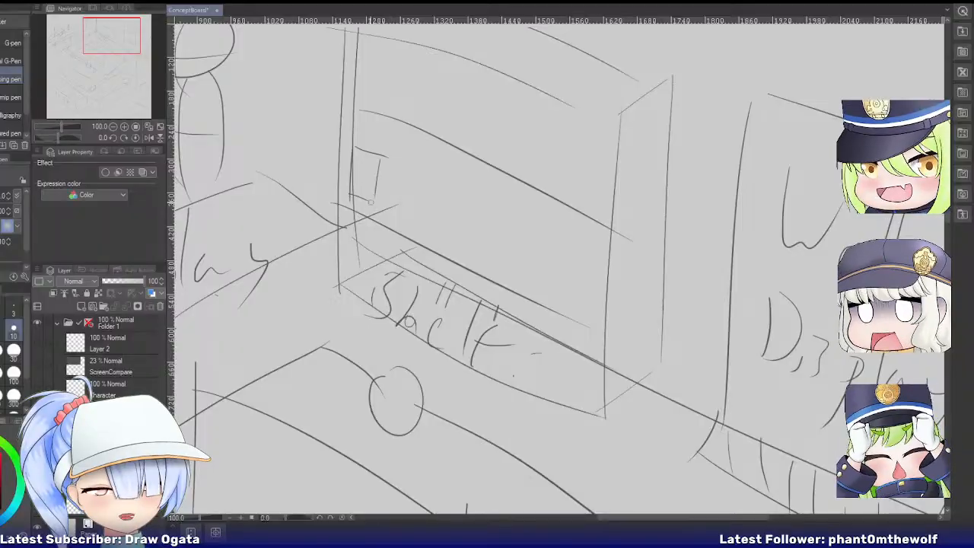
drag(356, 146, 382, 139)
mouse_move(379, 140)
mouse_down()
mouse_move(405, 150)
mouse_move(383, 162)
mouse_move(400, 150)
mouse_move(382, 142)
mouse_move(396, 151)
mouse_move(392, 190)
mouse_up()
key(ctrl+z)
drag(393, 190, 374, 199)
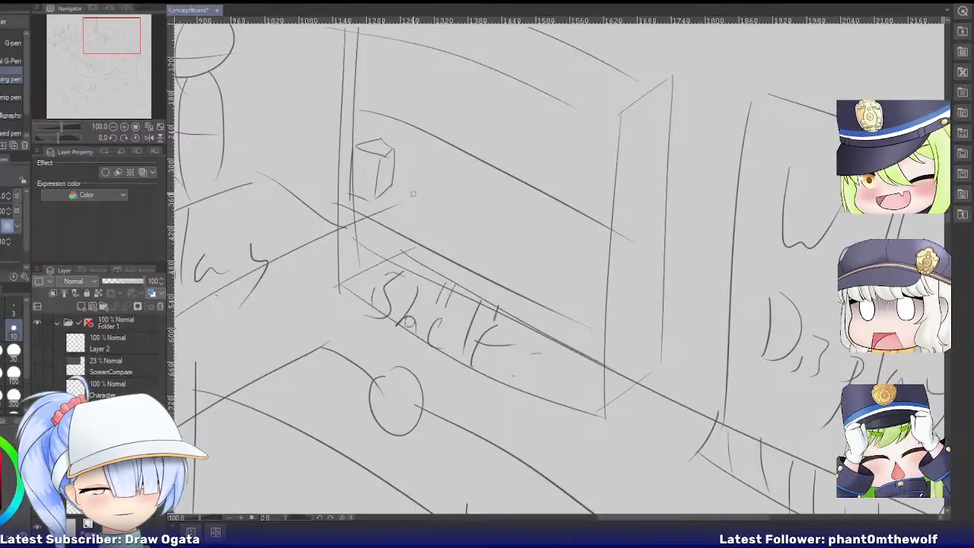
Show the ScreenCompare overlay on top of the room layout.
scroll(411, 194, down, 2)
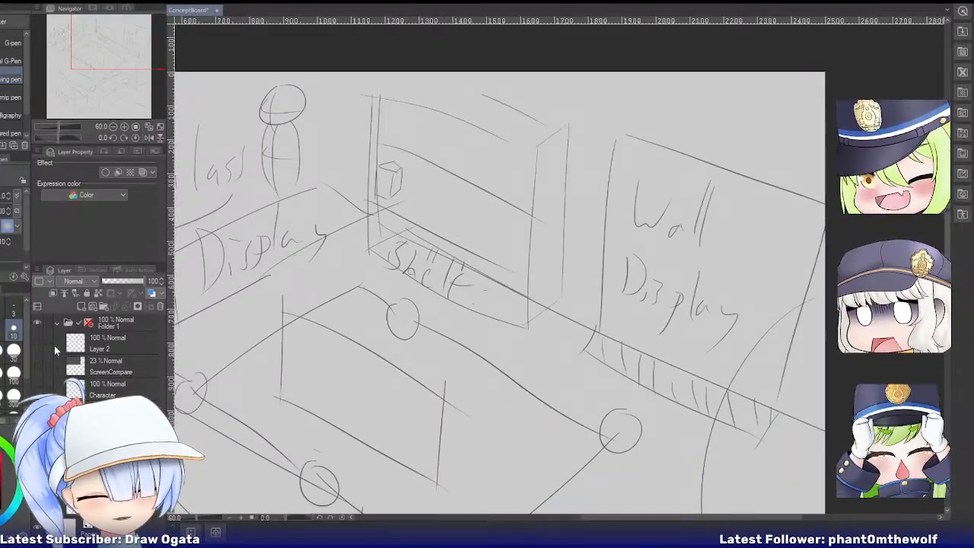
click(37, 364)
drag(133, 47, 161, 63)
click(113, 127)
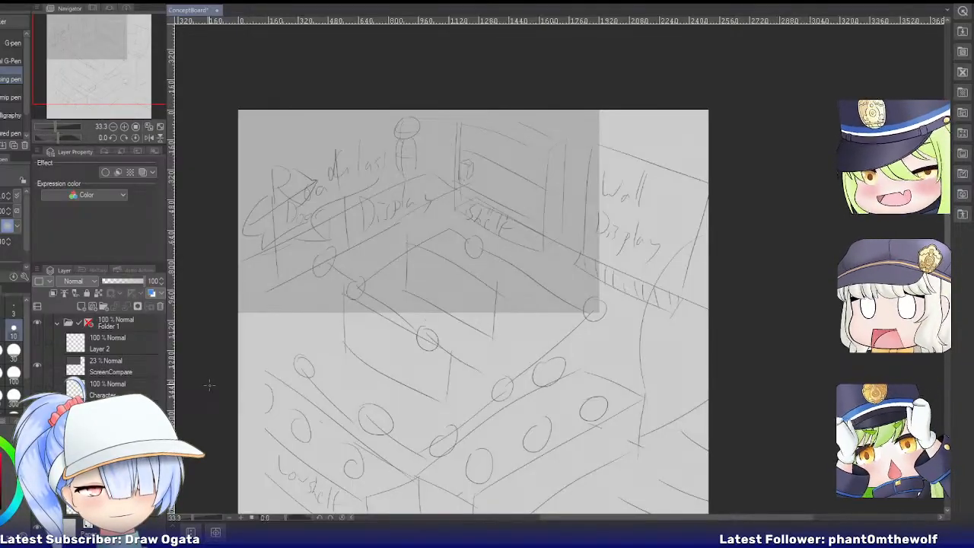
Try scaling the ScreenCompare overlay down to about 70% to compare it with the small box on the shelf.
click(122, 374)
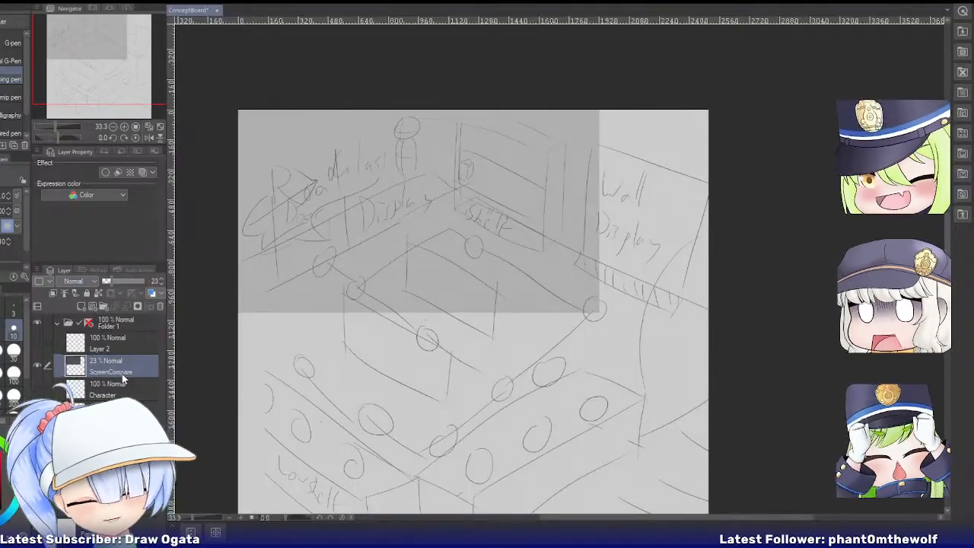
key(ctrl+t)
drag(545, 284, 474, 236)
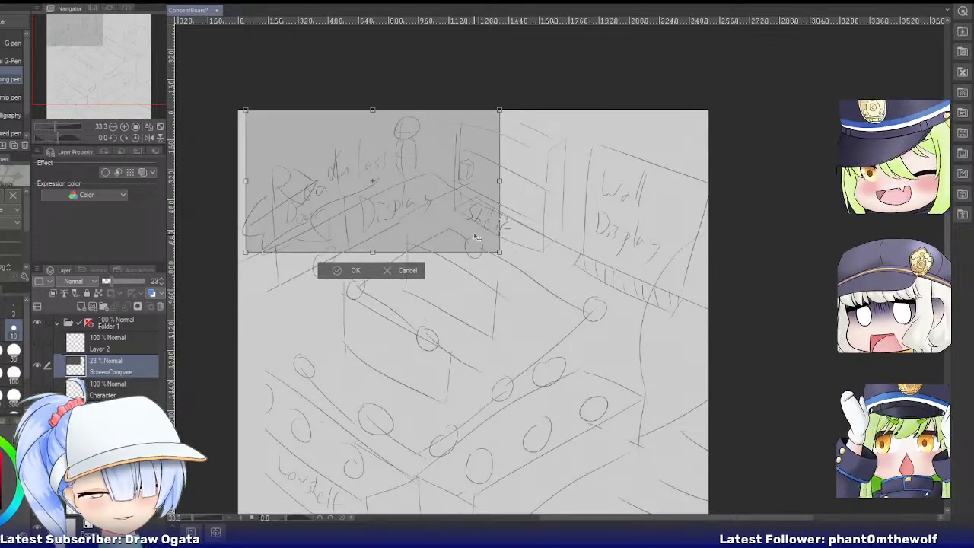
scroll(439, 155, up, 2)
scroll(437, 158, up, 1)
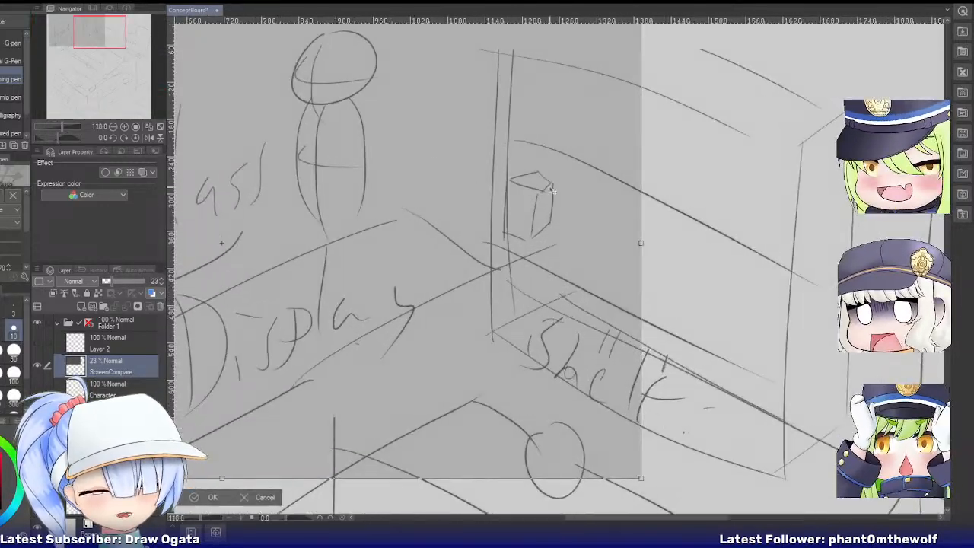
scroll(450, 276, down, 5)
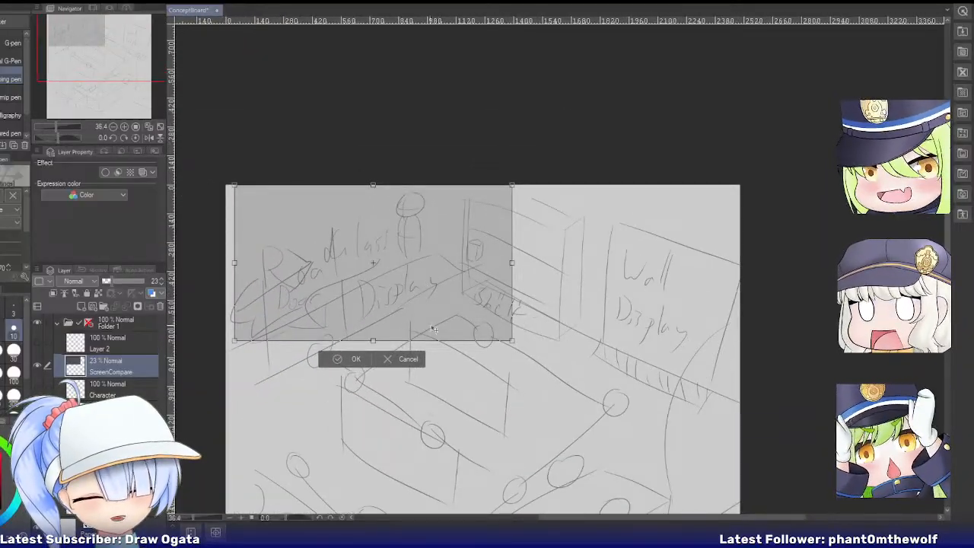
Try shrinking the ScreenCompare overlay further to about 39% and moving it over the small shelf box.
drag(511, 340, 388, 270)
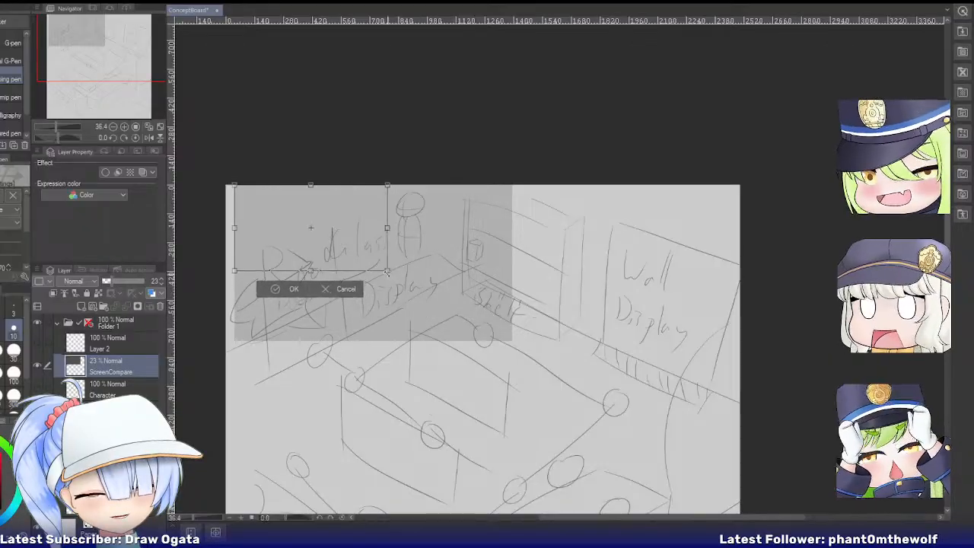
drag(348, 246, 461, 267)
scroll(483, 252, up, 2)
scroll(484, 253, up, 5)
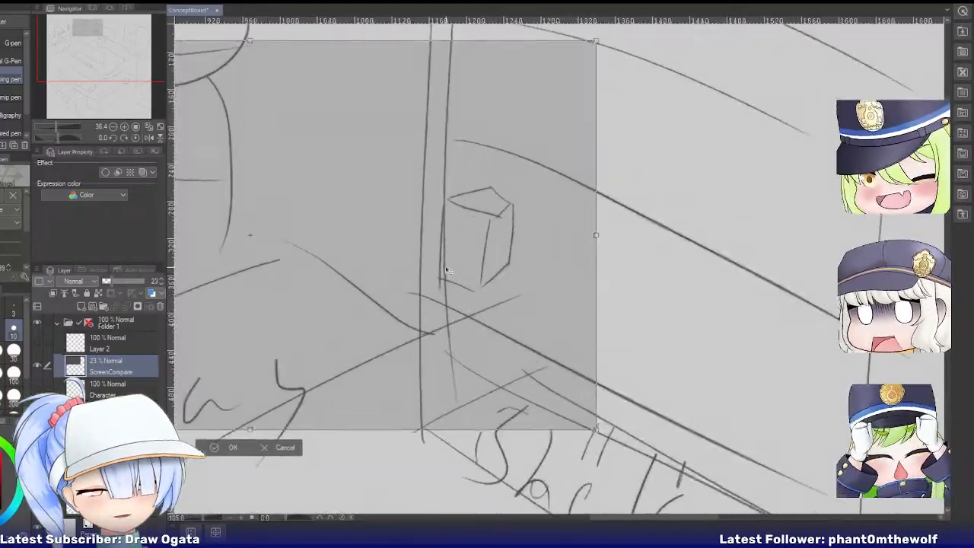
scroll(467, 349, down, 3)
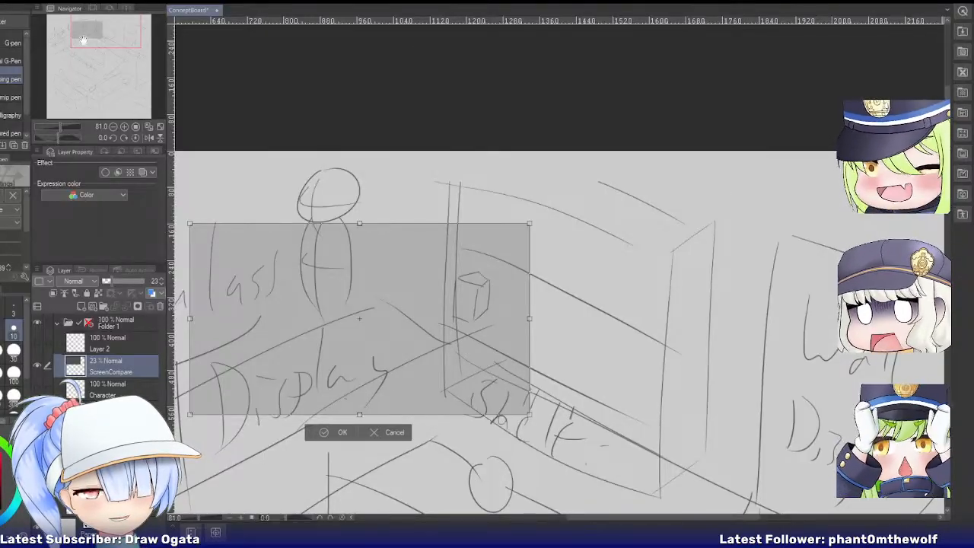
drag(85, 37, 85, 44)
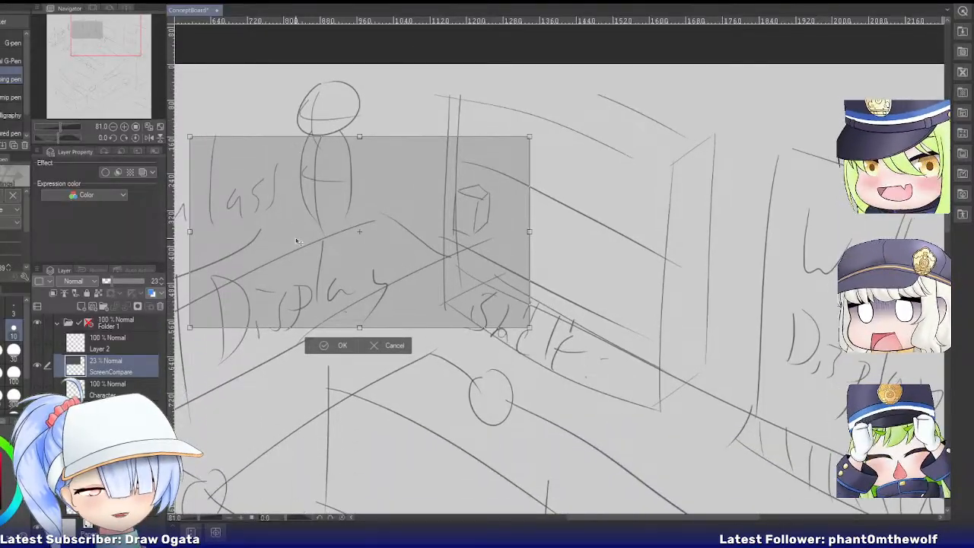
Cancel the overlay's transformation and hide the ScreenCompare layer.
click(394, 345)
scroll(388, 337, down, 5)
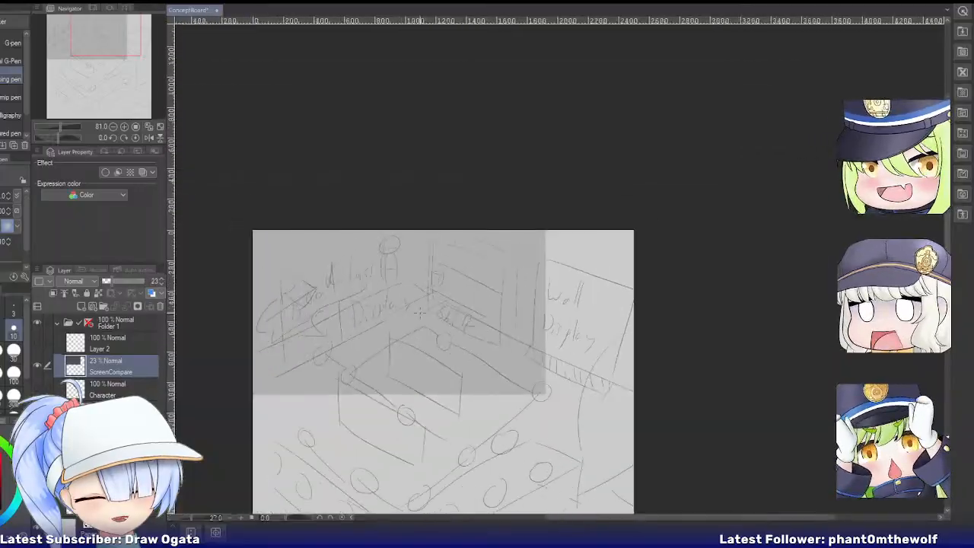
click(36, 362)
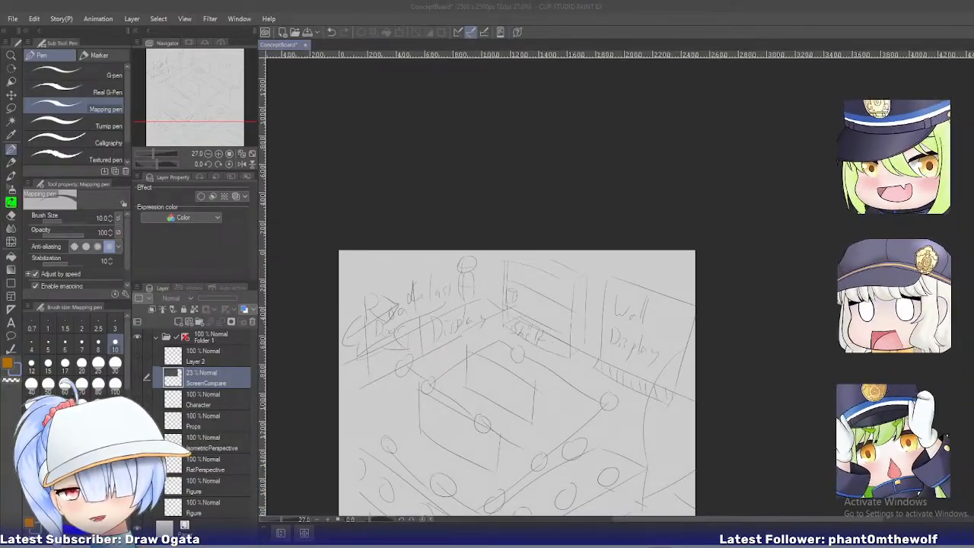
Switch to the HacknPlan board and open the planned story "Concept planning for game needs to be brainstormed to have direction".
drag(0, 6, 187, 5)
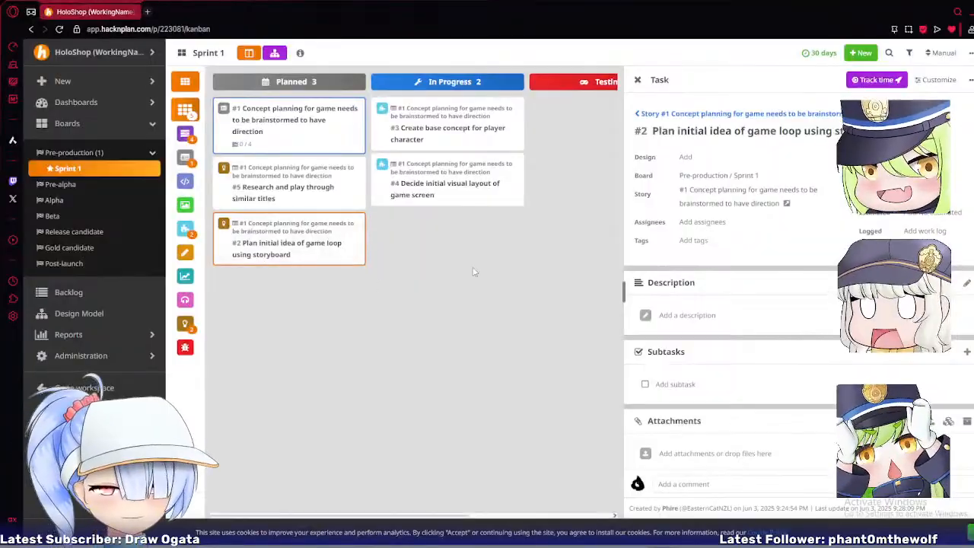
click(288, 145)
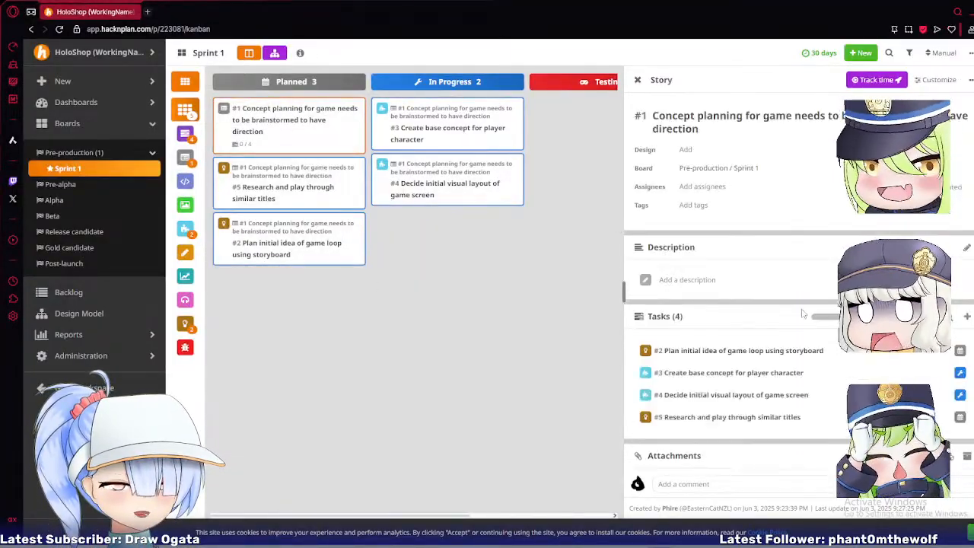
Add a Design task titled "Decide on which hololive talent to use as first concept" to the concept planning story.
click(966, 316)
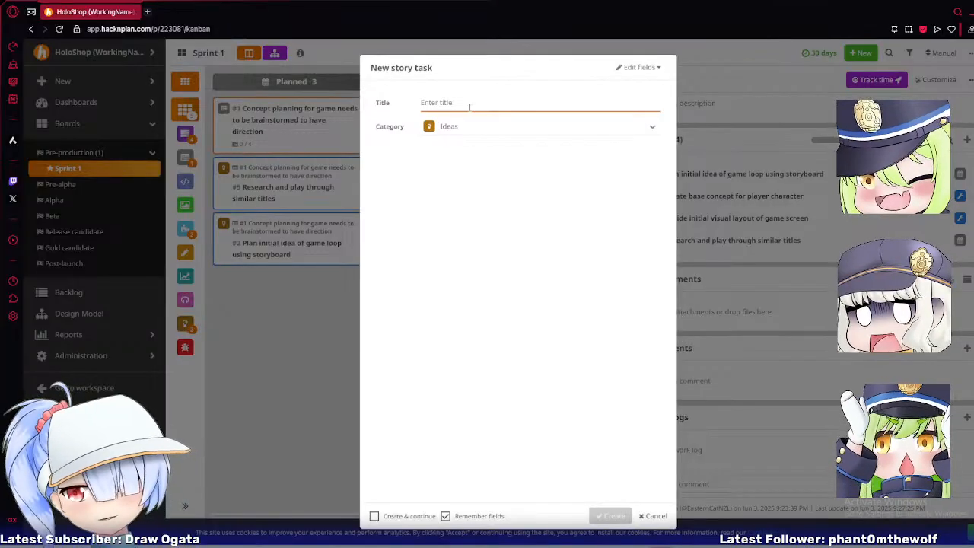
text(Decide on )
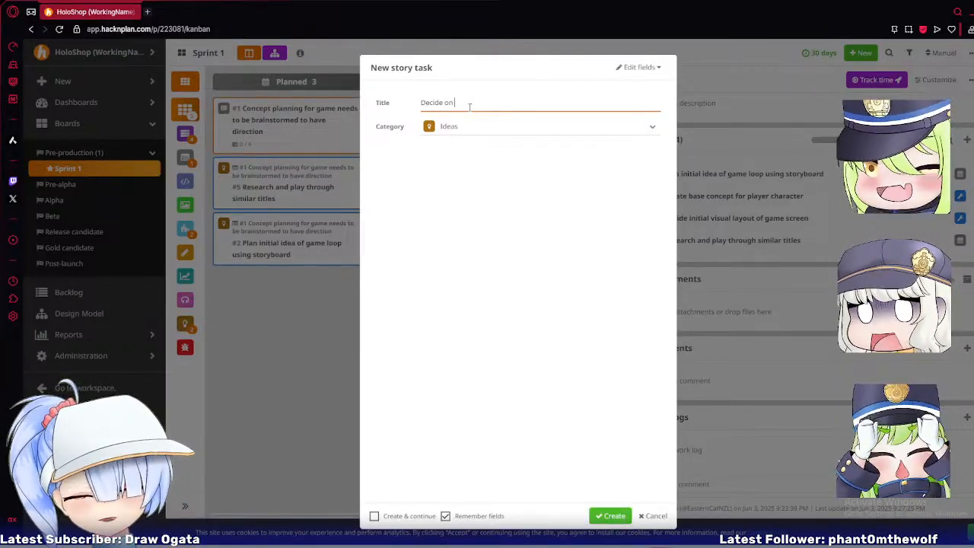
text(which)
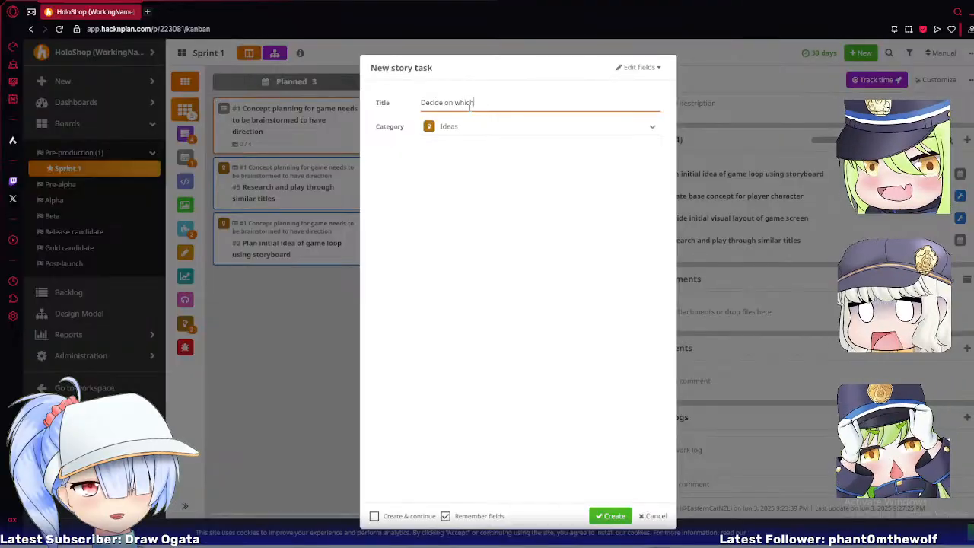
text( holo)
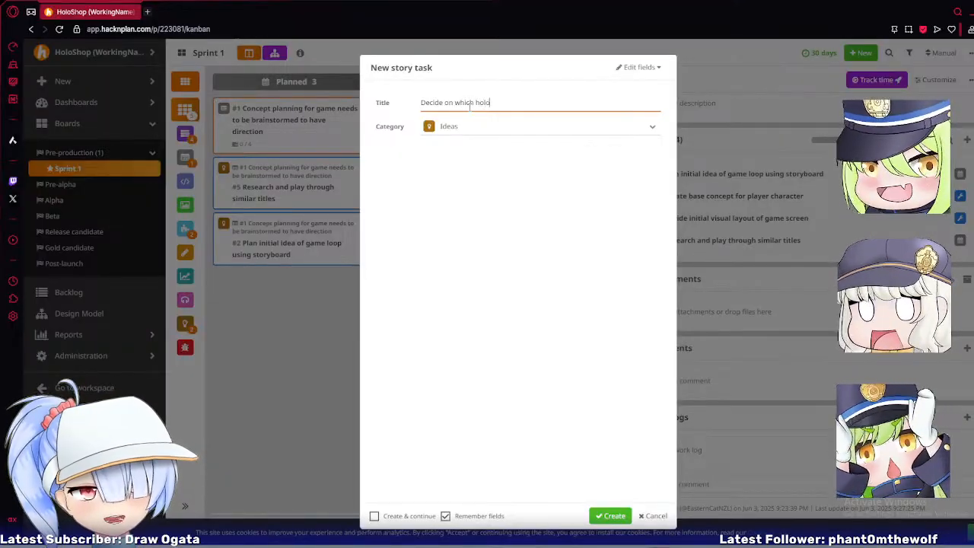
text(live)
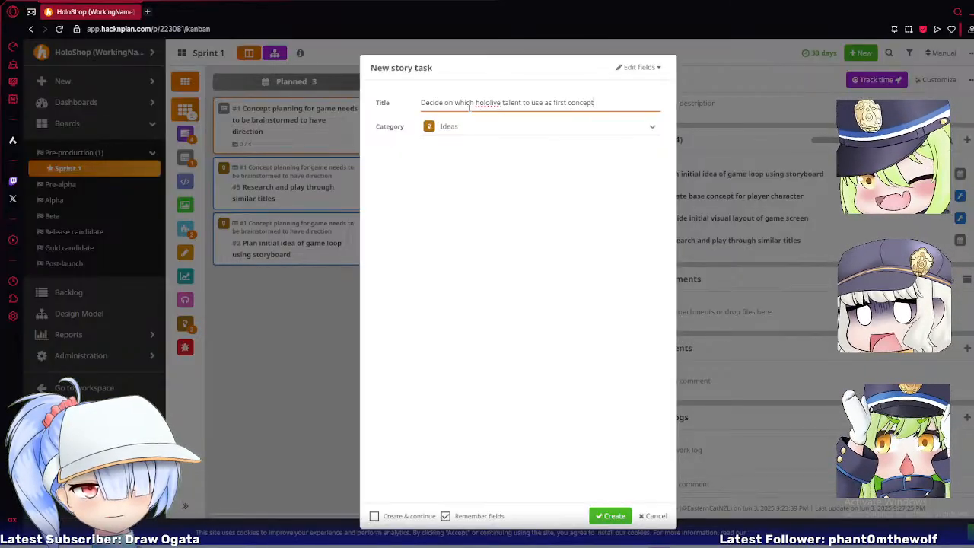
click(651, 128)
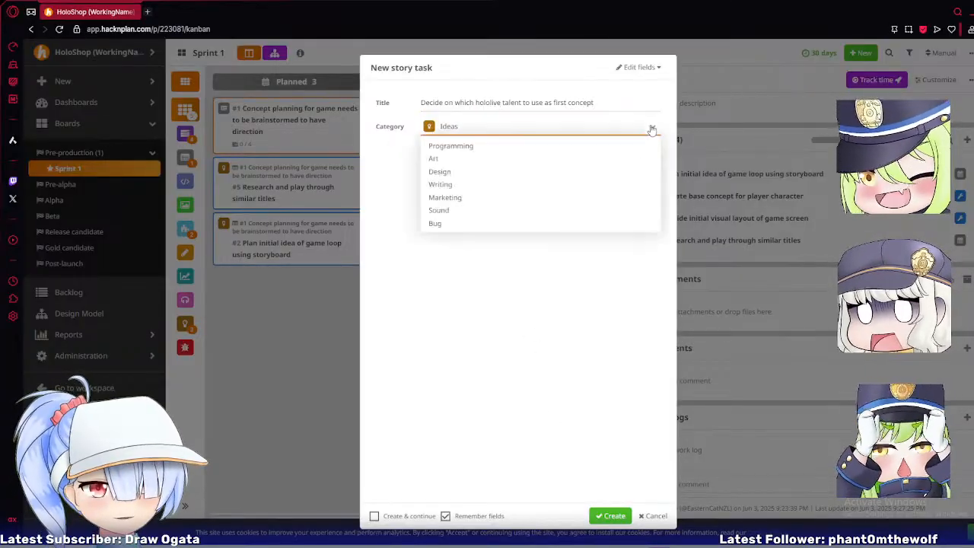
click(576, 175)
click(610, 514)
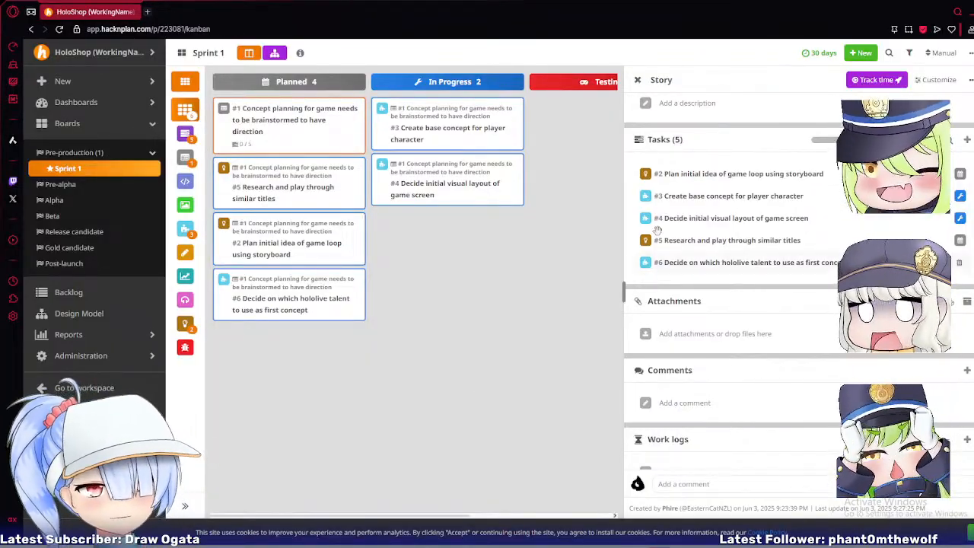
Review the details of the task "Create base concept for player character" and close it without adding a comment.
click(707, 196)
scroll(715, 283, down, 2)
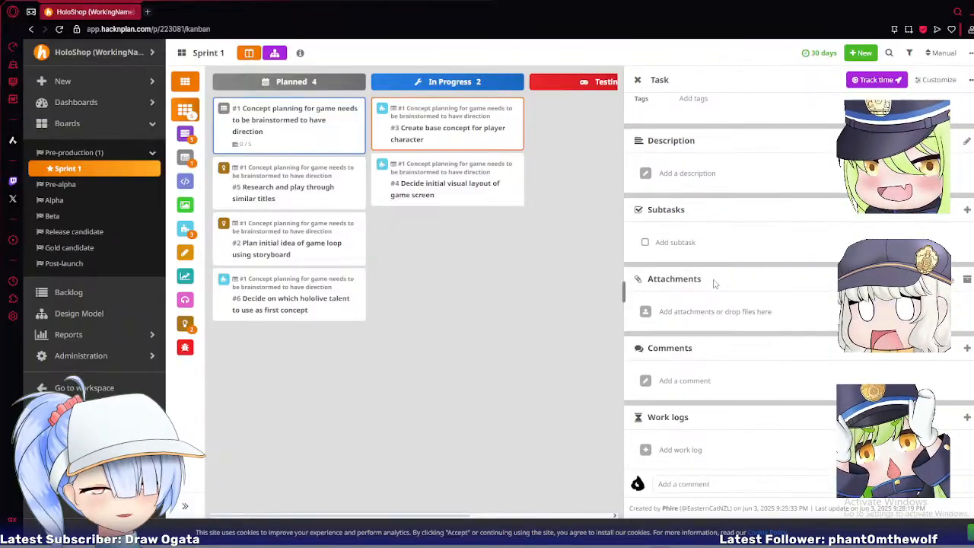
scroll(716, 283, up, 2)
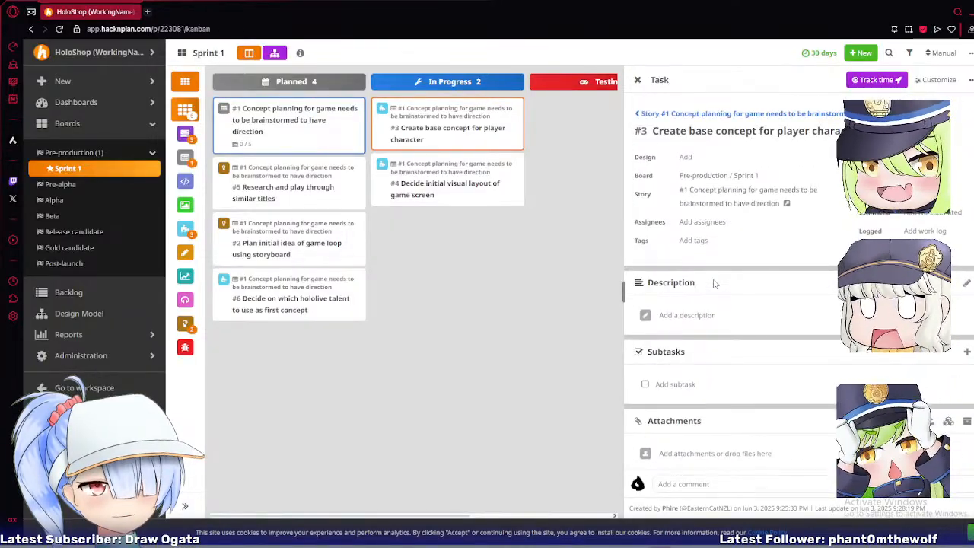
scroll(715, 283, down, 2)
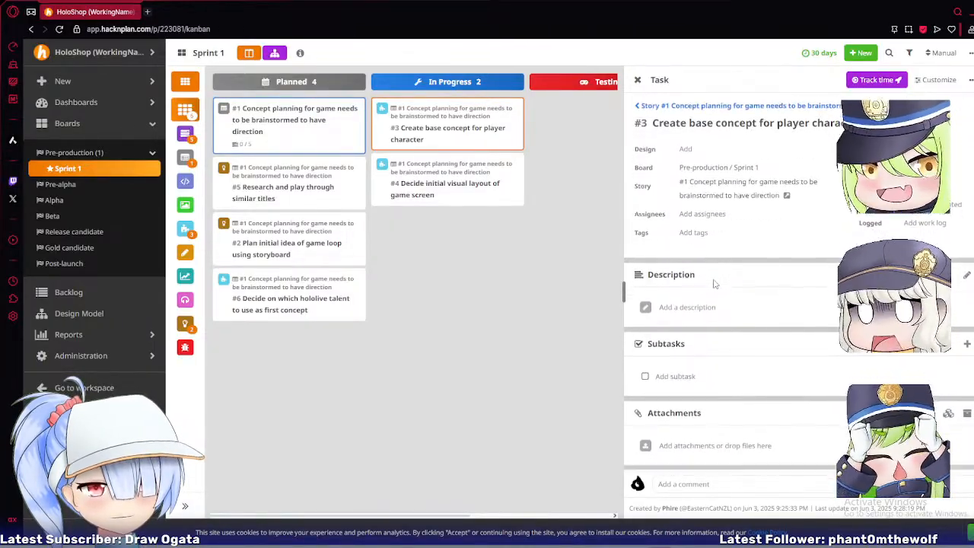
click(689, 381)
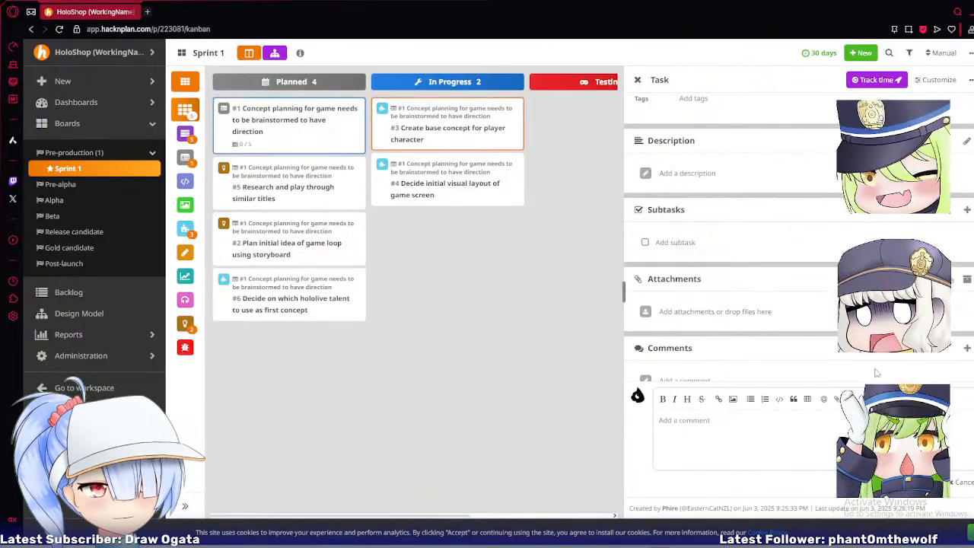
click(962, 483)
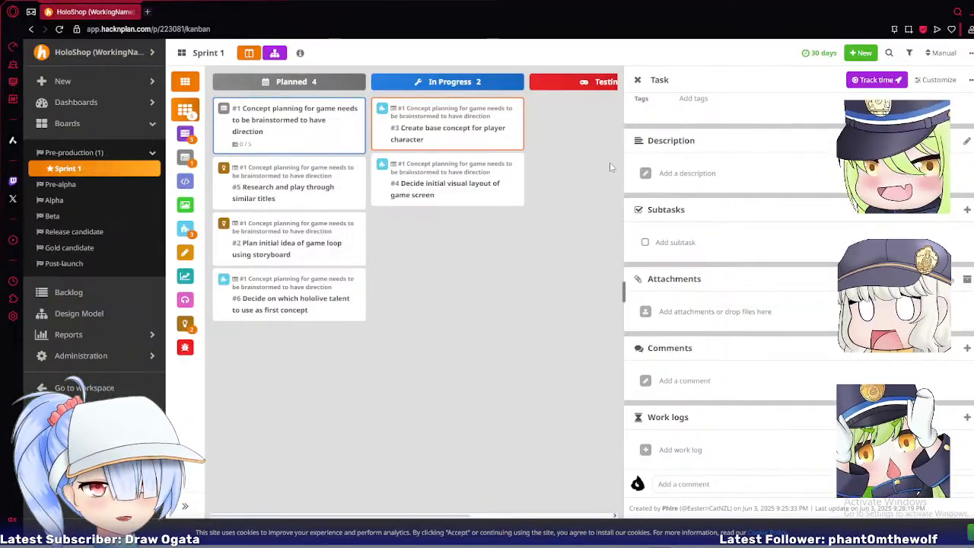
click(637, 80)
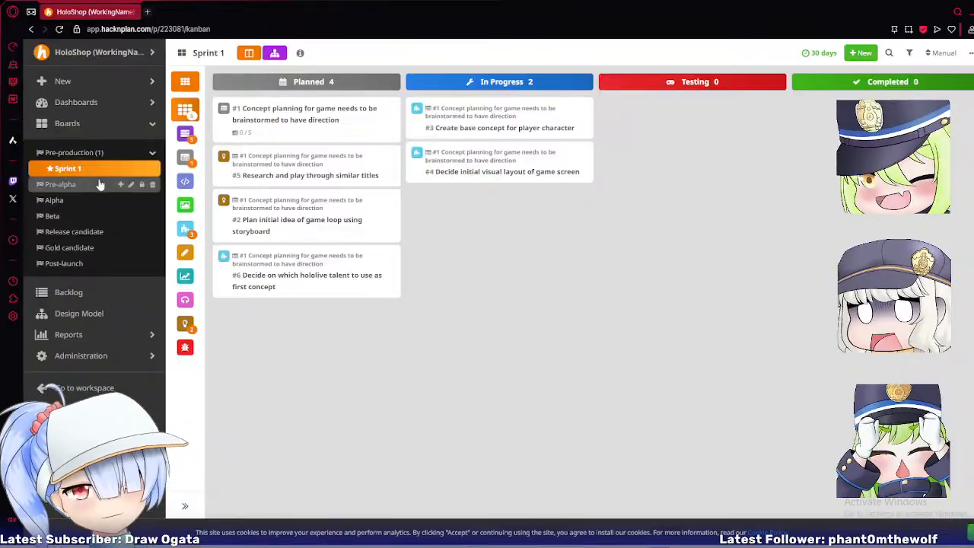
Check the project's Backlog, the available dashboards and boards, and the types of new work items.
click(61, 292)
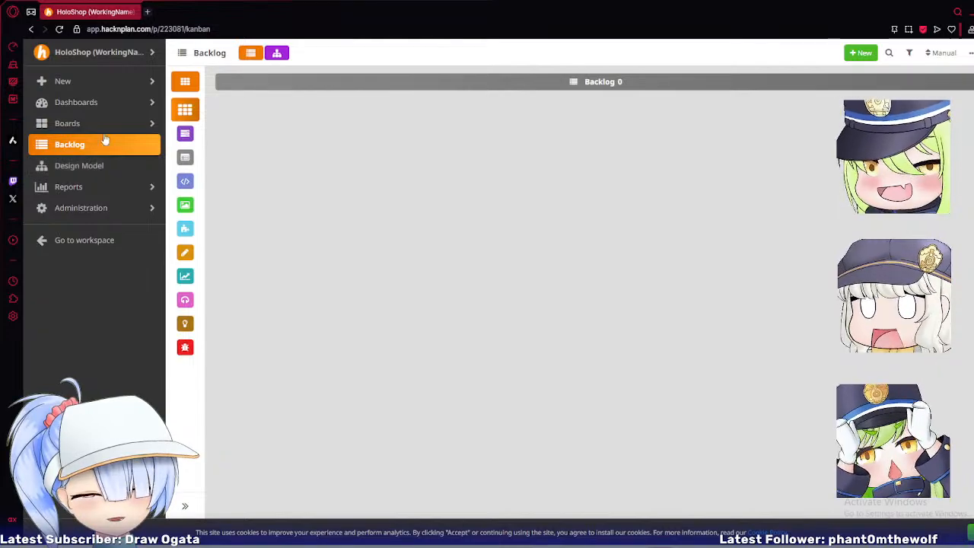
click(93, 102)
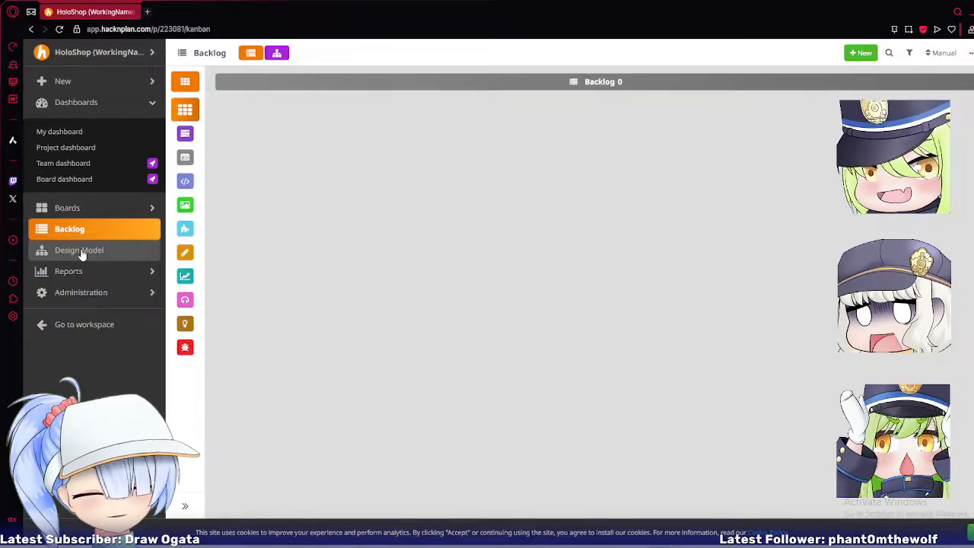
click(79, 211)
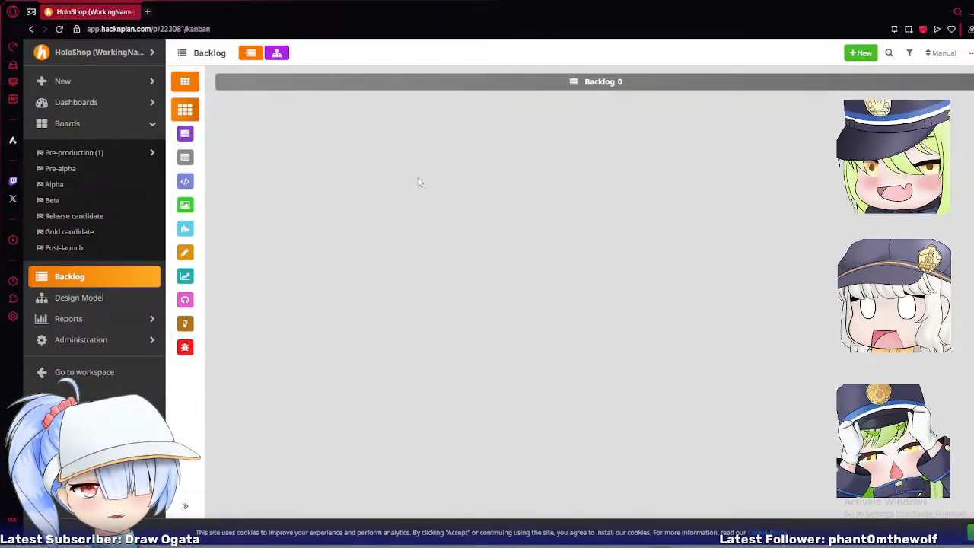
click(860, 53)
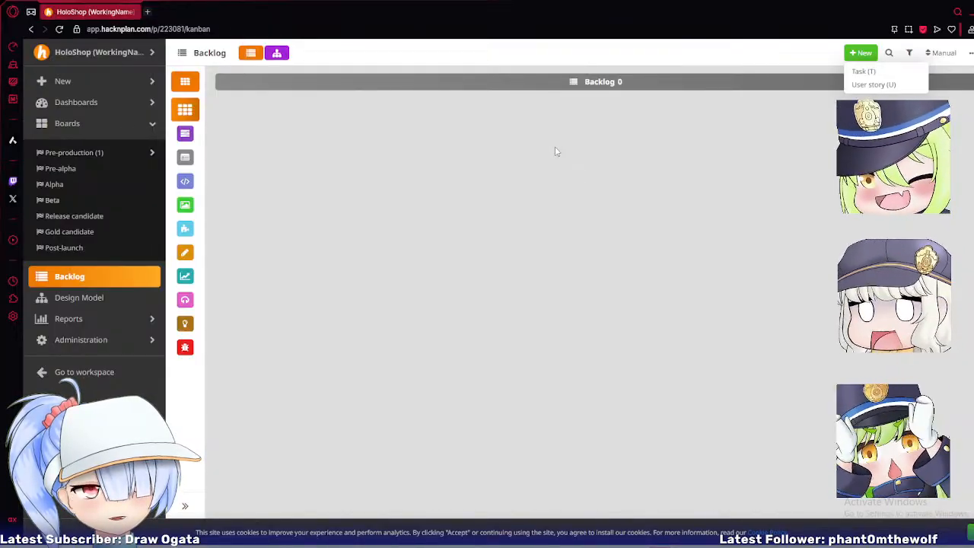
Examine the Design Model's Overview folder and the new design element form, closing both without changes.
click(90, 300)
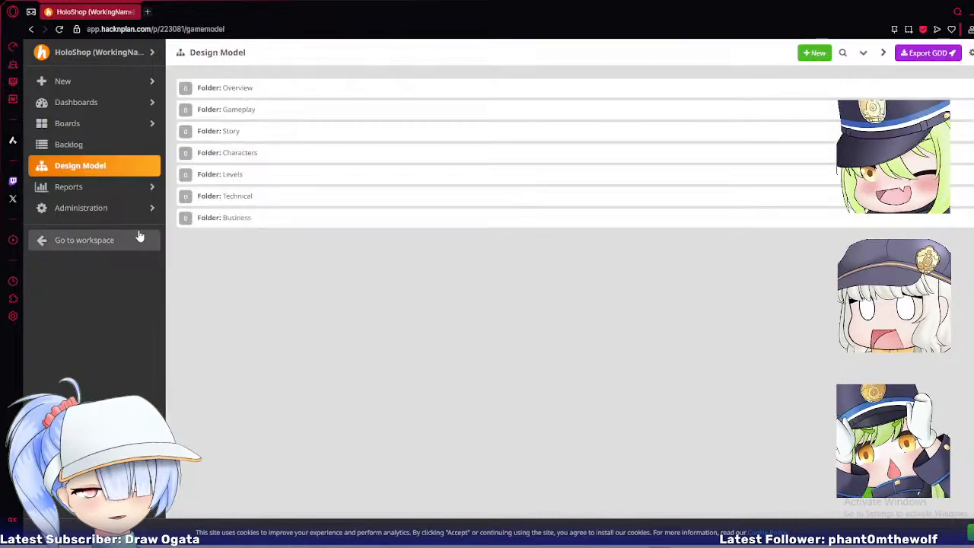
click(241, 93)
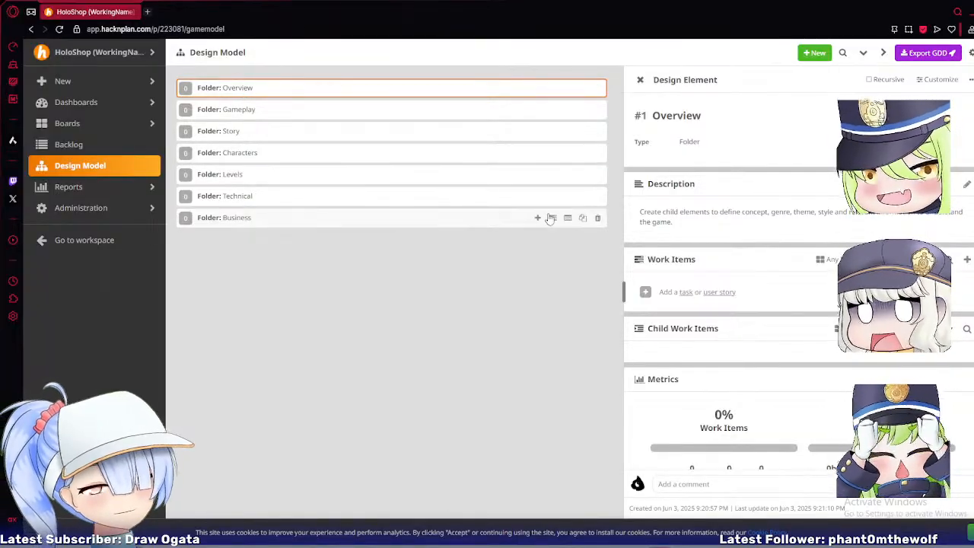
scroll(735, 233, down, 1)
scroll(736, 234, up, 1)
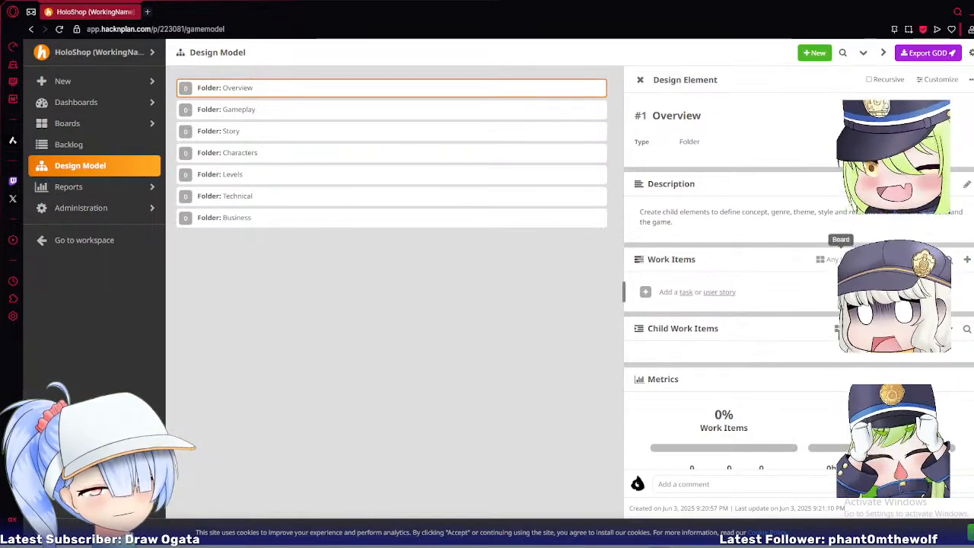
click(843, 259)
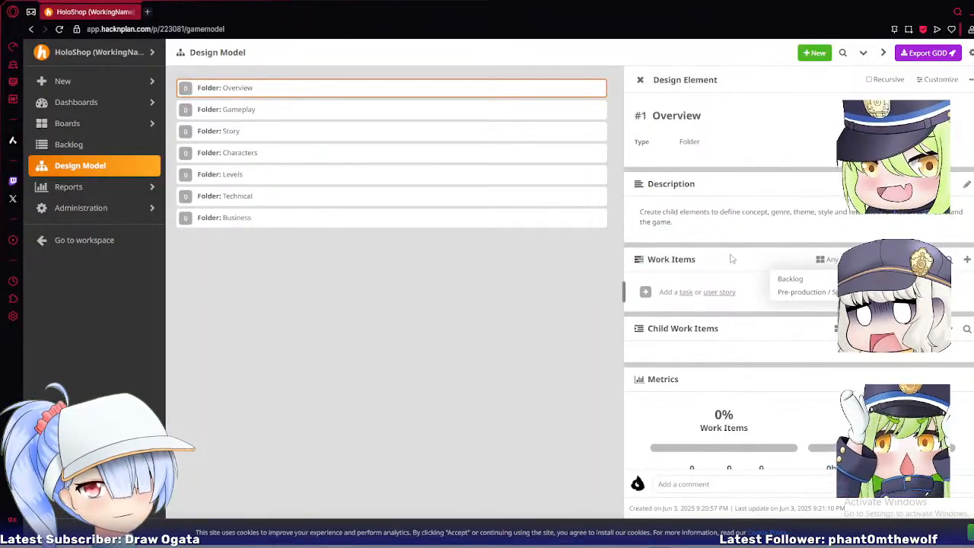
click(639, 79)
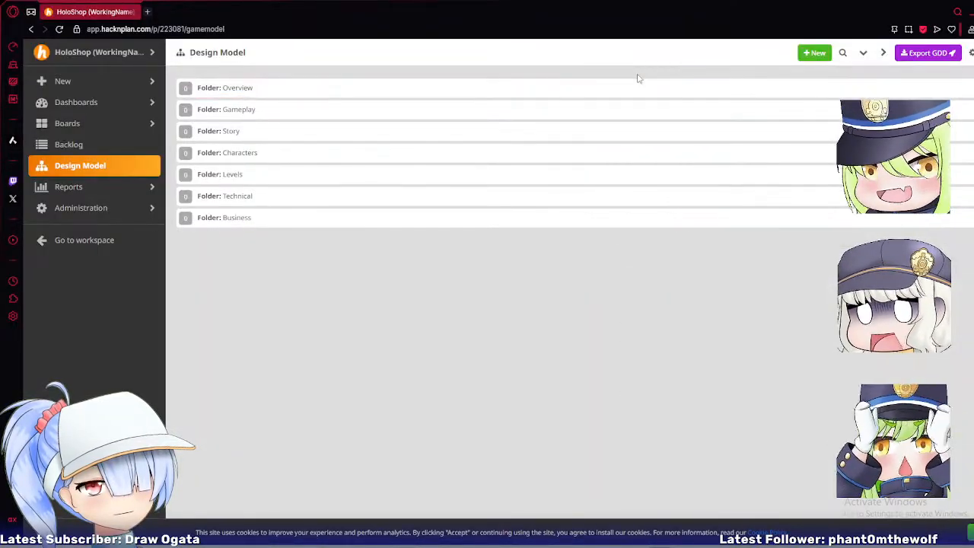
click(808, 53)
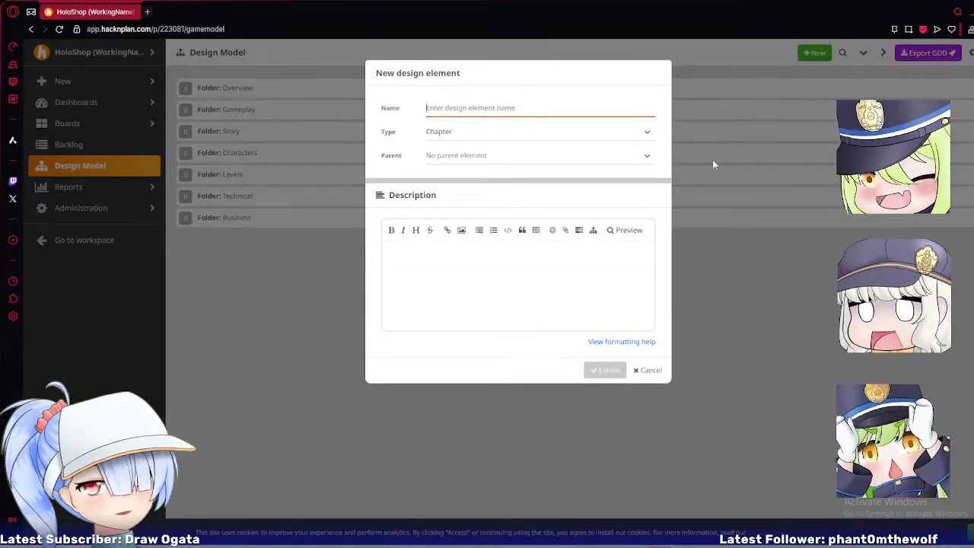
click(636, 370)
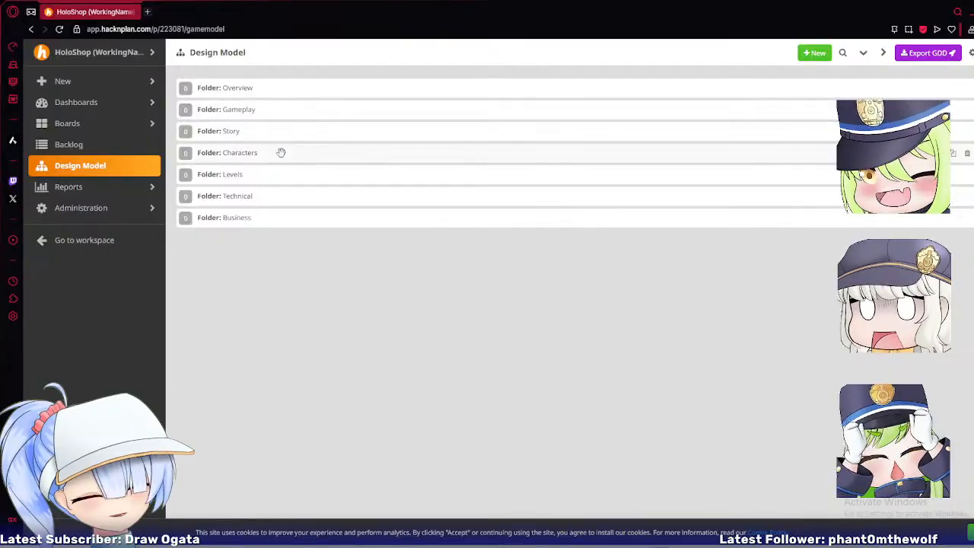
Look through the report options and the personal dashboard, and return to the Pre-production Sprint 1 board.
click(95, 192)
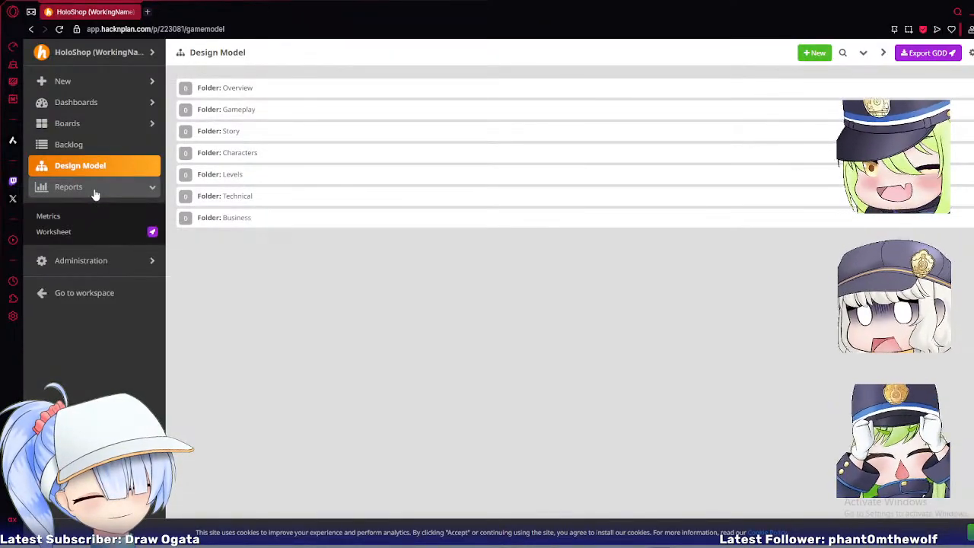
click(94, 191)
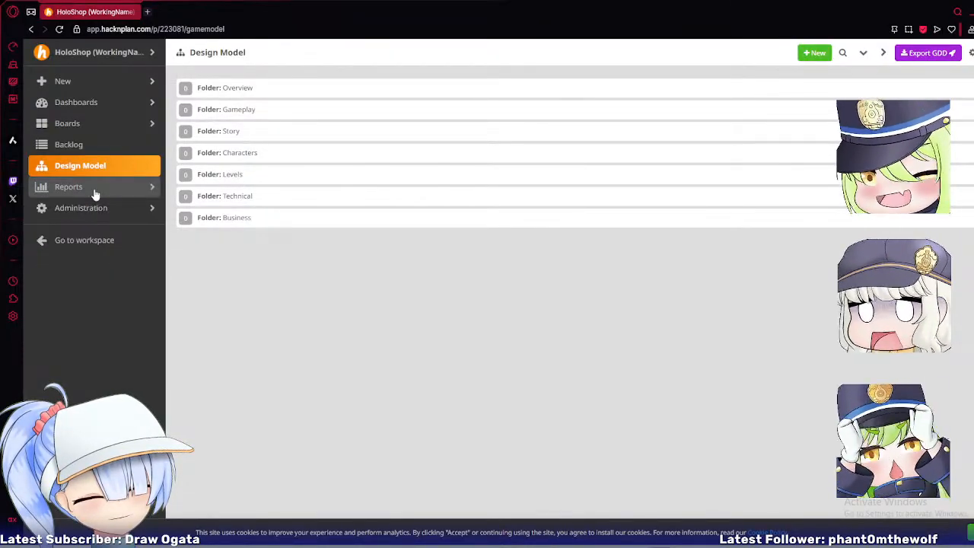
click(85, 125)
click(85, 102)
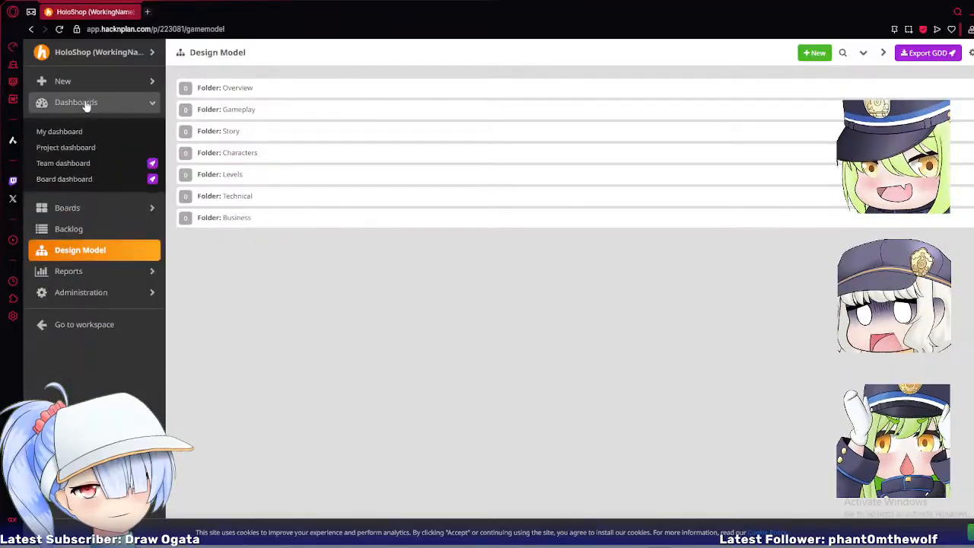
click(77, 132)
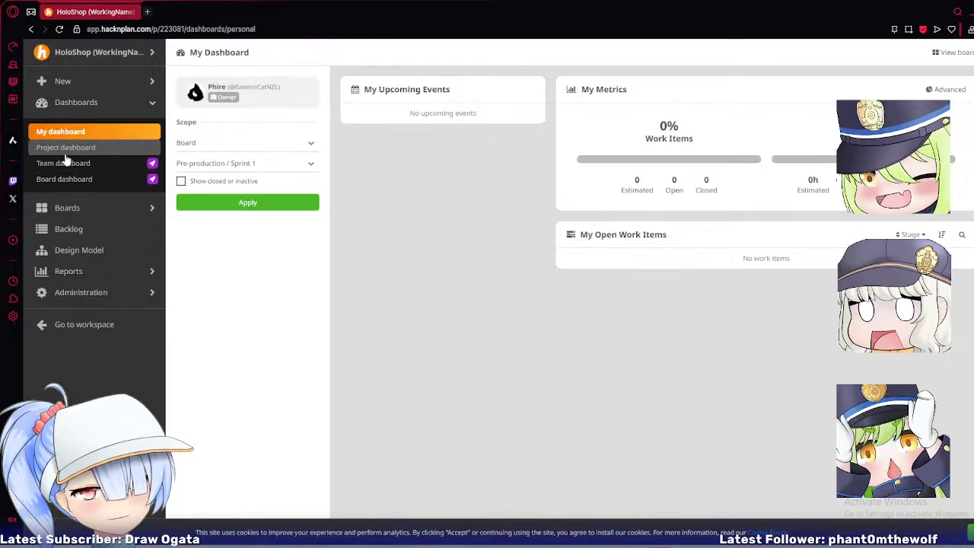
click(62, 210)
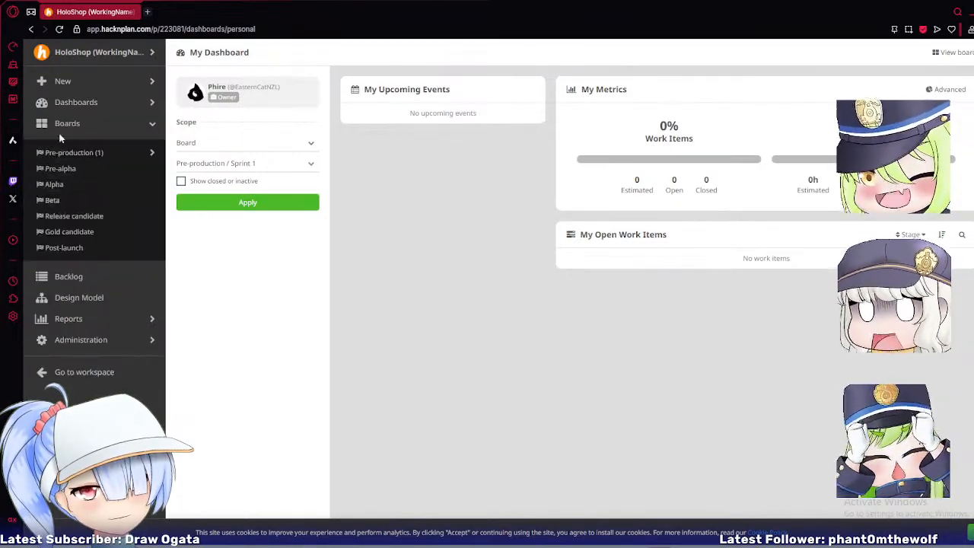
click(65, 156)
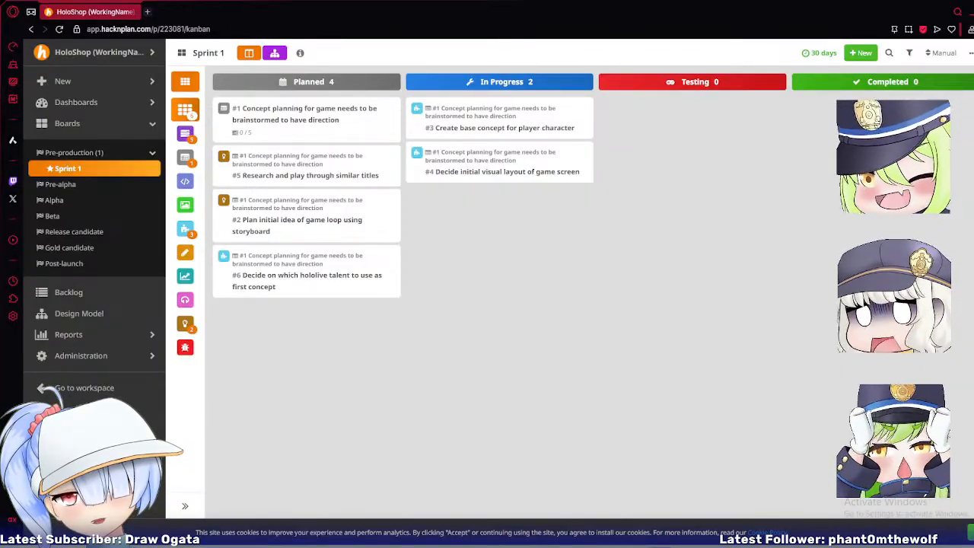
Switch to the ConceptBoard drawing in Clip Studio Paint, hide the room layout sketch and show the face sketch.
key(alt+Tab)
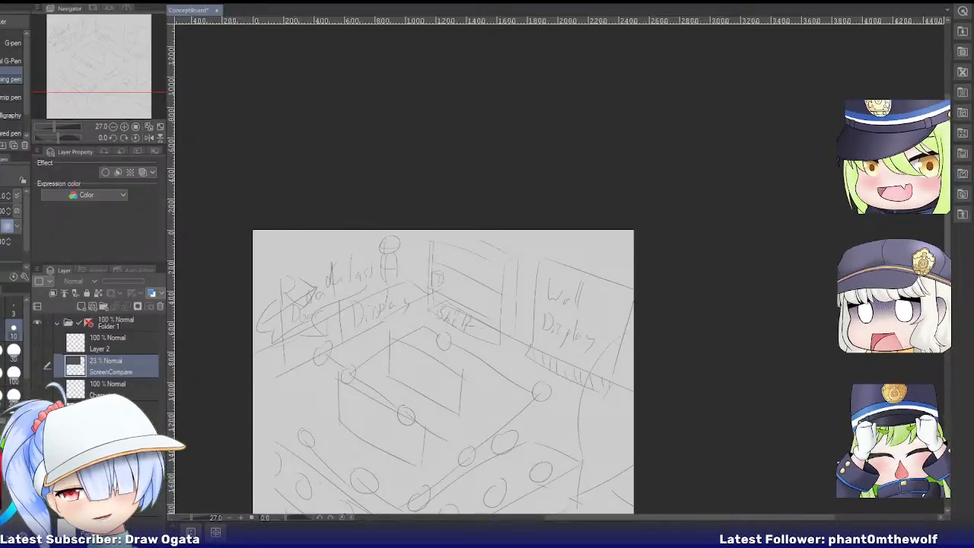
drag(132, 55, 127, 88)
scroll(411, 121, up, 1)
scroll(412, 121, up, 1)
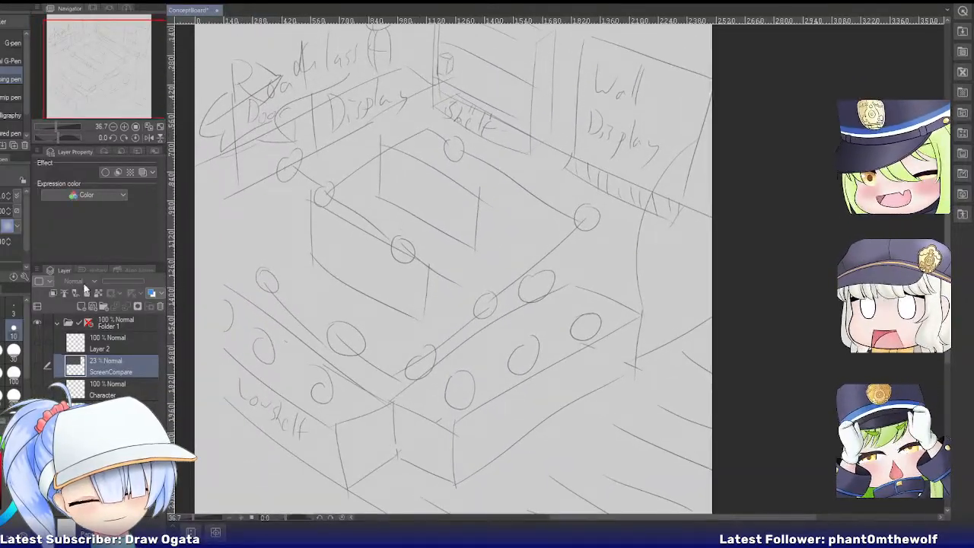
click(38, 458)
click(38, 458)
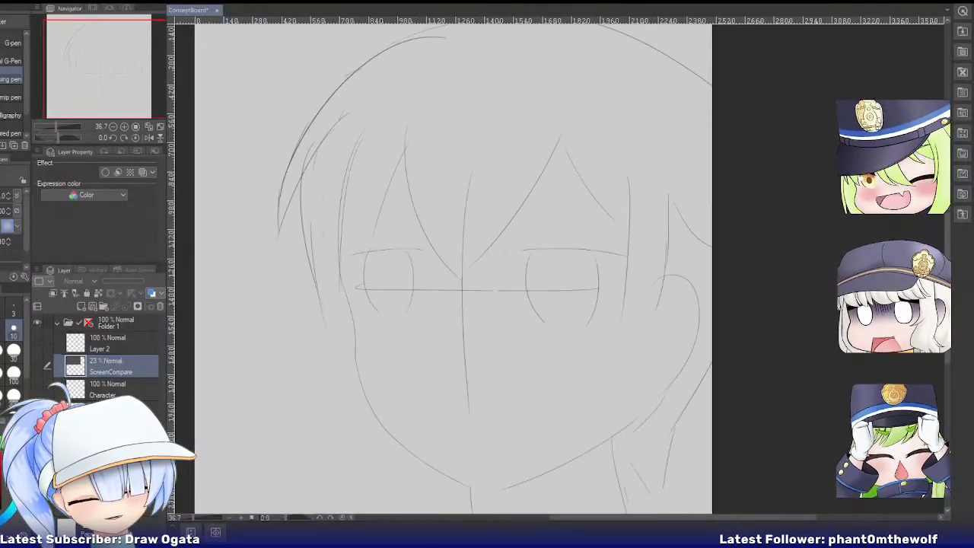
Start transforming the face sketch on the Figure layer.
scroll(266, 318, down, 3)
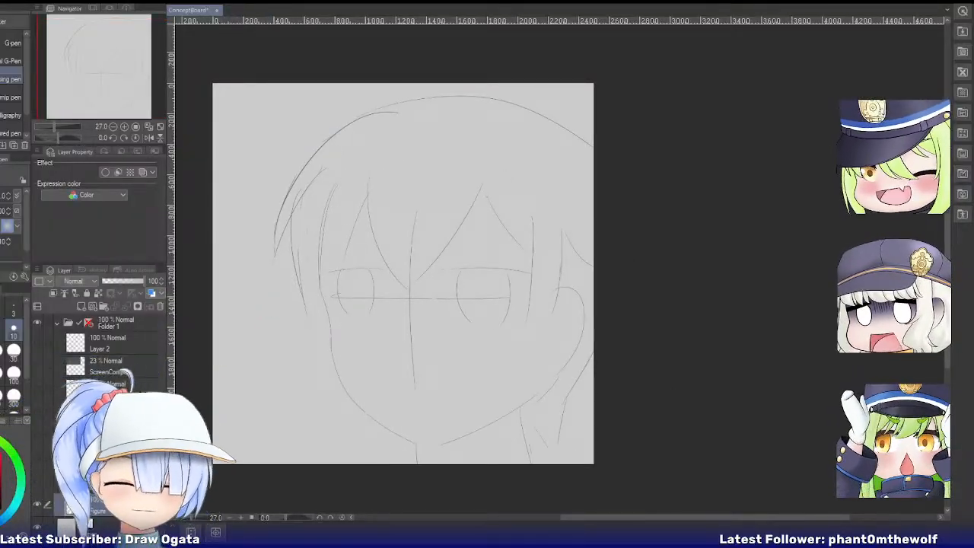
key(ctrl+t)
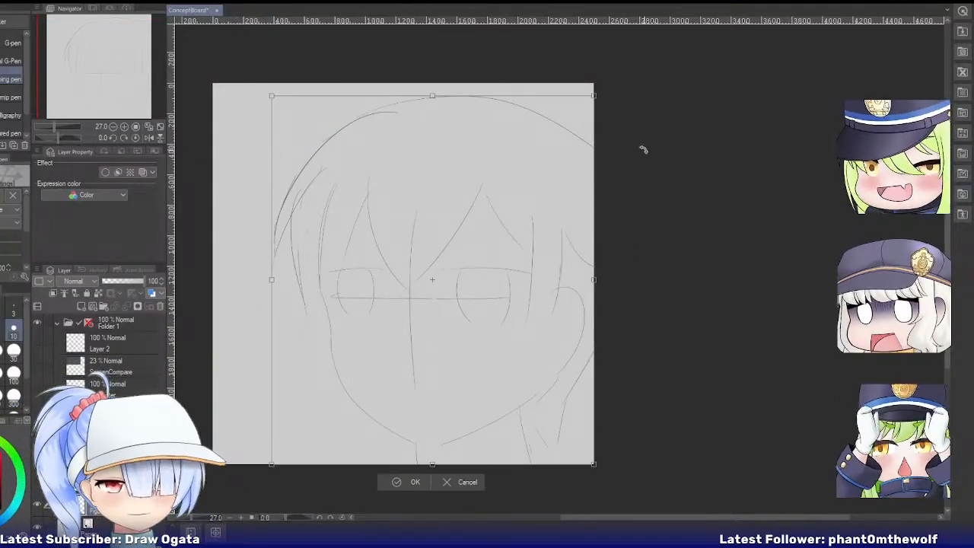
Scale the head sketch down within the canvas and handwrite "Generic player character" above it.
mouse_move(595, 97)
mouse_down()
mouse_move(578, 114)
mouse_move(535, 128)
mouse_up()
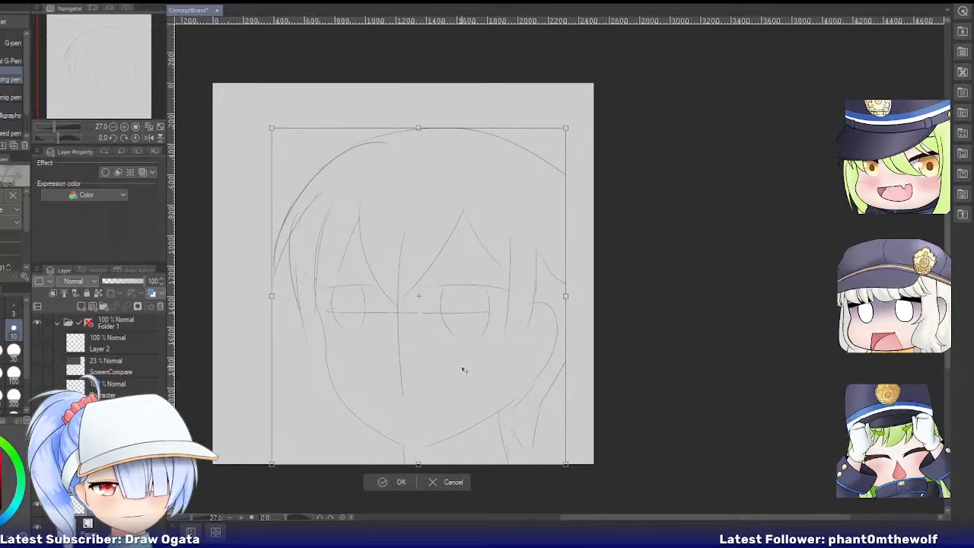
click(392, 482)
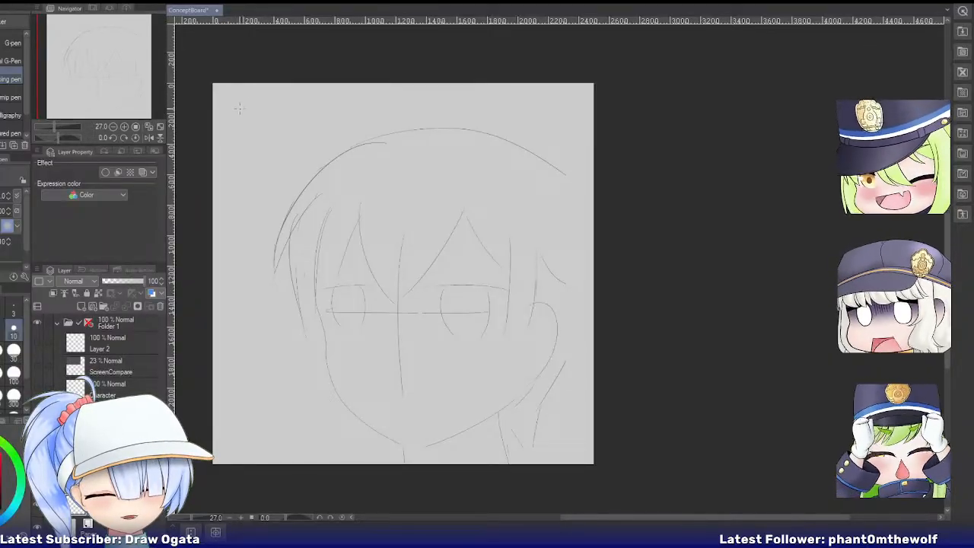
drag(241, 101, 241, 111)
drag(246, 110, 272, 116)
drag(280, 109, 321, 123)
mouse_move(324, 110)
mouse_down()
mouse_move(334, 102)
mouse_move(347, 112)
mouse_up()
mouse_move(353, 103)
mouse_down()
mouse_move(358, 122)
mouse_move(462, 116)
mouse_move(487, 99)
mouse_move(508, 111)
mouse_up()
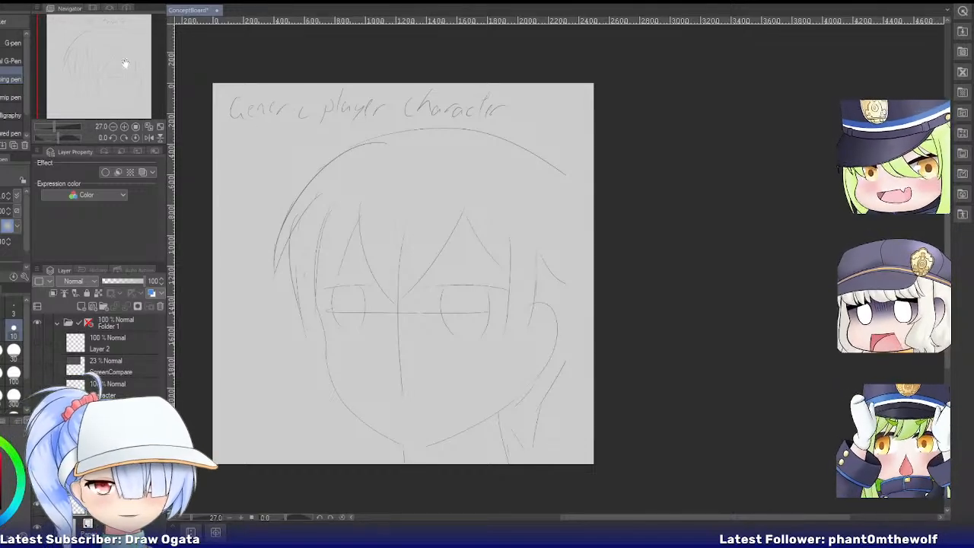
Redraw the character's ear with a larger, rounder outline and erase the old ear line inside it.
drag(115, 68, 118, 74)
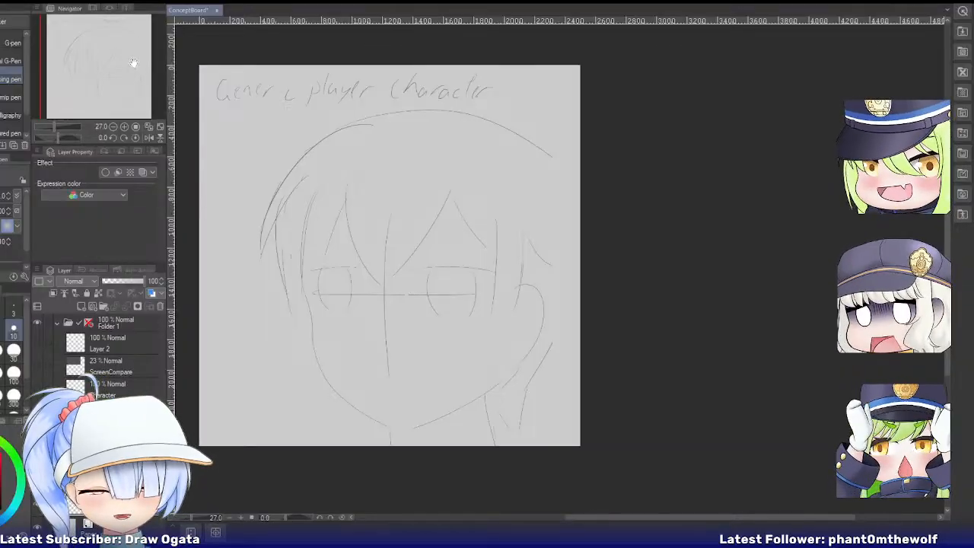
drag(109, 76, 130, 94)
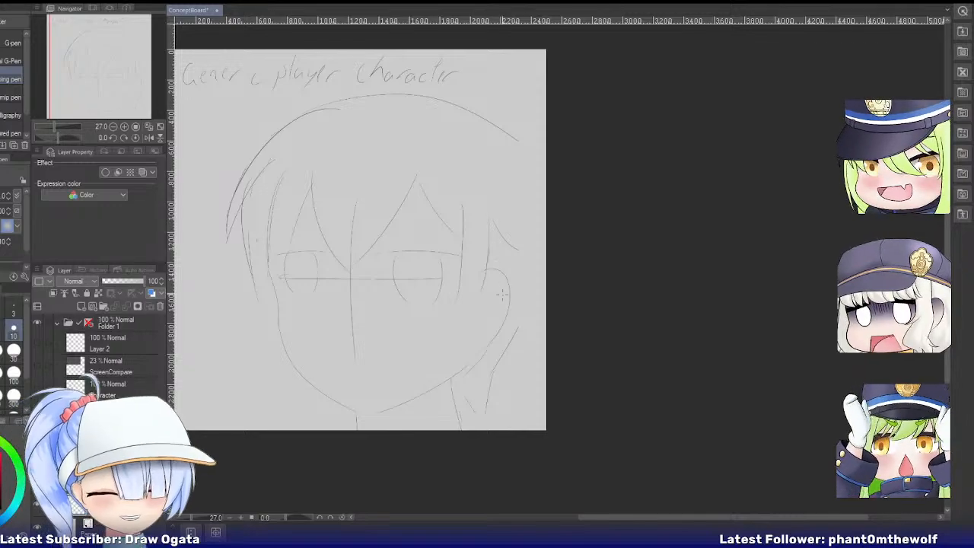
drag(488, 268, 496, 351)
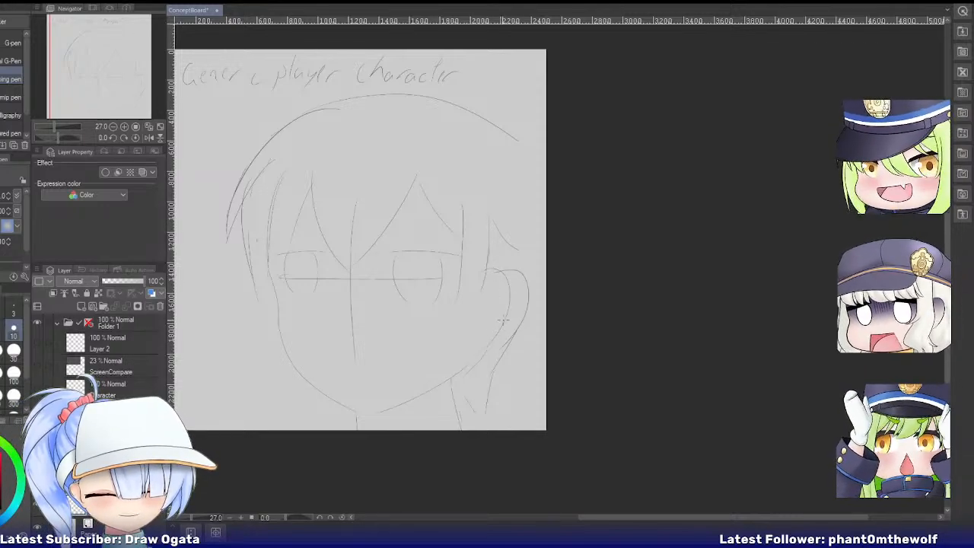
key(e)
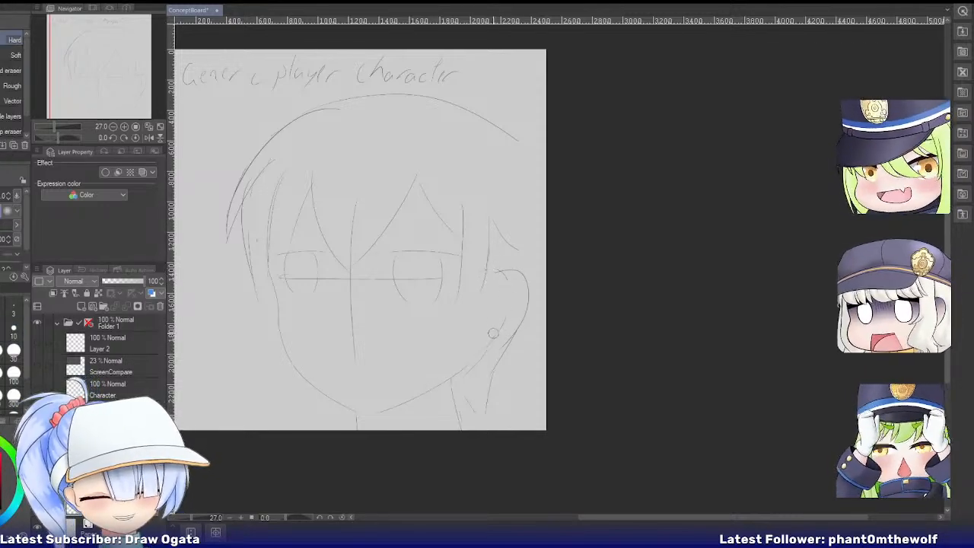
key(p)
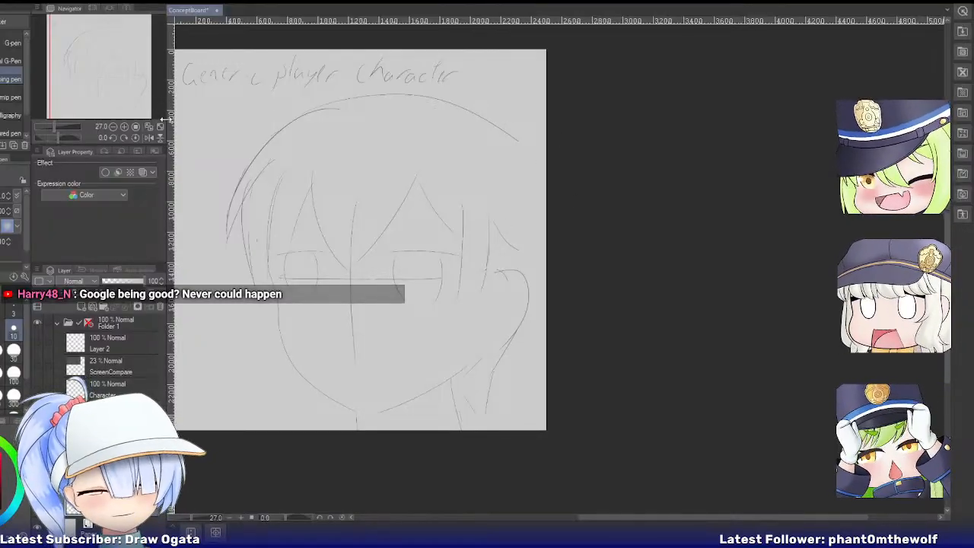
Mirror the canvas view and extend the crown's curve down the back of the head to the canvas edge.
click(149, 137)
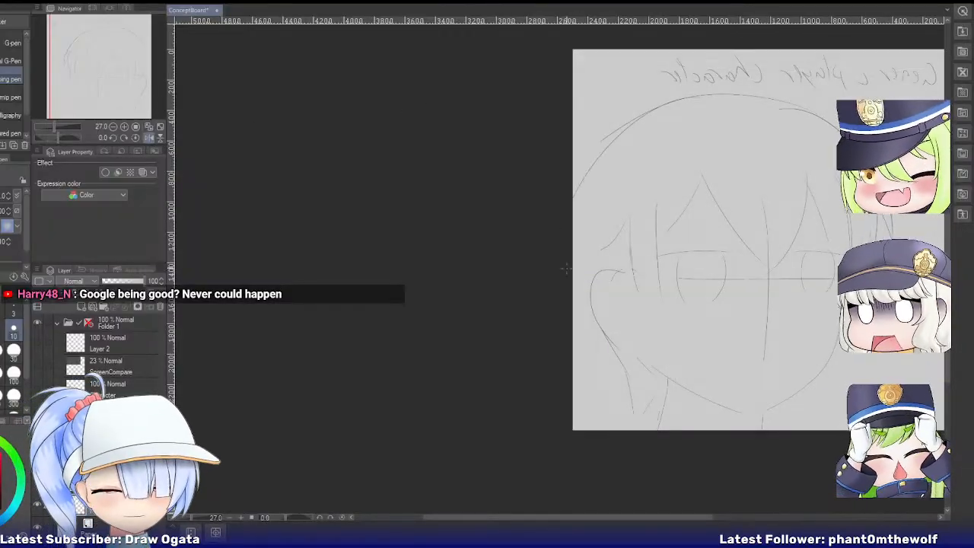
drag(698, 98, 559, 235)
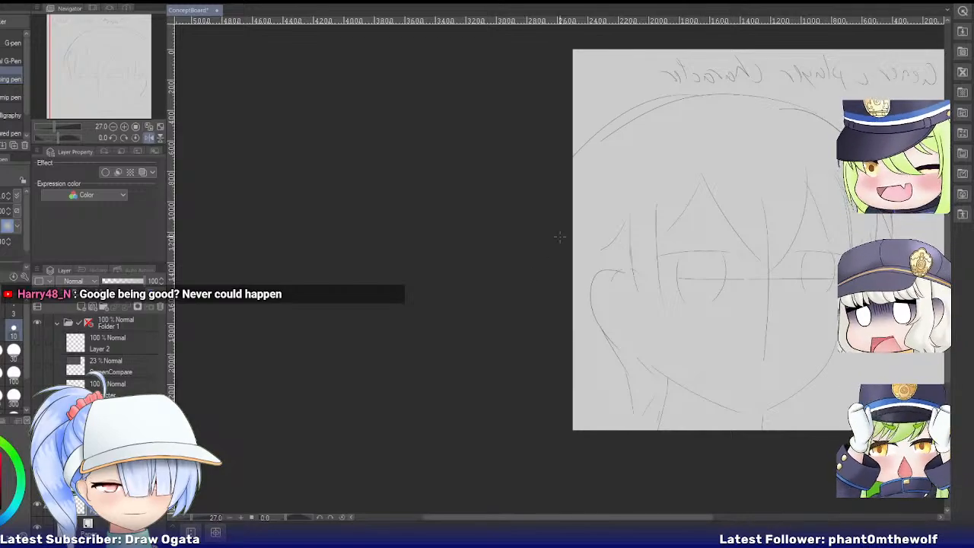
key(ctrl+z)
drag(697, 96, 535, 278)
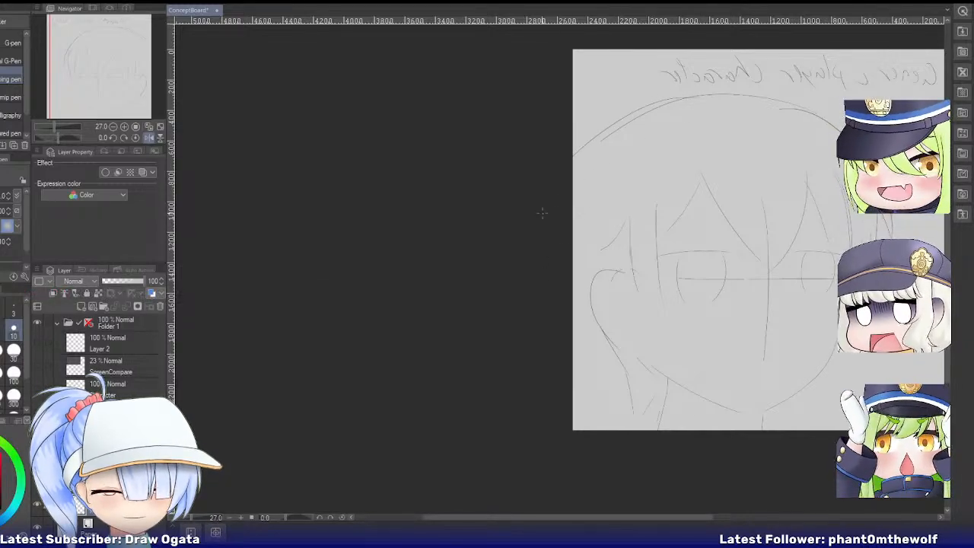
Sketch the hair's lower contour from the canvas edge behind the ear down toward the nape.
drag(577, 340, 593, 356)
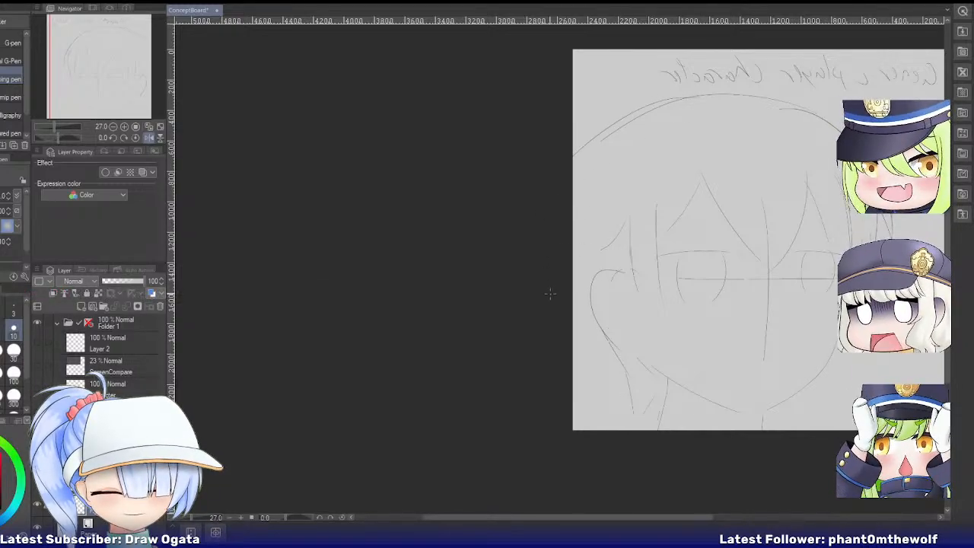
drag(551, 295, 625, 380)
key(ctrl+z)
drag(557, 270, 621, 370)
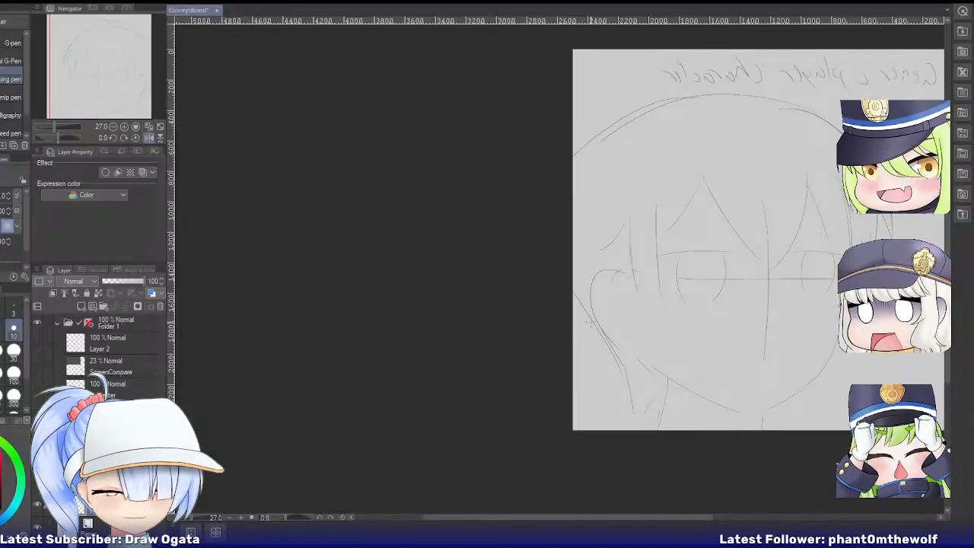
Add a fuller outer contour to the back of the head and return the canvas view to unmirrored.
drag(609, 133, 569, 182)
key(ctrl+z)
drag(623, 118, 570, 172)
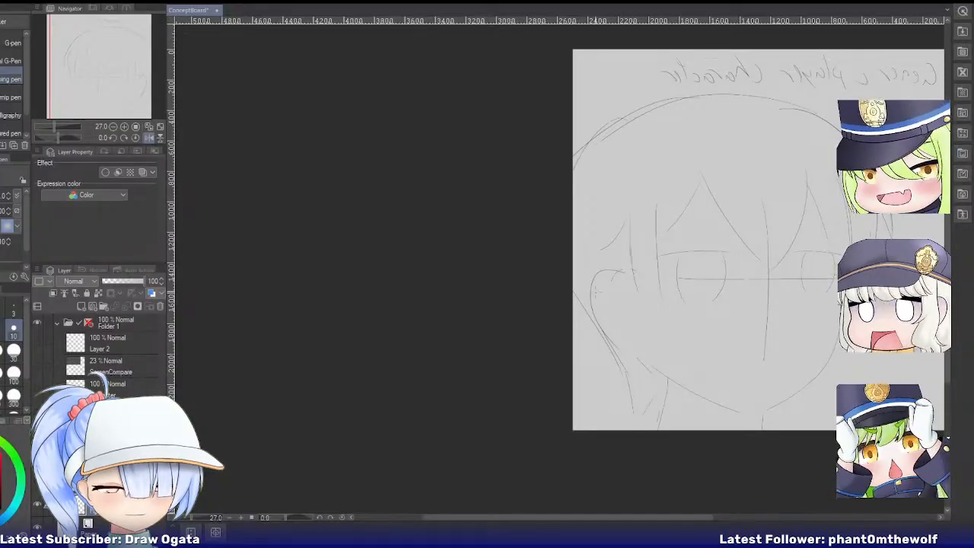
key(e)
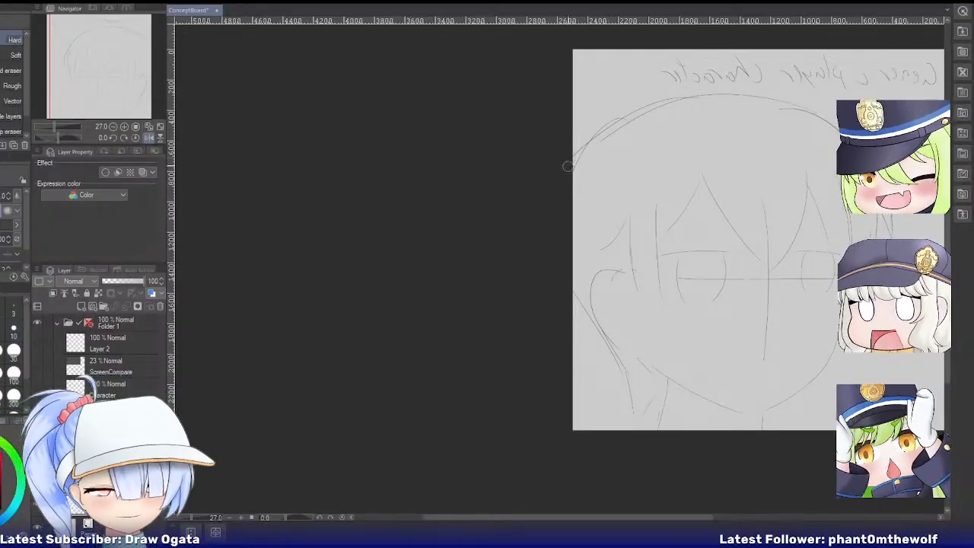
click(149, 136)
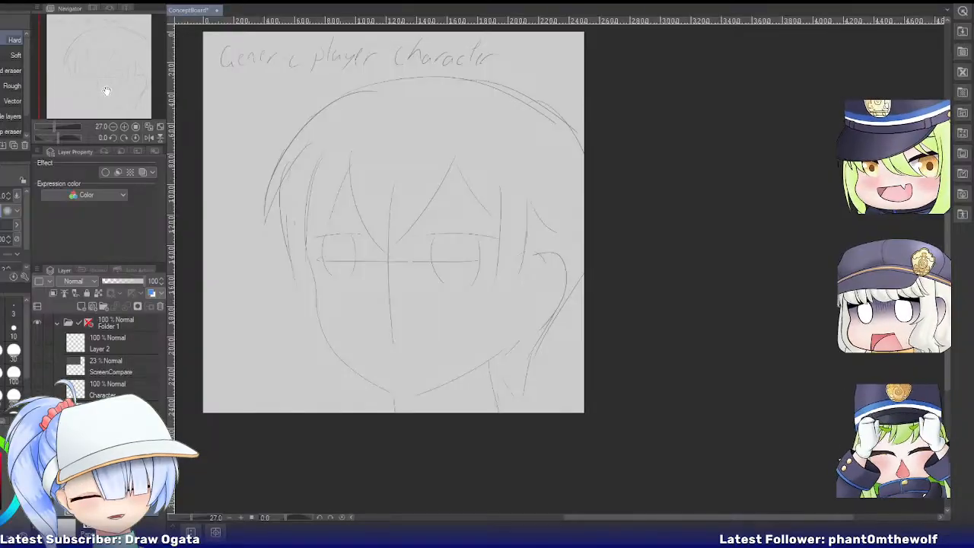
Hide the large head sketch and show the layer with the two small full-body figure sketches.
drag(102, 98, 107, 99)
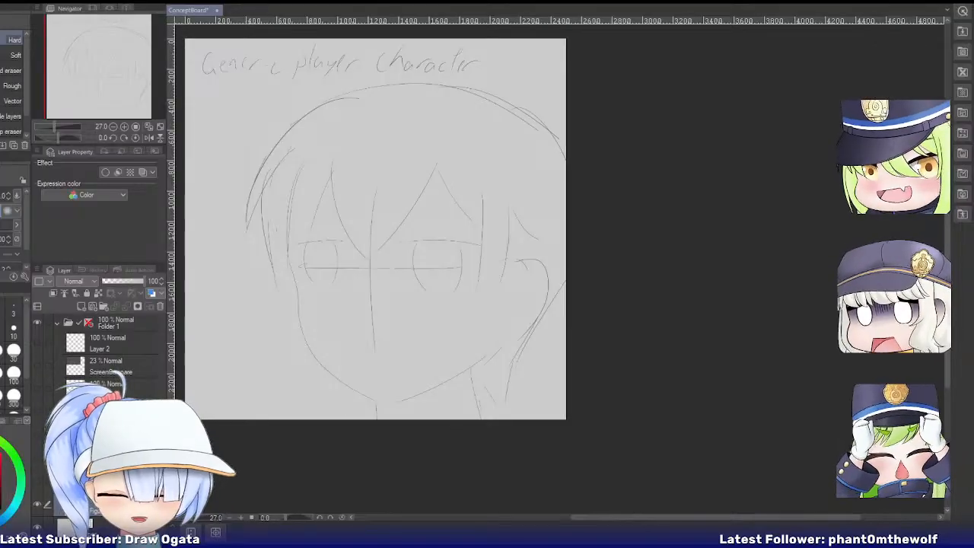
drag(102, 78, 104, 81)
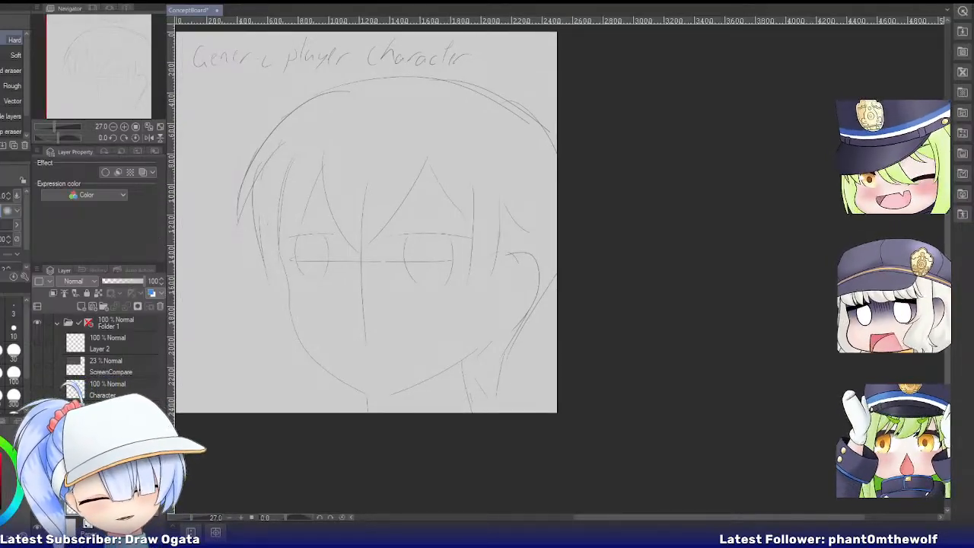
click(38, 481)
click(37, 504)
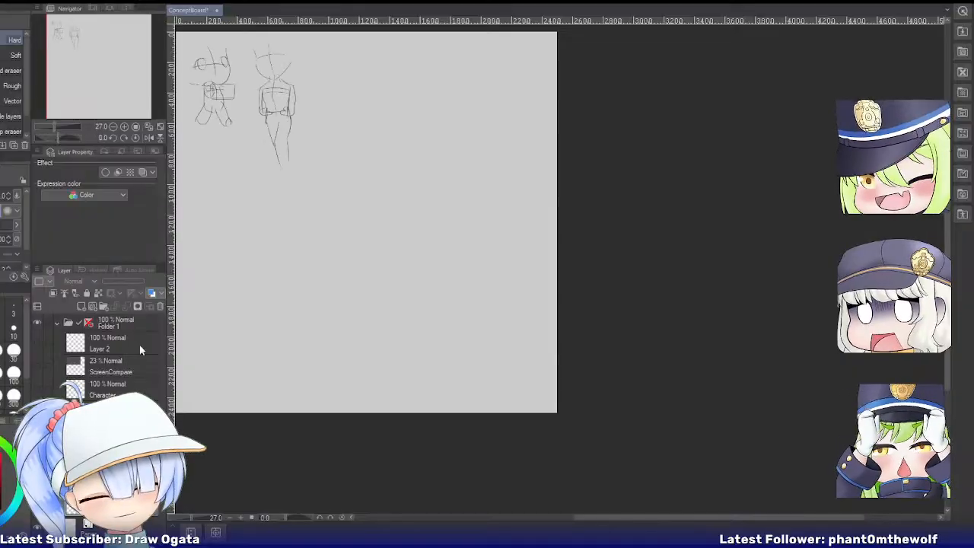
drag(135, 73, 127, 68)
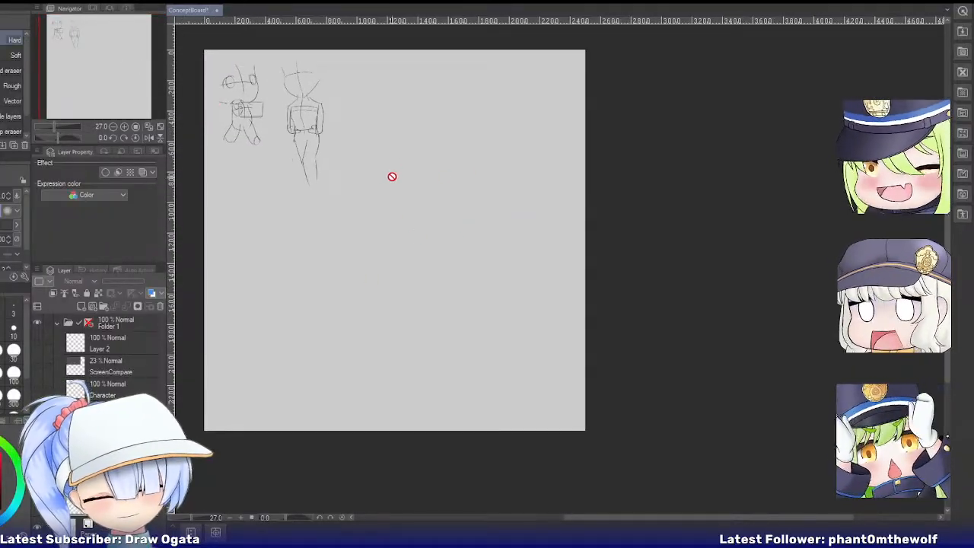
Sketch a larger figure's face outline with crossed guidelines, neck and shoulders to the right of the small figures.
key(p)
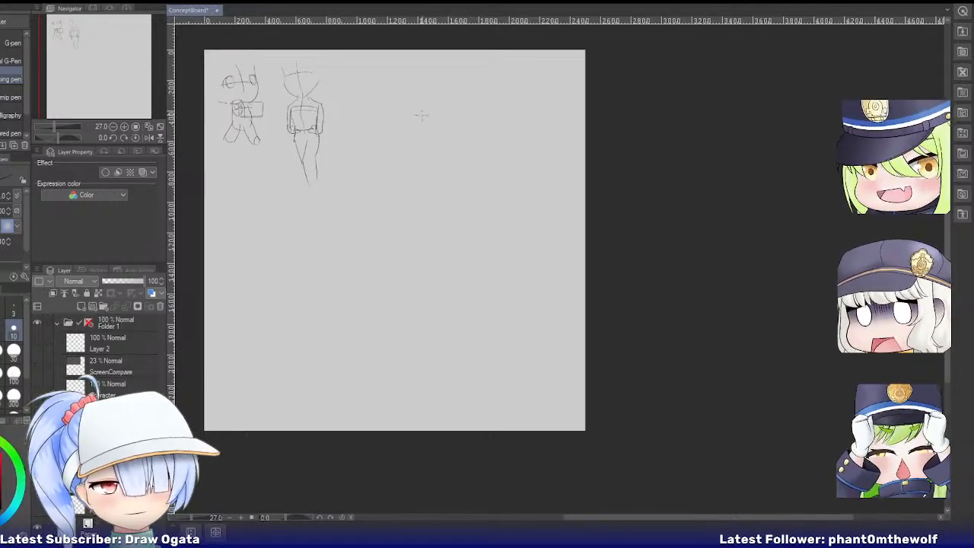
mouse_move(416, 115)
mouse_down()
mouse_move(442, 110)
mouse_move(423, 137)
mouse_up()
drag(455, 107, 438, 144)
key(ctrl+z)
key(ctrl+z)
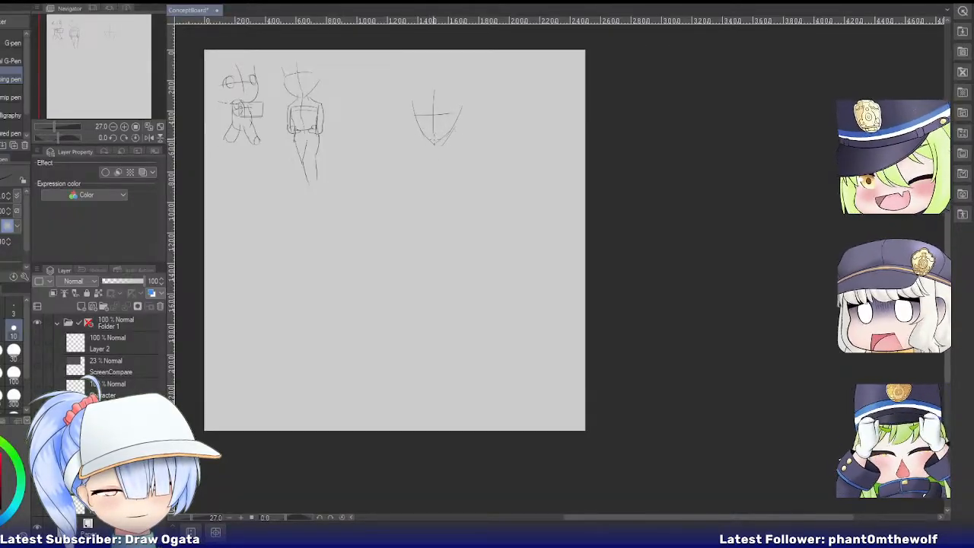
mouse_move(427, 139)
mouse_down()
mouse_move(429, 155)
mouse_move(398, 157)
mouse_up()
key(ctrl+z)
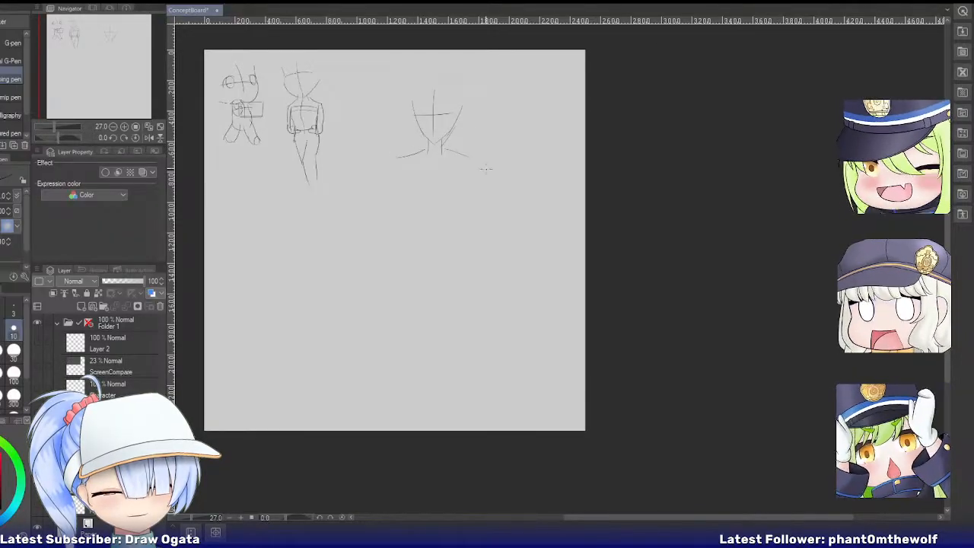
key(ctrl+z)
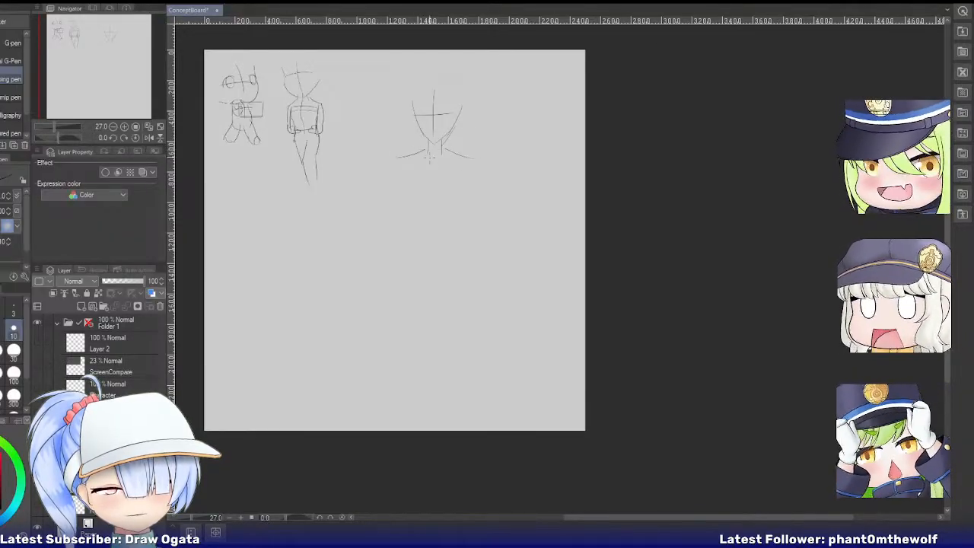
Draw both sides of the new figure's torso, curving down from the shoulders and tapering to the waist.
drag(404, 163, 405, 214)
key(ctrl+z)
drag(404, 162, 409, 205)
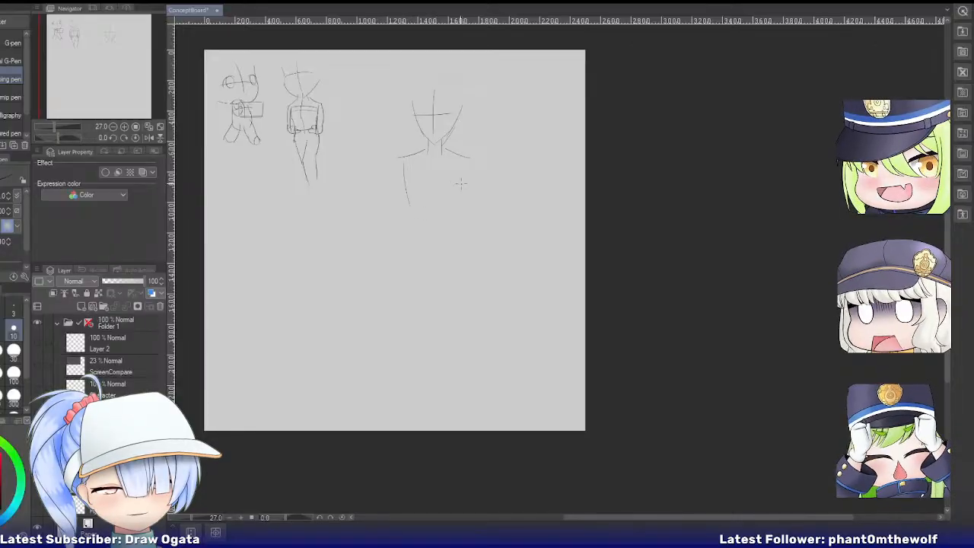
drag(465, 161, 456, 212)
key(ctrl+z)
key(ctrl+z)
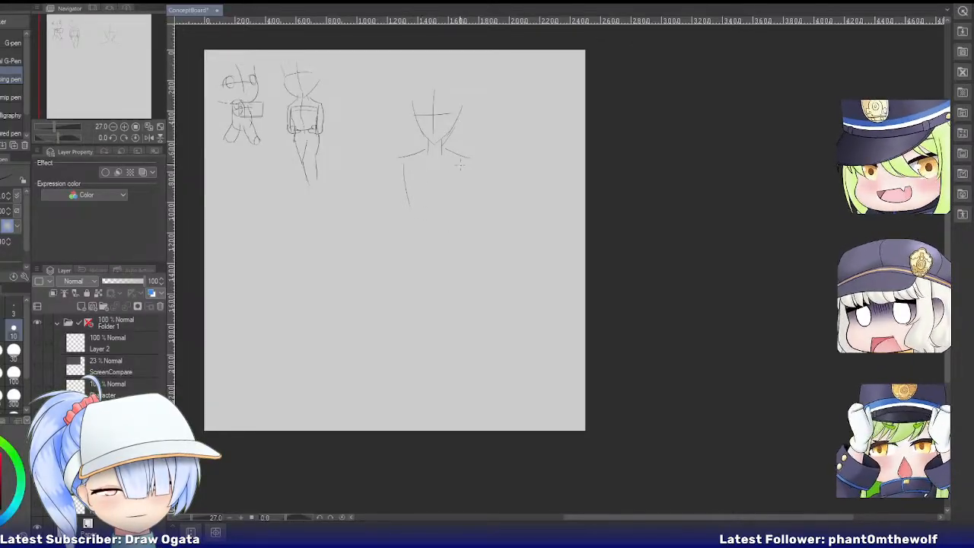
drag(467, 166, 454, 205)
key(ctrl+z)
drag(467, 164, 462, 204)
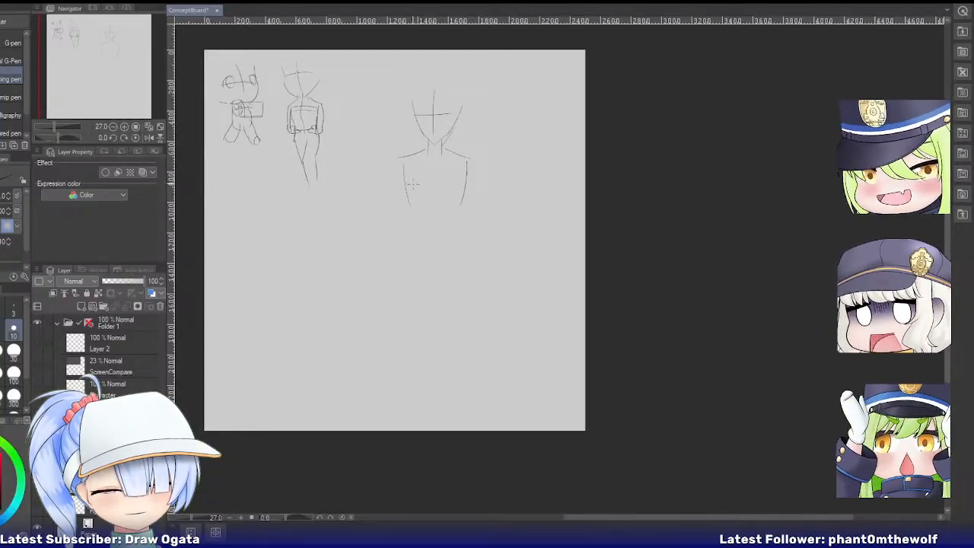
mouse_move(403, 170)
mouse_down()
mouse_move(426, 228)
mouse_move(411, 205)
mouse_move(435, 215)
mouse_move(466, 198)
mouse_move(467, 183)
mouse_move(446, 221)
mouse_move(411, 202)
mouse_move(411, 240)
mouse_up()
key(ctrl+z)
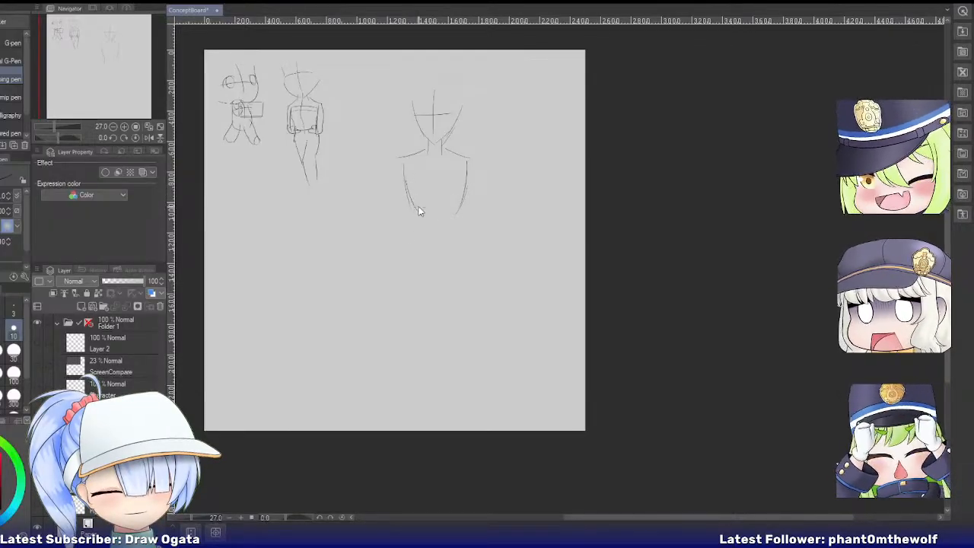
Continue the figure's body lines from the waist down to the hips on both sides.
drag(414, 206, 411, 252)
key(ctrl+z)
mouse_move(465, 204)
mouse_down()
mouse_move(468, 249)
mouse_move(459, 242)
mouse_up()
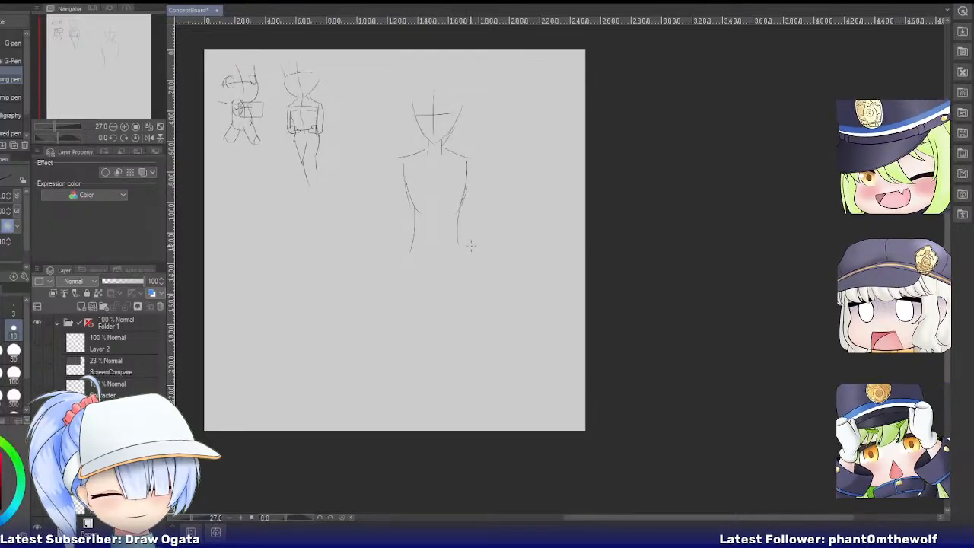
key(ctrl+z)
drag(459, 194, 459, 242)
drag(414, 207, 407, 242)
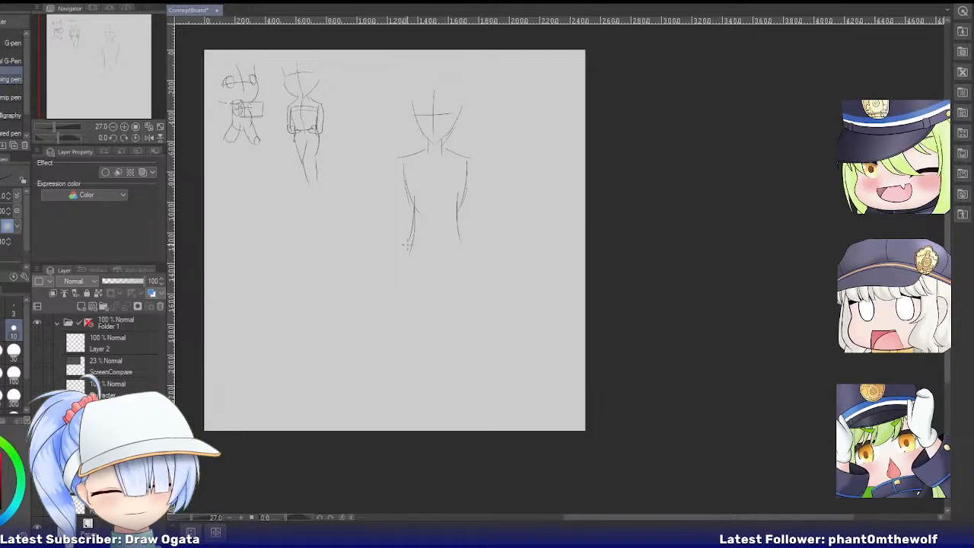
Rework the figure's left hip line and extend it down into the outer thigh.
key(ctrl+z)
drag(412, 201, 410, 283)
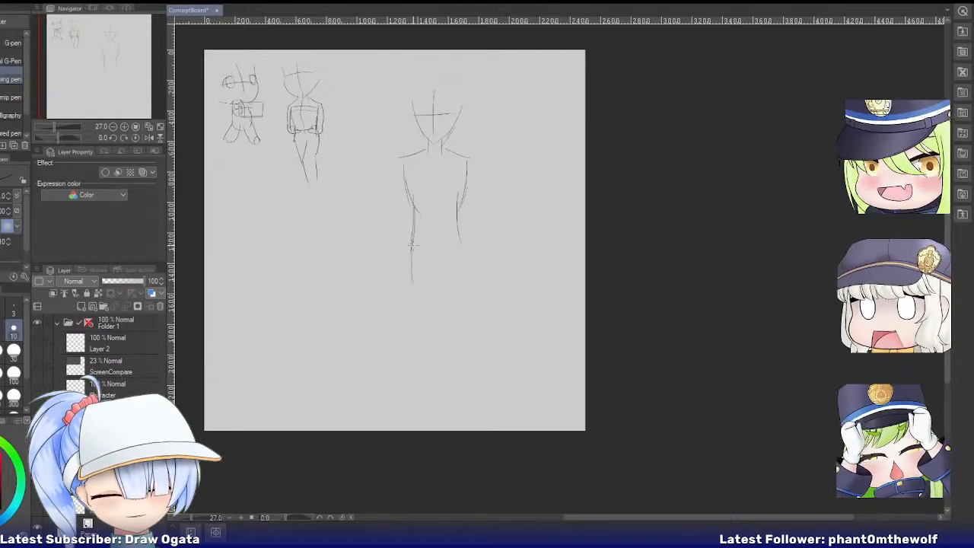
key(ctrl+z)
drag(414, 229, 407, 286)
drag(464, 234, 462, 283)
key(ctrl+z)
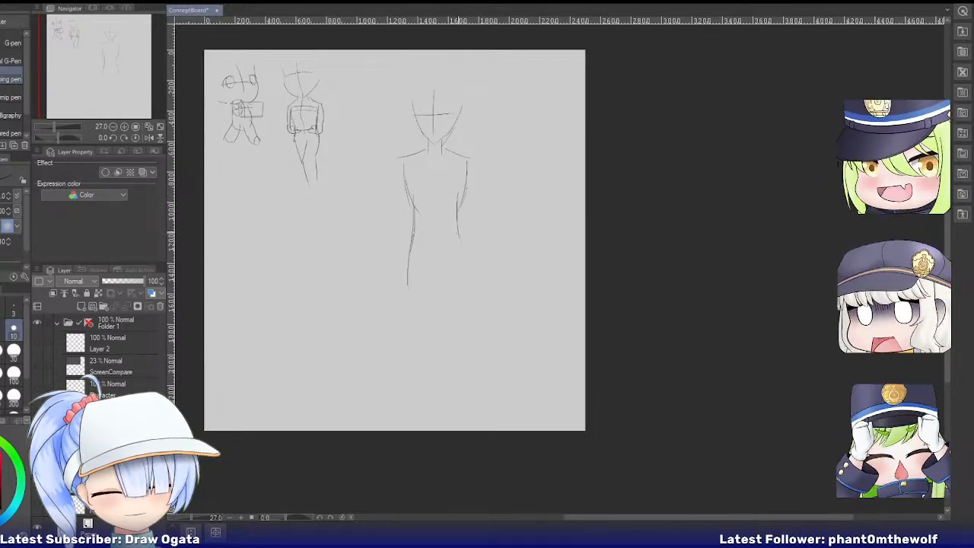
Draw the figure's right hip line and the left leg's inner and outer lines down near the canvas bottom.
mouse_move(460, 235)
mouse_down()
mouse_move(463, 282)
mouse_move(420, 378)
mouse_up()
key(ctrl+z)
mouse_move(430, 275)
mouse_down()
mouse_move(424, 329)
mouse_move(411, 344)
mouse_move(427, 352)
mouse_move(420, 411)
mouse_up()
key(ctrl+z)
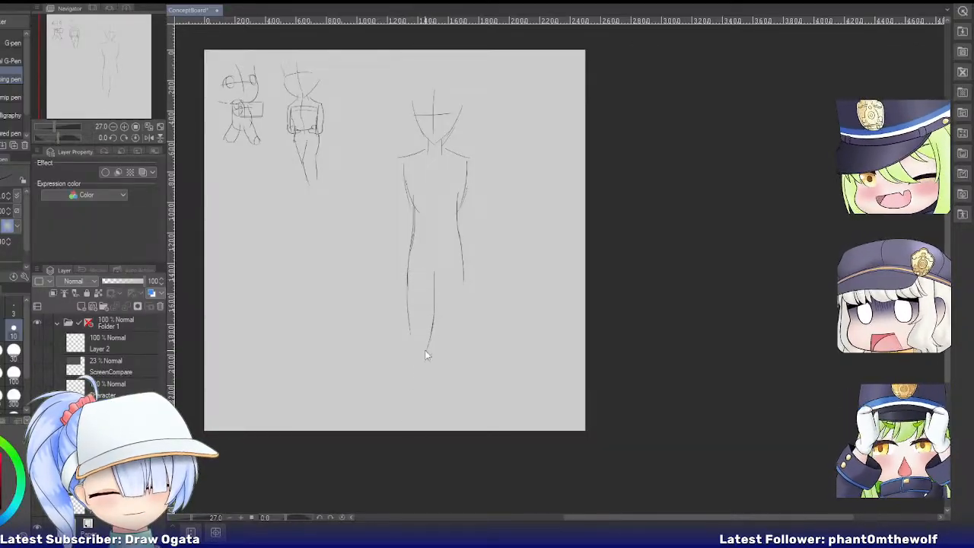
drag(429, 341, 423, 420)
drag(408, 319, 406, 386)
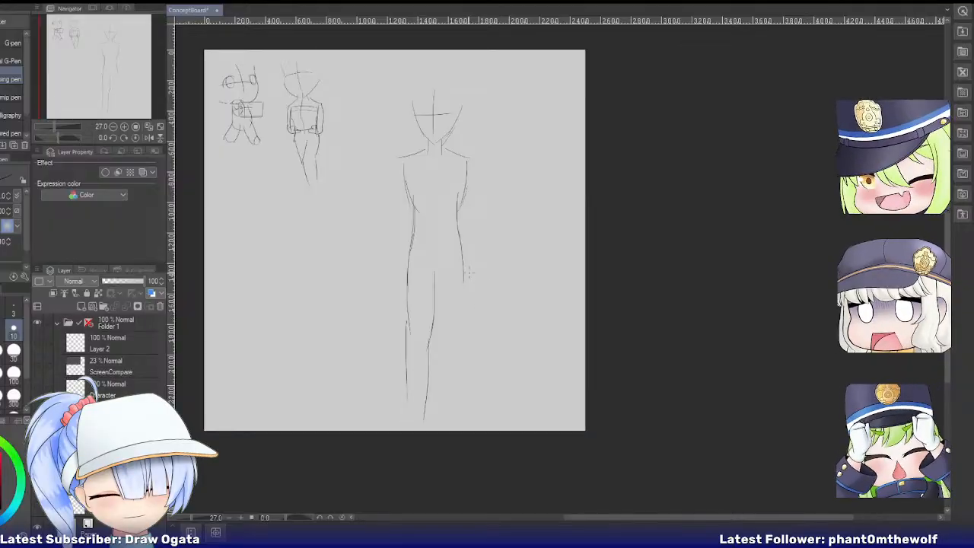
Draw the figure's right leg, with outer and inner lines running from the hip down near the canvas bottom.
drag(462, 264, 461, 332)
key(ctrl+z)
drag(464, 269, 465, 344)
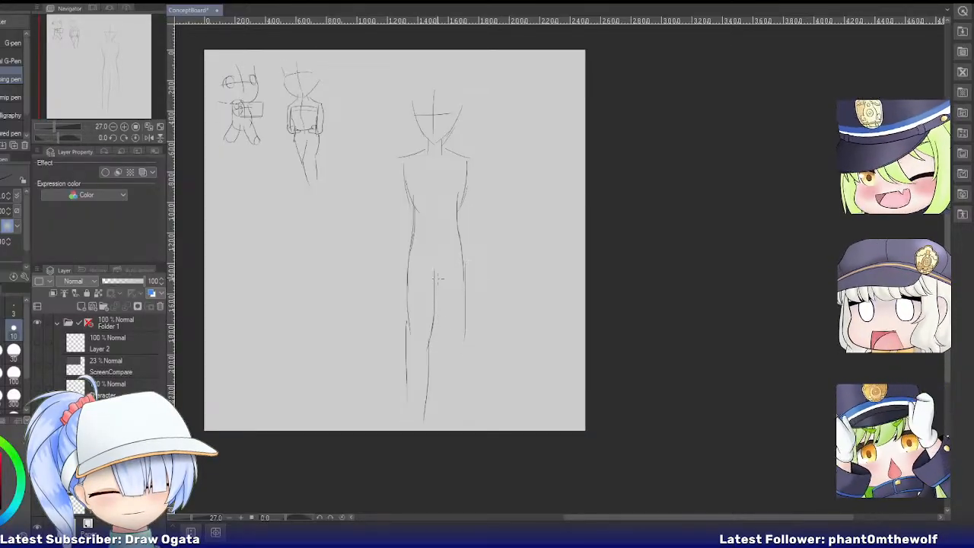
drag(437, 274, 451, 380)
key(ctrl+z)
key(ctrl+z)
drag(446, 339, 465, 412)
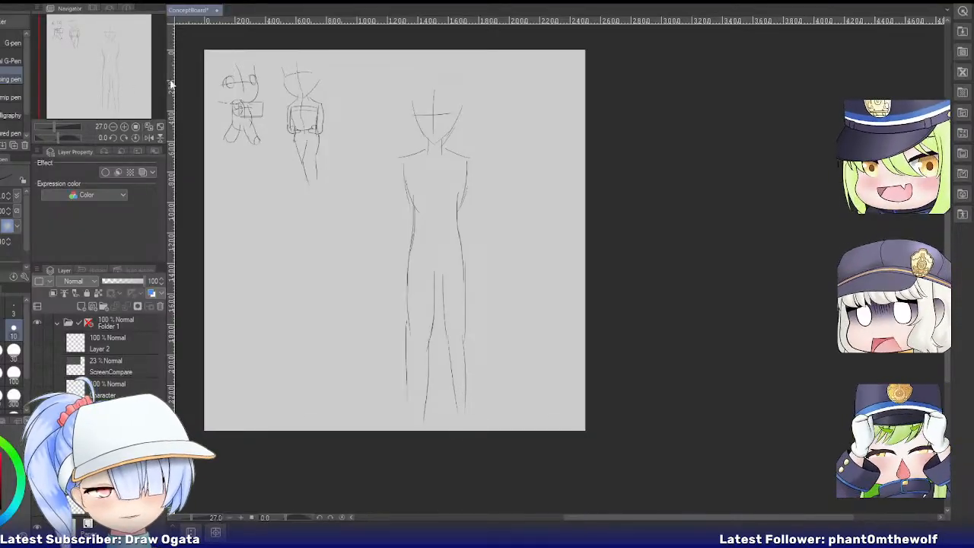
Draw the figure's right arm stretched outward from the shoulder, with an upper and a lower line.
drag(468, 153, 541, 176)
key(ctrl+z)
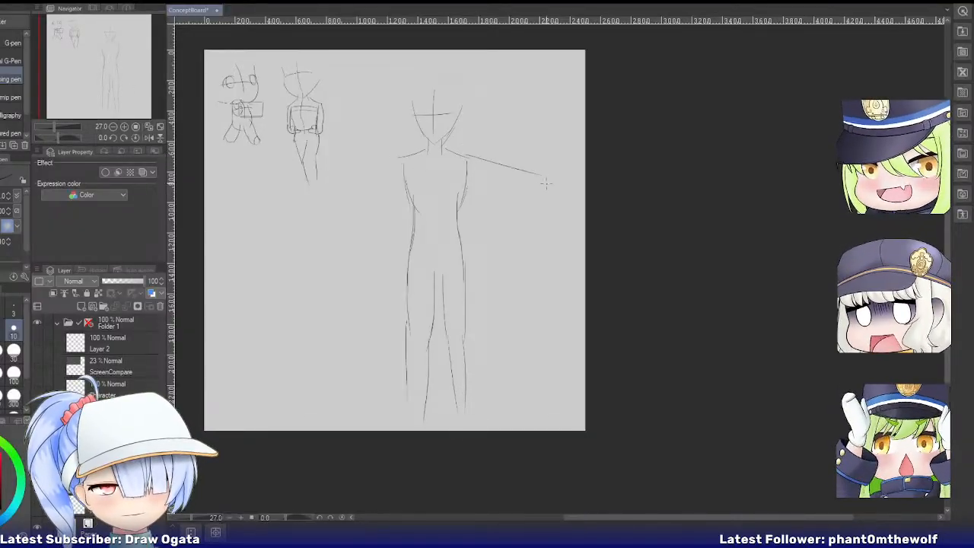
key(ctrl+z)
drag(466, 154, 525, 169)
drag(466, 178, 519, 189)
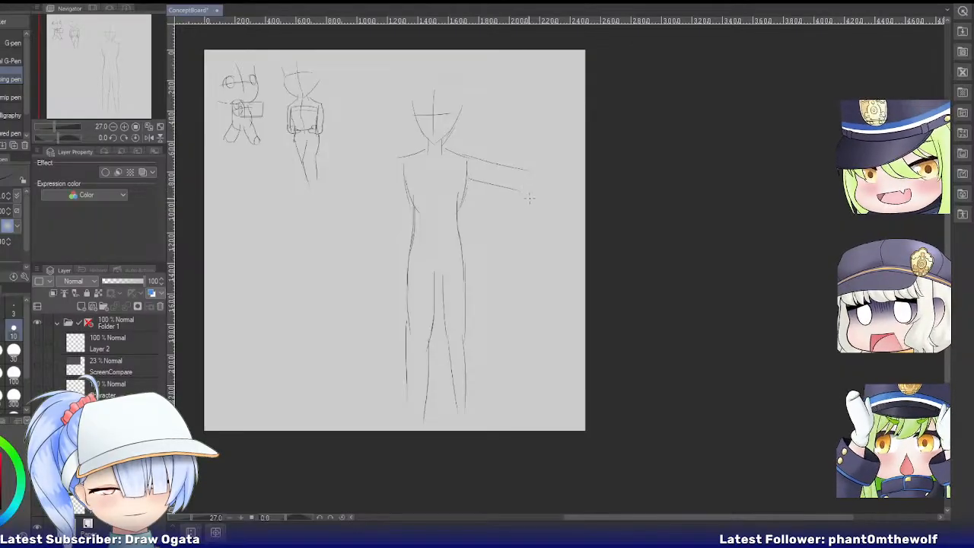
key(ctrl+z)
drag(462, 172, 510, 182)
key(ctrl+z)
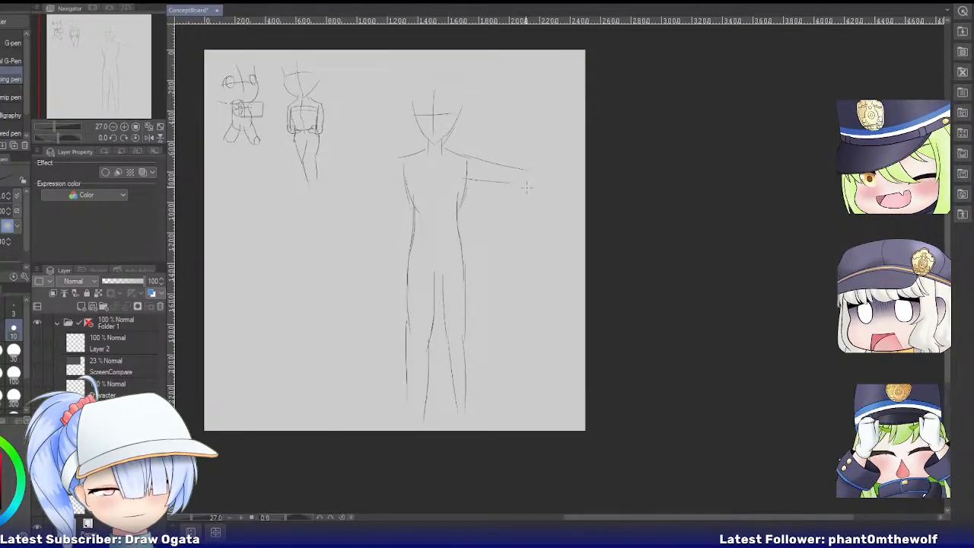
Draw the figure's left arm hanging down and angled away from the body, with outer and inner lines.
mouse_move(402, 155)
mouse_down()
mouse_move(386, 221)
mouse_move(385, 191)
mouse_move(384, 228)
mouse_up()
key(ctrl+z)
key(ctrl+z)
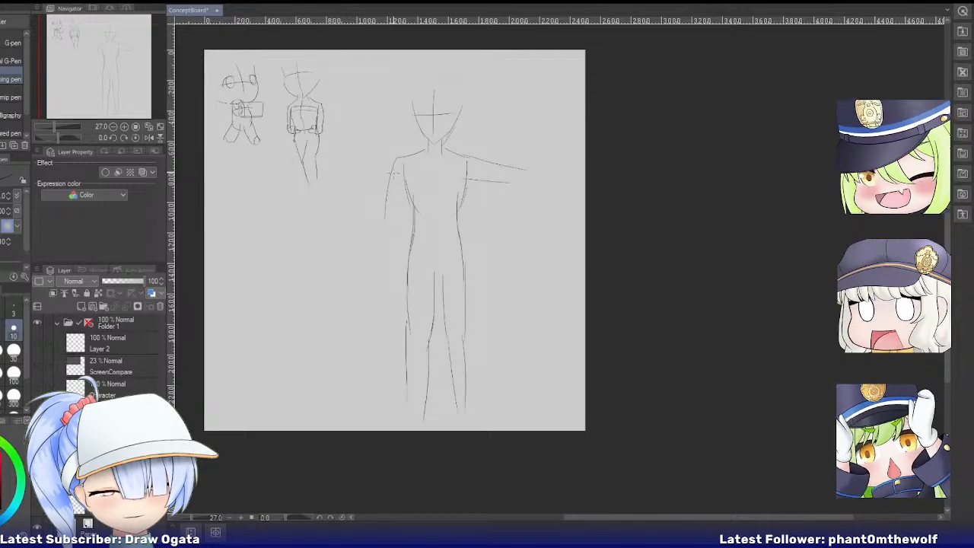
key(ctrl+z)
mouse_move(398, 158)
mouse_down()
mouse_move(377, 218)
mouse_move(396, 226)
mouse_up()
key(ctrl+z)
mouse_move(405, 178)
mouse_down()
mouse_move(394, 217)
mouse_move(369, 247)
mouse_up()
drag(396, 208, 378, 256)
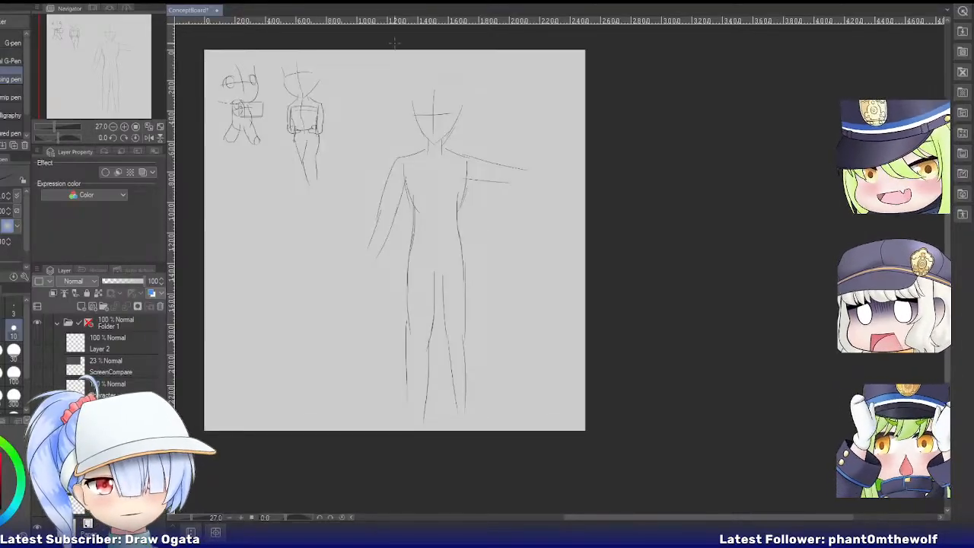
Erase the left leg's old inner line and lower outer line, and redraw the leg tapering to the ankle.
scroll(484, 173, up, 3)
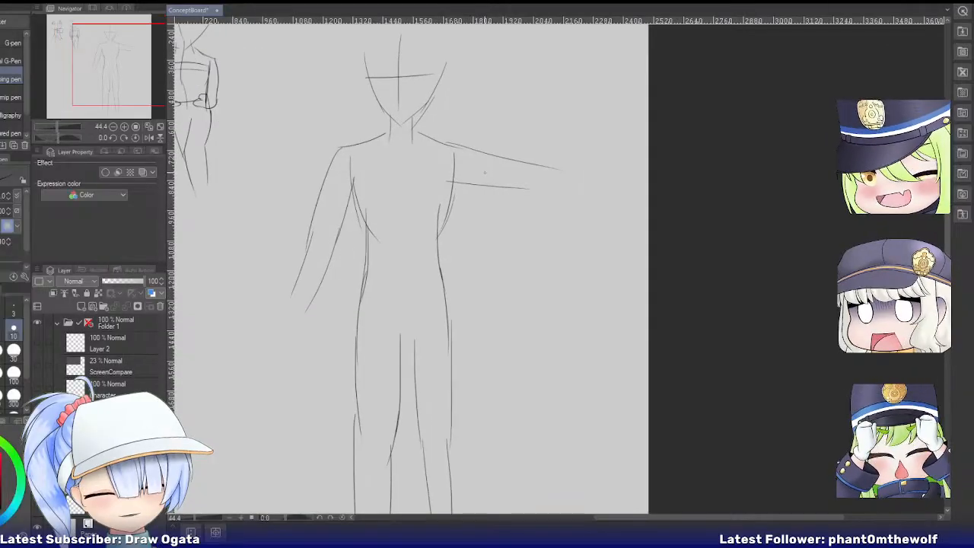
scroll(485, 173, down, 2)
scroll(479, 269, up, 1)
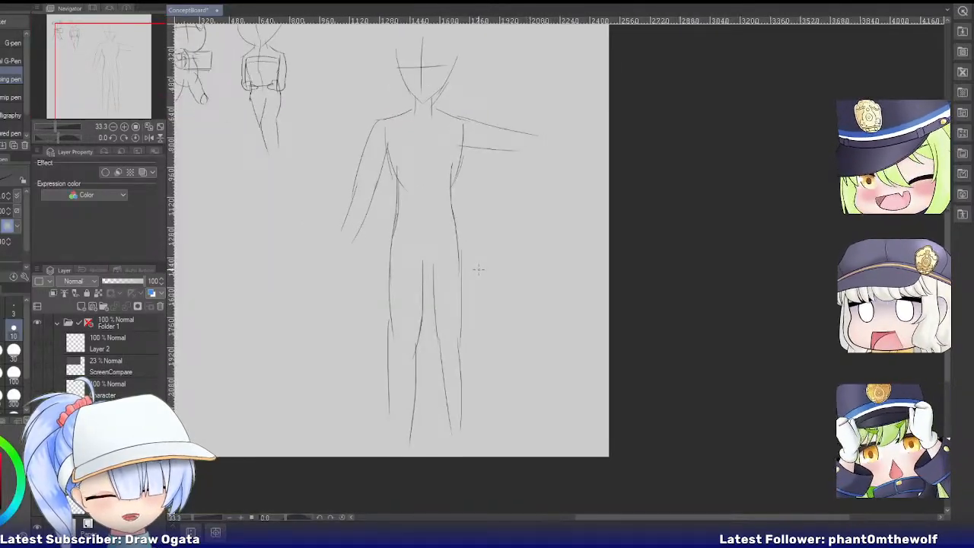
drag(417, 261, 411, 361)
key(e)
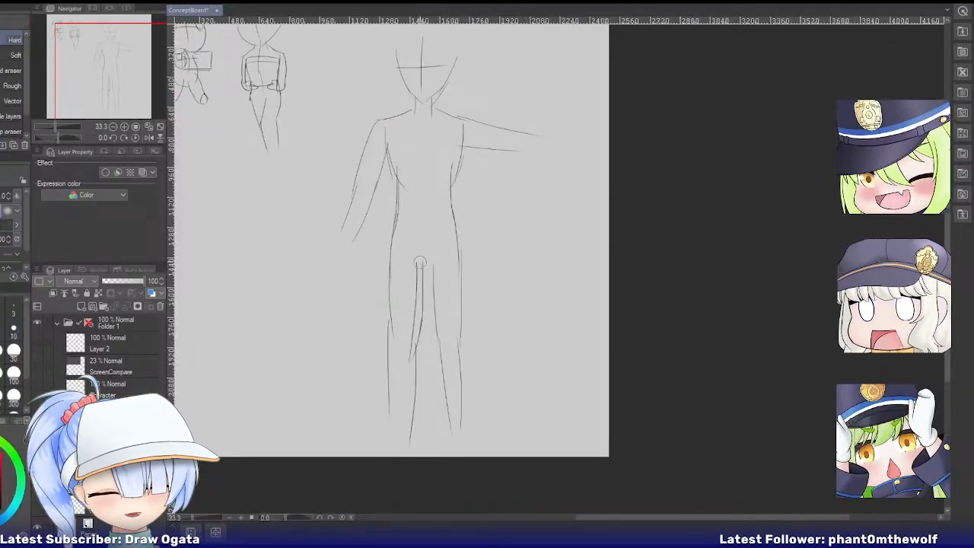
drag(422, 262, 413, 475)
drag(386, 332, 393, 463)
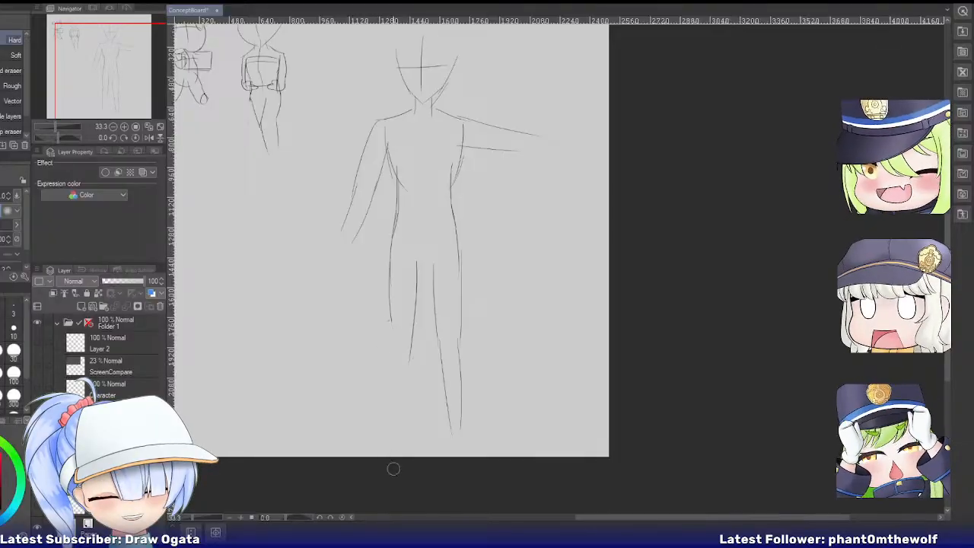
key(p)
drag(411, 351, 408, 391)
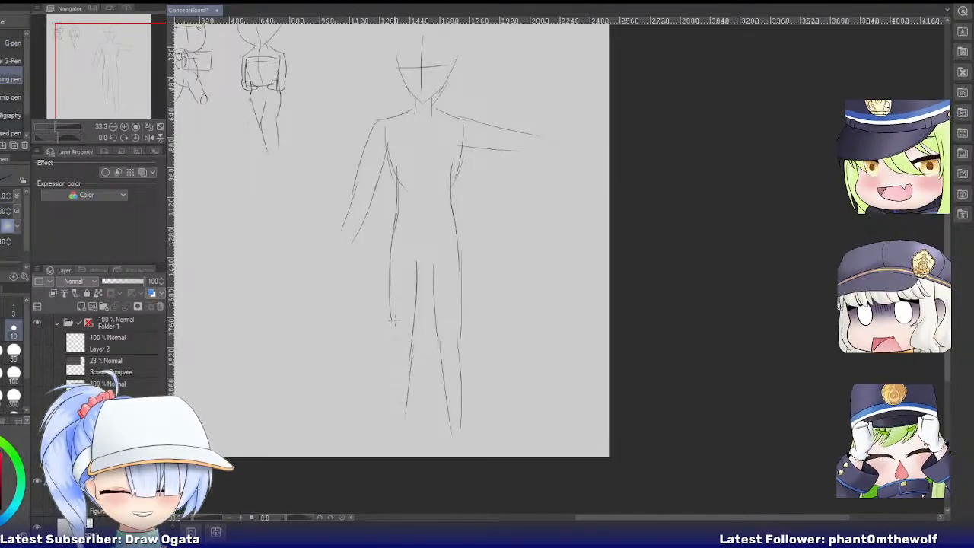
drag(394, 320, 386, 427)
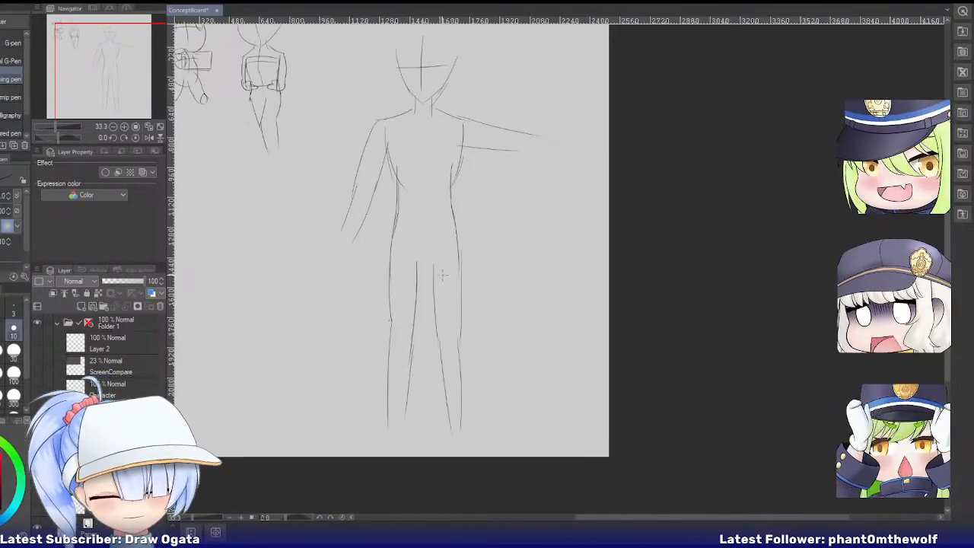
Redraw the inner thigh lines so they meet at the crotch, and erase the leftover upper ends.
drag(419, 264, 414, 330)
key(ctrl+z)
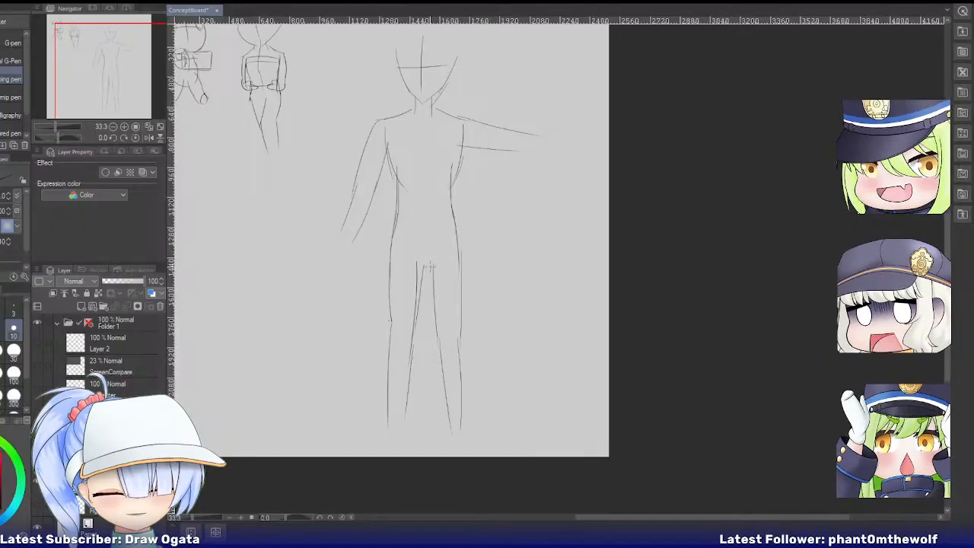
drag(430, 265, 437, 355)
key(e)
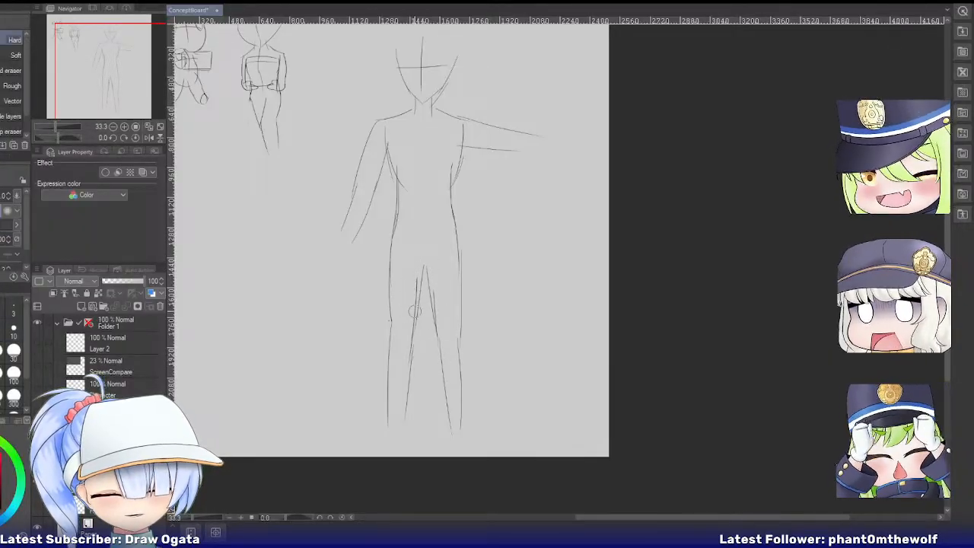
Erase the right leg's lower outer line and redraw it with a slight outward calf curve.
drag(460, 366, 463, 431)
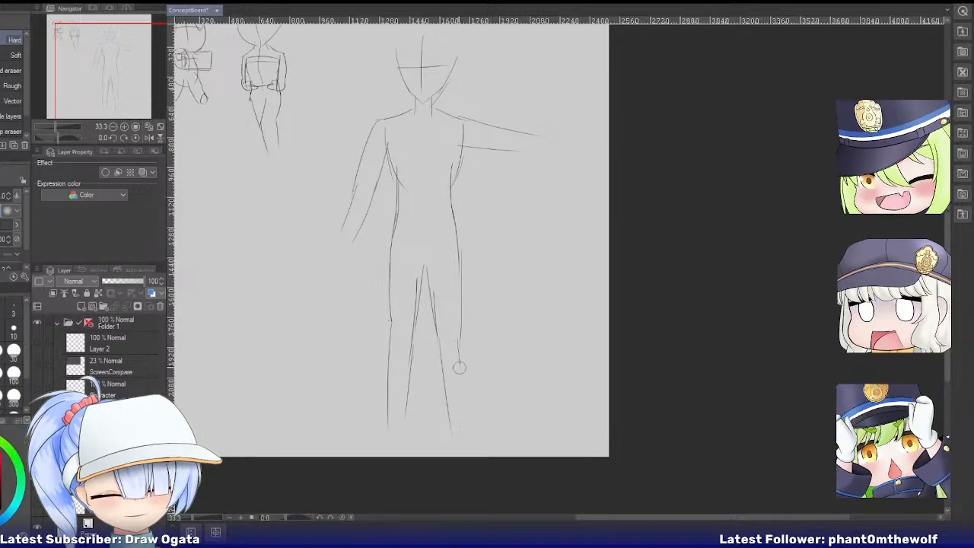
key(p)
drag(461, 342, 464, 432)
key(ctrl+z)
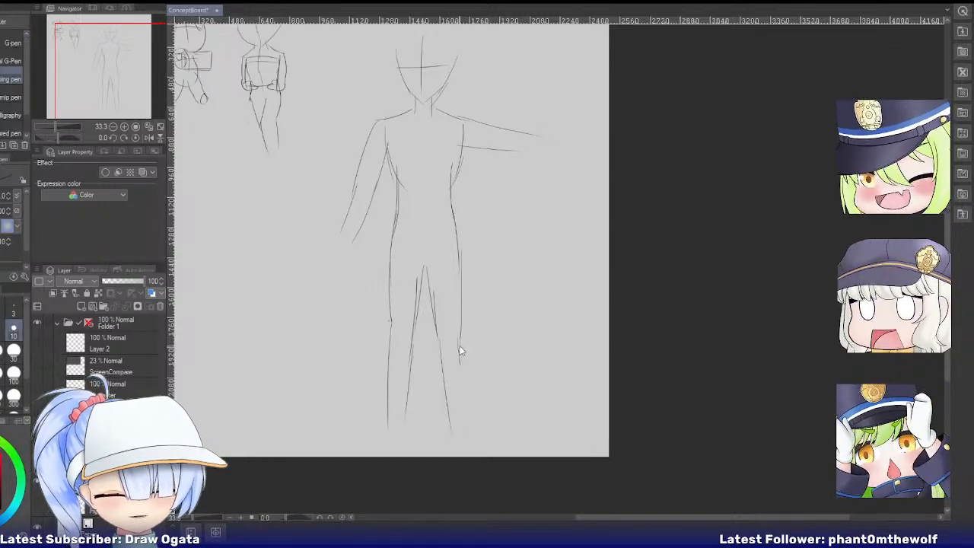
drag(460, 342, 465, 430)
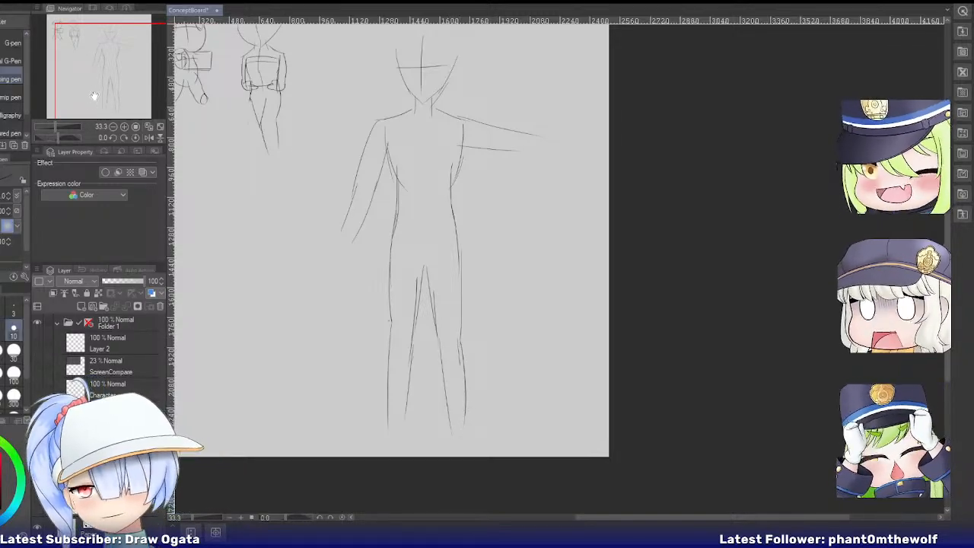
Sketch the shirt's neckline and both loose short sleeves in blue over the figure.
drag(95, 94, 108, 69)
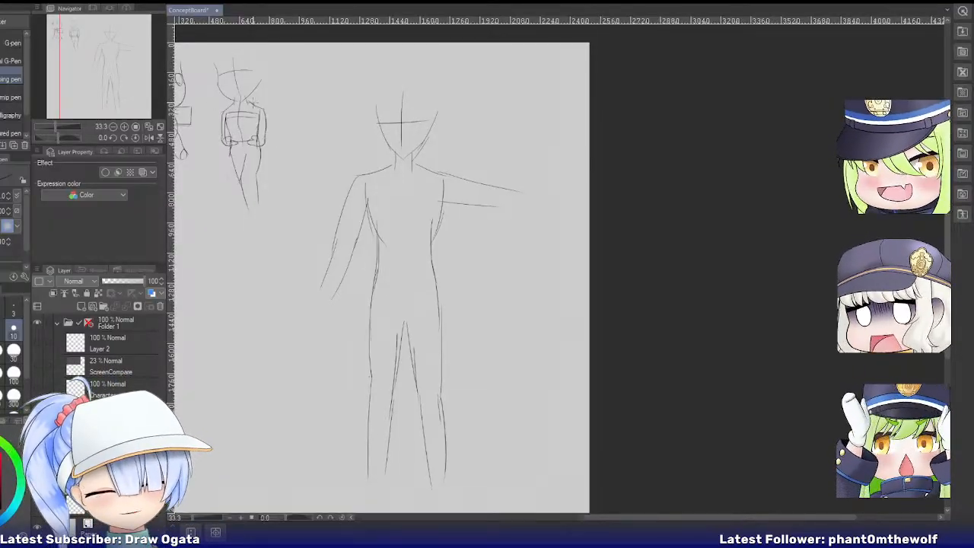
scroll(245, 93, up, 2)
drag(126, 44, 126, 54)
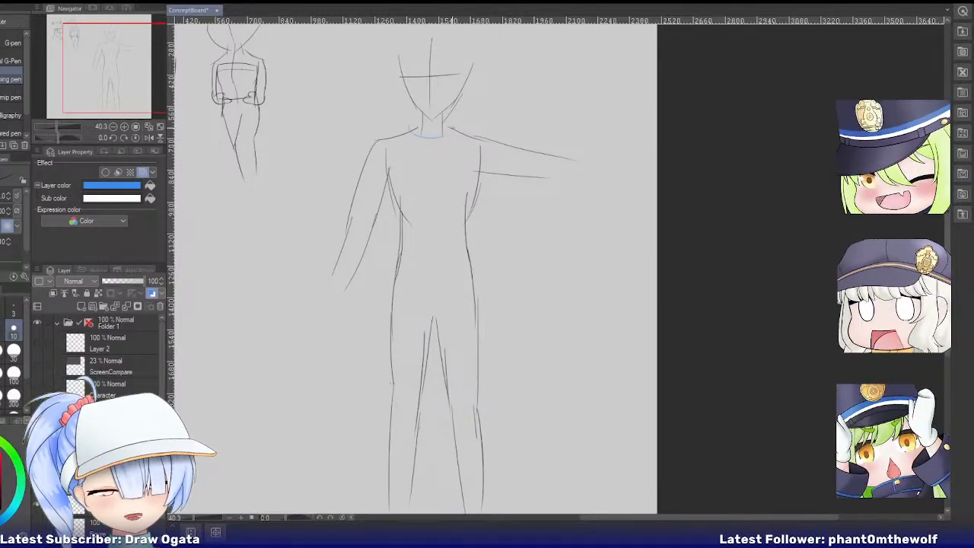
mouse_move(407, 130)
mouse_down()
mouse_move(373, 138)
mouse_move(354, 176)
mouse_move(381, 203)
mouse_up()
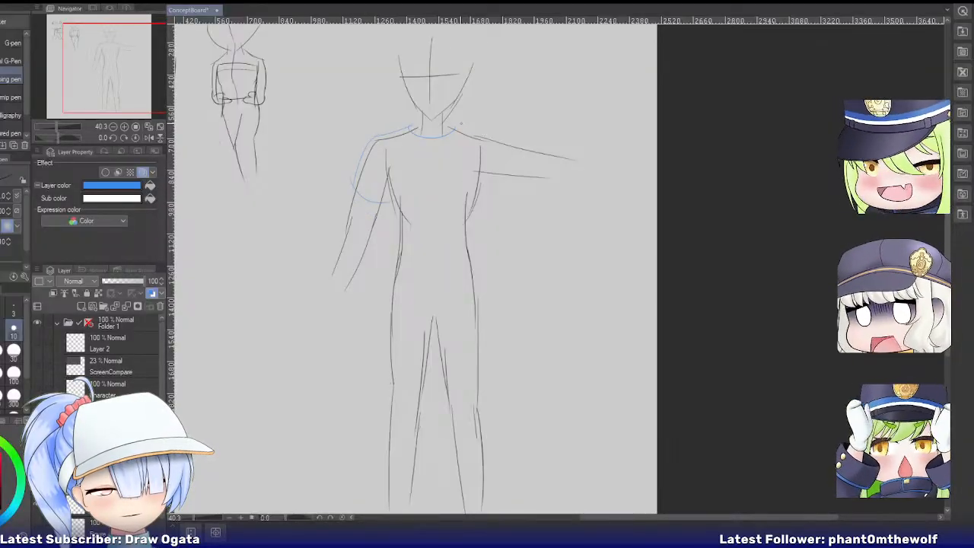
mouse_move(460, 124)
mouse_down()
mouse_move(525, 141)
mouse_move(521, 180)
mouse_up()
Draw the blue shirt's loose sides down from the sleeves and close them with a curved waist hem.
drag(487, 224, 488, 249)
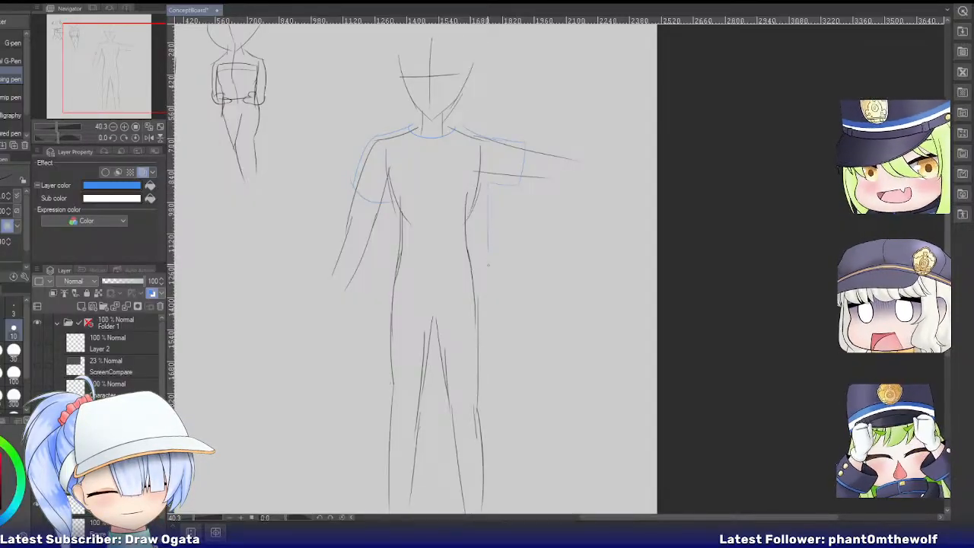
key(ctrl+z)
drag(480, 195, 472, 258)
key(ctrl+z)
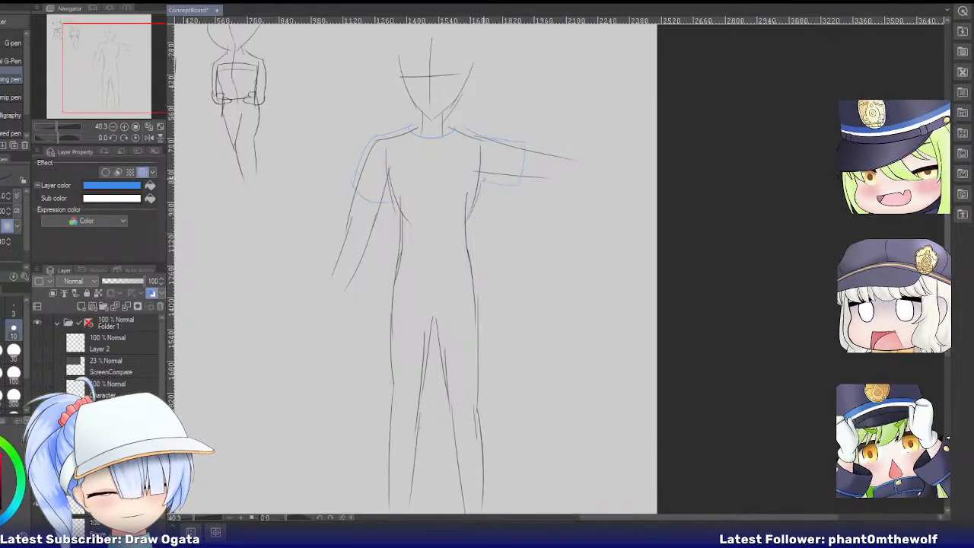
drag(484, 195, 478, 272)
key(ctrl+z)
drag(485, 185, 477, 261)
key(ctrl+z)
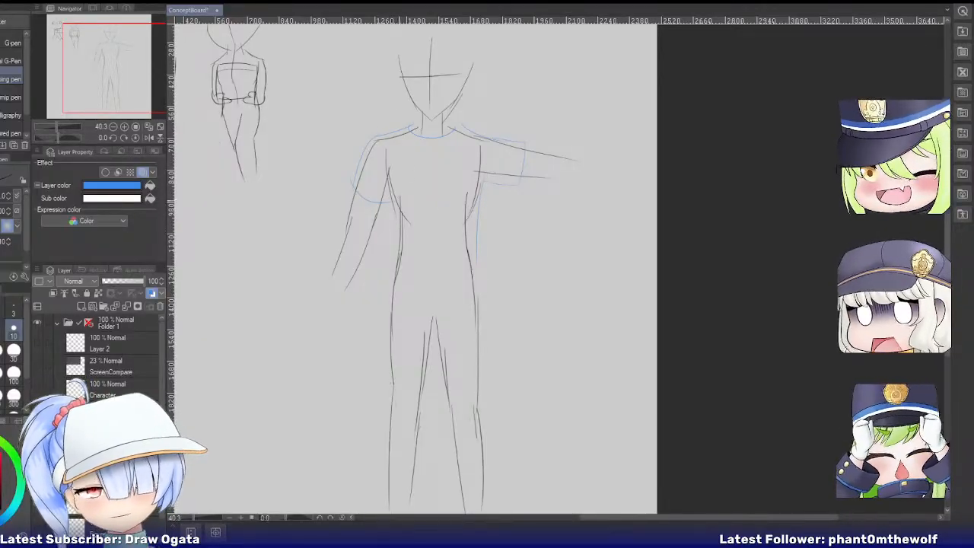
mouse_move(388, 196)
mouse_down()
mouse_move(389, 265)
mouse_move(469, 267)
mouse_up()
key(ctrl+z)
drag(393, 261, 469, 259)
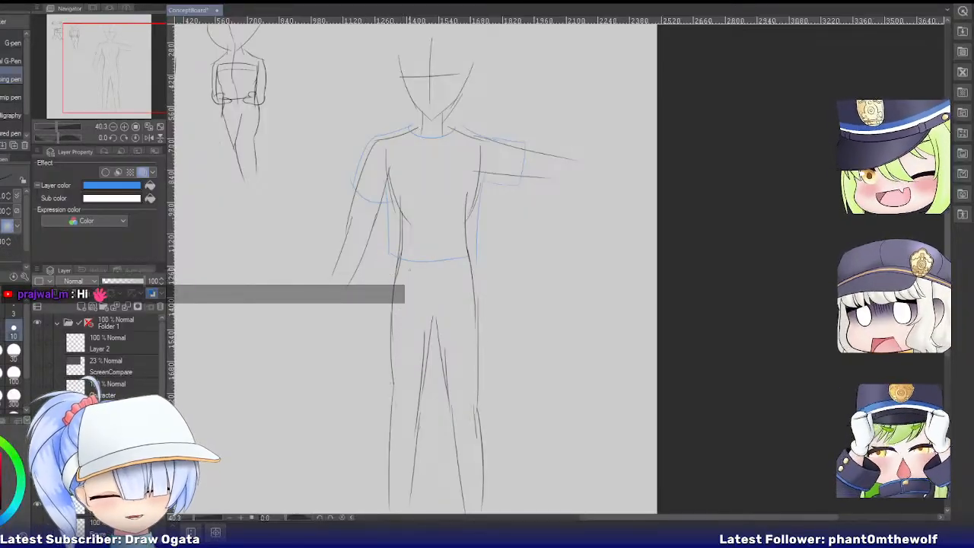
Sketch wide-legged blue trousers around the legs, with outer sides, an inner seam and curved hems above the ankles.
drag(387, 269, 379, 441)
key(ctrl+z)
drag(389, 268, 380, 472)
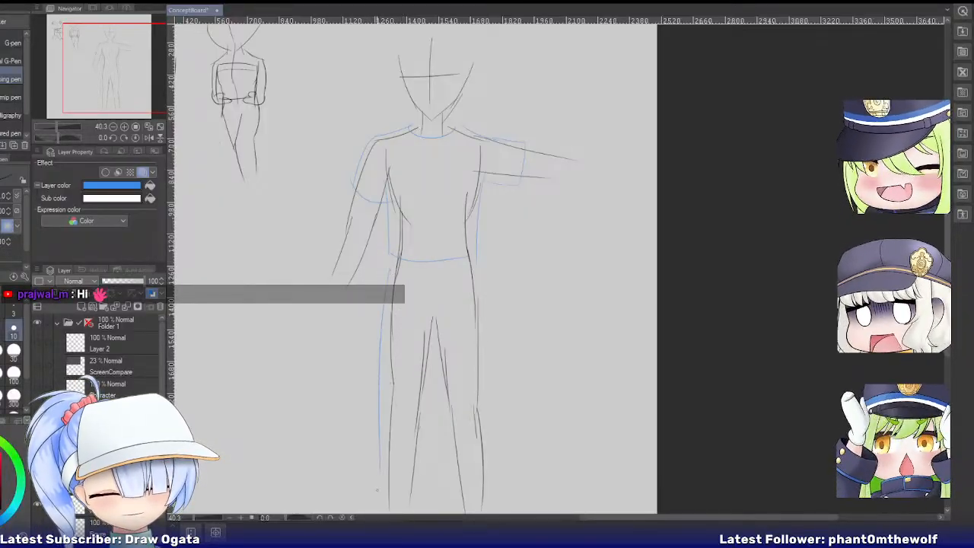
drag(478, 267, 493, 417)
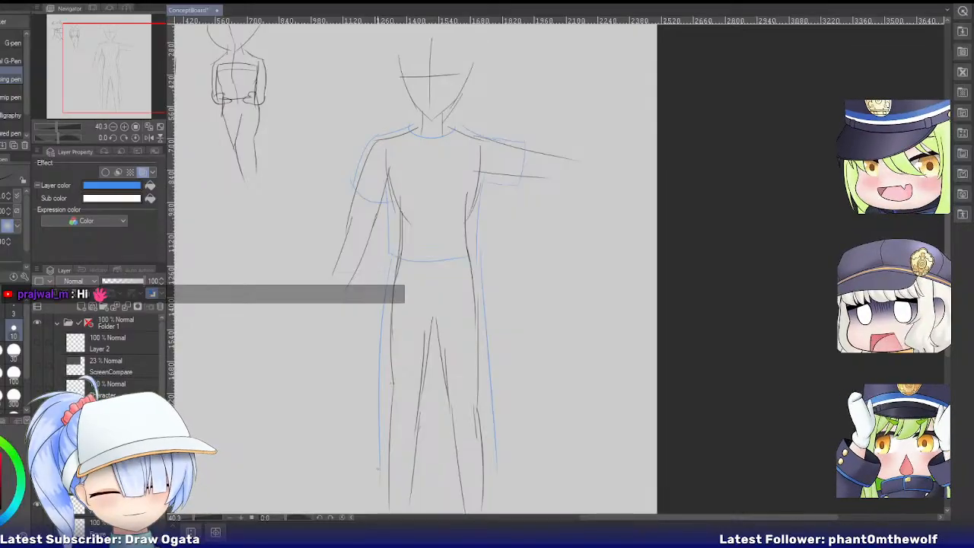
drag(375, 469, 426, 473)
mouse_move(438, 347)
mouse_down()
mouse_move(425, 431)
mouse_move(444, 486)
mouse_move(440, 467)
mouse_move(505, 459)
mouse_up()
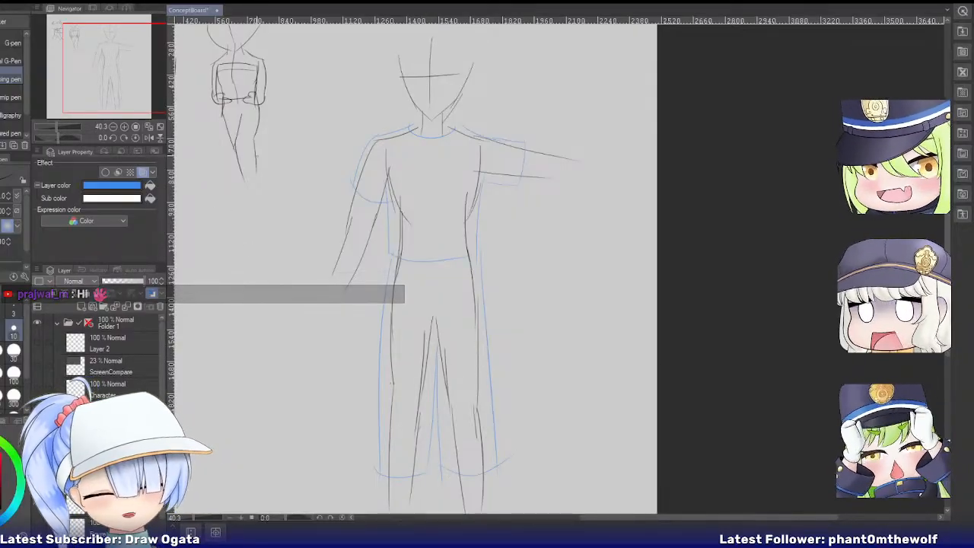
Hide the blue outfit sketch and set up an outfit layer with a red layer color.
click(112, 127)
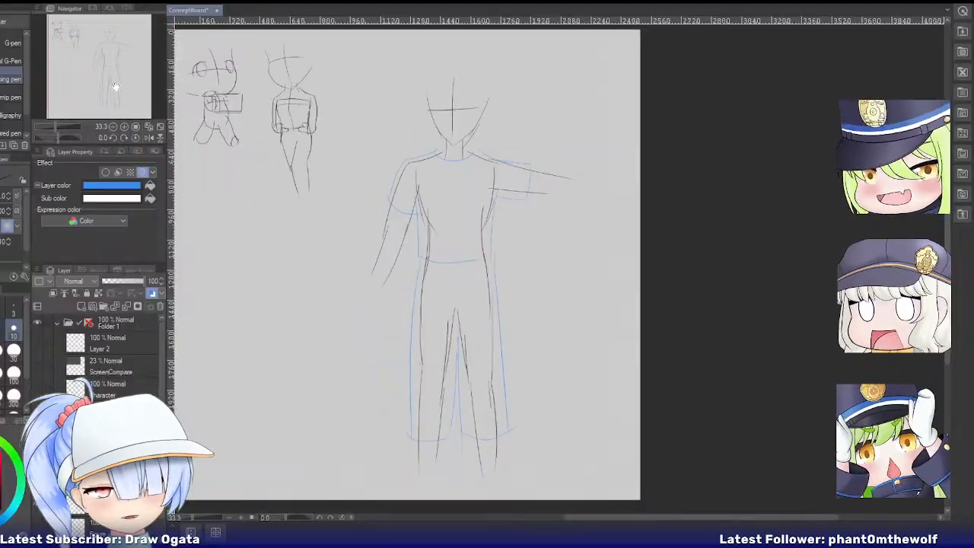
drag(114, 85, 125, 89)
click(110, 527)
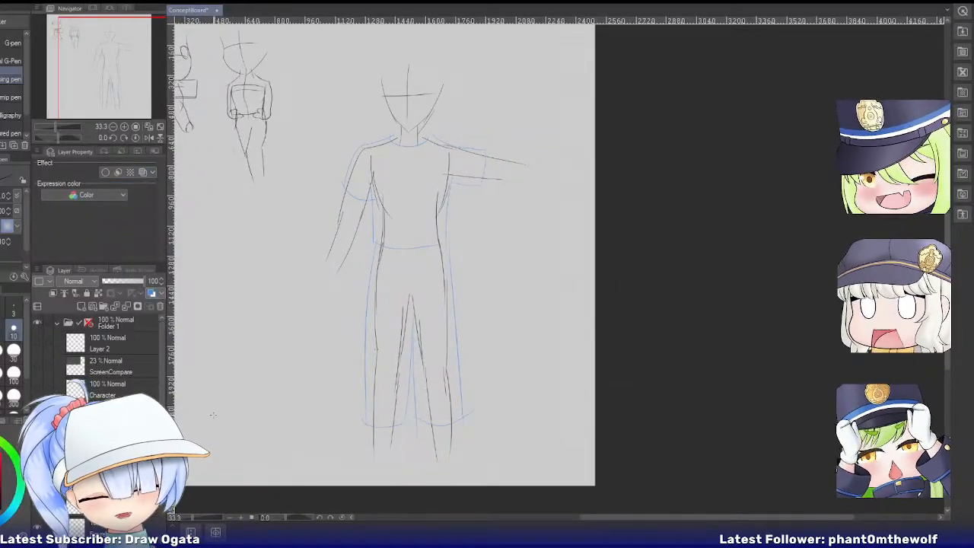
click(37, 505)
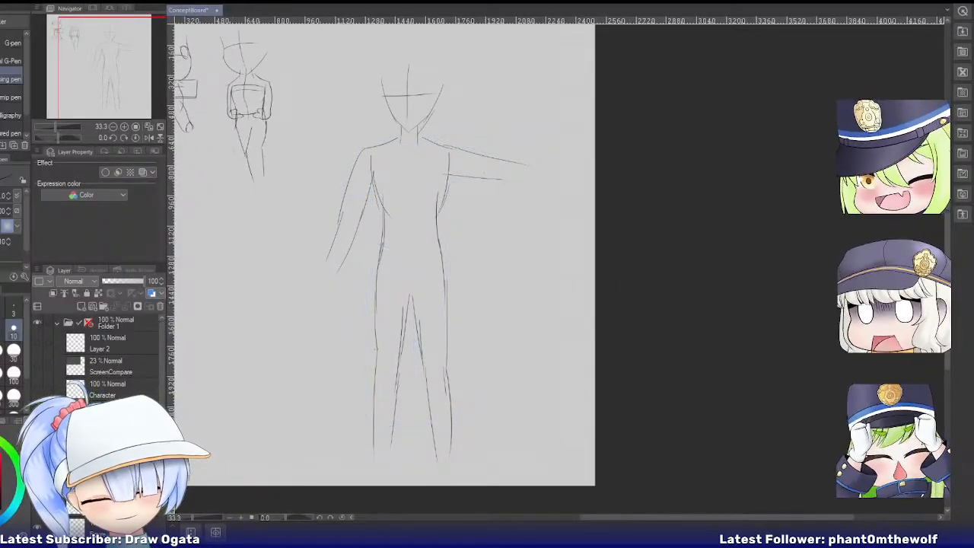
click(111, 505)
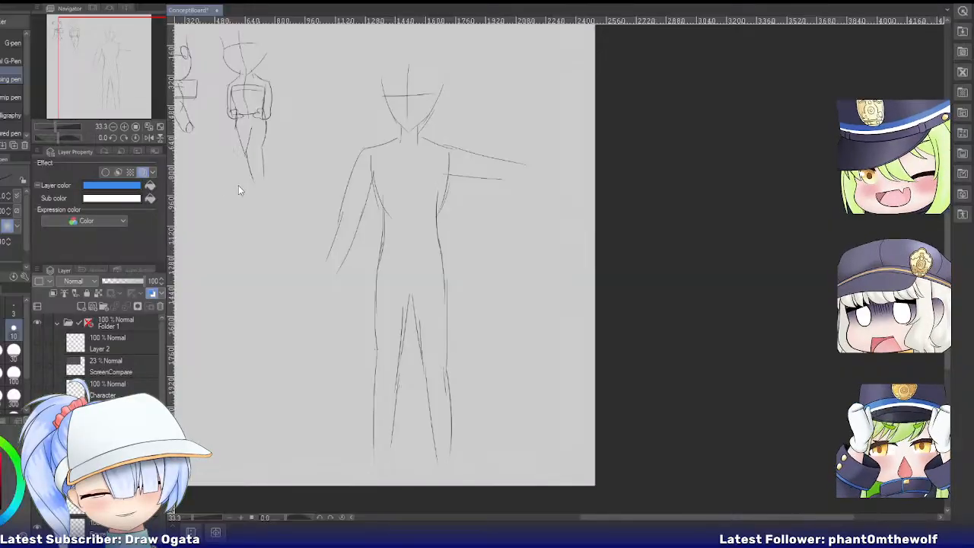
key(alt+bracketright)
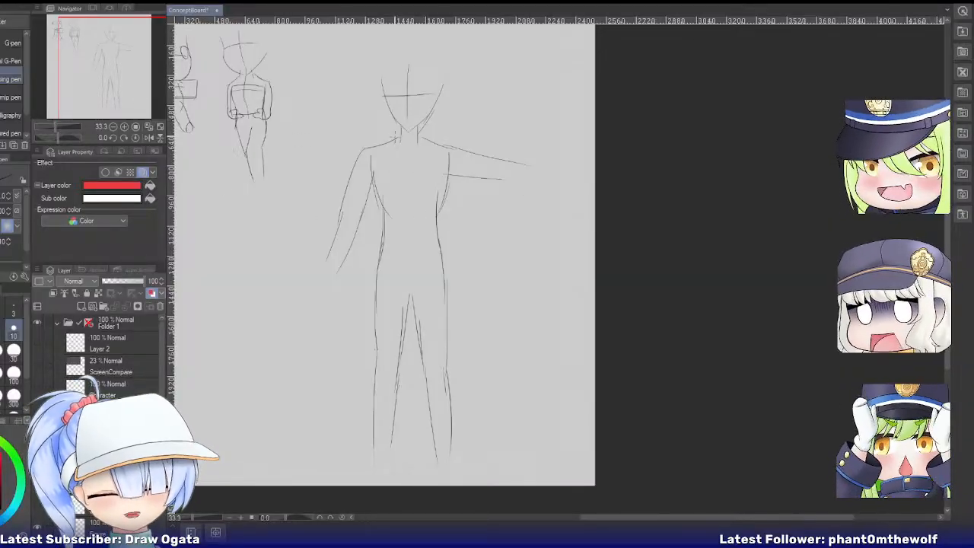
Sketch an open red jacket over the torso, with two vertical front edges, shoulder lines, straight sides and a waist-level hem.
key(ctrl+z)
drag(398, 139, 396, 213)
drag(427, 143, 419, 216)
key(ctrl+z)
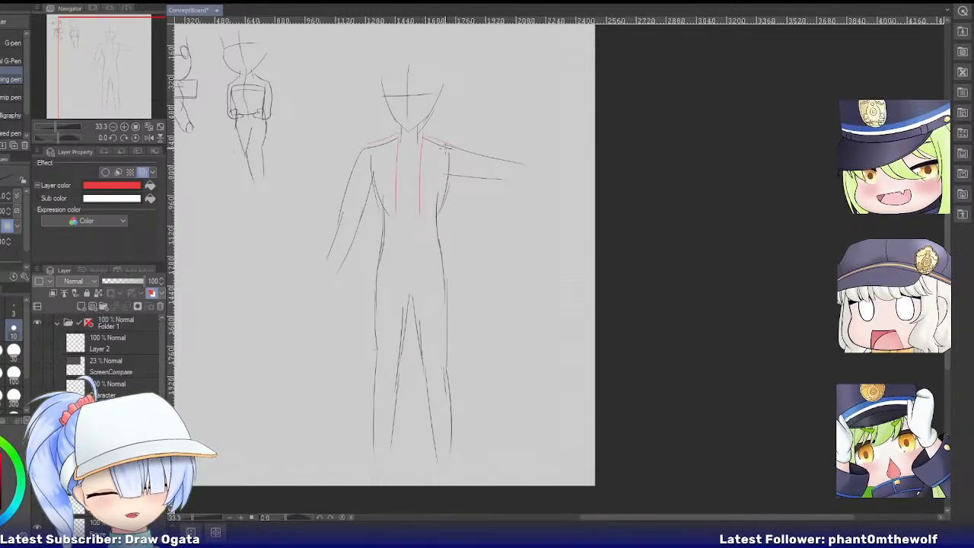
mouse_move(419, 215)
mouse_down()
mouse_move(418, 247)
mouse_move(445, 252)
mouse_up()
drag(397, 208, 395, 251)
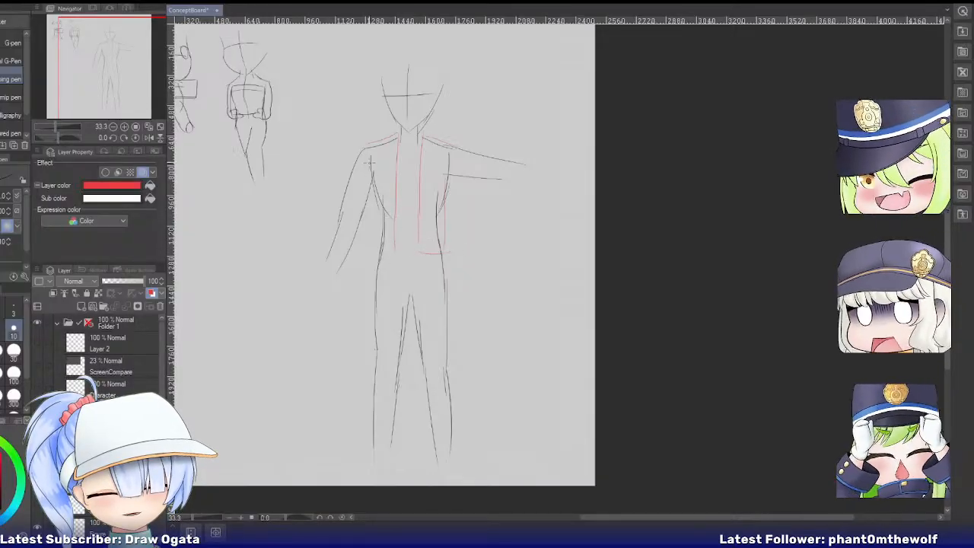
drag(370, 160, 367, 239)
key(ctrl+z)
drag(373, 177, 370, 247)
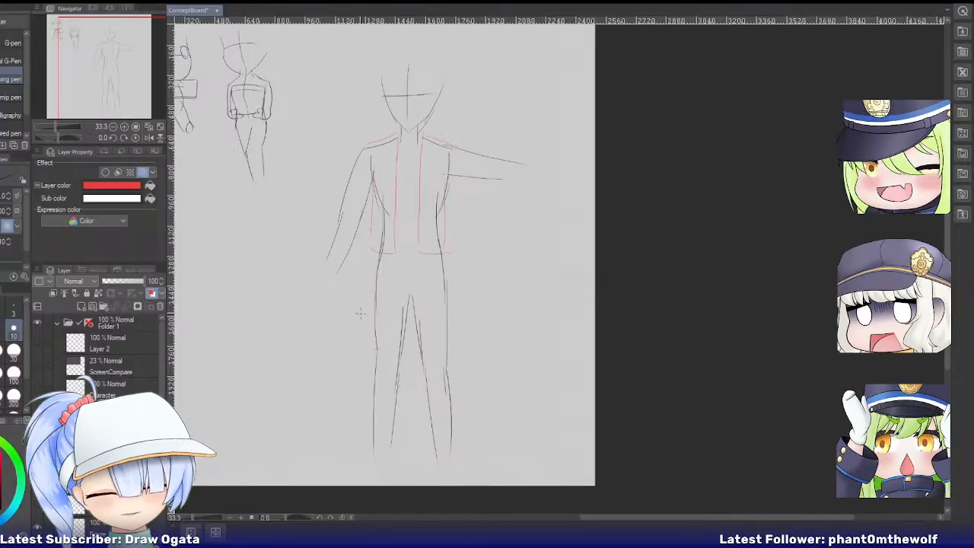
Sketch straight, wide red trousers over the legs, with outer sides, inner seams and slightly curved hems above the ankles.
drag(373, 263, 361, 437)
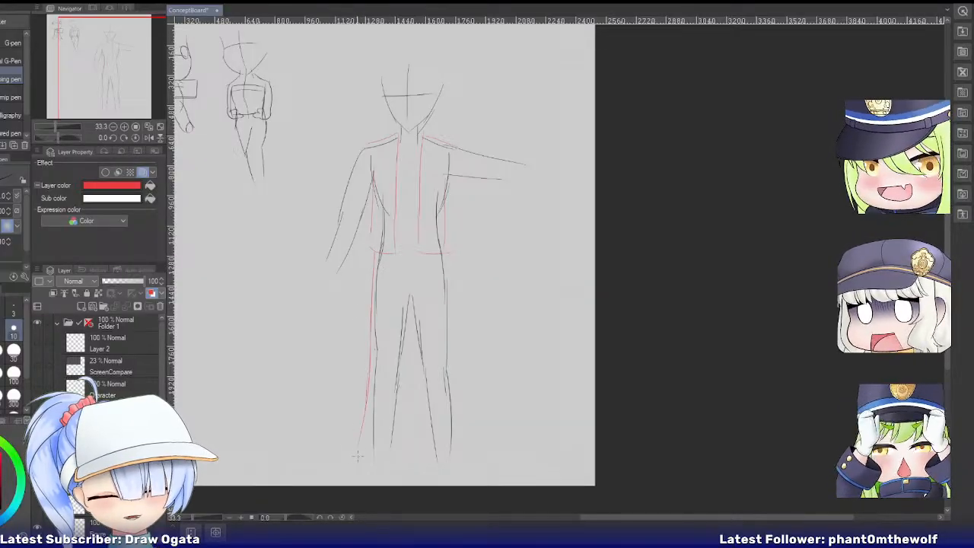
key(ctrl+z)
mouse_move(369, 373)
mouse_down()
mouse_move(365, 431)
mouse_move(409, 425)
mouse_up()
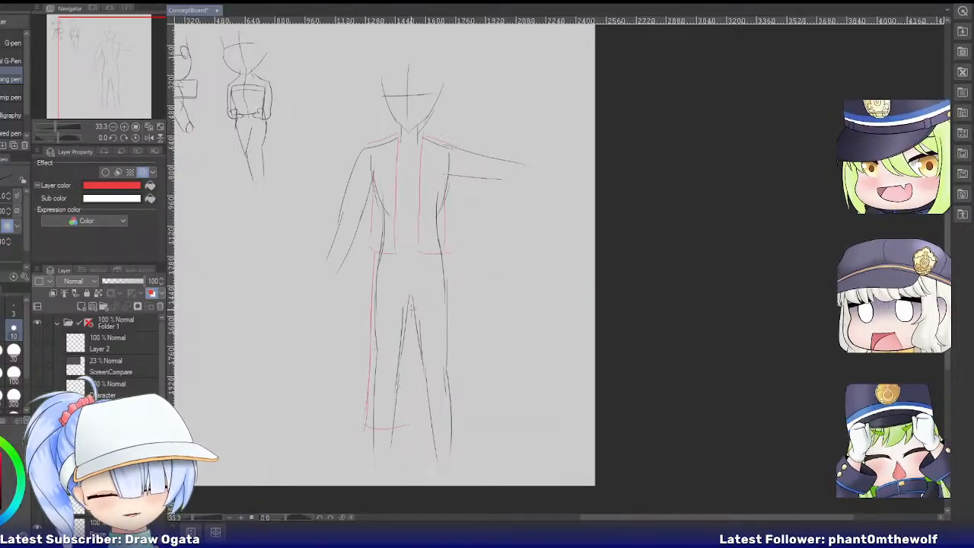
mouse_move(412, 310)
mouse_down()
mouse_move(407, 420)
mouse_move(425, 411)
mouse_up()
key(ctrl+z)
drag(411, 301, 404, 421)
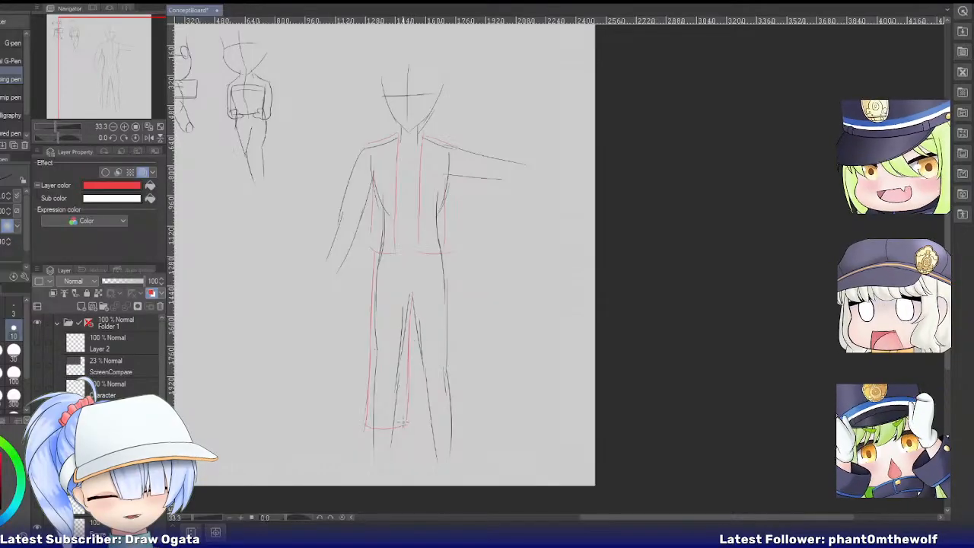
key(ctrl+z)
mouse_move(411, 289)
mouse_down()
mouse_move(411, 377)
mouse_move(423, 330)
mouse_move(411, 285)
mouse_move(422, 467)
mouse_move(428, 417)
mouse_move(419, 428)
mouse_move(466, 423)
mouse_up()
key(ctrl+z)
mouse_move(446, 256)
mouse_down()
mouse_move(452, 448)
mouse_move(451, 259)
mouse_move(460, 426)
mouse_up()
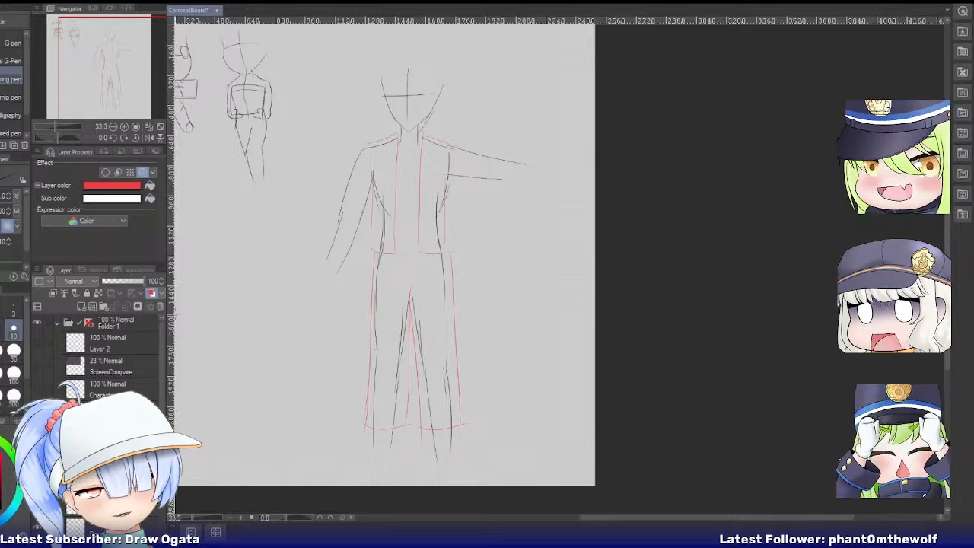
Round out the figure's head in black with curved skull lines above the jaw on both sides.
drag(115, 104, 120, 95)
scroll(356, 92, up, 4)
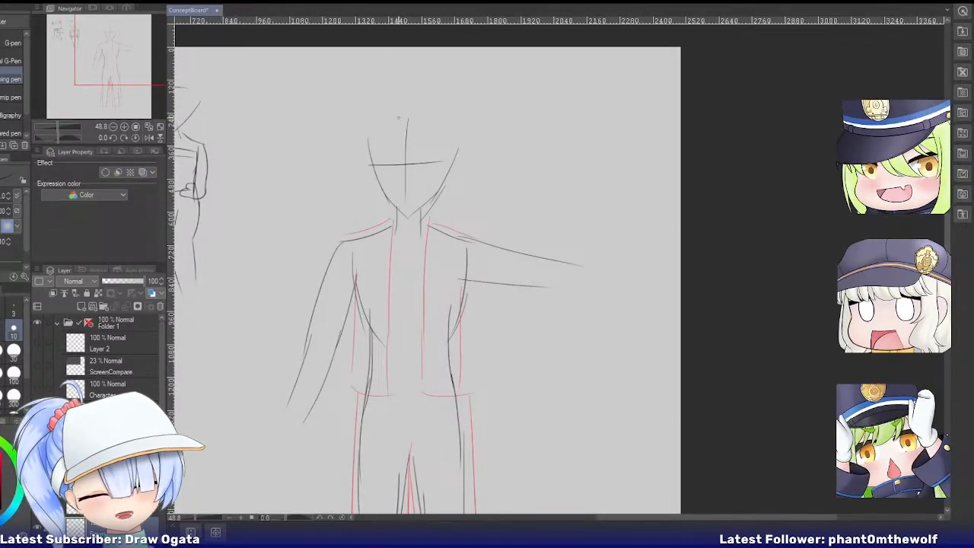
drag(405, 103, 373, 167)
mouse_move(415, 101)
mouse_down()
mouse_move(456, 161)
mouse_move(455, 177)
mouse_up()
key(ctrl+z)
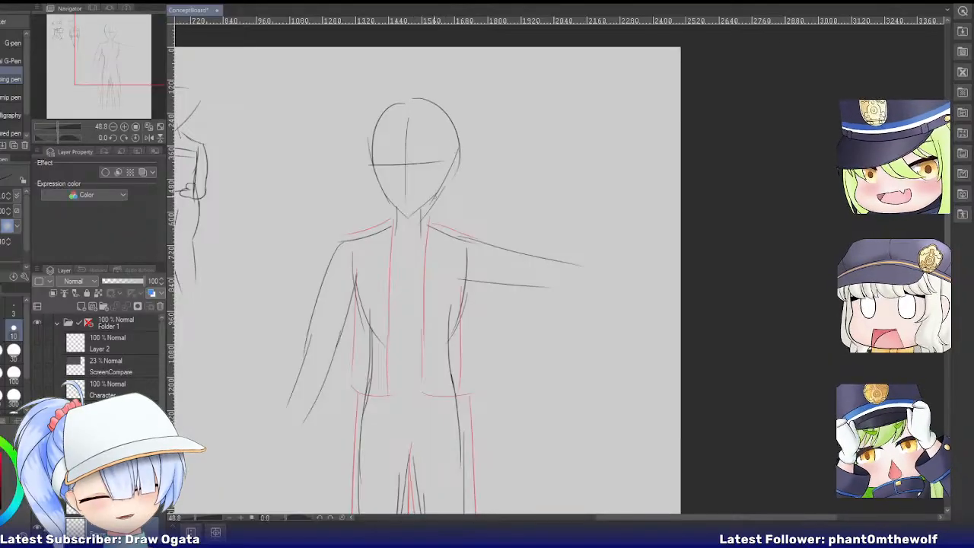
On the red outfit layer, sketch a cap with a rounded crown over the head and a curved brim across the forehead.
click(122, 505)
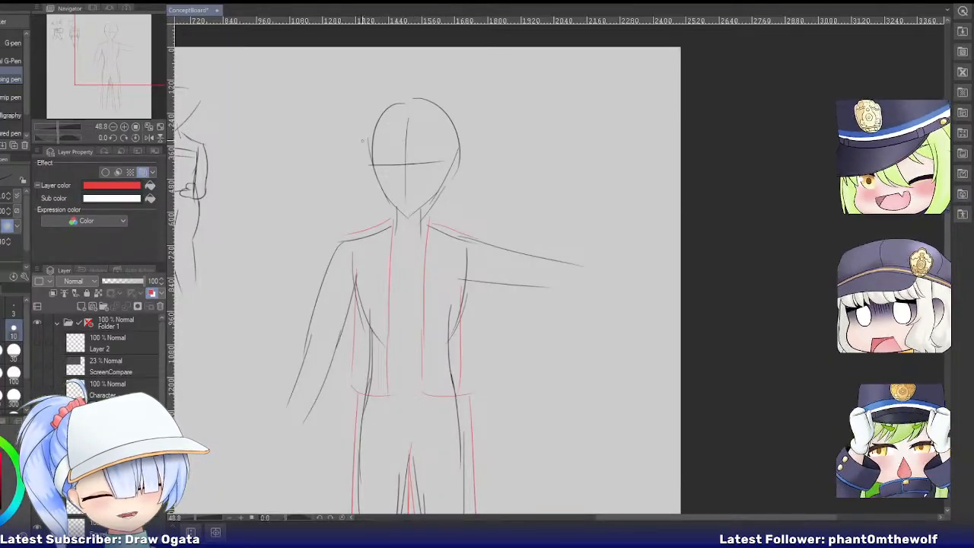
mouse_move(452, 137)
mouse_down()
mouse_move(422, 136)
mouse_move(447, 136)
mouse_up()
key(ctrl+z)
key(ctrl+z)
drag(375, 133, 449, 127)
key(ctrl+z)
mouse_move(376, 85)
mouse_down()
mouse_move(368, 134)
mouse_move(442, 95)
mouse_move(460, 125)
mouse_up()
key(ctrl+z)
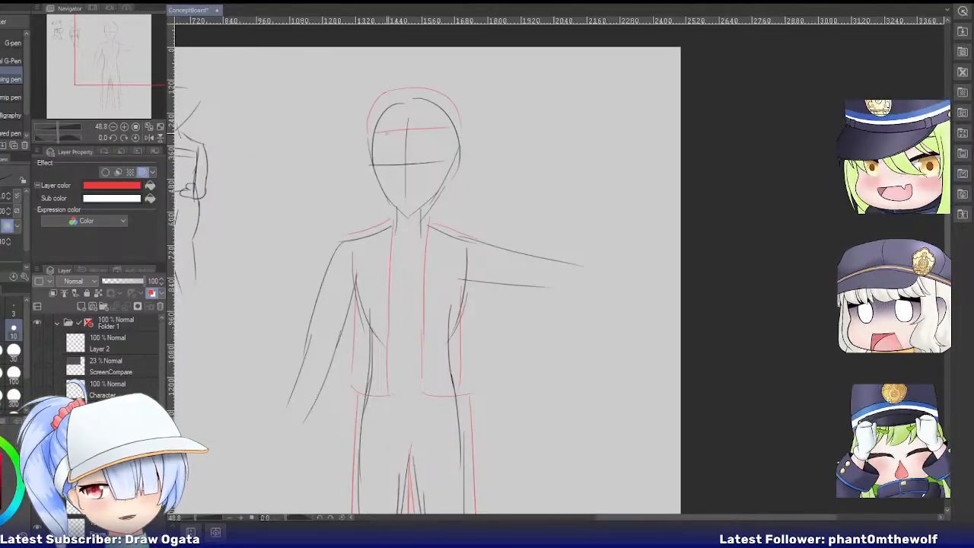
mouse_move(444, 93)
mouse_down()
mouse_move(451, 130)
mouse_move(458, 126)
mouse_up()
key(ctrl+z)
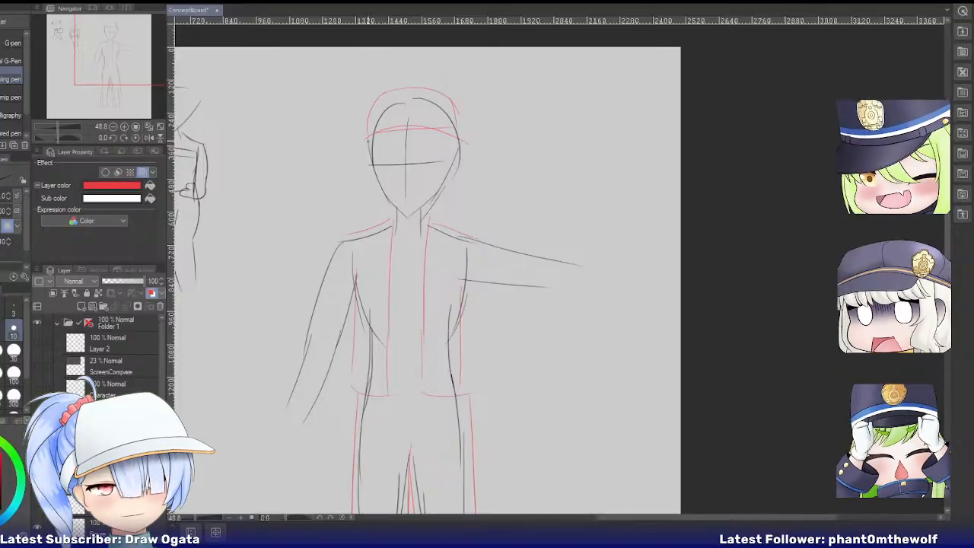
drag(363, 141, 466, 141)
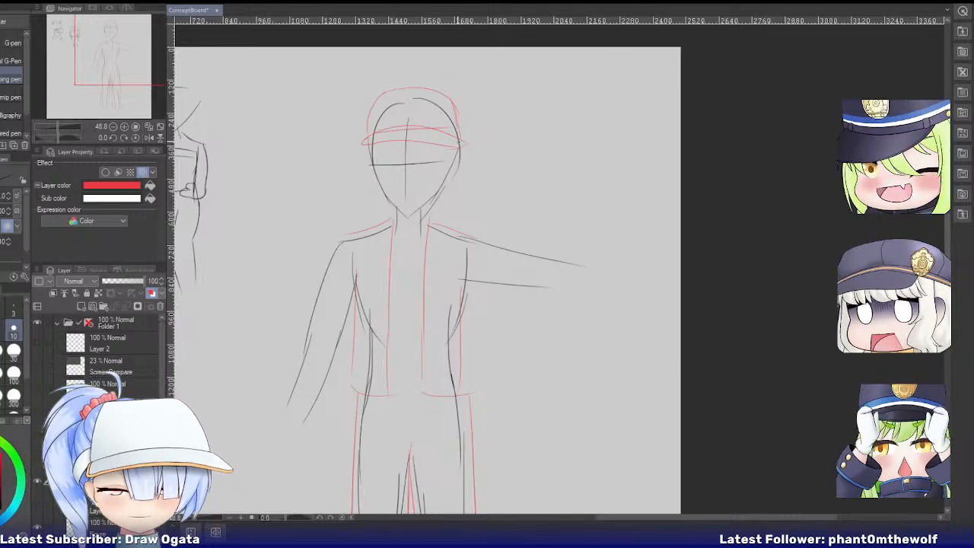
Sketch a loose red jacket sleeve around the lowered arm and close it with a curved cuff near the wrist.
drag(113, 48, 113, 55)
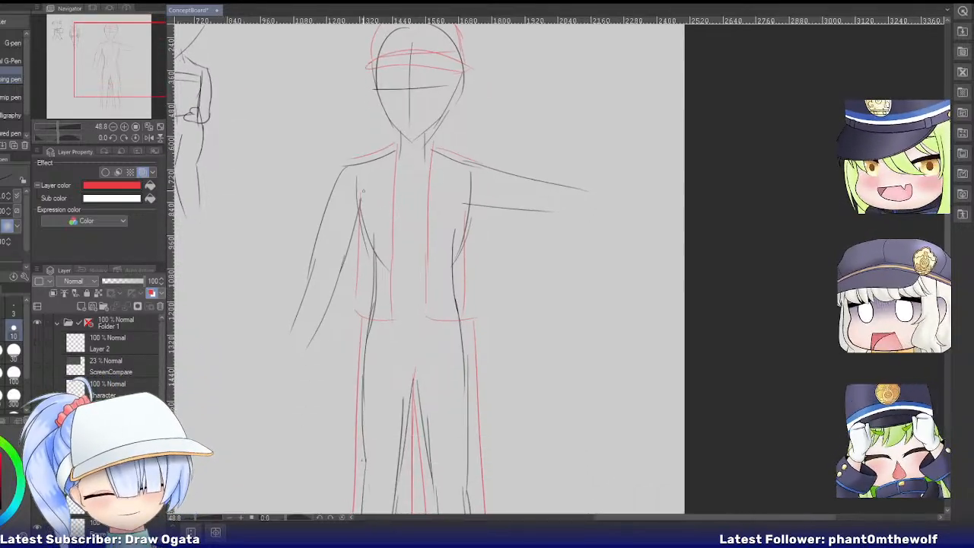
drag(344, 157, 288, 297)
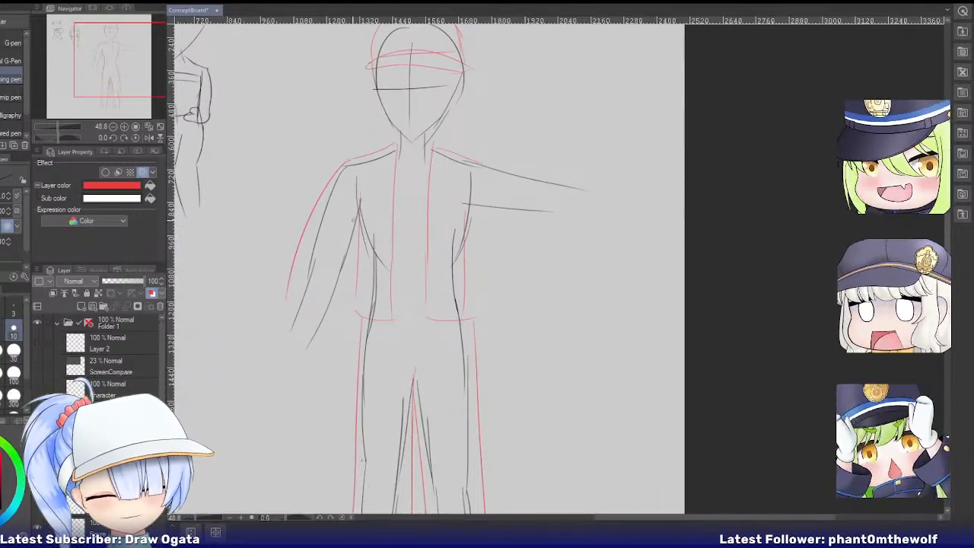
drag(359, 219, 336, 302)
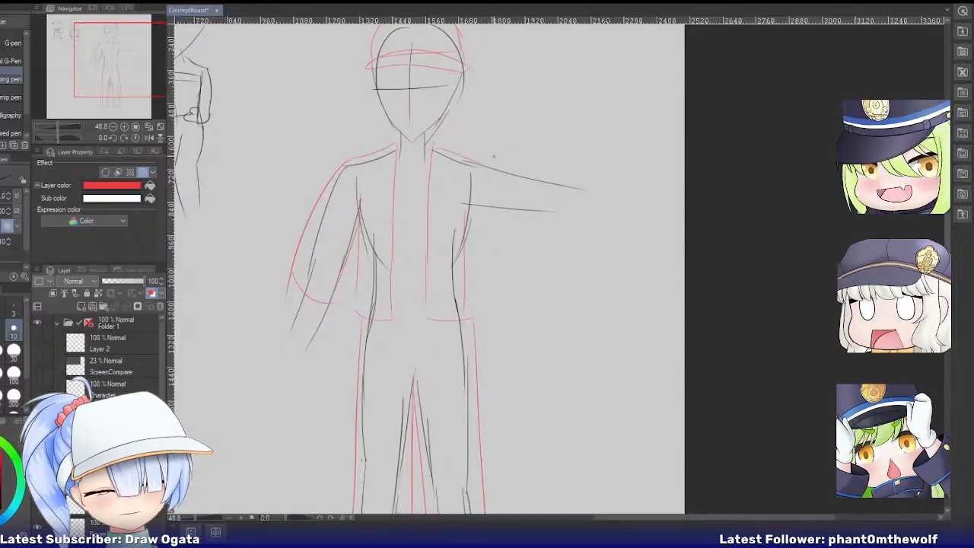
Sketch the red sleeve around the outstretched arm, with upper and lower edges and a slanted cuff.
mouse_move(479, 158)
mouse_down()
mouse_move(589, 179)
mouse_move(479, 162)
mouse_move(578, 186)
mouse_move(558, 226)
mouse_up()
key(ctrl+z)
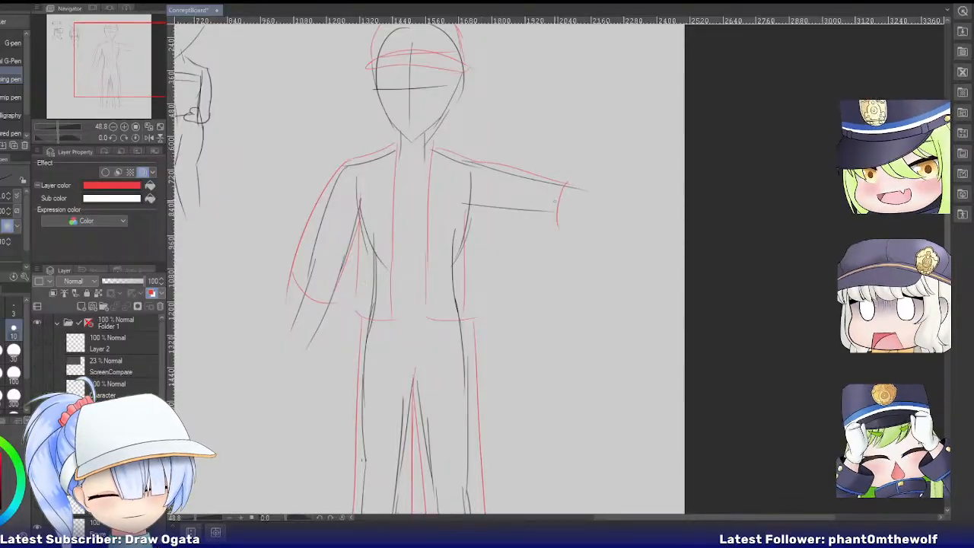
key(ctrl+z)
drag(571, 183, 558, 222)
drag(465, 211, 558, 222)
key(ctrl+z)
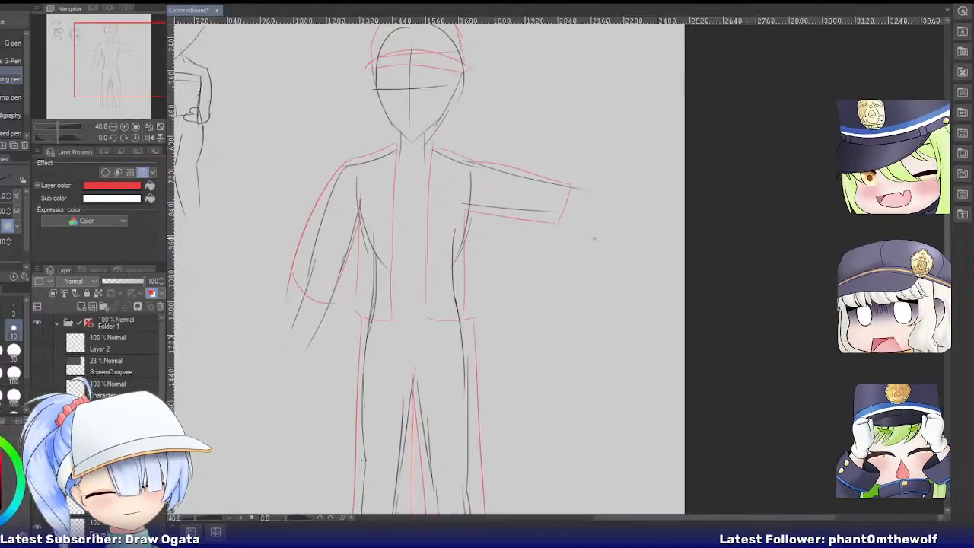
Draw a curved red neckline across the base of the neck, between the jacket's front edges.
scroll(593, 238, down, 4)
scroll(593, 242, up, 2)
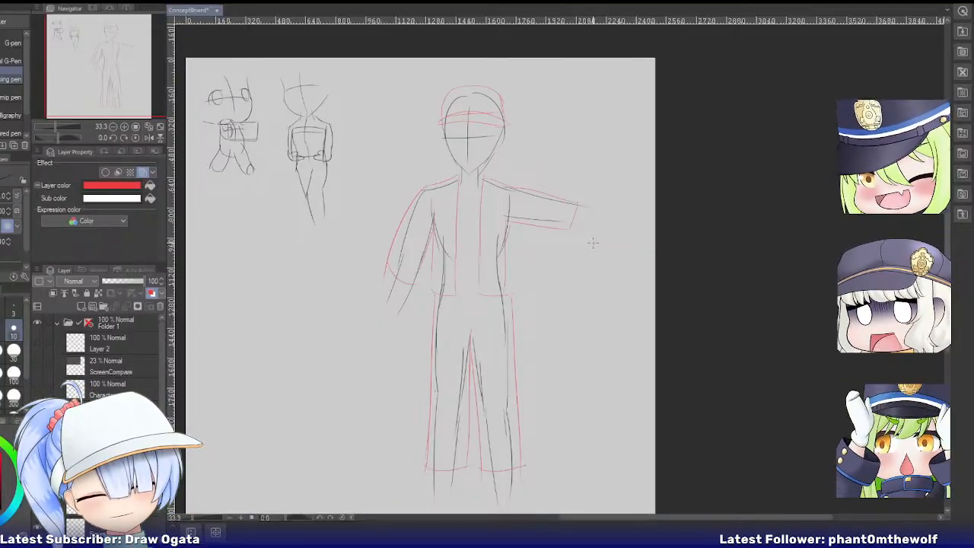
drag(112, 72, 109, 68)
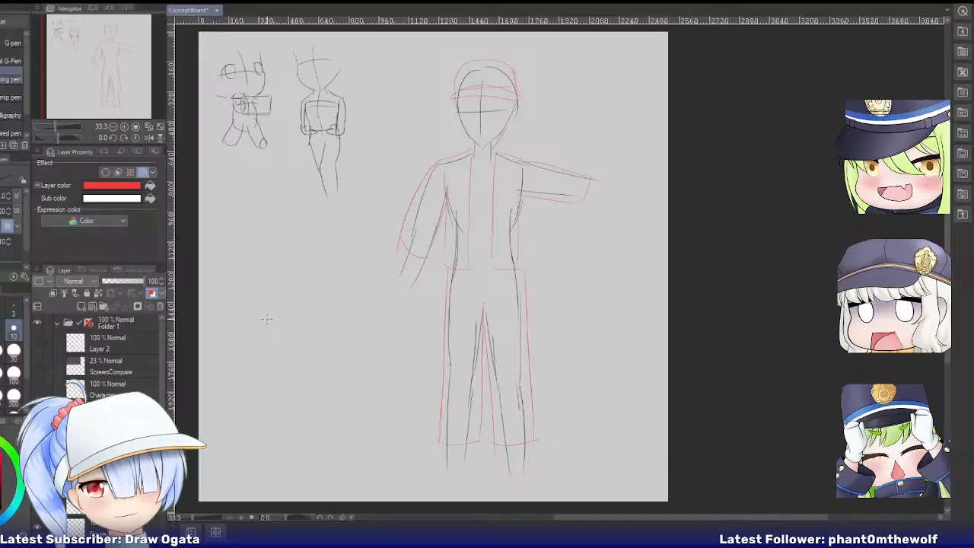
scroll(535, 152, up, 7)
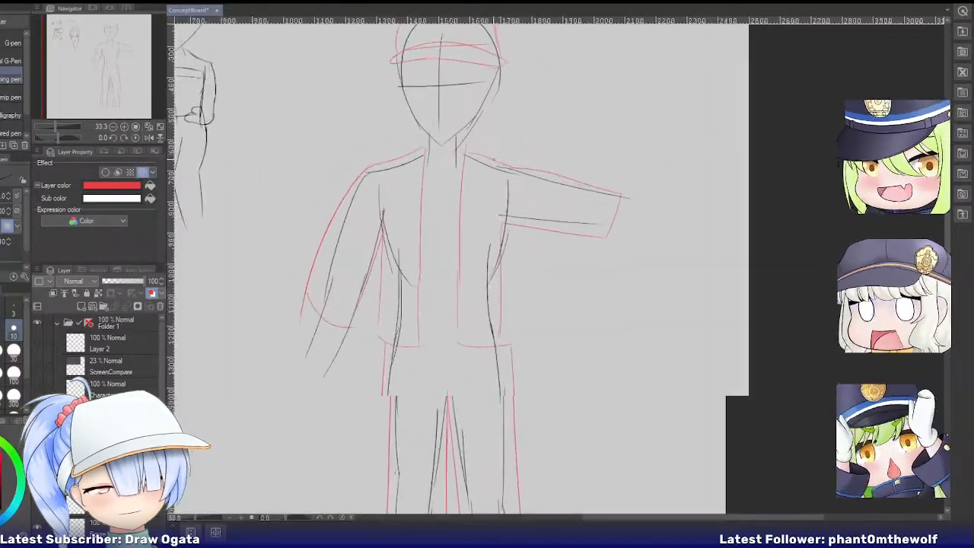
mouse_move(412, 166)
mouse_down()
mouse_move(461, 168)
mouse_move(454, 163)
mouse_up()
key(ctrl+z)
key(ctrl+z)
key(ctrl+z)
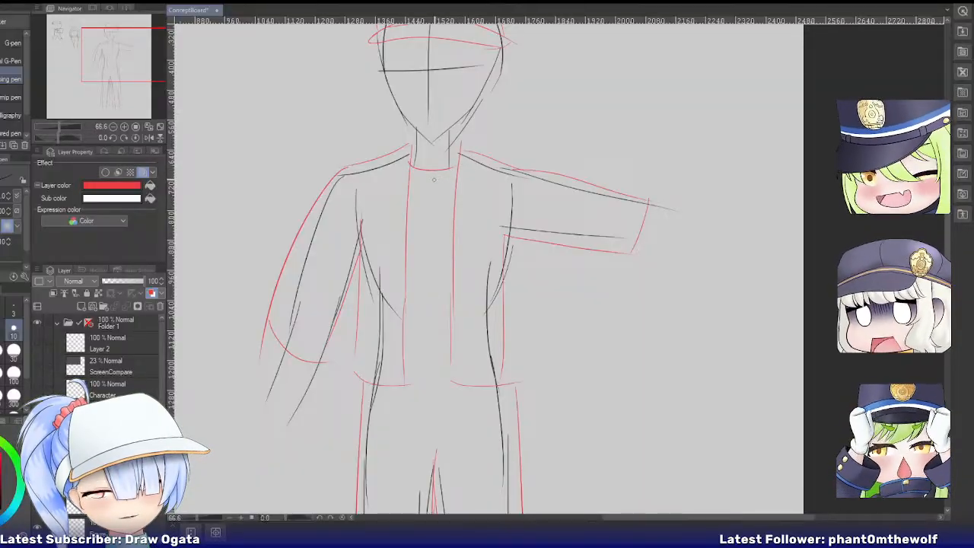
Sketch the upper edge of a red collar around the neck, with a V-shaped notch at the center front.
scroll(433, 175, down, 2)
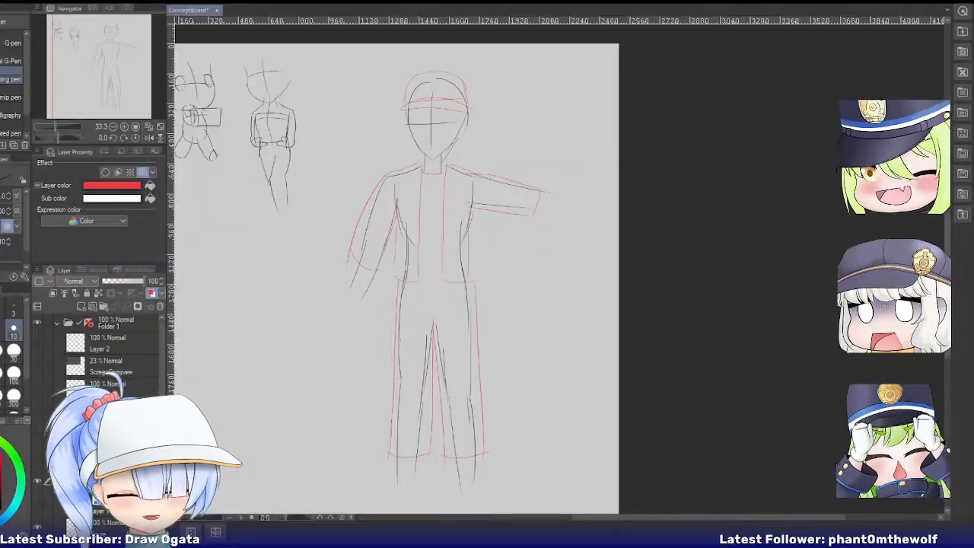
scroll(398, 193, up, 8)
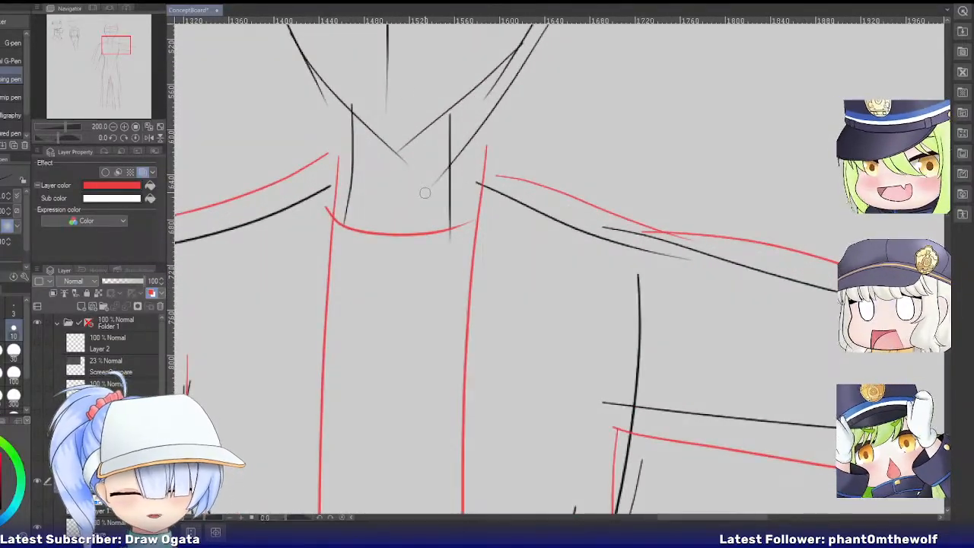
drag(456, 164, 401, 199)
drag(450, 160, 503, 203)
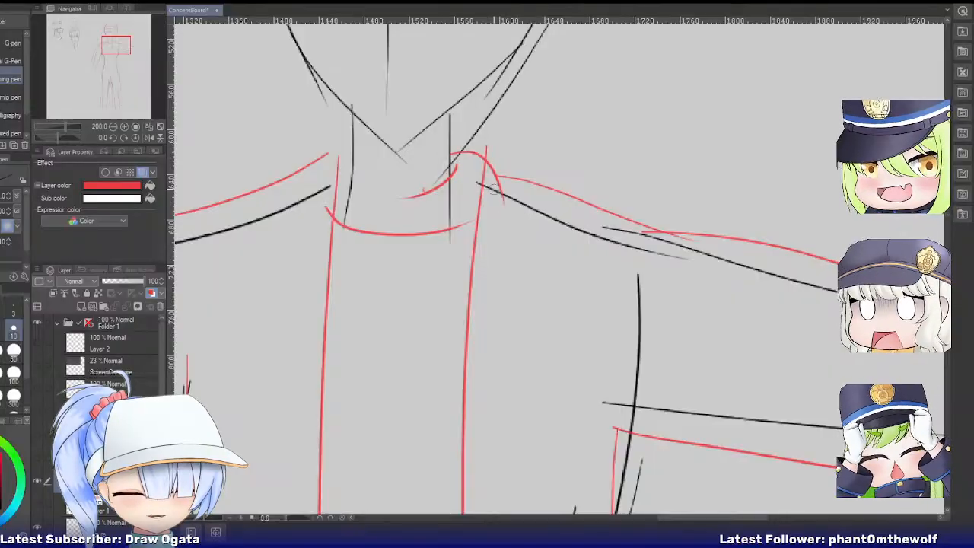
drag(416, 199, 407, 256)
drag(376, 198, 406, 254)
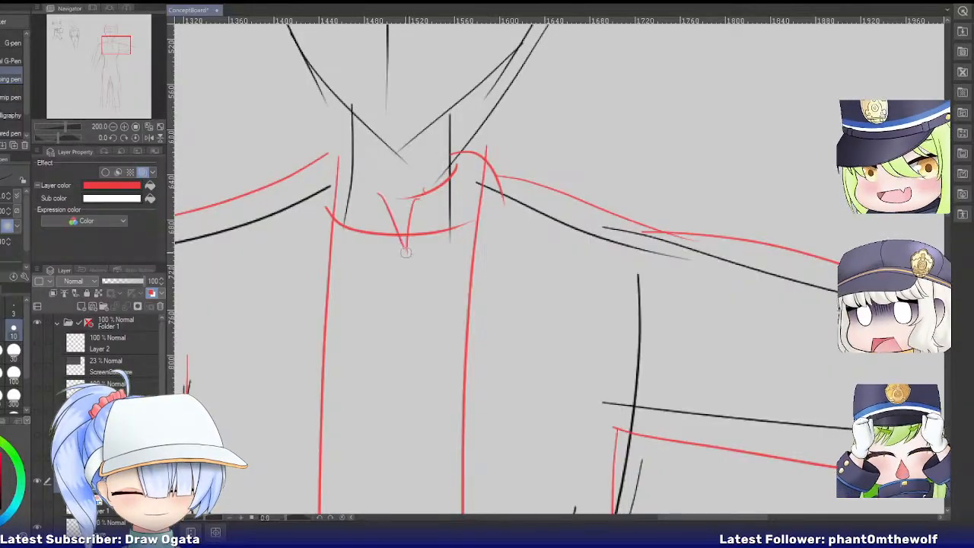
drag(341, 176, 399, 196)
drag(334, 162, 323, 218)
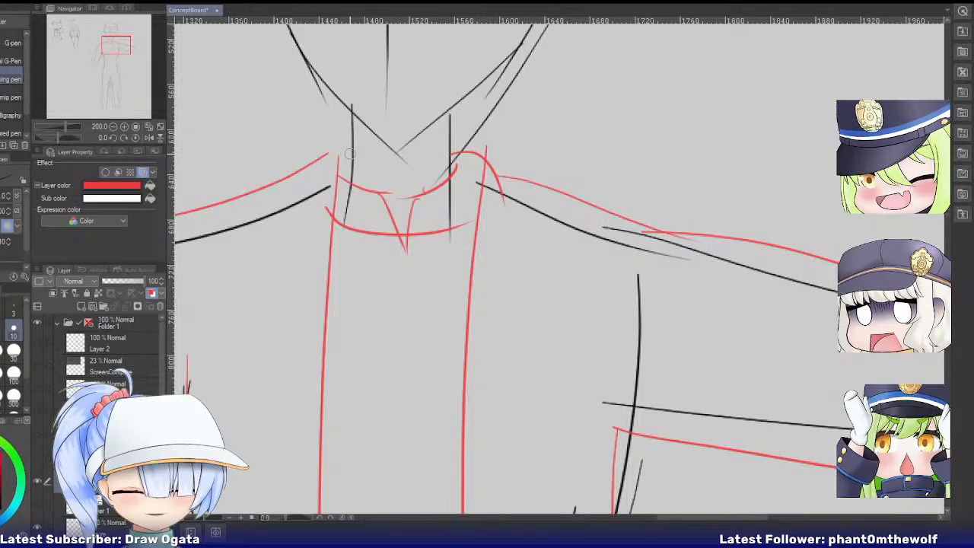
Round off both outer sides of the red collar and add slanted fold lines on either side of the center notch.
mouse_move(348, 152)
mouse_down()
mouse_move(283, 200)
mouse_move(369, 240)
mouse_up()
key(ctrl+z)
drag(303, 200, 362, 244)
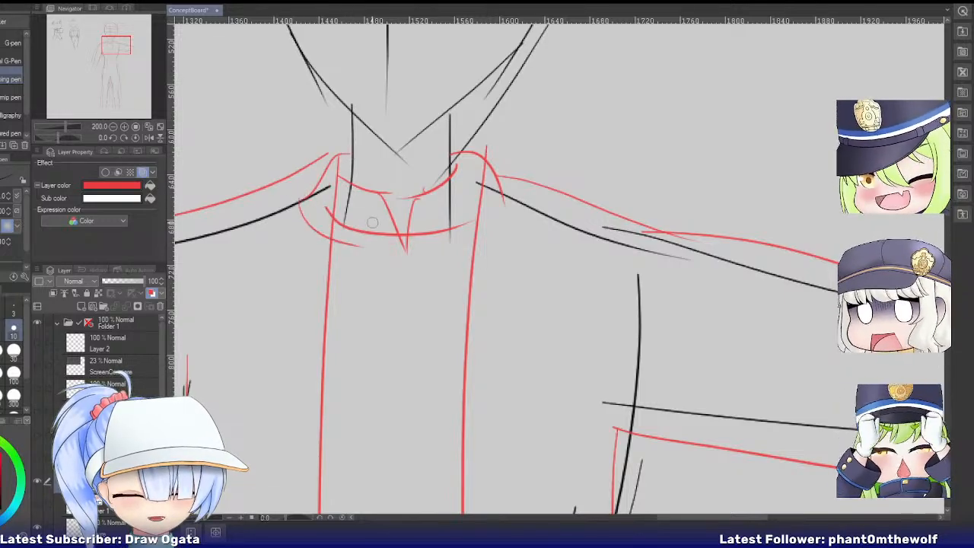
drag(372, 199, 342, 254)
drag(435, 201, 459, 253)
drag(493, 196, 473, 250)
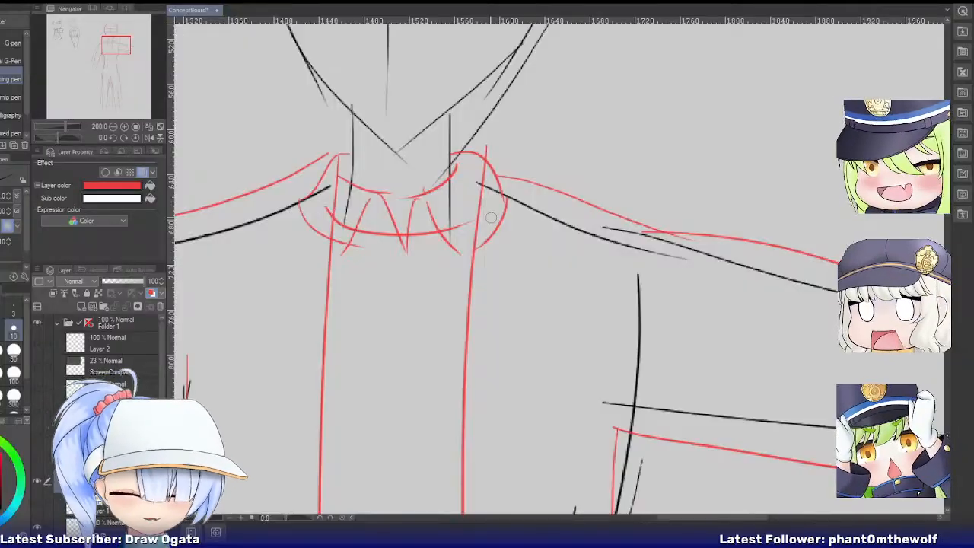
Draw a short vertical red line down the chest from the point of the collar's center notch.
scroll(490, 218, down, 5)
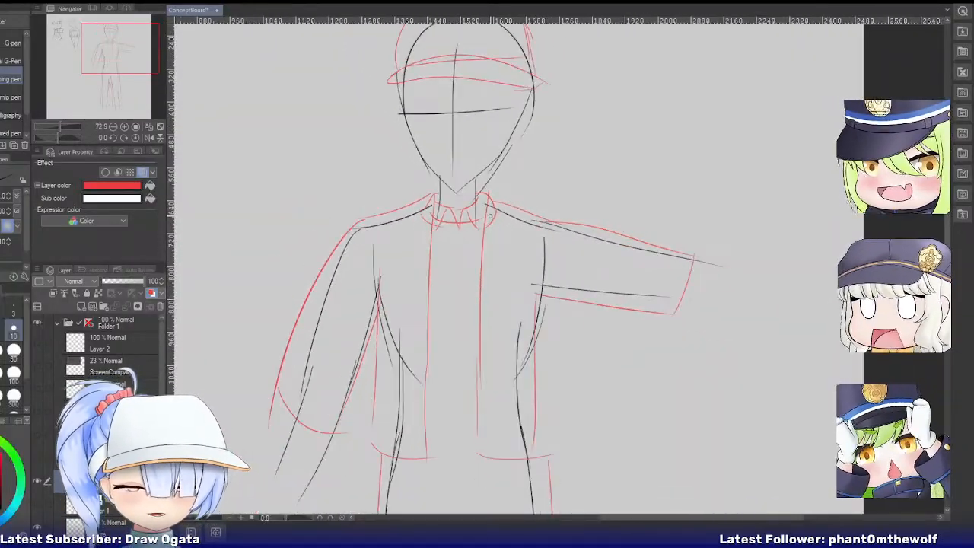
scroll(478, 319, up, 2)
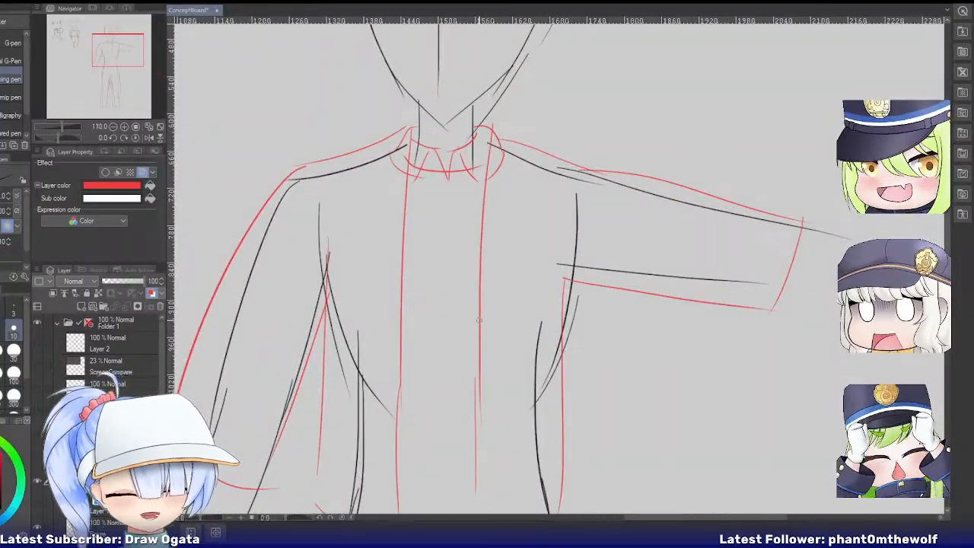
drag(449, 178, 451, 240)
key(ctrl+z)
key(ctrl+z)
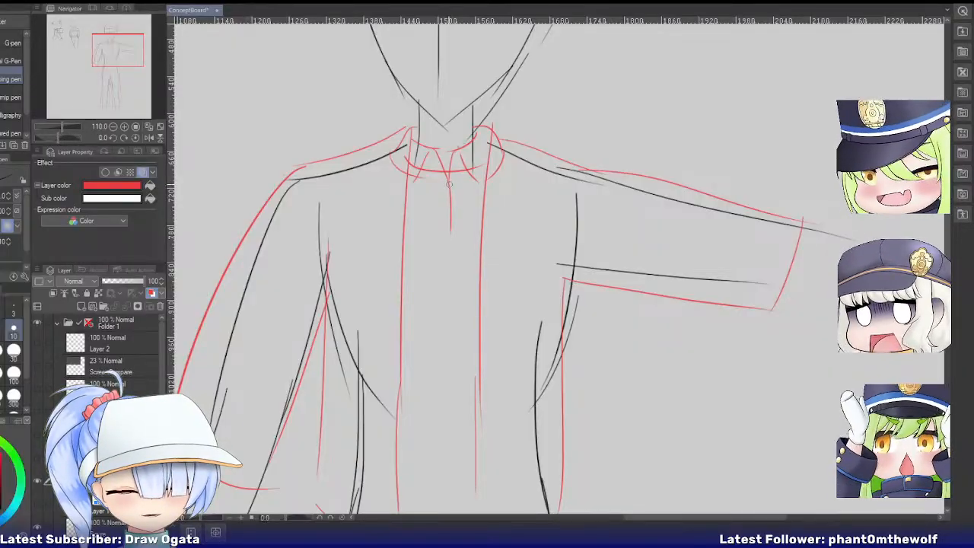
key(ctrl+z)
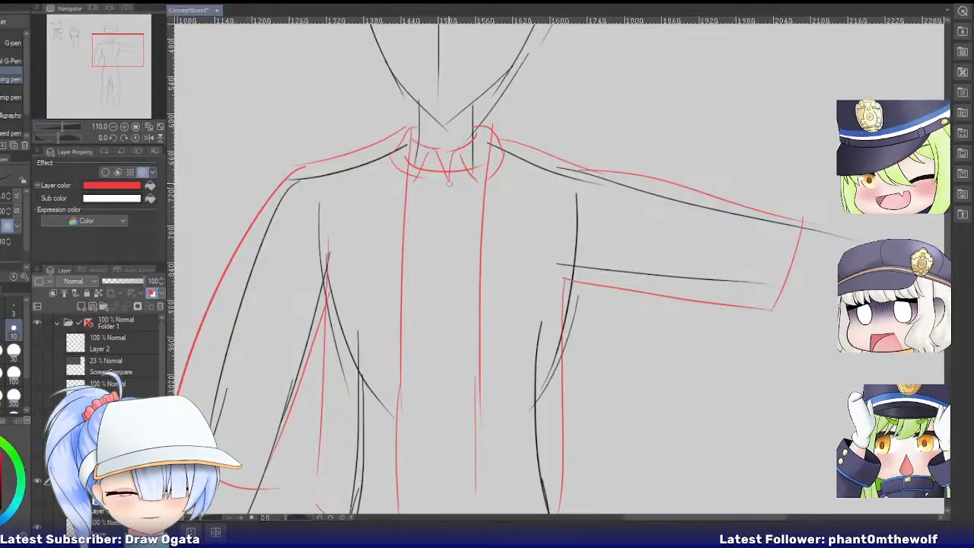
drag(451, 195, 452, 225)
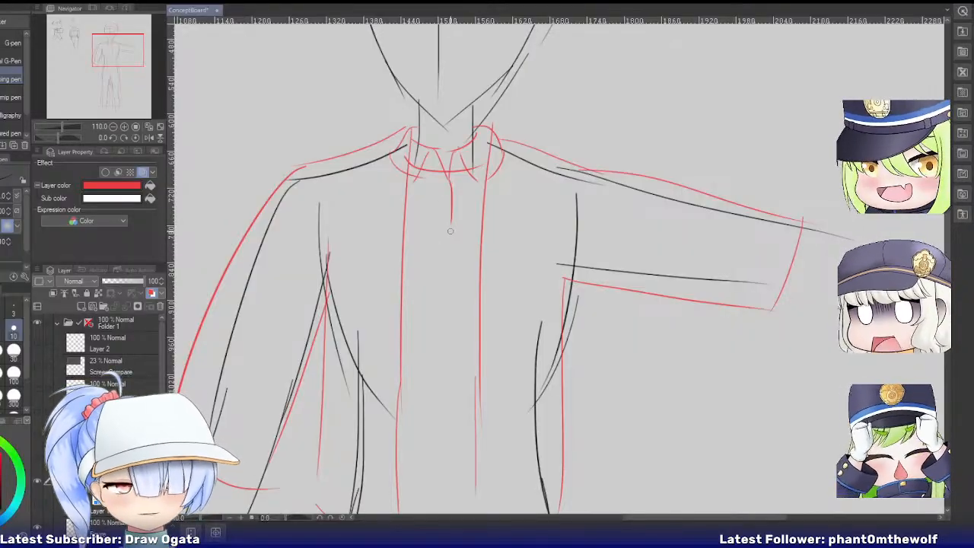
Erase the curved red neckline running across the base of the collar.
key(e)
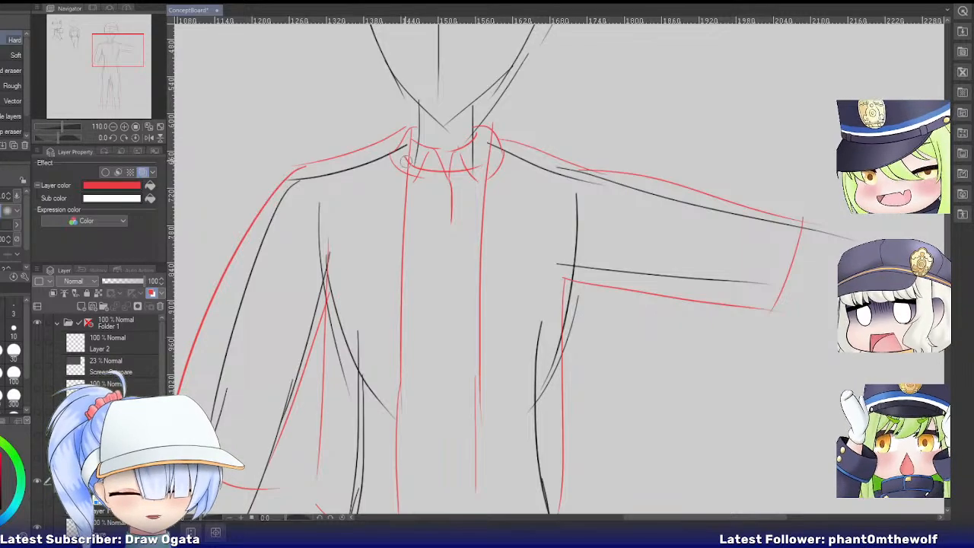
mouse_move(406, 161)
mouse_down()
mouse_move(441, 174)
mouse_move(475, 166)
mouse_up()
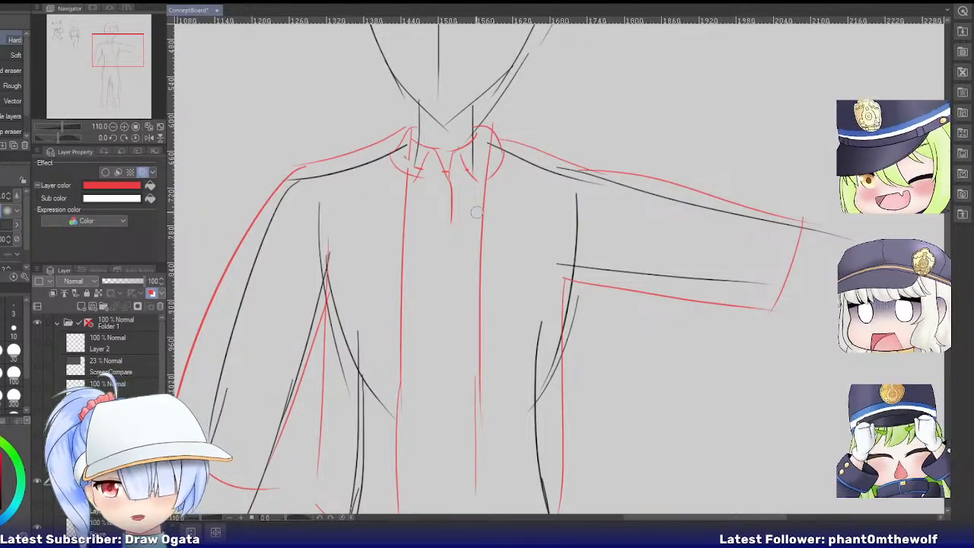
Sketch a red short-sleeved T-shirt in the empty area beside the full-body figure, below the small character sketches.
scroll(475, 213, down, 4)
drag(103, 64, 101, 60)
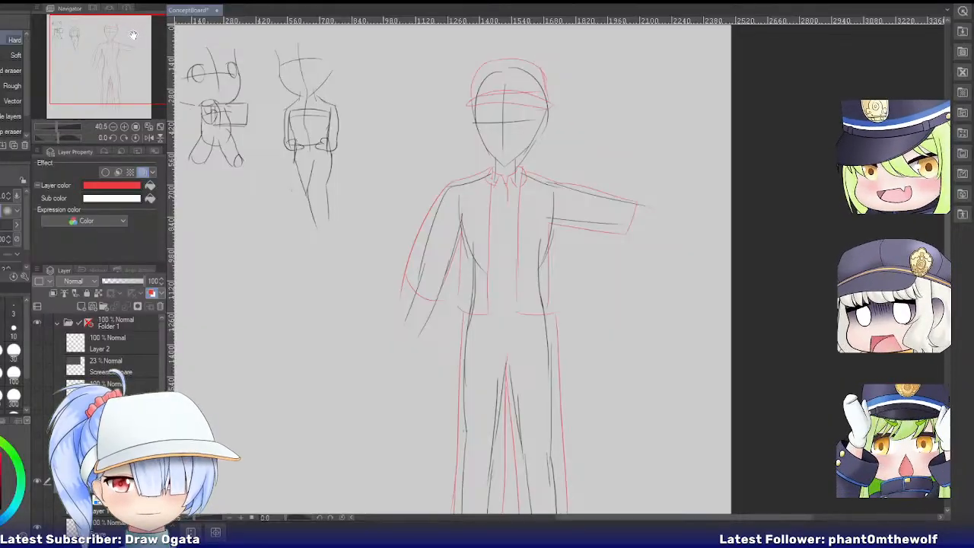
drag(131, 34, 105, 89)
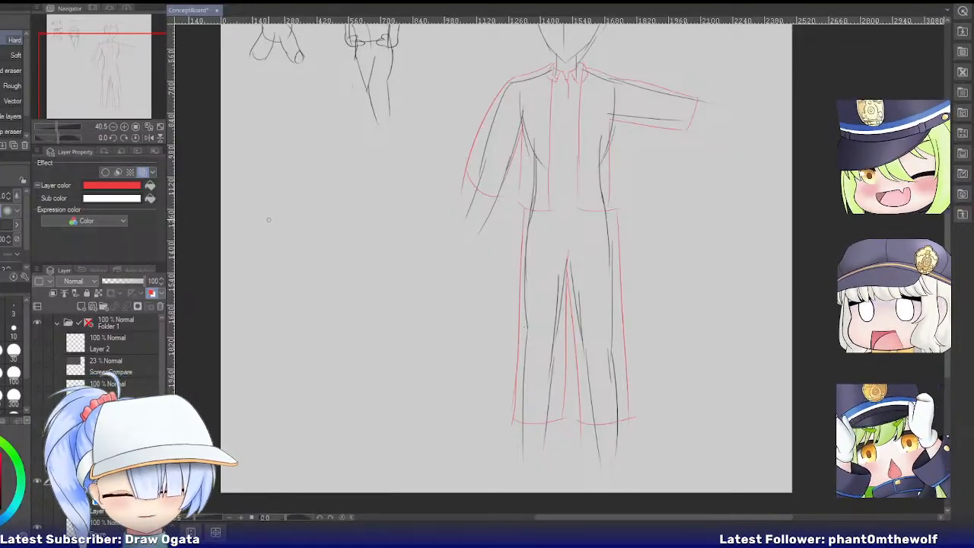
key(p)
drag(259, 202, 263, 236)
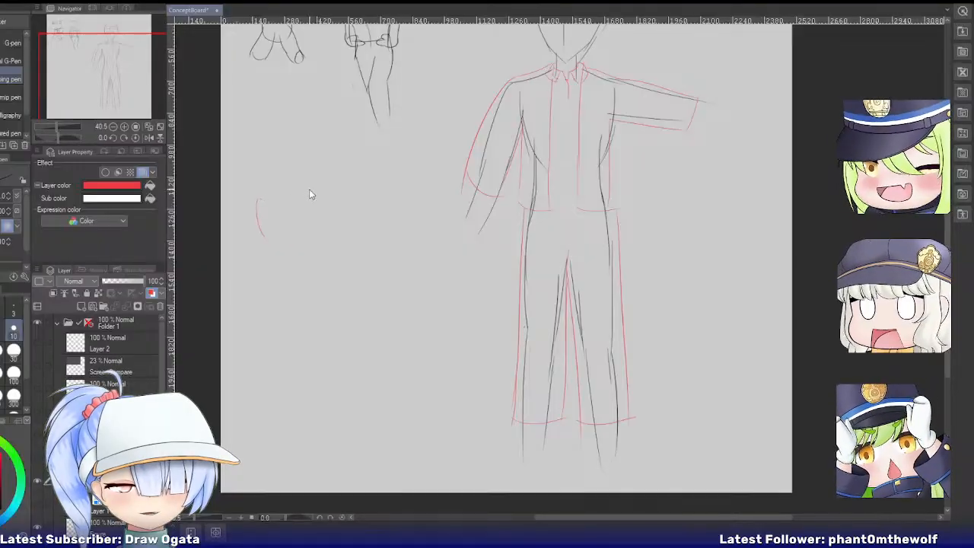
key(ctrl+z)
mouse_move(362, 190)
mouse_down()
mouse_move(305, 192)
mouse_move(240, 222)
mouse_move(428, 225)
mouse_move(417, 253)
mouse_move(370, 242)
mouse_move(384, 325)
mouse_up()
drag(284, 326, 386, 334)
drag(284, 234, 282, 309)
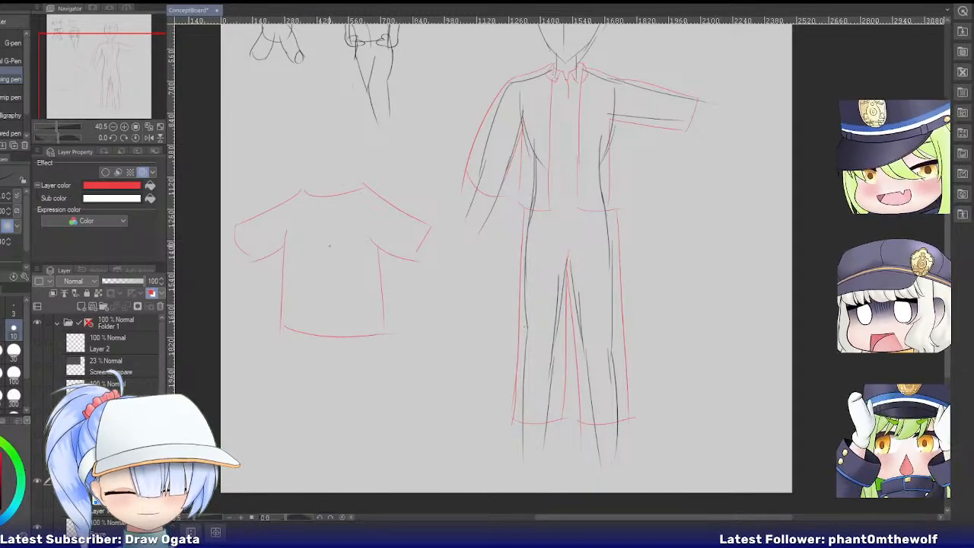
Draw a large curved flame-shaped emblem with a jagged inner line on the front of the red T-shirt.
scroll(345, 214, up, 2)
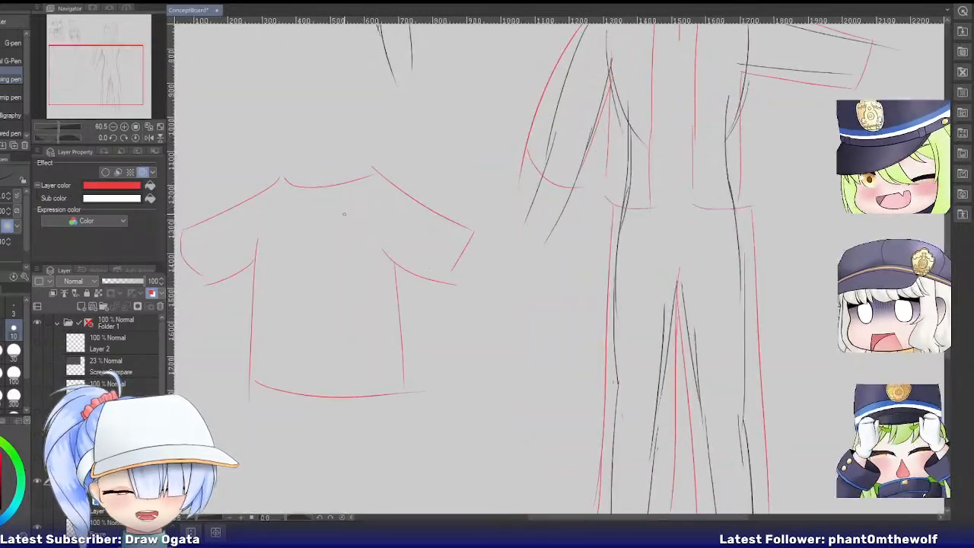
drag(108, 72, 97, 75)
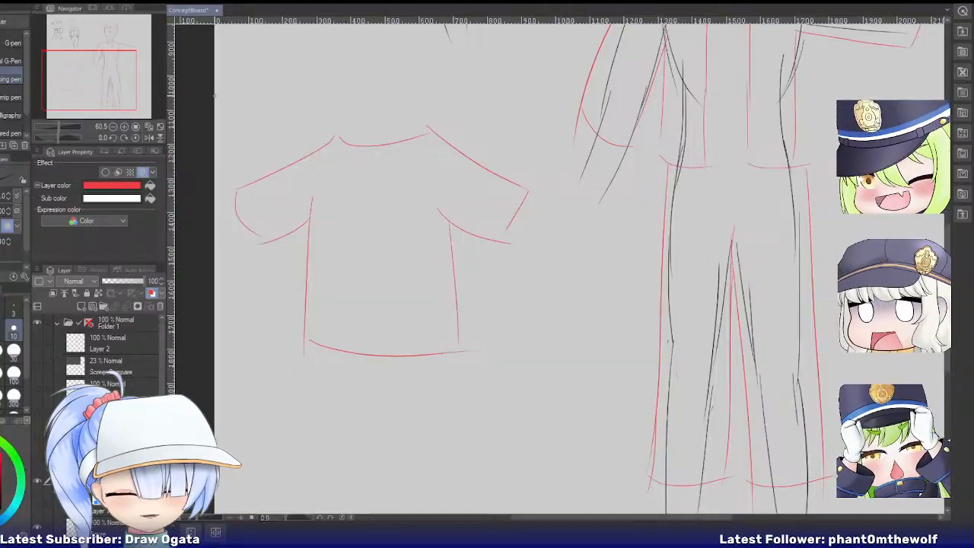
scroll(335, 220, up, 2)
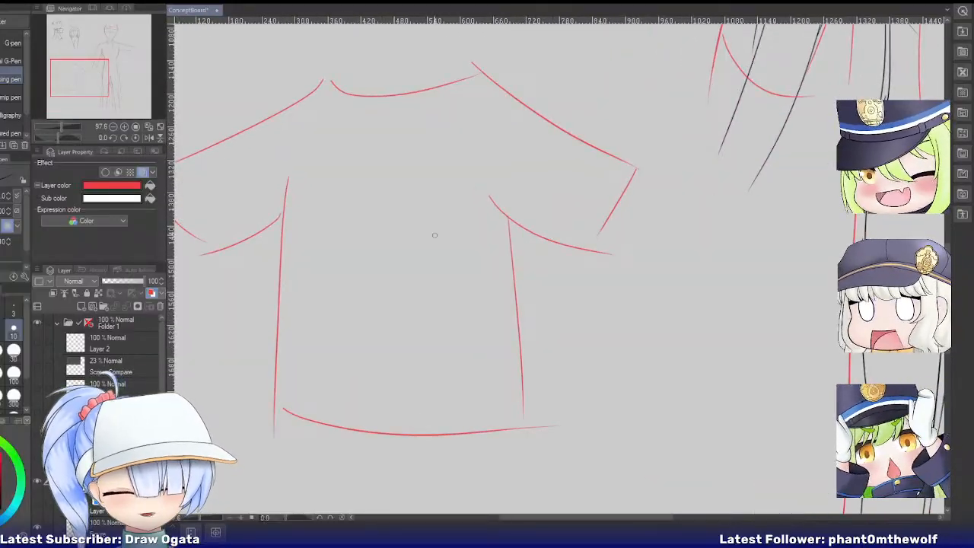
mouse_move(422, 174)
mouse_down()
mouse_move(362, 363)
mouse_move(456, 326)
mouse_move(384, 358)
mouse_up()
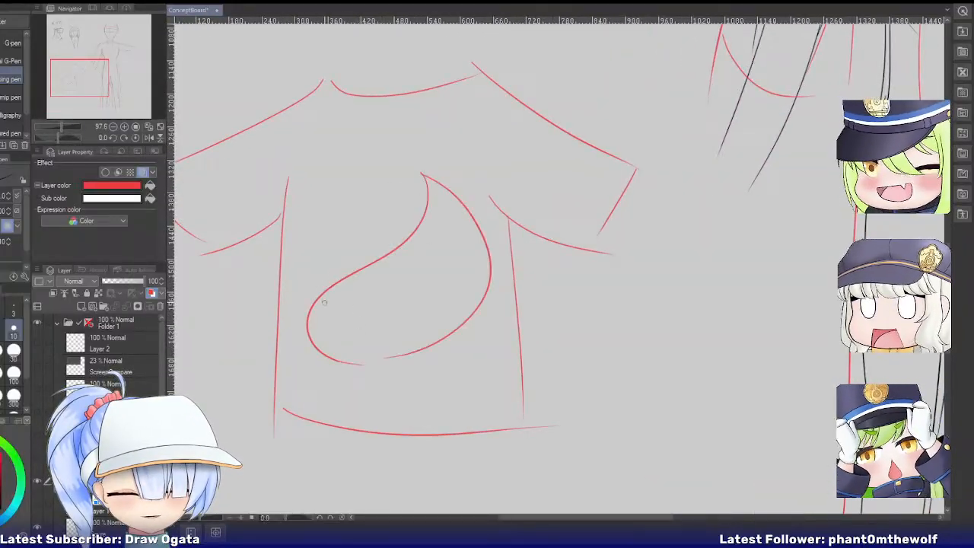
drag(376, 271, 423, 350)
Show the room layout sketch and hide the red outfit and black character sketch layers.
scroll(417, 376, down, 4)
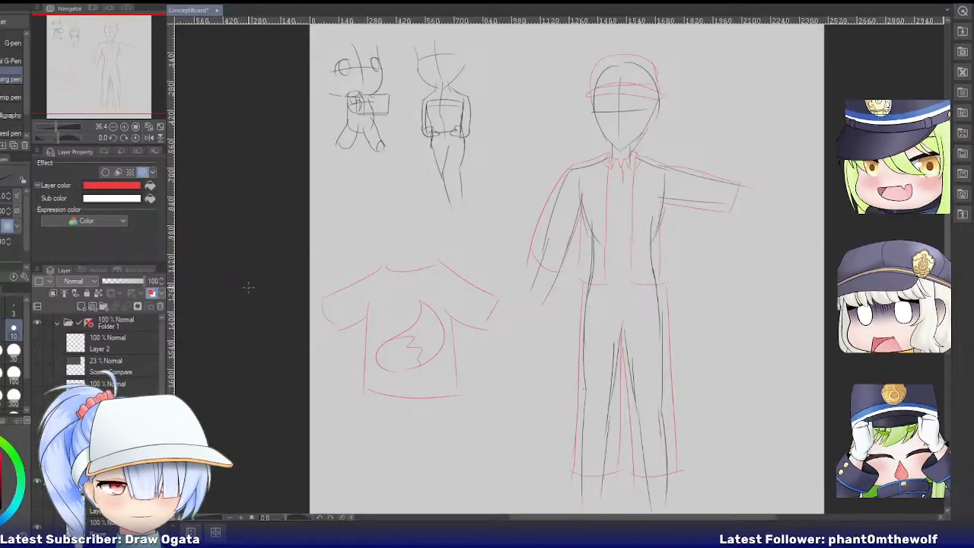
drag(110, 78, 130, 93)
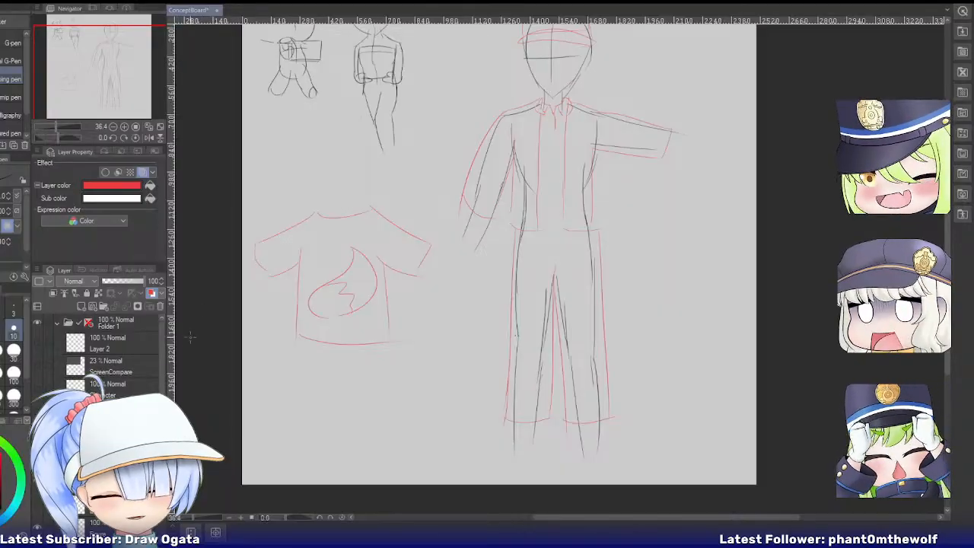
click(37, 481)
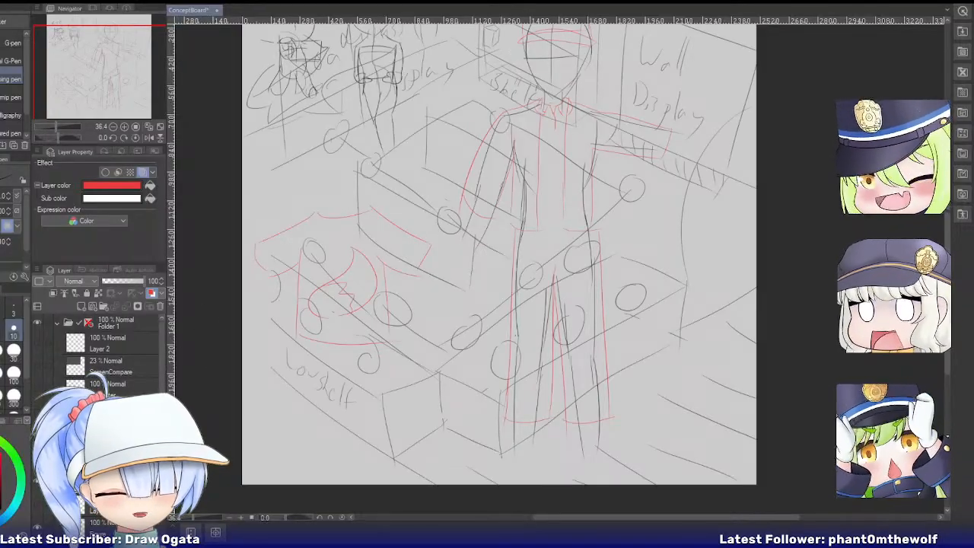
click(37, 481)
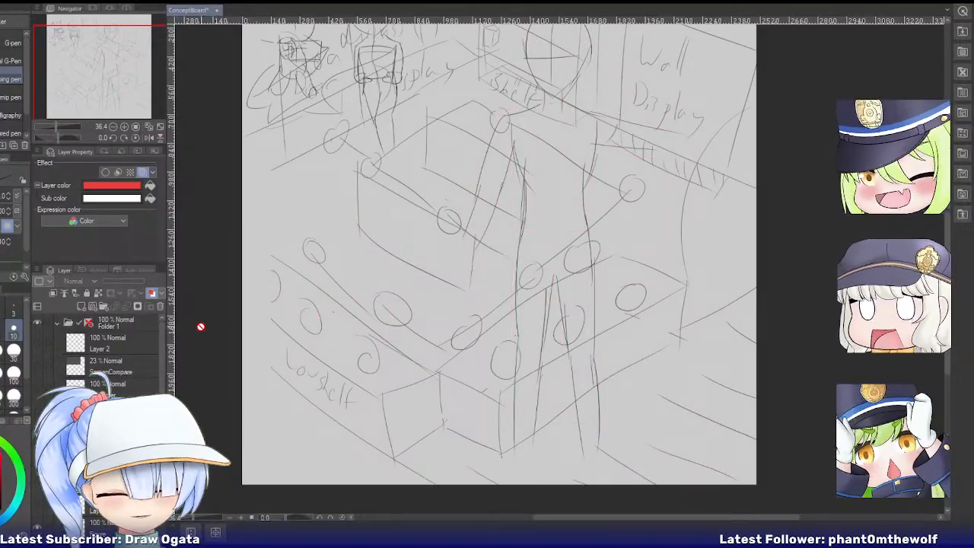
click(37, 480)
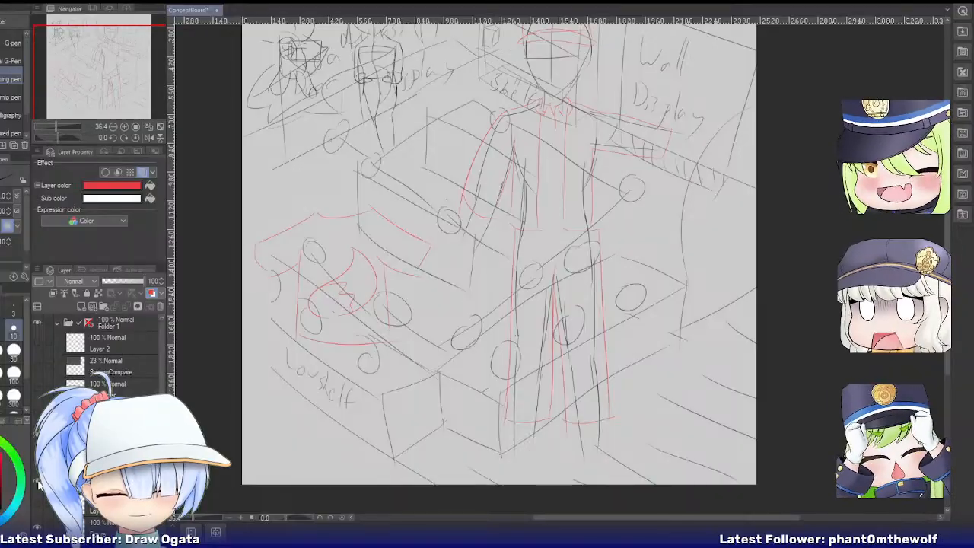
click(37, 481)
click(37, 526)
click(38, 526)
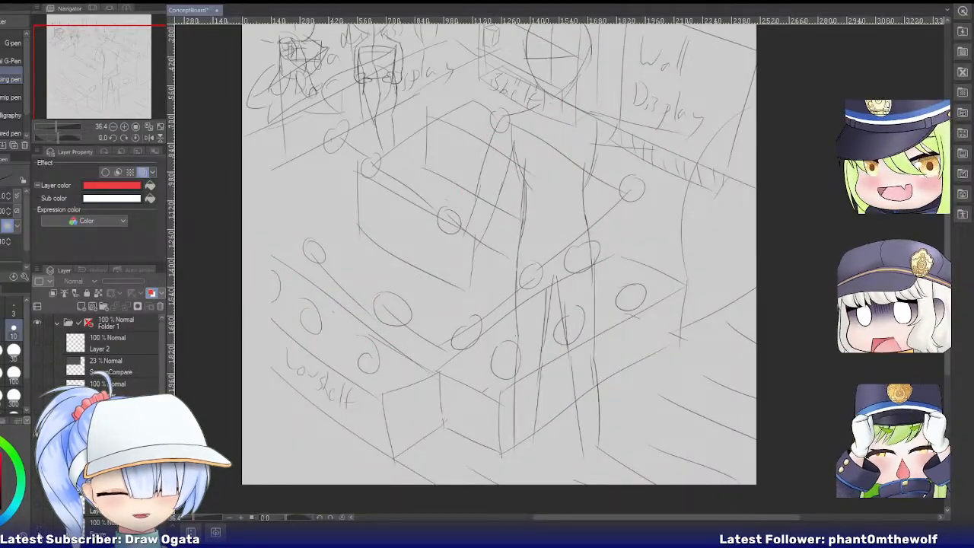
click(37, 526)
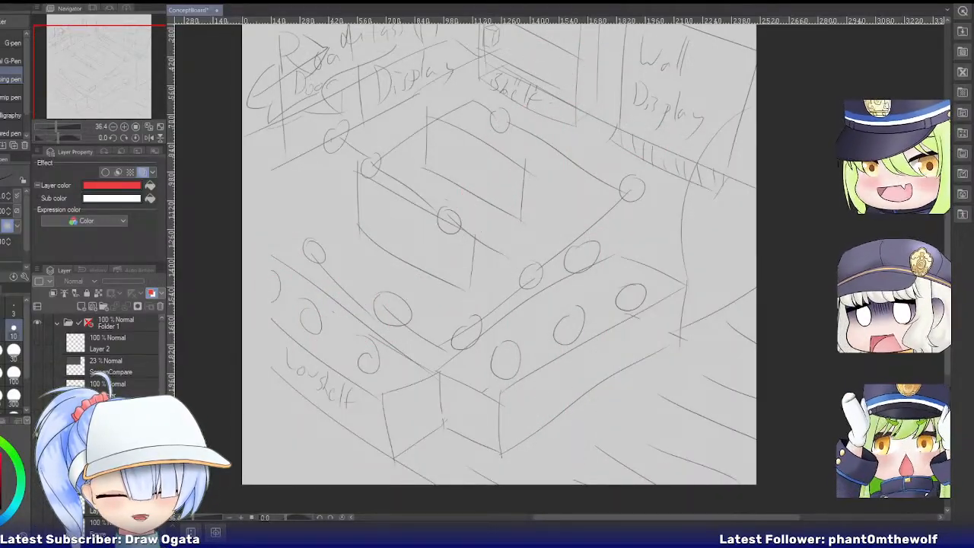
Select the layer for drawing over the room layout and give it a blue layer color.
drag(129, 78, 136, 69)
scroll(502, 137, up, 1)
scroll(541, 163, up, 3)
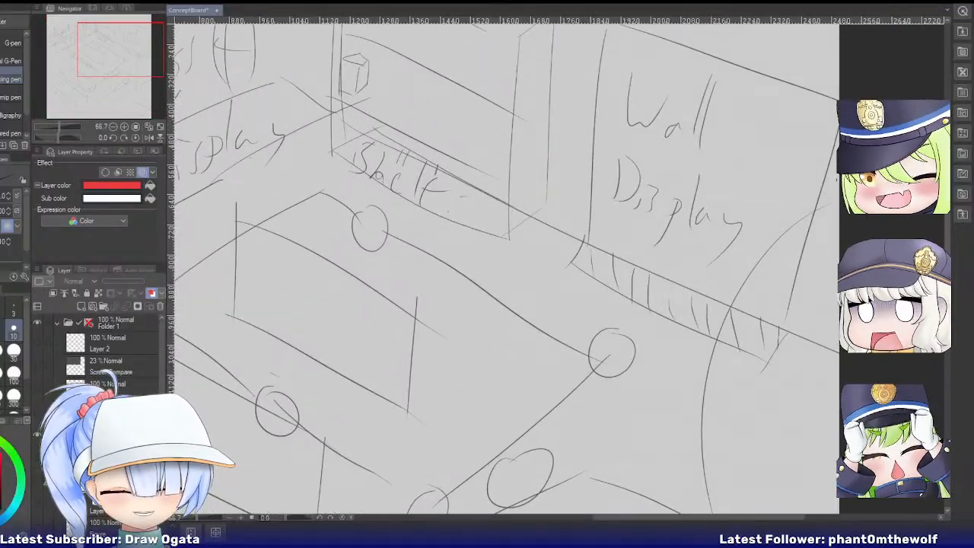
click(114, 458)
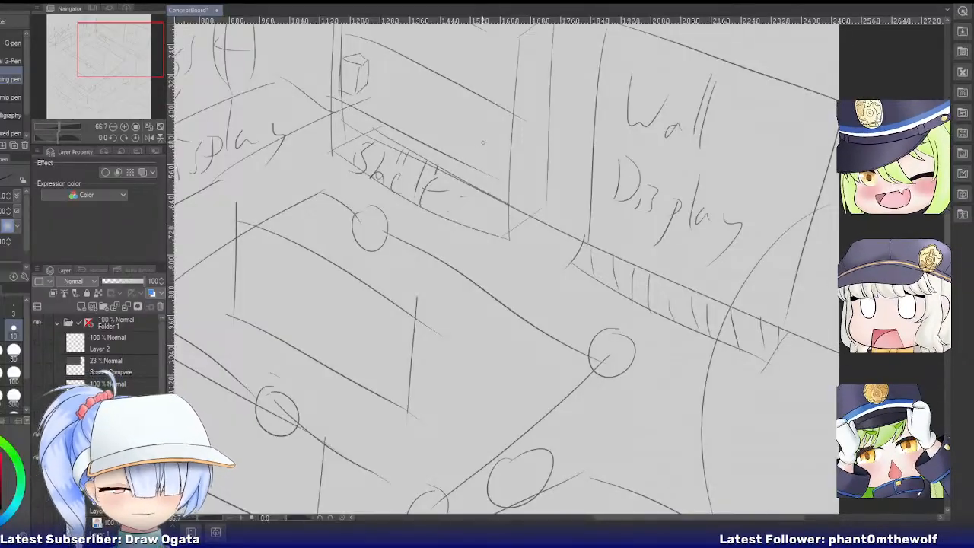
key(ctrl+b)
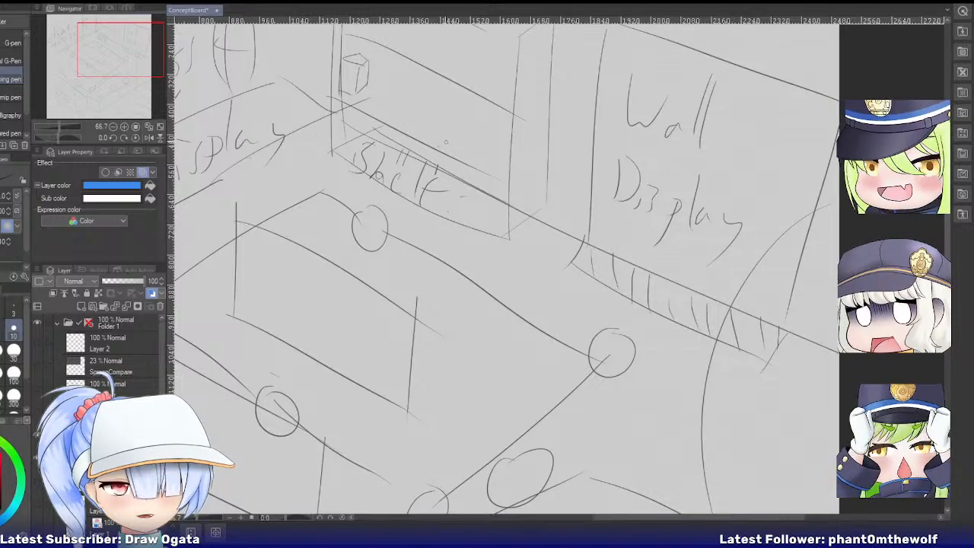
Sketch a small blue figure over the shelf area, with a round head, face guidelines and curved shoulder lines.
drag(456, 148, 473, 149)
key(ctrl+z)
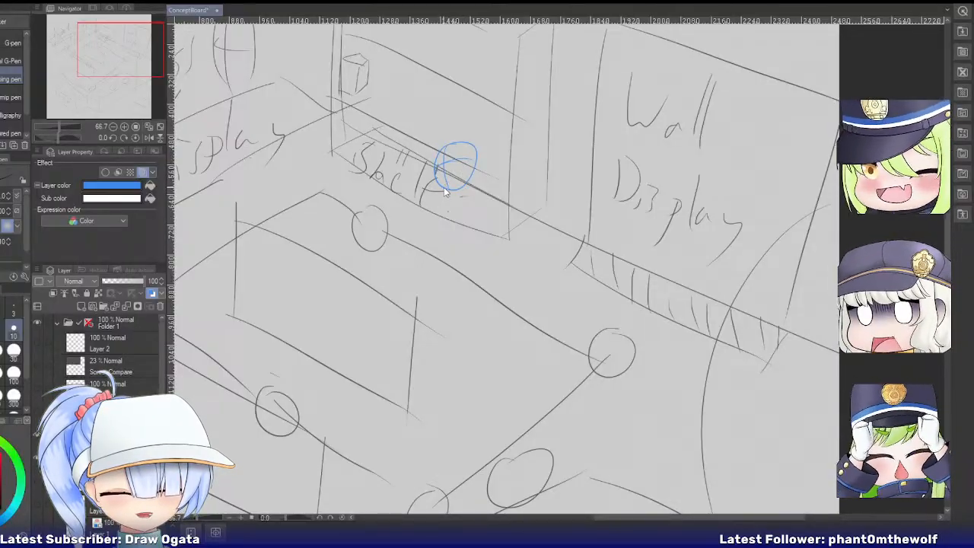
drag(439, 197, 433, 242)
drag(468, 190, 481, 239)
key(ctrl+z)
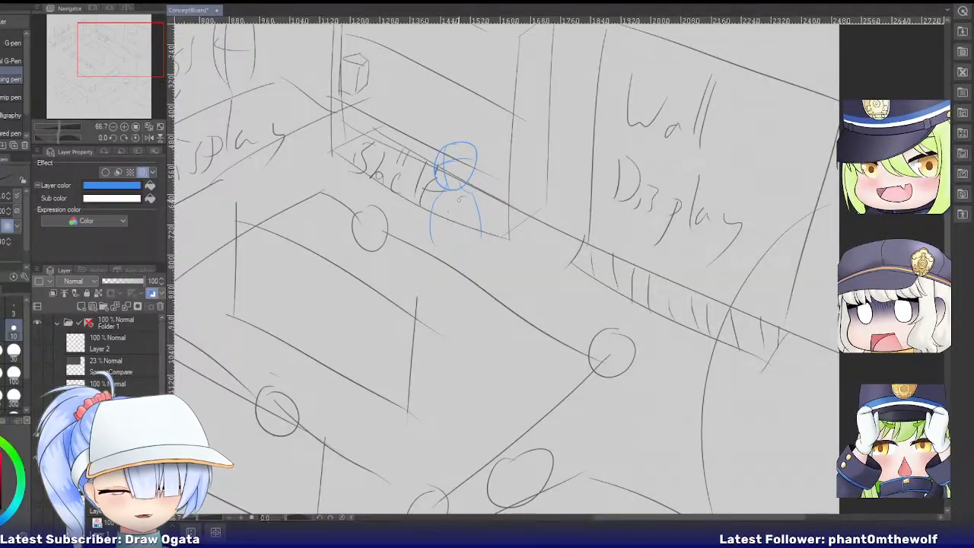
key(ctrl+z)
drag(475, 193, 482, 230)
key(ctrl+z)
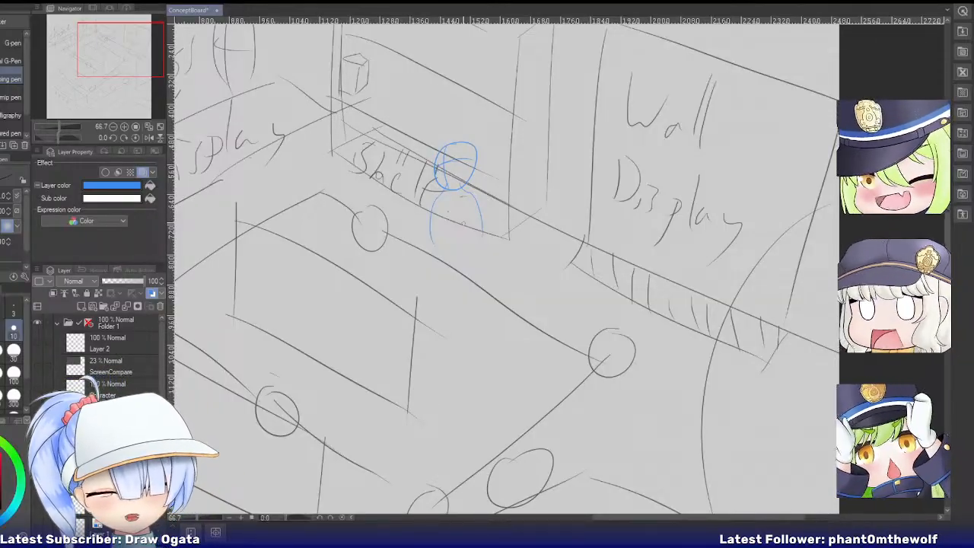
Add a flame-shaped emblem with a jagged inner line to the torso of the small blue figure.
scroll(466, 204, up, 7)
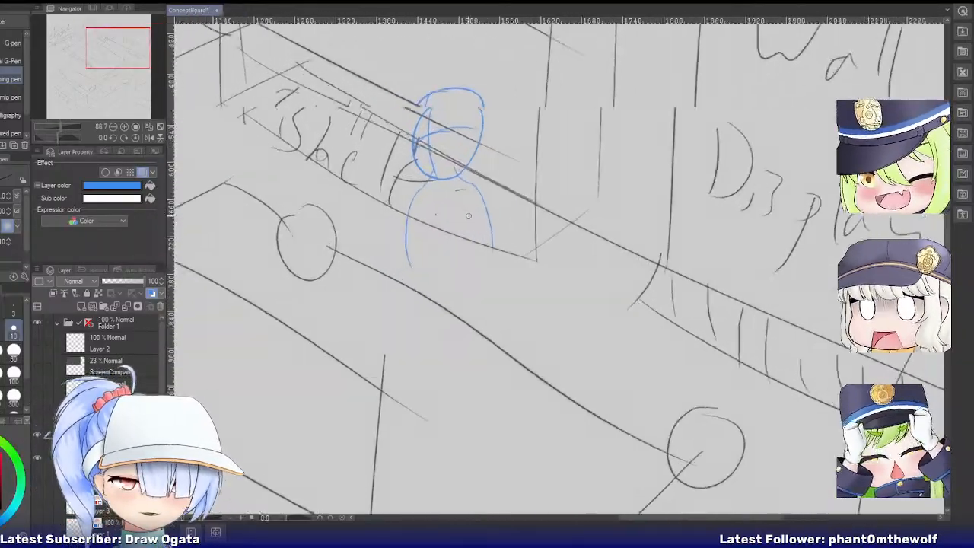
scroll(464, 221, down, 6)
scroll(462, 247, up, 4)
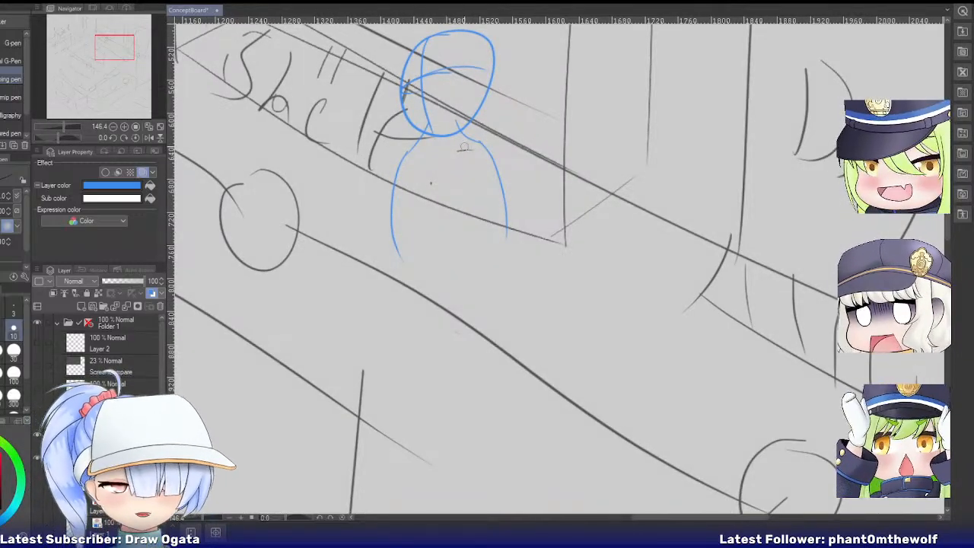
drag(459, 151, 420, 242)
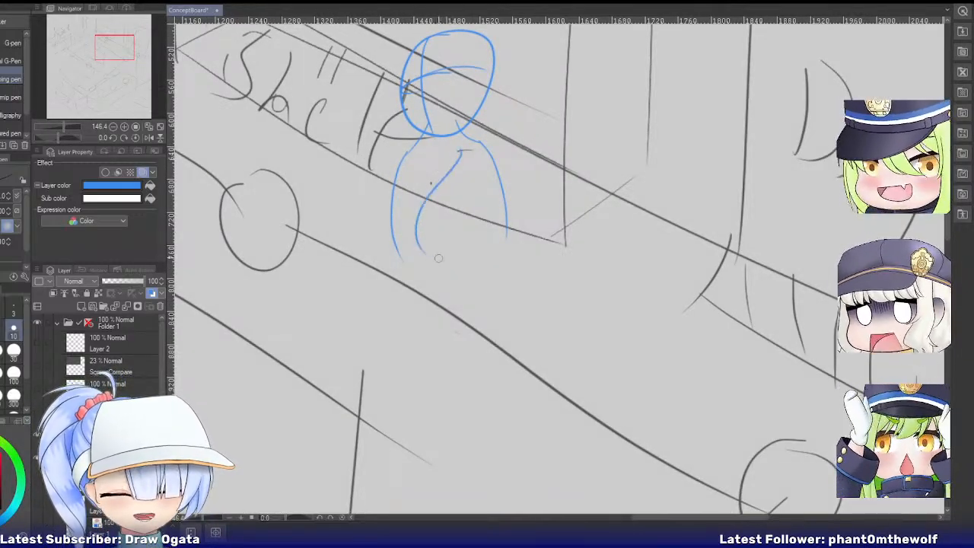
mouse_move(462, 152)
mouse_down()
mouse_move(472, 179)
mouse_move(420, 242)
mouse_move(461, 227)
mouse_up()
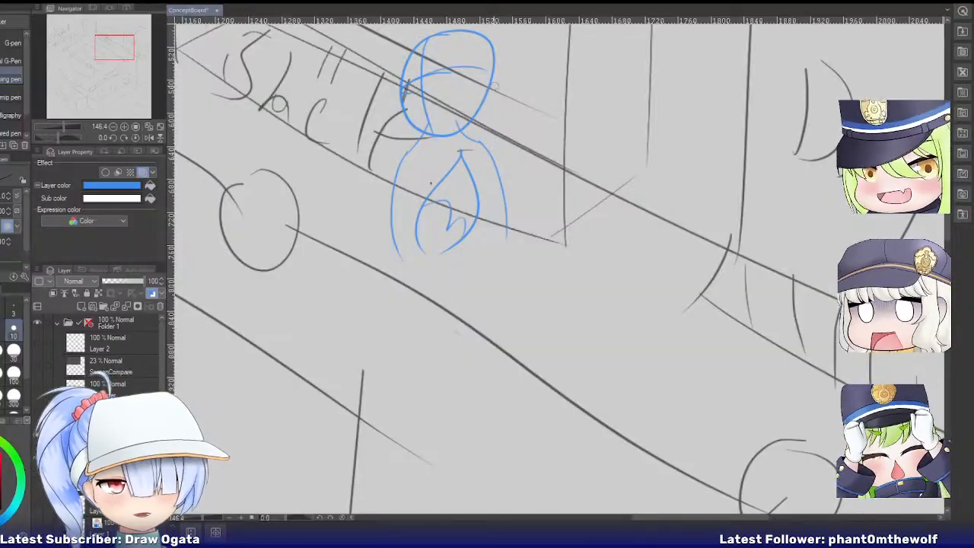
Compare the red jacket outfit with the blue T-shirt outfit by toggling the visibility of their layers.
scroll(460, 159, down, 7)
scroll(457, 144, down, 3)
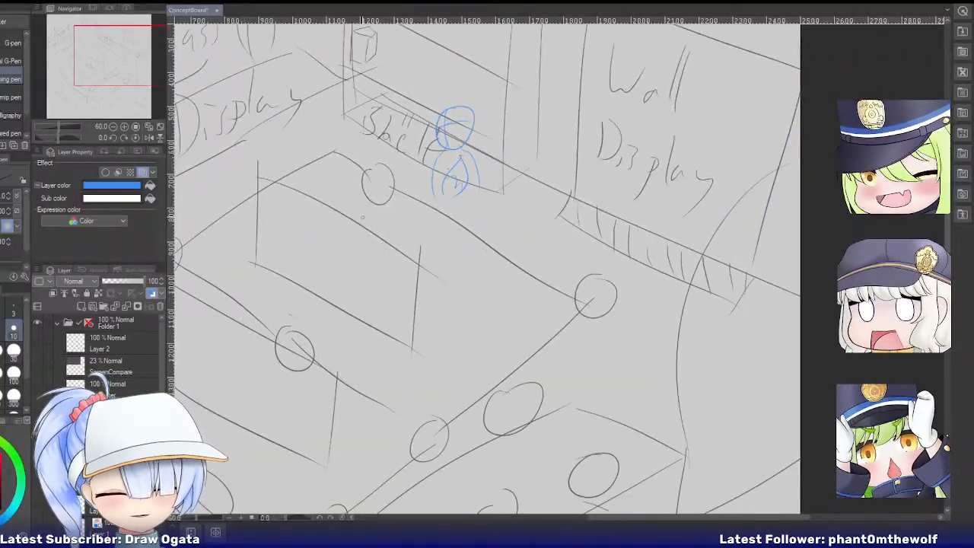
click(36, 507)
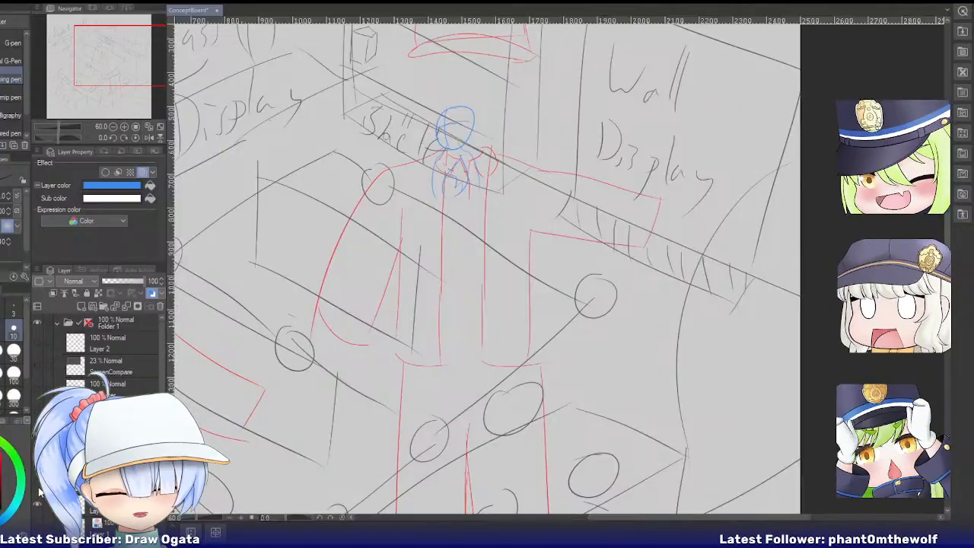
click(37, 482)
click(36, 527)
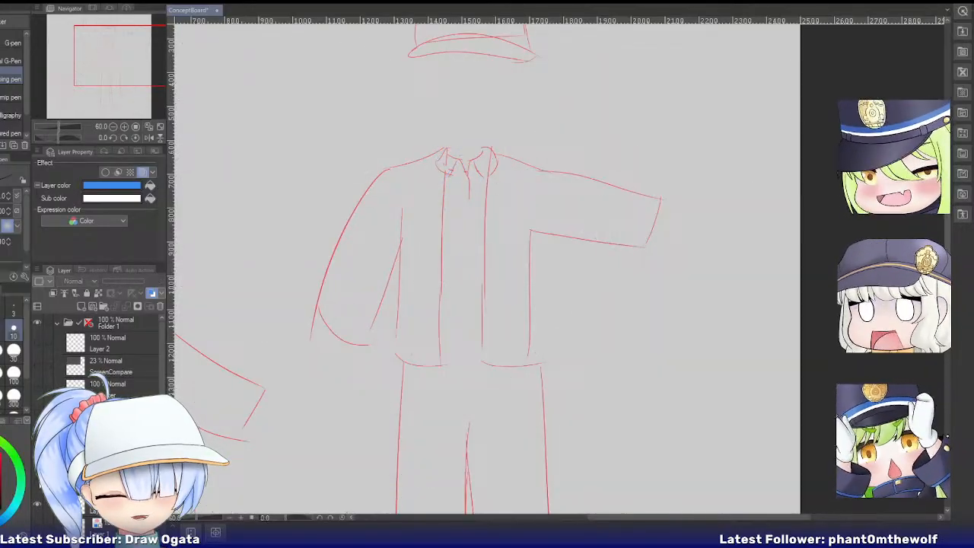
click(37, 527)
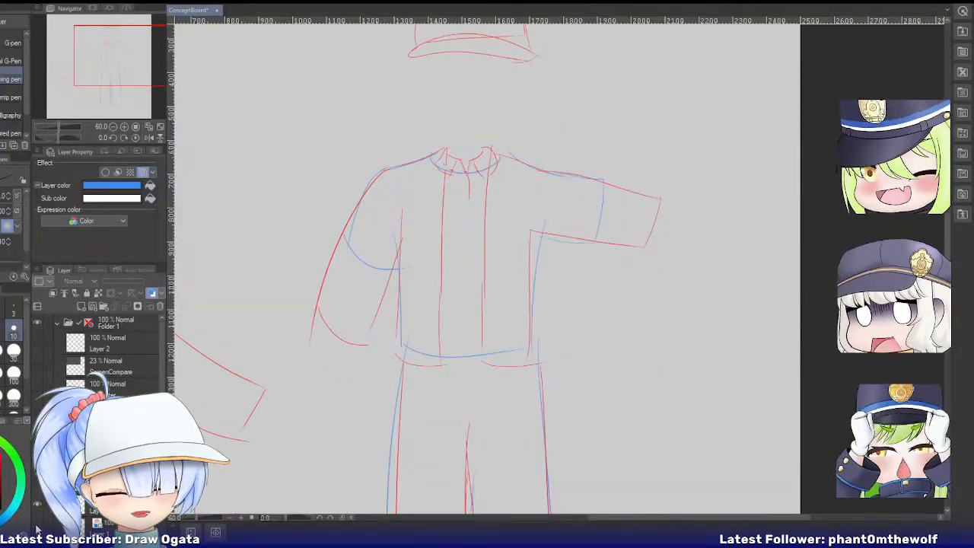
click(37, 527)
click(37, 506)
click(36, 527)
click(37, 527)
click(36, 507)
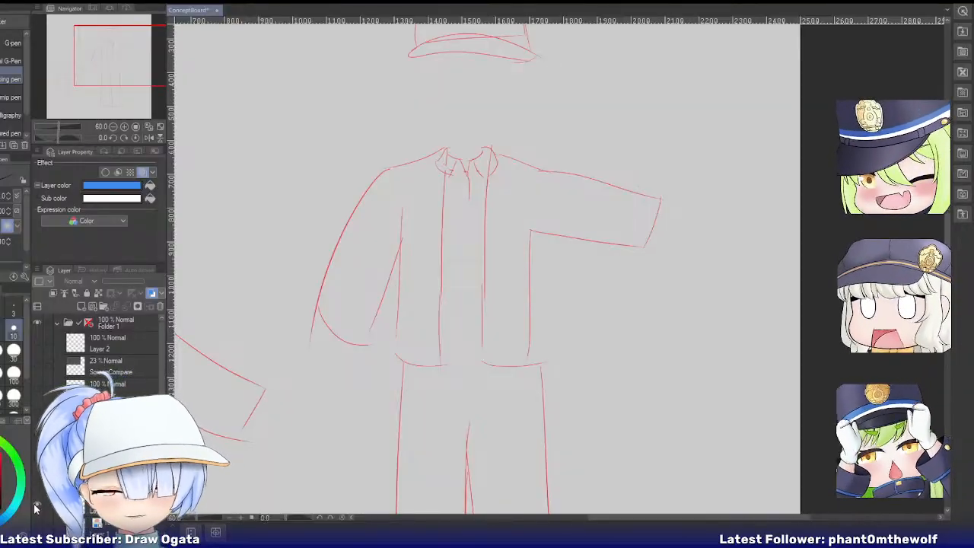
Hide the red outfit and show the room layout sketch on its own.
click(35, 505)
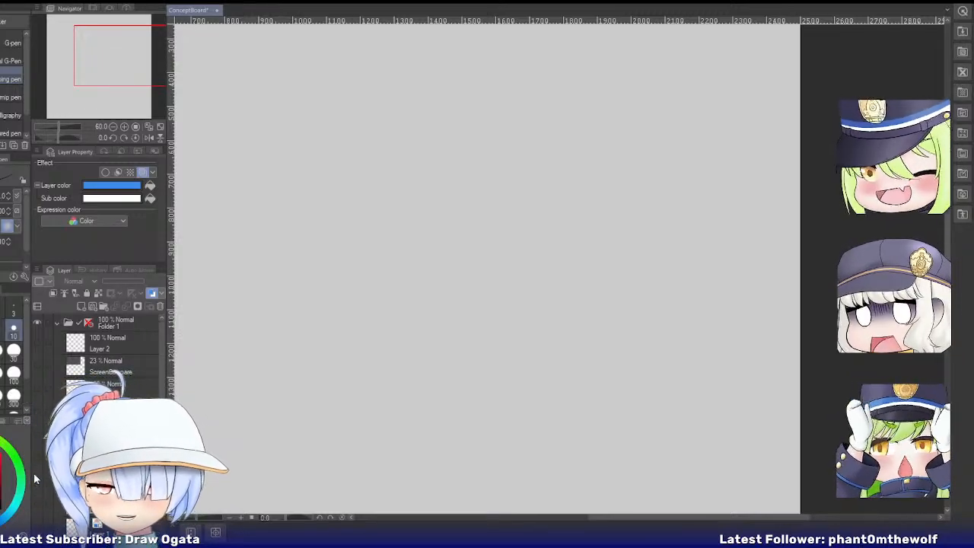
click(38, 460)
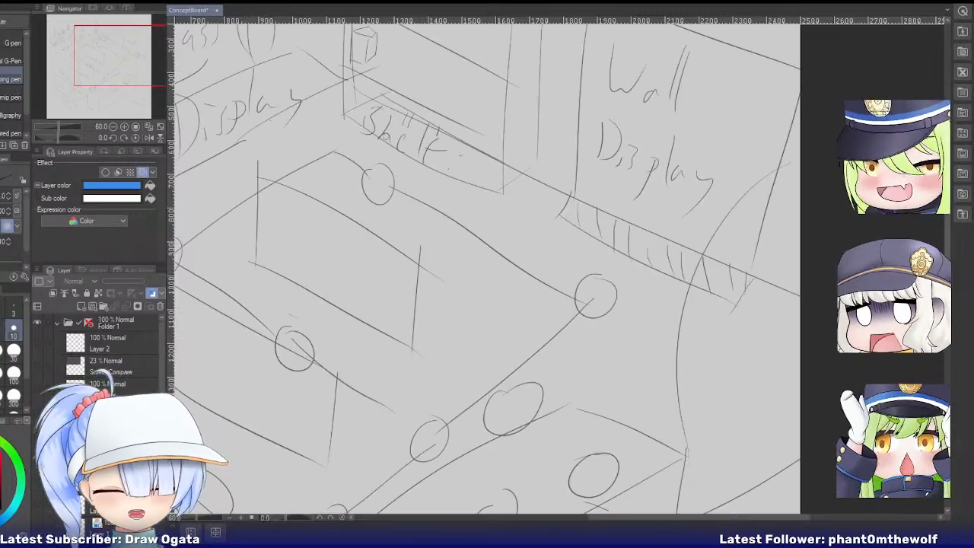
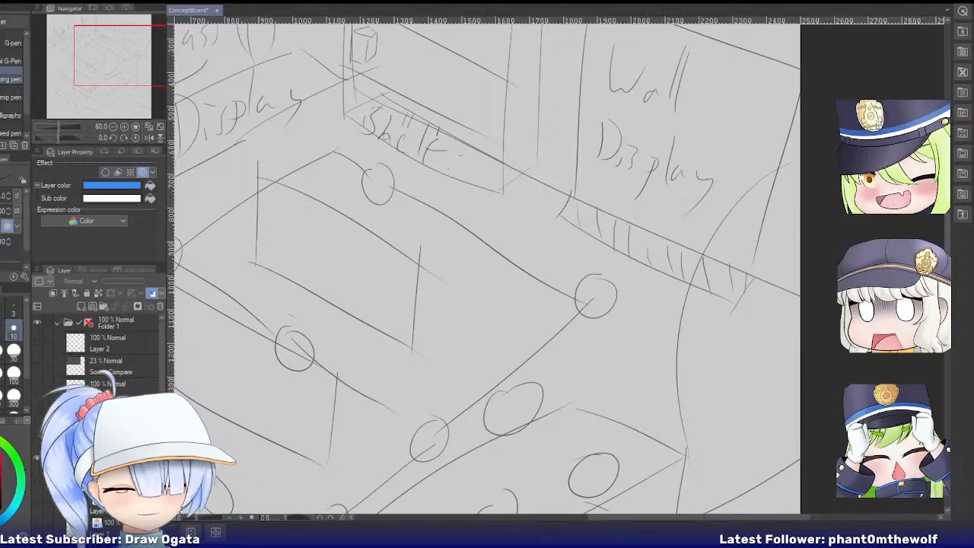
Erase the curved line that runs from the wall display's corner down to the counter in the room layout sketch.
drag(126, 58, 119, 57)
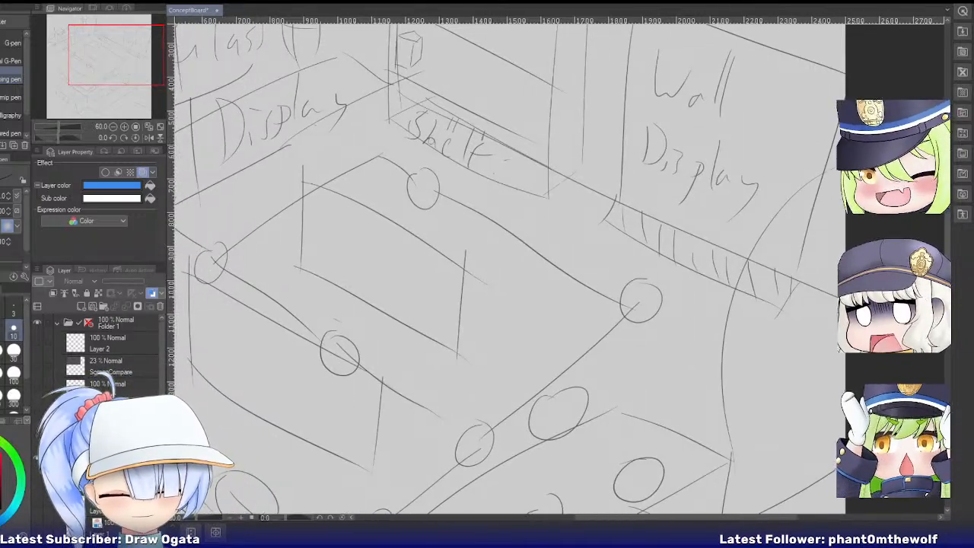
scroll(324, 359, down, 3)
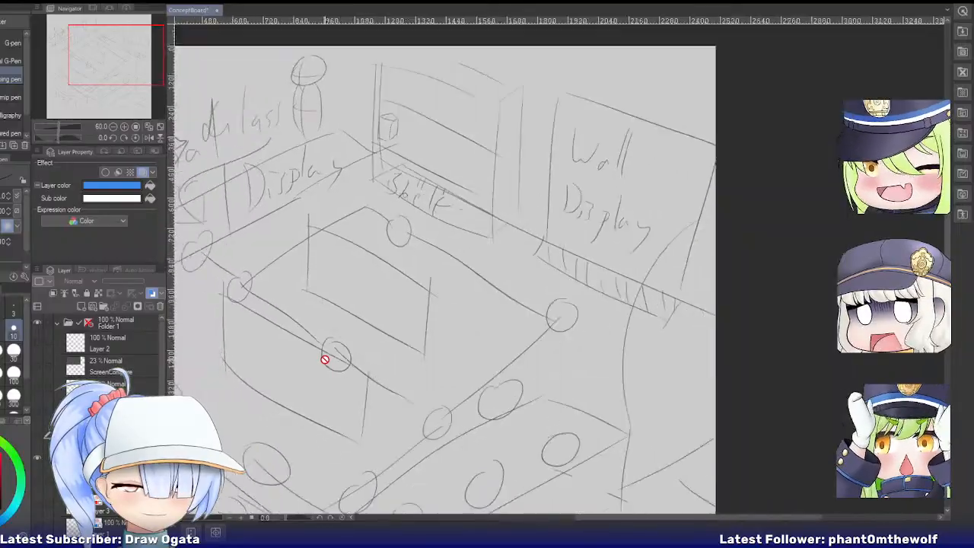
scroll(325, 358, down, 1)
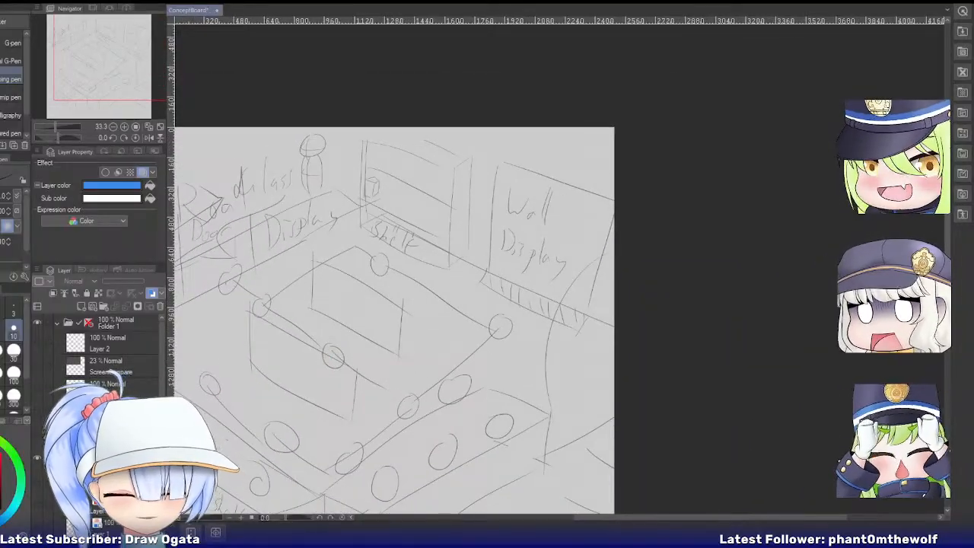
click(116, 77)
key(e)
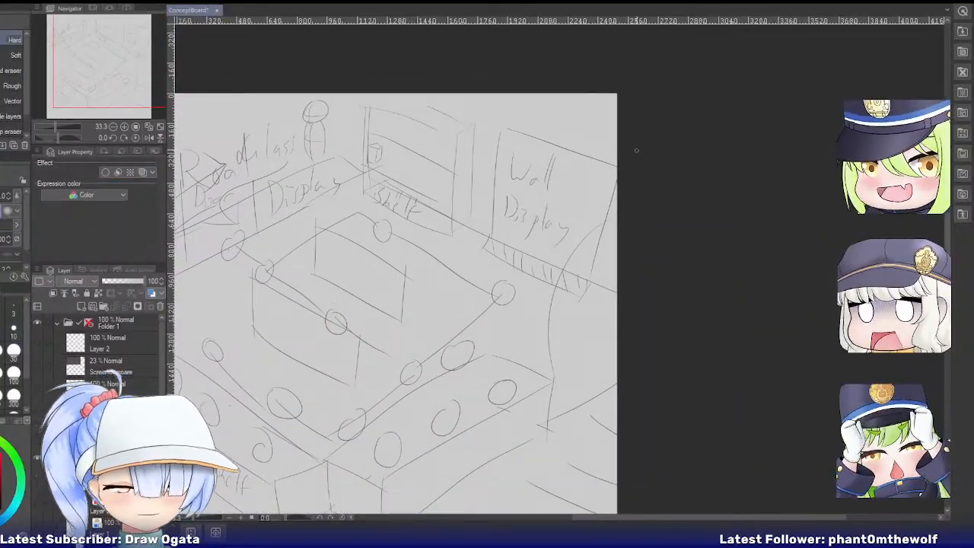
key(])
key(])
key(])
key(])
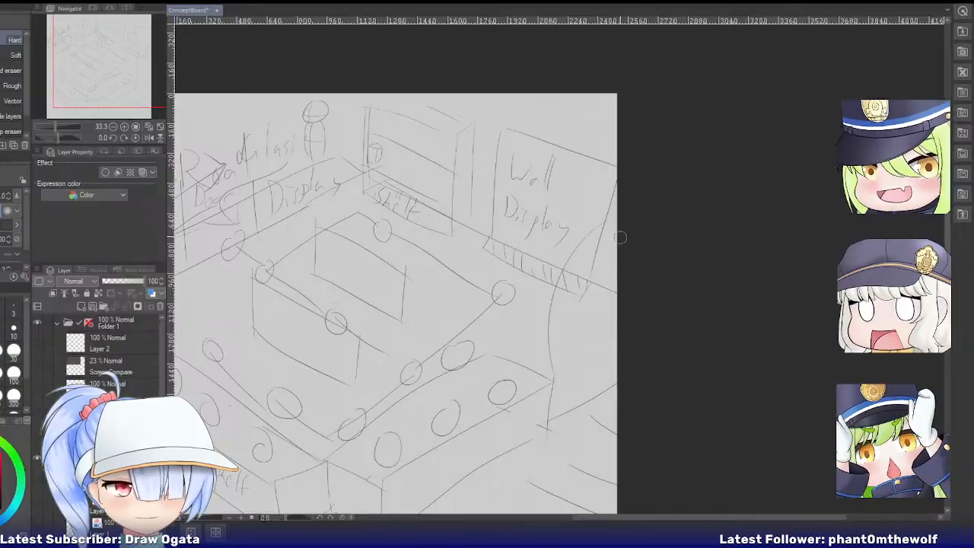
drag(624, 218, 545, 289)
drag(625, 222, 560, 348)
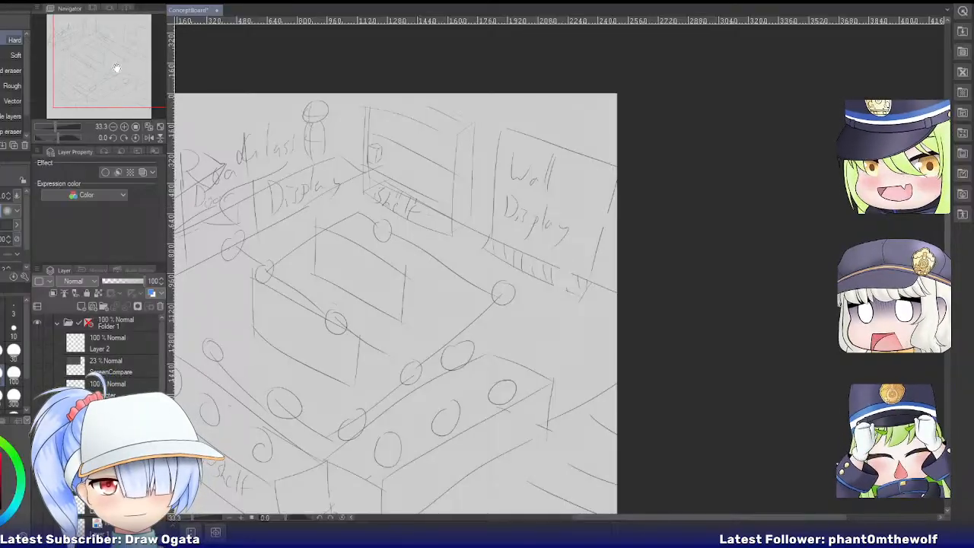
Show the generic player character sketch instead of the room layout and apply the blue layer color to Layer 5.
drag(118, 66, 106, 79)
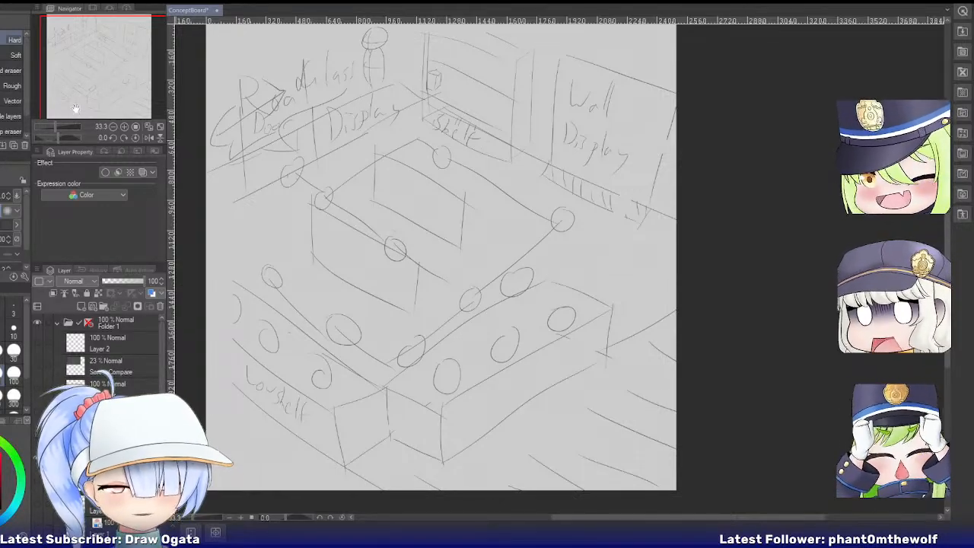
drag(89, 99, 91, 94)
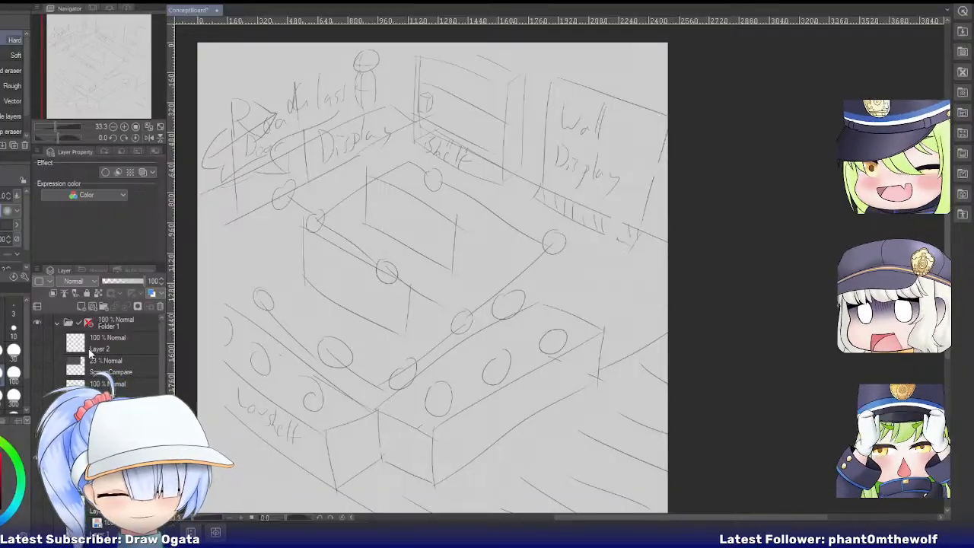
scroll(92, 381, down, 3)
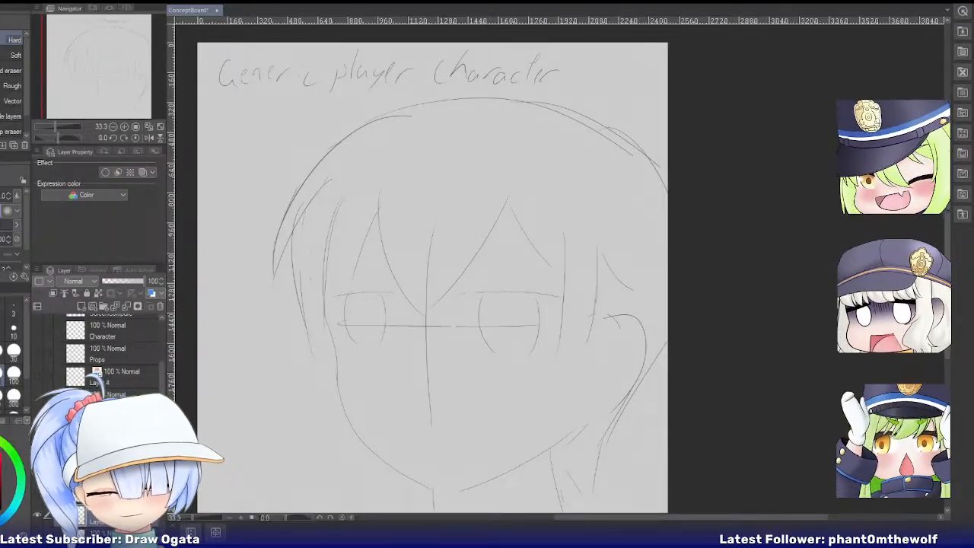
key(ctrl+b)
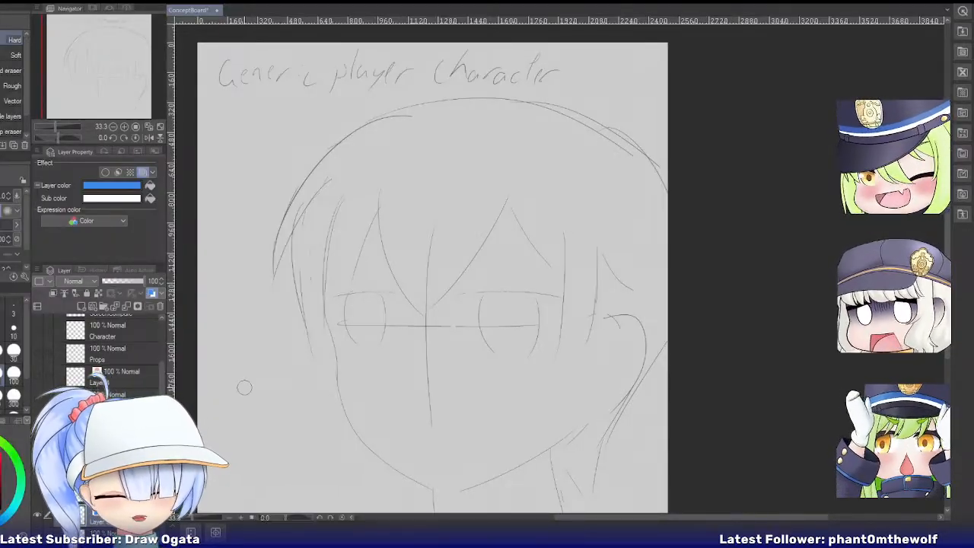
key(p)
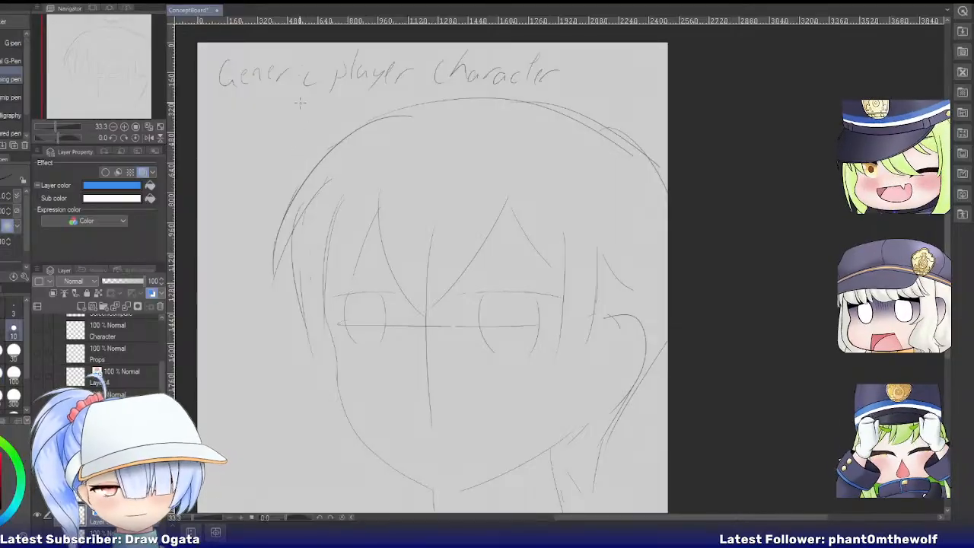
Sketch the crown of a cap in blue over the character's head, with a curved lower edge across the forehead.
drag(337, 101, 299, 157)
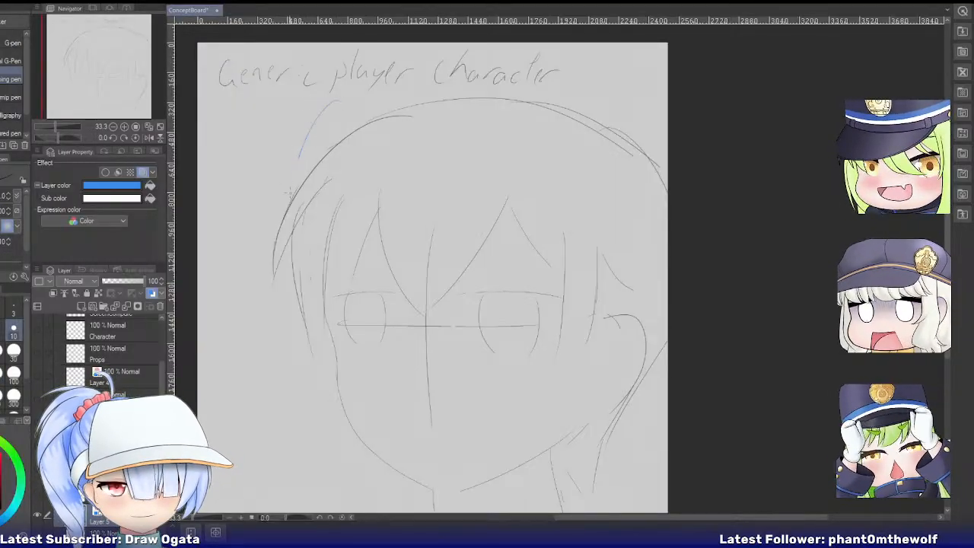
drag(289, 192, 292, 228)
drag(328, 104, 654, 113)
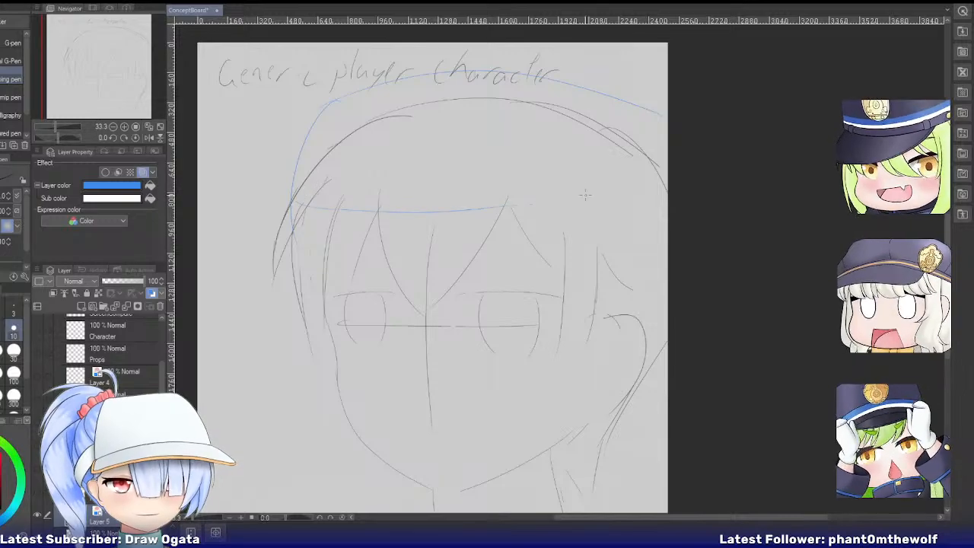
drag(330, 213, 550, 226)
key(ctrl+z)
mouse_move(299, 207)
mouse_down()
mouse_move(337, 196)
mouse_move(537, 210)
mouse_up()
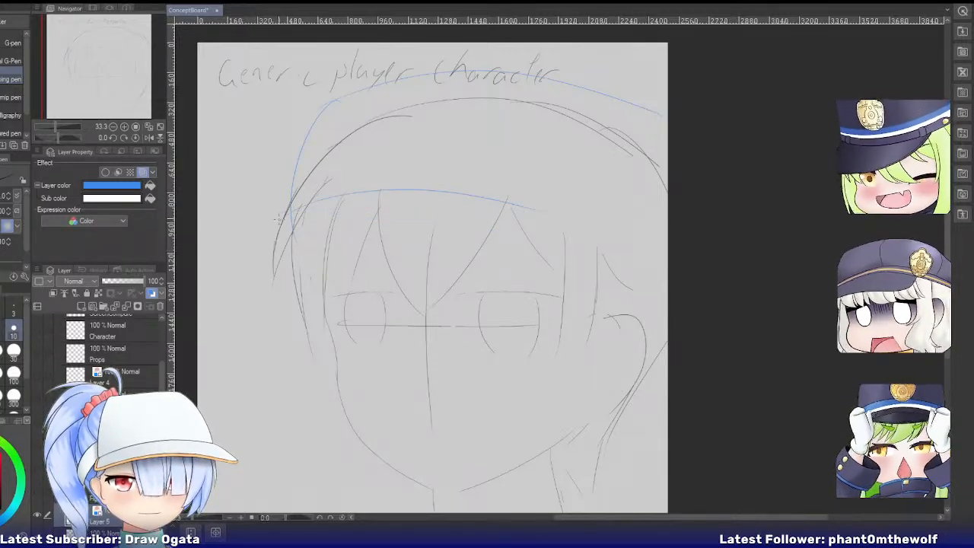
Draw the cap's wide curved brim above the eyes and a vertical line closing the side of the crown.
mouse_move(295, 207)
mouse_down()
mouse_move(200, 256)
mouse_move(380, 234)
mouse_up()
key(ctrl+z)
drag(204, 263, 475, 236)
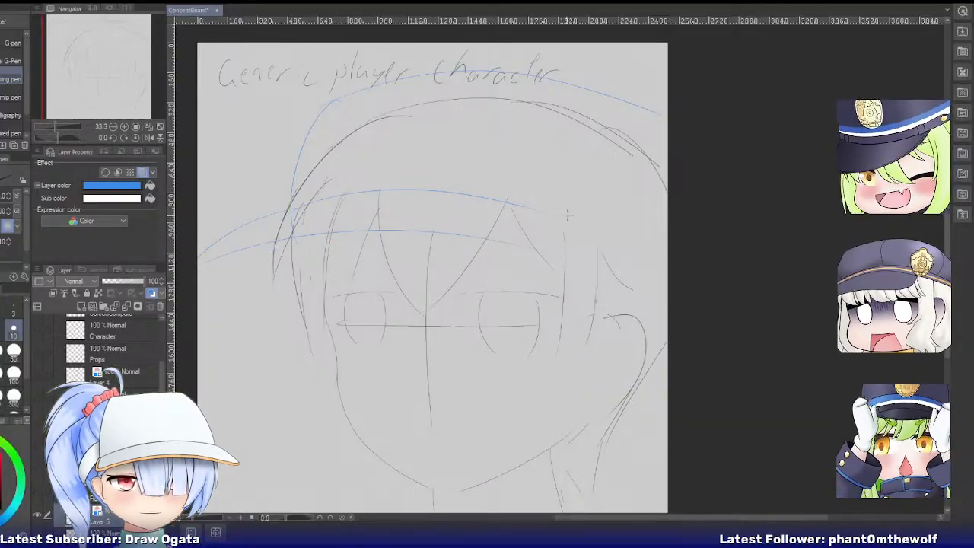
drag(539, 249, 645, 239)
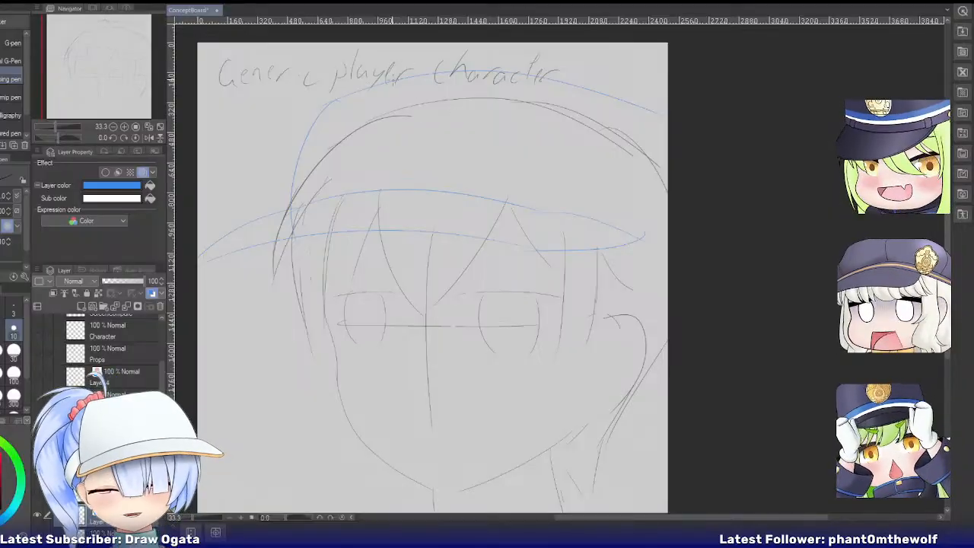
drag(599, 105, 612, 222)
key(ctrl+z)
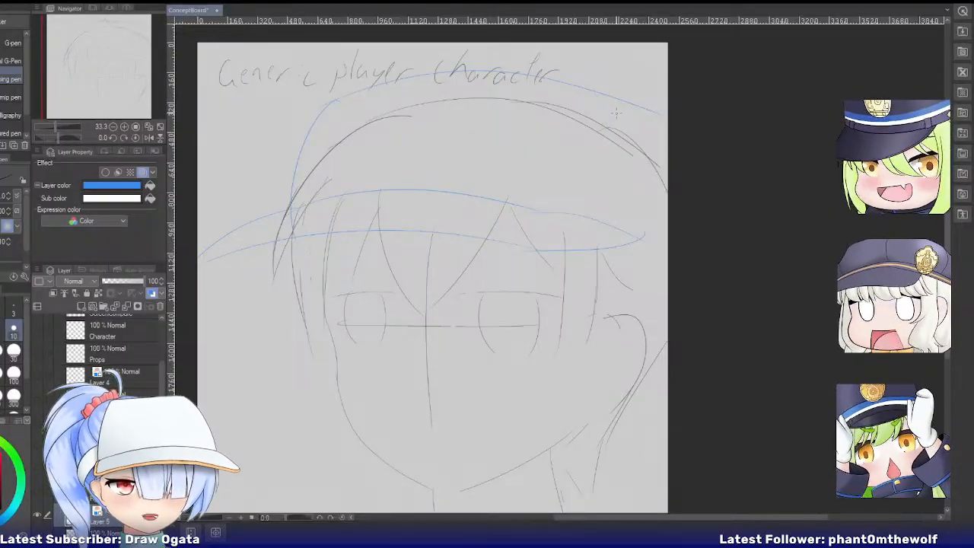
drag(601, 105, 618, 226)
key(ctrl+z)
drag(636, 108, 641, 216)
Draw a flame-shaped emblem with a jagged inner line on the cap's front and extend the cap's outline past the crown's side line.
mouse_move(466, 97)
mouse_down()
mouse_move(378, 146)
mouse_move(382, 187)
mouse_up()
key(ctrl+z)
mouse_move(478, 99)
mouse_down()
mouse_move(382, 179)
mouse_move(370, 159)
mouse_up()
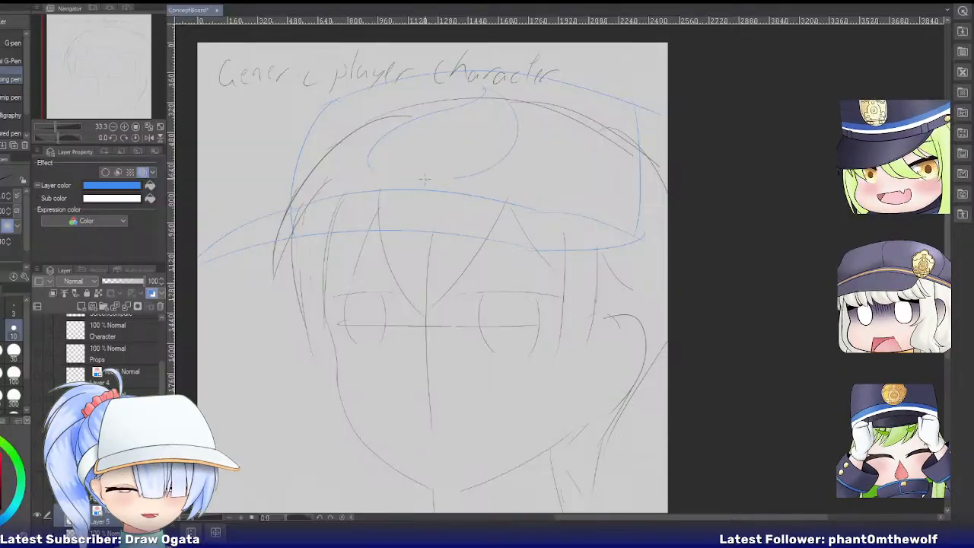
drag(491, 101, 410, 180)
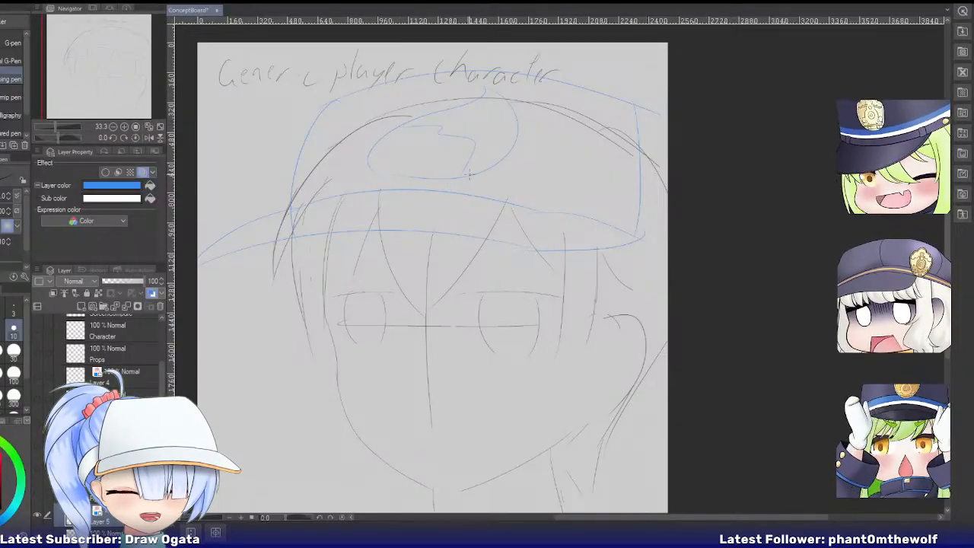
drag(414, 131, 466, 173)
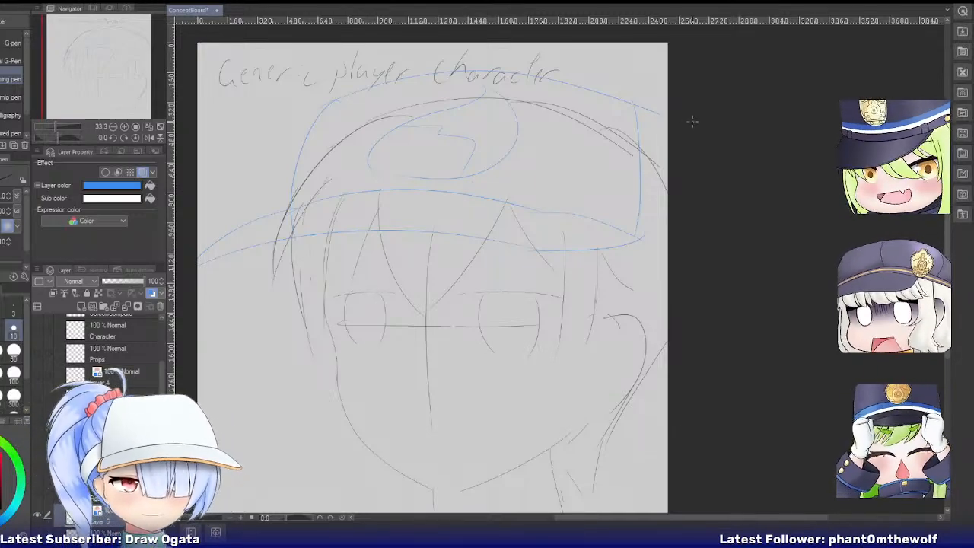
drag(632, 231, 715, 261)
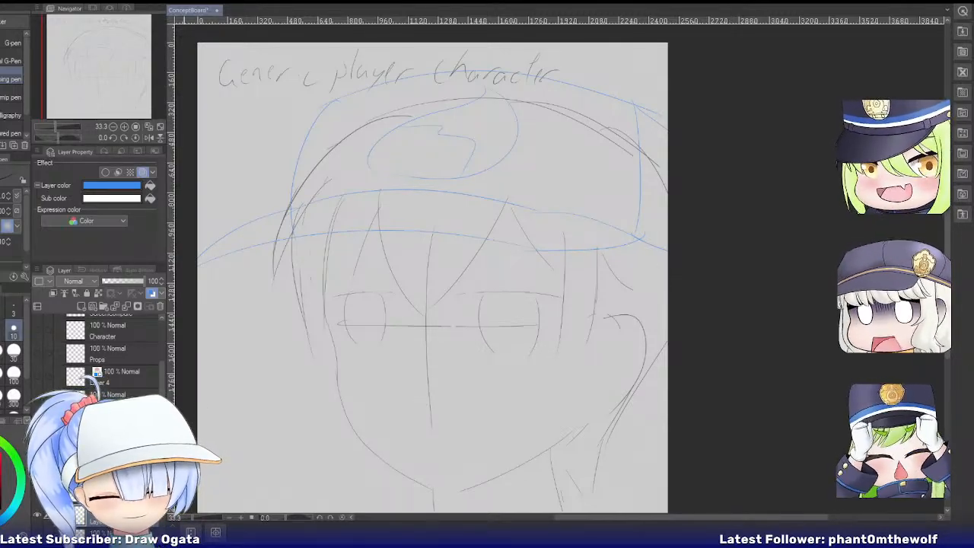
click(39, 402)
click(38, 401)
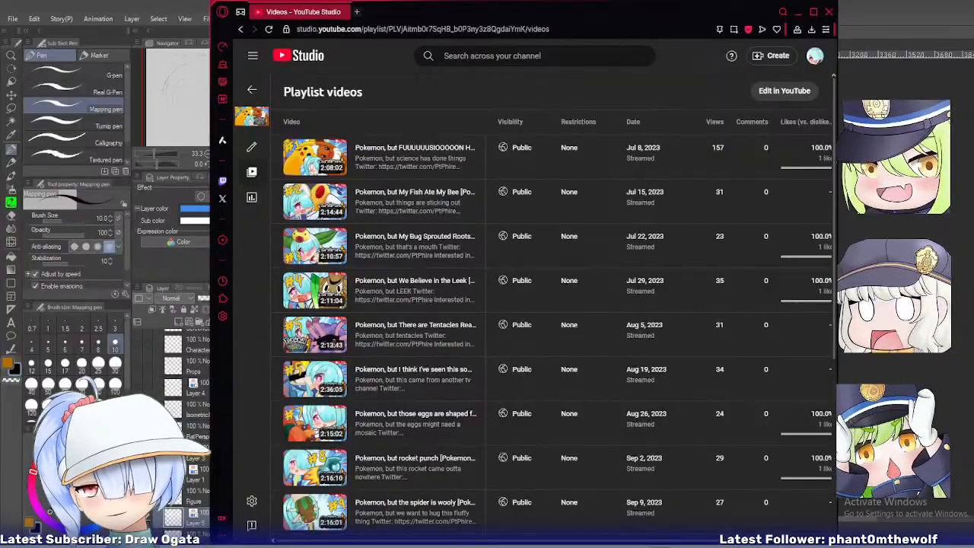
Switch to YouTube Studio in a maximized browser and look through the Pokemon Infinite Fusion playlist's videos.
click(813, 16)
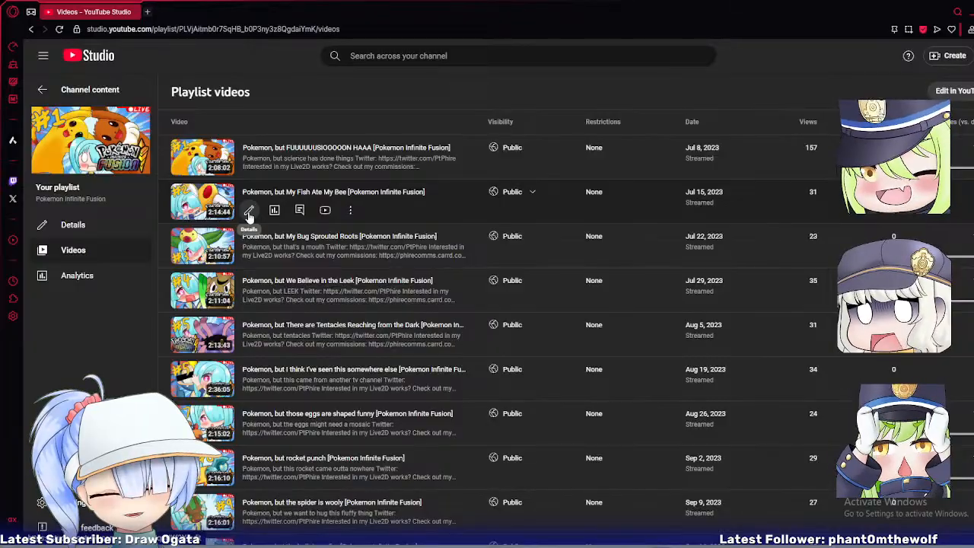
scroll(347, 255, down, 2)
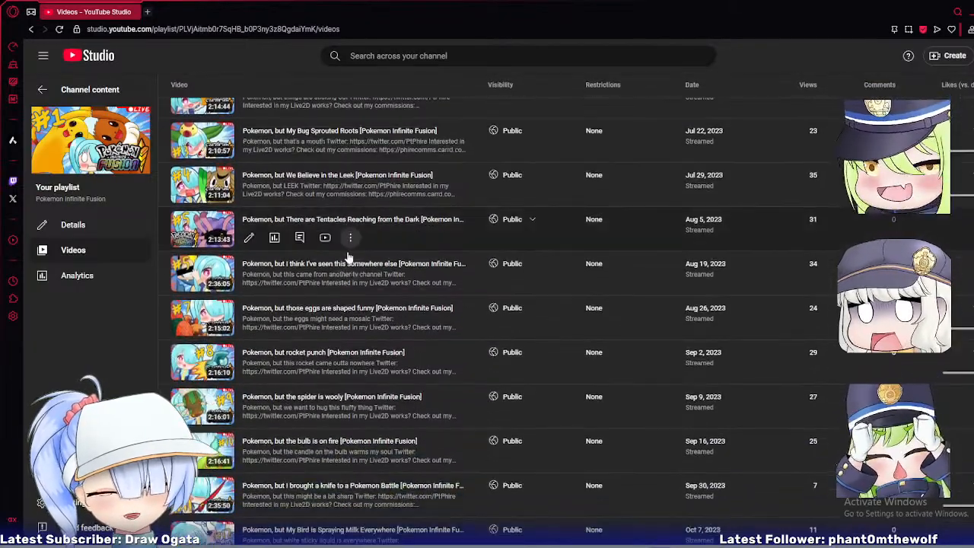
scroll(347, 252, down, 3)
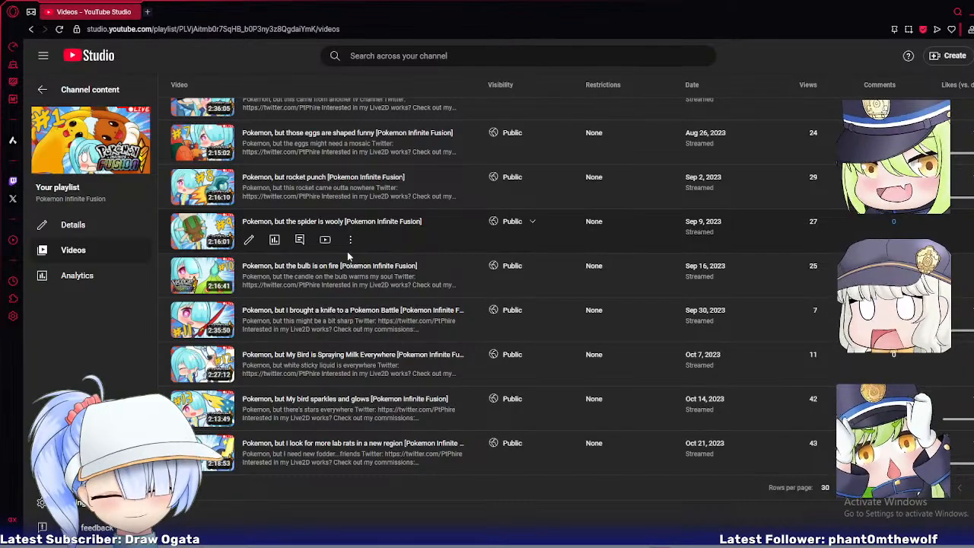
scroll(347, 251, up, 5)
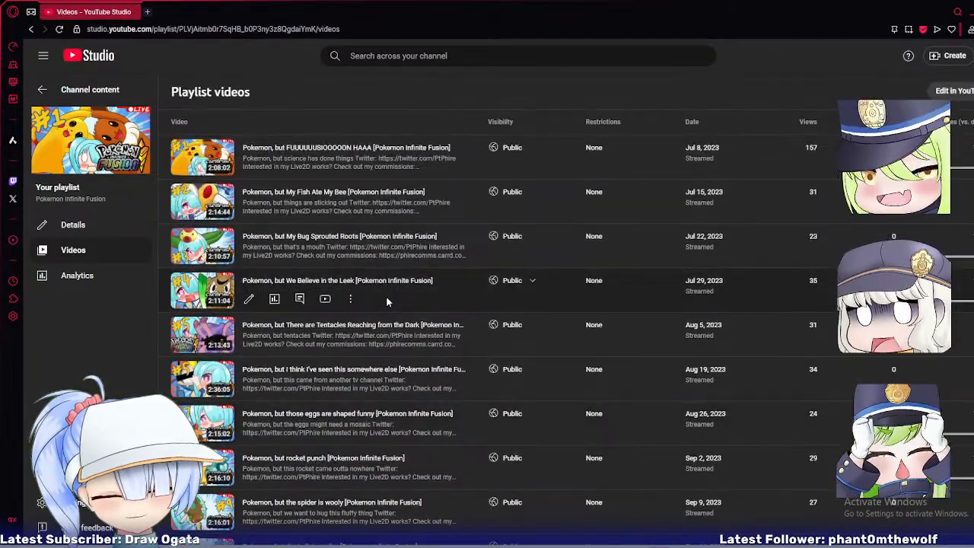
scroll(386, 301, down, 4)
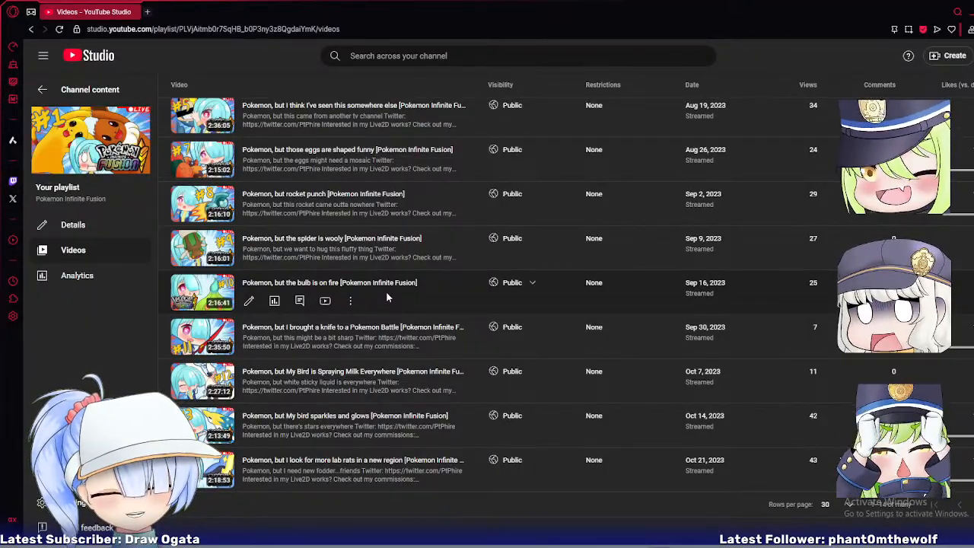
scroll(386, 297, up, 5)
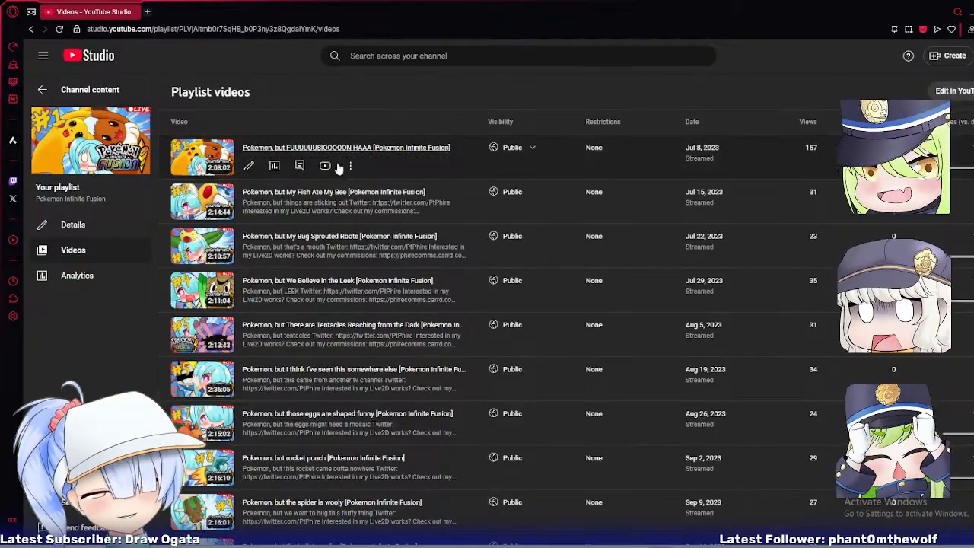
scroll(341, 175, down, 4)
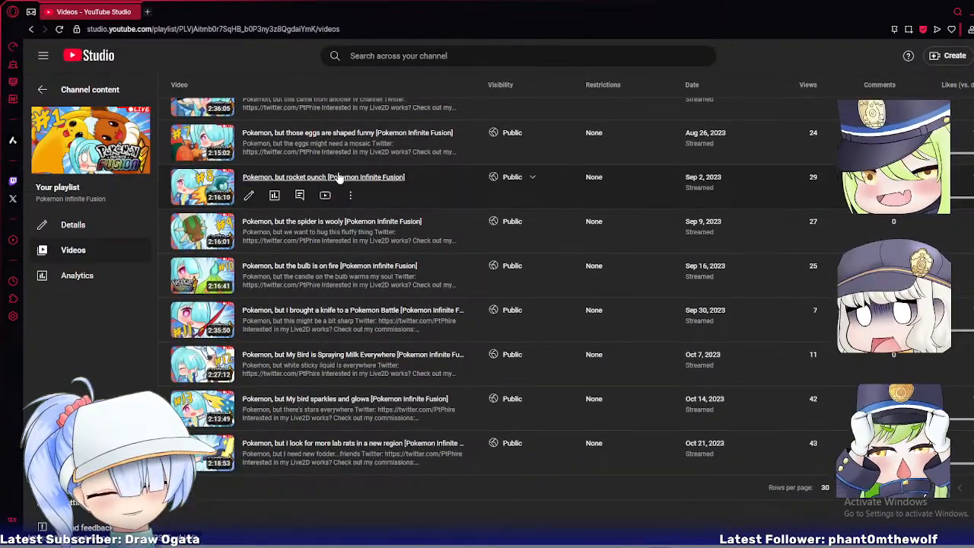
scroll(294, 216, up, 4)
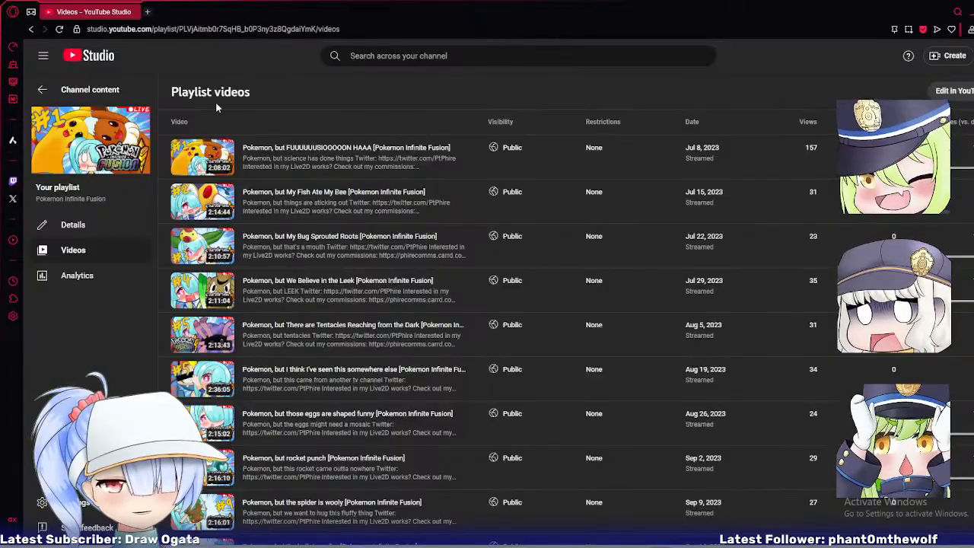
View the videos of the Let's Play Atelier Rorona DX playlist and return to the channel's playlists.
click(42, 93)
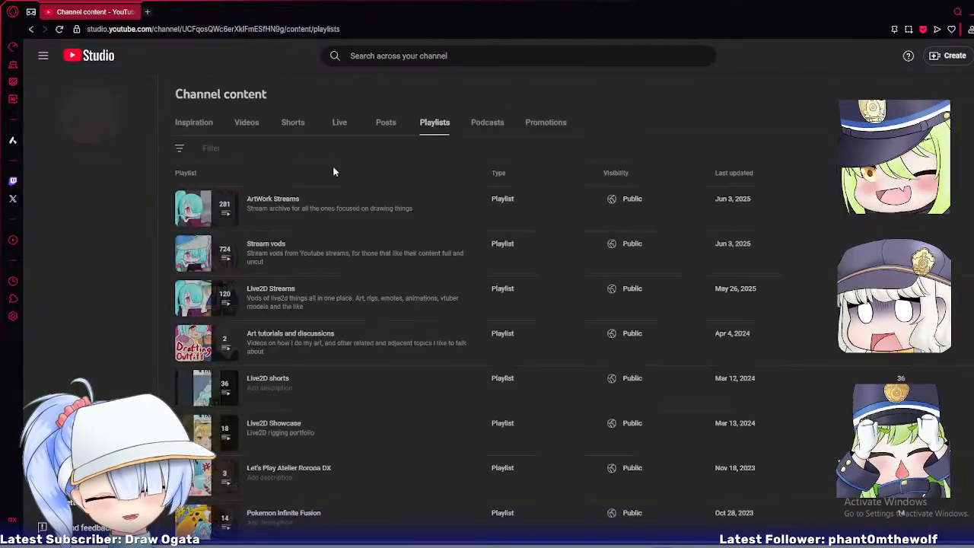
scroll(380, 229, down, 2)
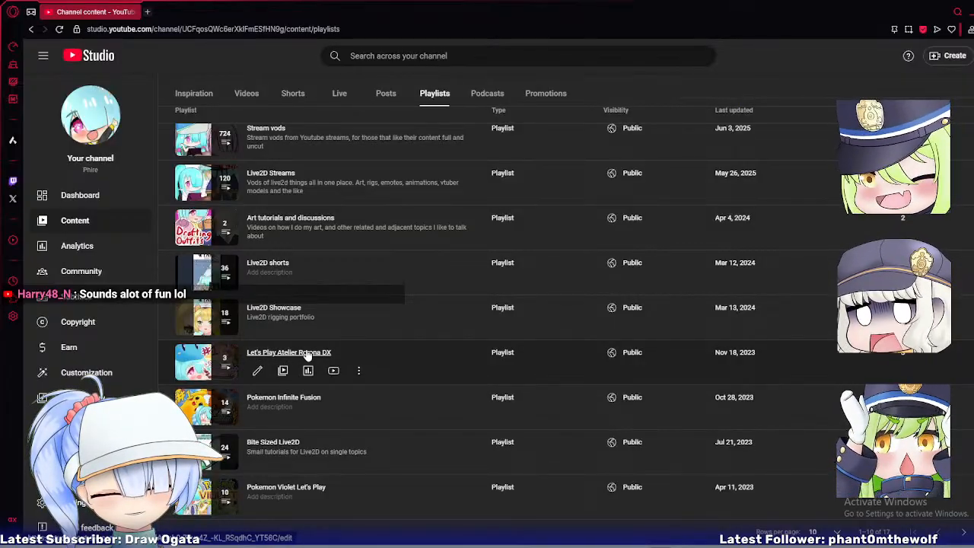
click(307, 353)
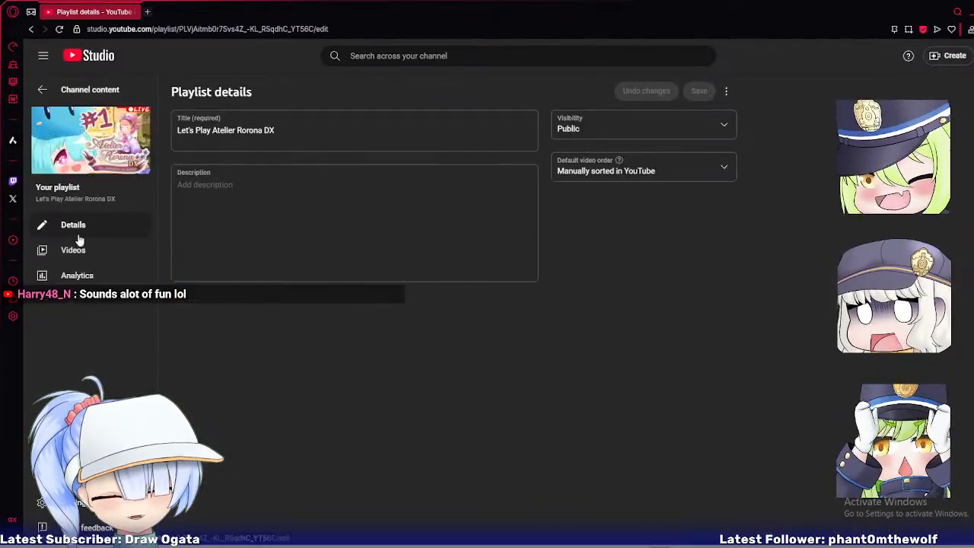
click(79, 243)
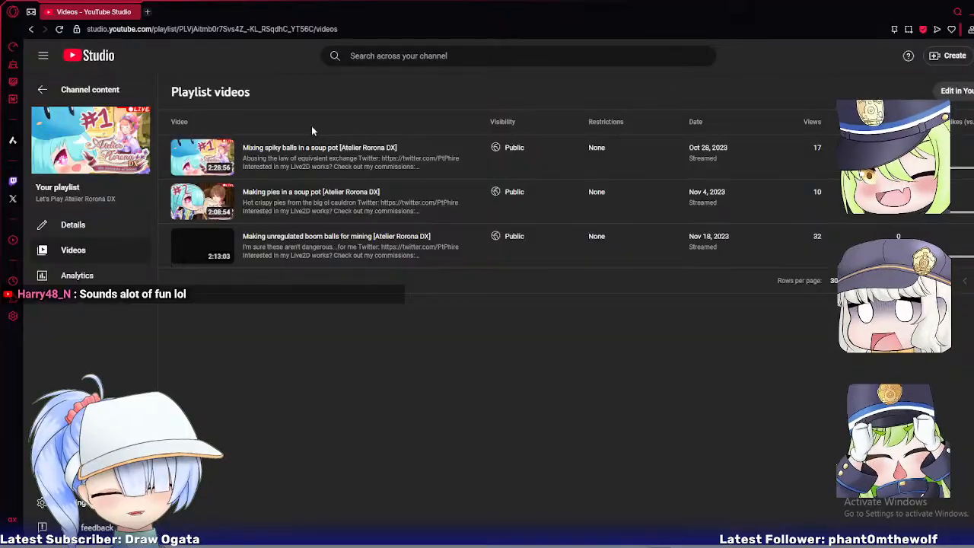
click(57, 93)
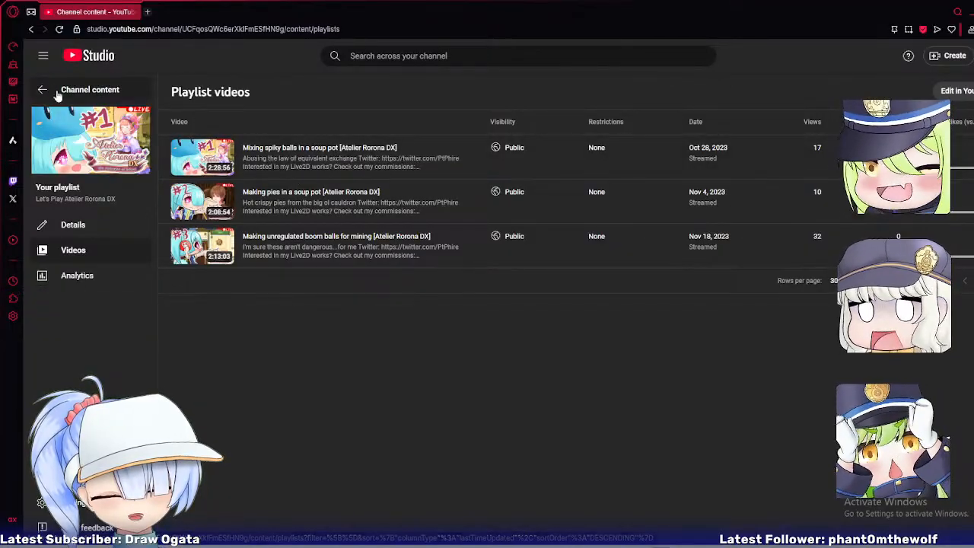
View the videos of the Pokemon Violet Let's Play playlist and return to the channel's playlists.
scroll(313, 294, down, 2)
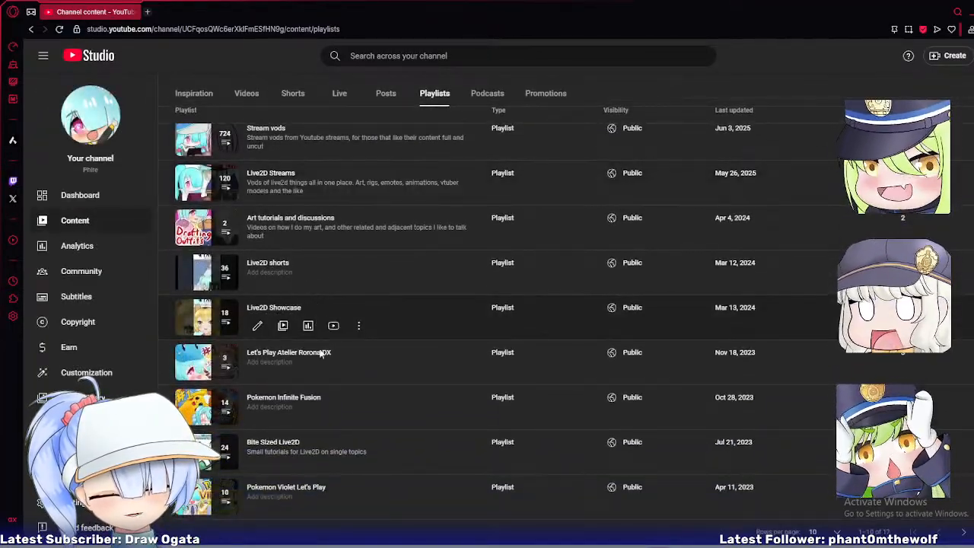
click(304, 489)
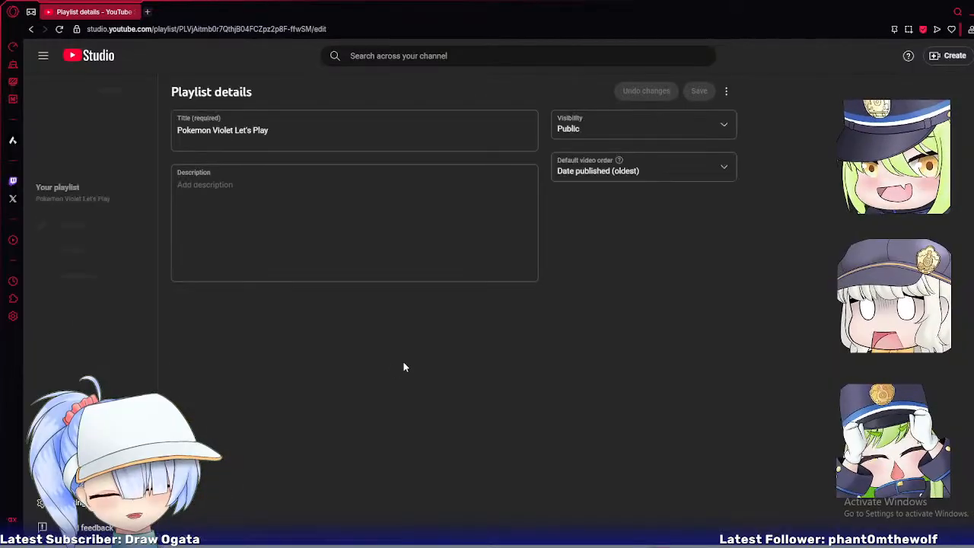
click(91, 250)
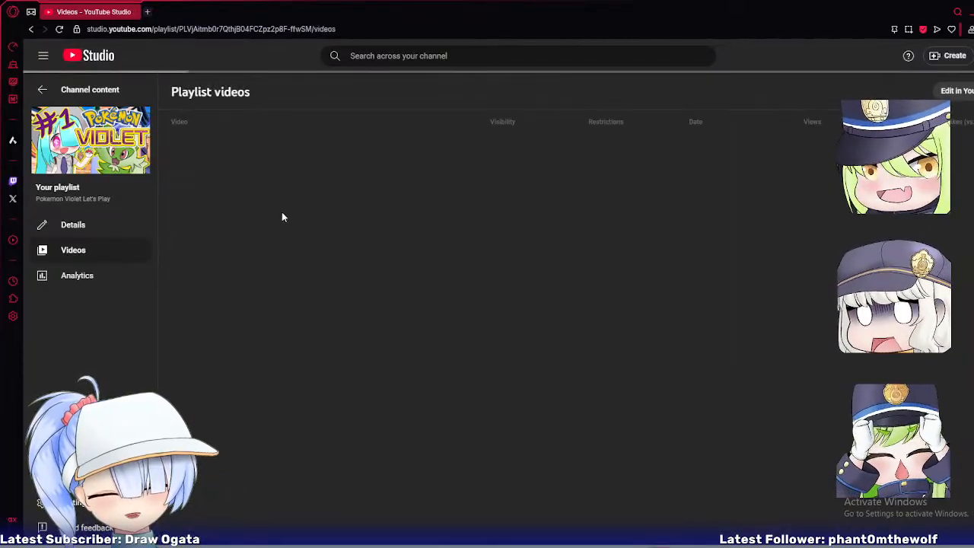
scroll(282, 225, down, 2)
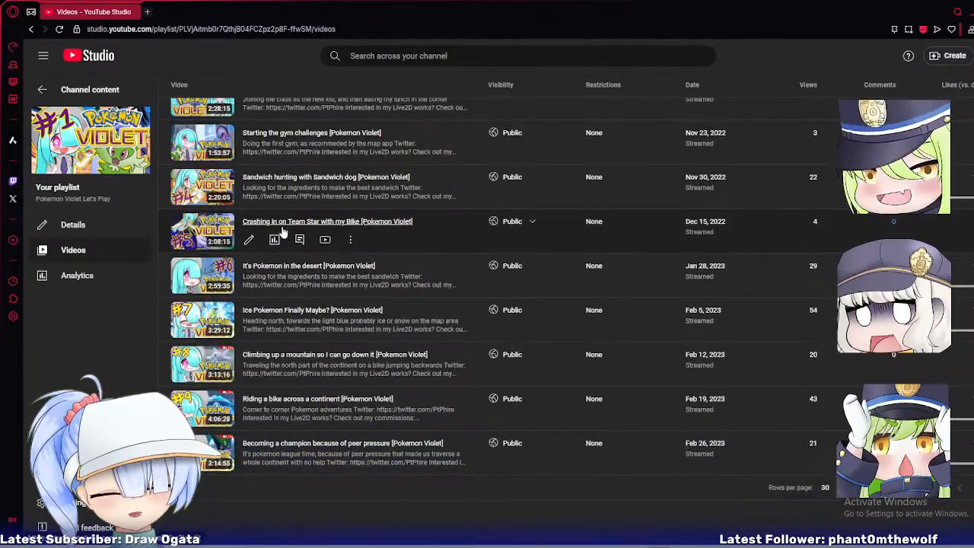
click(72, 91)
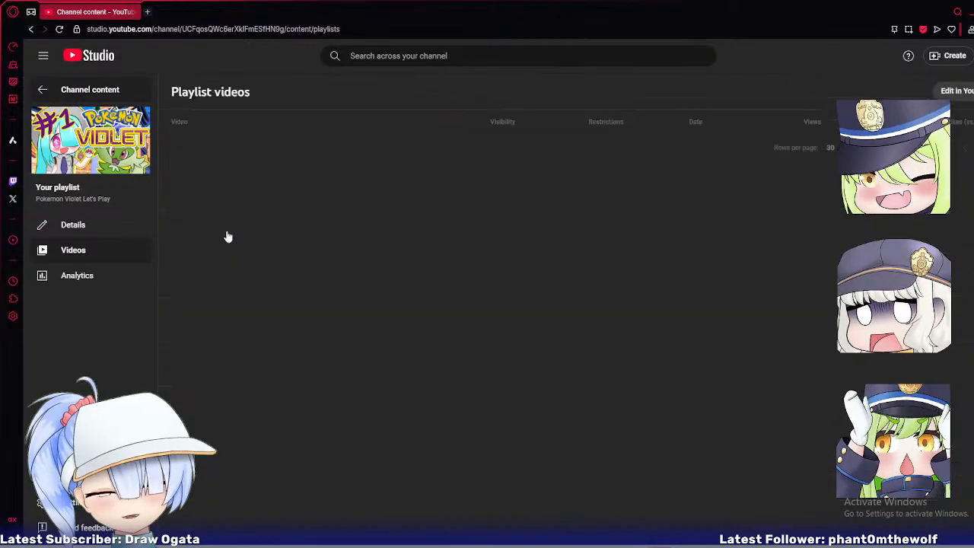
Look through the videos of the Pokemon Infinite Fusion playlist again and go back to the playlists overview.
scroll(384, 356, down, 1)
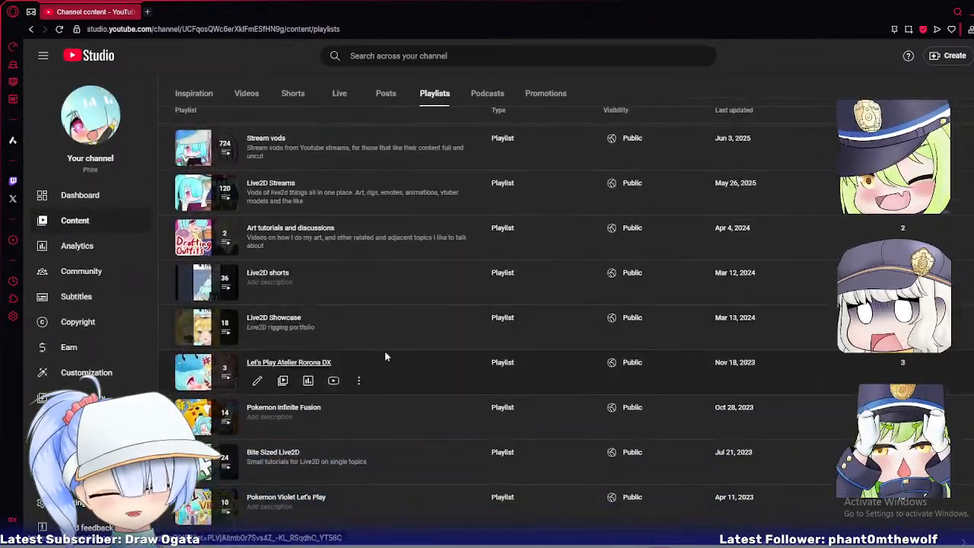
click(303, 408)
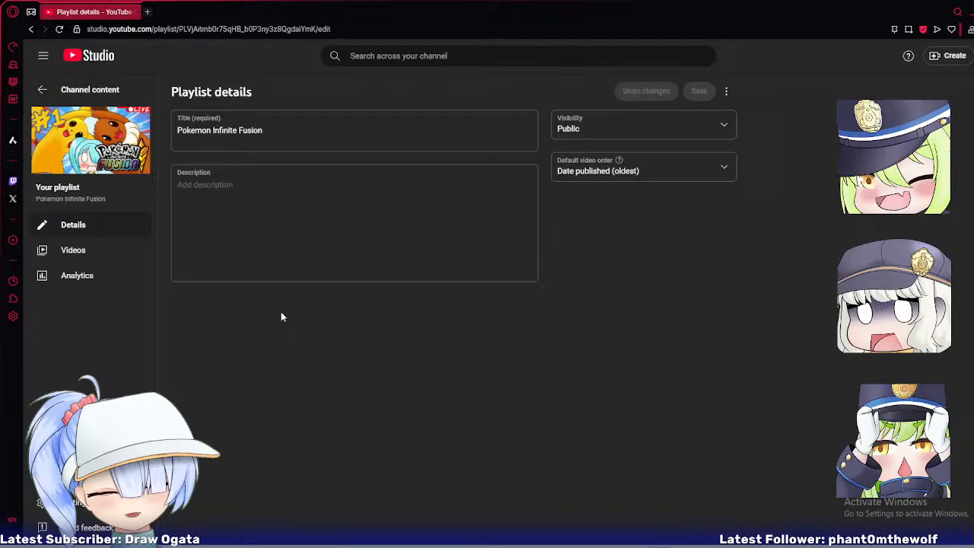
click(74, 250)
scroll(321, 256, down, 3)
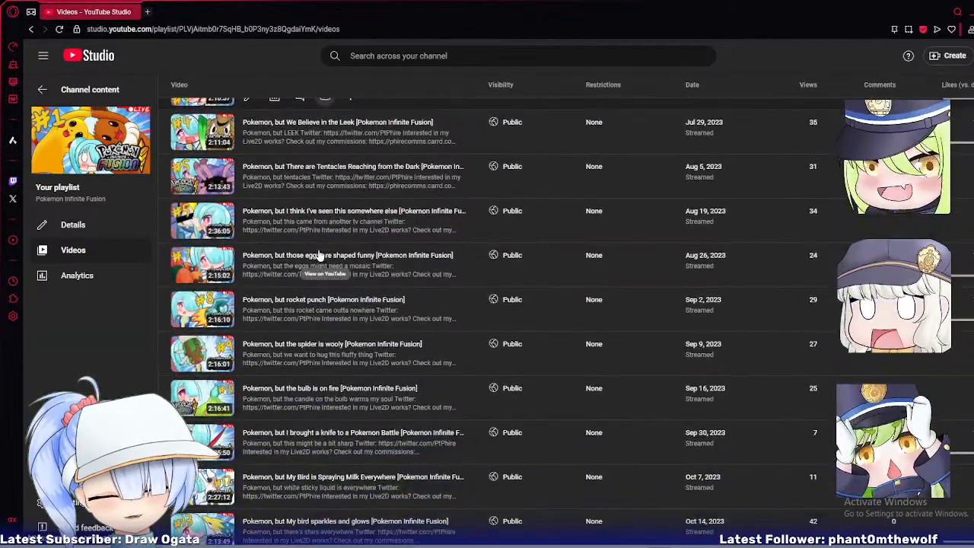
scroll(321, 255, up, 2)
scroll(321, 255, up, 1)
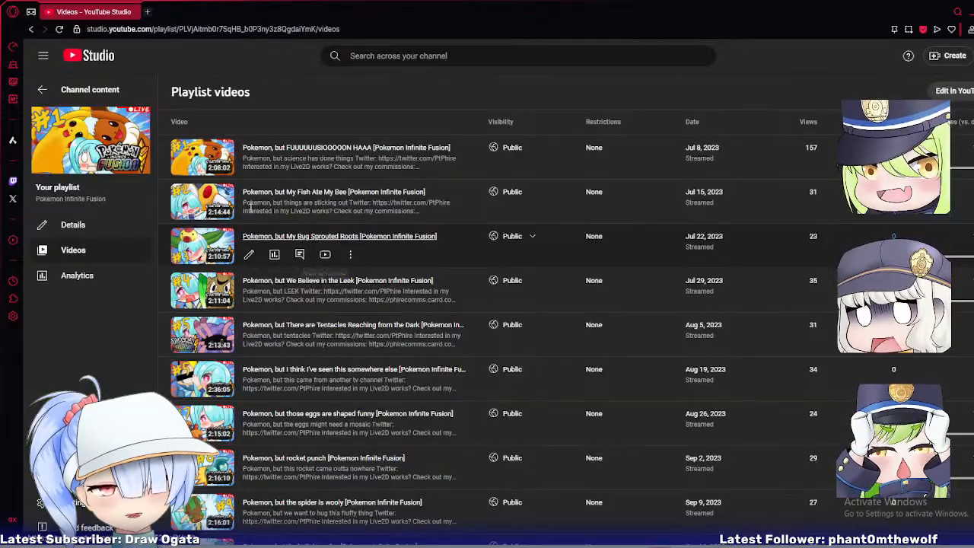
click(43, 90)
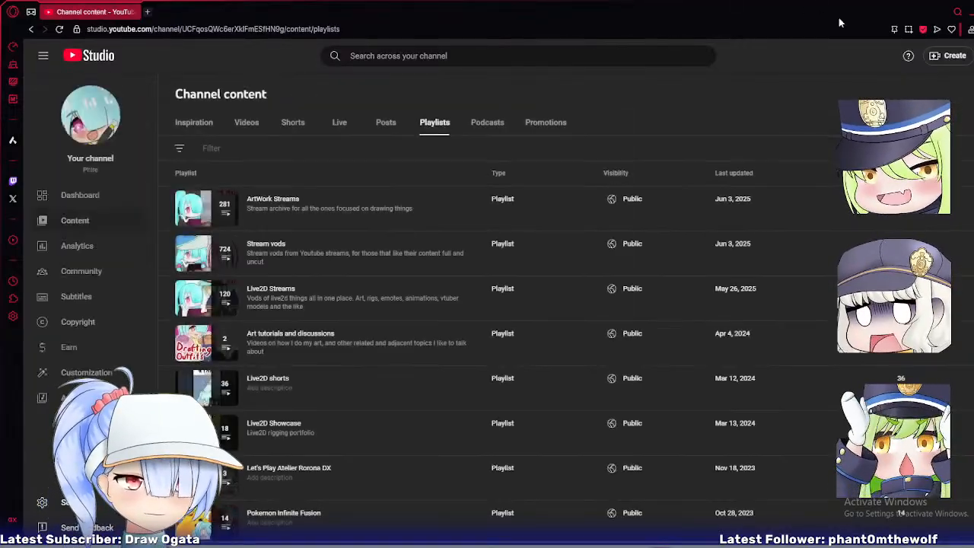
Switch back to the ConceptBoard drawing in Clip Studio Paint and look through its layer list.
key(alt+Tab)
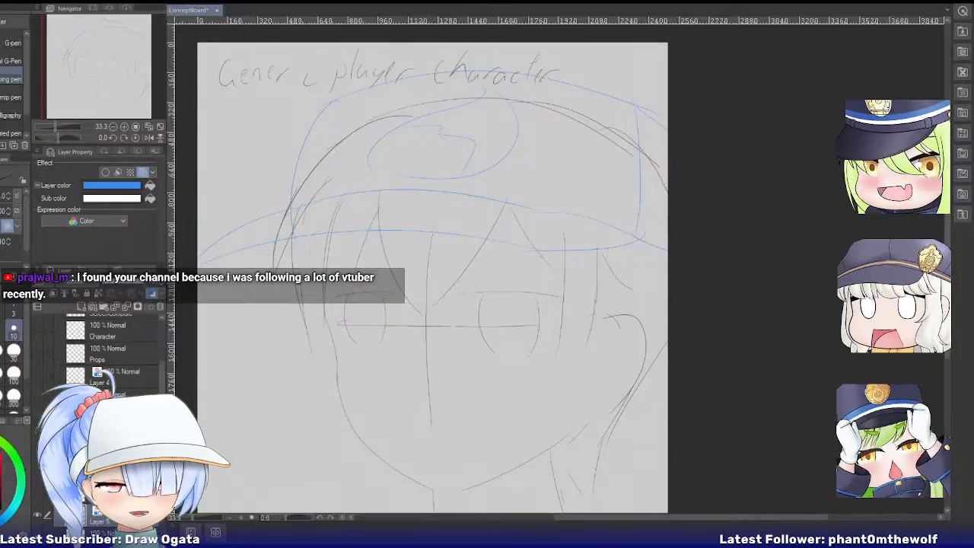
scroll(114, 350, down, 1)
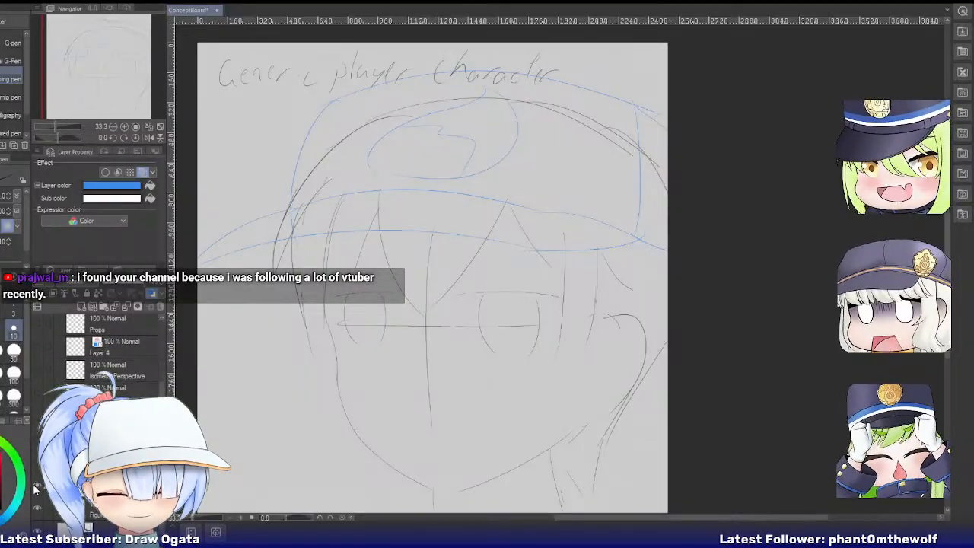
scroll(114, 350, up, 3)
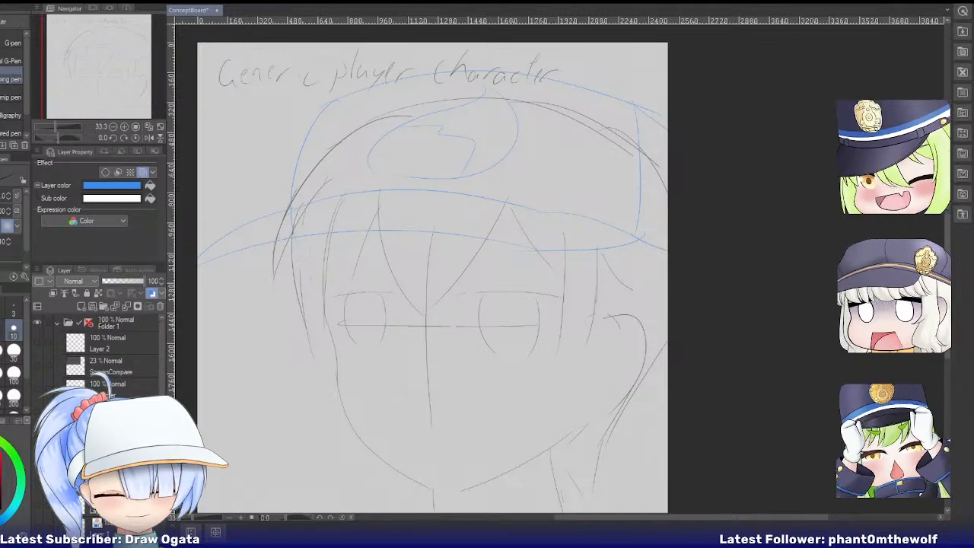
scroll(106, 381, down, 5)
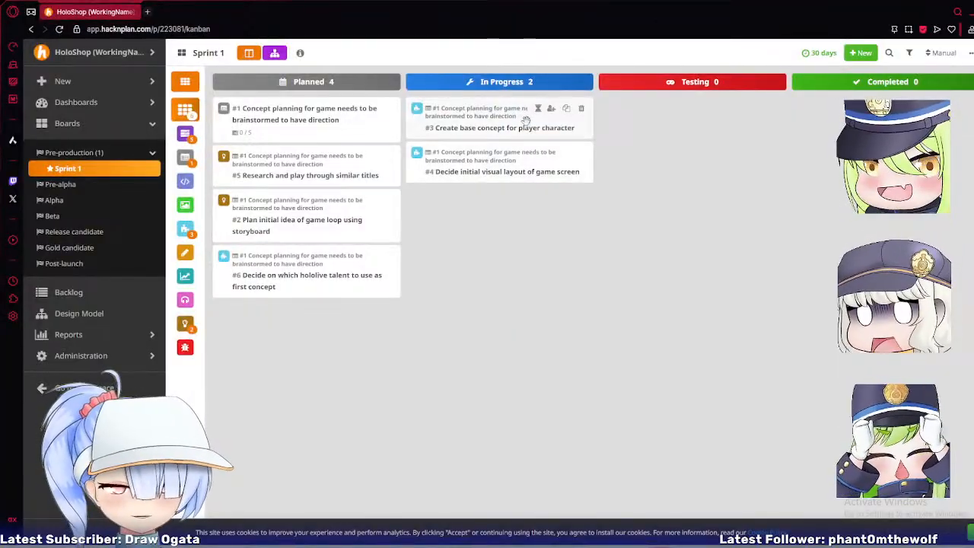
In HacknPlan, open the task "Decide initial visual layout of game screen" and start a comment reading "Current plan: Isometric view -".
click(504, 175)
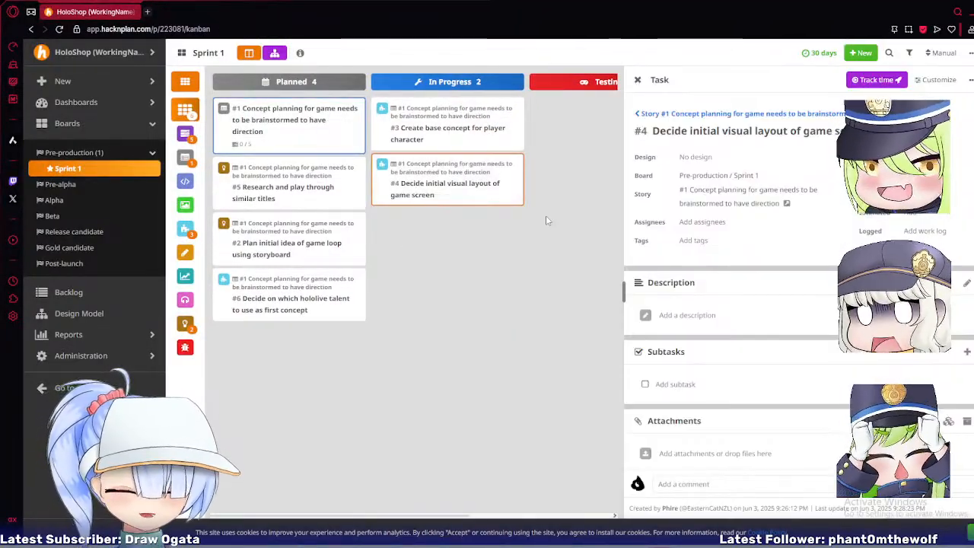
scroll(752, 256, down, 2)
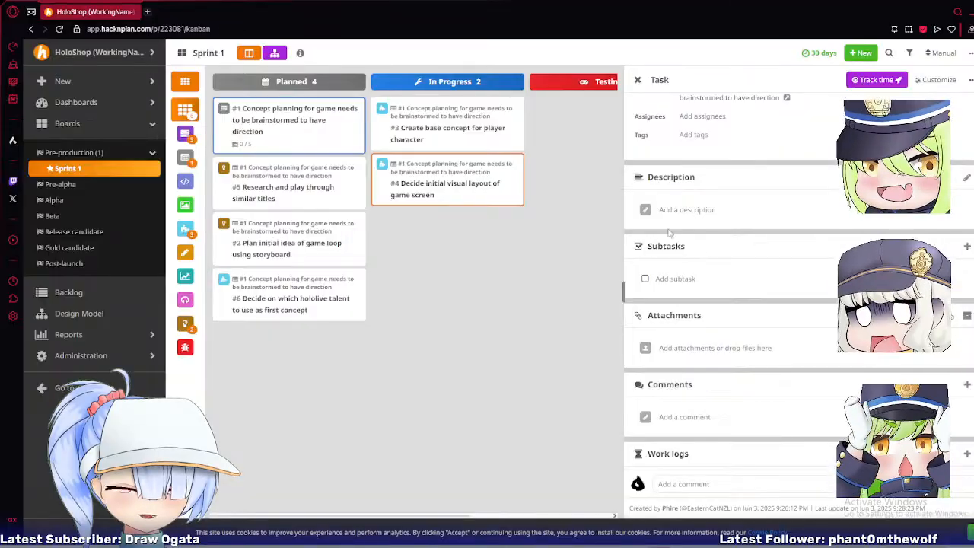
click(689, 418)
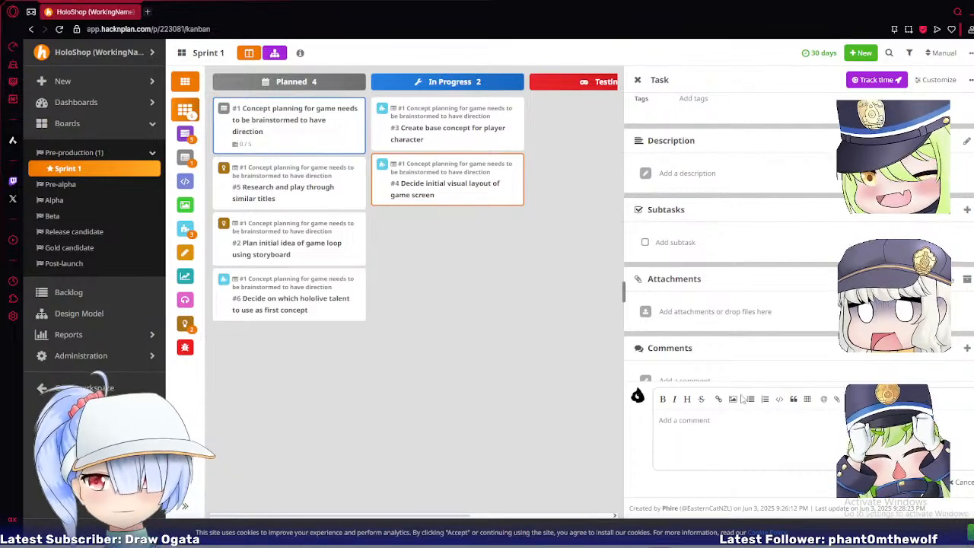
text(I)
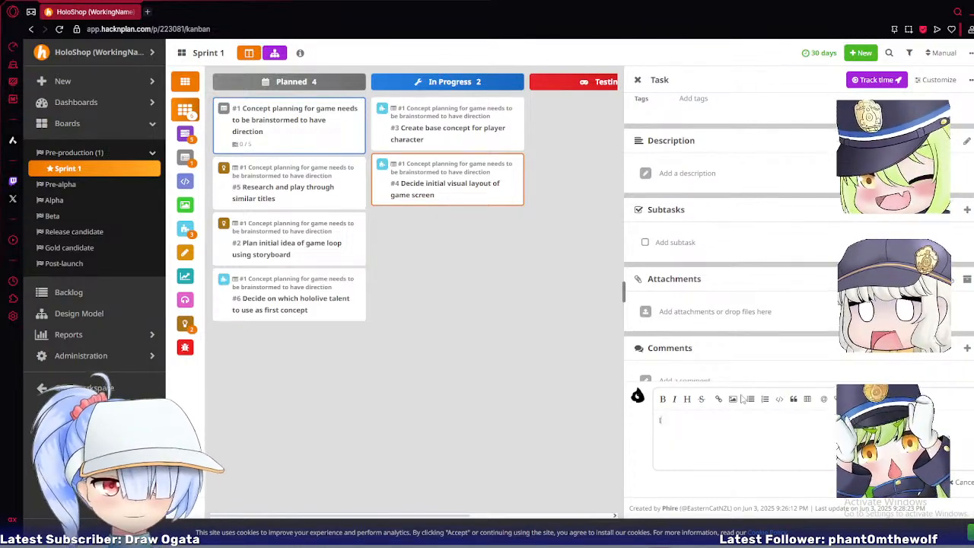
key(BackSpace)
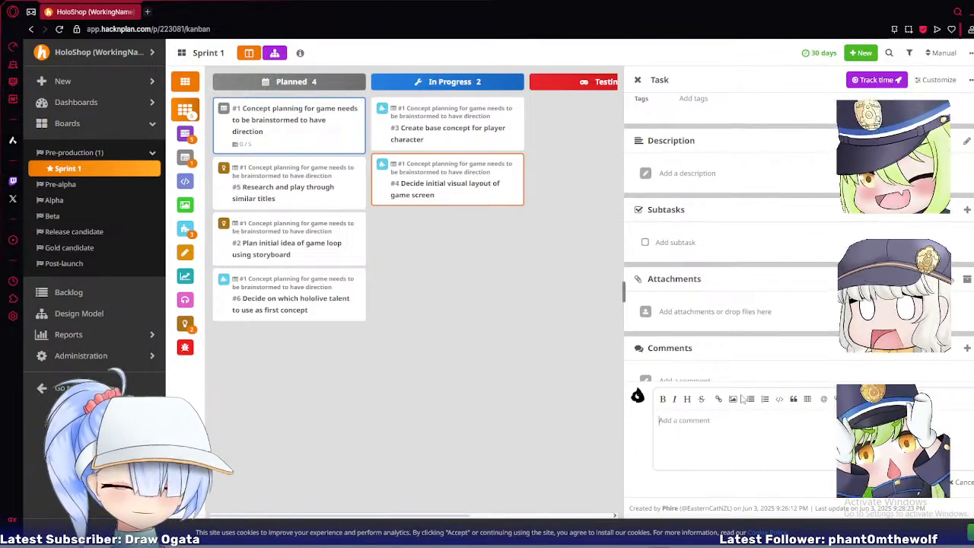
text(Current plan)
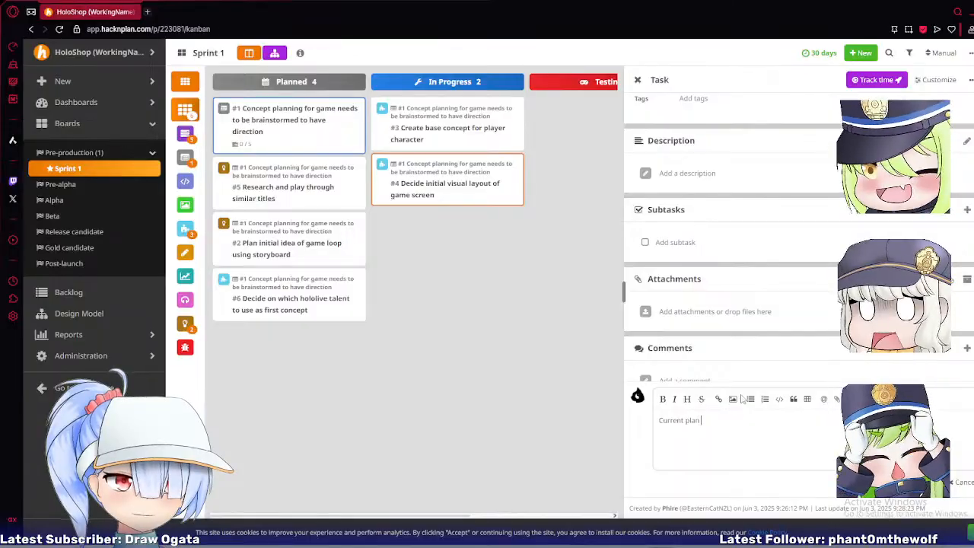
text(: Iso)
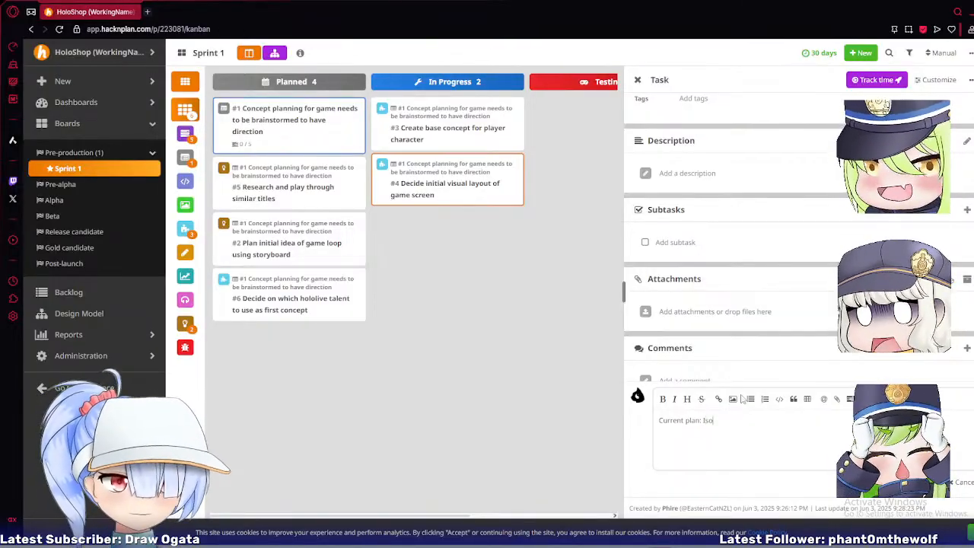
text(metric view)
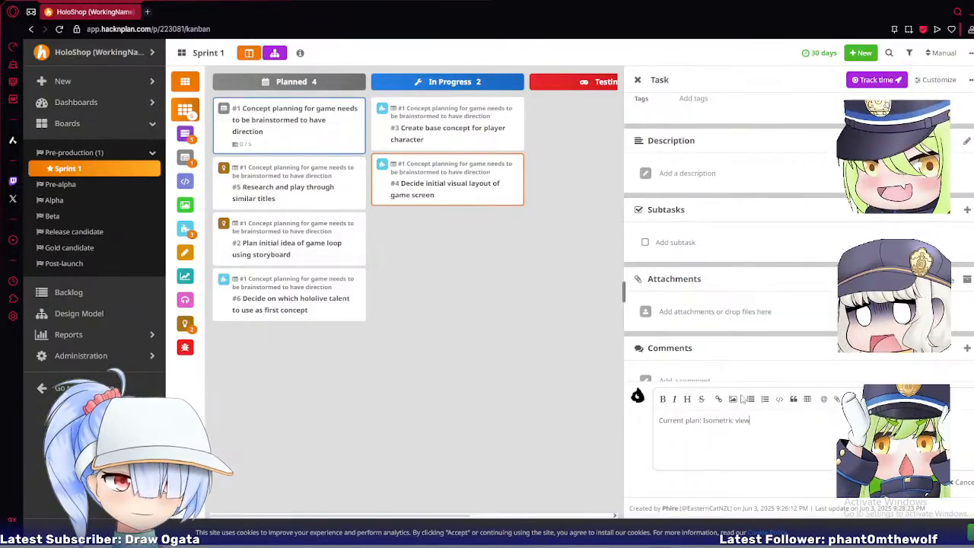
text( -)
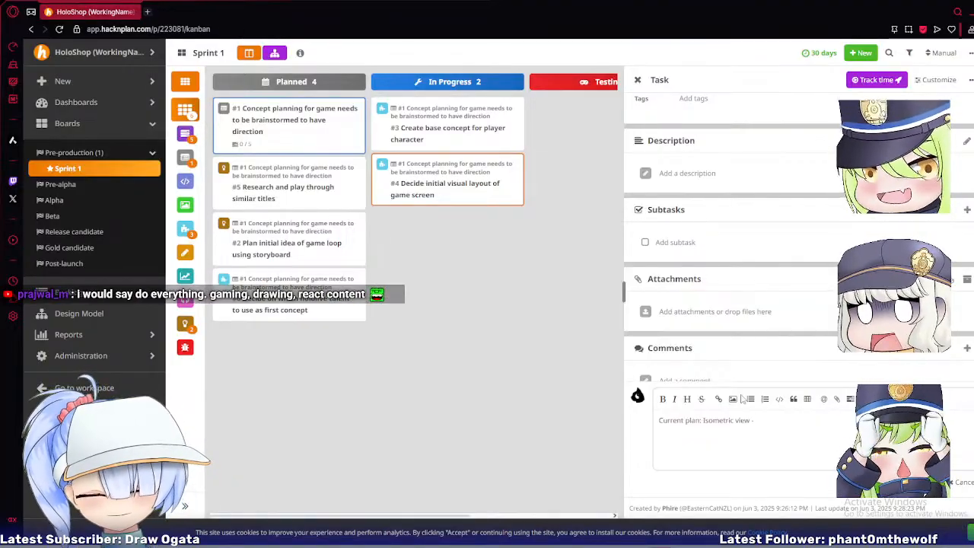
Continue the comment with "Two Available walls", correcting the misspelled "Avaliable" to "Available".
text(Avaliable)
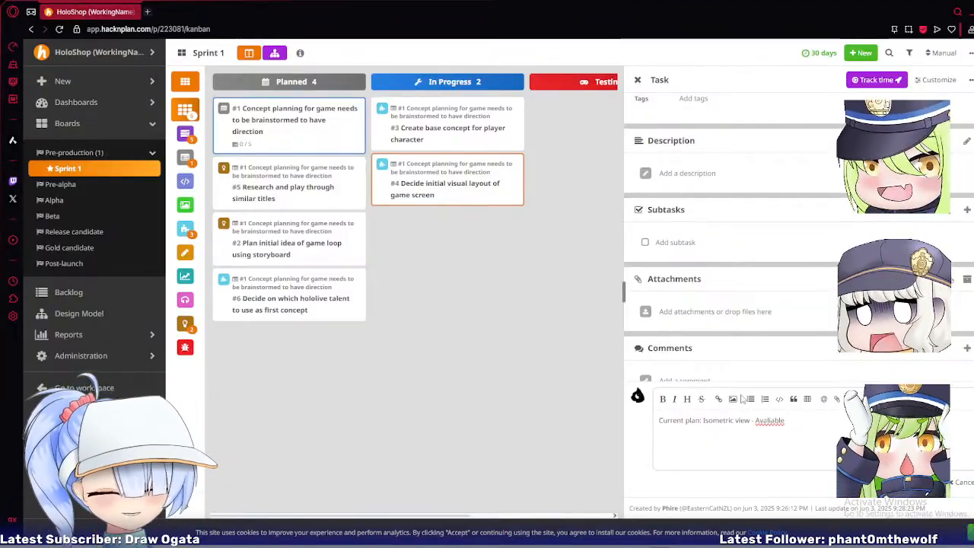
right_click(770, 420)
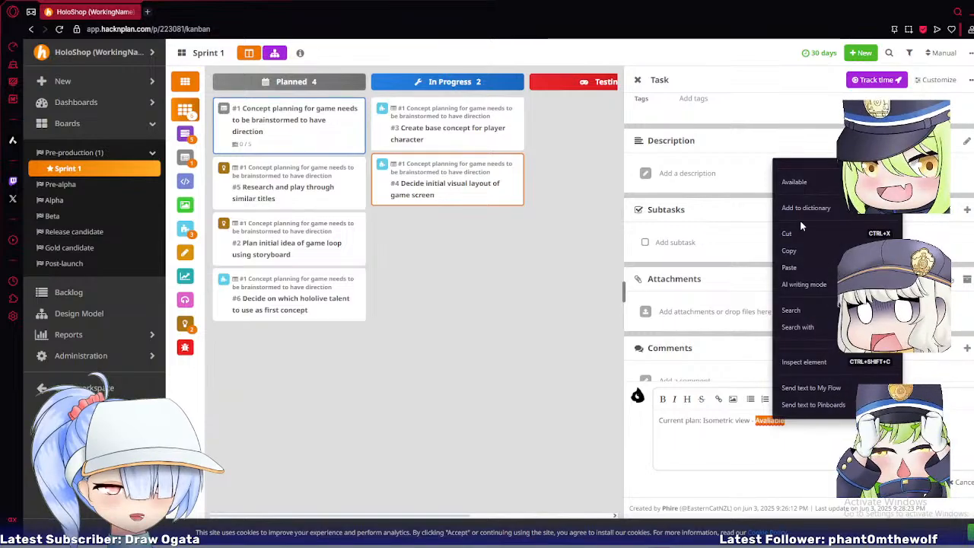
click(792, 179)
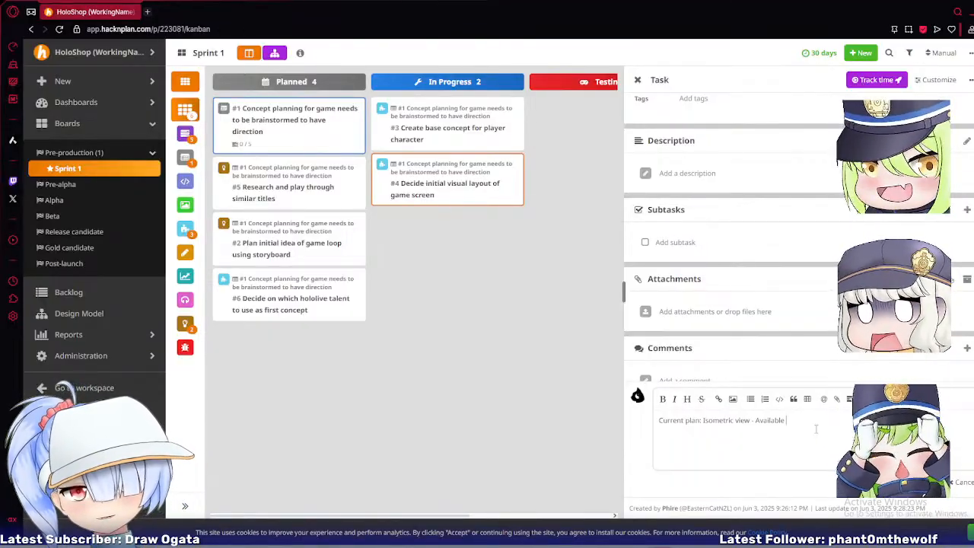
key(Left)
key(Left)
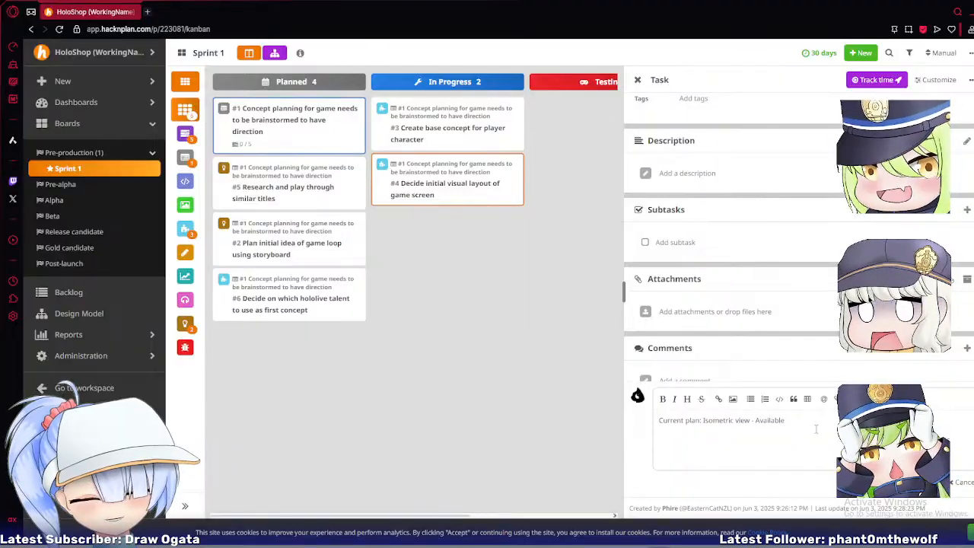
key(Left)
key(Left)
text(Two )
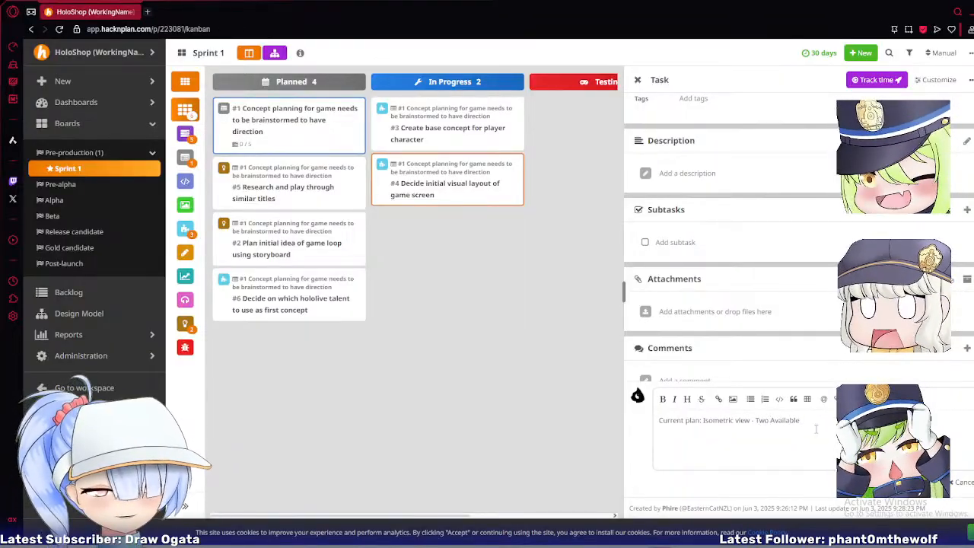
text(s)
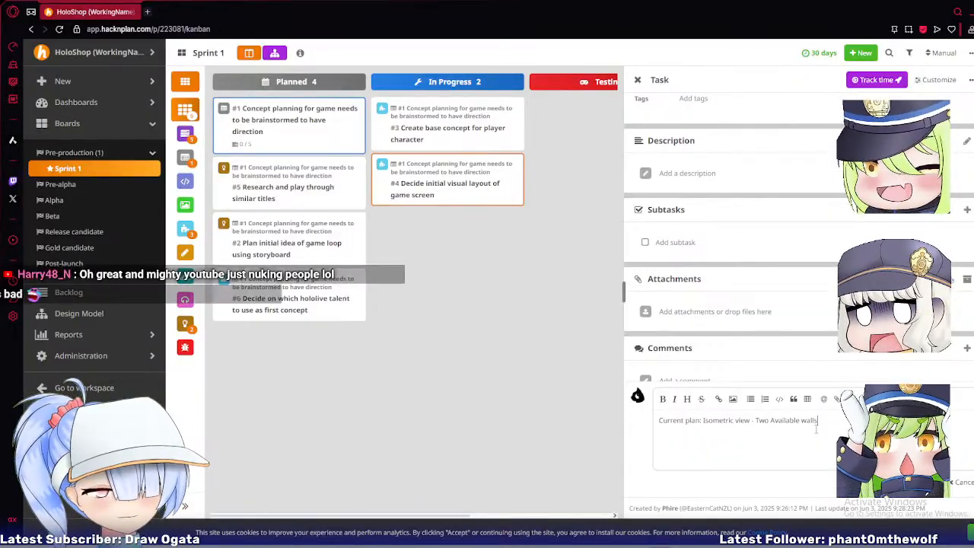
Add a clearer view as a further point after "walls" and post the comment on the task.
text(, c)
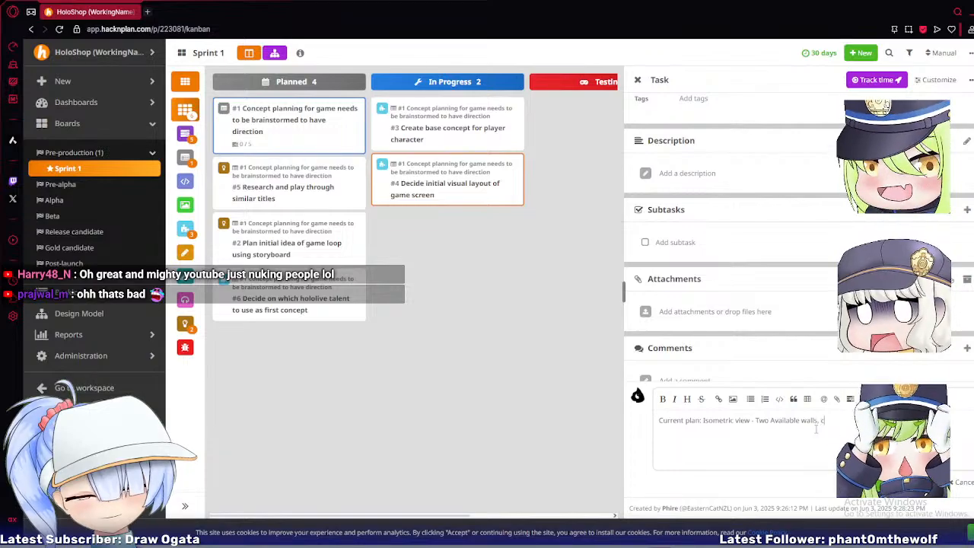
text(learer vi)
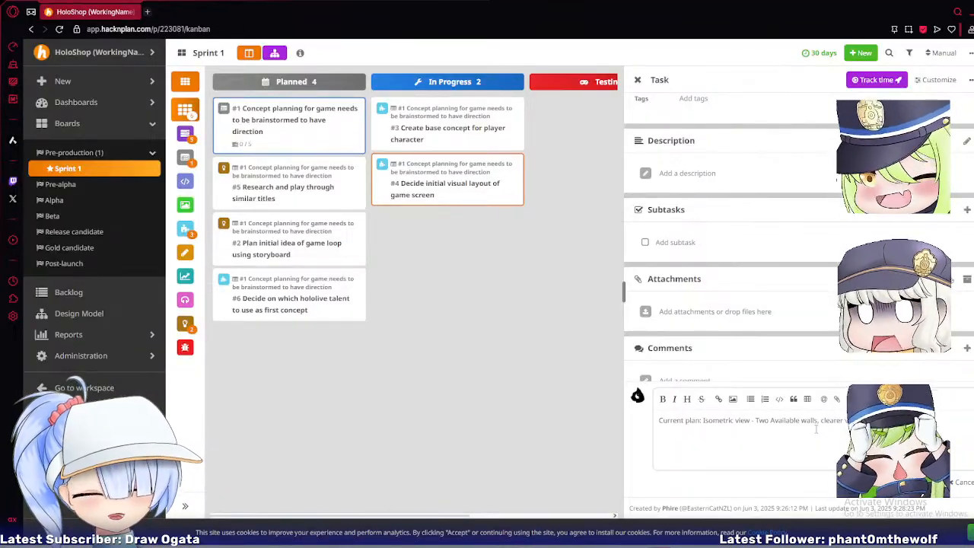
text(vie)
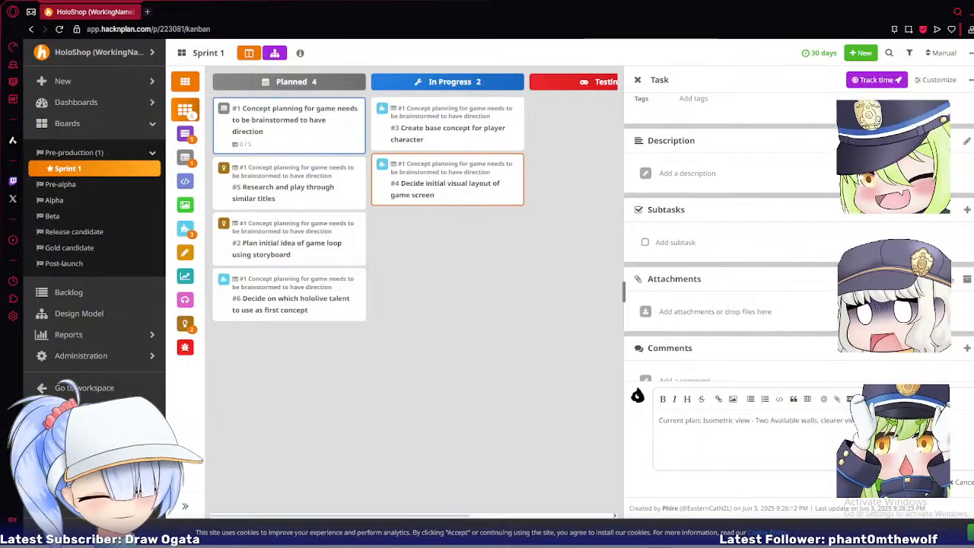
key(ctrl+Return)
scroll(734, 358, down, 2)
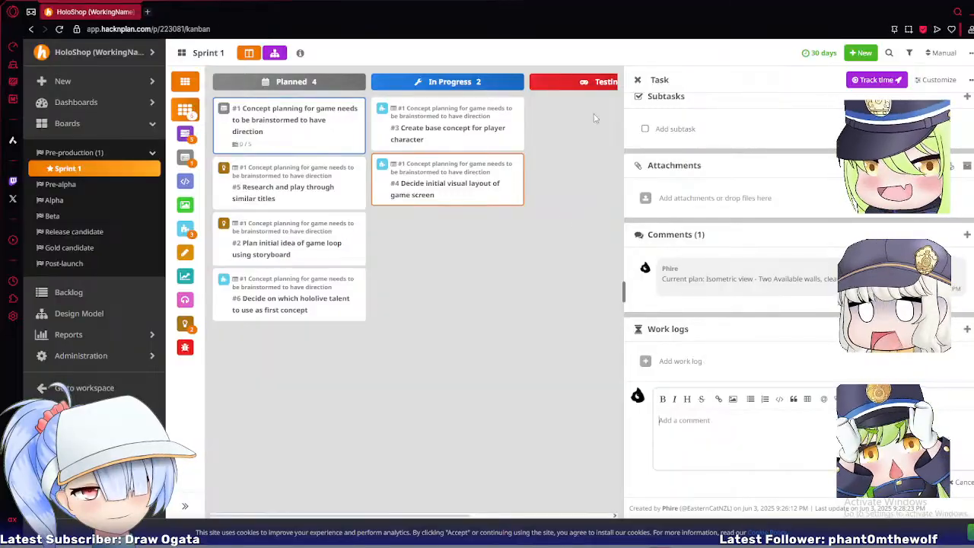
Close the task's details, reopen "Decide initial visual layout of game screen" and mark the task as completed.
click(639, 81)
click(549, 173)
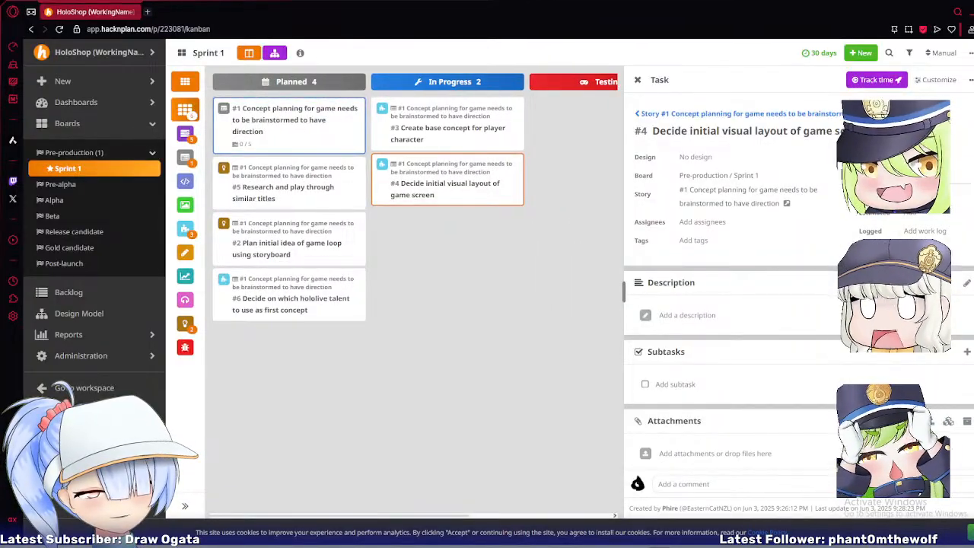
click(933, 219)
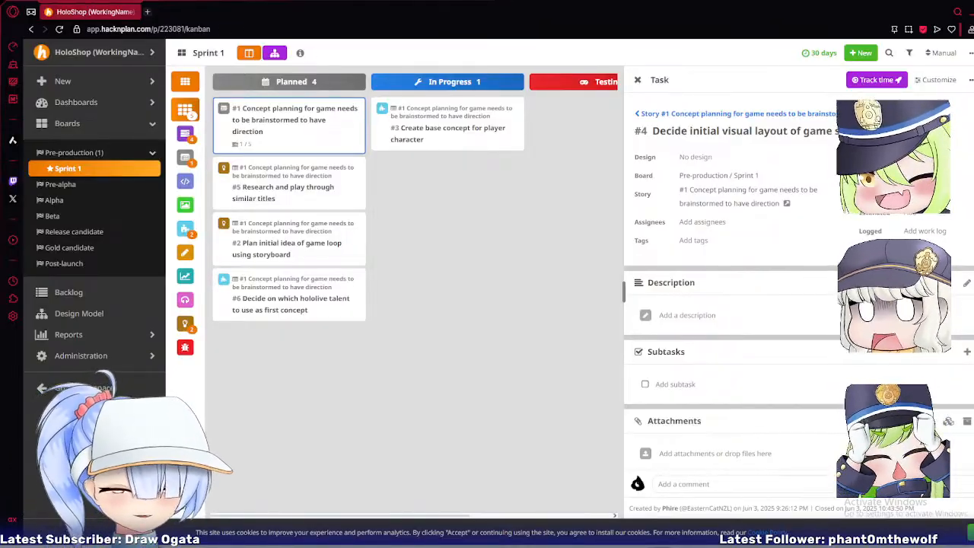
Open the task "Create base concept for player character" and start a comment reading "Generic Character,".
click(412, 143)
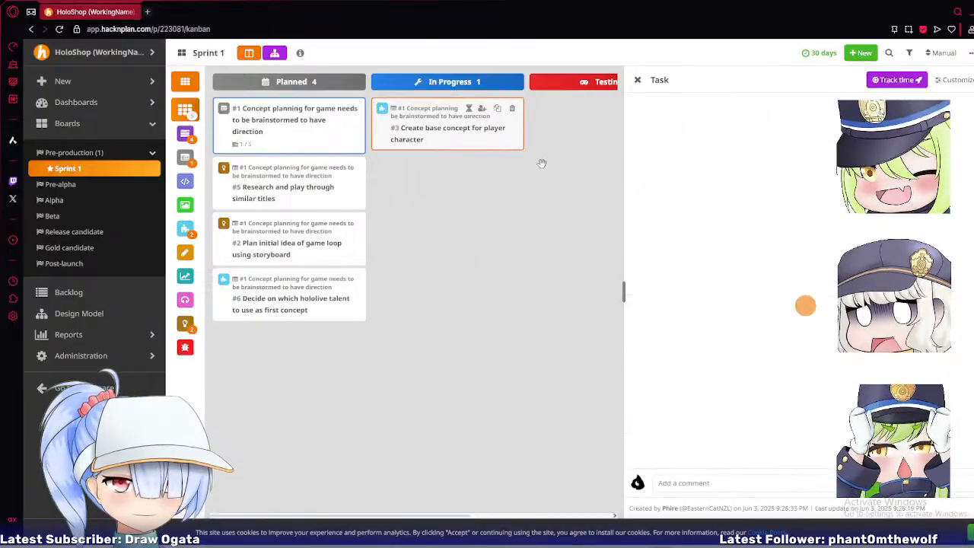
scroll(748, 347, down, 1)
scroll(748, 348, down, 1)
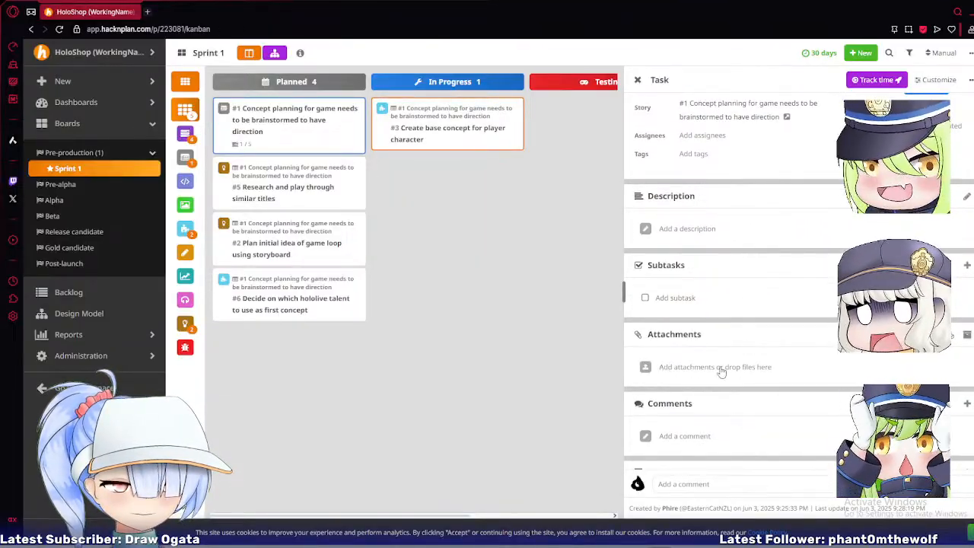
click(681, 436)
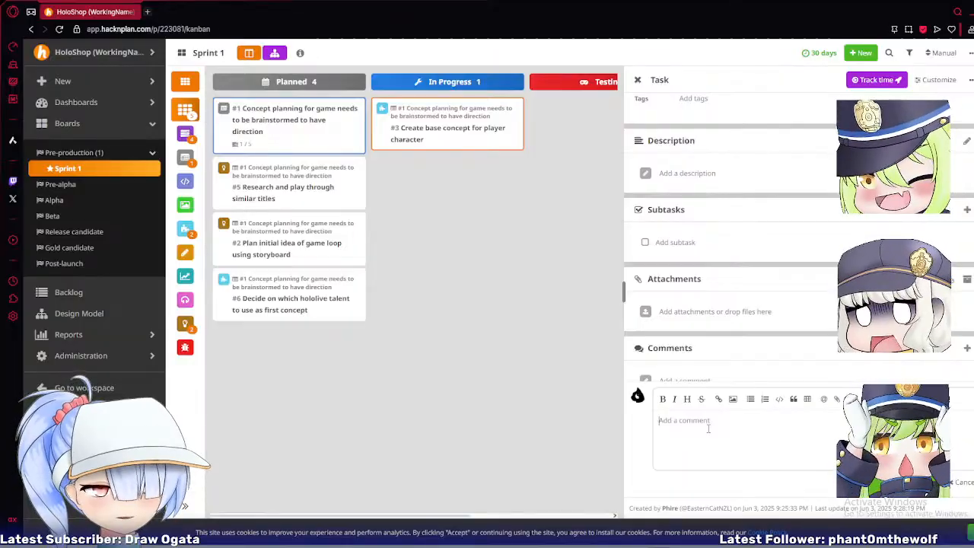
text(Gener)
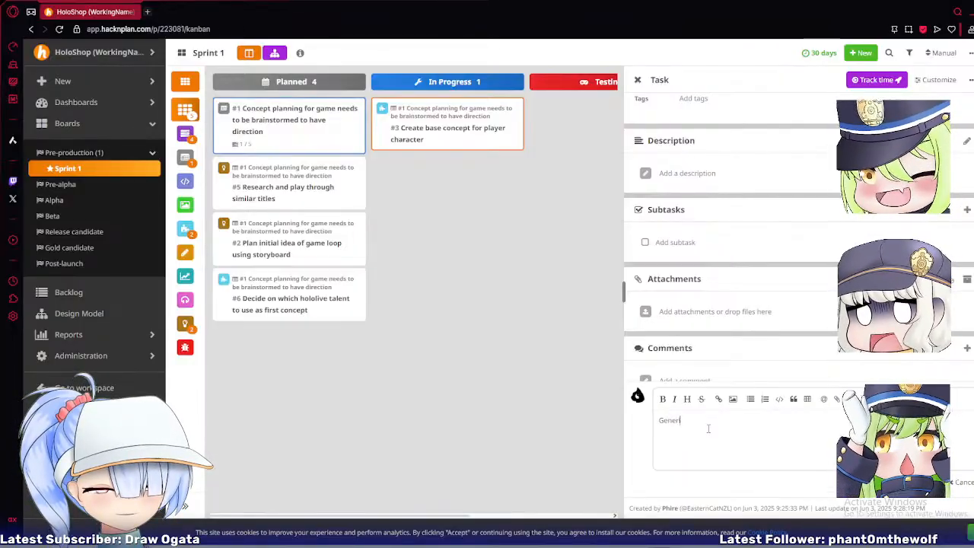
text(ic Charac)
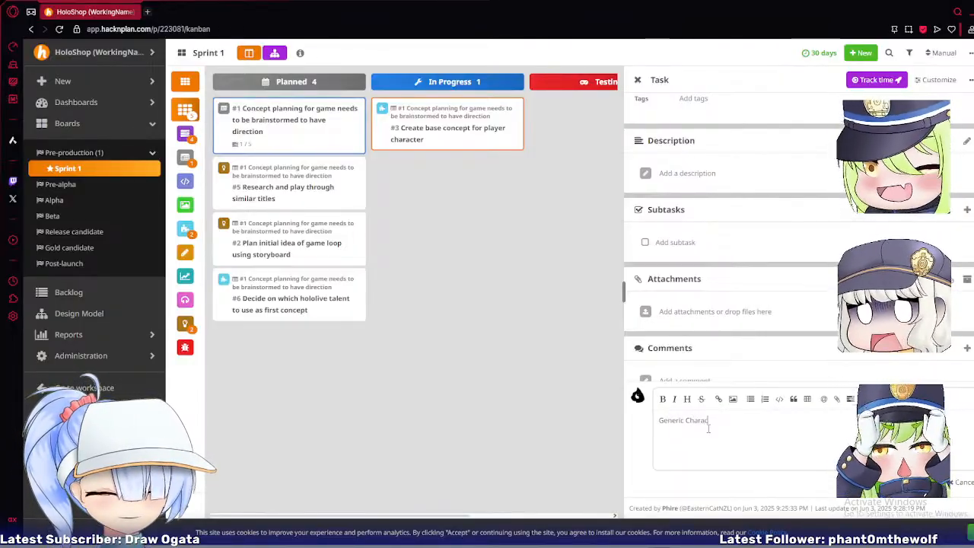
text(ter,)
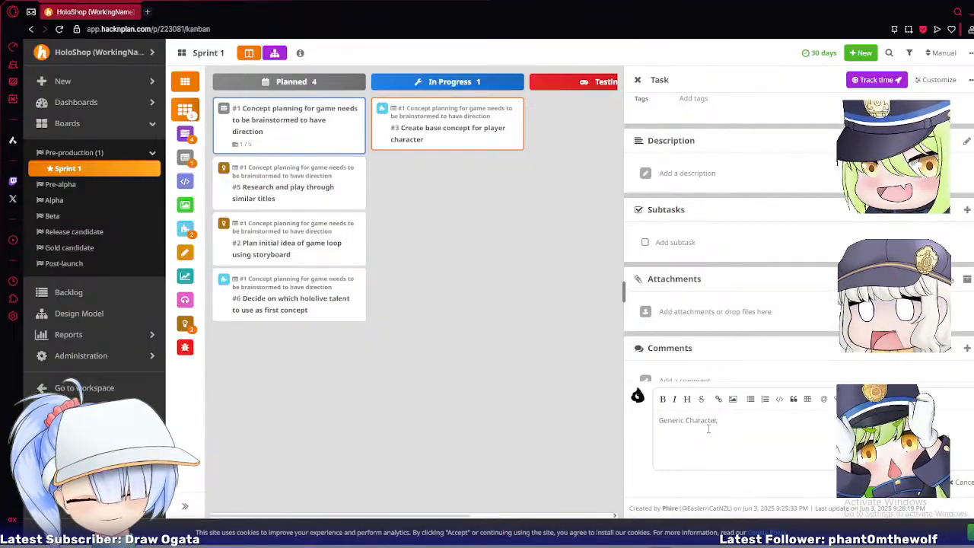
Continue the comment with "Clothing space for logo (Customizable?)" and post it on the task.
text( Shi)
key(BackSpace)
key(BackSpace)
key(BackSpace)
text(Cl)
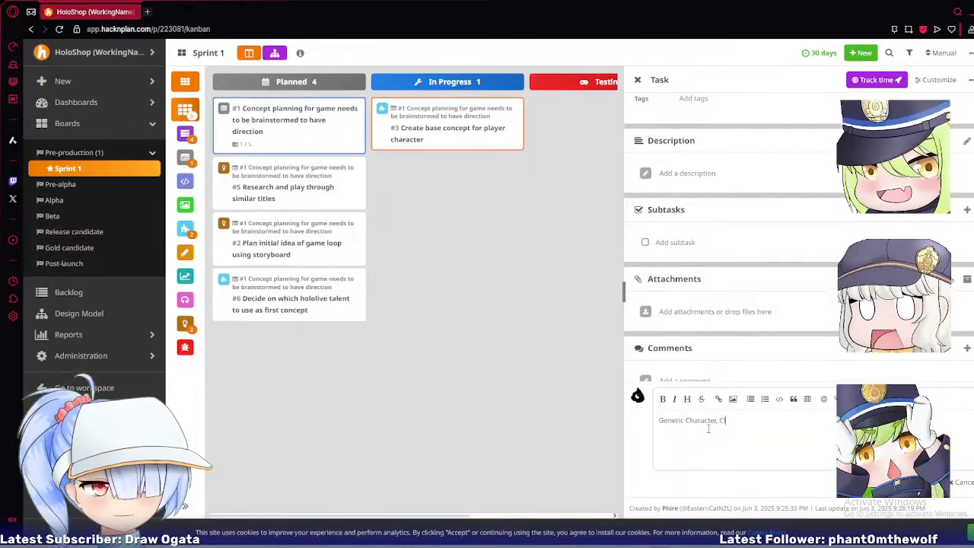
text(othing space for log)
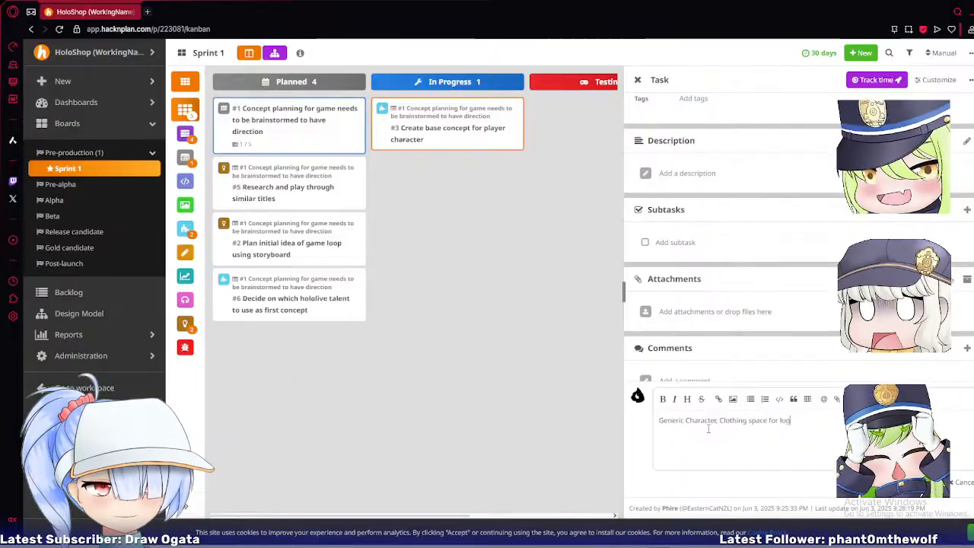
text(o (Customiz)
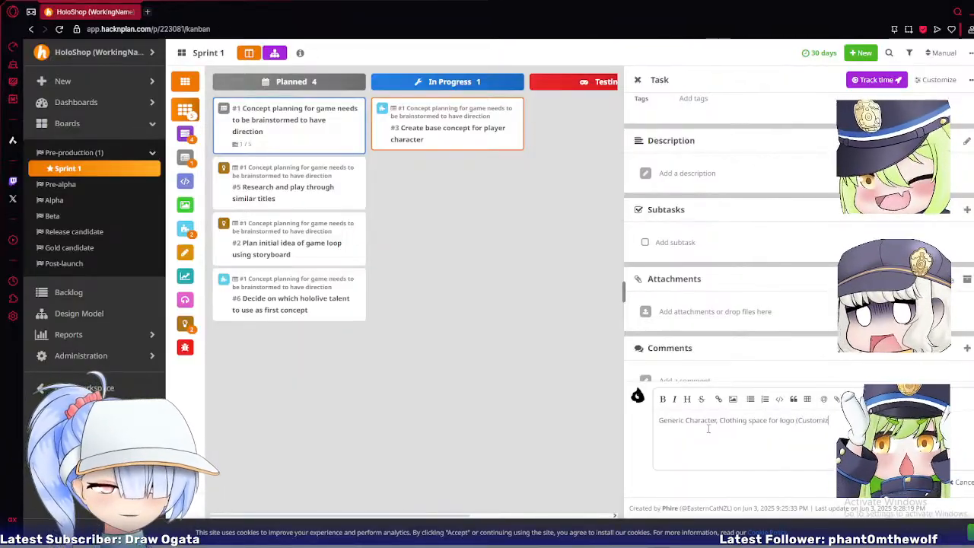
text(able?))
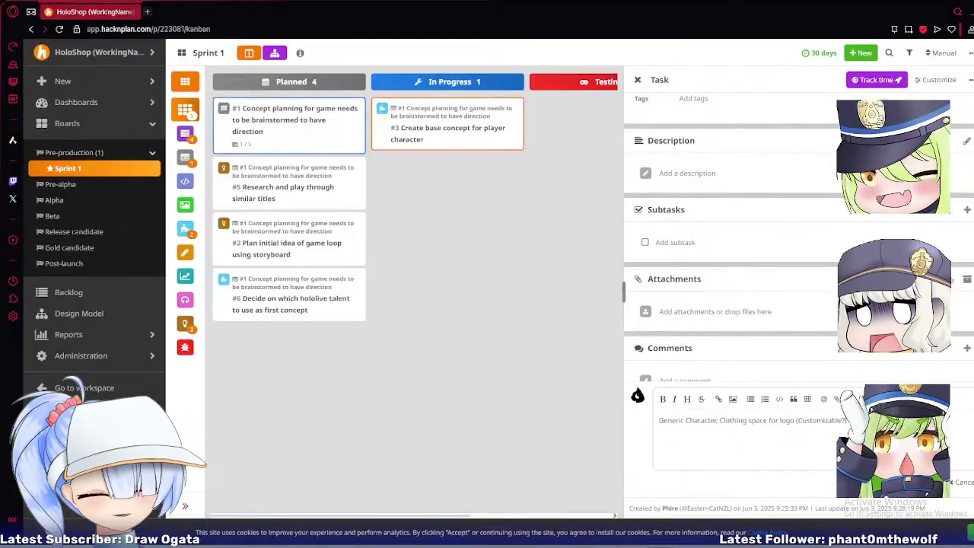
click(923, 481)
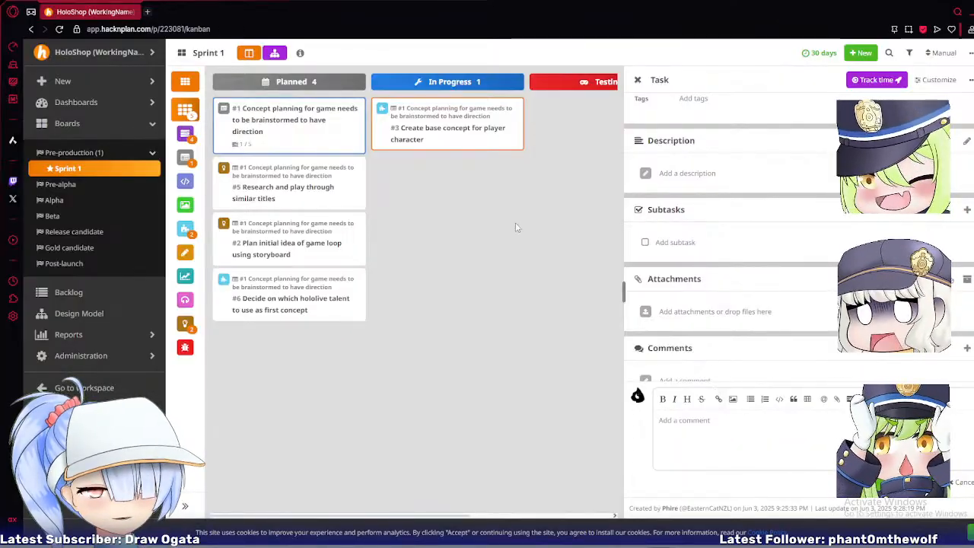
Mark the task "Create base concept for player character" as completed and close its details.
scroll(760, 229, up, 2)
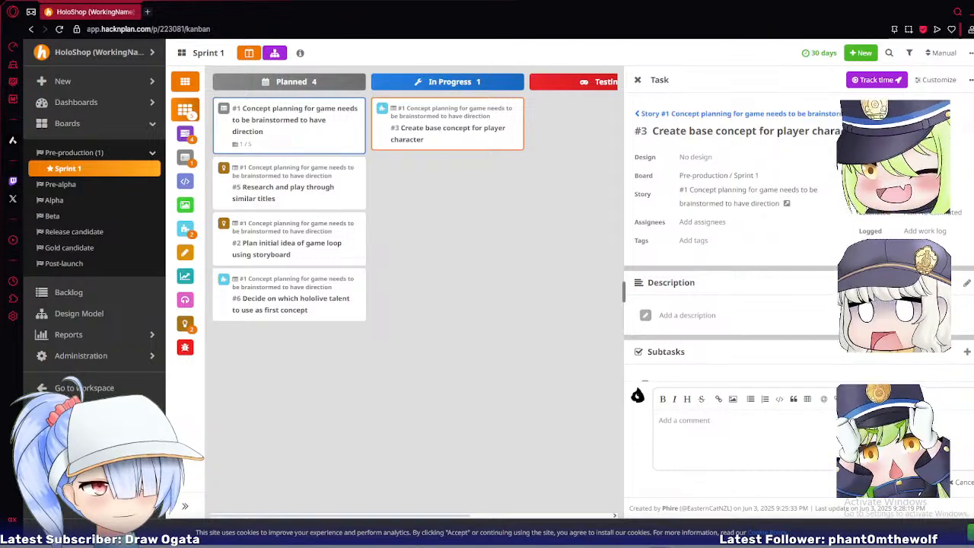
click(925, 176)
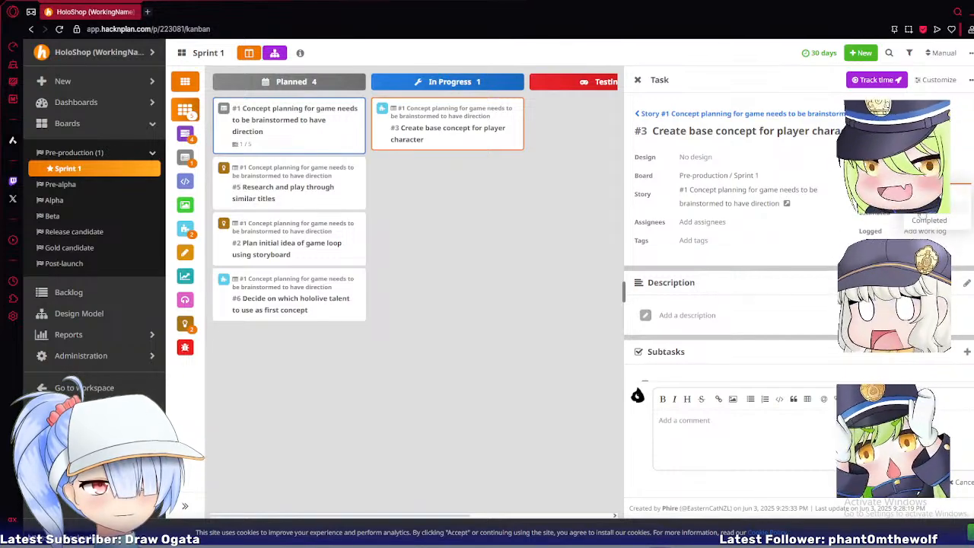
click(924, 223)
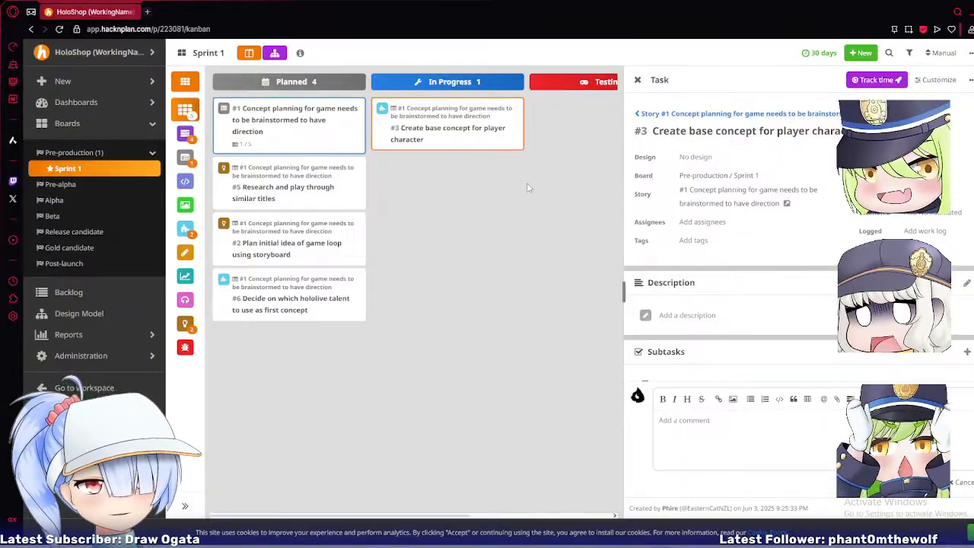
click(535, 216)
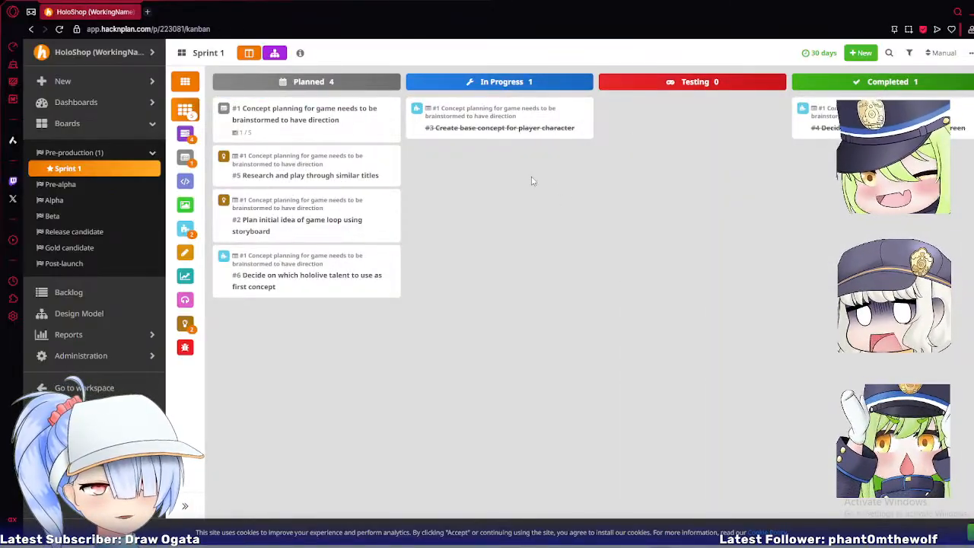
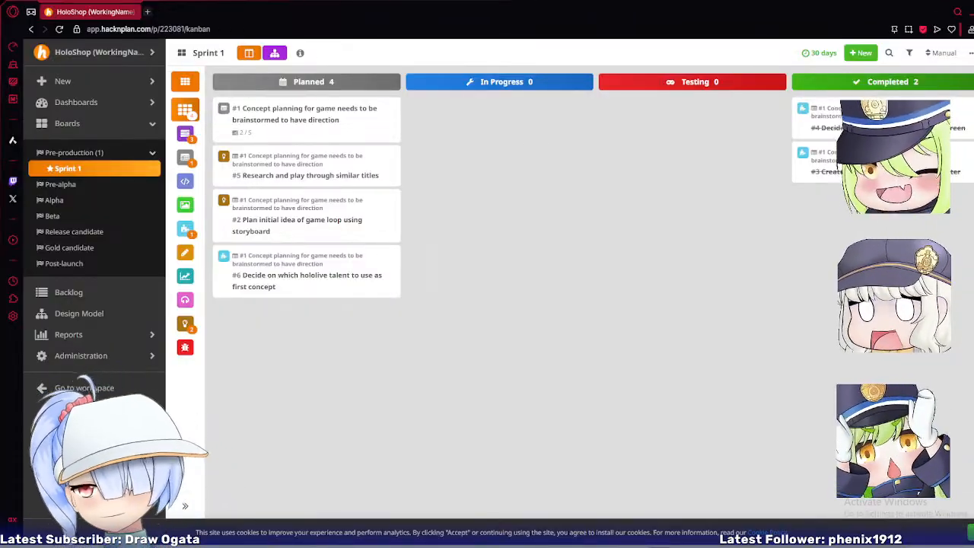
Switch to the ConceptBoard drawing in Clip Studio Paint, hide the hat and head sketches, and show the full-body figure sketches.
key(alt+Tab)
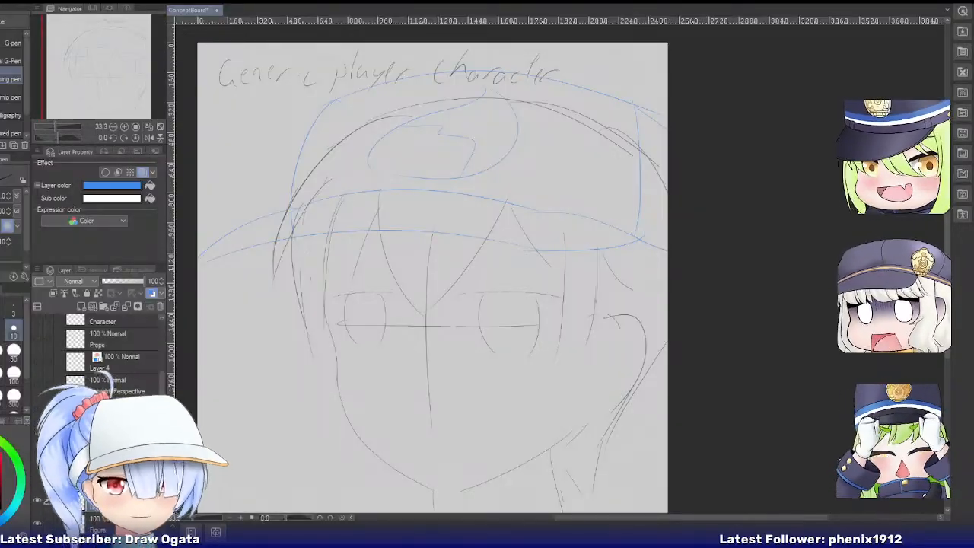
drag(98, 51, 95, 52)
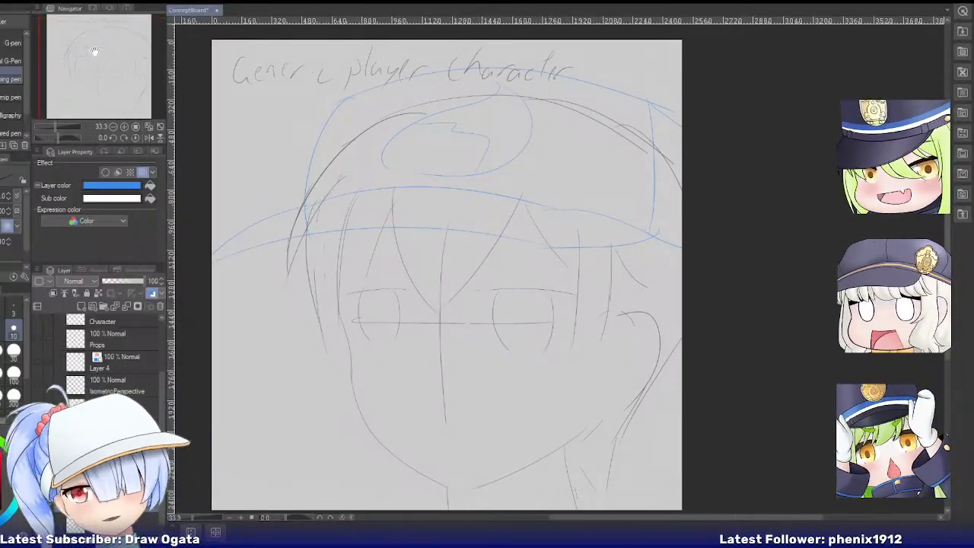
drag(94, 50, 85, 53)
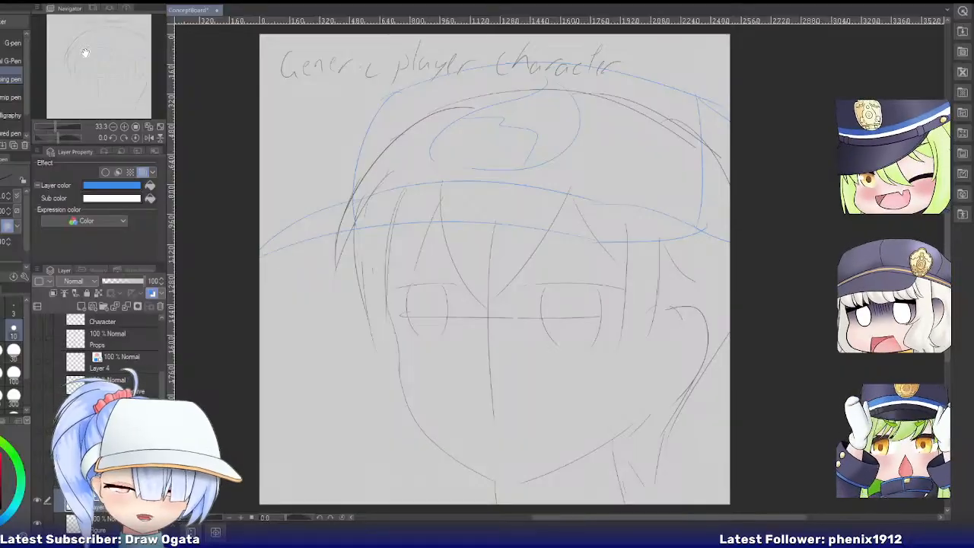
mouse_move(131, 76)
mouse_down()
mouse_move(122, 76)
mouse_move(131, 92)
mouse_up()
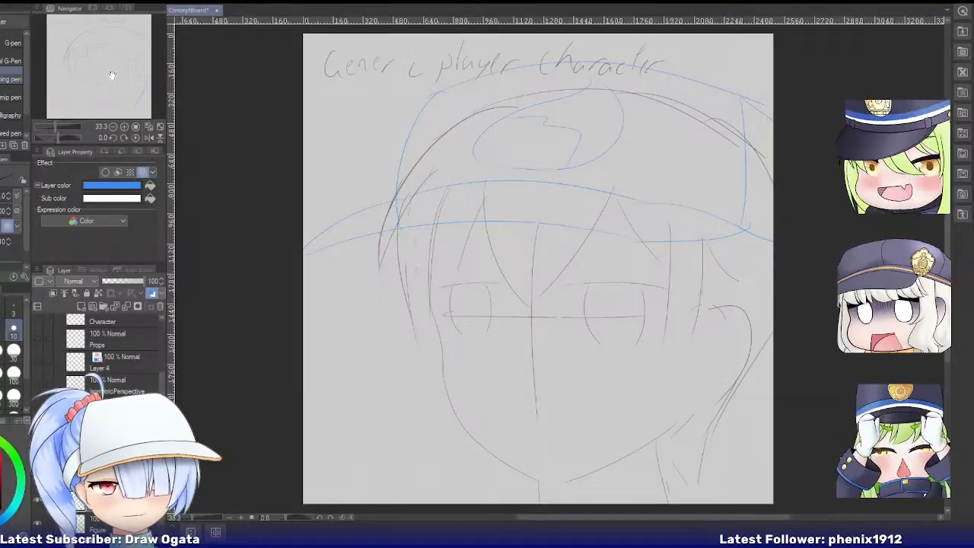
drag(112, 77, 116, 77)
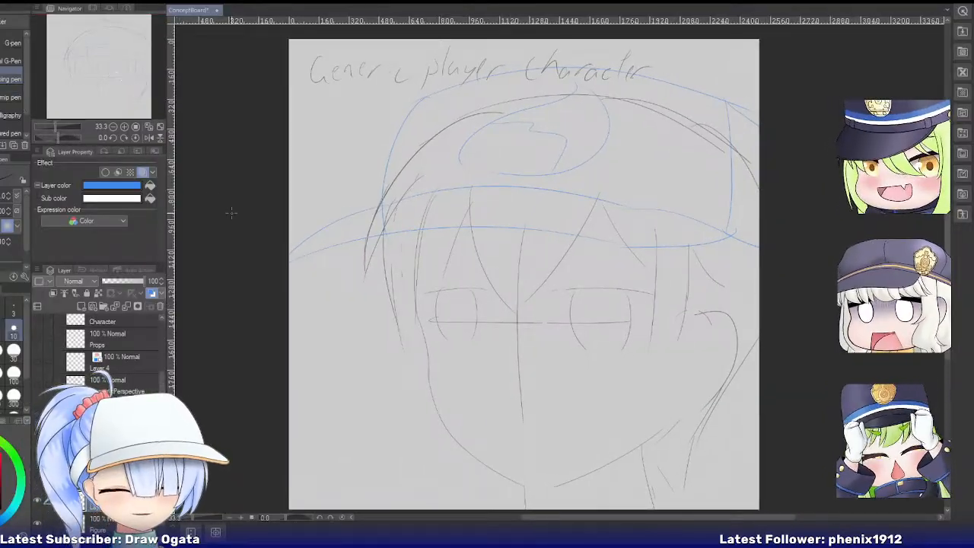
click(37, 503)
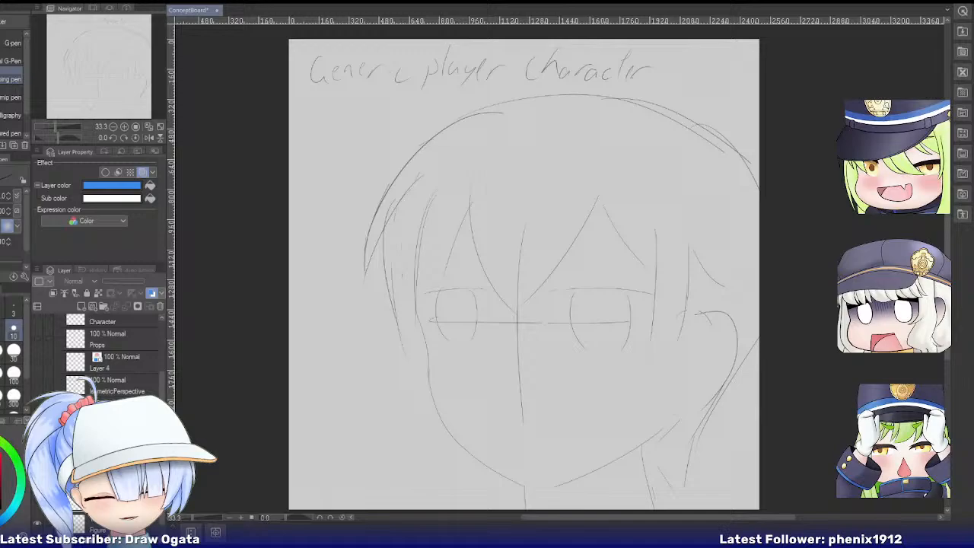
click(39, 524)
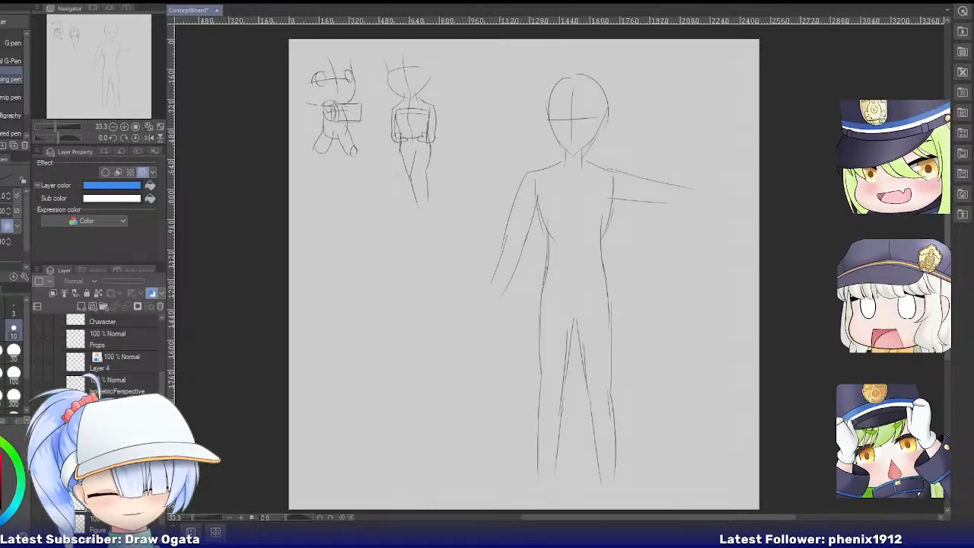
Compare the full-body figure with and without the blue shirt and trousers sketch layers.
click(38, 479)
click(38, 457)
click(37, 432)
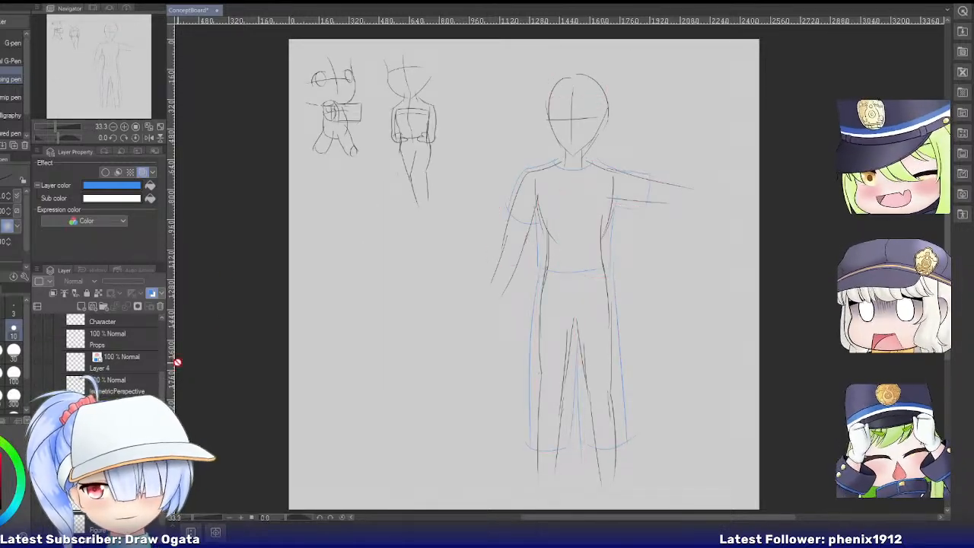
drag(122, 75, 124, 77)
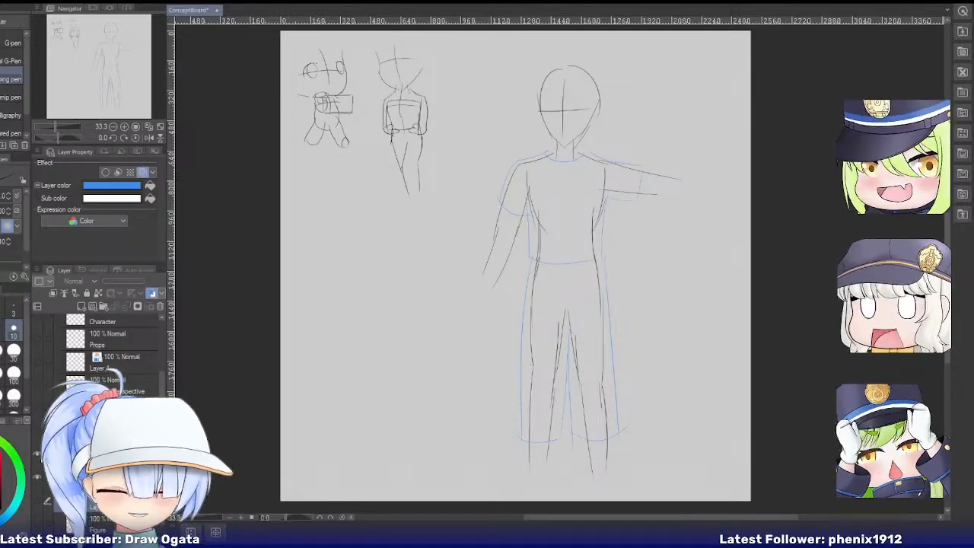
click(40, 454)
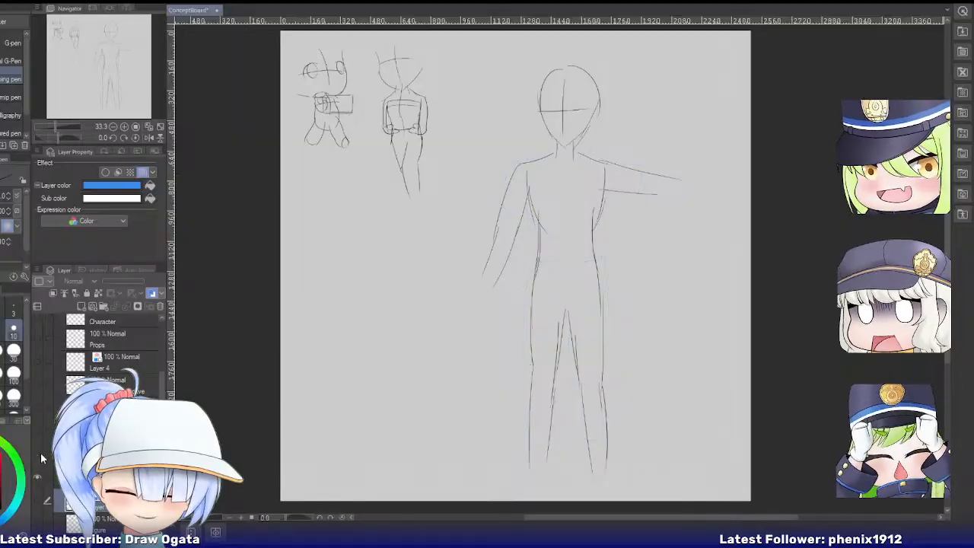
click(41, 436)
click(39, 427)
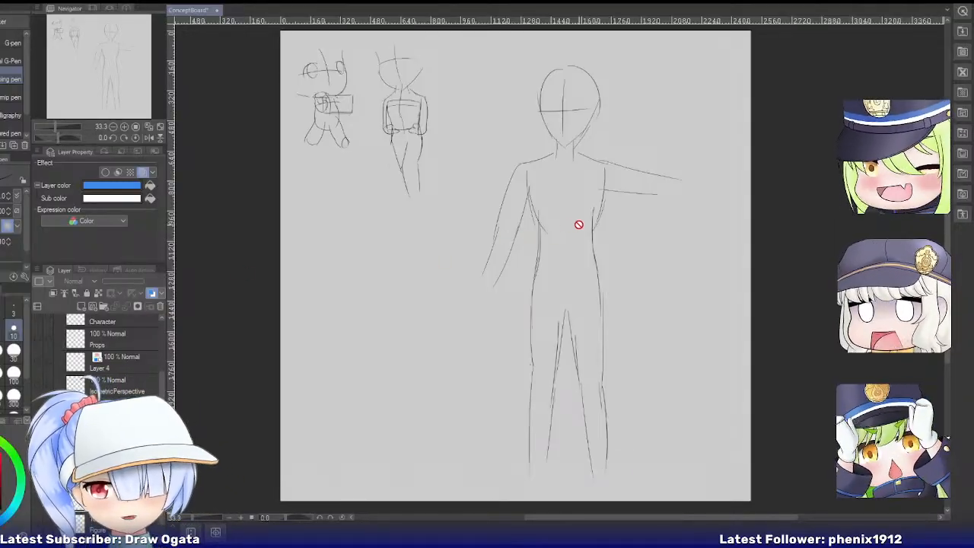
Select a different sketch layer for work on the full-body figure.
scroll(578, 224, up, 3)
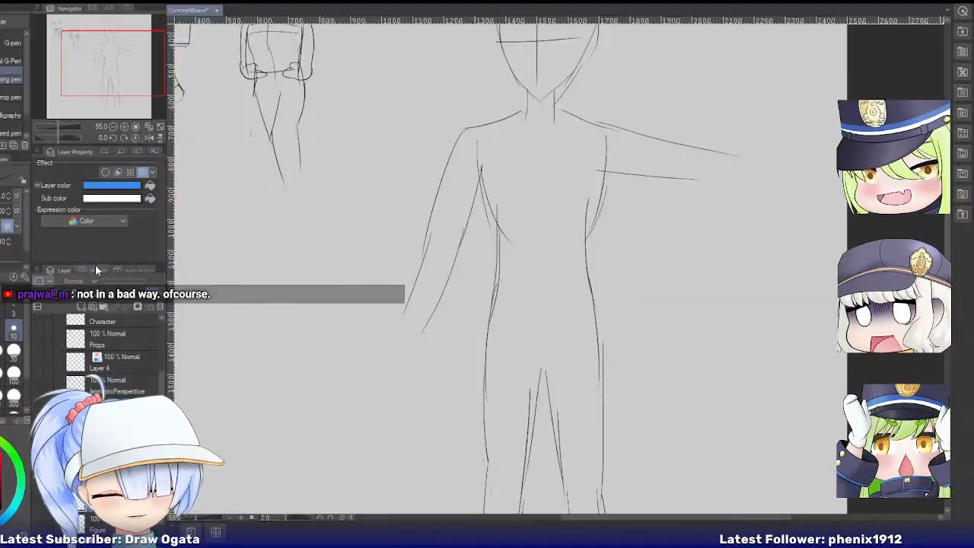
click(128, 462)
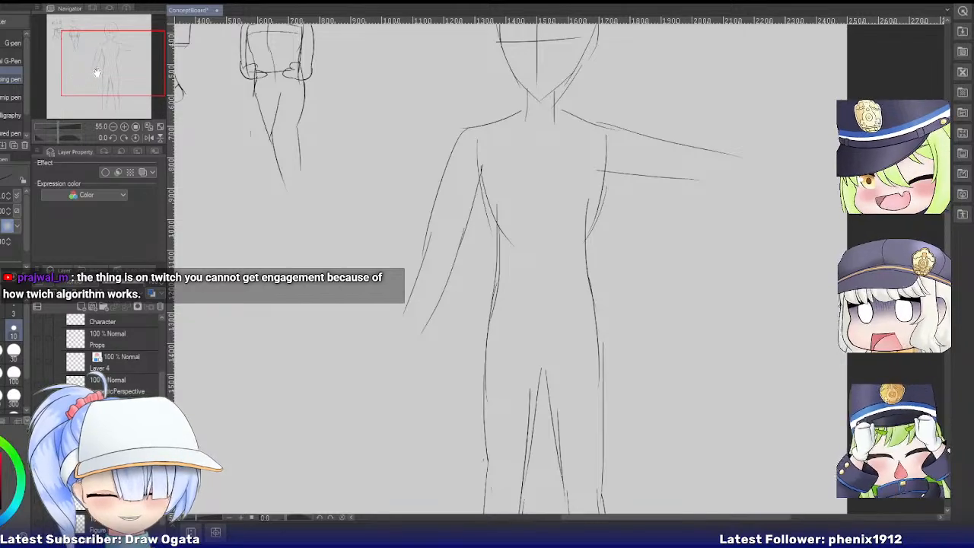
drag(96, 72, 120, 74)
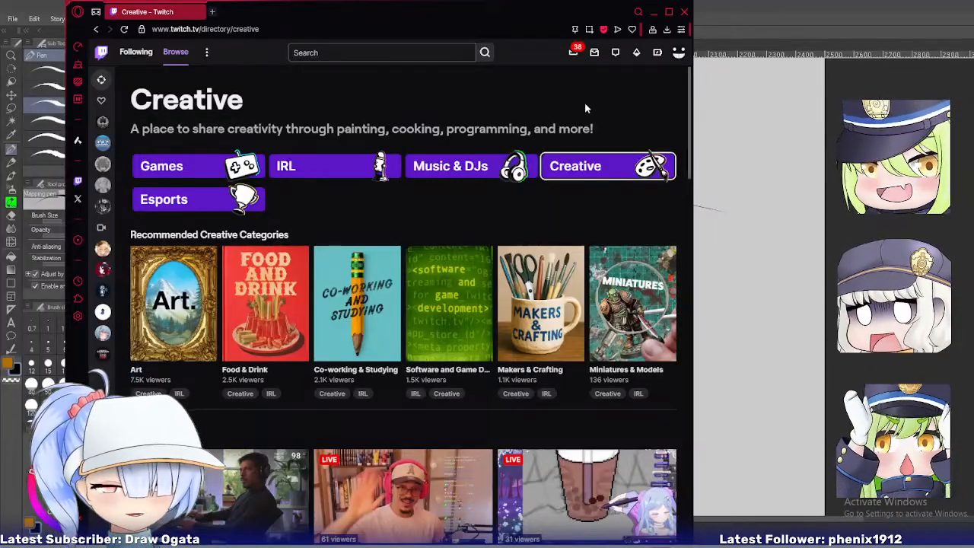
Maximise the browser window, open Twitch's Art category and look through its live channels down to the least-watched streams.
click(667, 13)
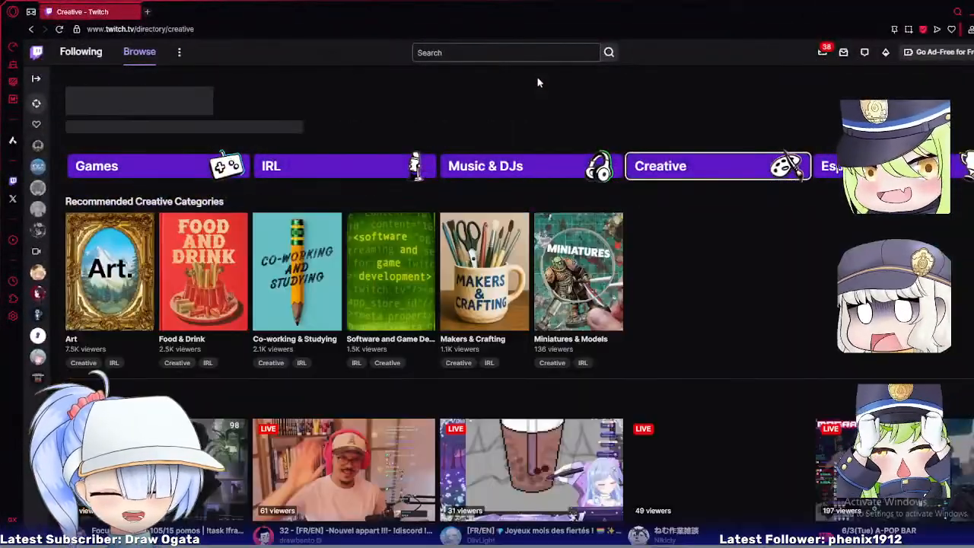
click(88, 267)
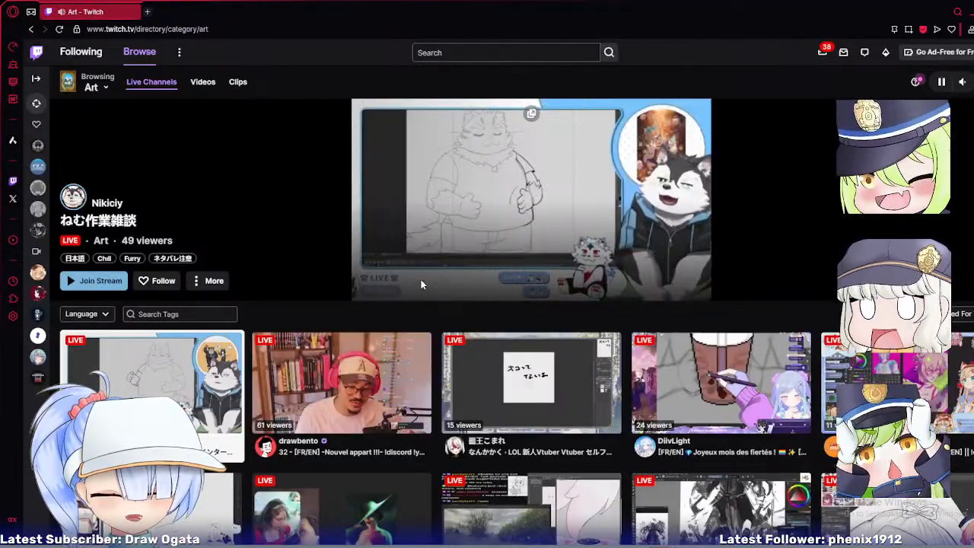
scroll(408, 342, down, 1)
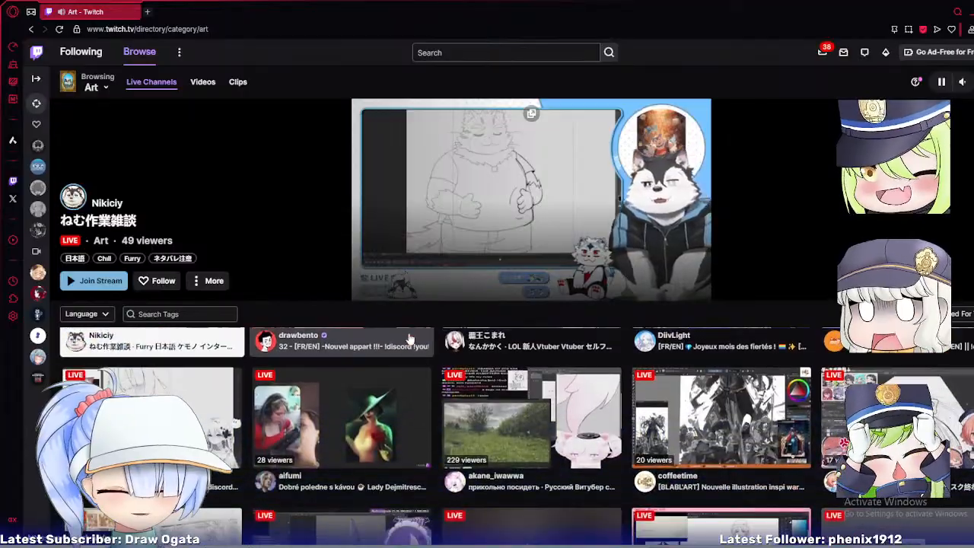
scroll(392, 384, down, 2)
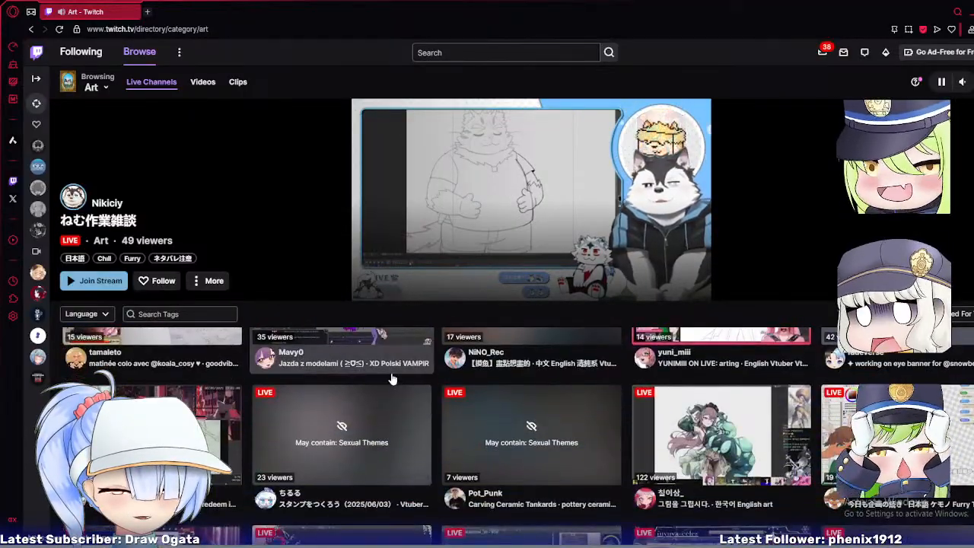
scroll(392, 378, down, 3)
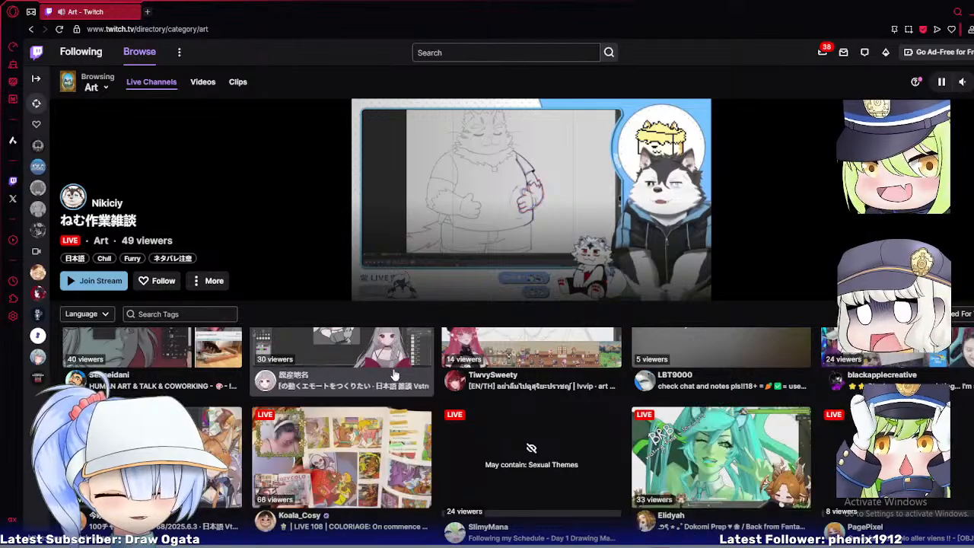
scroll(394, 375, down, 3)
scroll(394, 375, down, 1)
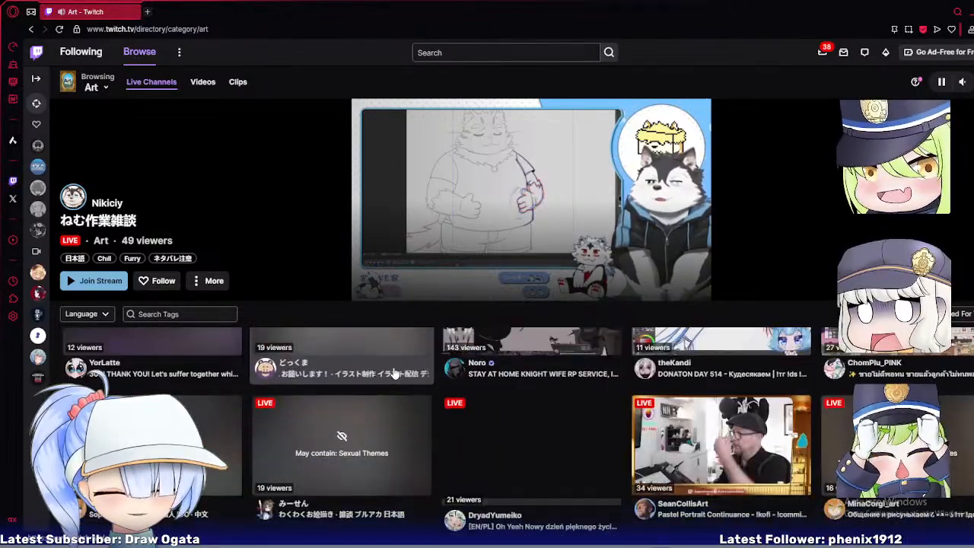
scroll(394, 373, down, 3)
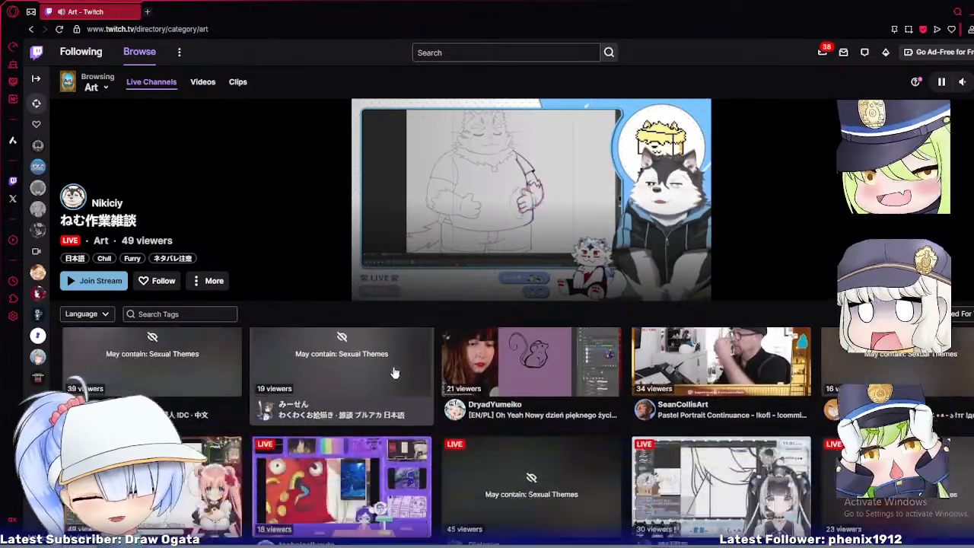
scroll(395, 373, down, 3)
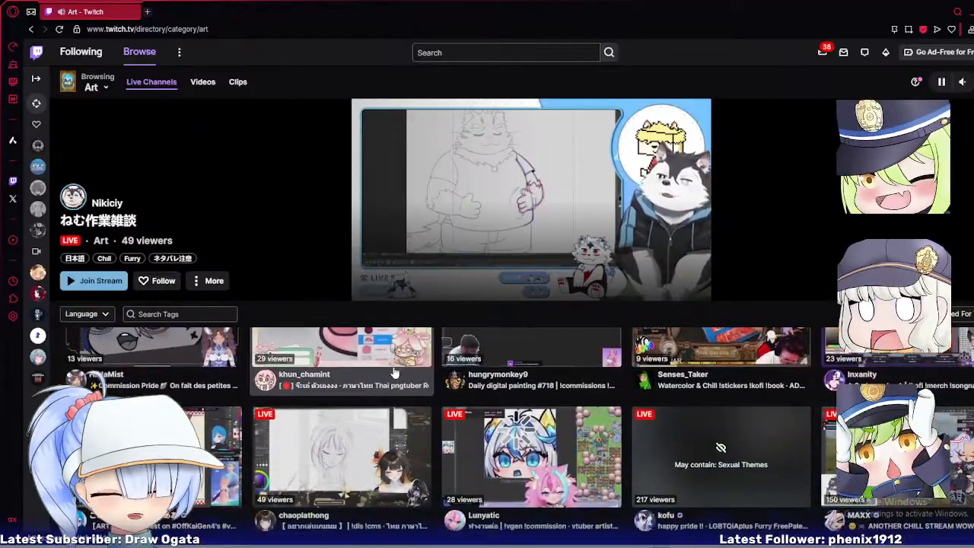
scroll(394, 373, down, 3)
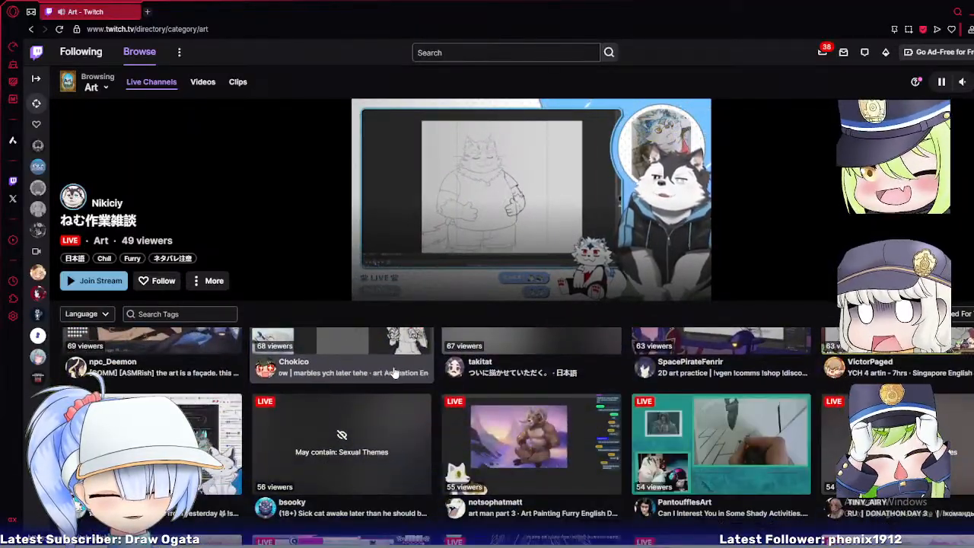
scroll(394, 373, down, 4)
scroll(394, 373, down, 4)
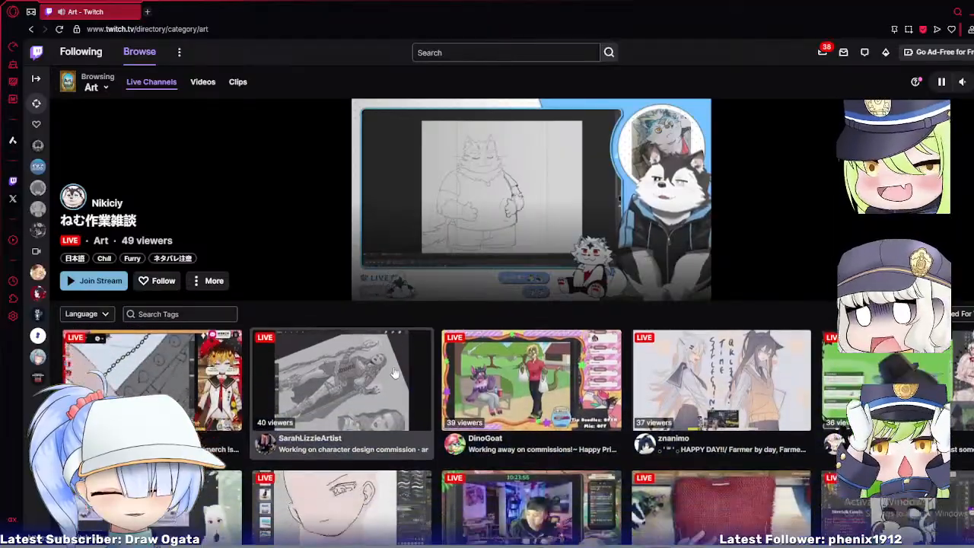
scroll(394, 373, down, 5)
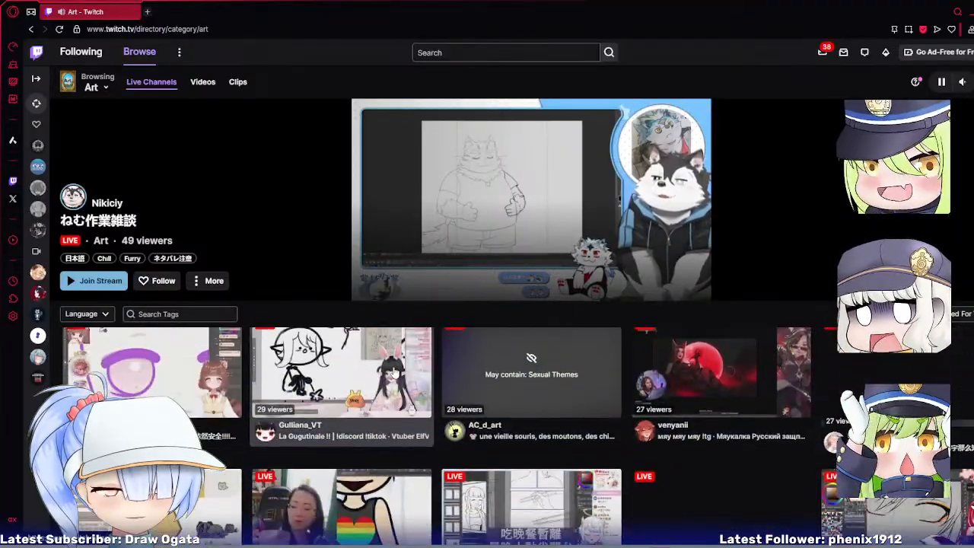
scroll(404, 372, down, 5)
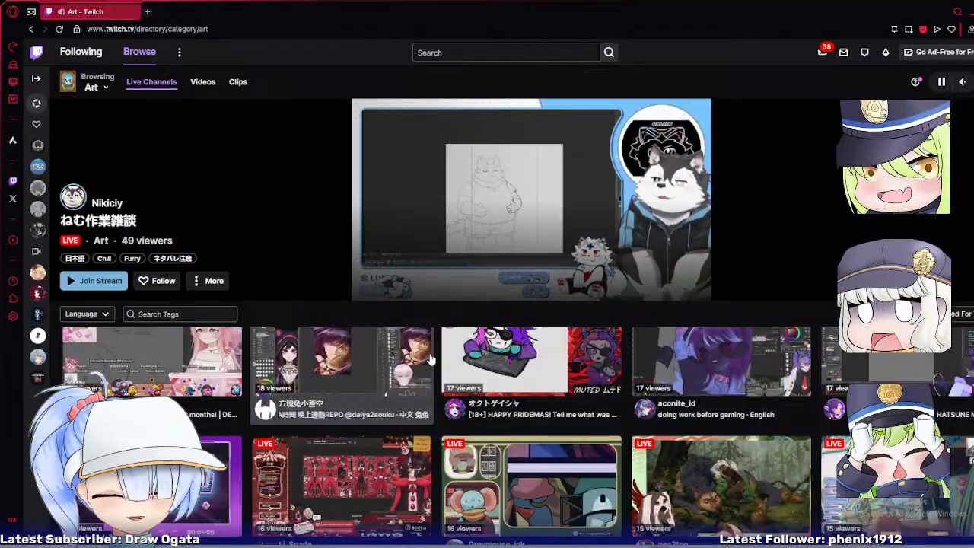
scroll(423, 370, down, 5)
scroll(431, 358, down, 5)
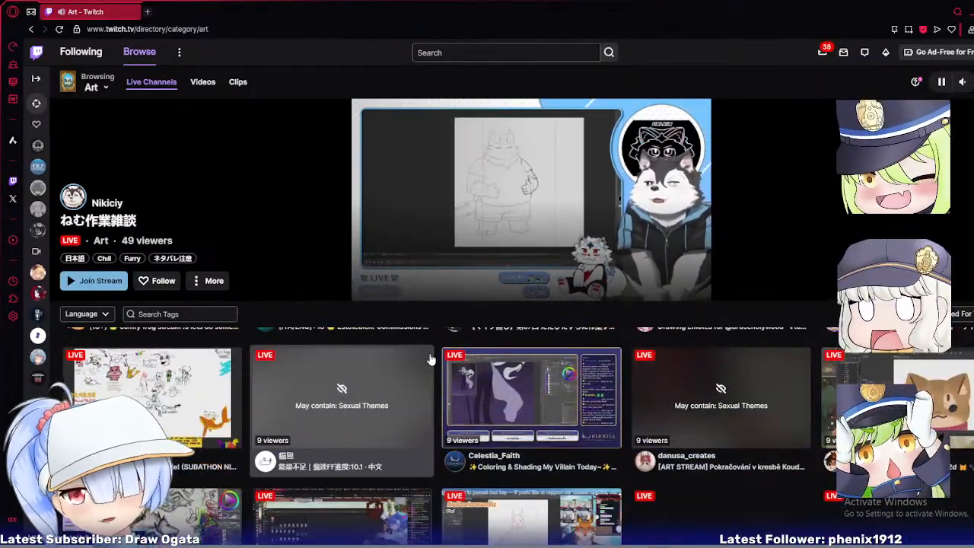
scroll(430, 358, down, 5)
scroll(430, 359, down, 3)
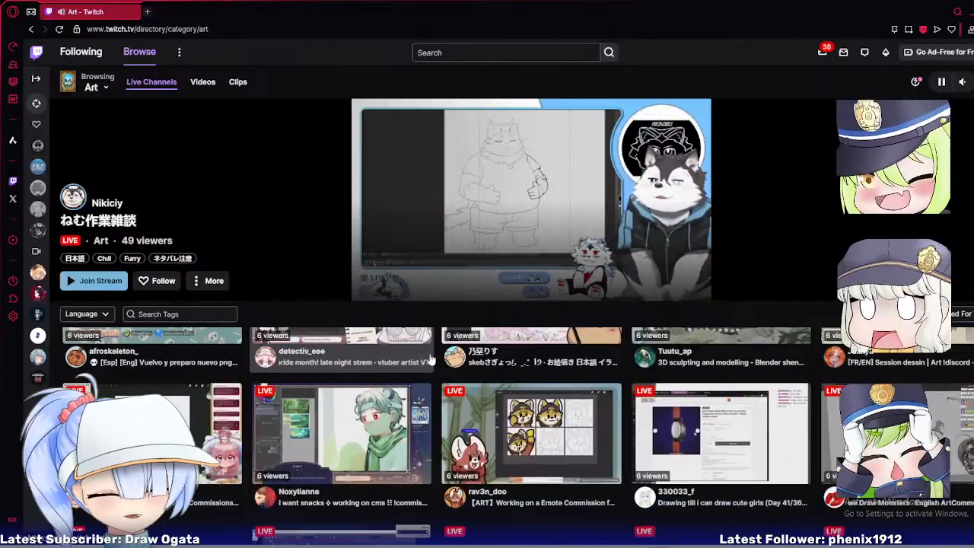
scroll(436, 369, down, 5)
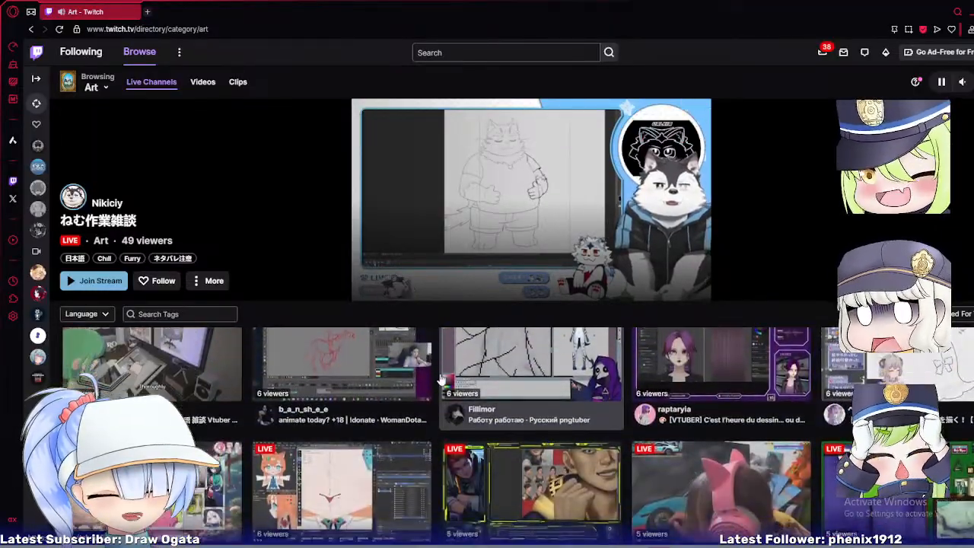
scroll(438, 375, down, 1)
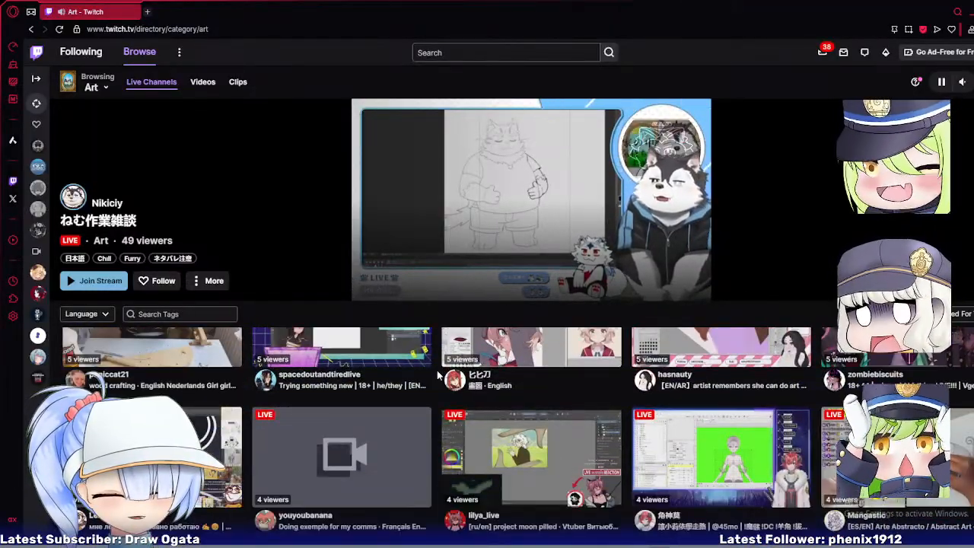
scroll(437, 374, down, 3)
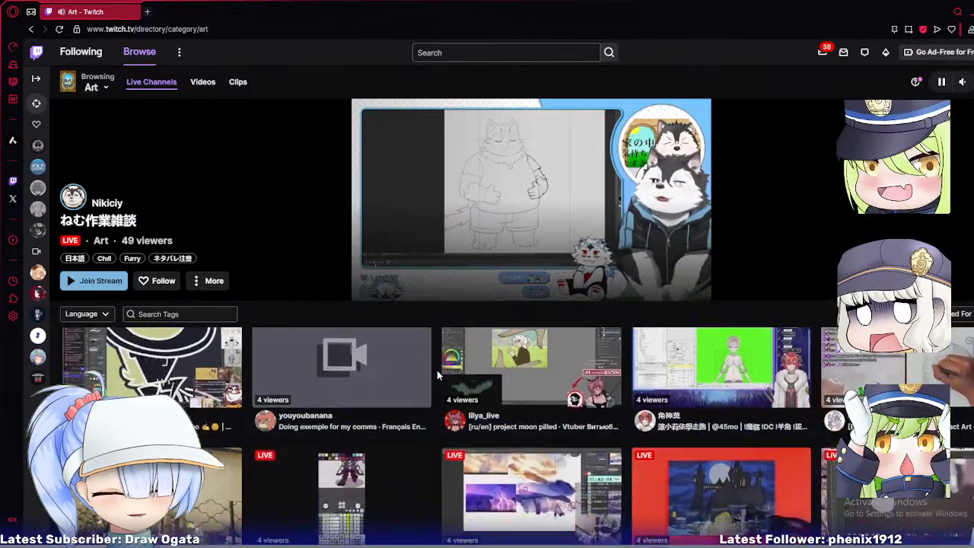
scroll(436, 370, down, 6)
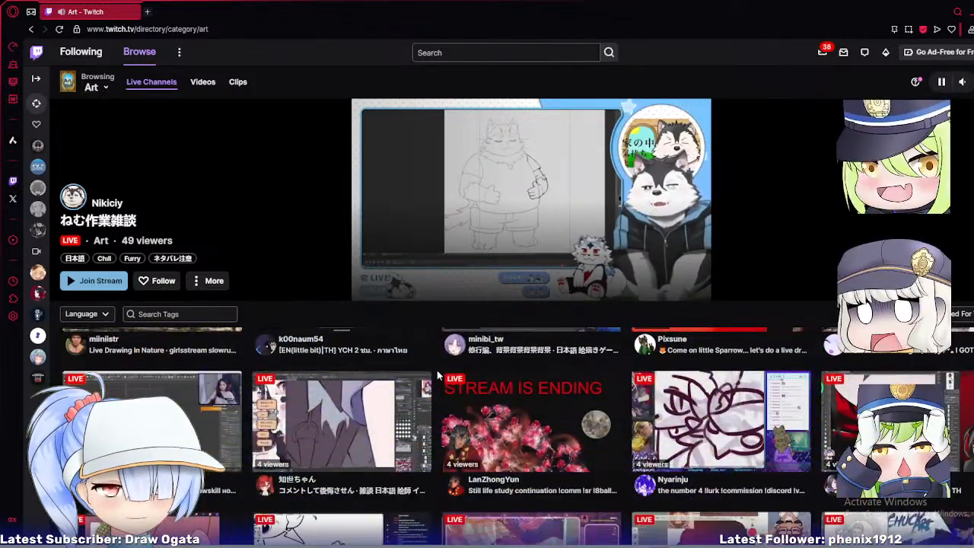
scroll(437, 372, down, 8)
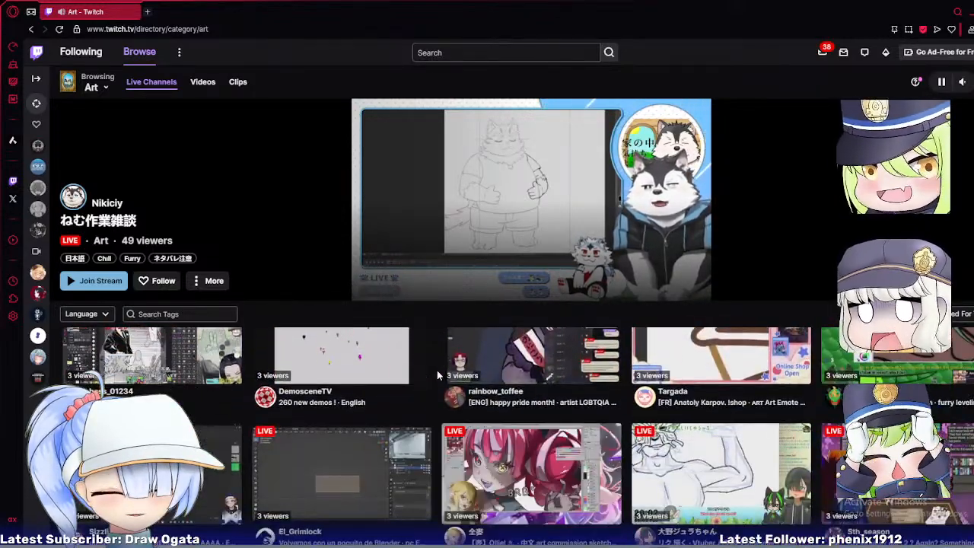
scroll(436, 371, down, 6)
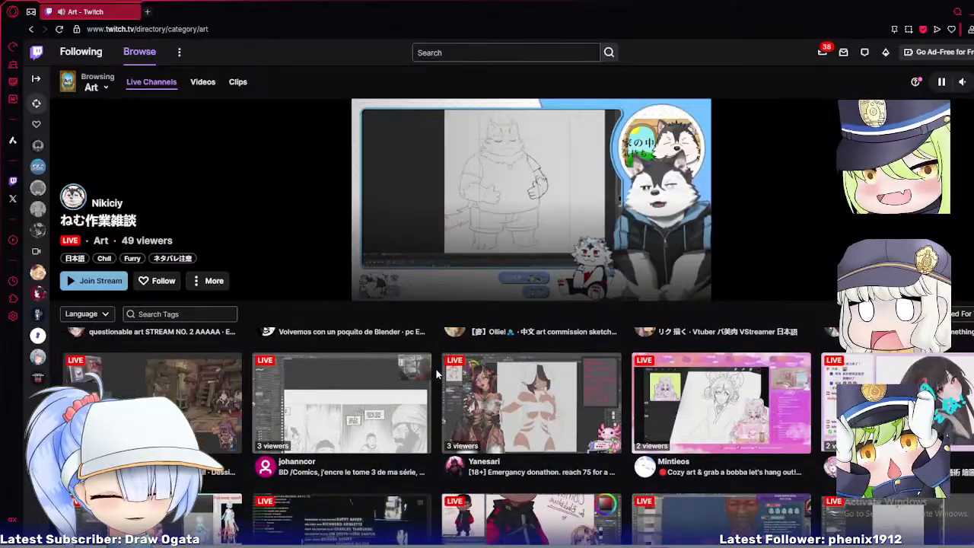
scroll(437, 370, down, 5)
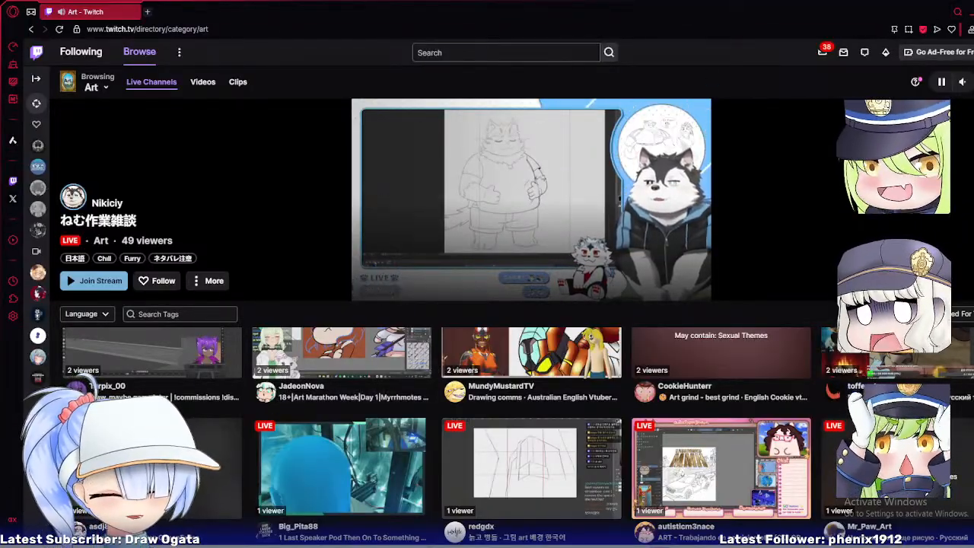
Switch to the ConceptBoard drawing in Clip Studio Paint and examine the full-body figure sketch from head to feet.
key(alt+Tab)
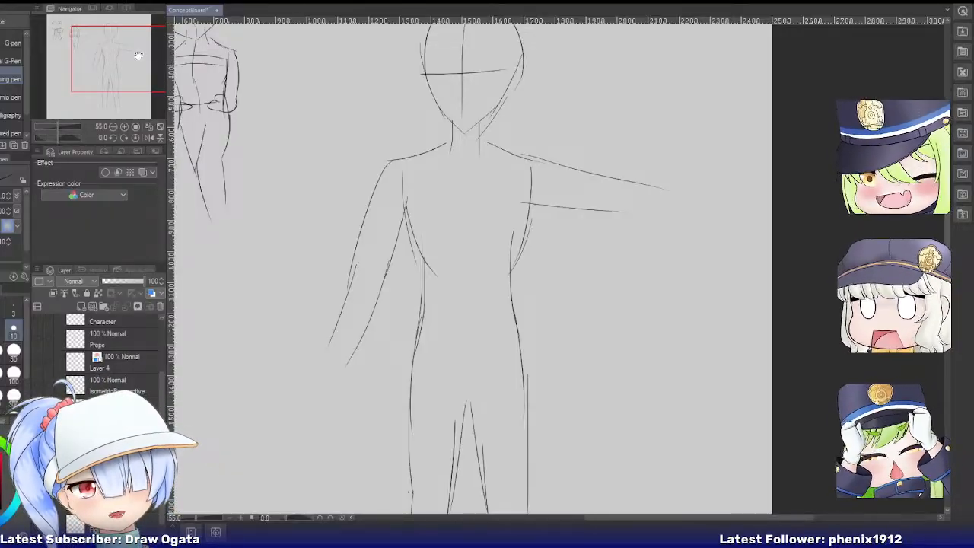
drag(139, 57, 134, 62)
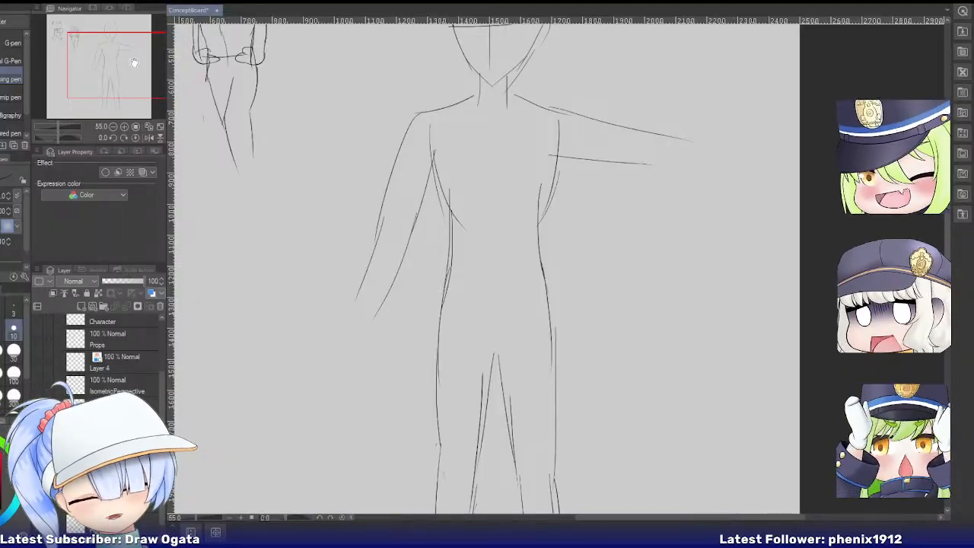
scroll(356, 141, down, 3)
scroll(356, 141, down, 1)
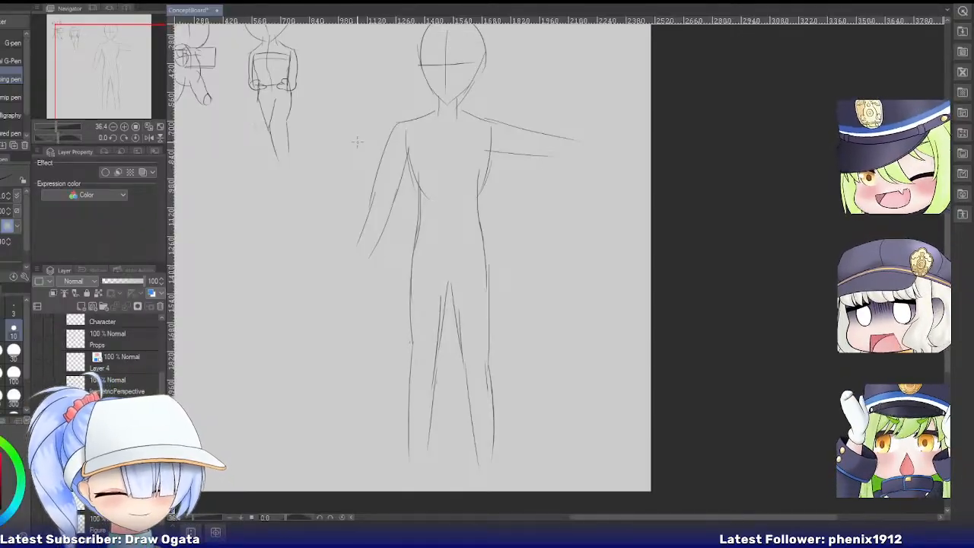
drag(133, 89, 128, 84)
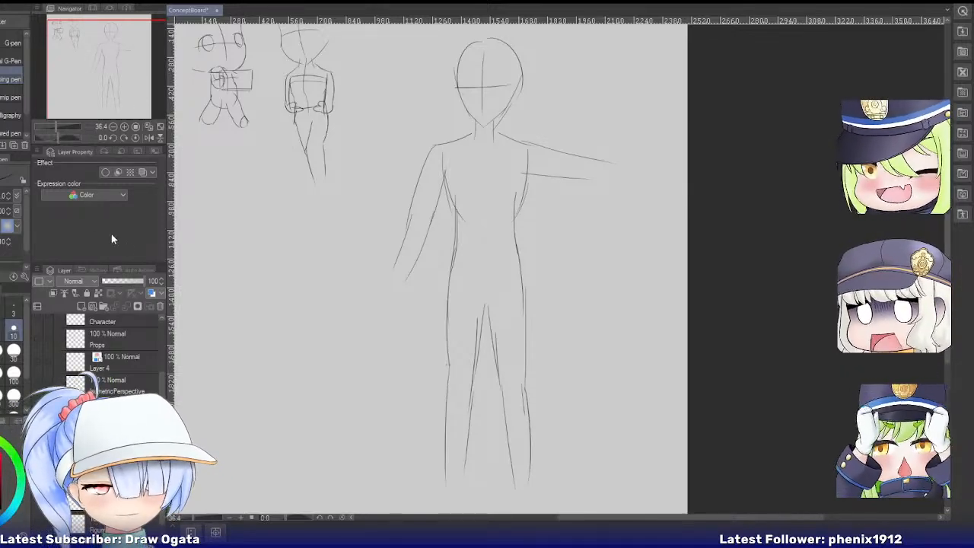
Hide the figure sketches, check the FlatPerspective room layout and hide it again, and show the IsometricPerspective room sketch.
click(39, 455)
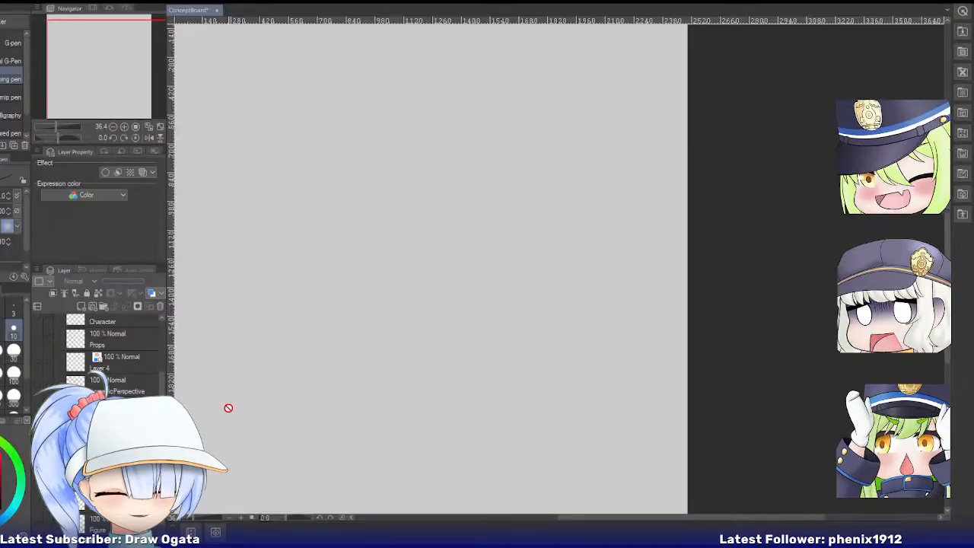
click(37, 407)
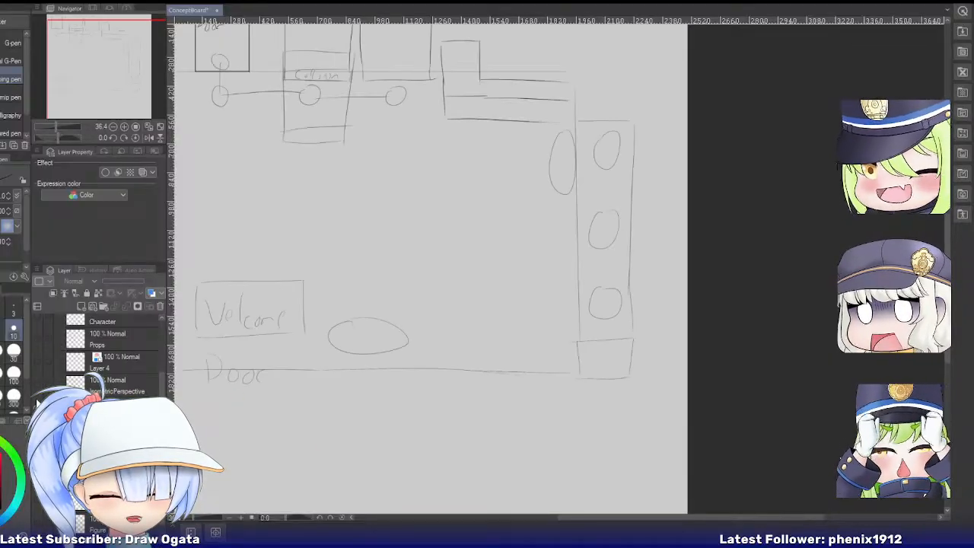
click(37, 407)
click(37, 384)
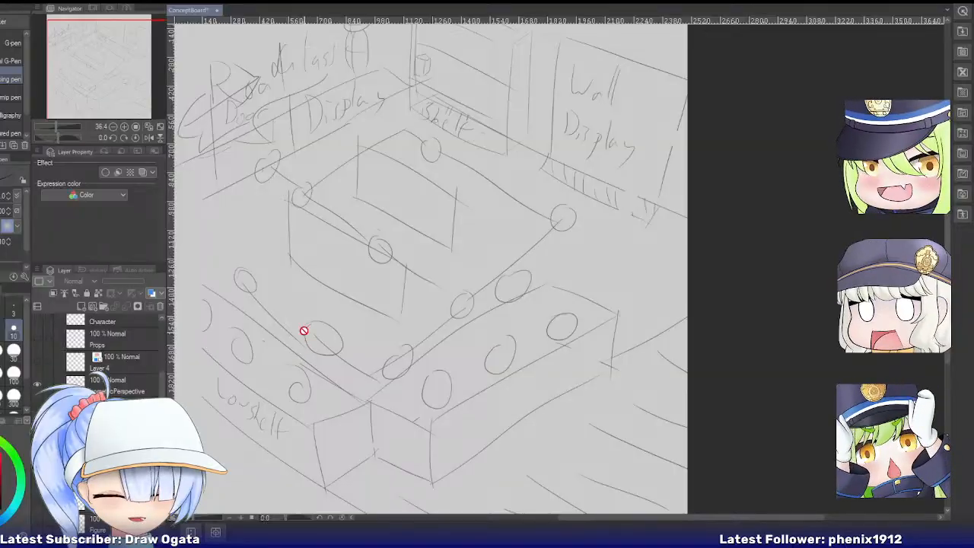
drag(114, 96, 107, 87)
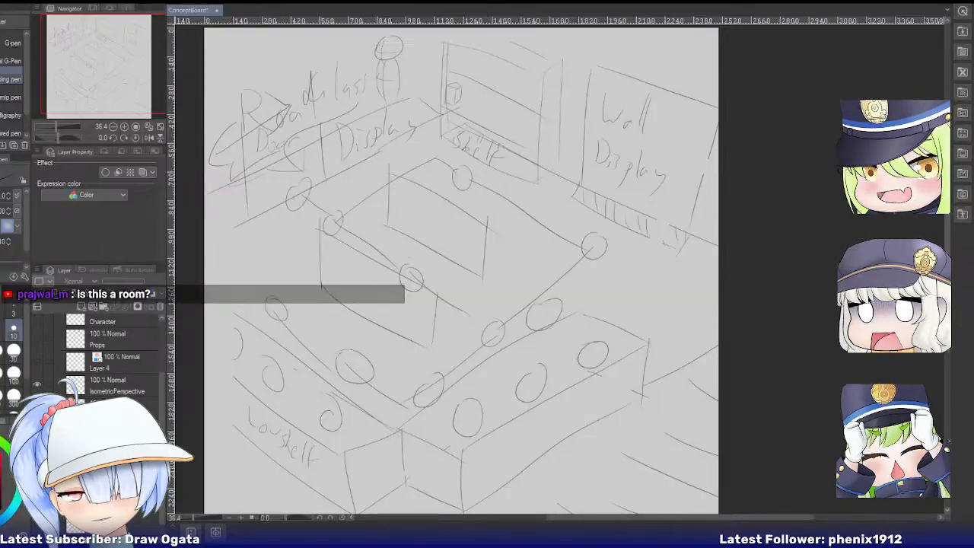
Switch to HacknPlan in the browser, view the list of personal projects and reopen HoloShop's Sprint 1 board.
key(alt+Tab)
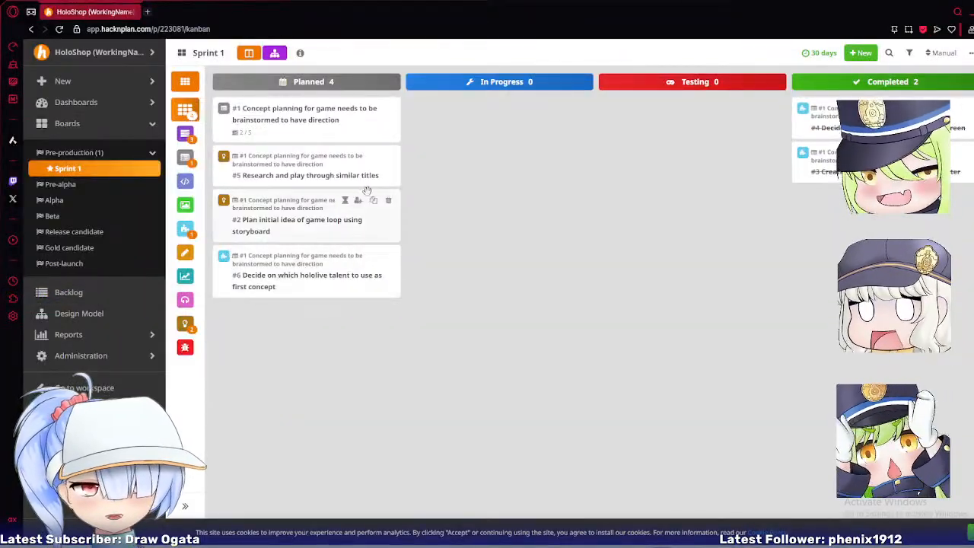
click(73, 124)
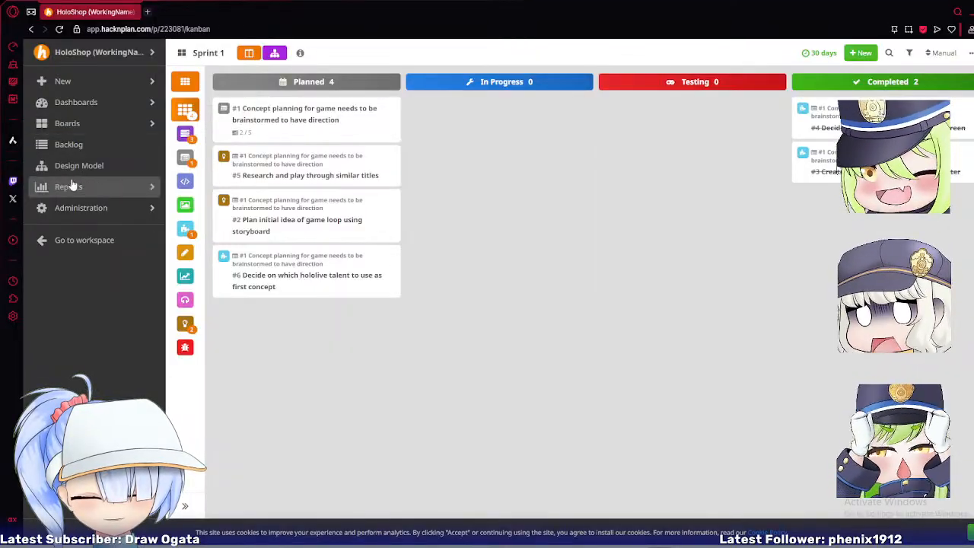
click(86, 57)
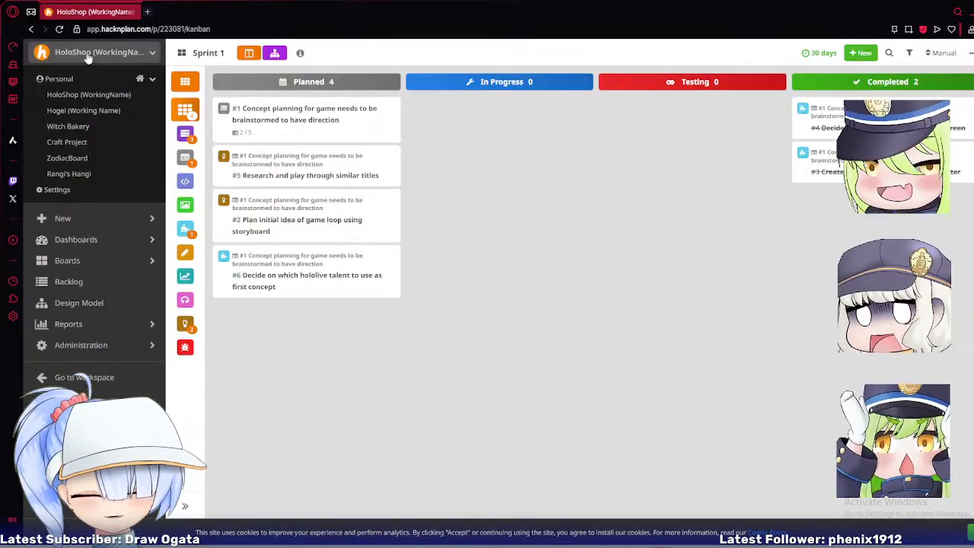
click(81, 95)
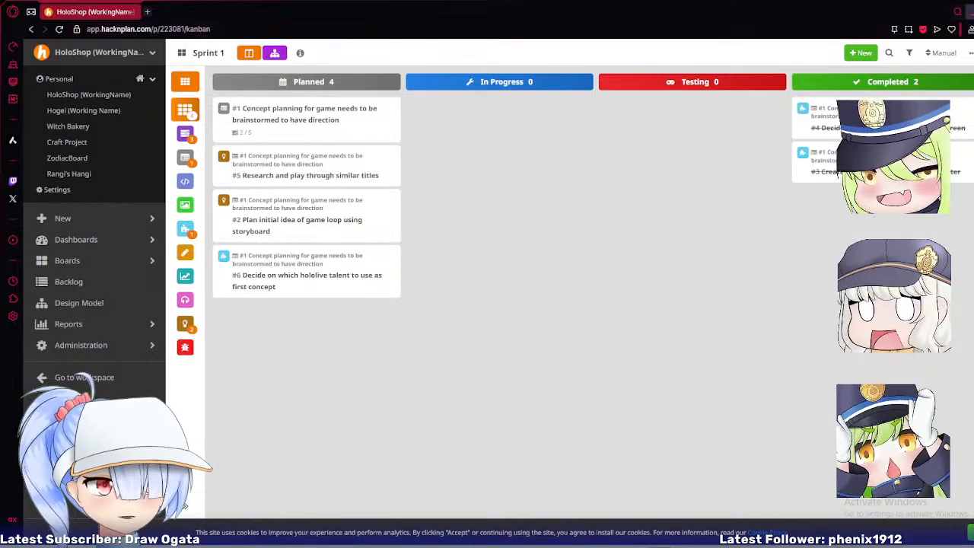
Minimise the browser and return to the isometric room sketch in Clip Studio Paint.
click(971, 11)
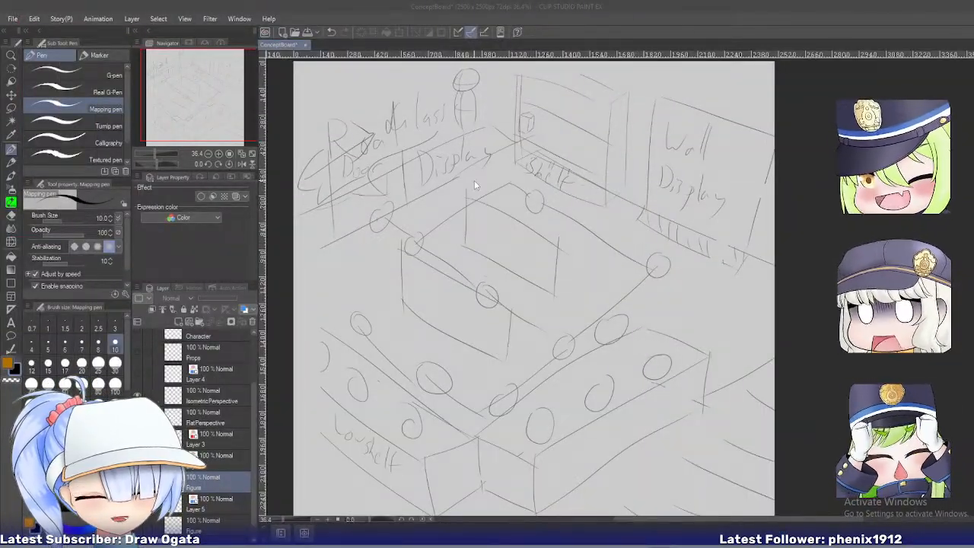
click(238, 104)
drag(239, 104, 241, 101)
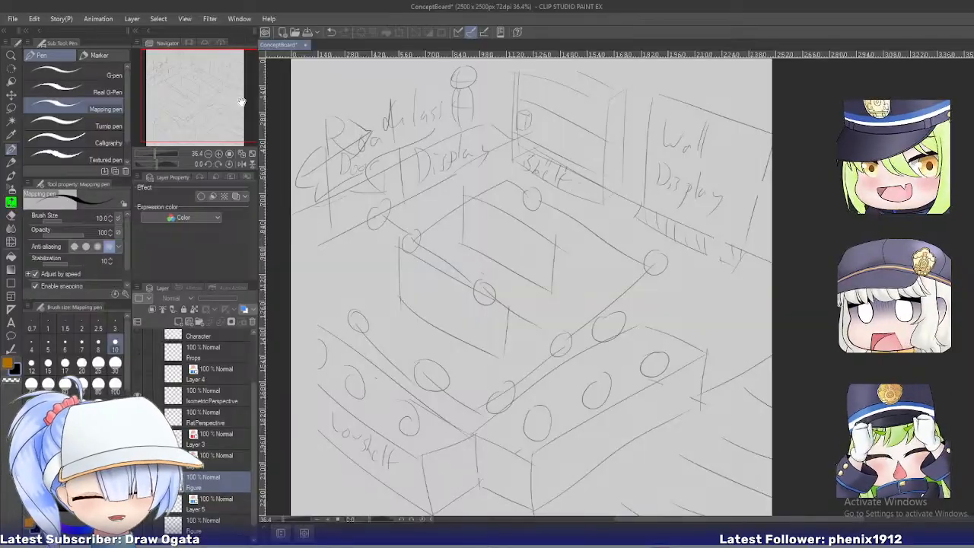
Hide the IsometricPerspective room sketch, then view the generic player character's head sketch on the lowest Figure layer and hide it again.
drag(218, 109, 219, 110)
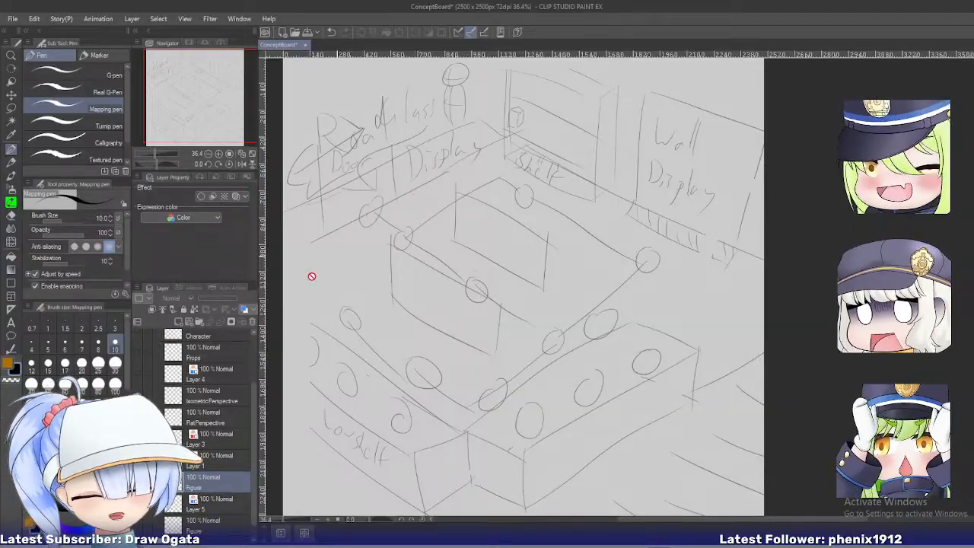
click(137, 395)
click(138, 525)
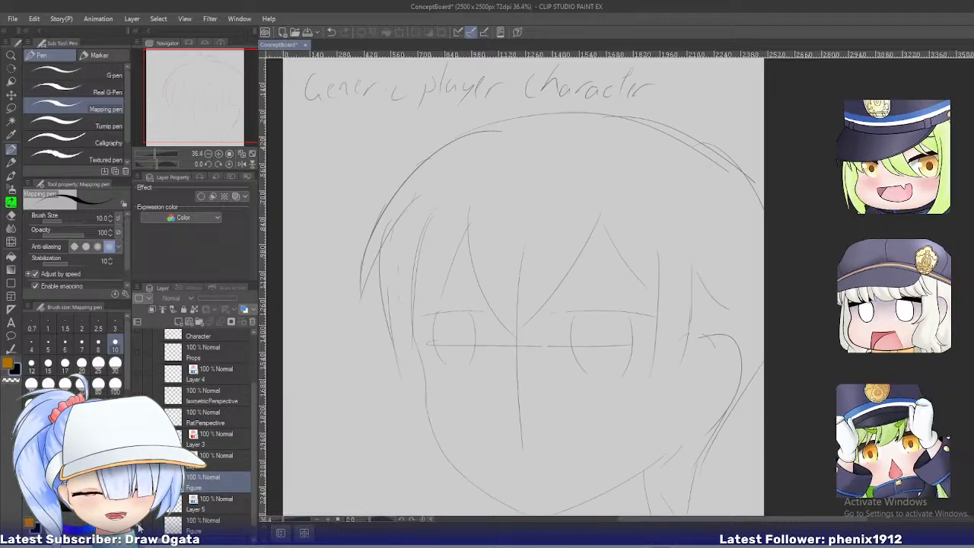
click(138, 526)
Check the sketches on Layer 5, Layer 1 and Layer 3 one at a time, hiding each again.
click(137, 504)
click(138, 503)
click(137, 460)
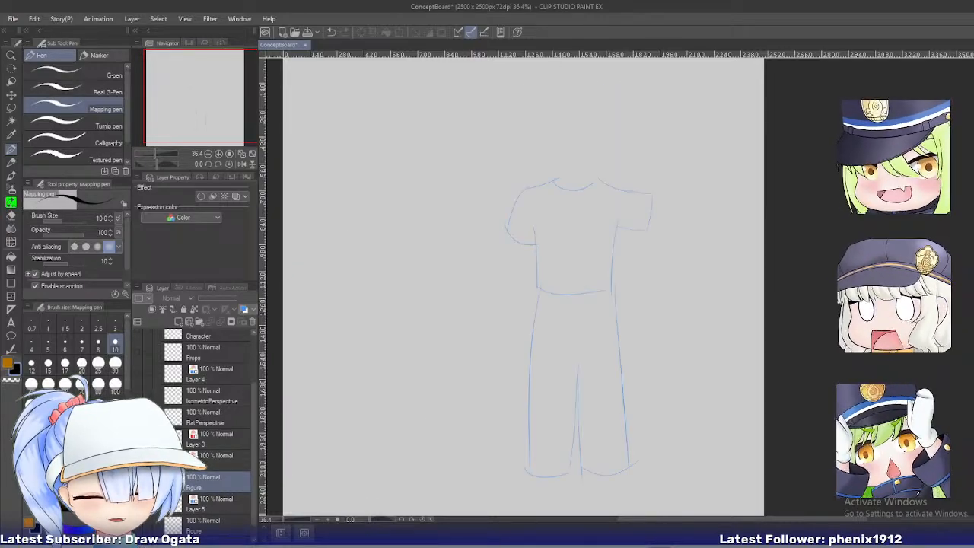
click(138, 461)
click(138, 438)
click(137, 438)
View the FlatPerspective room layout, hide it again and show the Props layer with the figure box sketches.
click(137, 416)
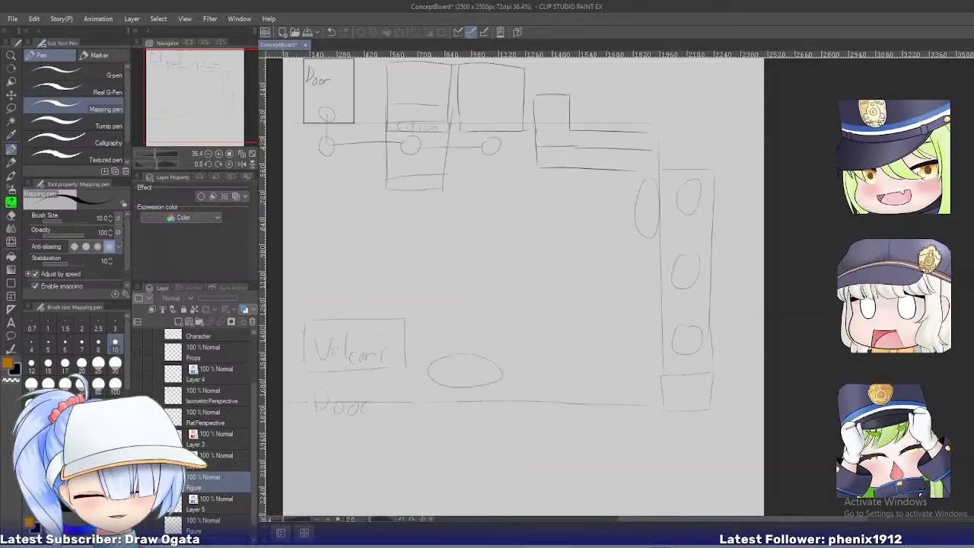
click(138, 417)
click(138, 417)
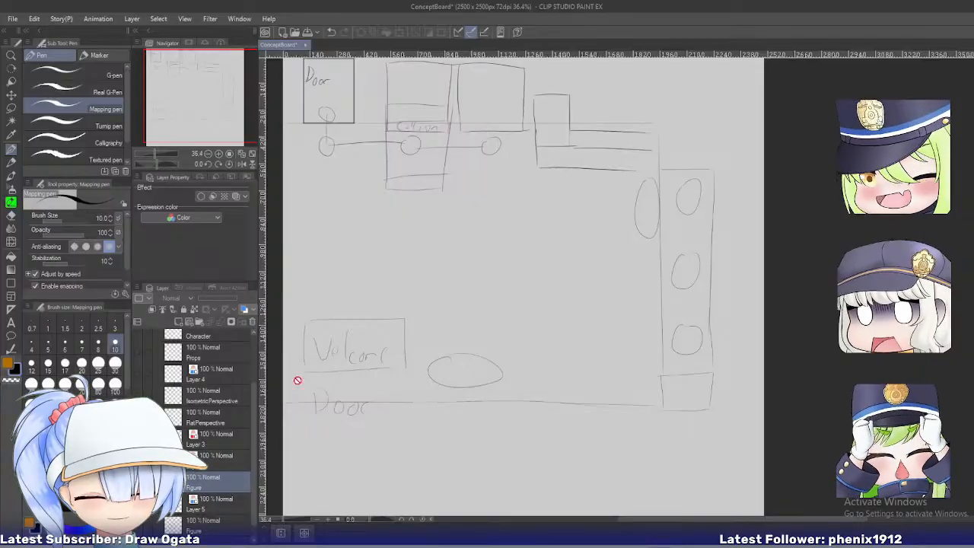
drag(239, 115, 237, 114)
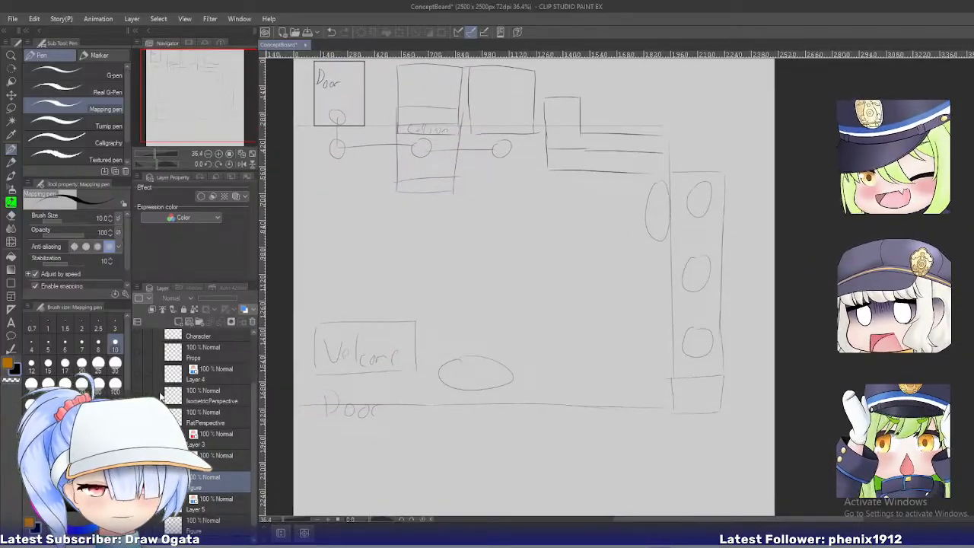
click(137, 417)
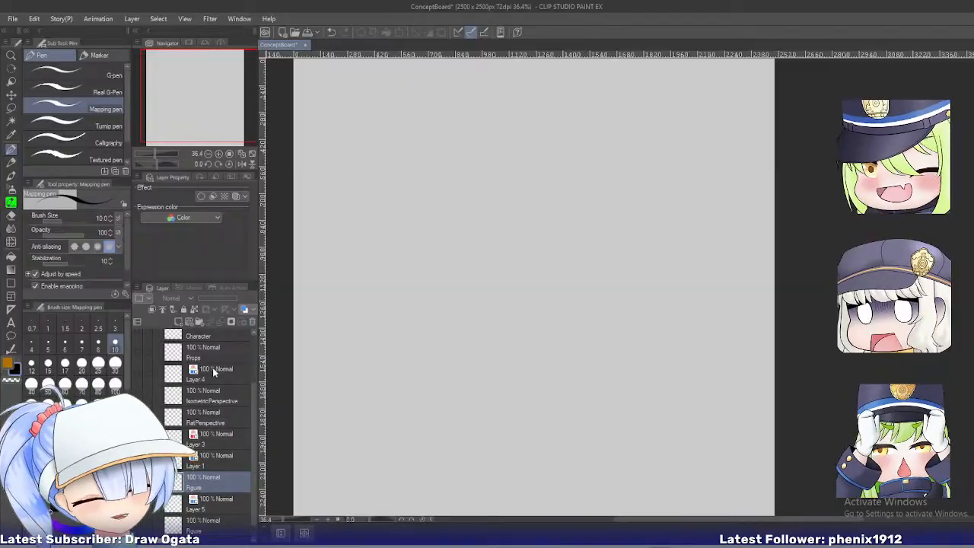
click(138, 351)
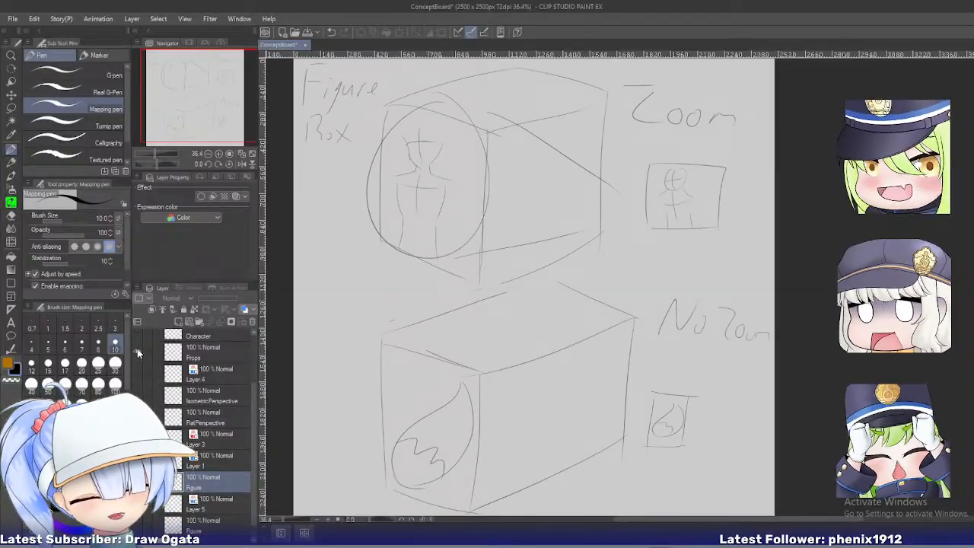